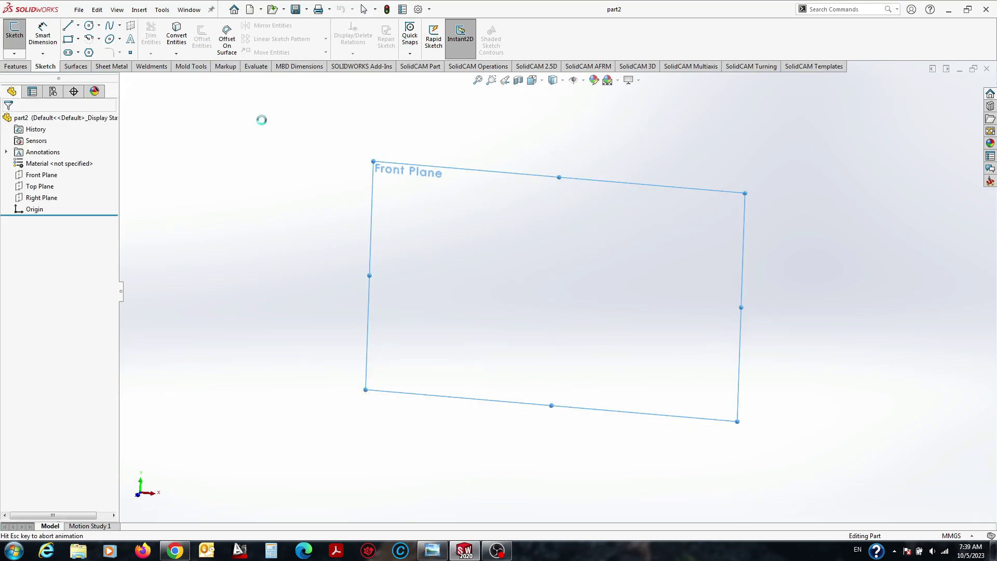
# Sketch a centre rectangle at the origin dimensioned 90 × 25 mm.
pyautogui.click(77, 39)
pyautogui.click(103, 63)
pyautogui.click(557, 290)
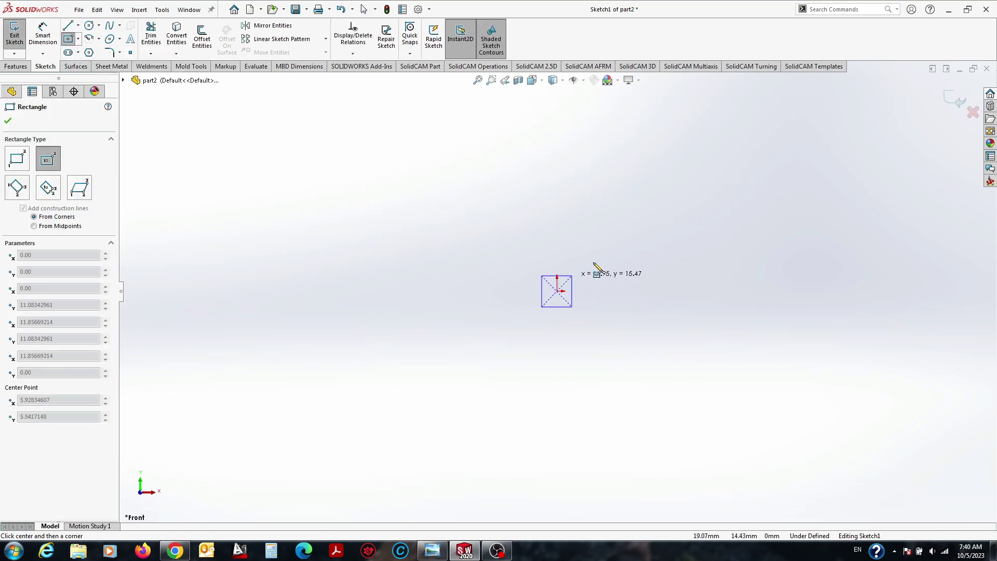
pyautogui.click(773, 220)
pyautogui.press('d')
pyautogui.click(383, 176)
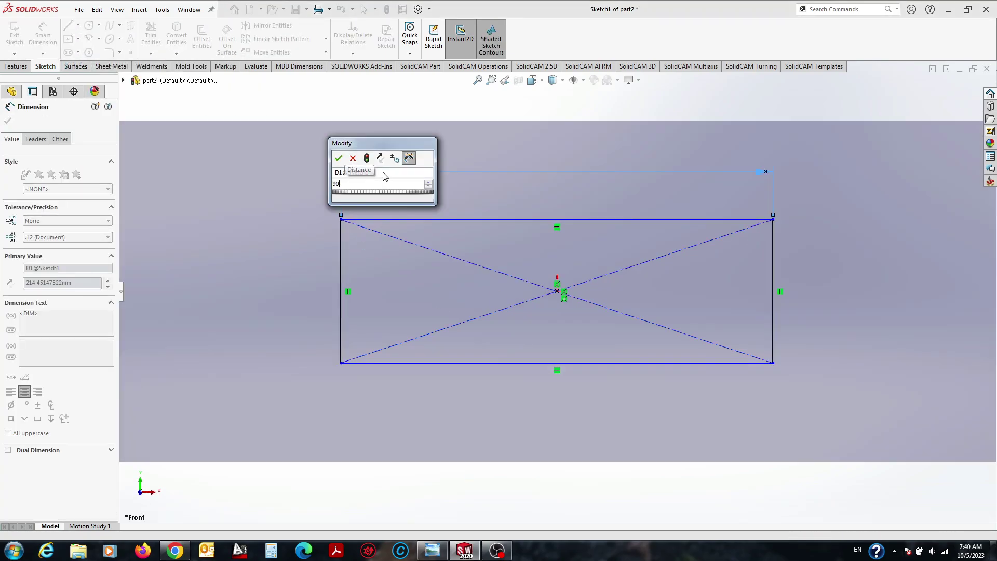
pyautogui.write('90')
pyautogui.press('Return')
pyautogui.click(341, 263)
pyautogui.click(282, 261)
pyautogui.write('25')
pyautogui.press('Return')
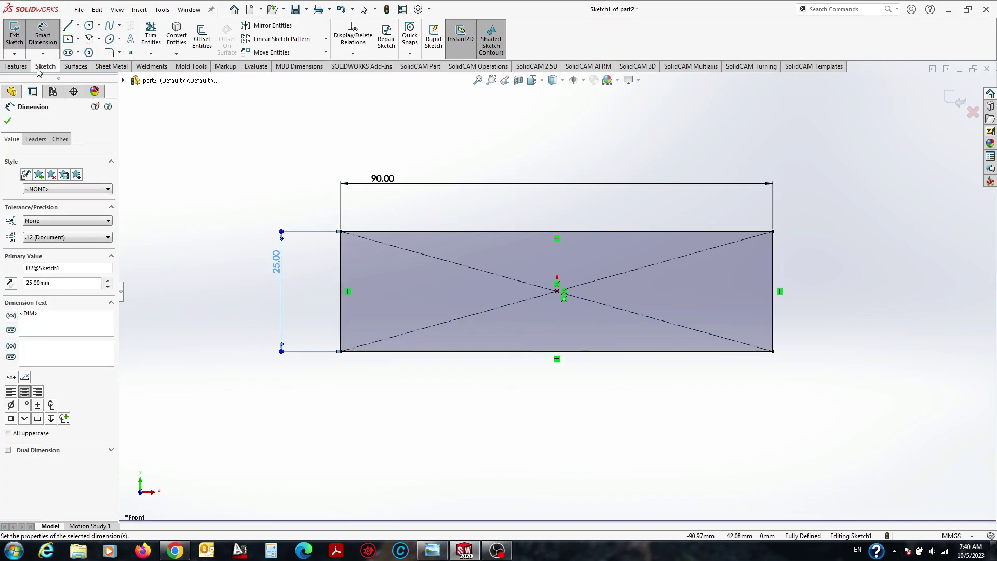
# Extrude the rectangle 5 mm into a solid plate.
pyautogui.click(16, 66)
pyautogui.click(20, 37)
pyautogui.write('5')
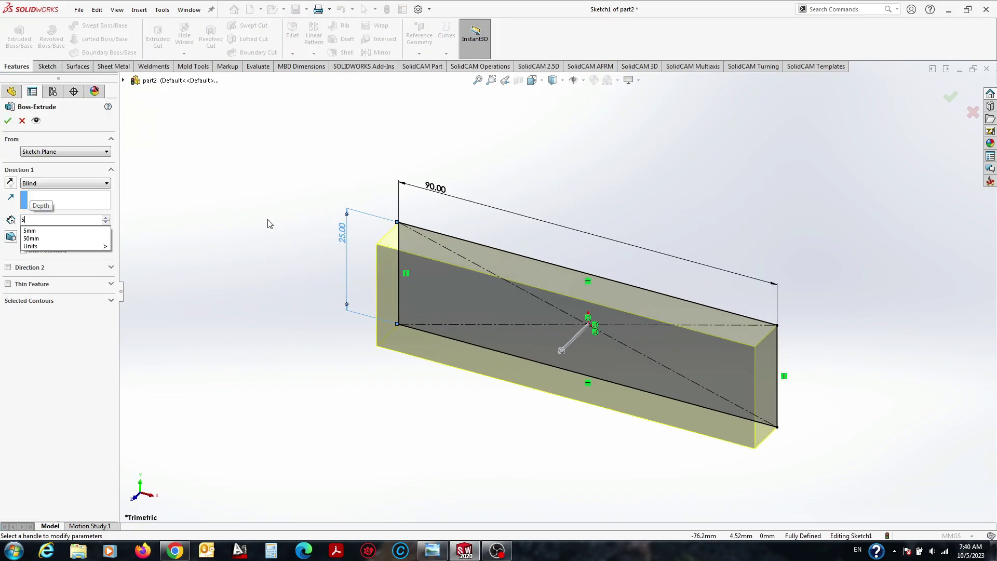
pyautogui.press('Return')
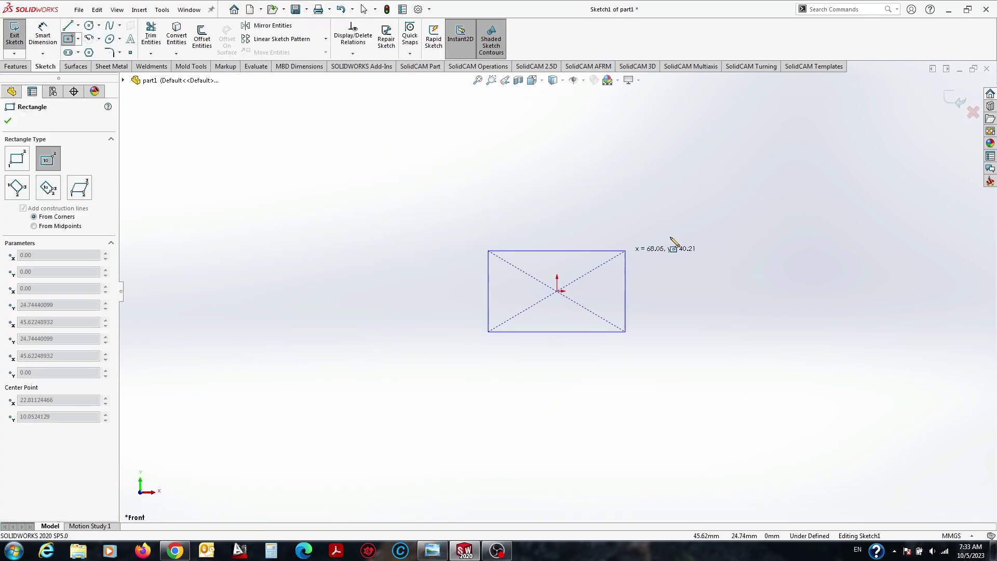
# Finish the centre rectangle and dimension it 150 × 50 mm.
pyautogui.click(817, 211)
pyautogui.press('Escape')
pyautogui.click(618, 372)
pyautogui.click(615, 440)
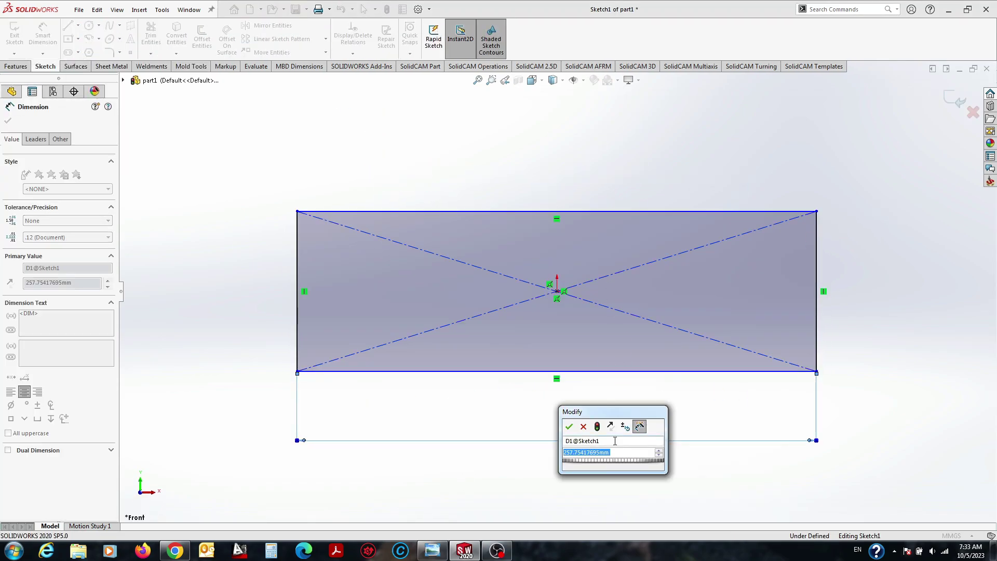
pyautogui.write('150')
pyautogui.press('Return')
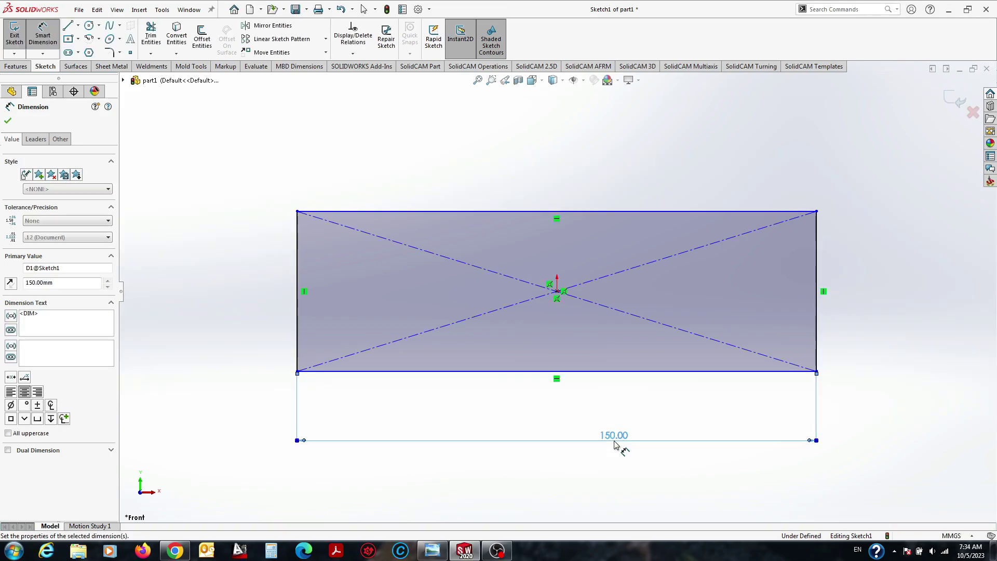
pyautogui.click(298, 331)
pyautogui.click(224, 322)
pyautogui.write('50')
pyautogui.press('Return')
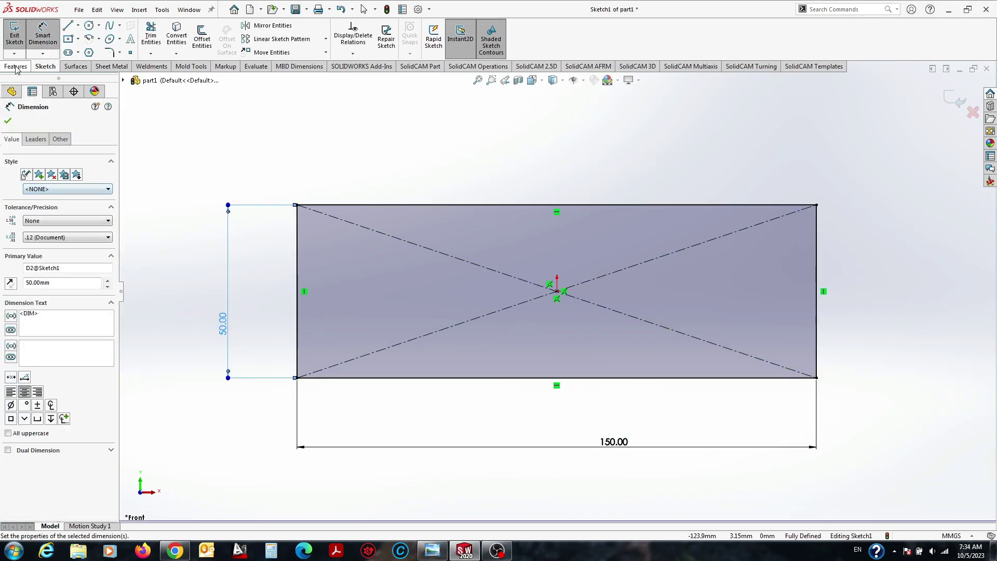
# Extrude the rectangle into a plate and orbit to inspect it.
pyautogui.click(17, 66)
pyautogui.click(9, 41)
pyautogui.click(8, 122)
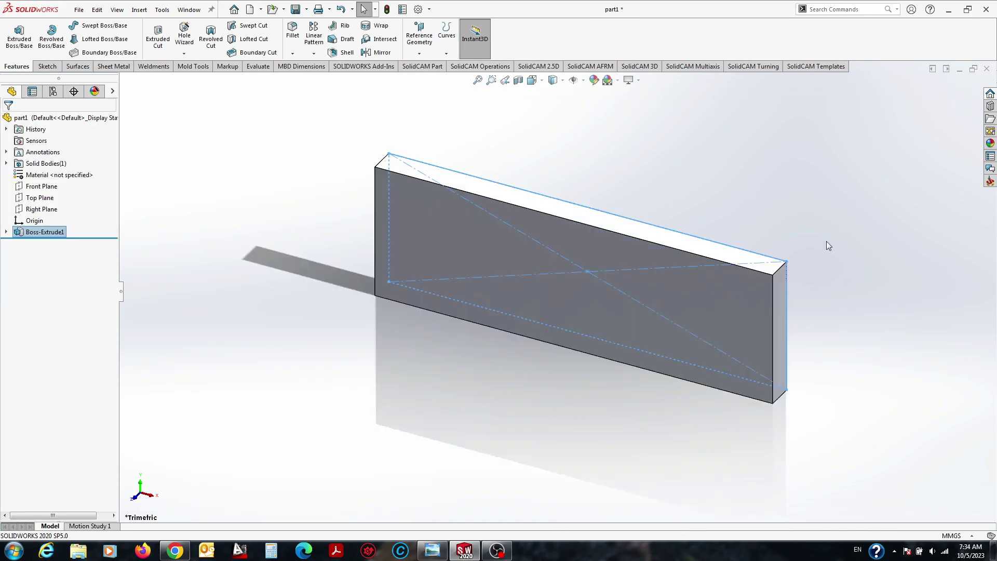
pyautogui.moveTo(827, 241)
pyautogui.mouseDown(button='middle')
pyautogui.moveTo(753, 251)
pyautogui.moveTo(603, 359)
pyautogui.mouseUp(button='middle')
# Start a new sketch on the plate's back face using a corner rectangle.
pyautogui.press('space')
pyautogui.click(391, 353)
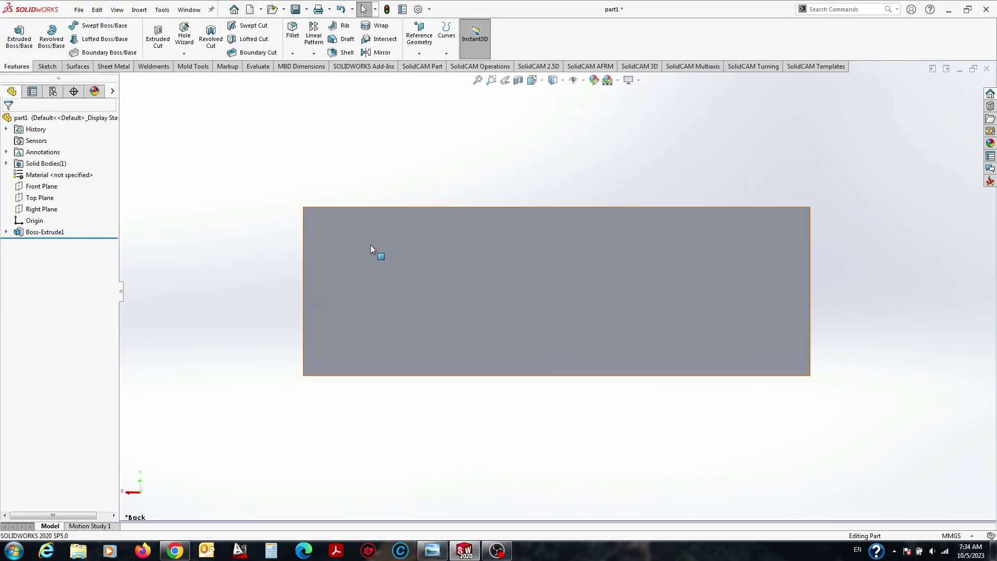
pyautogui.click(370, 245)
pyautogui.click(400, 205)
pyautogui.click(78, 38)
pyautogui.click(98, 52)
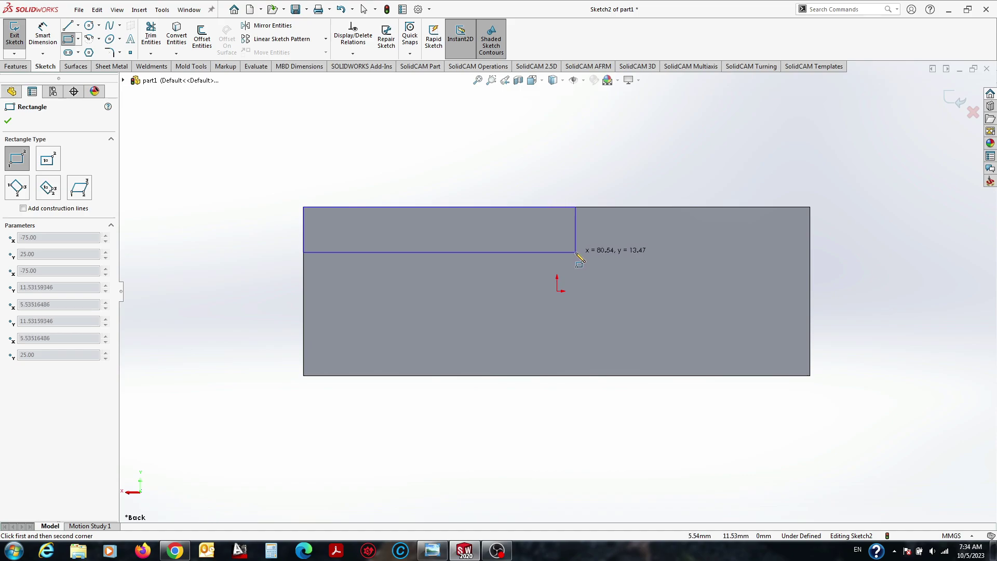
# Complete the corner rectangle and dimension it 25 mm high by 90 mm wide.
pyautogui.click(605, 276)
pyautogui.press('Escape')
pyautogui.click(301, 261)
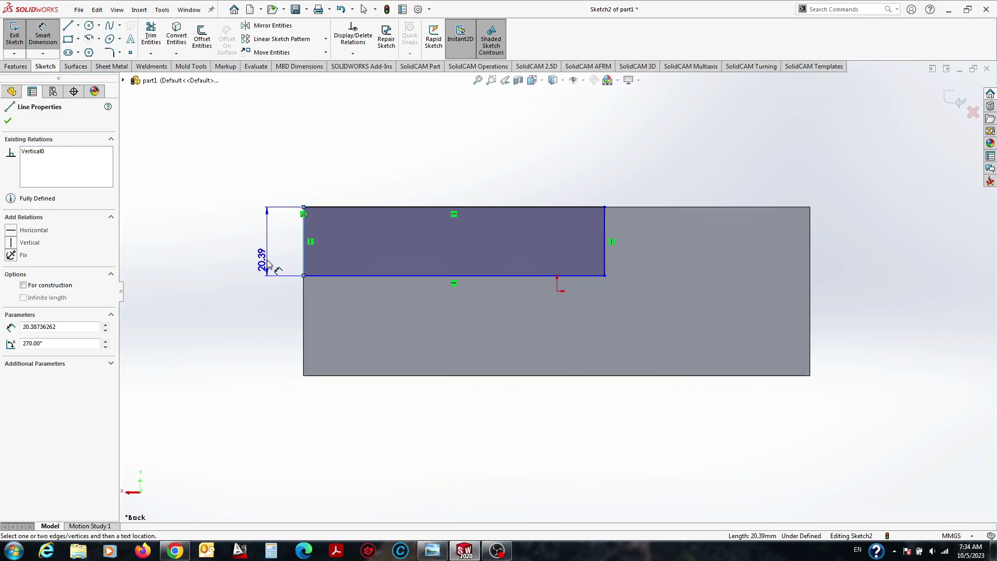
pyautogui.click(268, 263)
pyautogui.write('25')
pyautogui.press('Return')
pyautogui.click(383, 291)
pyautogui.click(399, 175)
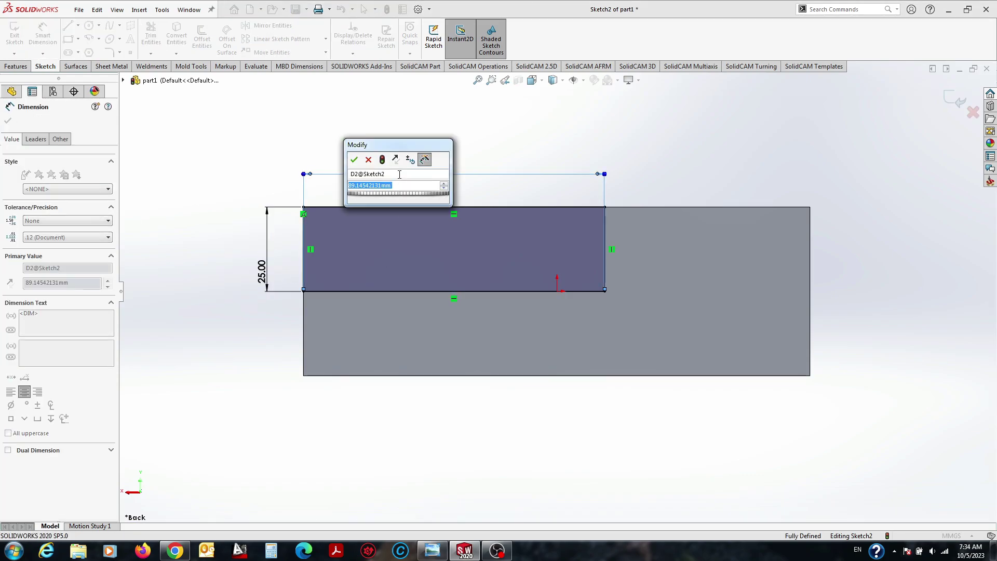
pyautogui.write('90')
pyautogui.press('Return')
pyautogui.press('Escape')
# Cut the rectangle into the back face as a shallow blind pocket.
pyautogui.click(15, 66)
pyautogui.click(158, 39)
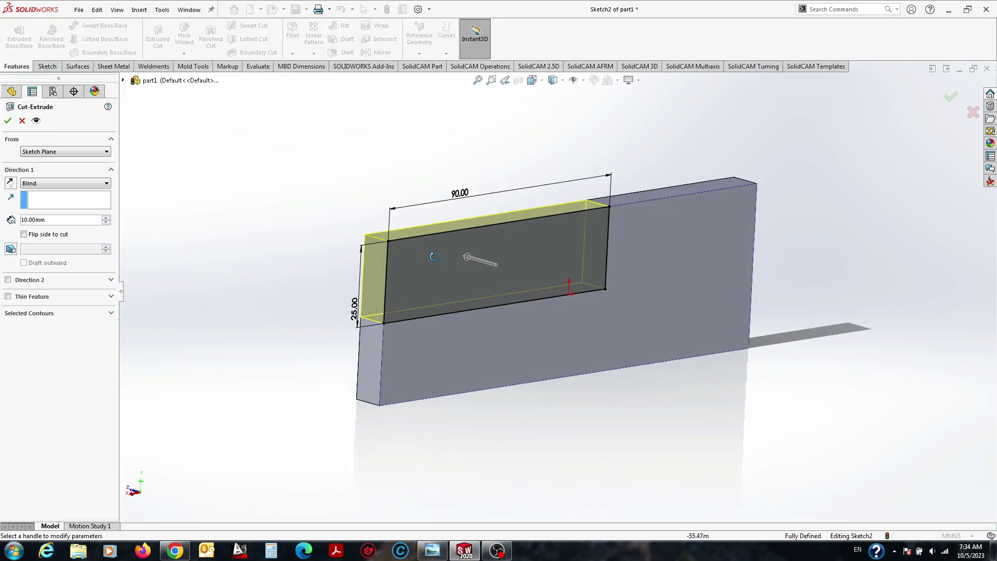
pyautogui.write('5')
pyautogui.press('Return')
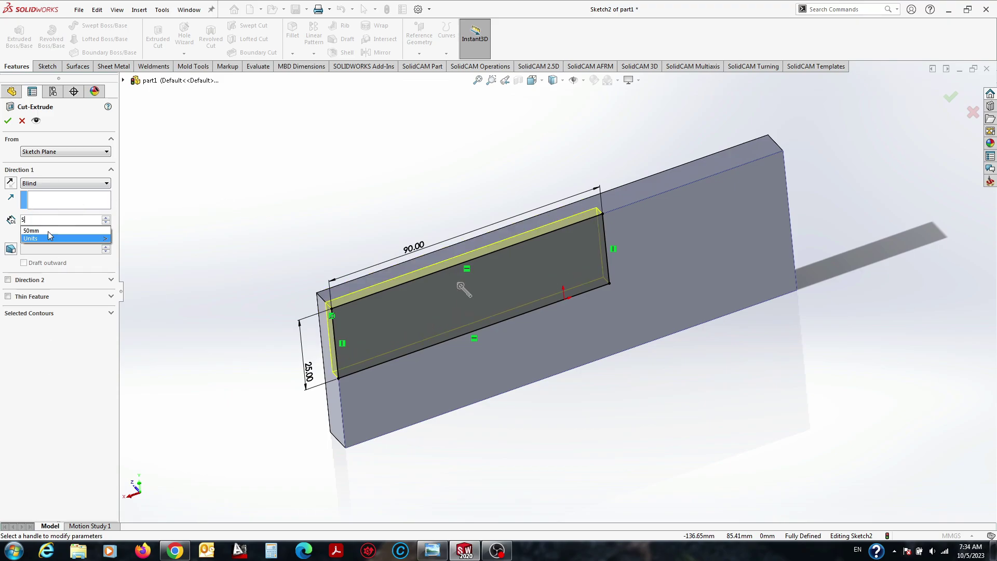
pyautogui.click(8, 121)
# Briefly start and cancel a fillet, then orbit the part toward the front.
pyautogui.scroll(-5, 626, 288)
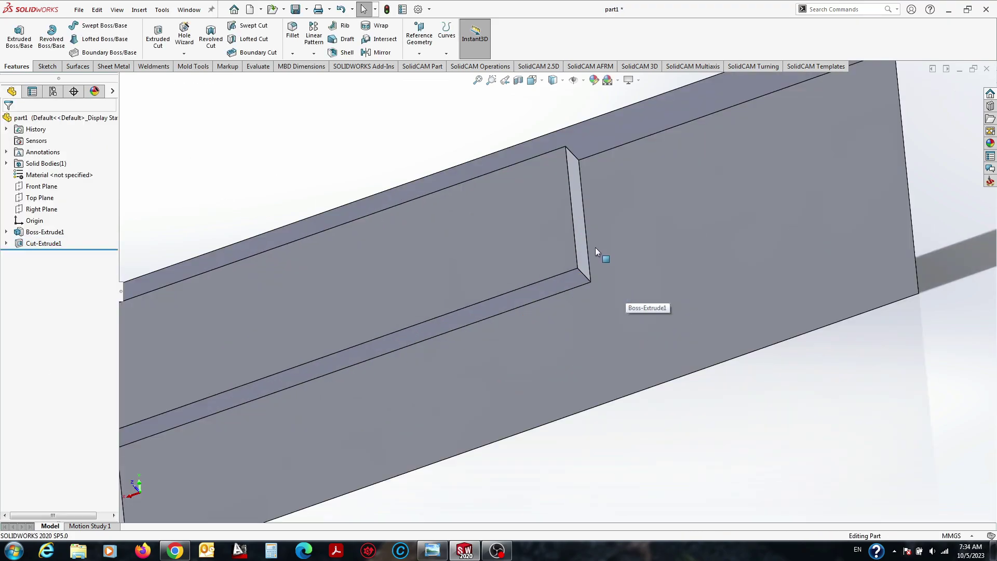
pyautogui.scroll(-3, 581, 278)
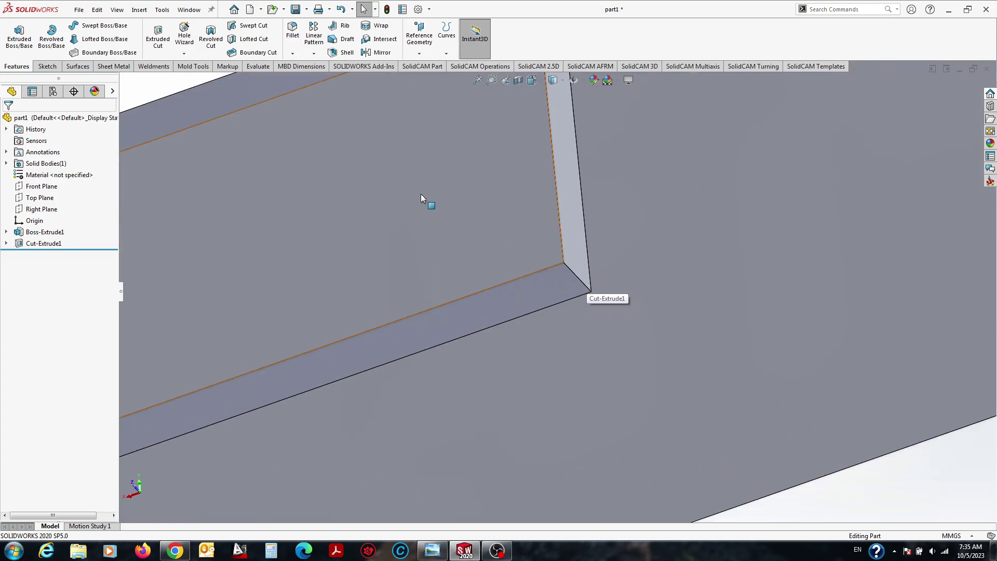
pyautogui.click(292, 30)
pyautogui.press('Escape')
pyautogui.scroll(5, 578, 290)
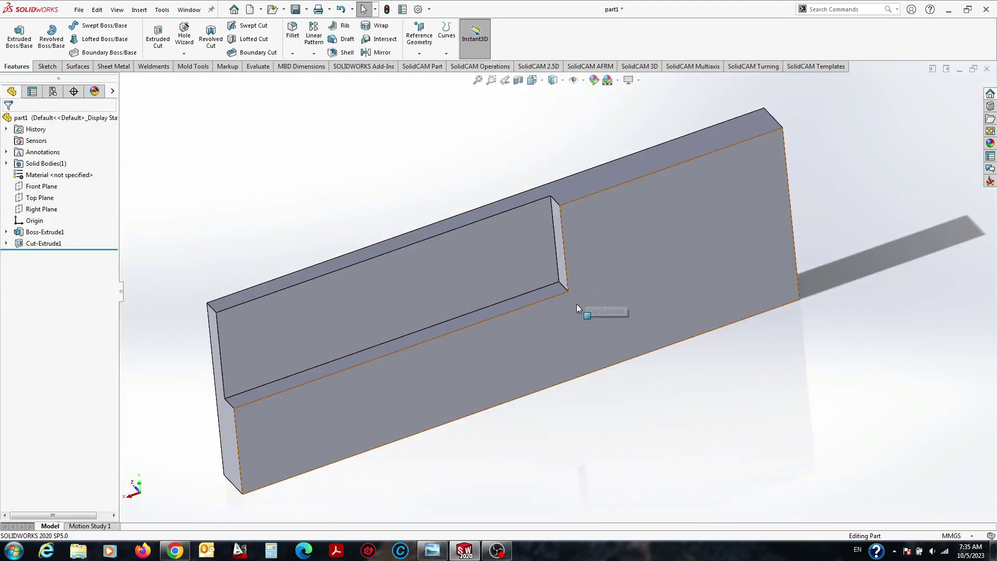
pyautogui.moveTo(562, 305)
pyautogui.mouseDown(button='middle')
pyautogui.moveTo(565, 269)
pyautogui.moveTo(547, 245)
pyautogui.moveTo(546, 218)
pyautogui.mouseUp(button='middle')
# Sketch a 5 mm diameter circle centred on the pocket's inner corner.
pyautogui.press('space')
pyautogui.click(438, 325)
pyautogui.click(616, 270)
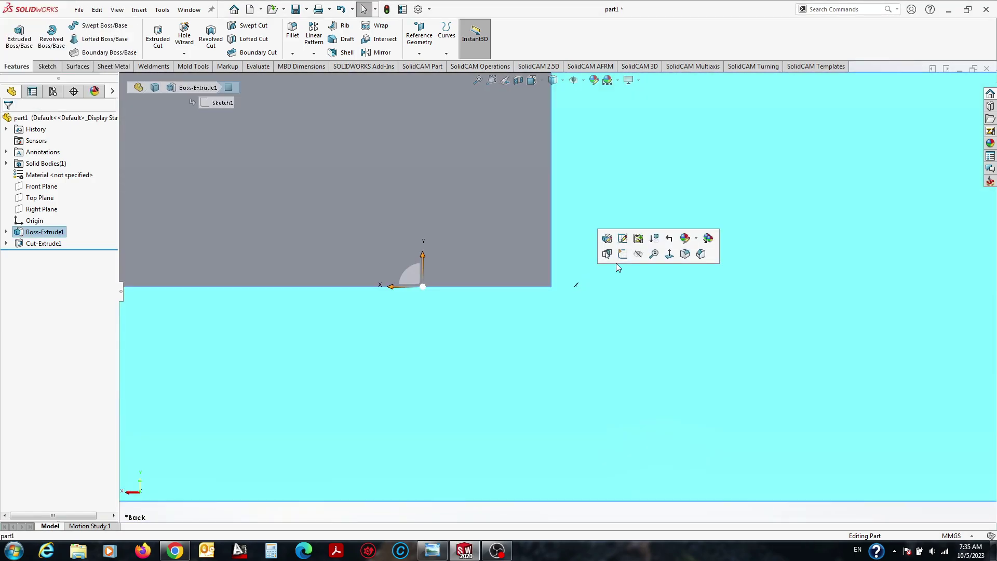
pyautogui.click(623, 241)
pyautogui.scroll(3, 554, 289)
pyautogui.click(553, 289)
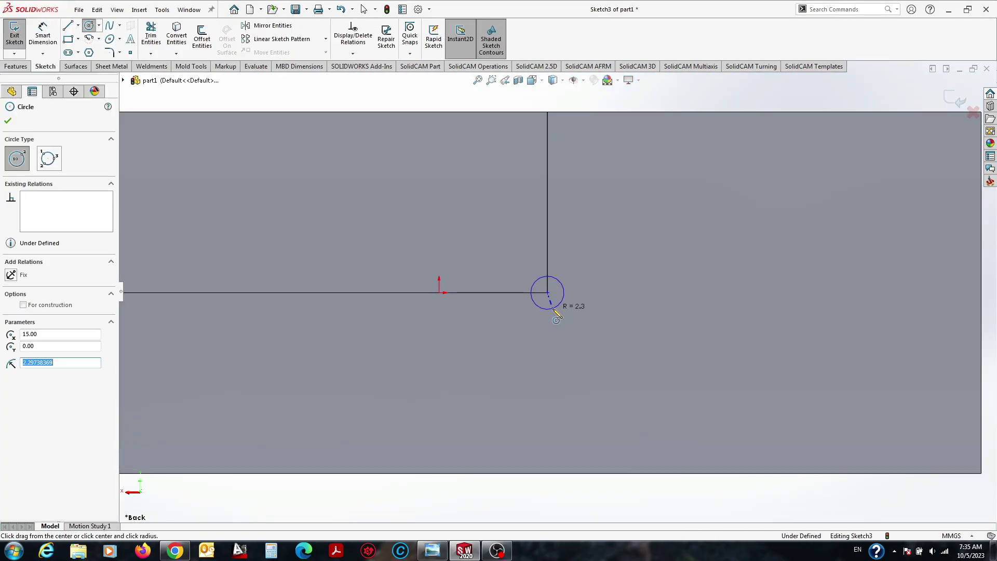
pyautogui.scroll(-3, 554, 291)
pyautogui.press('d')
pyautogui.click(560, 285)
pyautogui.click(584, 253)
pyautogui.press('Return')
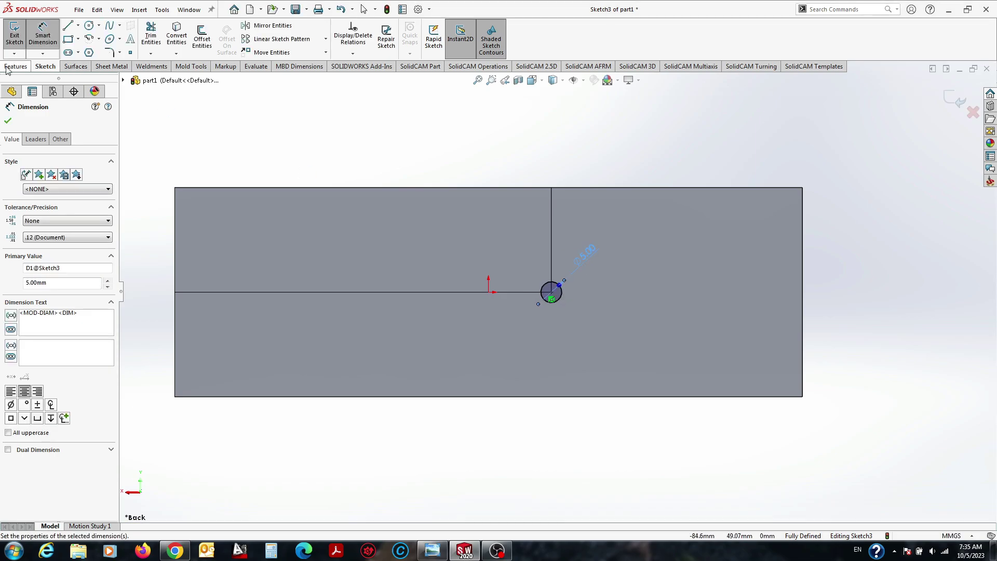
# Cut the circle up to the pocket floor as a round relief.
pyautogui.click(16, 66)
pyautogui.click(67, 189)
pyautogui.click(57, 218)
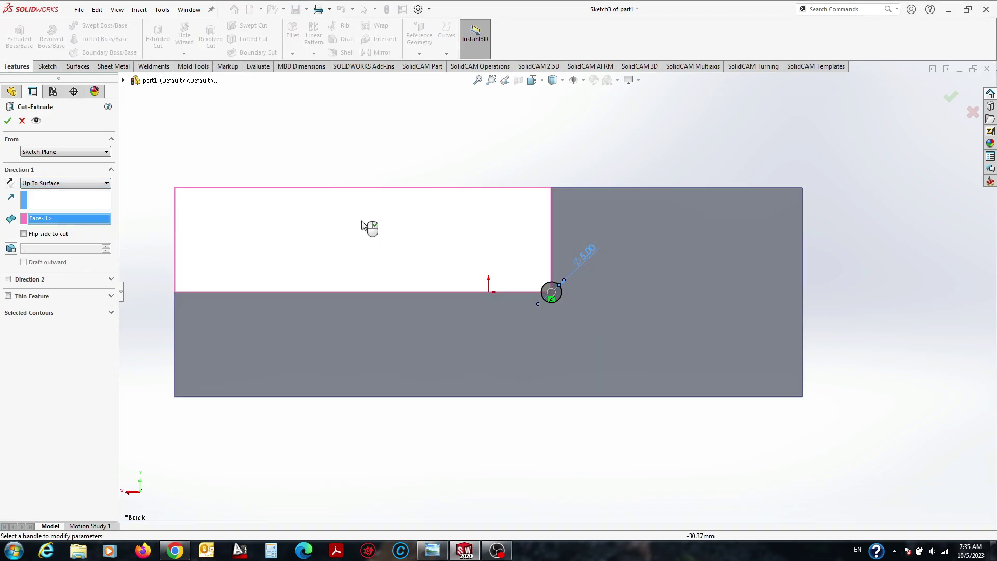
pyautogui.click(367, 225)
pyautogui.press('Return')
# Orbit and zoom around the part to inspect the finished relief cut.
pyautogui.moveTo(545, 160)
pyautogui.mouseDown(button='middle')
pyautogui.moveTo(605, 187)
pyautogui.moveTo(609, 225)
pyautogui.mouseUp(button='middle')
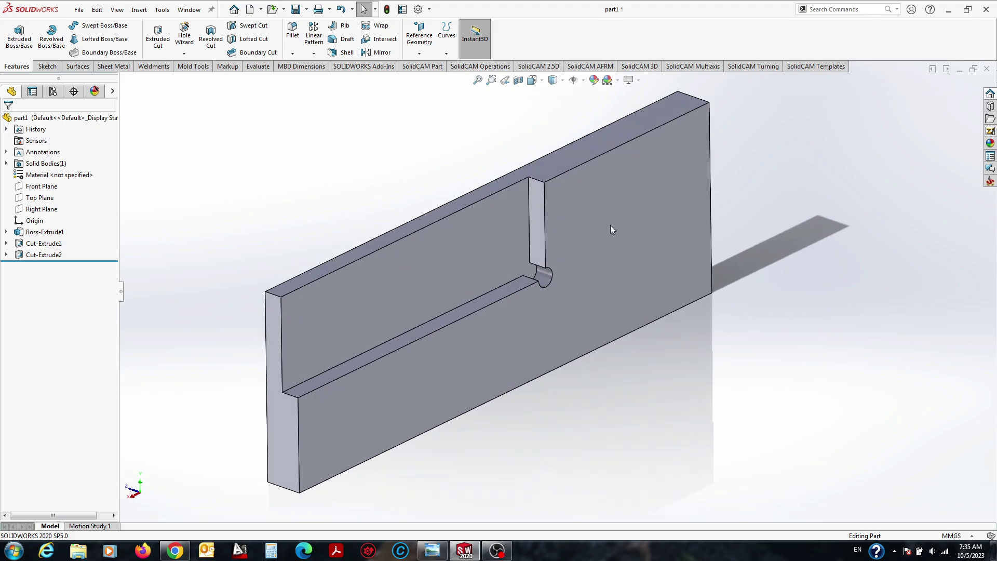
pyautogui.scroll(3, 609, 225)
pyautogui.scroll(2, 599, 239)
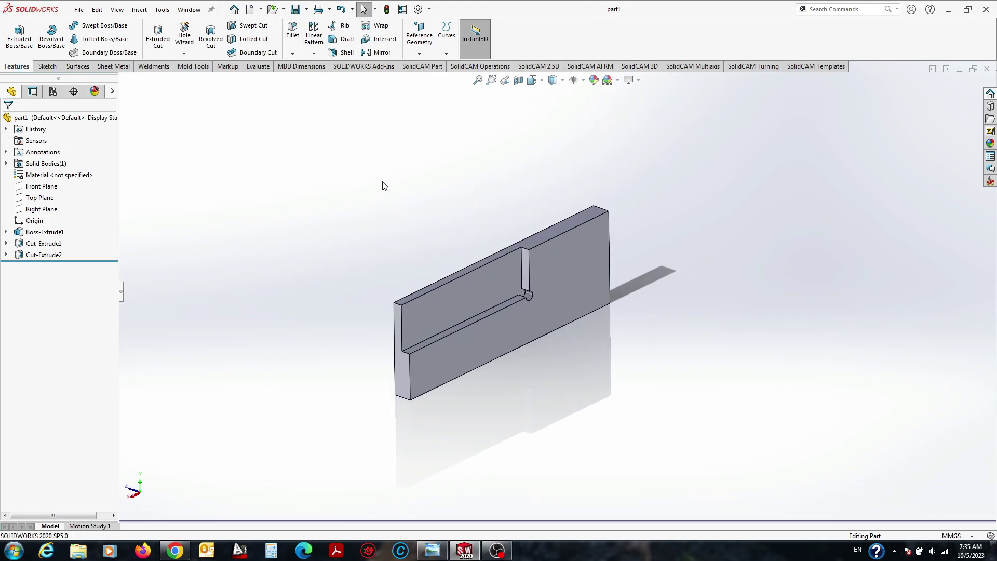
pyautogui.moveTo(398, 201)
pyautogui.mouseDown(button='middle')
pyautogui.moveTo(419, 260)
pyautogui.moveTo(416, 288)
pyautogui.moveTo(411, 271)
pyautogui.mouseUp(button='middle')
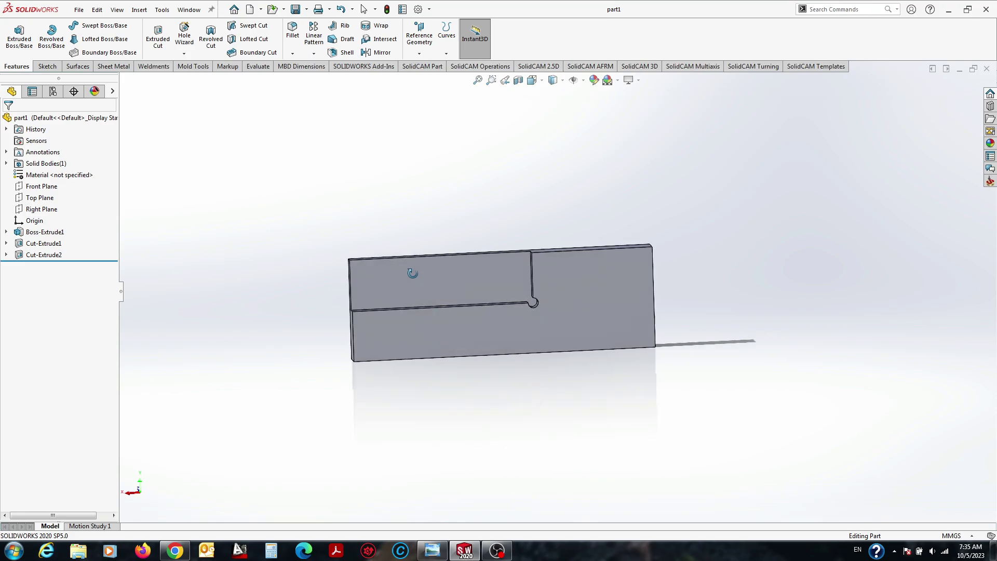
pyautogui.press('space')
# Set up an M5x0.8 tapped hole and pick the pocket floor for placement.
pyautogui.click(397, 319)
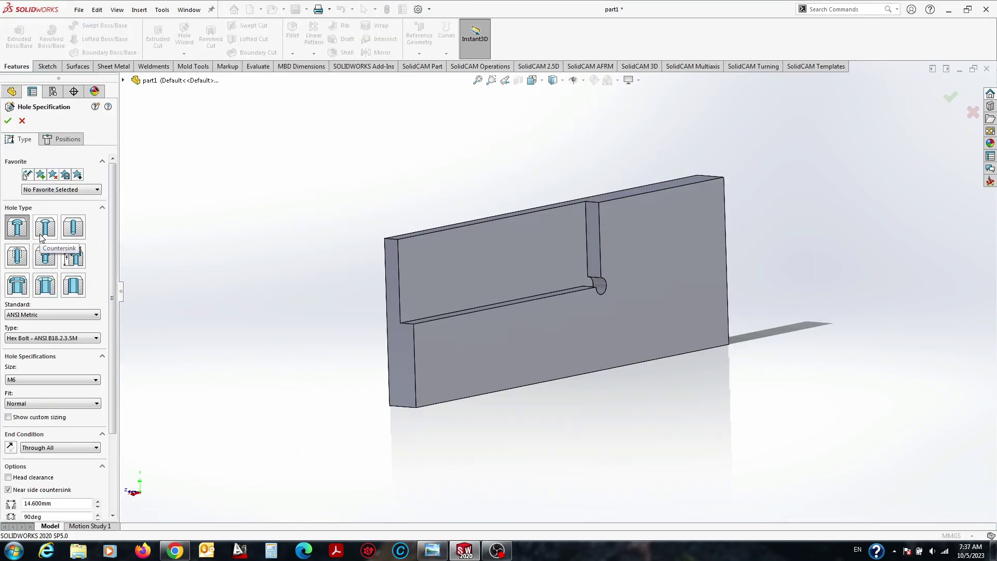
pyautogui.click(24, 258)
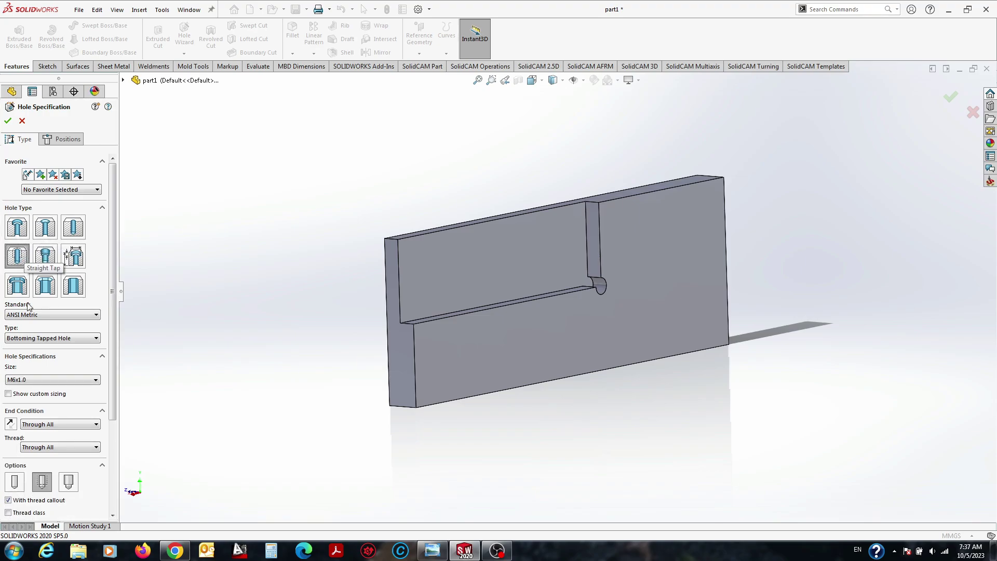
pyautogui.click(35, 384)
pyautogui.click(27, 407)
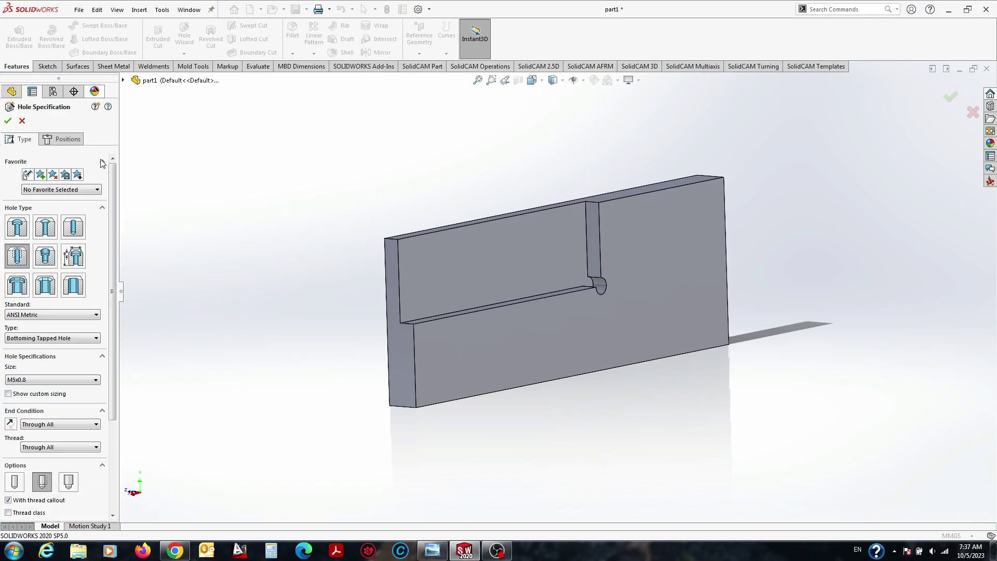
pyautogui.click(68, 138)
pyautogui.click(472, 266)
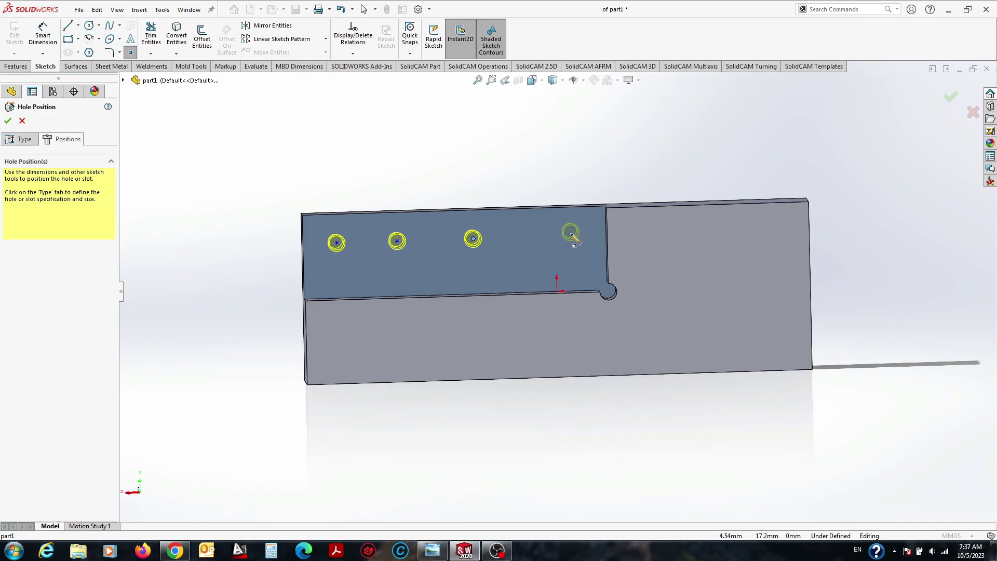
# Draw a horizontal construction line from the face's left edge to the notch edge.
pyautogui.press('l')
pyautogui.click(304, 256)
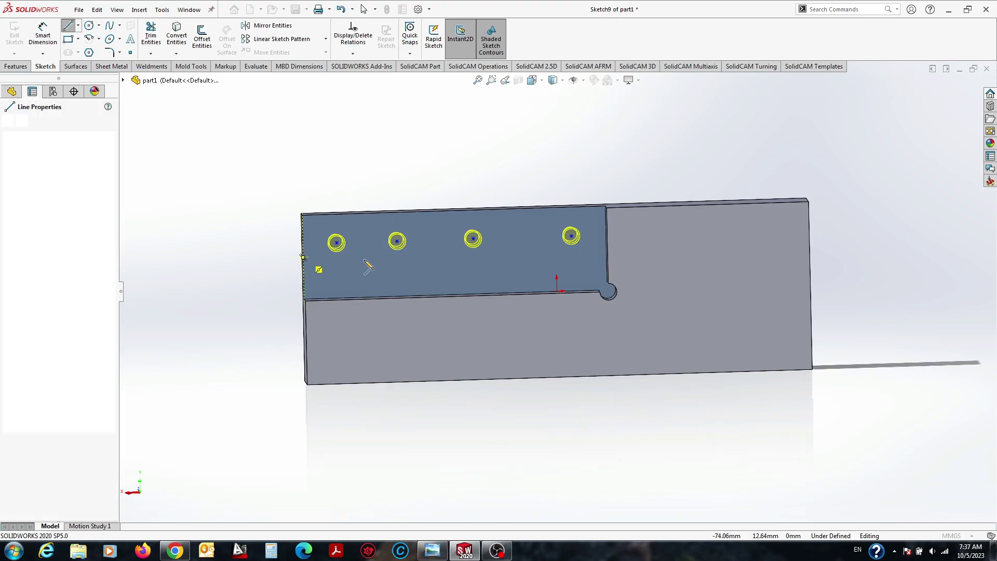
pyautogui.moveTo(608, 250); pyautogui.dragTo(617, 260, button='middle')
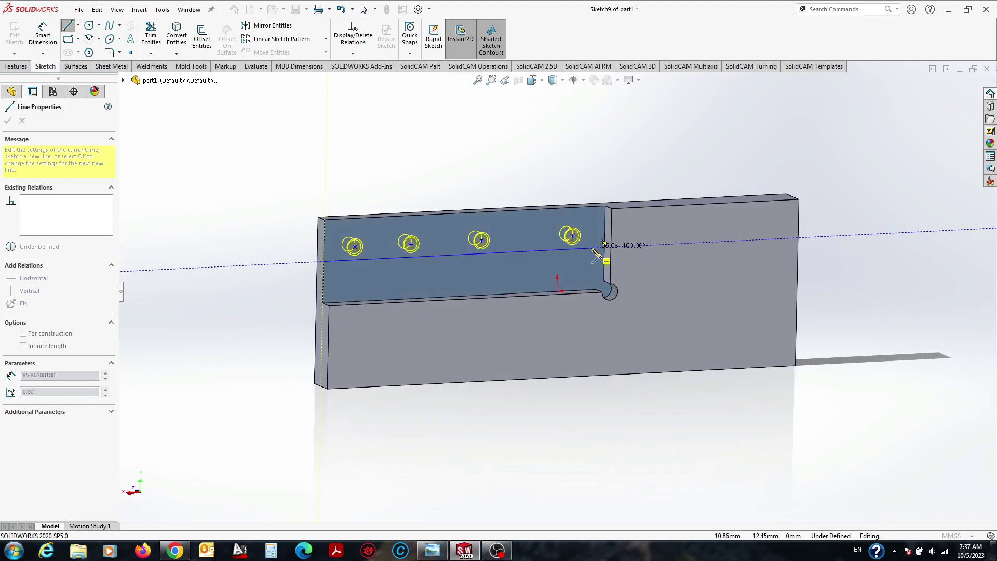
pyautogui.doubleClick(604, 245)
pyautogui.click(603, 248)
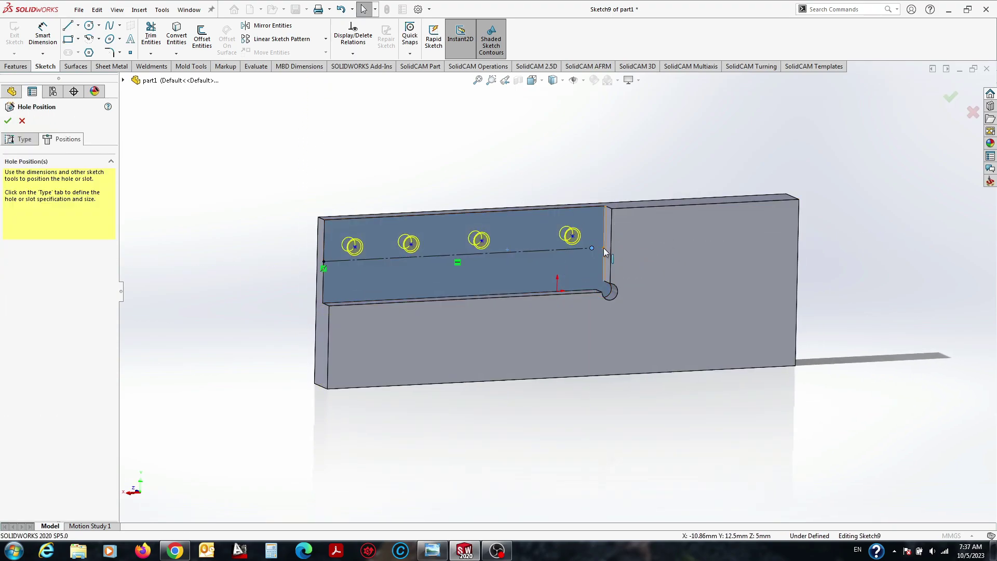
# Move the hole centres onto the construction line and view the sketch straight on.
pyautogui.click(565, 149)
pyautogui.moveTo(571, 236); pyautogui.dragTo(572, 249)
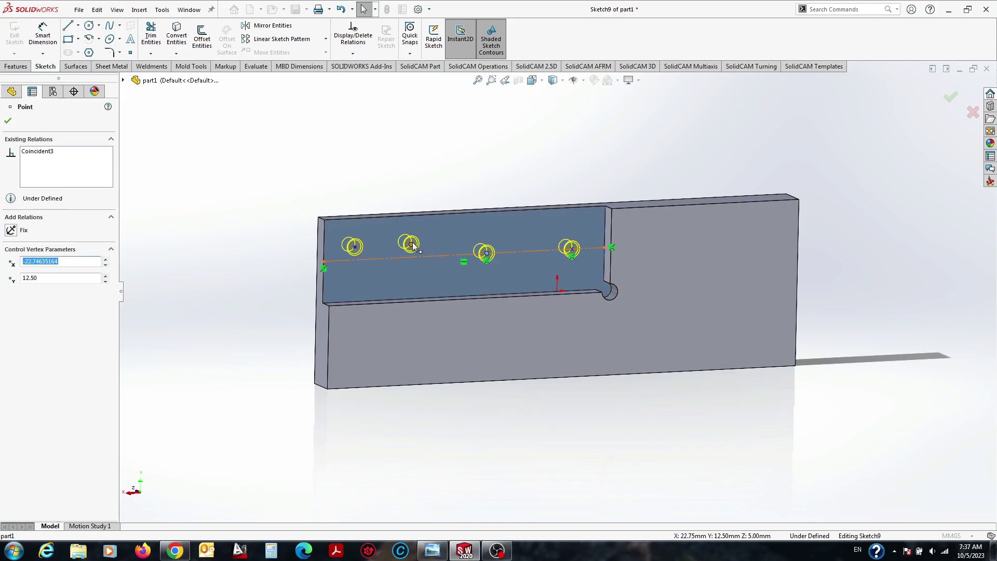
pyautogui.moveTo(412, 245)
pyautogui.mouseDown()
pyautogui.moveTo(413, 257)
pyautogui.moveTo(356, 259)
pyautogui.mouseUp()
pyautogui.press('Escape')
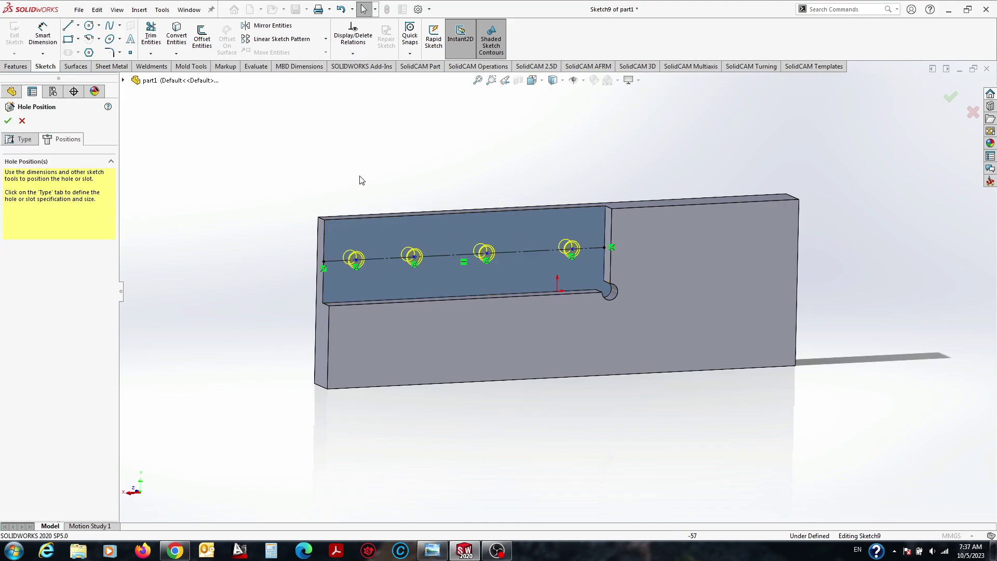
pyautogui.press('space')
# Check the construction line's properties and briefly use the calculator.
pyautogui.click(420, 407)
pyautogui.click(372, 250)
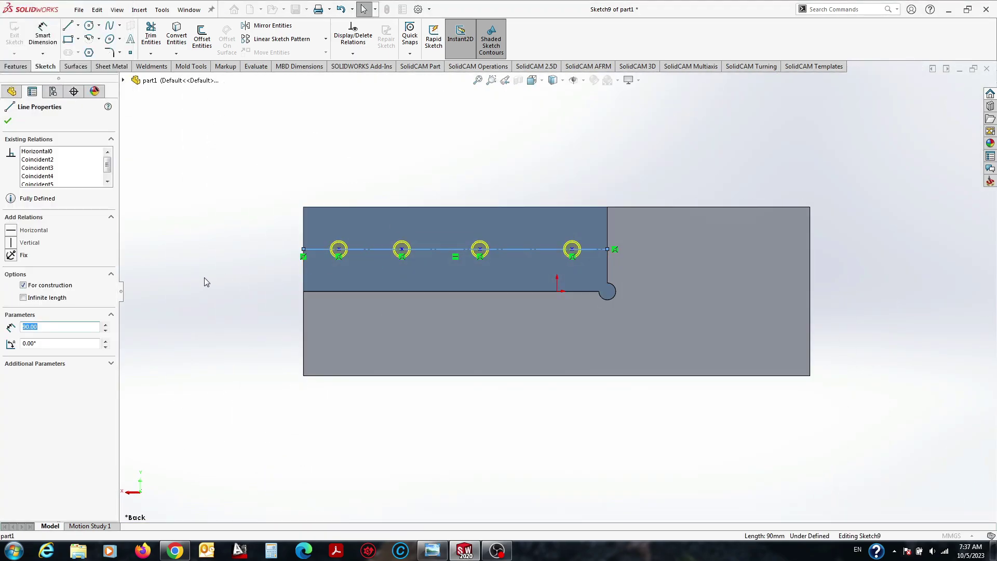
pyautogui.press('Escape')
pyautogui.click(276, 550)
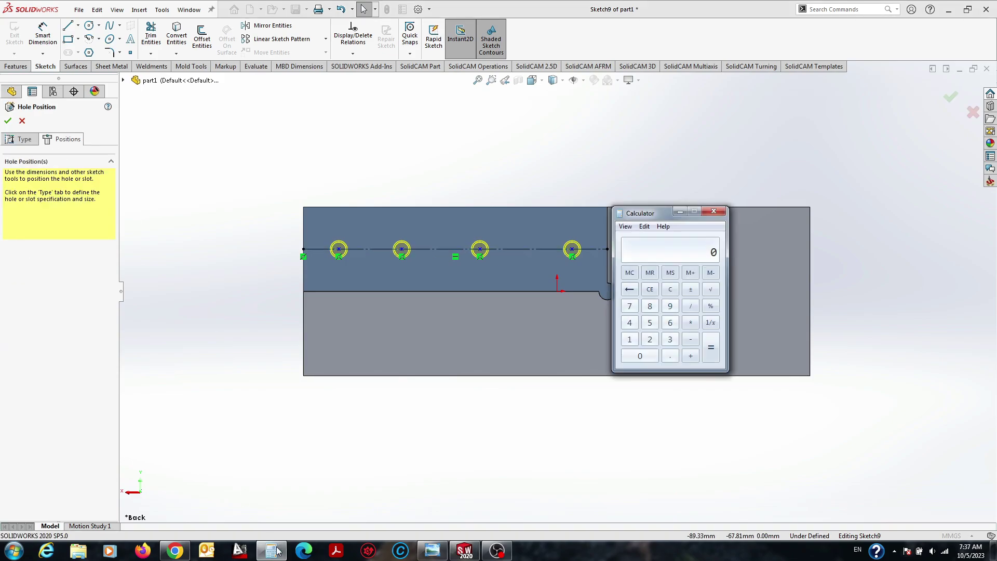
pyautogui.click(714, 210)
# Dimension the first hole 18 mm from the line start and the second 18 mm from it.
pyautogui.press('d')
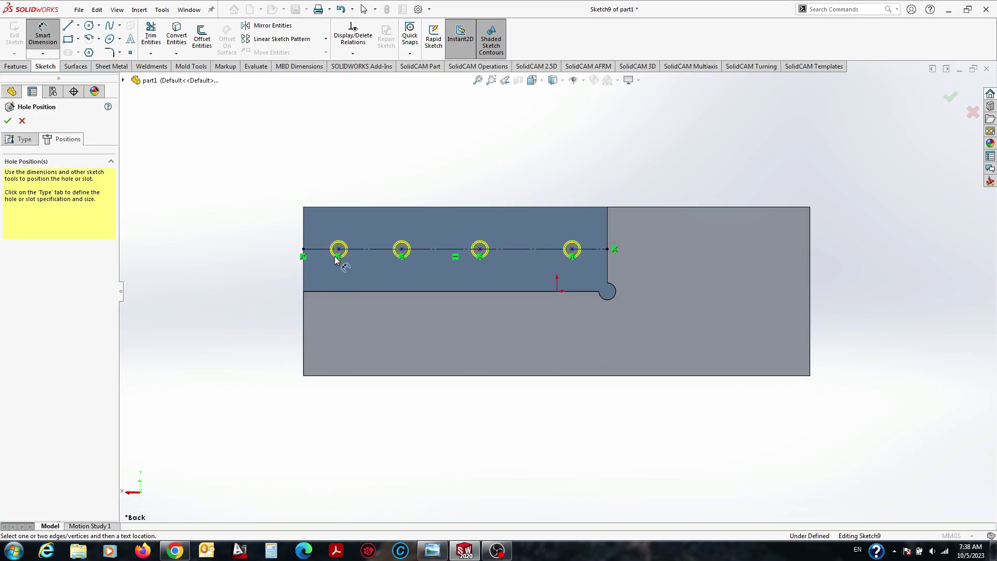
pyautogui.click(303, 249)
pyautogui.click(339, 250)
pyautogui.click(313, 162)
pyautogui.write('18.00mm')
pyautogui.press('Return')
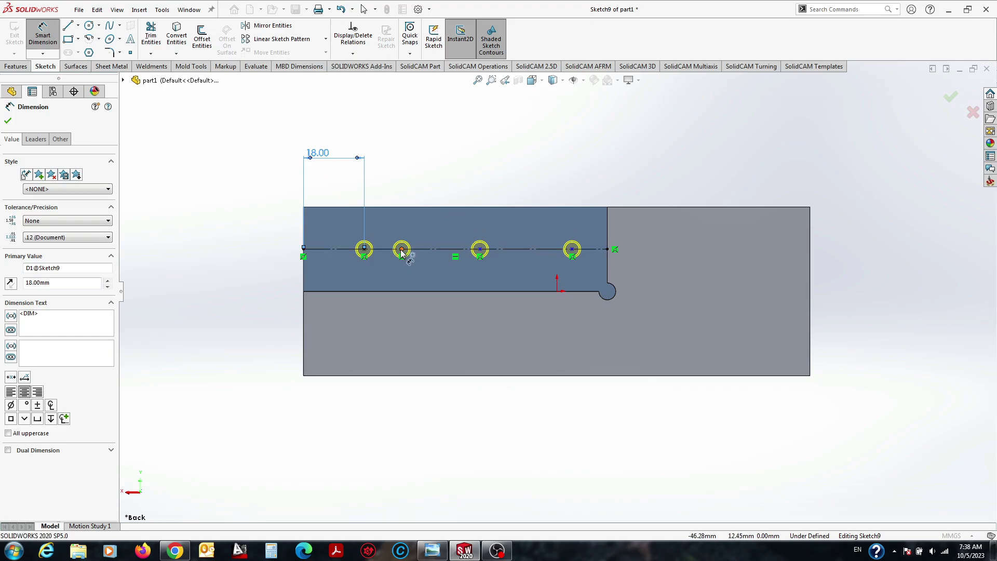
pyautogui.click(401, 250)
pyautogui.click(364, 249)
pyautogui.click(394, 148)
pyautogui.write('18')
pyautogui.press('Return')
# Space the third and fourth holes 18 mm apart from the previous holes.
pyautogui.click(424, 249)
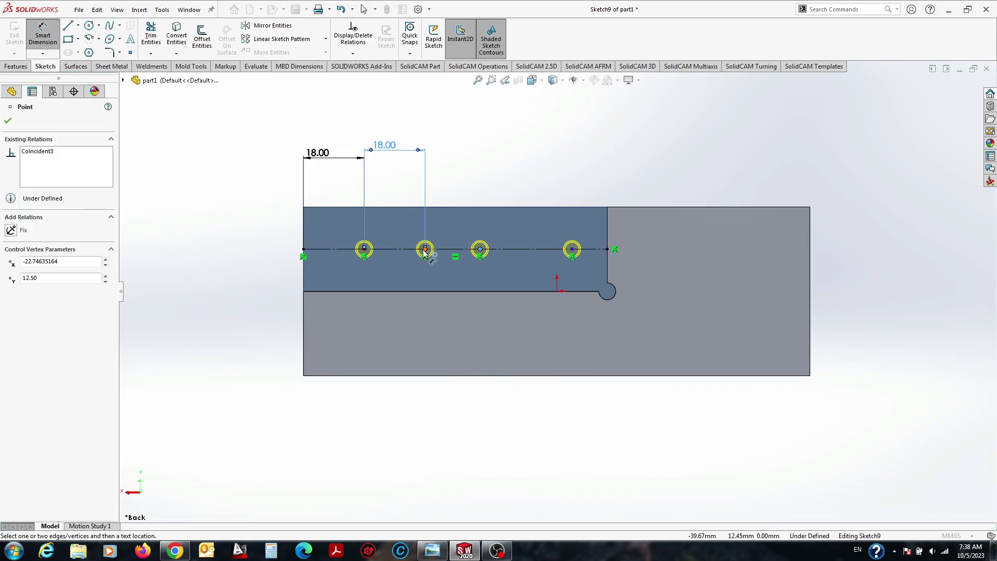
pyautogui.click(479, 249)
pyautogui.click(445, 156)
pyautogui.write('18')
pyautogui.press('Return')
pyautogui.click(572, 250)
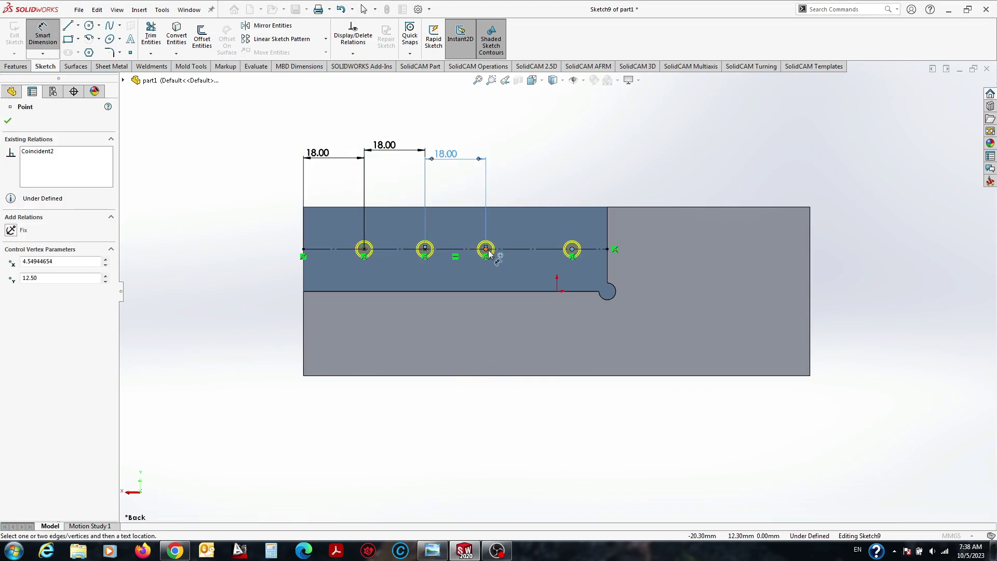
pyautogui.click(485, 249)
pyautogui.click(516, 149)
pyautogui.write('18')
pyautogui.press('Return')
pyautogui.press('Escape')
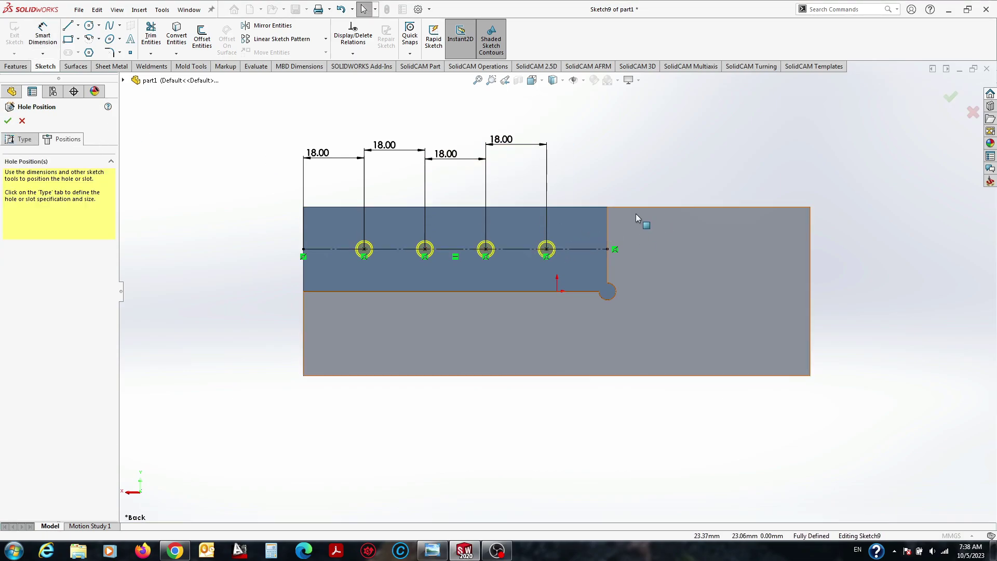
# Confirm the M5x0.8 tapped holes and orbit the plate to inspect them.
pyautogui.click(607, 249)
pyautogui.press('Escape')
pyautogui.click(8, 120)
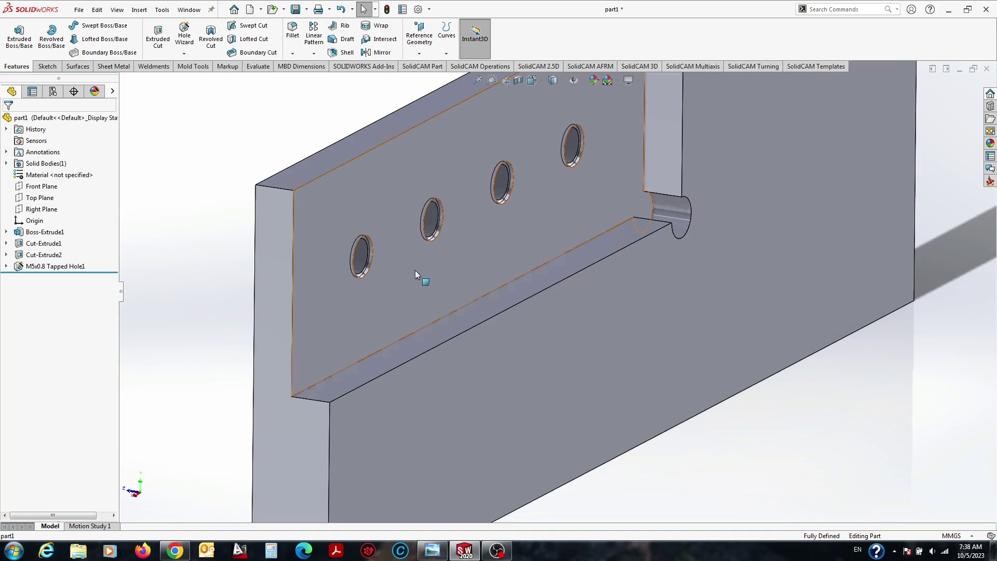
pyautogui.moveTo(415, 274)
pyautogui.mouseDown(button='middle')
pyautogui.moveTo(460, 269)
pyautogui.moveTo(500, 297)
pyautogui.mouseUp(button='middle')
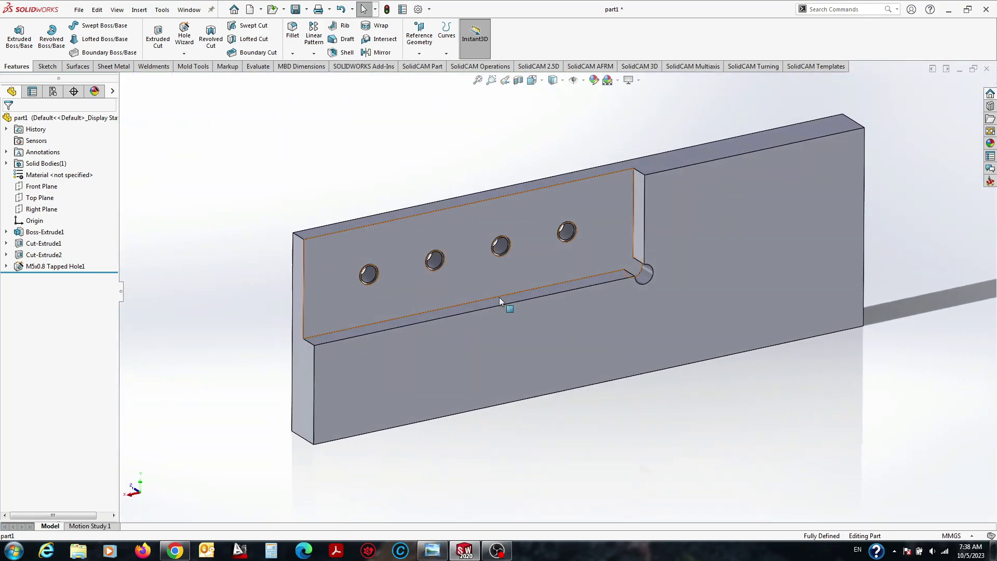
pyautogui.scroll(2, 626, 283)
pyautogui.moveTo(448, 153); pyautogui.dragTo(564, 252, button='middle')
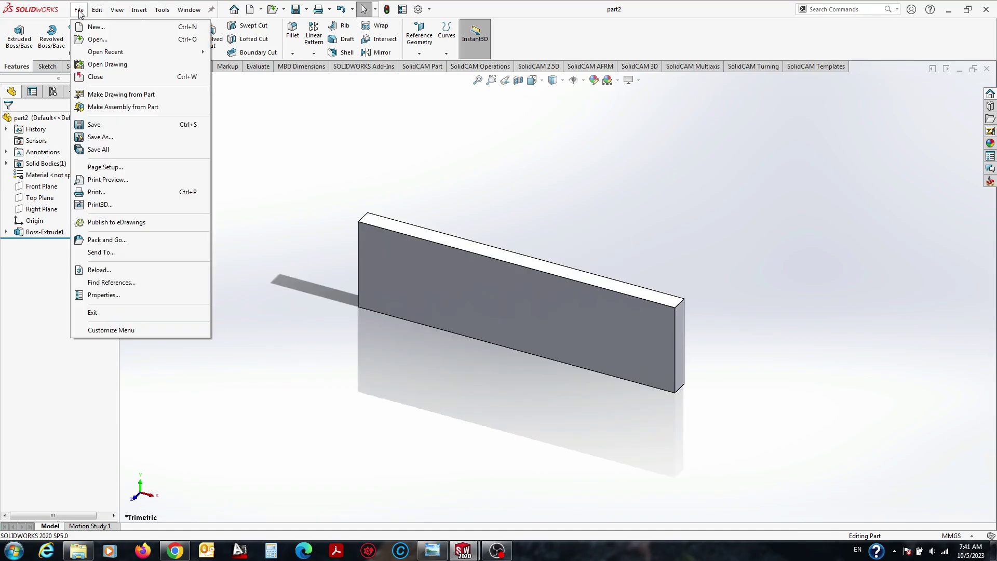
# Create a new assembly with part1 placed at the origin.
pyautogui.click(91, 27)
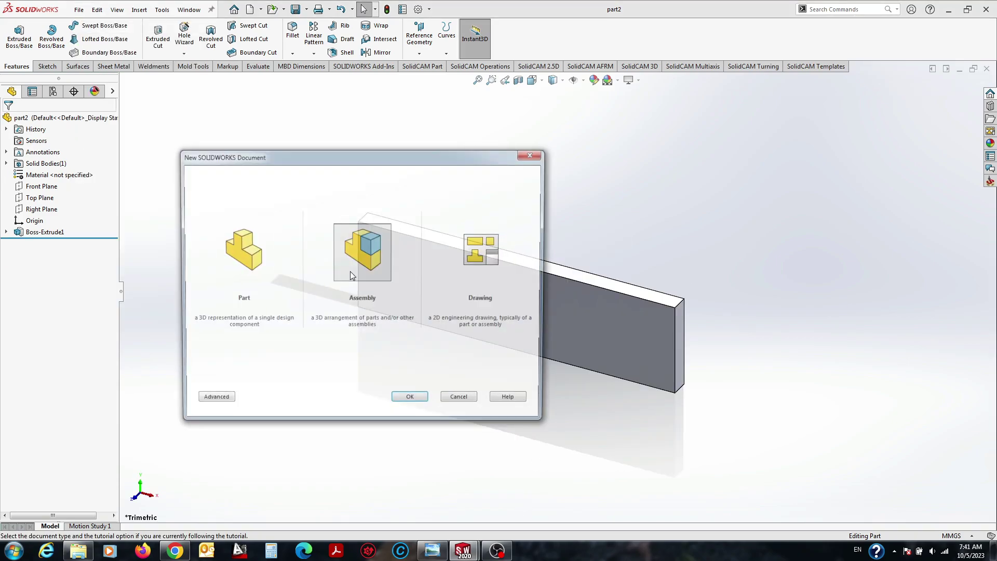
pyautogui.doubleClick(358, 247)
pyautogui.click(26, 245)
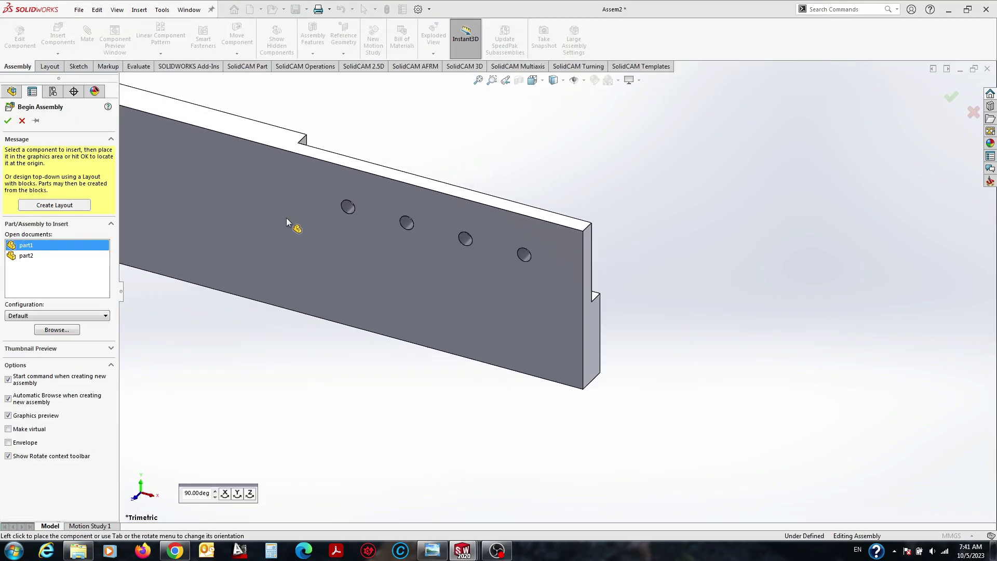
pyautogui.click(8, 124)
pyautogui.moveTo(812, 278)
pyautogui.mouseDown(button='middle')
pyautogui.moveTo(632, 260)
pyautogui.moveTo(668, 329)
pyautogui.moveTo(642, 272)
pyautogui.mouseUp(button='middle')
# Insert part2 into the assembly and inspect both parts around the slot.
pyautogui.click(57, 36)
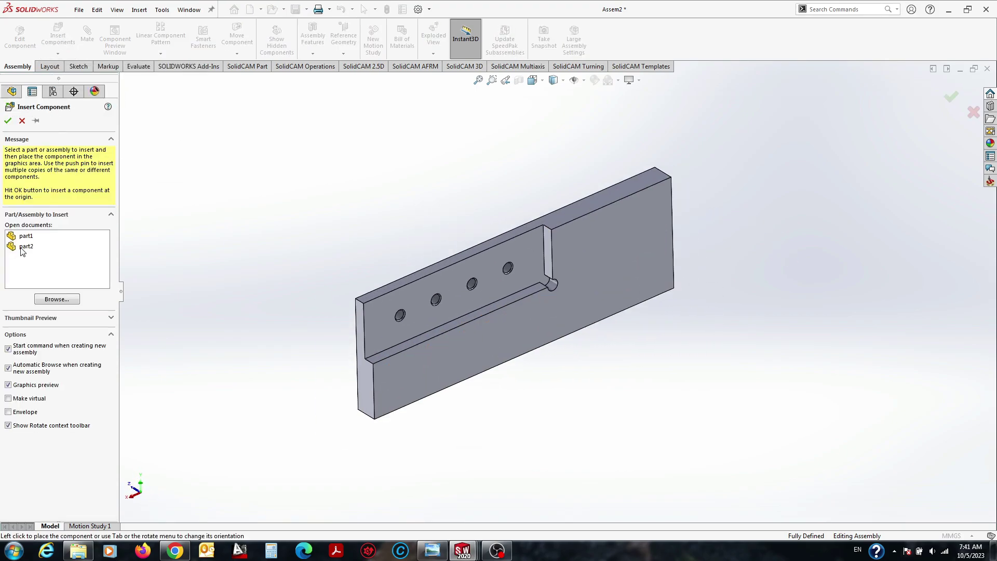
pyautogui.click(23, 246)
pyautogui.click(340, 239)
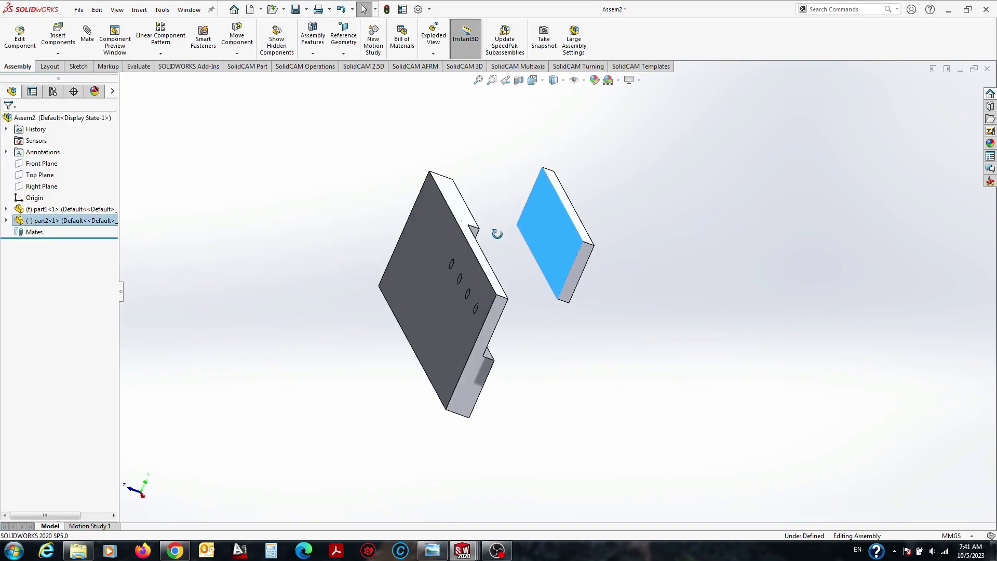
pyautogui.moveTo(340, 239); pyautogui.dragTo(547, 256, button='middle')
pyautogui.click(547, 257)
pyautogui.scroll(-5, 519, 169)
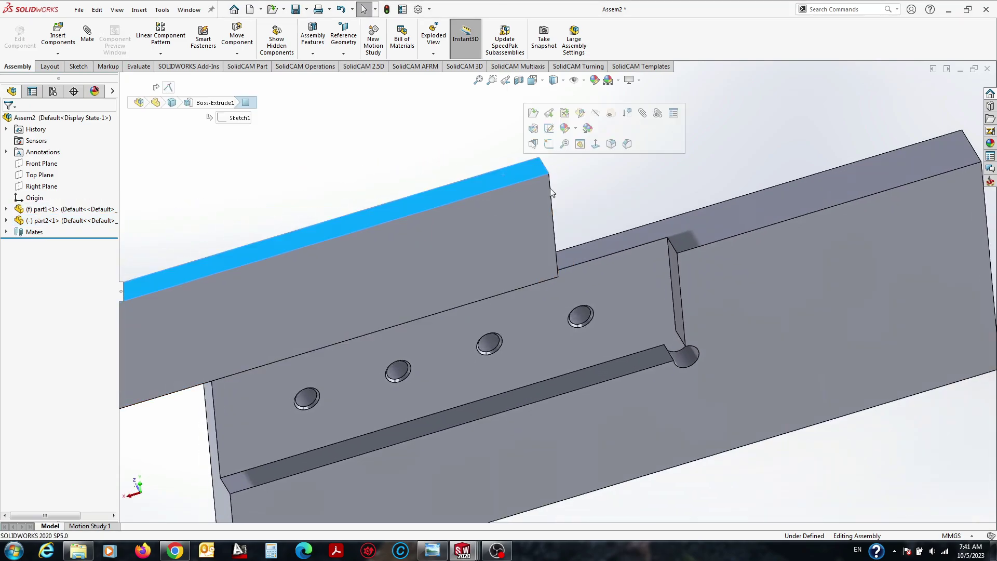
pyautogui.click(610, 242)
pyautogui.scroll(-3, 612, 242)
pyautogui.click(644, 291)
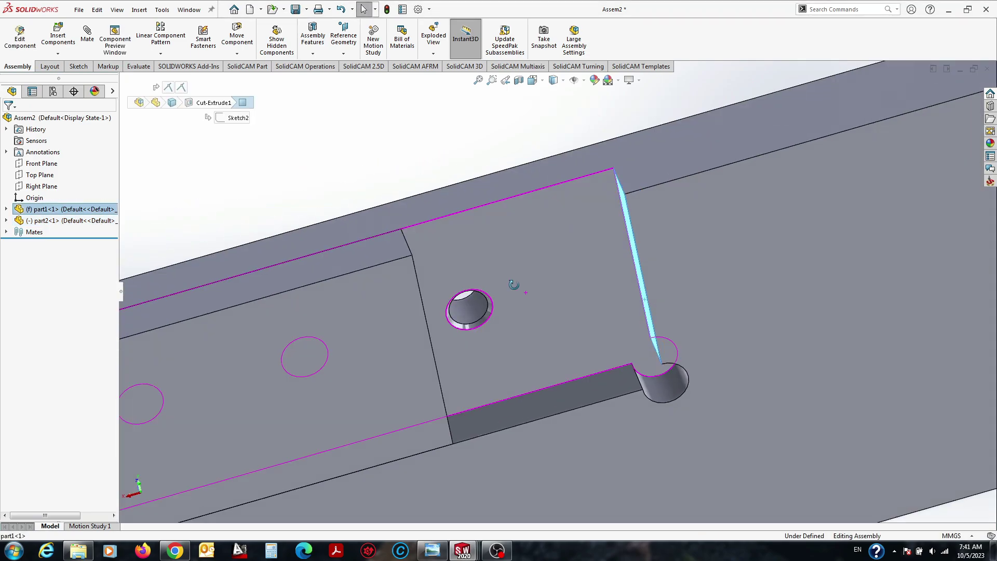
pyautogui.moveTo(644, 291); pyautogui.dragTo(407, 275, button='middle')
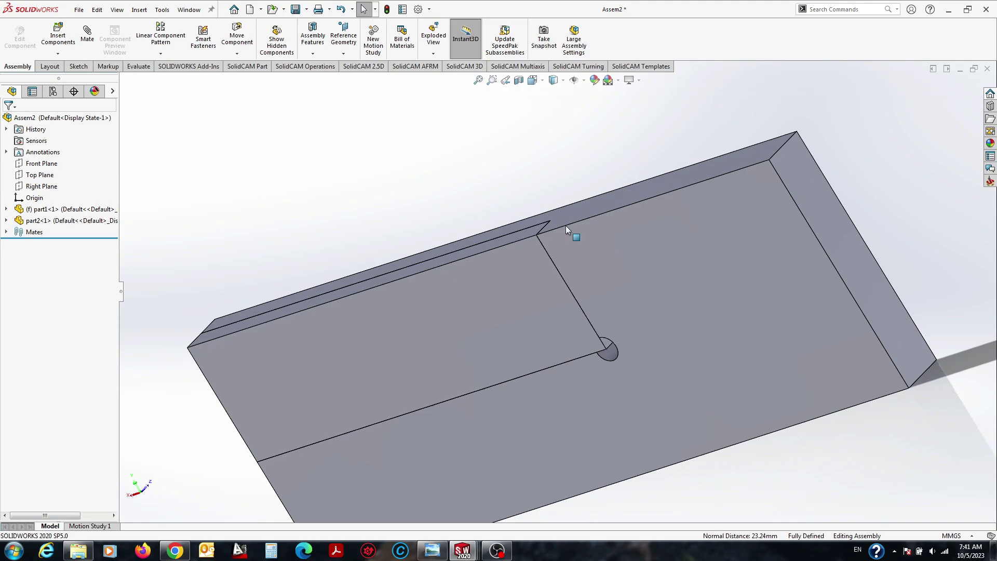
pyautogui.moveTo(565, 226)
pyautogui.mouseDown(button='middle')
pyautogui.moveTo(653, 325)
pyautogui.moveTo(644, 302)
pyautogui.mouseUp(button='middle')
# Edit part2 in context, saving the assembly as 'assembly of shear sheet metal'.
pyautogui.rightClick(644, 301)
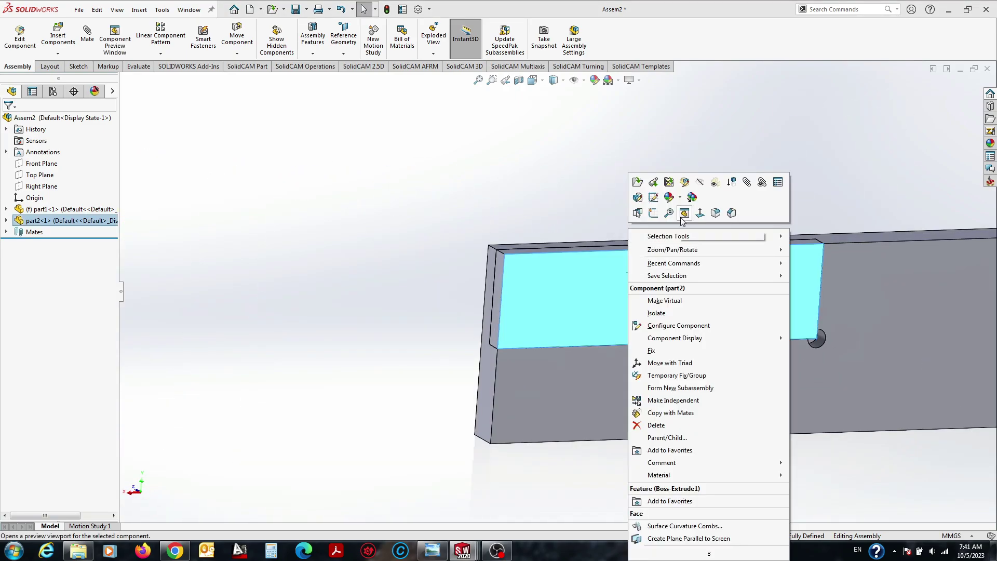
pyautogui.click(686, 185)
pyautogui.click(520, 286)
pyautogui.write('assembly of shear sheet metal')
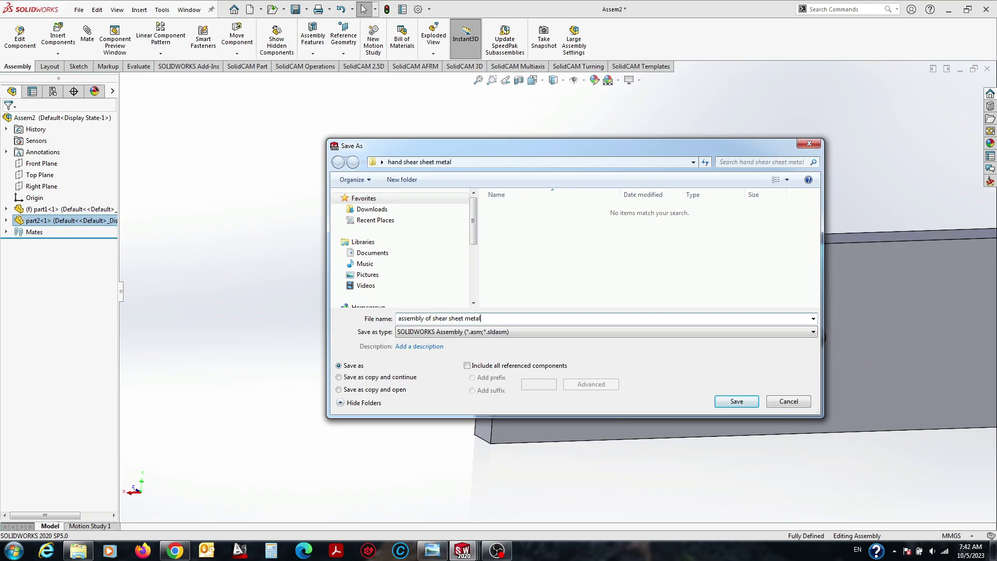
pyautogui.press('Return')
pyautogui.moveTo(812, 336); pyautogui.dragTo(583, 222, button='middle')
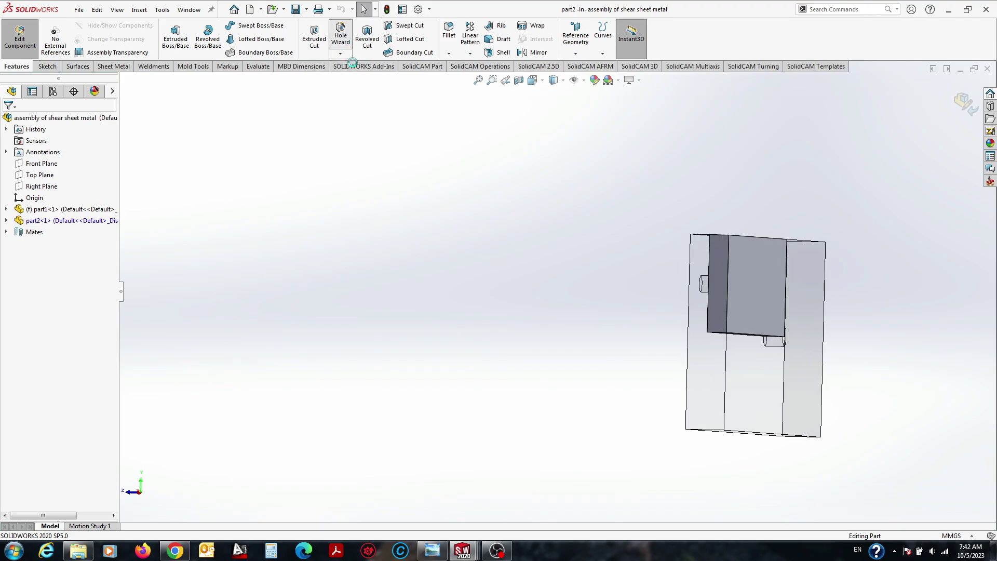
# Add Hole Wizard holes on part2's face aligned over the side plate's four holes.
pyautogui.click(63, 139)
pyautogui.moveTo(779, 311); pyautogui.dragTo(752, 291, button='middle')
pyautogui.scroll(3, 753, 283)
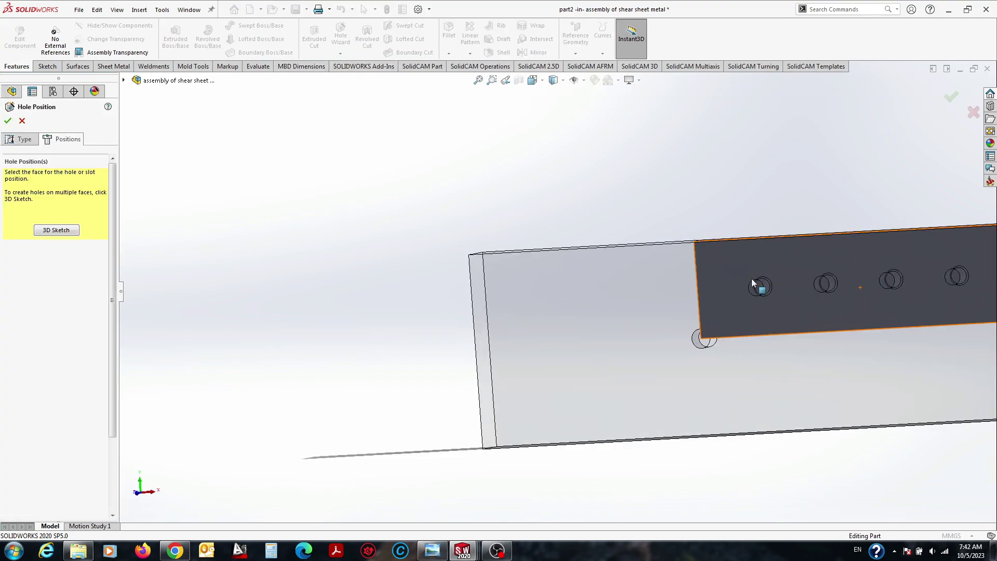
pyautogui.scroll(3, 753, 283)
pyautogui.click(641, 334)
pyautogui.scroll(-4, 618, 285)
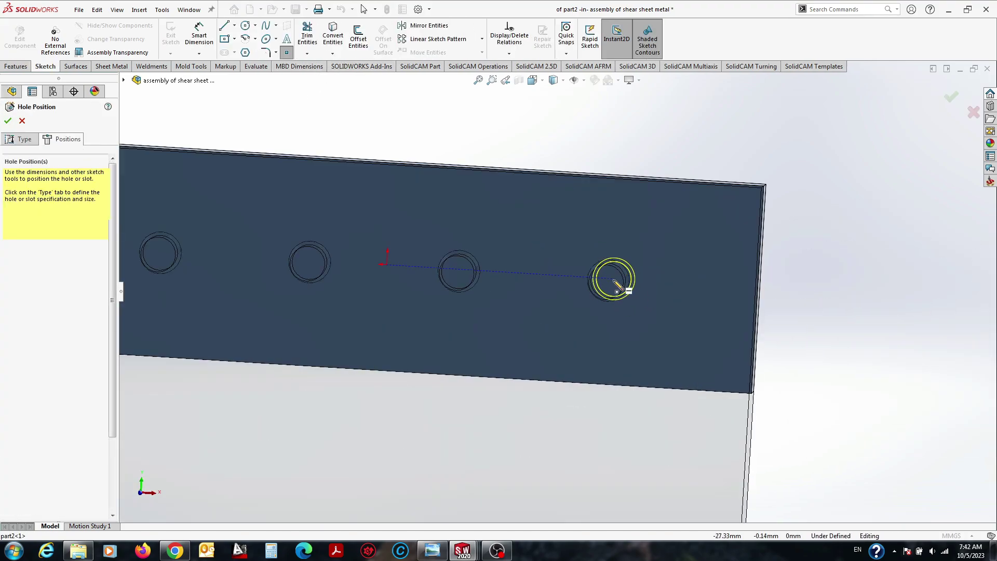
pyautogui.moveTo(311, 260); pyautogui.dragTo(292, 269, button='middle')
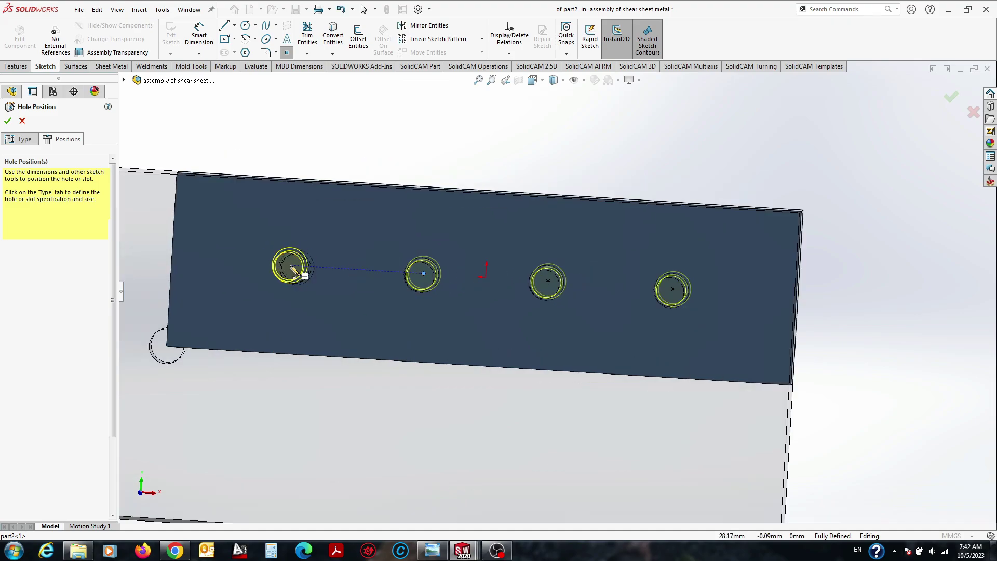
pyautogui.scroll(3, 573, 161)
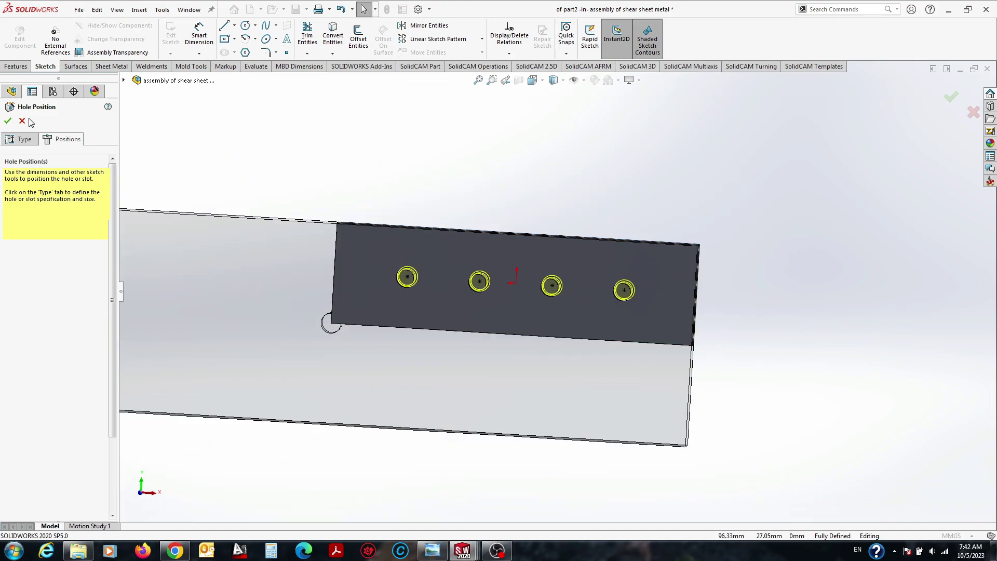
pyautogui.click(951, 97)
pyautogui.moveTo(659, 244); pyautogui.dragTo(484, 309, button='middle')
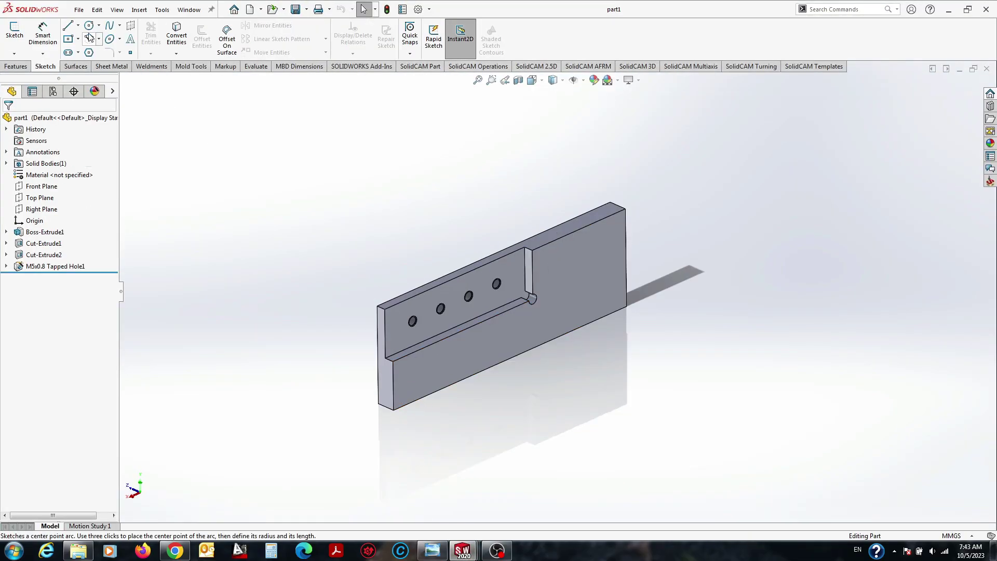
# Create a new part and start a sketch on the Front Plane.
pyautogui.click(78, 9)
pyautogui.click(85, 26)
pyautogui.press('Return')
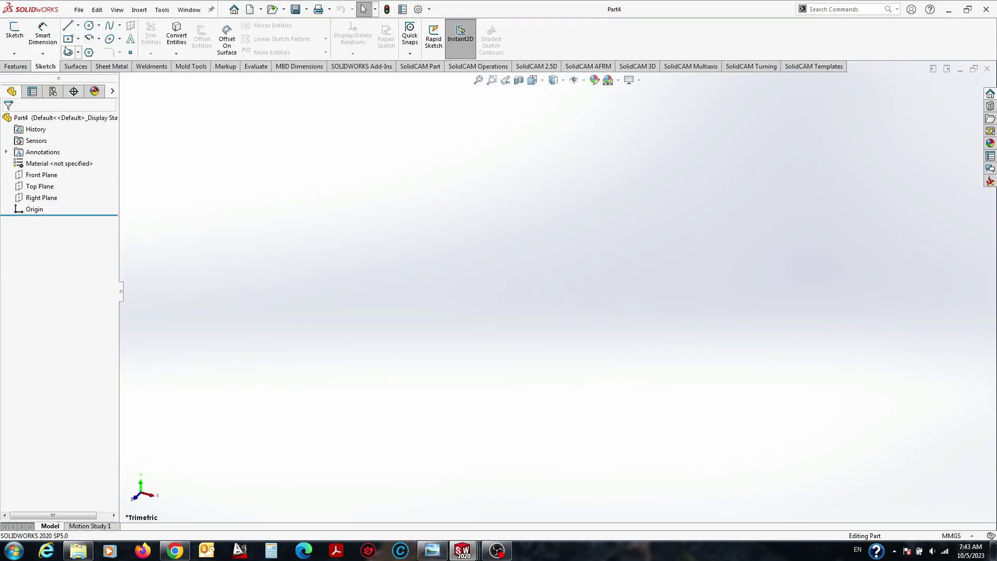
pyautogui.click(68, 51)
pyautogui.click(396, 168)
# Draw a center rectangle at the origin dimensioned 40 mm wide by 30 mm high.
pyautogui.click(68, 38)
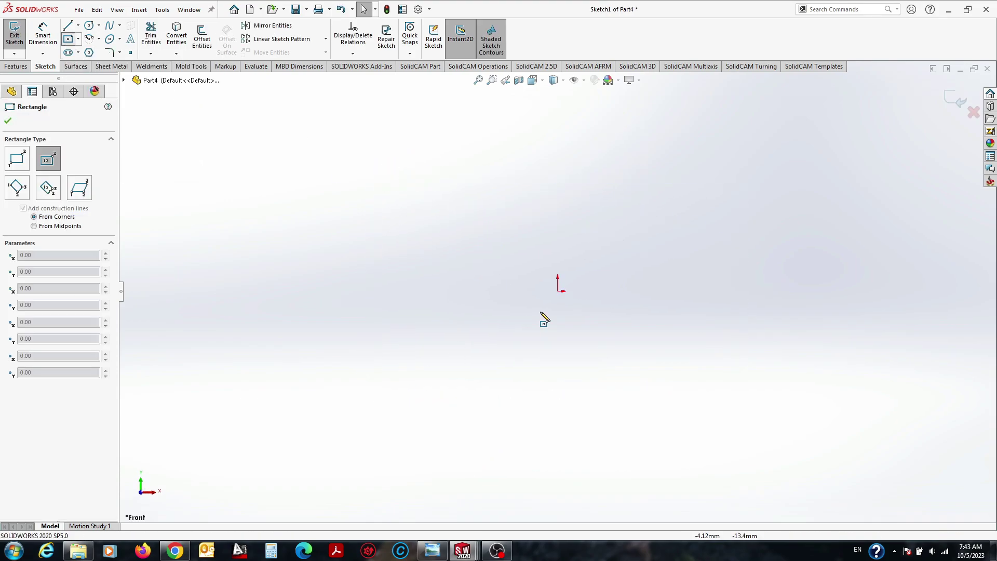
pyautogui.click(557, 291)
pyautogui.click(687, 200)
pyautogui.press('Escape')
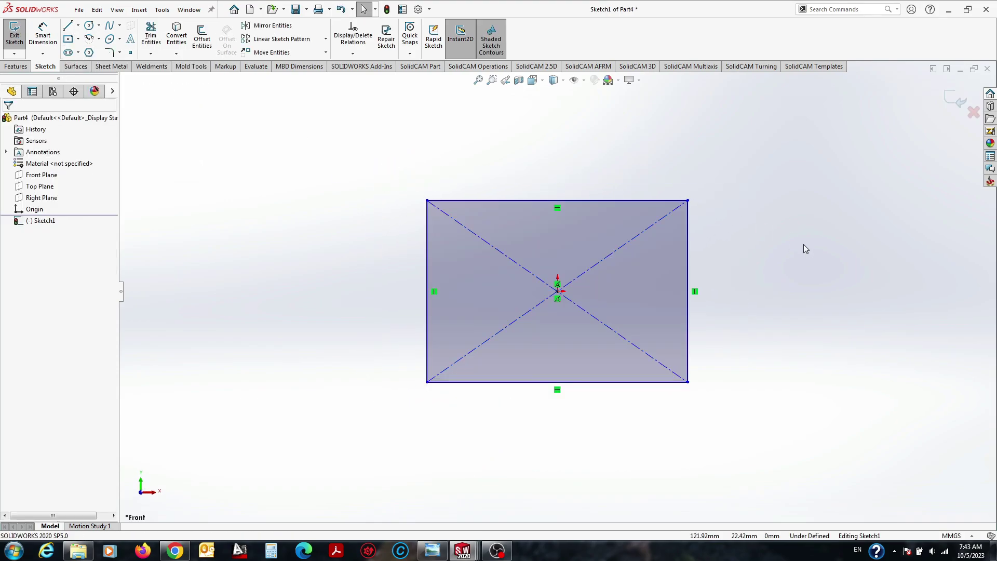
pyautogui.click(553, 171)
pyautogui.write('40')
pyautogui.press('Return')
pyautogui.click(688, 239)
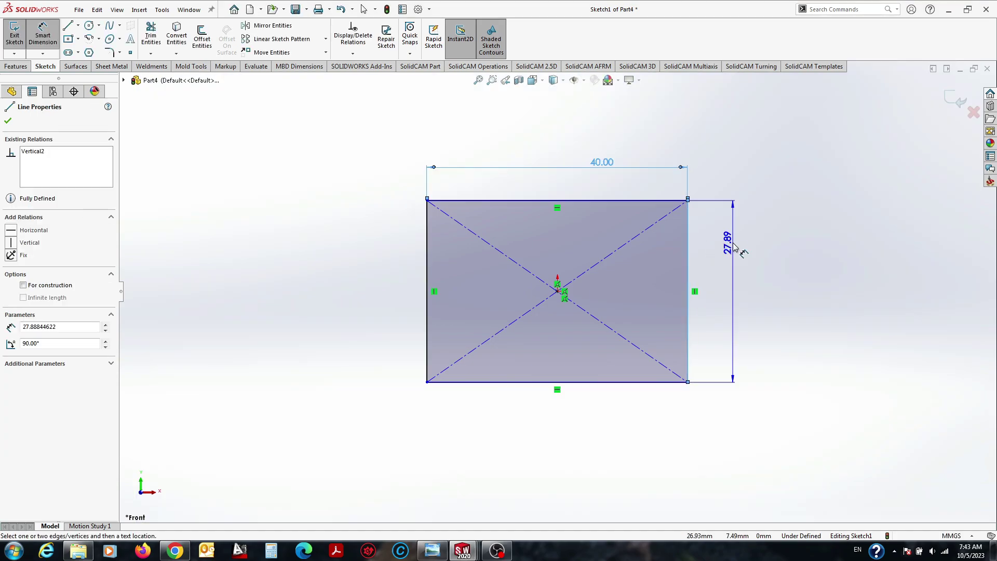
pyautogui.click(734, 247)
pyautogui.write('30')
pyautogui.press('Return')
# Extrude the rectangle 4 mm into a solid plate.
pyautogui.click(16, 66)
pyautogui.click(19, 36)
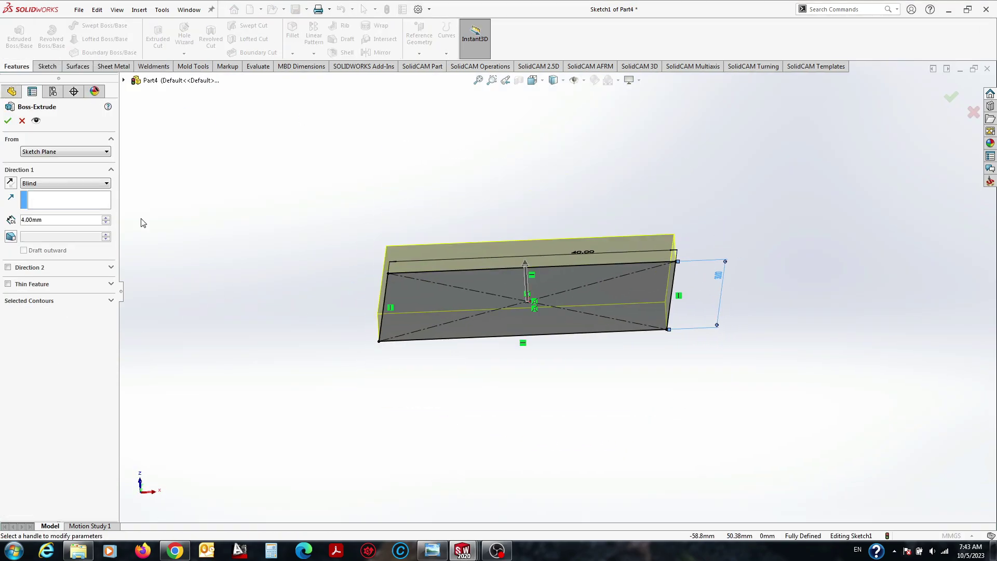
pyautogui.press('Return')
# Start a chamfer on a plate edge and adjust its distance.
pyautogui.click(292, 54)
pyautogui.click(311, 79)
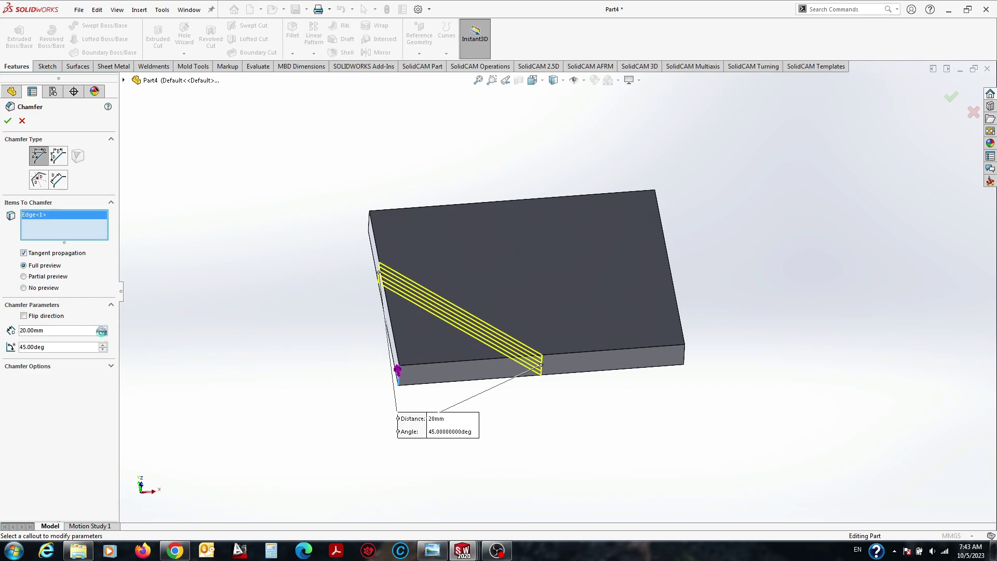
pyautogui.click(102, 333)
# Confirm the 20 mm × 45° corner chamfer and select the plate's front face.
pyautogui.press('Return')
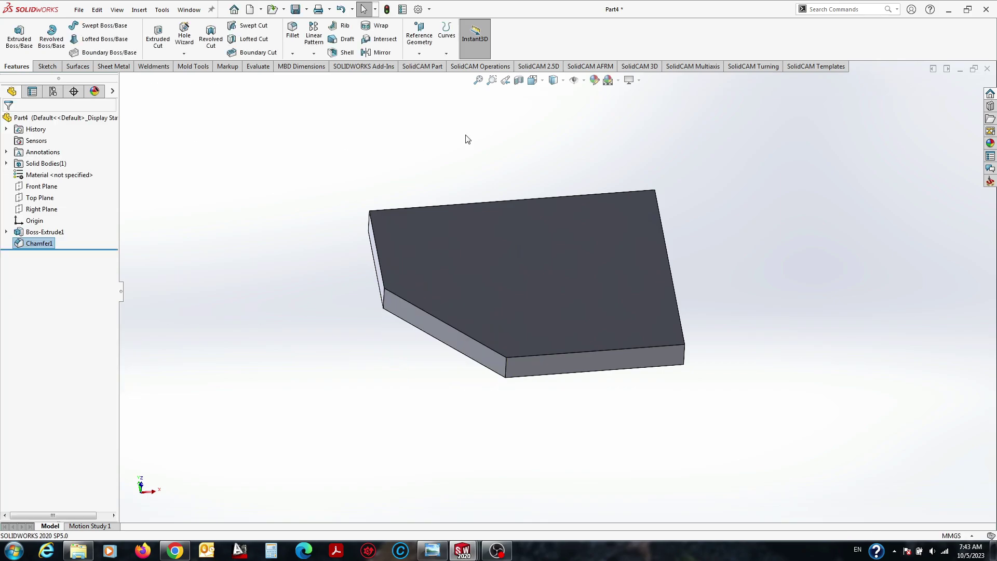
pyautogui.moveTo(638, 352)
pyautogui.mouseDown(button='middle')
pyautogui.moveTo(623, 314)
pyautogui.moveTo(634, 414)
pyautogui.mouseUp(button='middle')
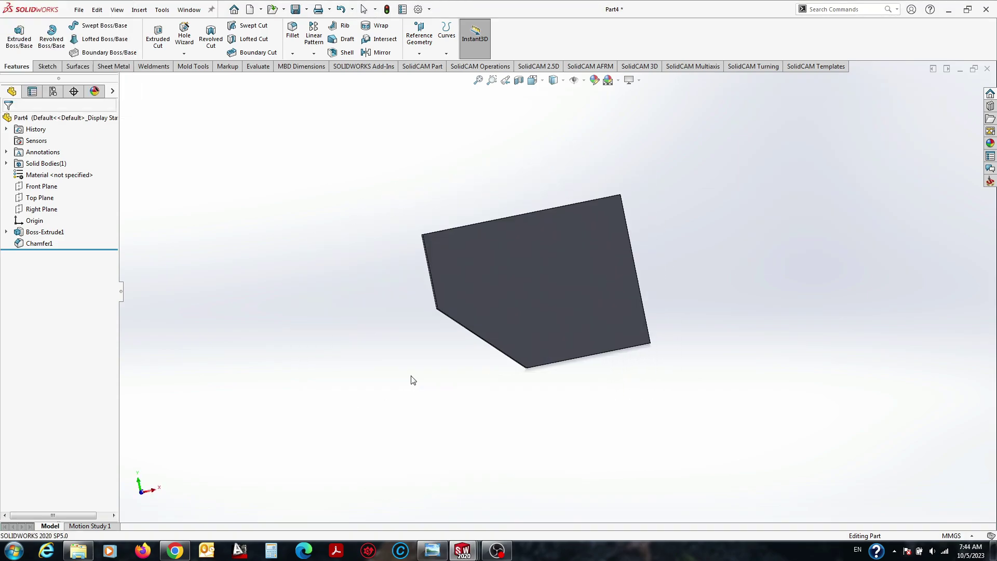
pyautogui.hotkey('ctrl', '1')
pyautogui.click(513, 291)
# Add an M10x1.25 tapped hole at the plate centre with the Hole Wizard.
pyautogui.click(185, 35)
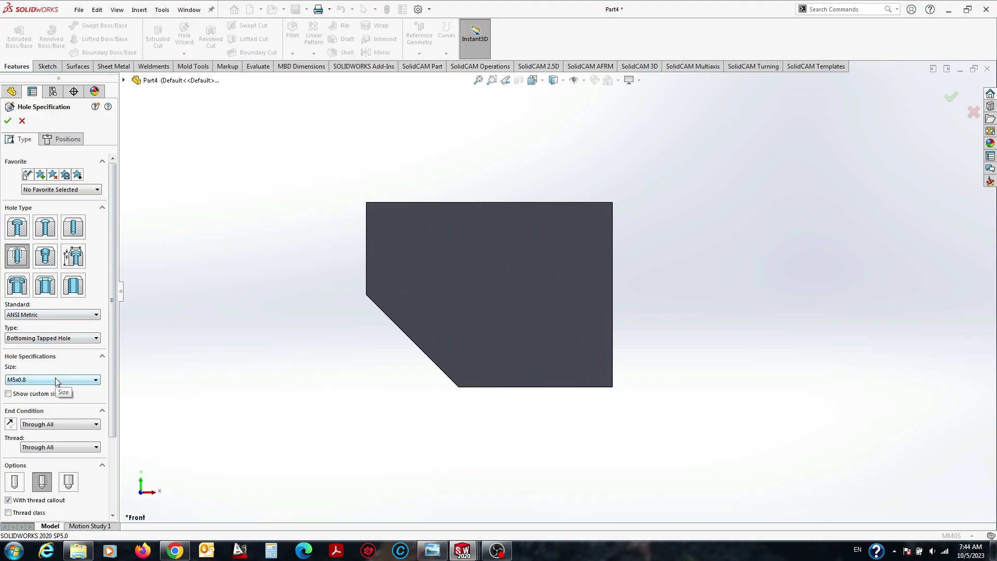
pyautogui.click(56, 381)
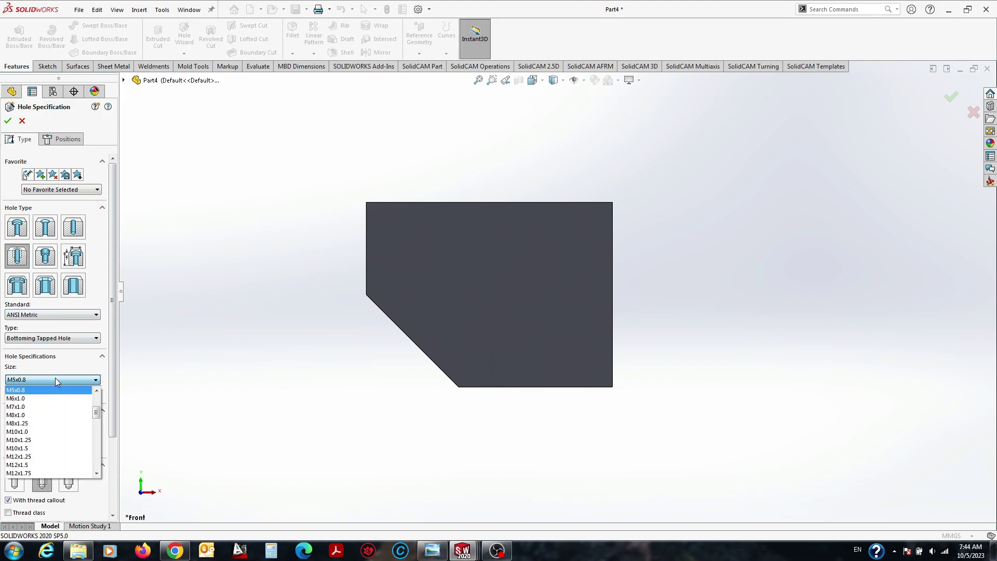
pyautogui.click(37, 415)
pyautogui.click(62, 139)
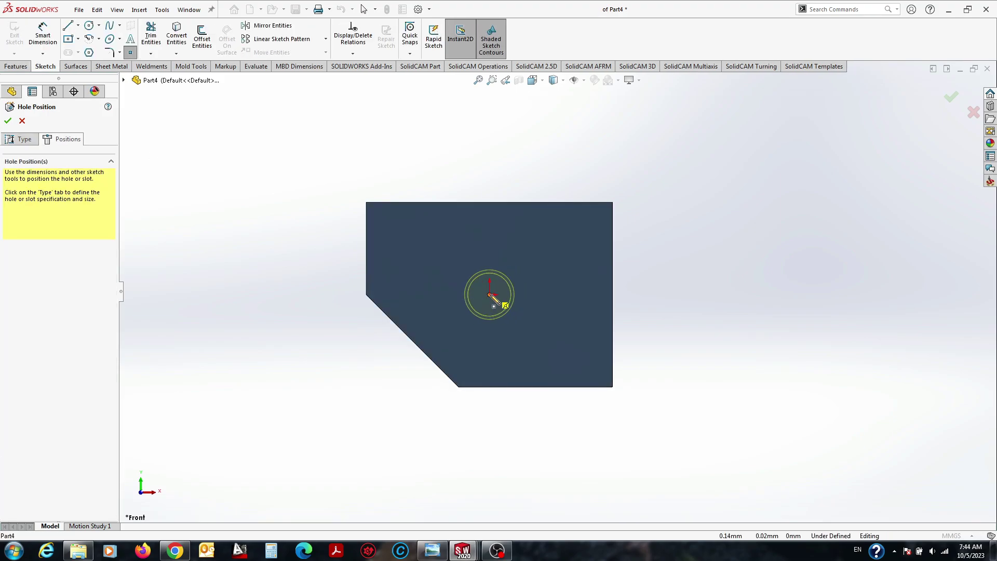
pyautogui.click(20, 139)
pyautogui.click(56, 379)
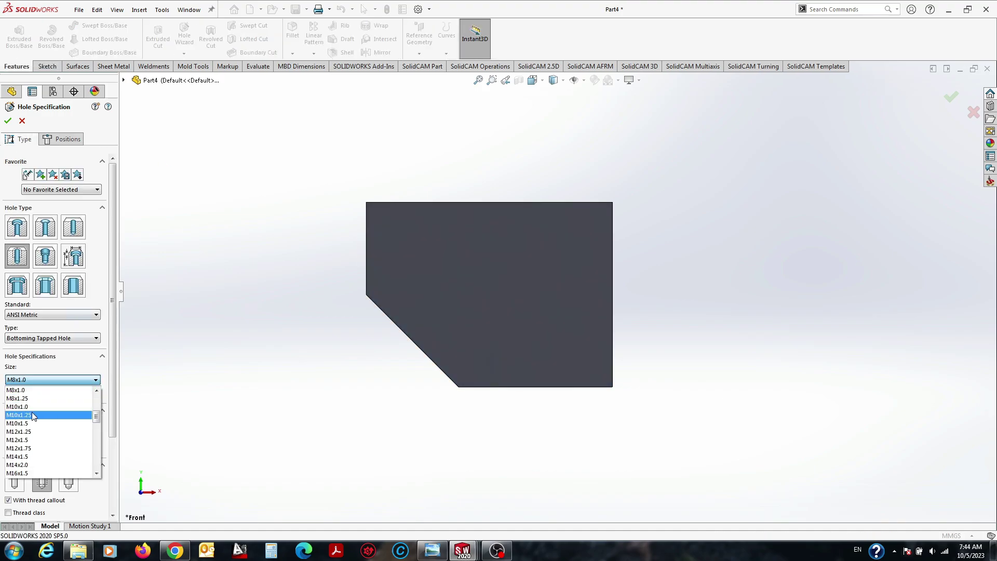
pyautogui.click(34, 416)
pyautogui.click(62, 139)
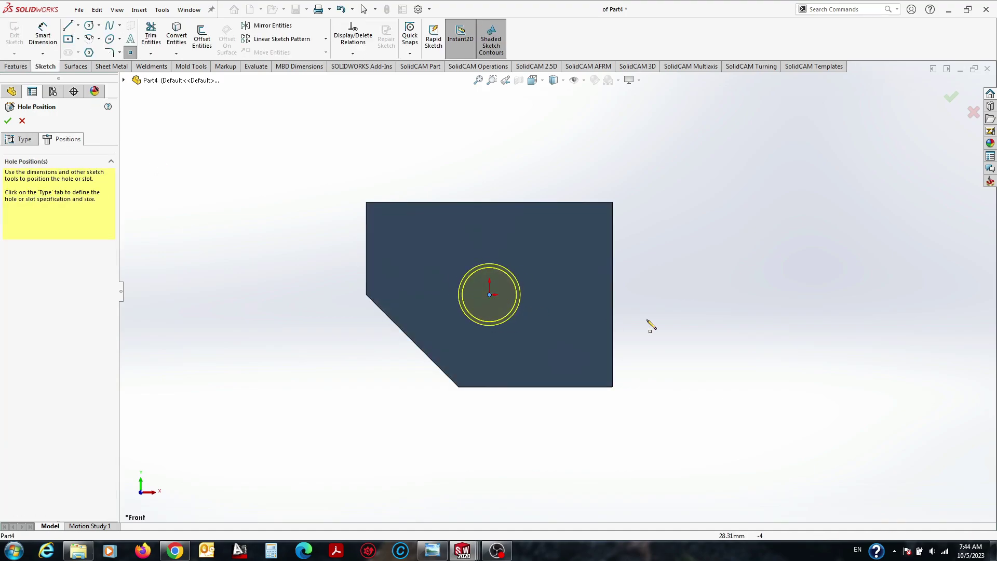
pyautogui.click(9, 120)
pyautogui.scroll(-3, 522, 291)
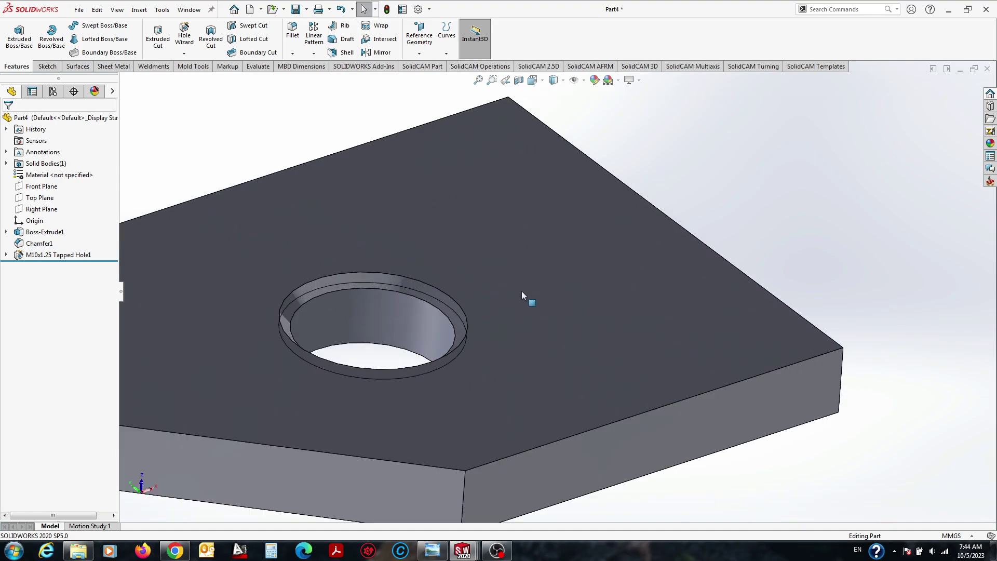
pyautogui.scroll(3, 524, 300)
pyautogui.scroll(2, 524, 300)
# Save the part as part3 and switch to the part1 window.
pyautogui.click(295, 9)
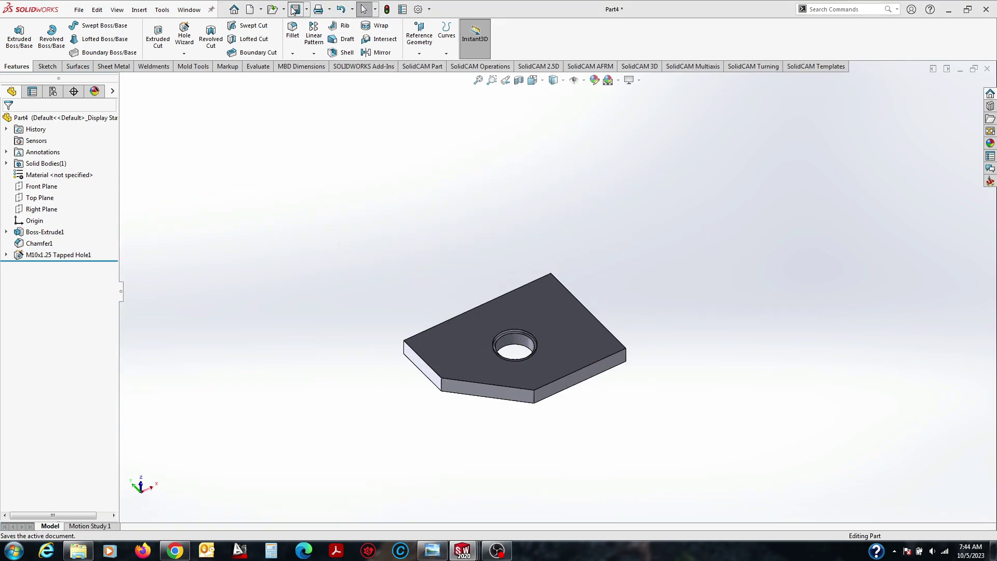
pyautogui.write('part3')
pyautogui.press('Return')
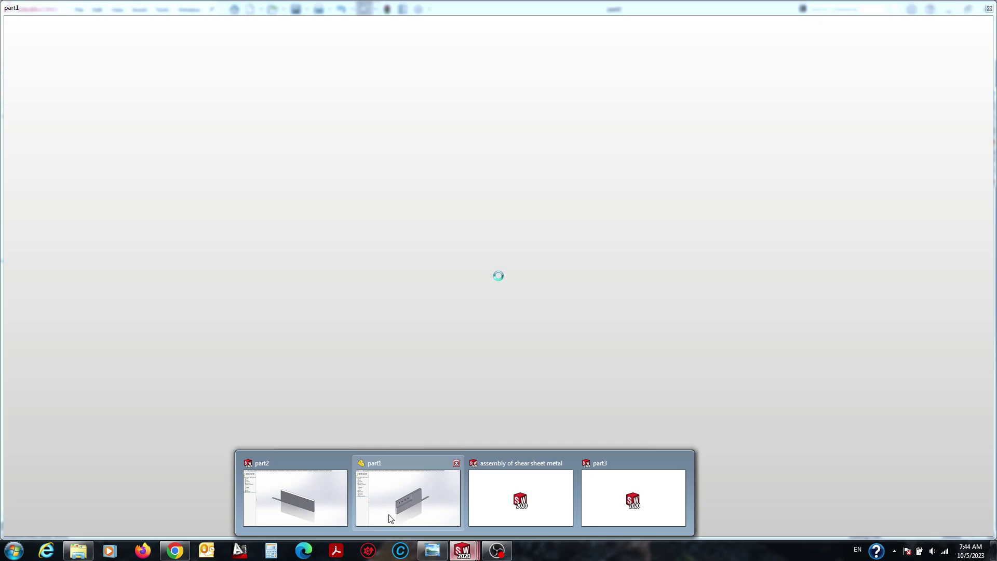
pyautogui.click(391, 518)
pyautogui.moveTo(463, 550)
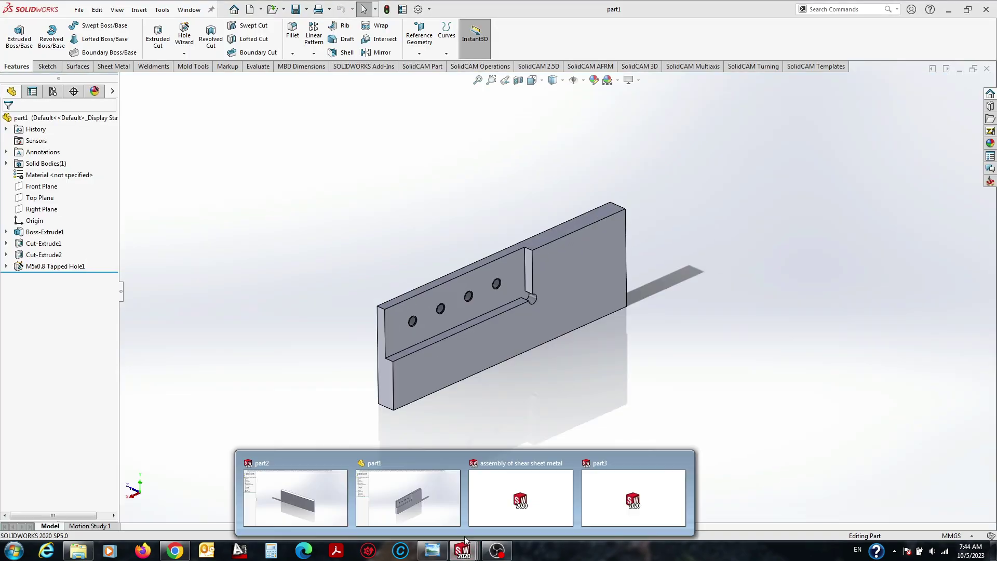
# Insert part3 into the shear assembly beside the large plate.
pyautogui.click(498, 488)
pyautogui.moveTo(478, 462)
pyautogui.mouseDown(button='middle')
pyautogui.moveTo(418, 307)
pyautogui.moveTo(506, 295)
pyautogui.moveTo(253, 170)
pyautogui.mouseUp(button='middle')
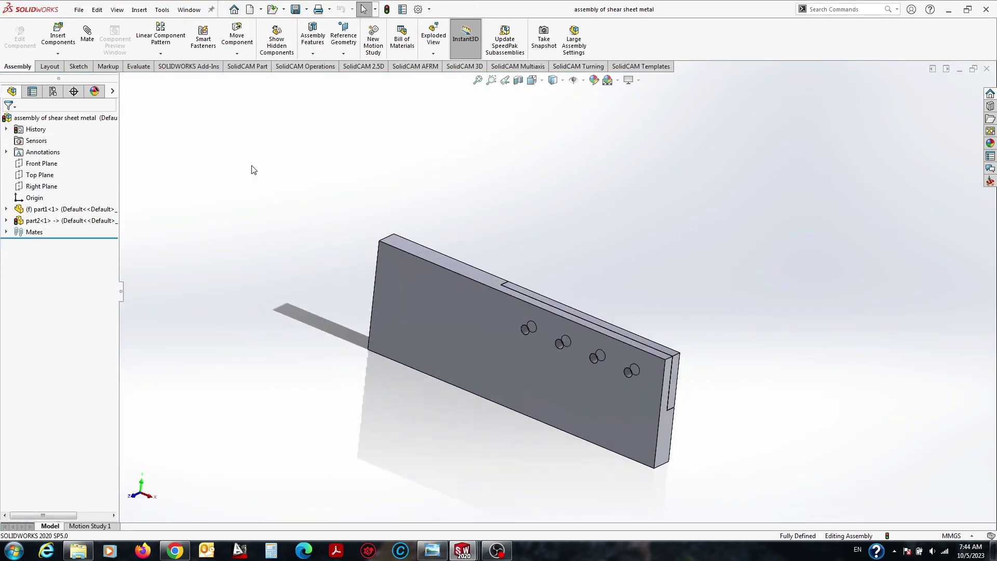
pyautogui.click(58, 39)
pyautogui.click(303, 355)
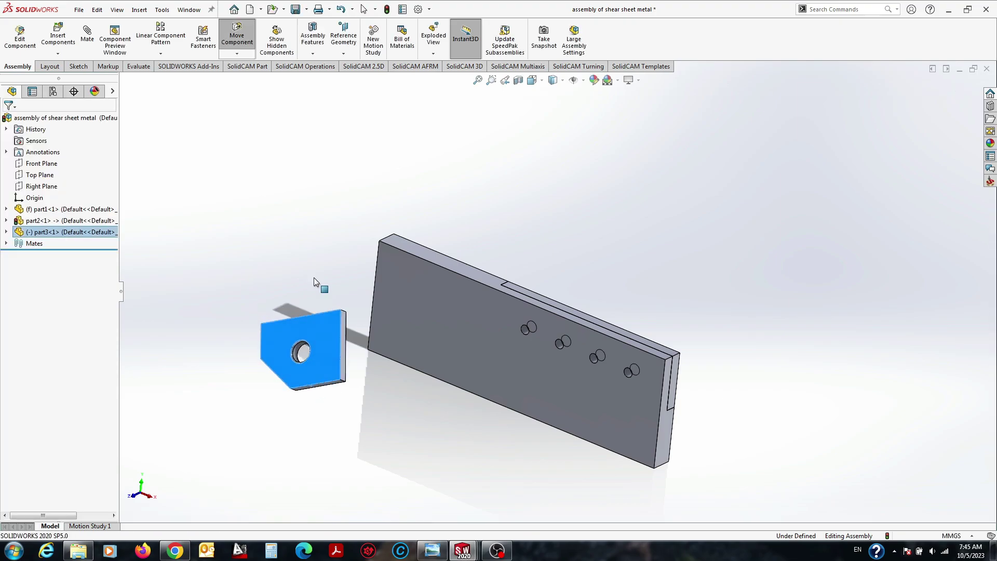
pyautogui.scroll(-5, 454, 340)
pyautogui.scroll(3, 535, 402)
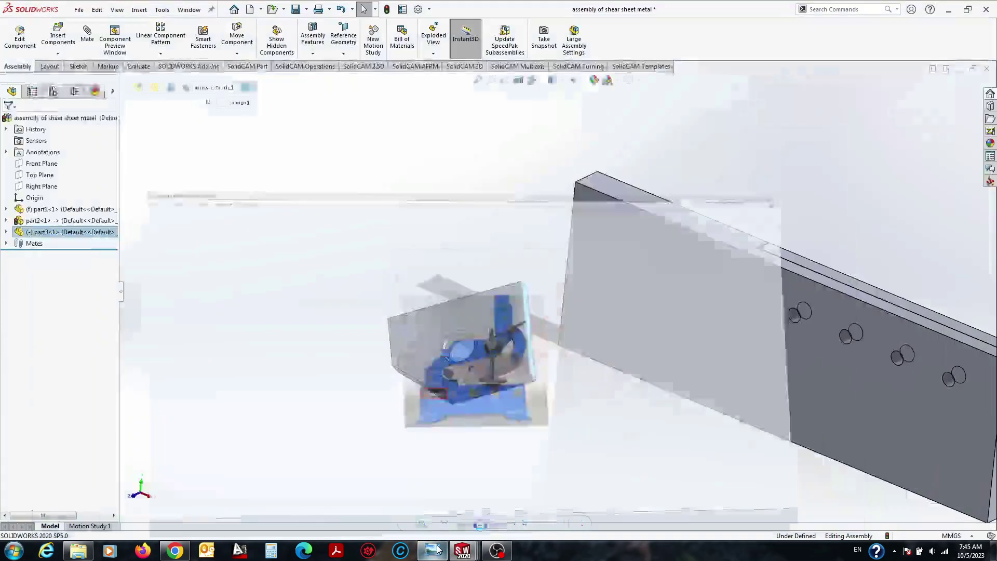
# Mate the bracket face of part3 against the large plate's bottom face.
pyautogui.click(570, 347)
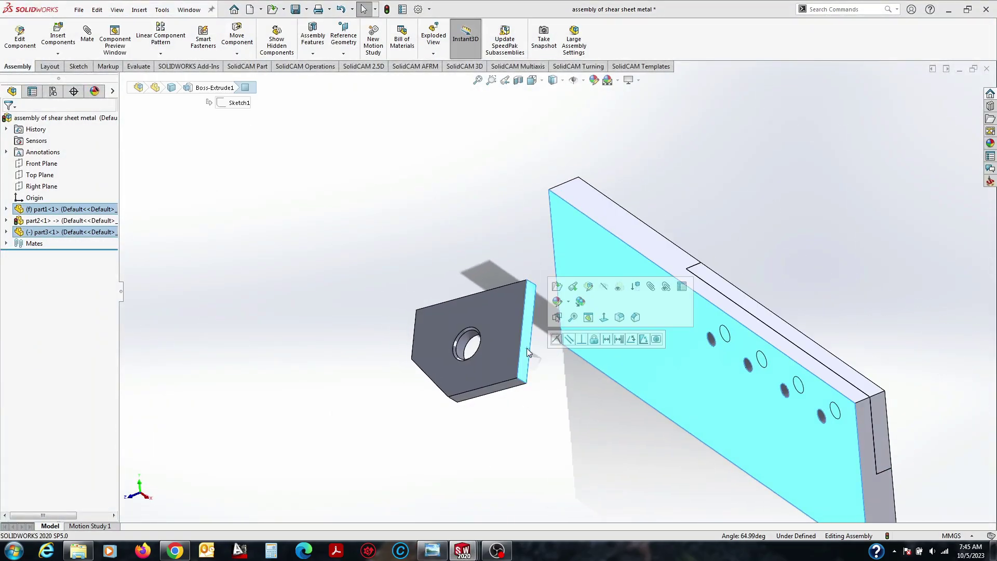
pyautogui.moveTo(527, 348); pyautogui.dragTo(448, 356, button='middle')
pyautogui.scroll(-5, 447, 356)
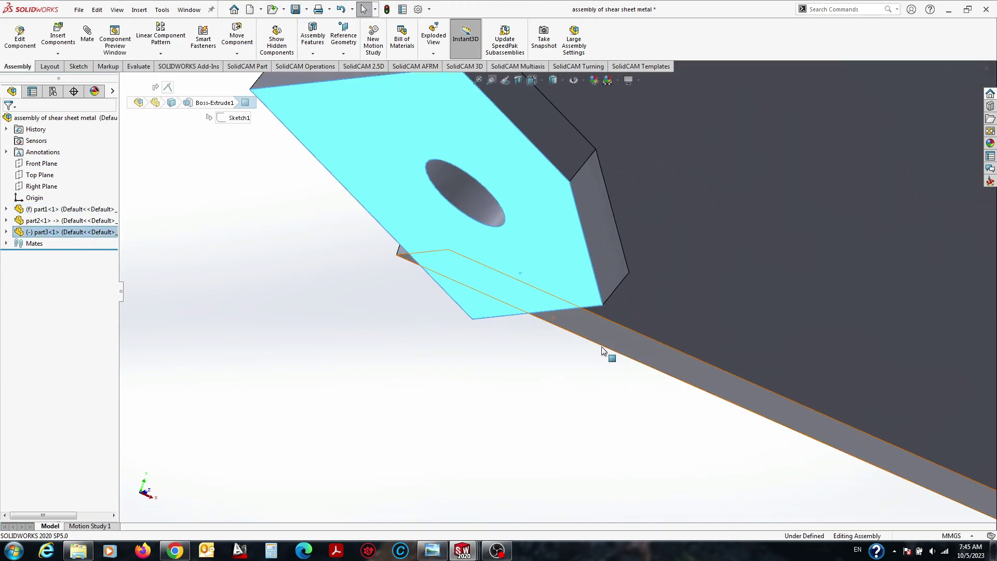
pyautogui.click(639, 337)
pyautogui.moveTo(639, 337)
pyautogui.mouseDown(button='middle')
pyautogui.moveTo(592, 297)
pyautogui.moveTo(555, 373)
pyautogui.mouseUp(button='middle')
pyautogui.scroll(3, 592, 297)
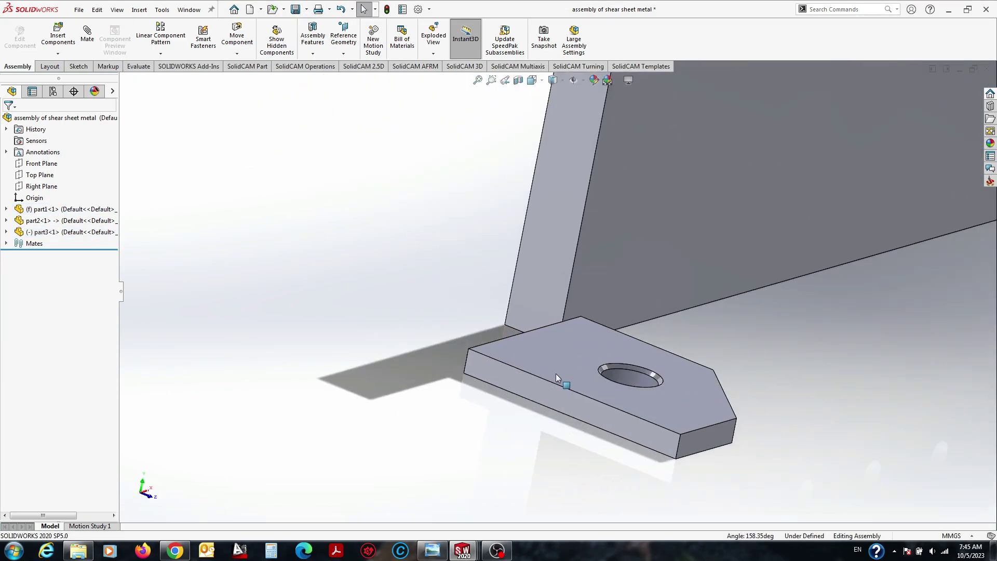
pyautogui.click(556, 373)
pyautogui.keyDown('ctrl'); pyautogui.click(532, 280); pyautogui.keyUp('ctrl')
pyautogui.moveTo(532, 280)
pyautogui.mouseDown(button='middle')
pyautogui.moveTo(692, 294)
pyautogui.moveTo(533, 359)
pyautogui.mouseUp(button='middle')
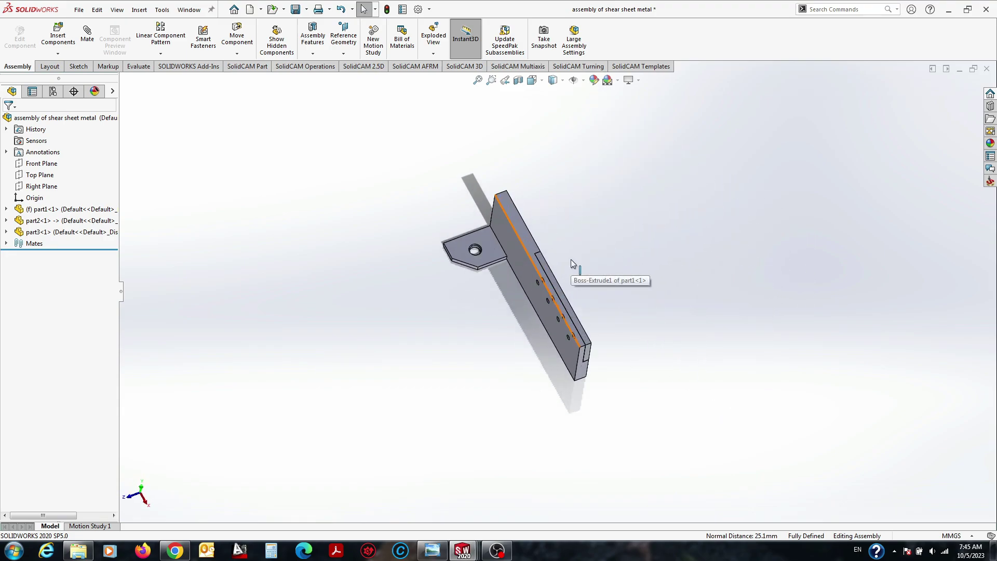
# Create reference plane PLANE1 from the large plate's faces.
pyautogui.moveTo(571, 259); pyautogui.dragTo(509, 291, button='middle')
pyautogui.click(478, 256)
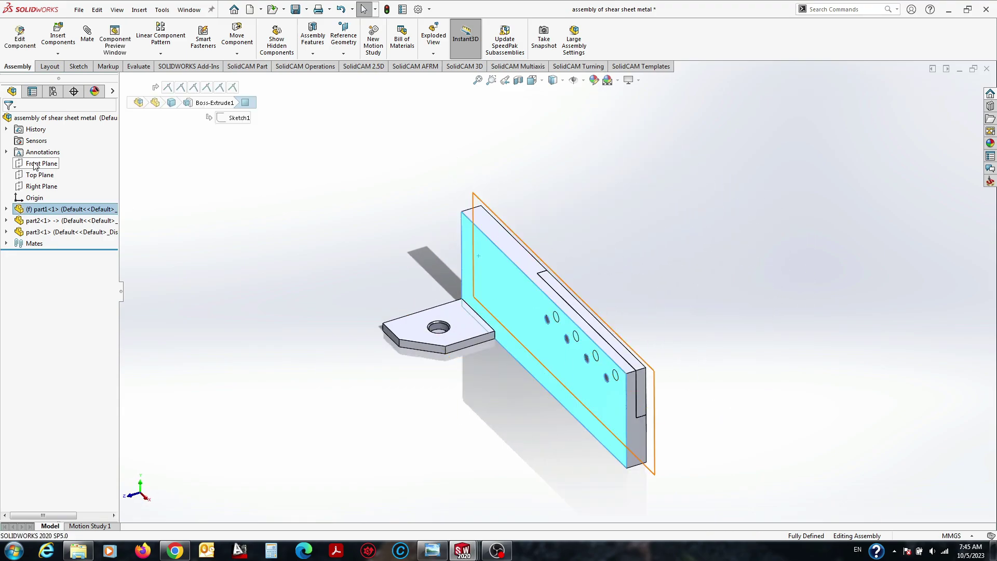
pyautogui.moveTo(397, 222)
pyautogui.mouseDown(button='middle')
pyautogui.moveTo(585, 256)
pyautogui.moveTo(482, 275)
pyautogui.mouseUp(button='middle')
pyautogui.click(481, 276)
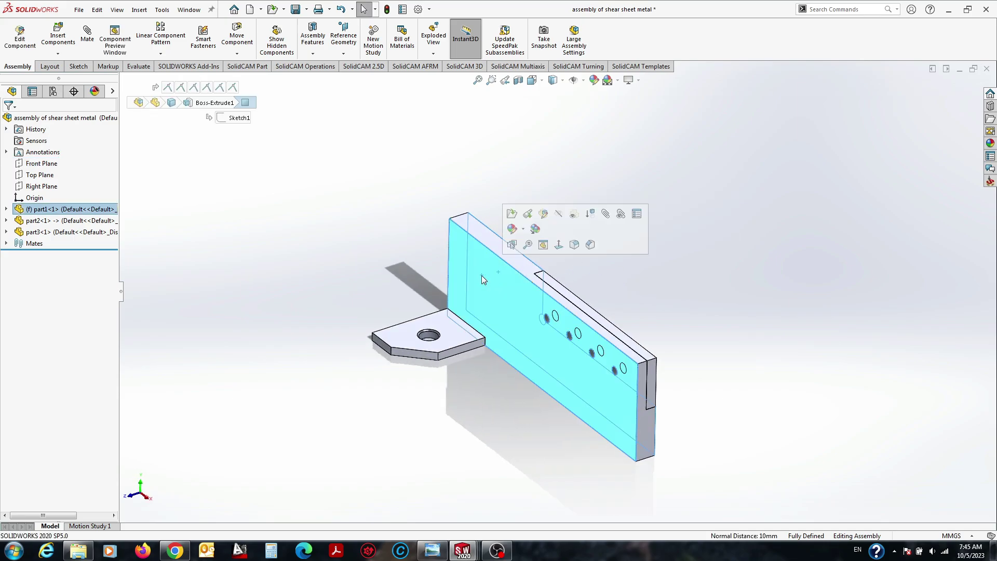
pyautogui.click(139, 9)
pyautogui.click(260, 187)
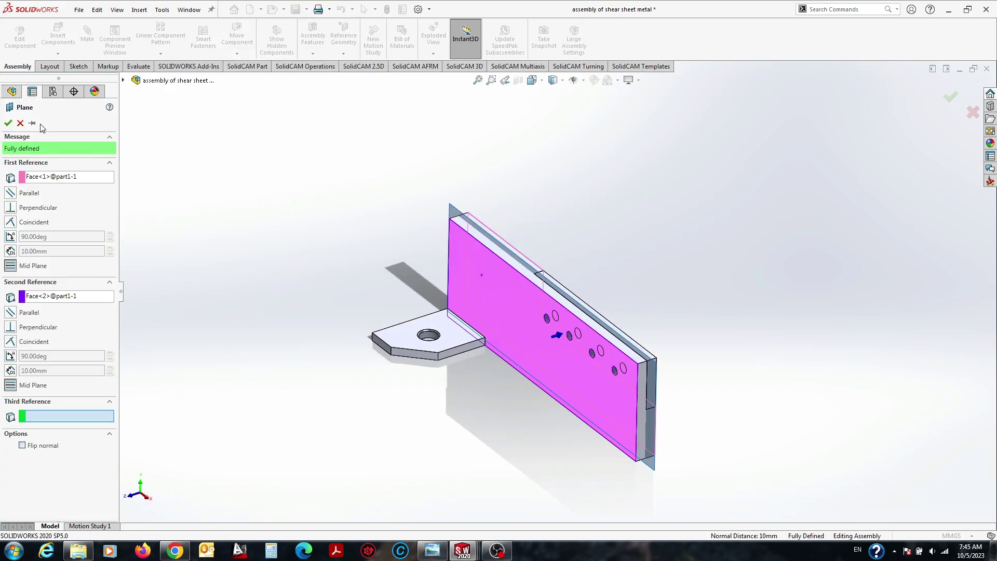
pyautogui.press('Return')
# Mirror the part3 bracket across PLANE1.
pyautogui.click(36, 255)
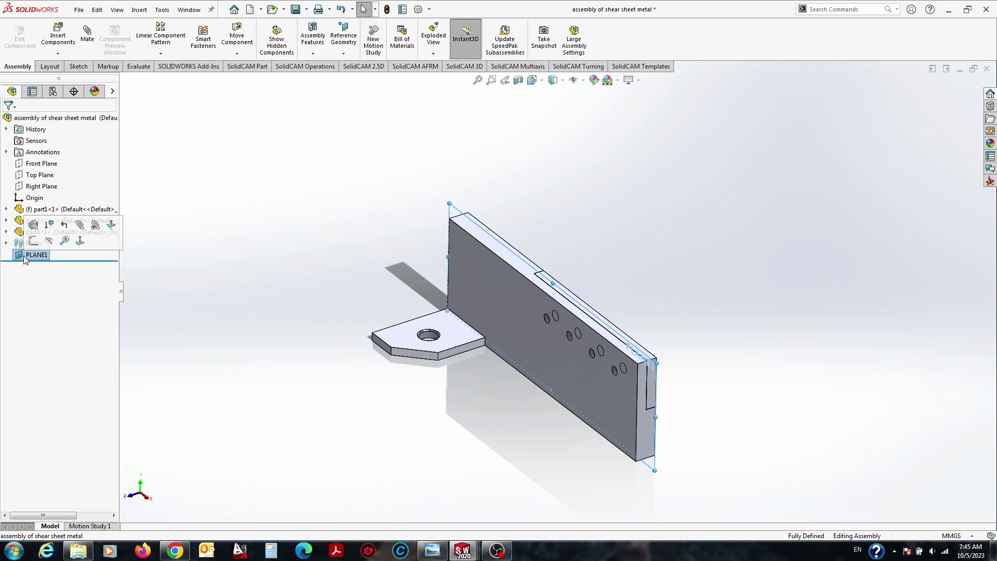
pyautogui.click(160, 53)
pyautogui.click(175, 140)
pyautogui.click(411, 337)
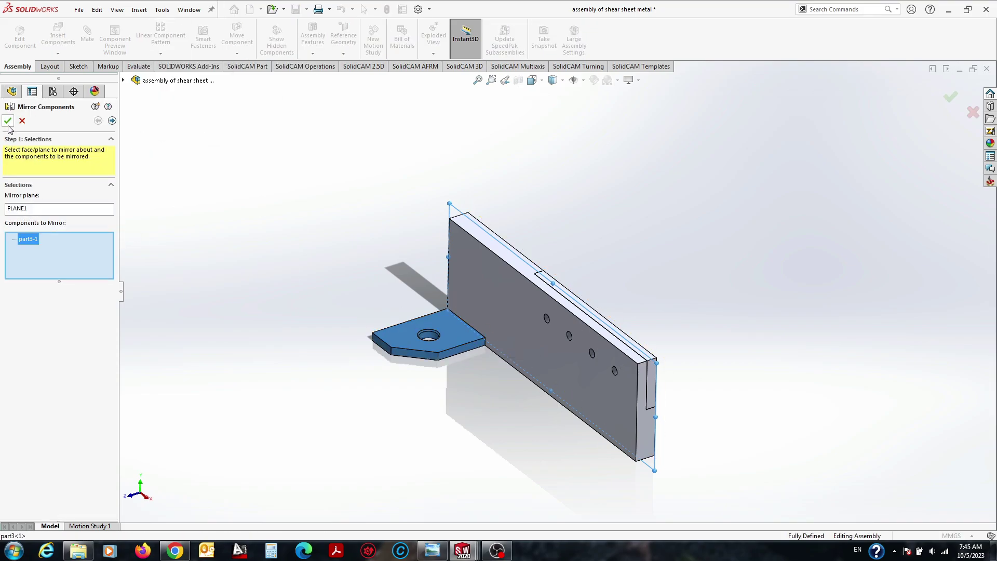
pyautogui.press('Return')
pyautogui.moveTo(463, 207)
pyautogui.mouseDown(button='middle')
pyautogui.moveTo(429, 251)
pyautogui.moveTo(418, 198)
pyautogui.mouseUp(button='middle')
# Create a second reference plane, PLANE2, from the plate's end face.
pyautogui.click(487, 298)
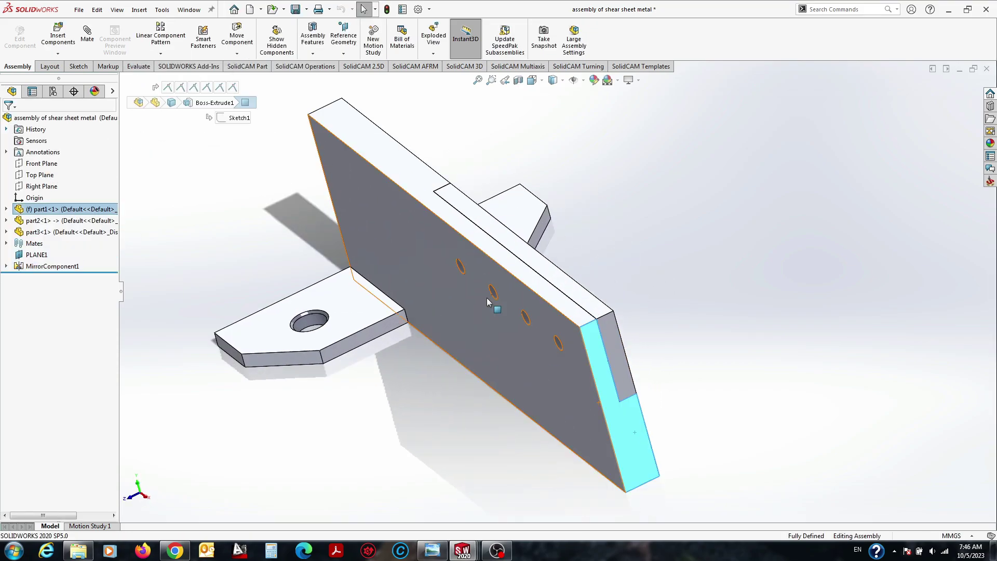
pyautogui.moveTo(487, 297)
pyautogui.mouseDown(button='middle')
pyautogui.moveTo(451, 238)
pyautogui.moveTo(367, 250)
pyautogui.mouseUp(button='middle')
pyautogui.click(367, 251)
pyautogui.click(139, 9)
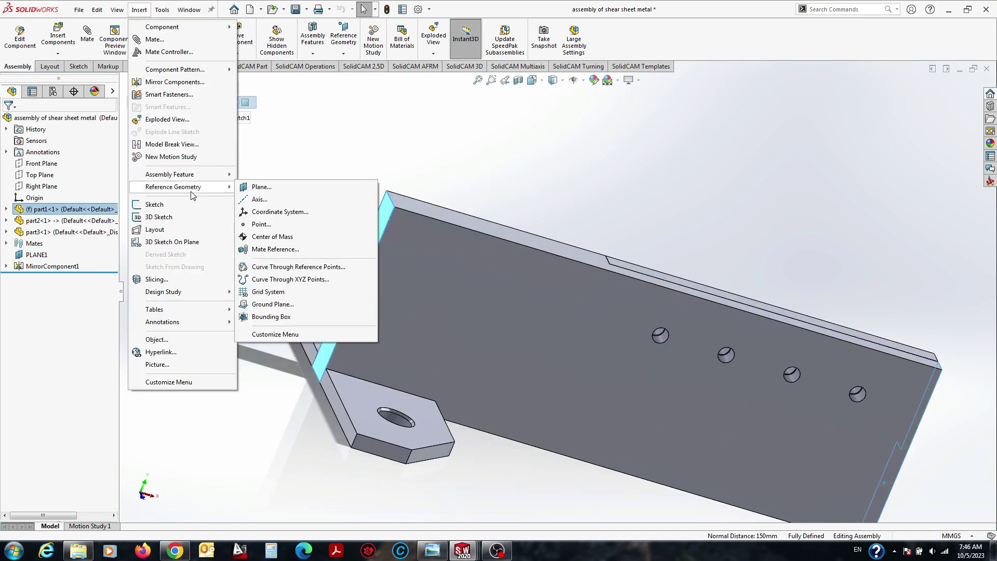
pyautogui.click(277, 189)
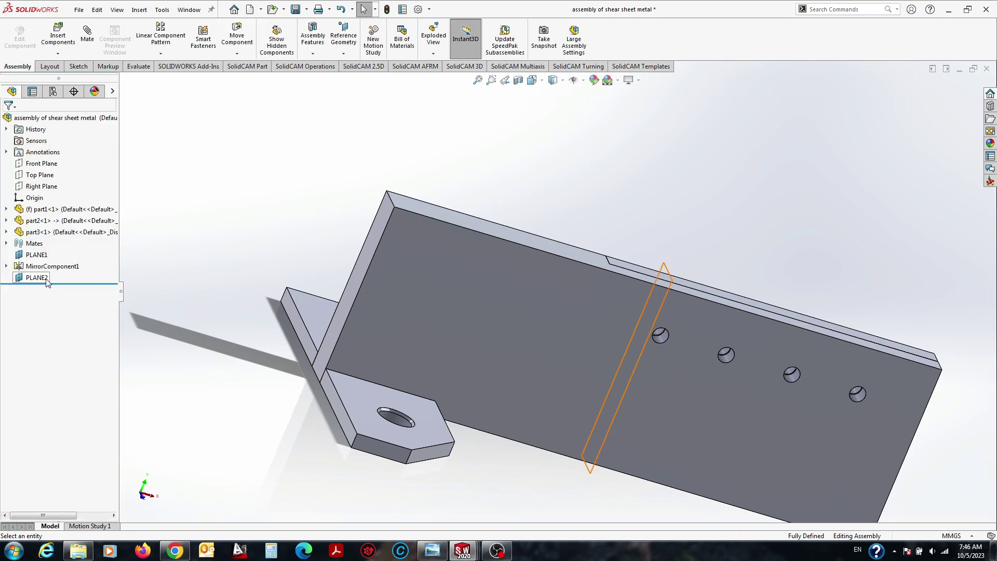
# Mirror the bracket across PLANE2 to add another foot plate.
pyautogui.click(178, 55)
pyautogui.click(187, 139)
pyautogui.click(379, 395)
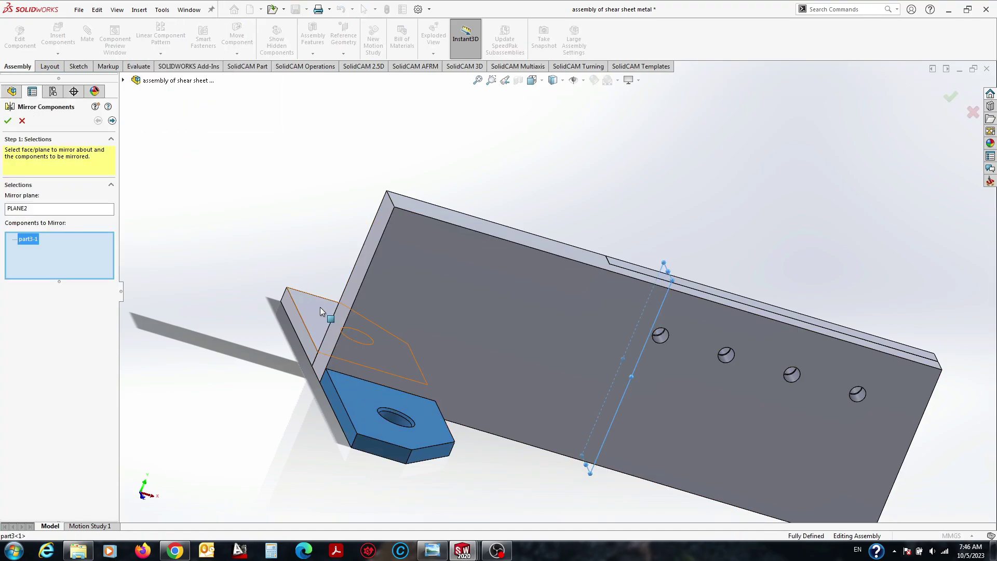
pyautogui.click(111, 123)
pyautogui.click(950, 97)
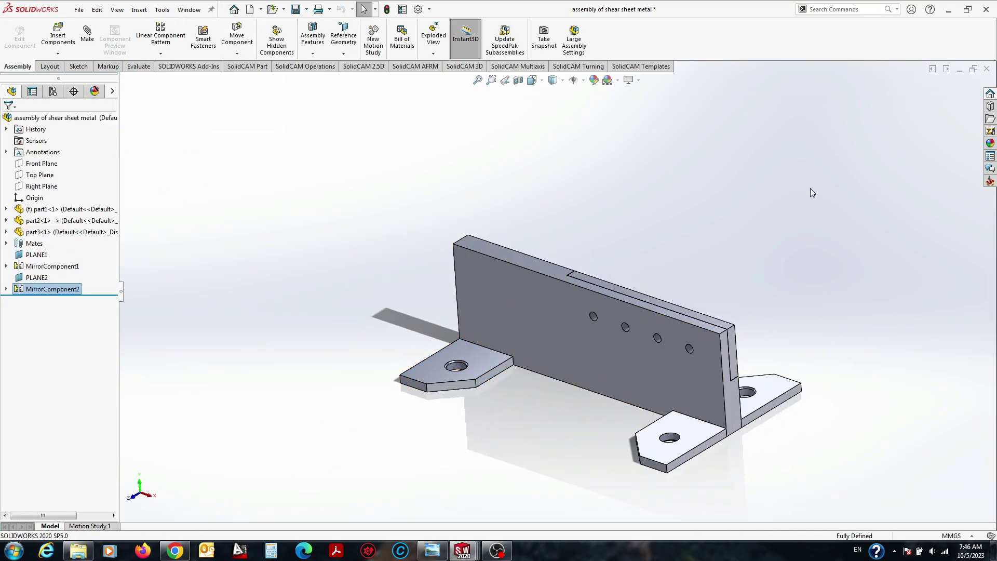
pyautogui.moveTo(810, 188)
pyautogui.mouseDown(button='middle')
pyautogui.moveTo(629, 255)
pyautogui.moveTo(622, 291)
pyautogui.mouseUp(button='middle')
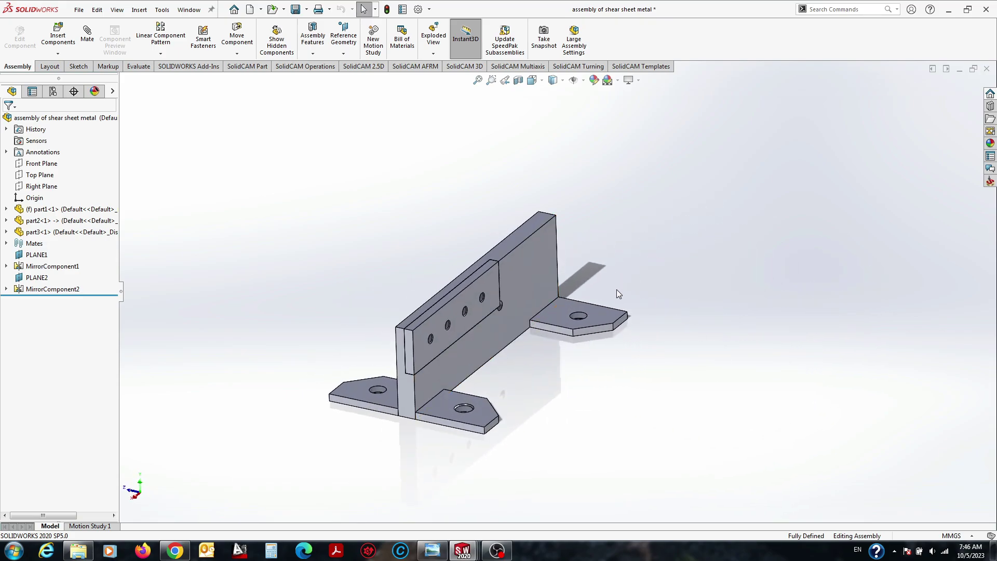
# View the hand shear reference photo and start a new document.
pyautogui.click(432, 551)
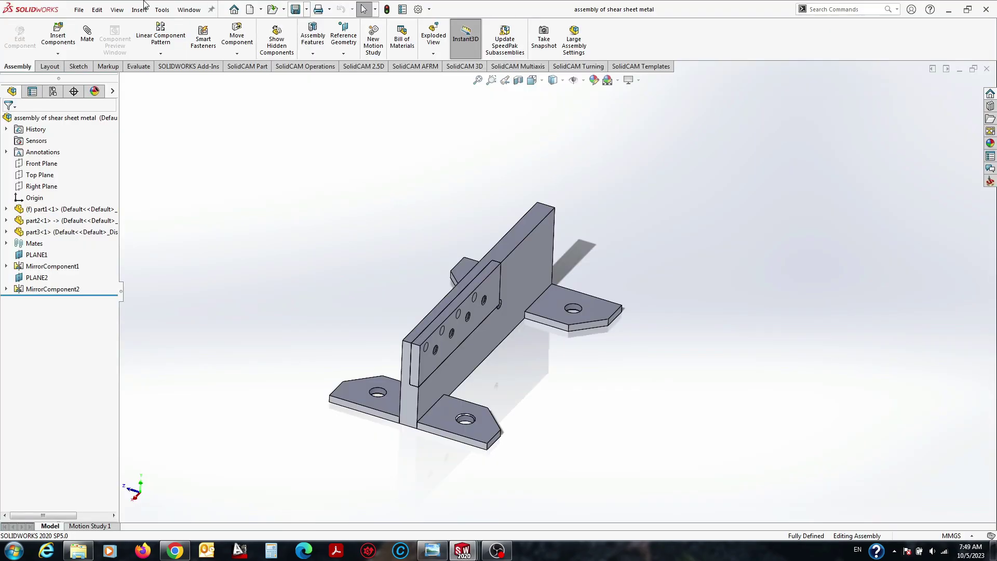
pyautogui.click(79, 10)
pyautogui.click(99, 27)
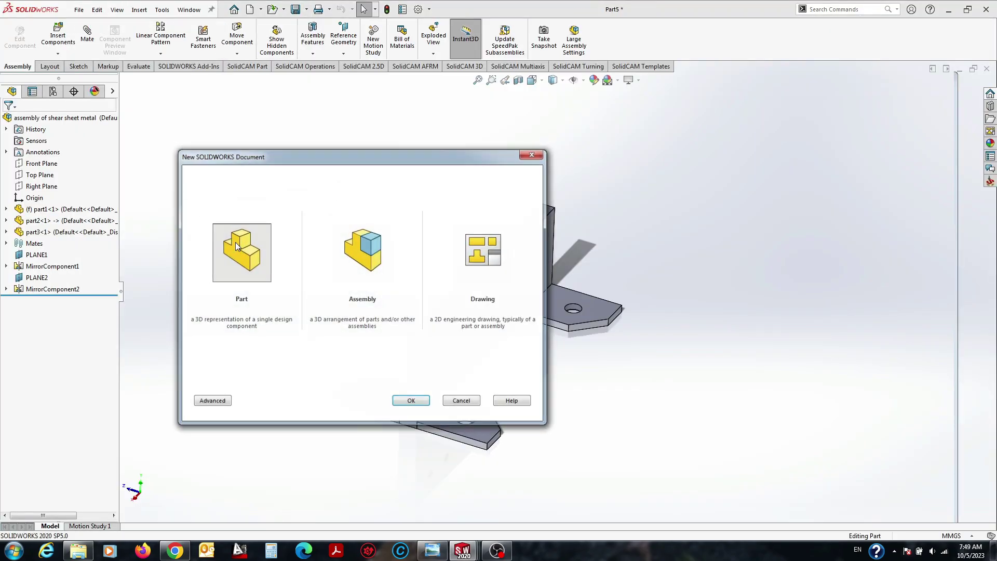
# Create a new part and start a sketch on the Front Plane.
pyautogui.doubleClick(236, 242)
pyautogui.click(46, 66)
pyautogui.click(15, 31)
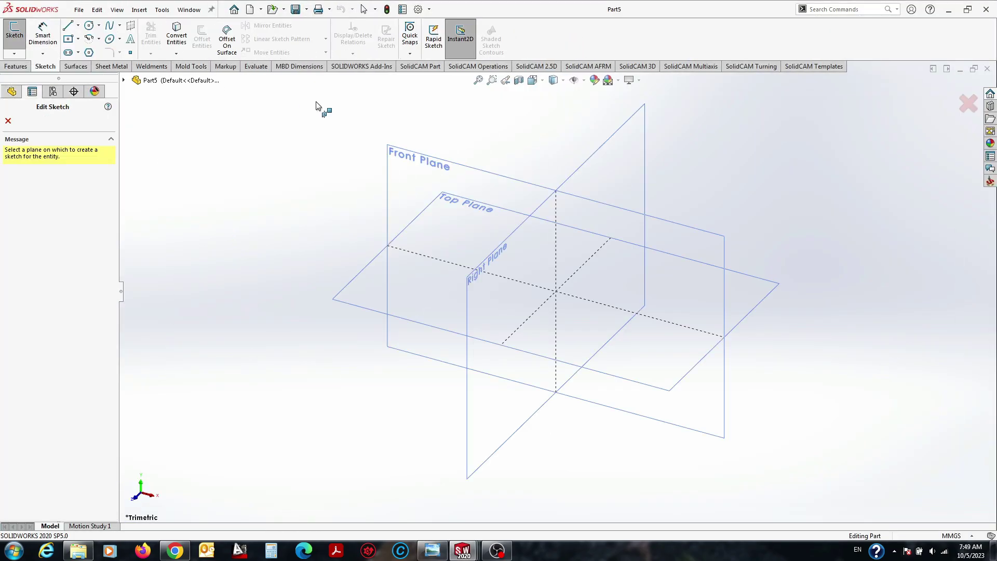
pyautogui.click(397, 166)
# Draw a horizontal line from the origin, checking it against the hand-shear reference photo.
pyautogui.press('l')
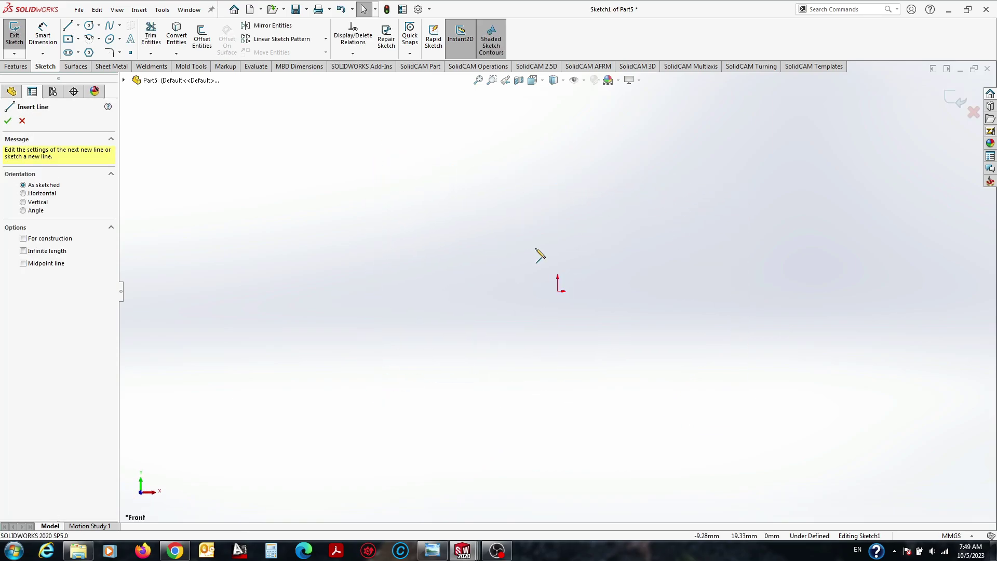
pyautogui.click(558, 291)
pyautogui.click(810, 292)
pyautogui.press('Escape')
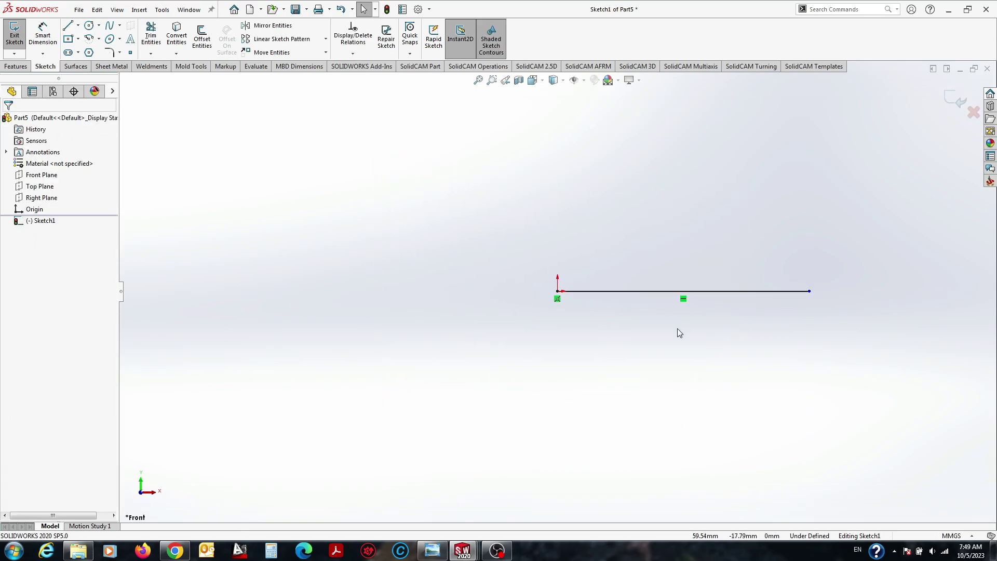
pyautogui.click(431, 550)
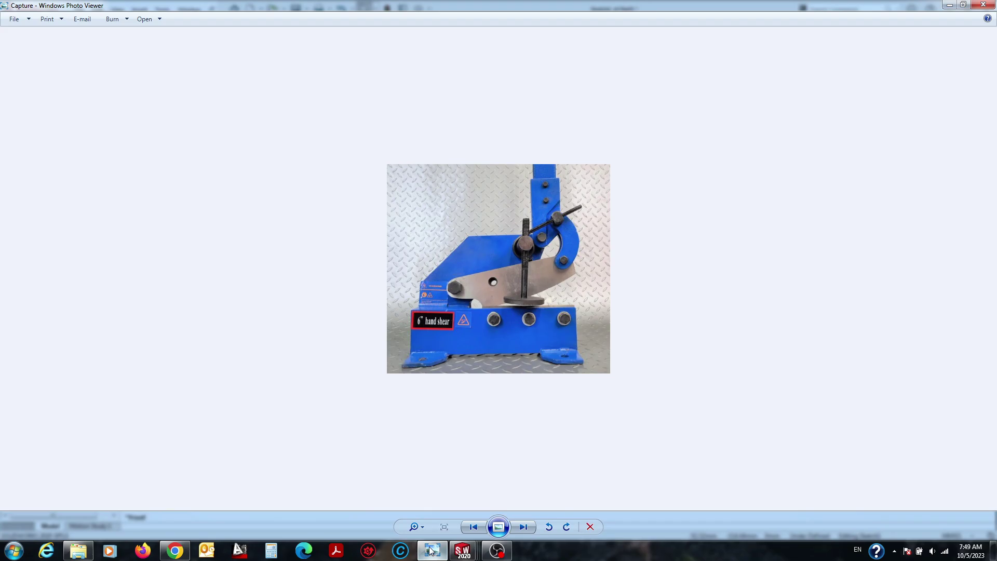
pyautogui.click(431, 551)
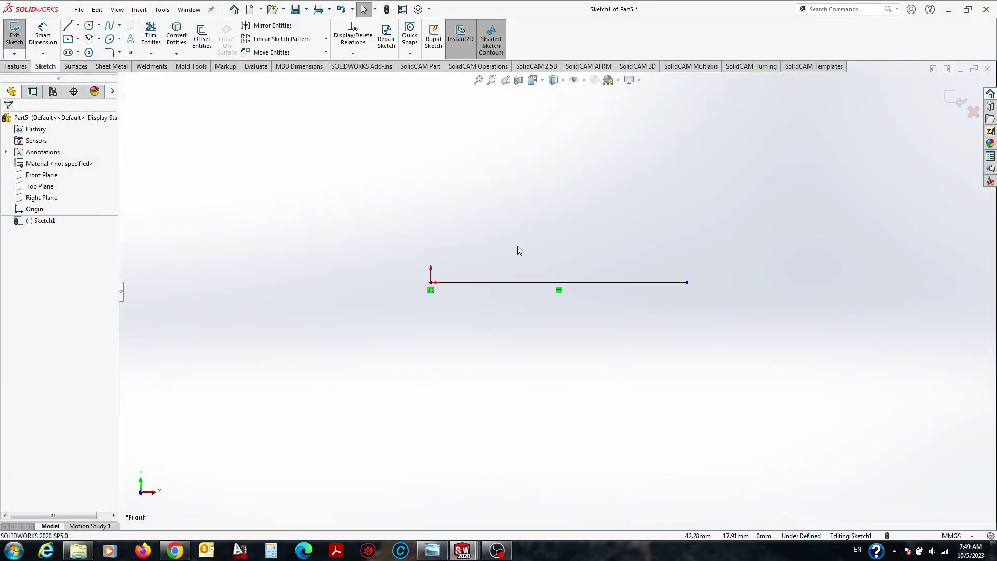
pyautogui.click(435, 550)
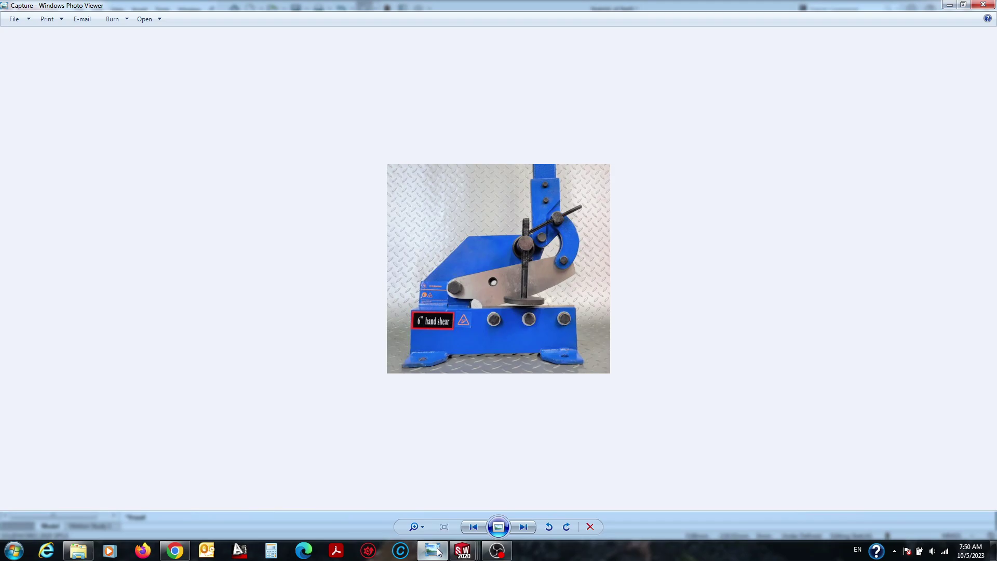
pyautogui.click(439, 552)
# Dimension the horizontal line to 11 mm.
pyautogui.click(602, 288)
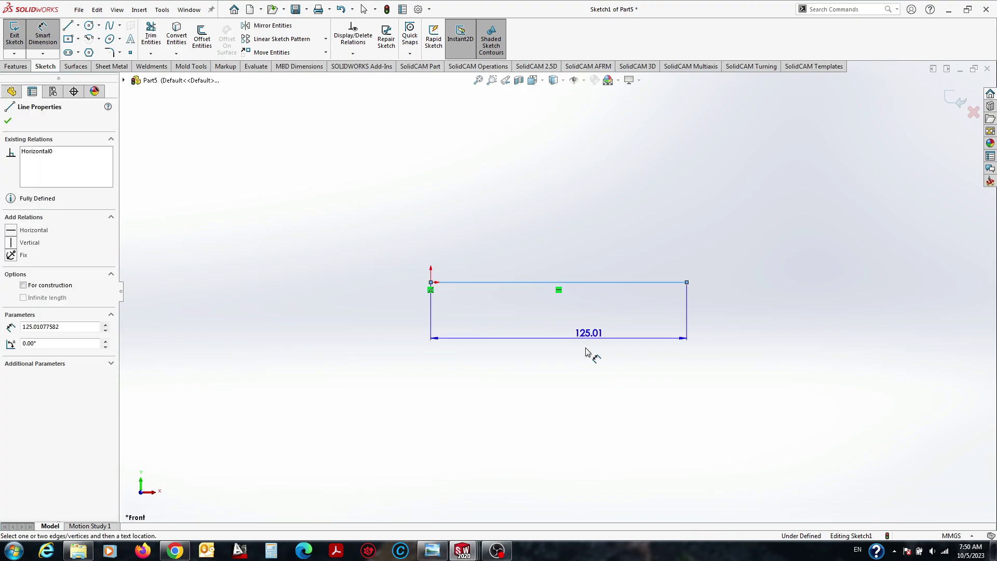
pyautogui.click(585, 351)
pyautogui.press('Return')
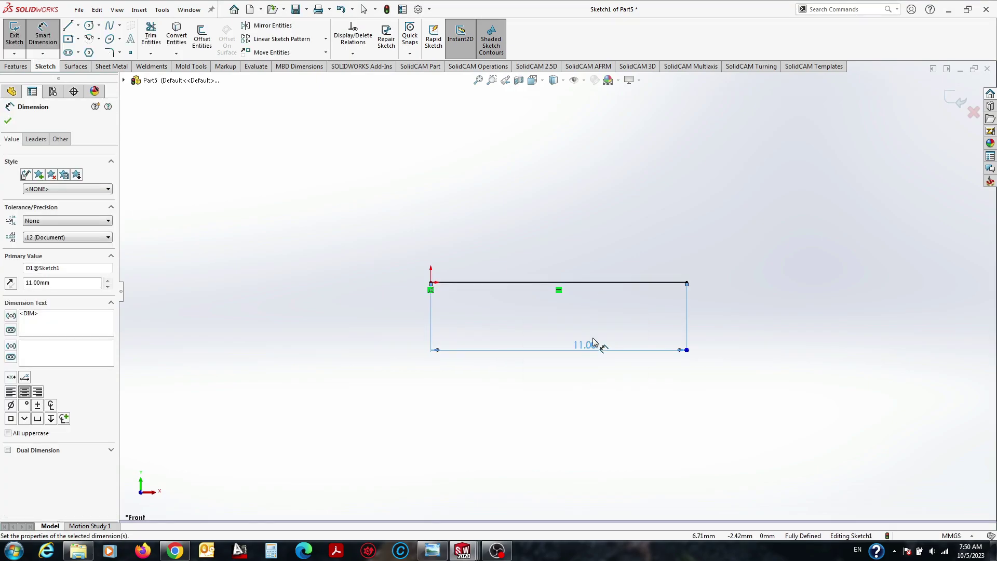
pyautogui.press('Escape')
# Draw a vertical line upward from the horizontal line's right end.
pyautogui.press('l')
pyautogui.click(589, 297)
pyautogui.click(594, 117)
pyautogui.press('Escape')
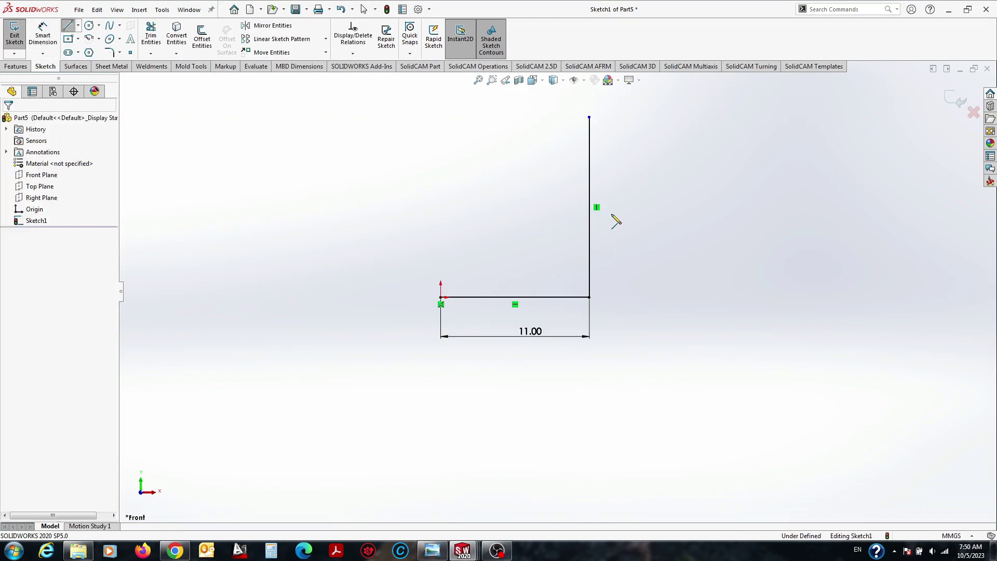
pyautogui.scroll(2, 608, 215)
pyautogui.scroll(-1, 606, 213)
pyautogui.click(433, 551)
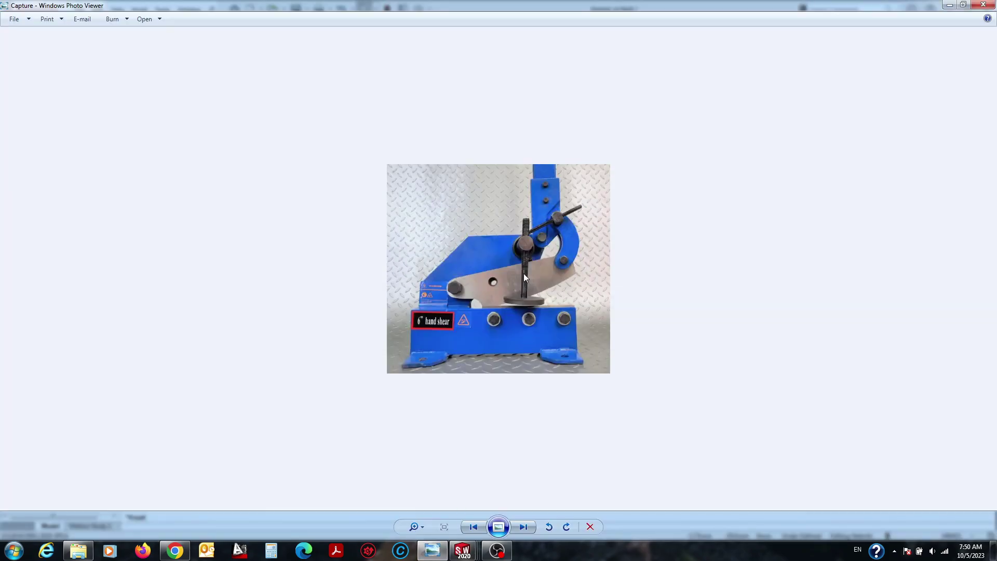
pyautogui.click(433, 550)
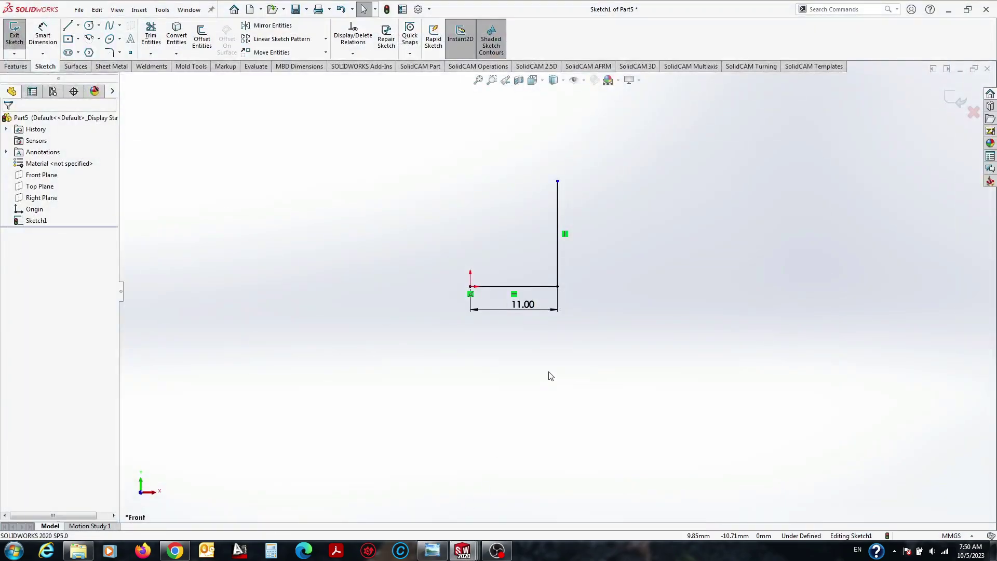
# Check the side-plate edge length in the assembly, then dimension the vertical line 100 mm.
pyautogui.click(461, 493)
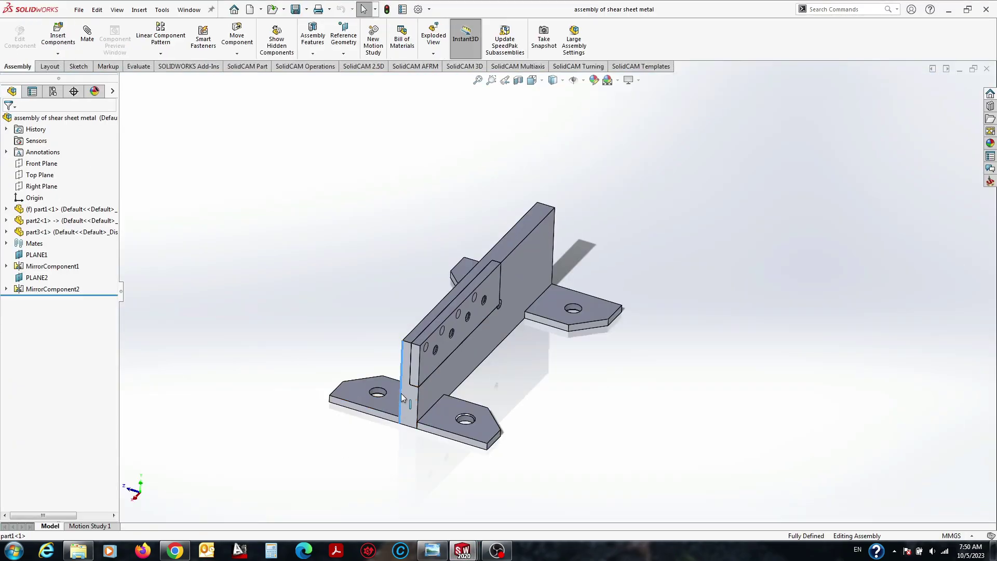
pyautogui.click(401, 393)
pyautogui.click(432, 550)
pyautogui.moveTo(462, 550)
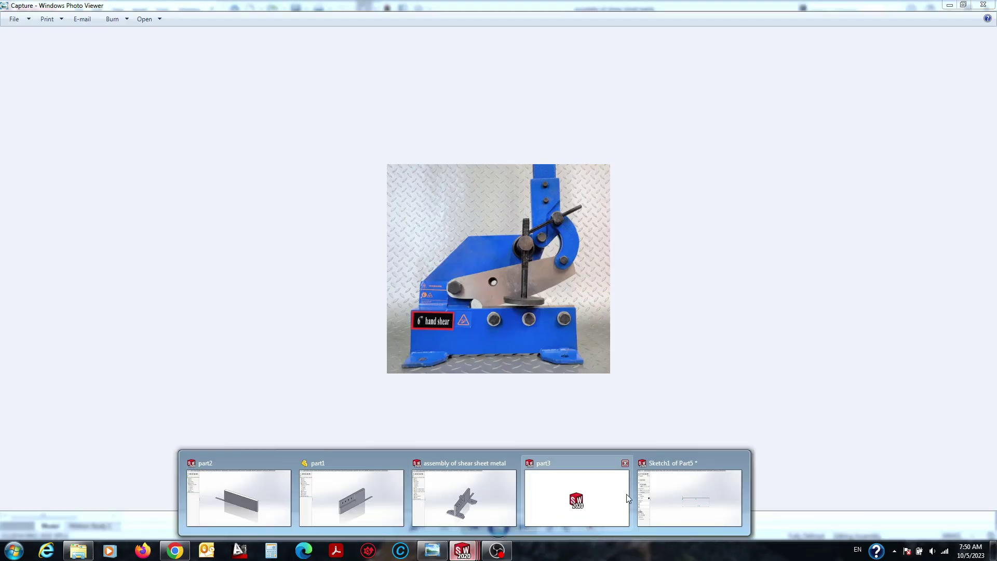
pyautogui.click(654, 496)
pyautogui.click(569, 262)
pyautogui.click(623, 260)
pyautogui.write('100')
pyautogui.press('Return')
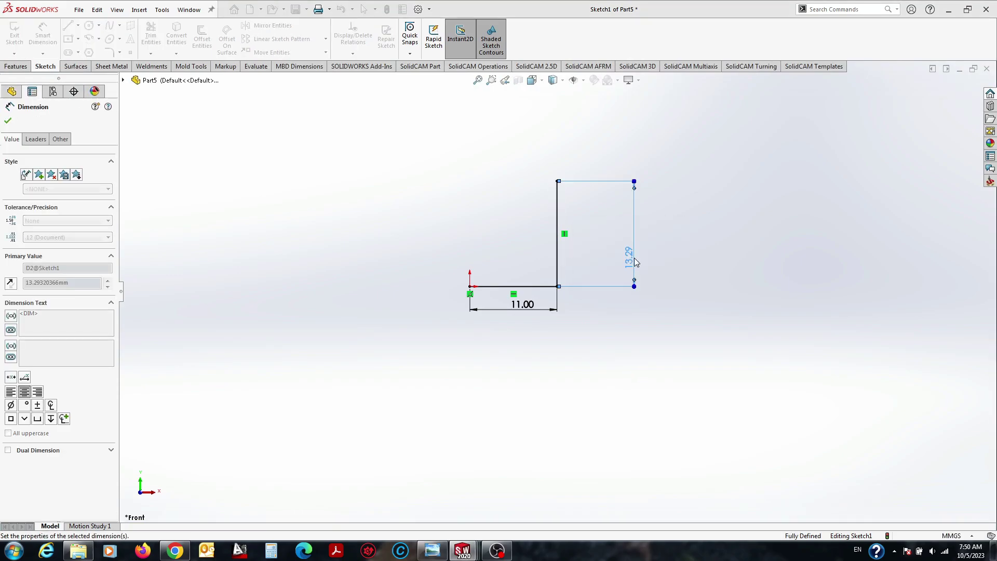
pyautogui.press('Escape')
pyautogui.scroll(-2, 574, 207)
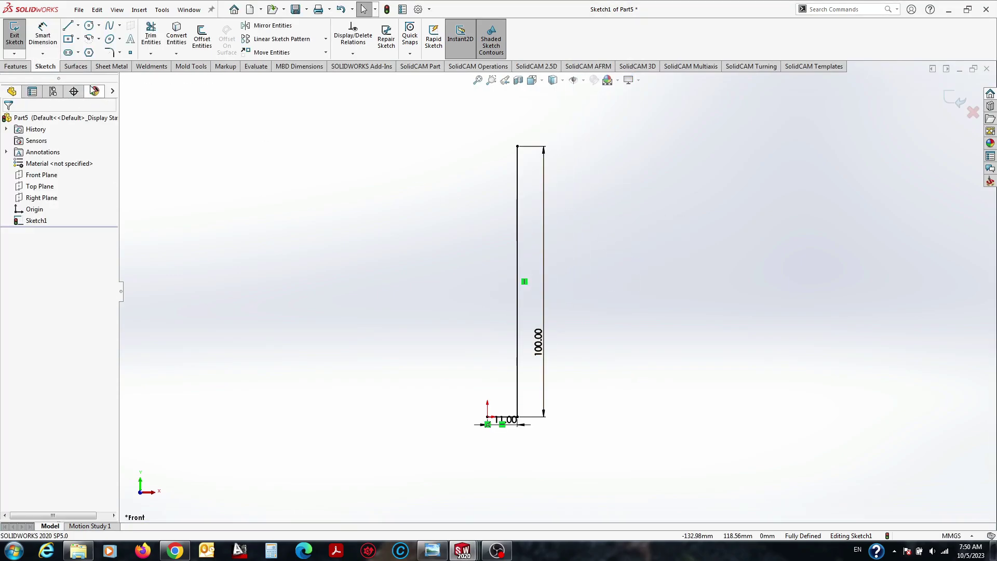
pyautogui.click(112, 66)
# Create a base flange from the L-sketch with 10 mm thickness and 100 mm depth.
pyautogui.click(19, 37)
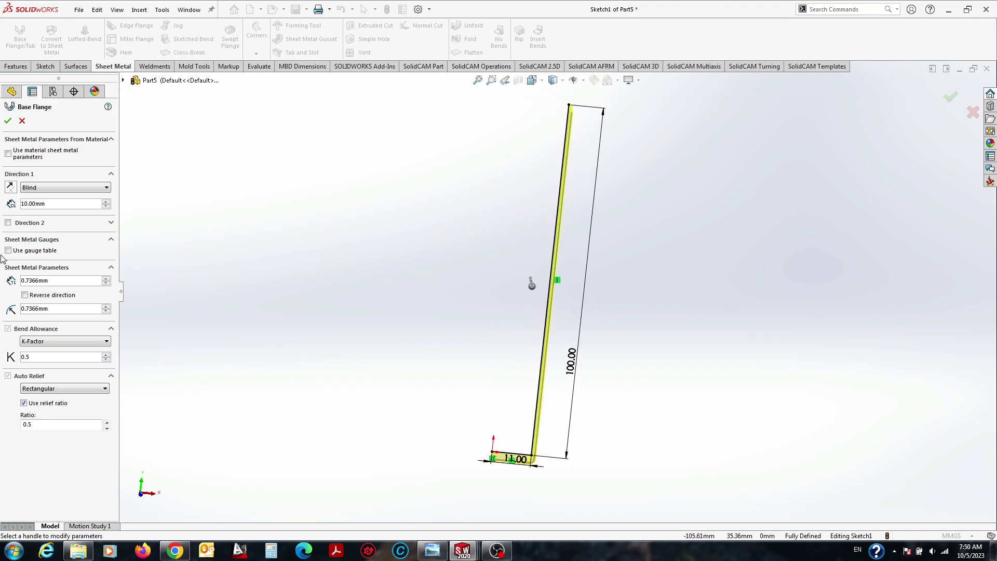
pyautogui.scroll(-3, 529, 383)
pyautogui.moveTo(530, 383); pyautogui.dragTo(543, 364, button='middle')
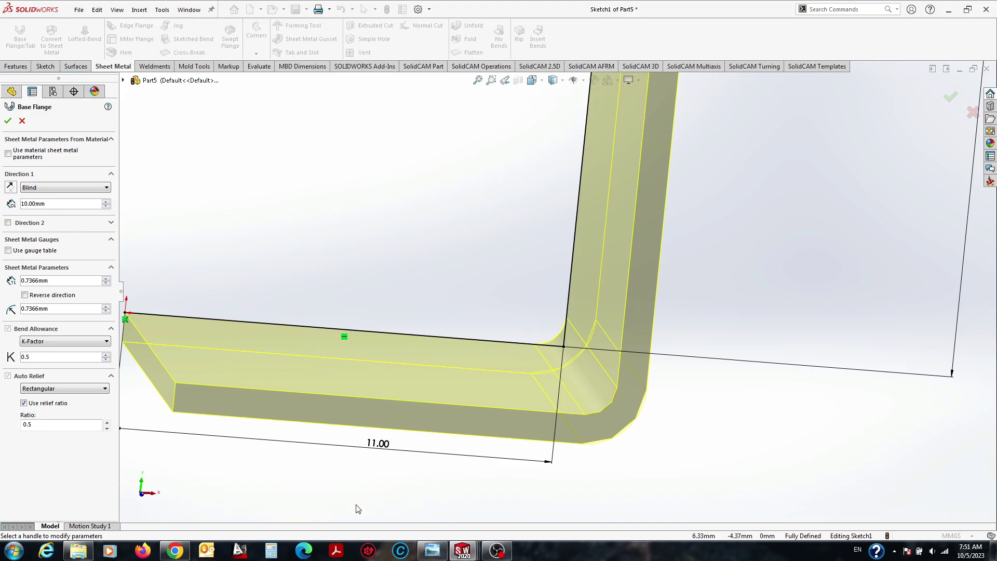
pyautogui.click(430, 549)
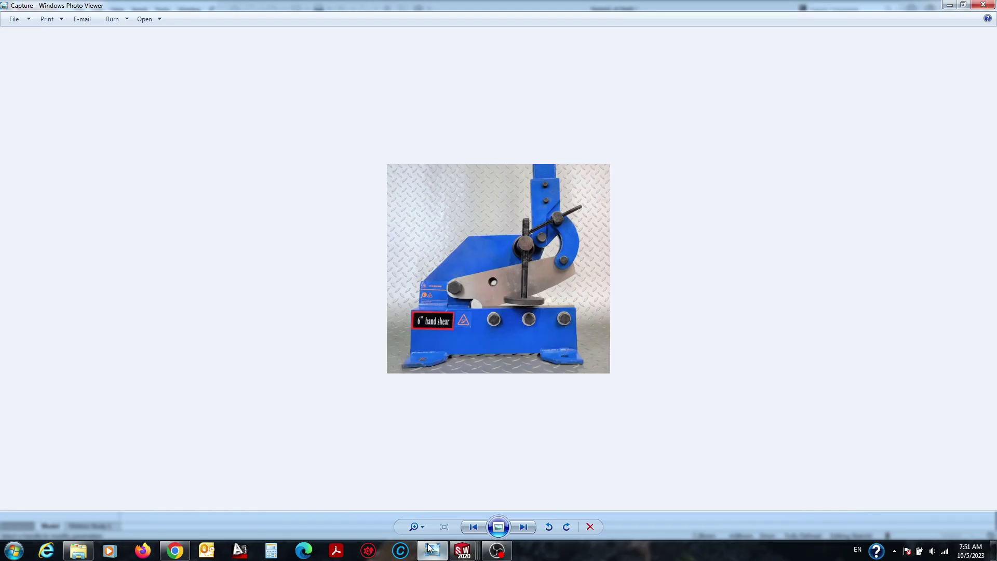
pyautogui.click(430, 548)
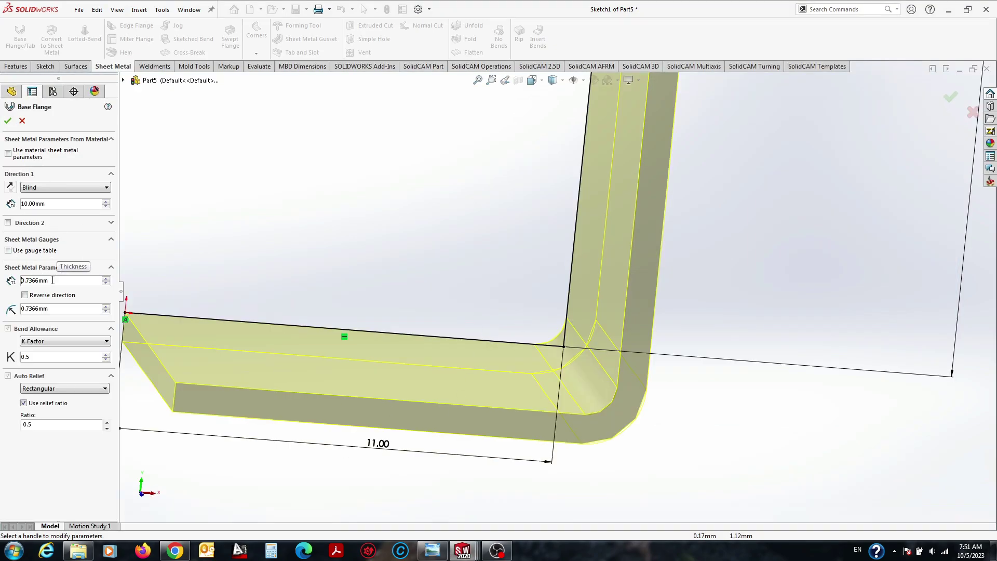
pyautogui.press('Return')
pyautogui.scroll(5, 556, 291)
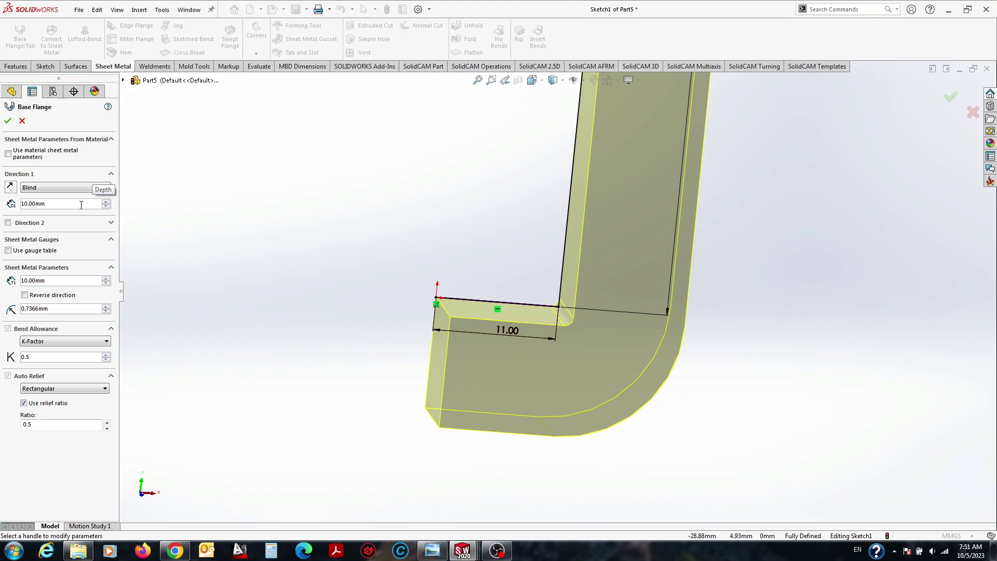
pyautogui.write('100')
pyautogui.press('Return')
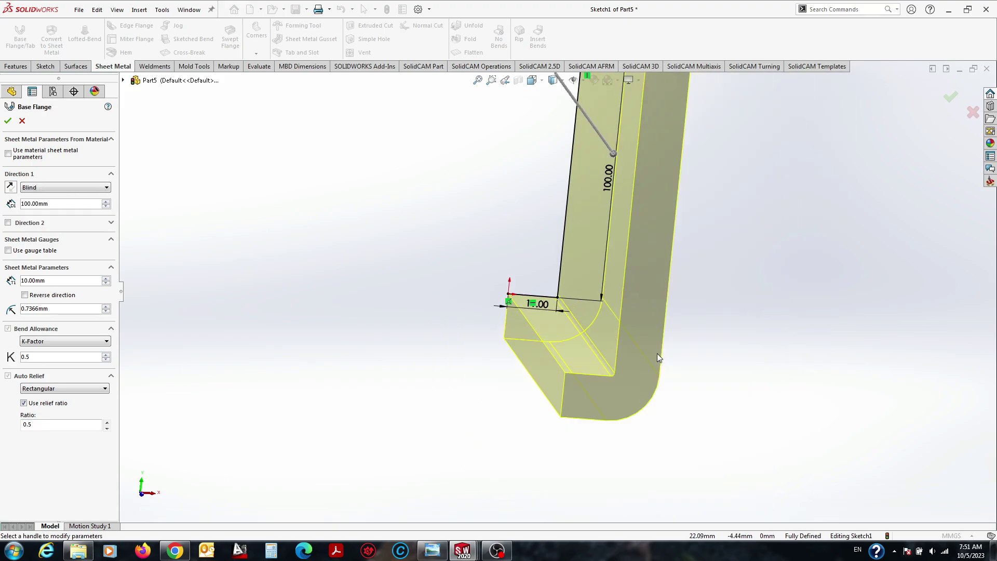
# Edit Base-Flange1 to use a 3 mm bend radius.
pyautogui.moveTo(656, 353); pyautogui.dragTo(667, 266, button='middle')
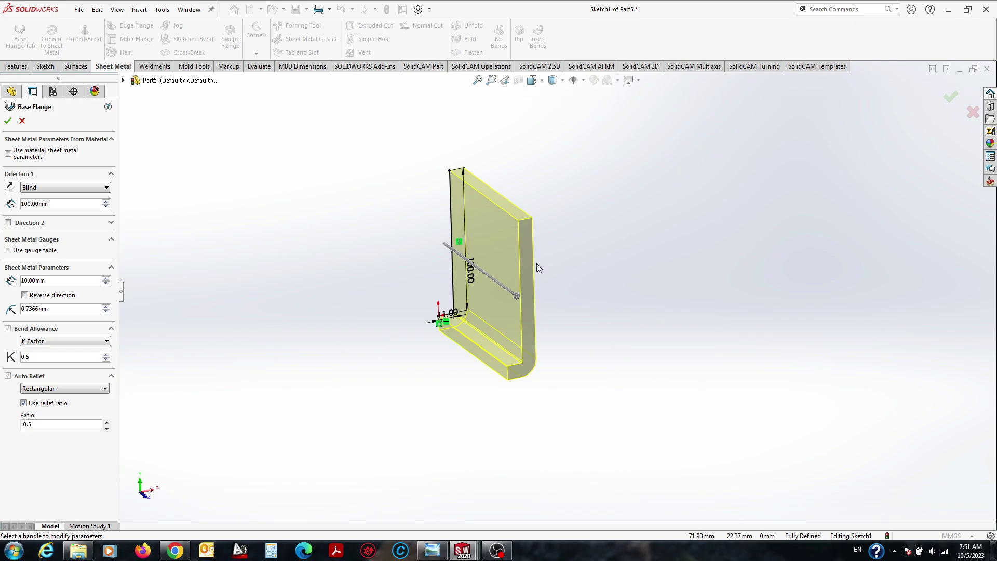
pyautogui.scroll(-3, 537, 263)
pyautogui.moveTo(525, 255)
pyautogui.mouseDown(button='middle')
pyautogui.moveTo(538, 275)
pyautogui.moveTo(545, 227)
pyautogui.mouseUp(button='middle')
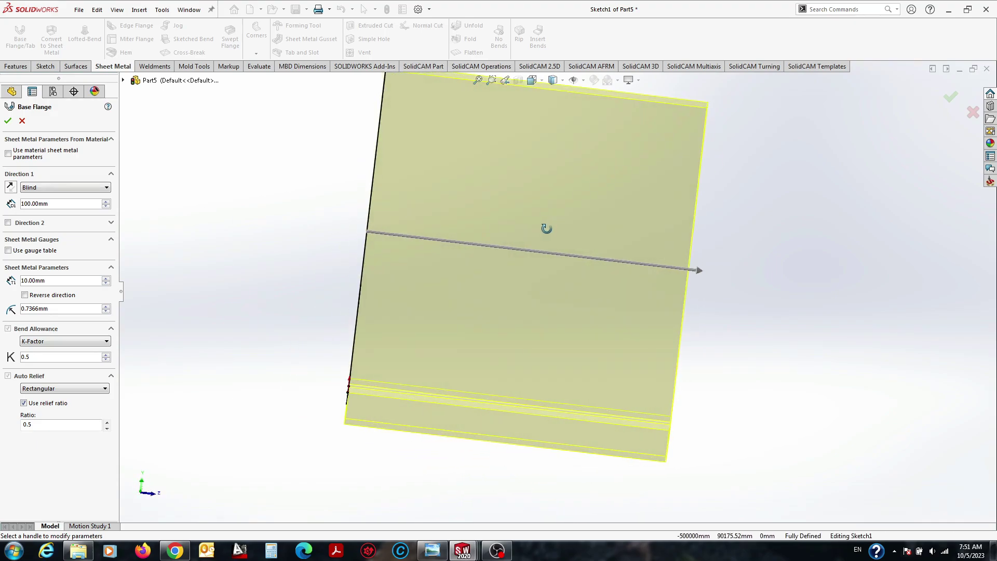
pyautogui.scroll(-4, 560, 397)
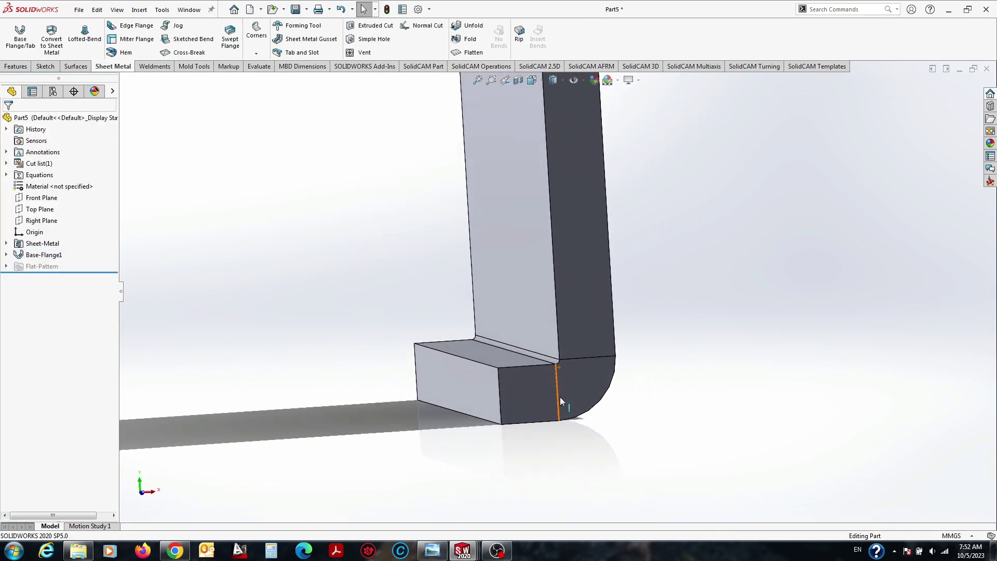
pyautogui.scroll(-3, 562, 378)
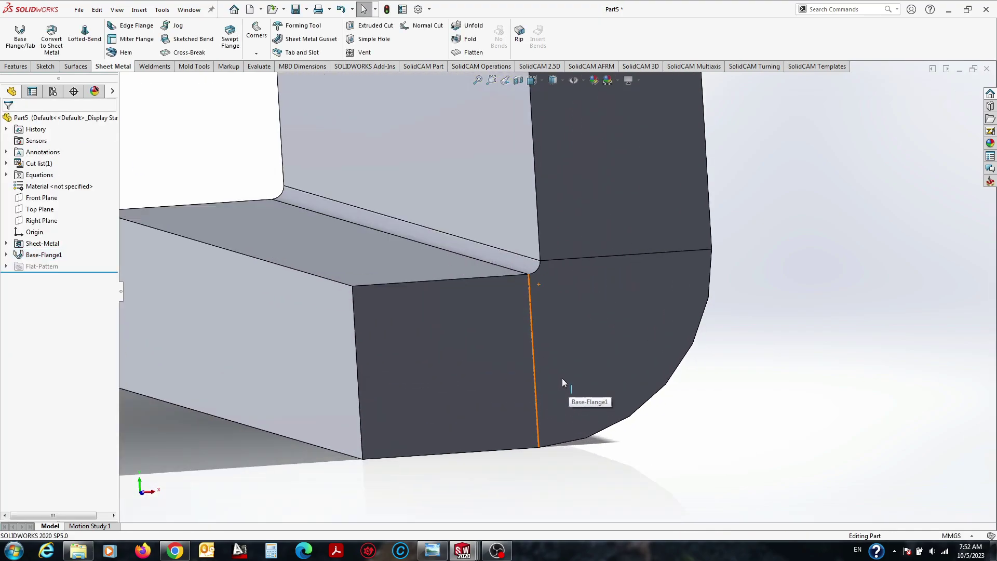
pyautogui.click(49, 259)
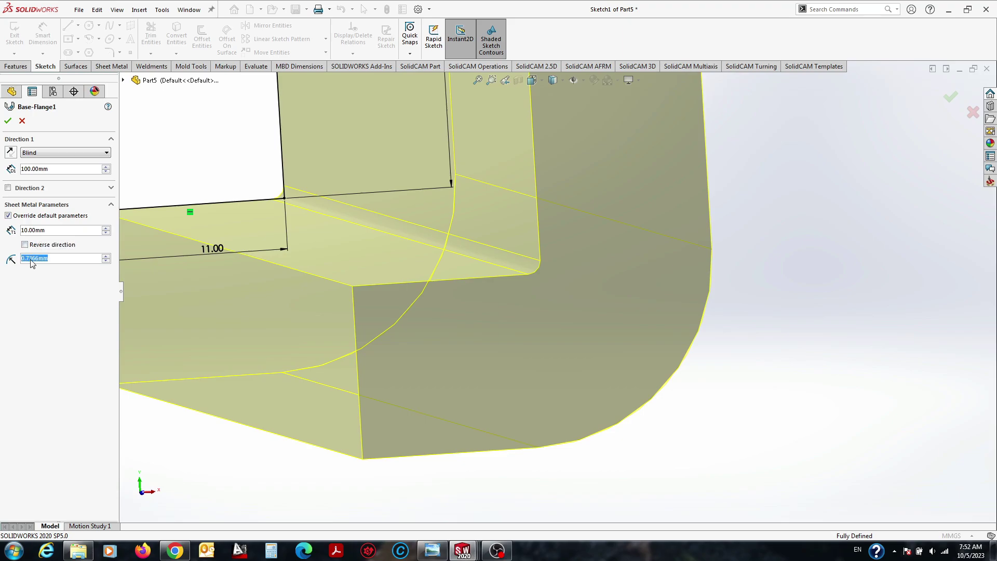
pyautogui.write('3')
pyautogui.press('Return')
# Apply the 3 mm bend radius change and orbit around the finished flange.
pyautogui.click(9, 120)
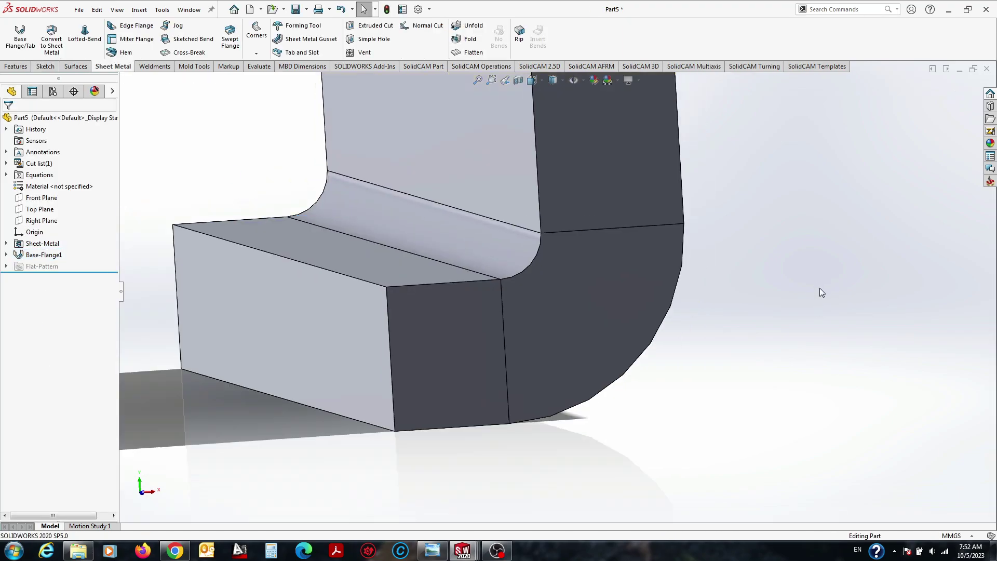
pyautogui.scroll(10, 596, 223)
pyautogui.moveTo(596, 223)
pyautogui.mouseDown(button='middle')
pyautogui.moveTo(519, 281)
pyautogui.moveTo(534, 254)
pyautogui.mouseUp(button='middle')
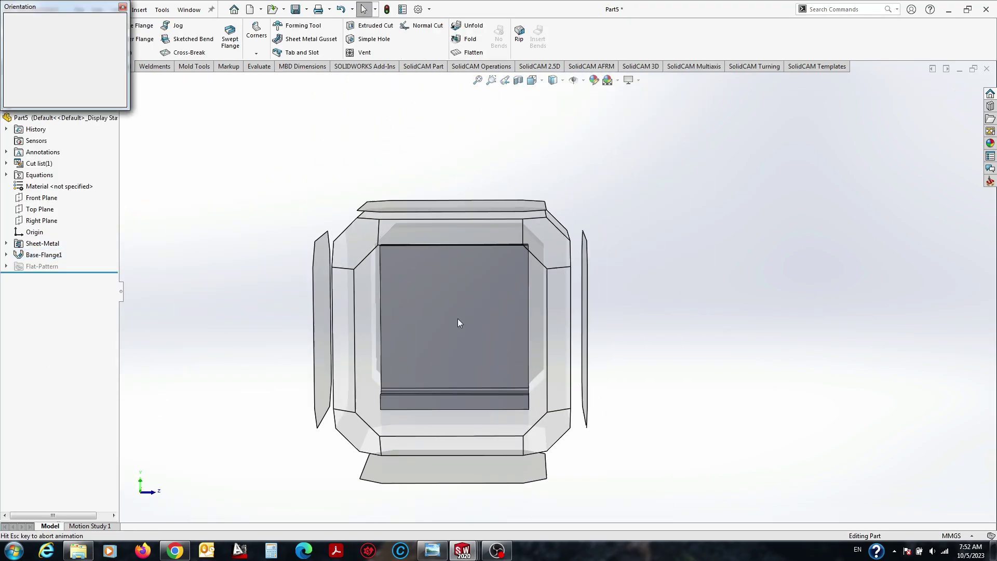
pyautogui.click(431, 552)
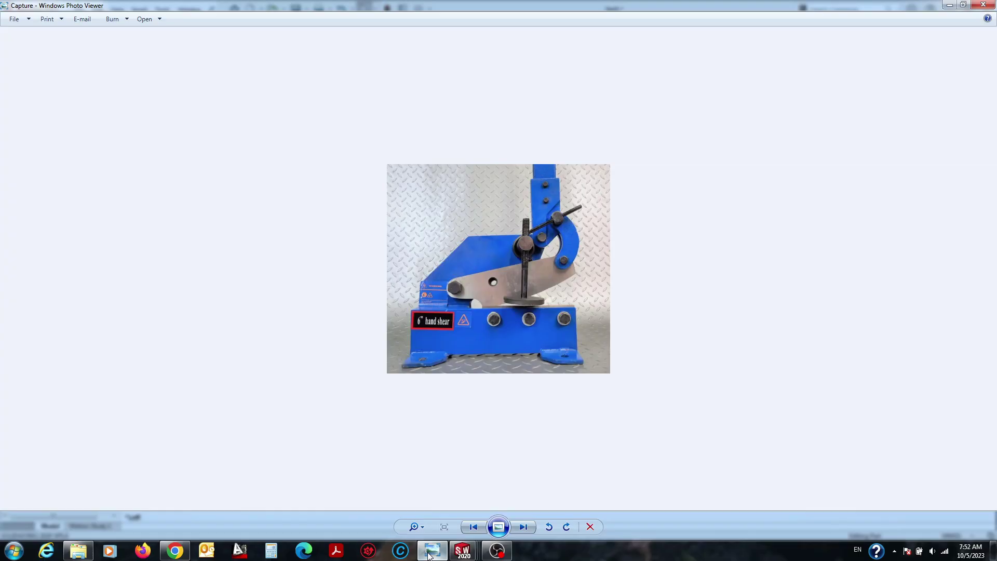
pyautogui.click(431, 551)
# Start a new sketch on the flange's bottom face.
pyautogui.click(522, 464)
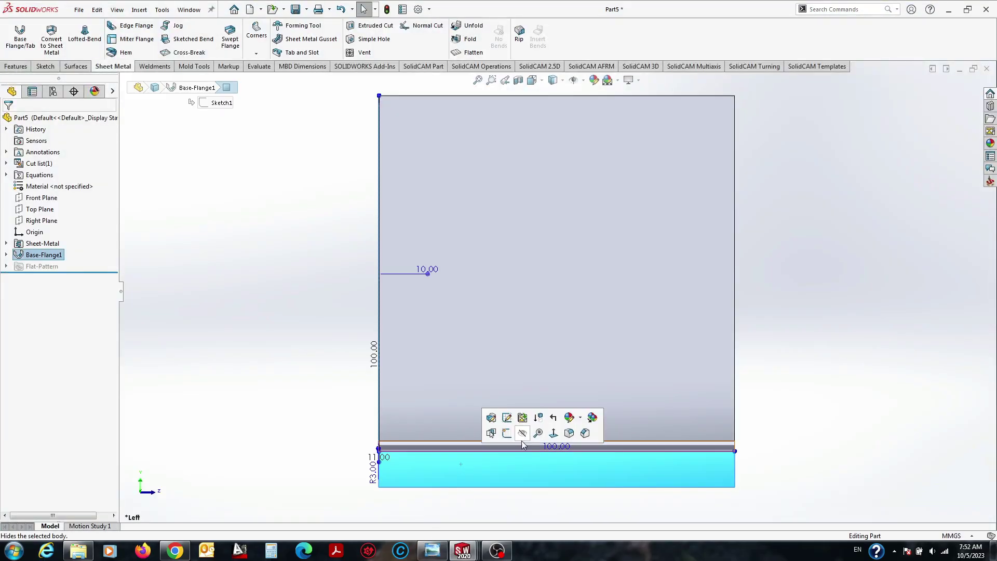
pyautogui.click(506, 435)
pyautogui.click(437, 553)
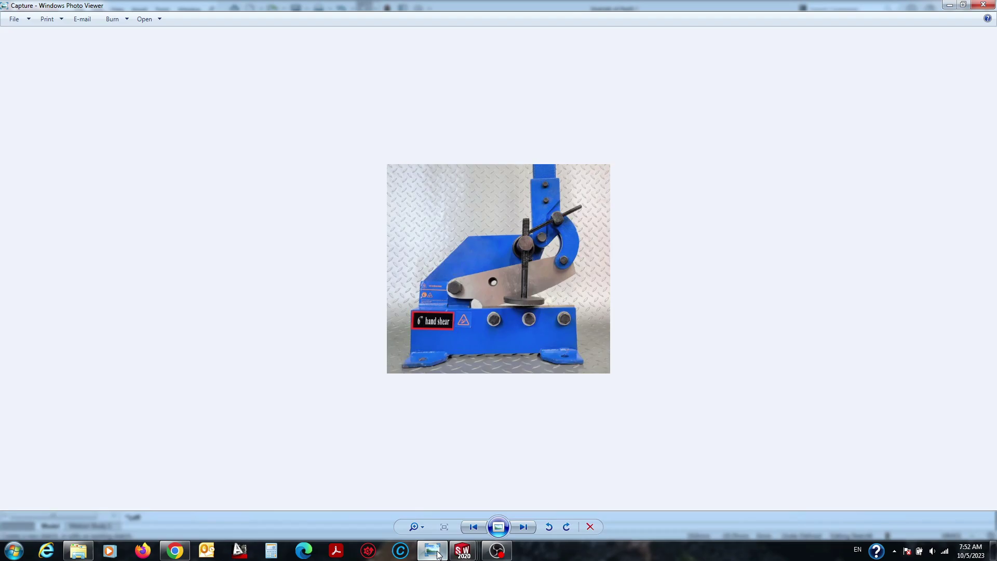
pyautogui.click(438, 553)
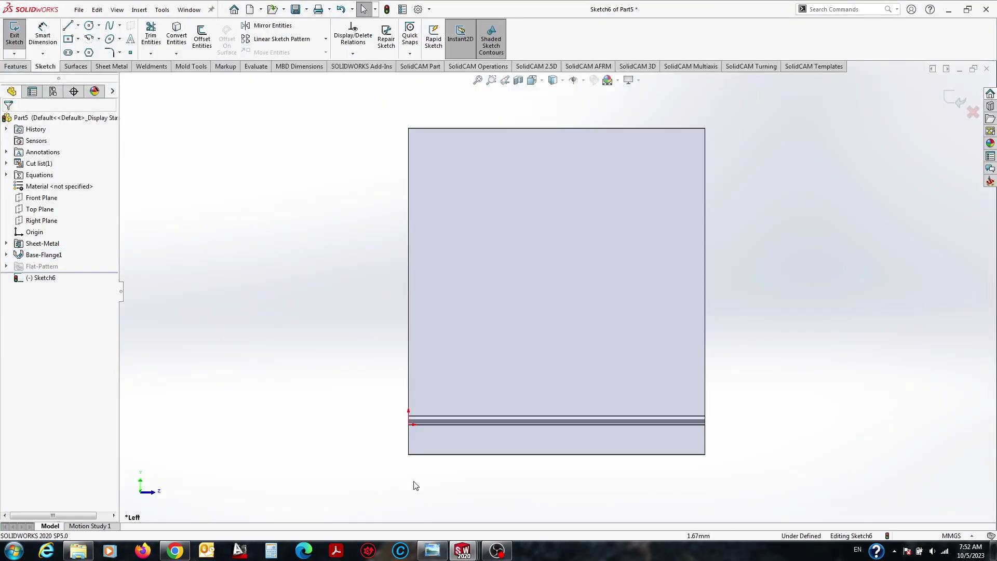
pyautogui.click(433, 551)
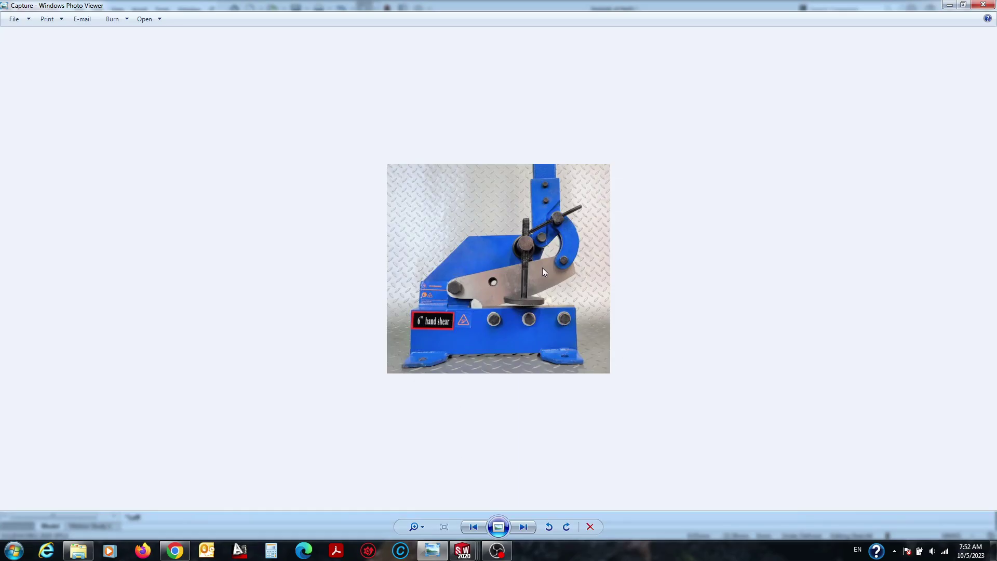
pyautogui.click(429, 551)
# Draw a rectangle at the plate's lower-right corner along the bottom and right edges.
pyautogui.press('l')
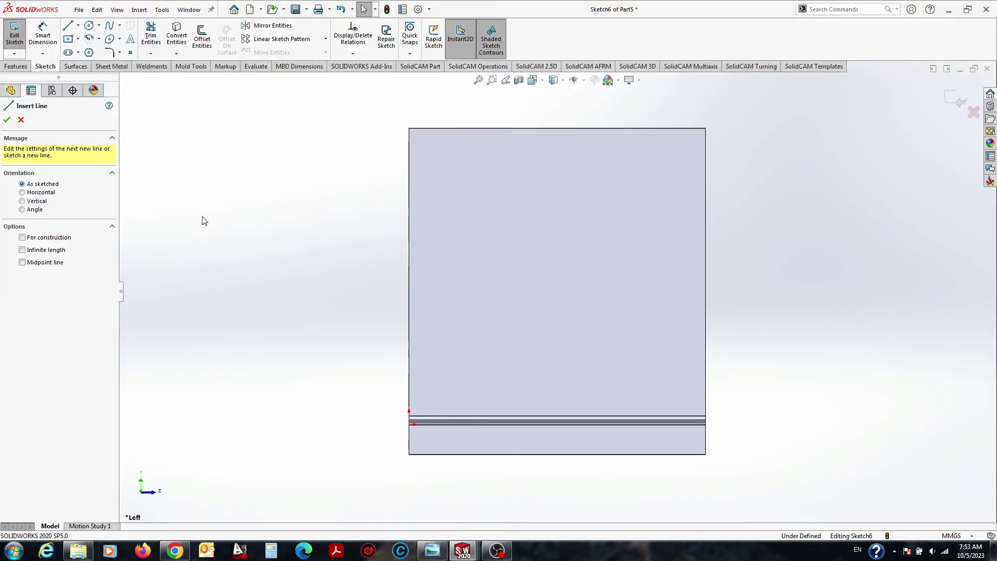
pyautogui.click(543, 455)
pyautogui.click(543, 328)
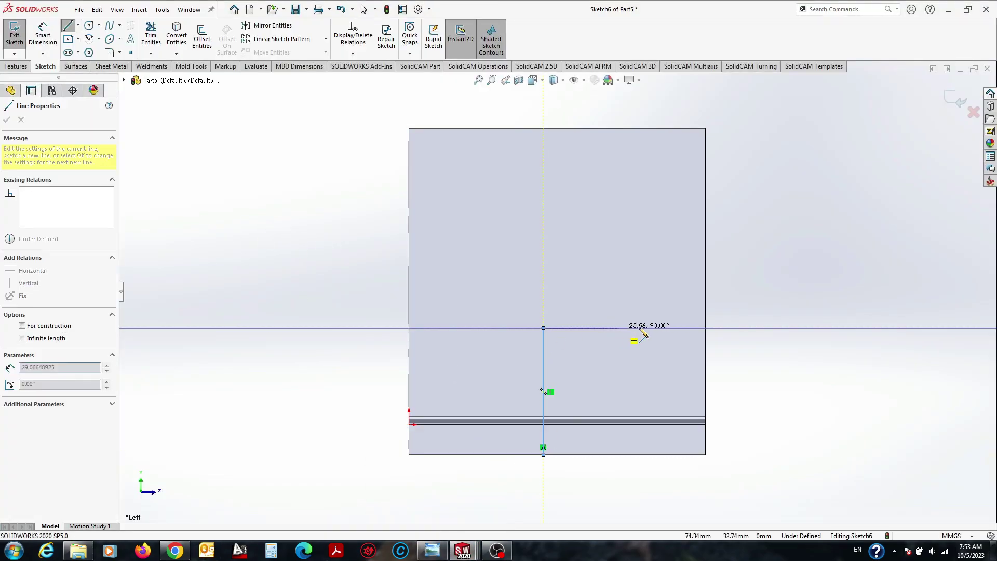
pyautogui.click(705, 328)
pyautogui.press('Escape')
pyautogui.press('l')
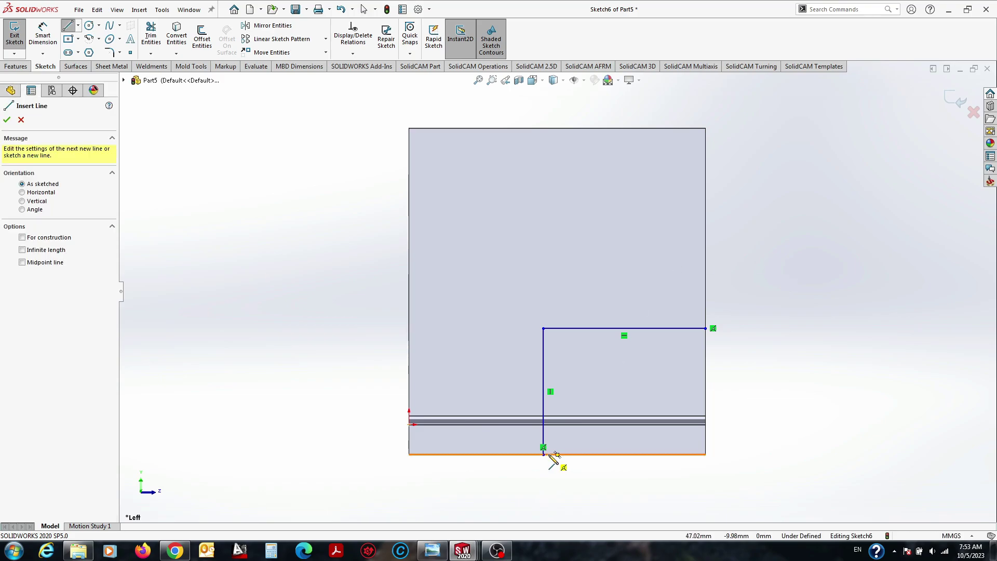
pyautogui.click(543, 455)
pyautogui.click(706, 329)
pyautogui.press('Escape')
# Draw a triangle at the plate's upper-left corner with its endpoints on the edges.
pyautogui.press('l')
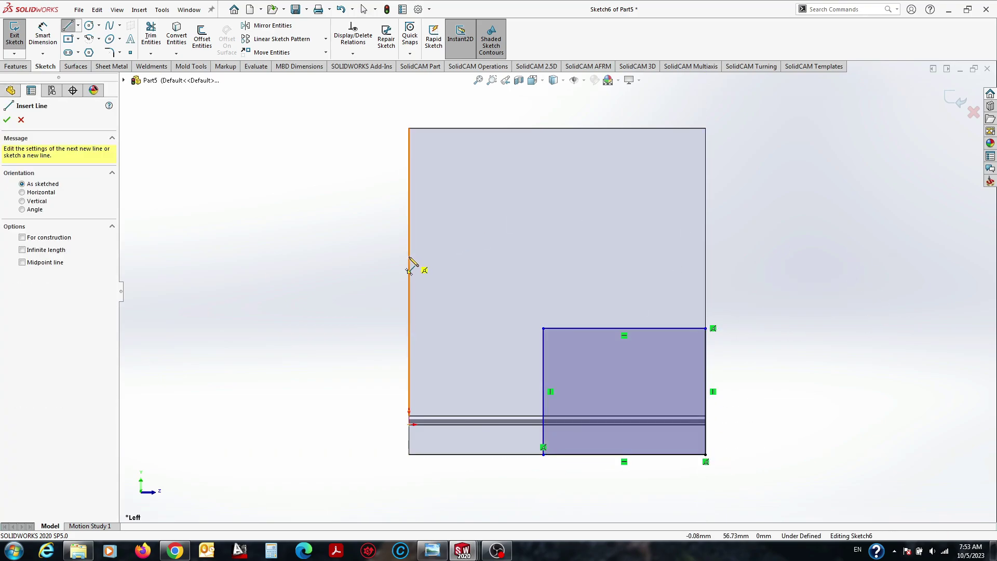
pyautogui.click(409, 256)
pyautogui.click(566, 128)
pyautogui.click(409, 128)
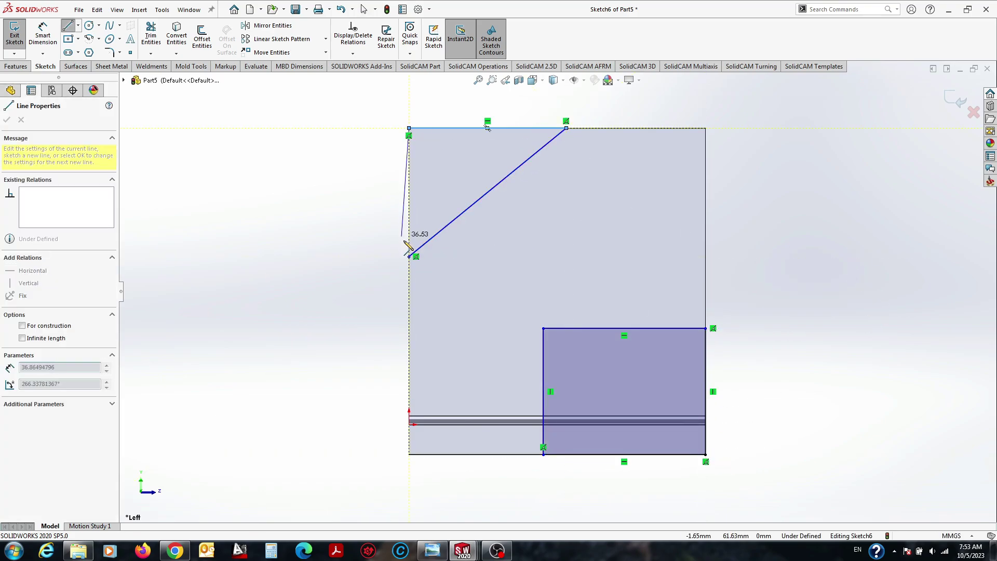
pyautogui.click(408, 257)
pyautogui.press('Escape')
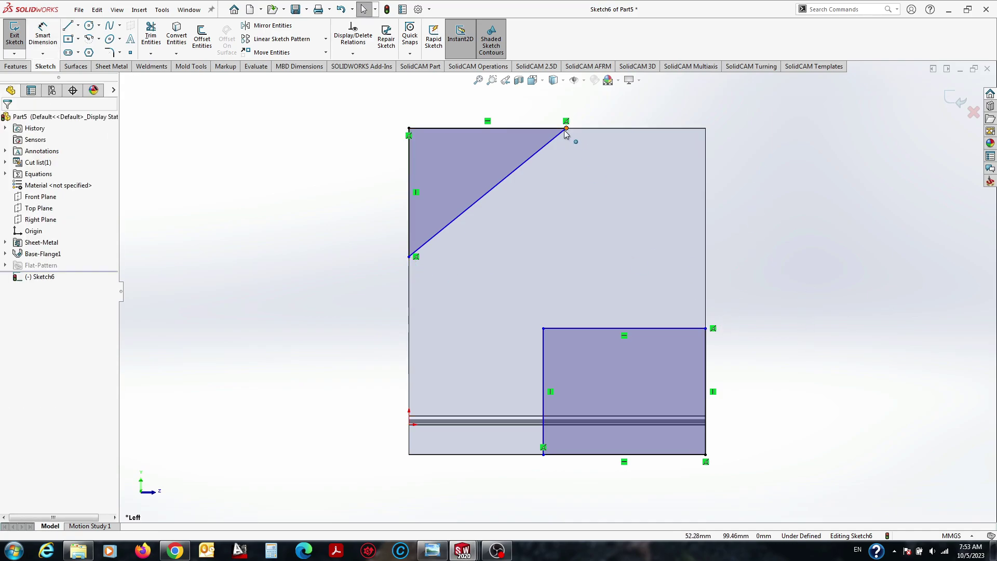
pyautogui.moveTo(566, 127); pyautogui.dragTo(598, 128)
pyautogui.moveTo(410, 255); pyautogui.dragTo(408, 224)
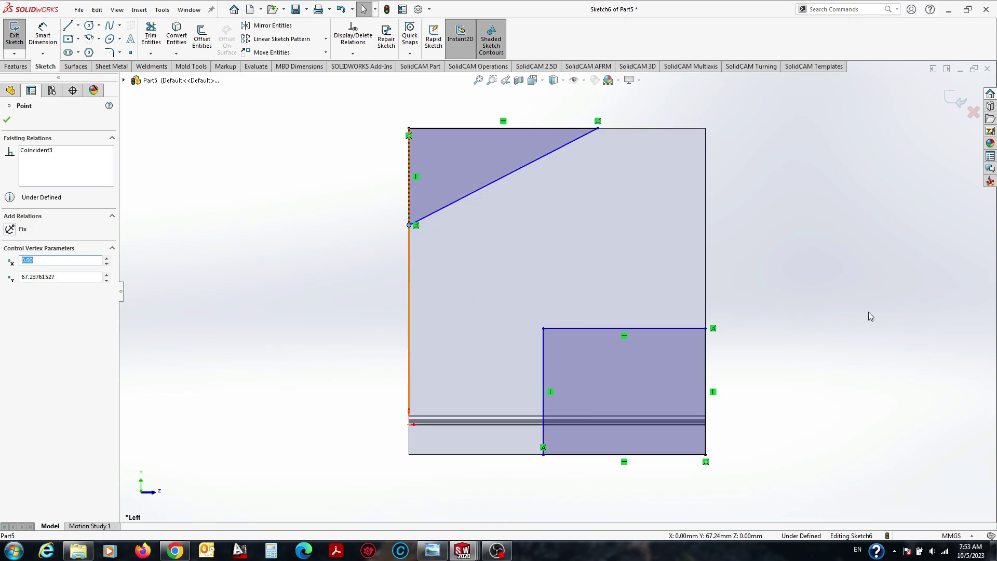
# Dimension the lower-right square to 40 mm wide and 40 mm tall.
pyautogui.press('d')
pyautogui.click(612, 328)
pyautogui.click(627, 278)
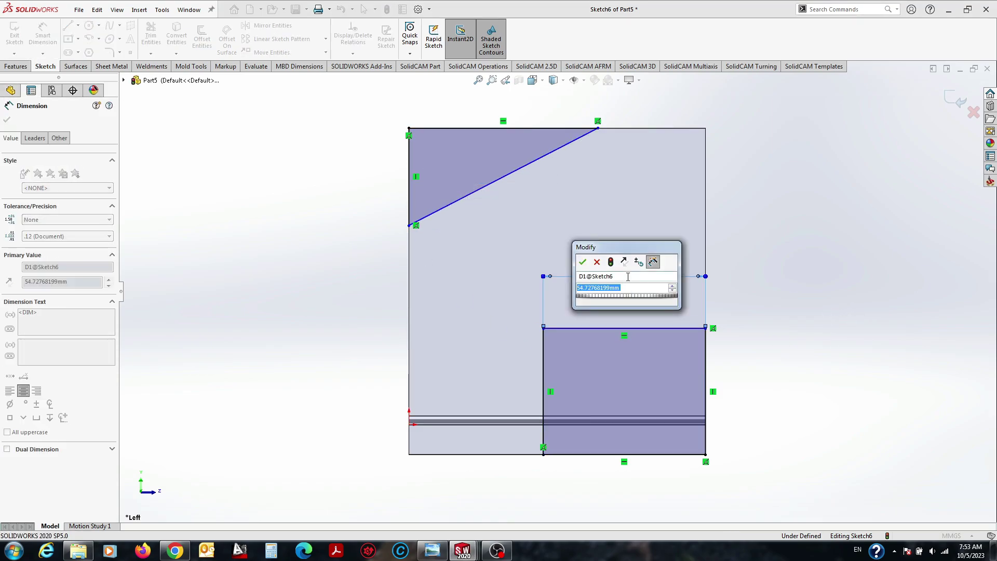
pyautogui.write('40')
pyautogui.press('Return')
pyautogui.click(706, 356)
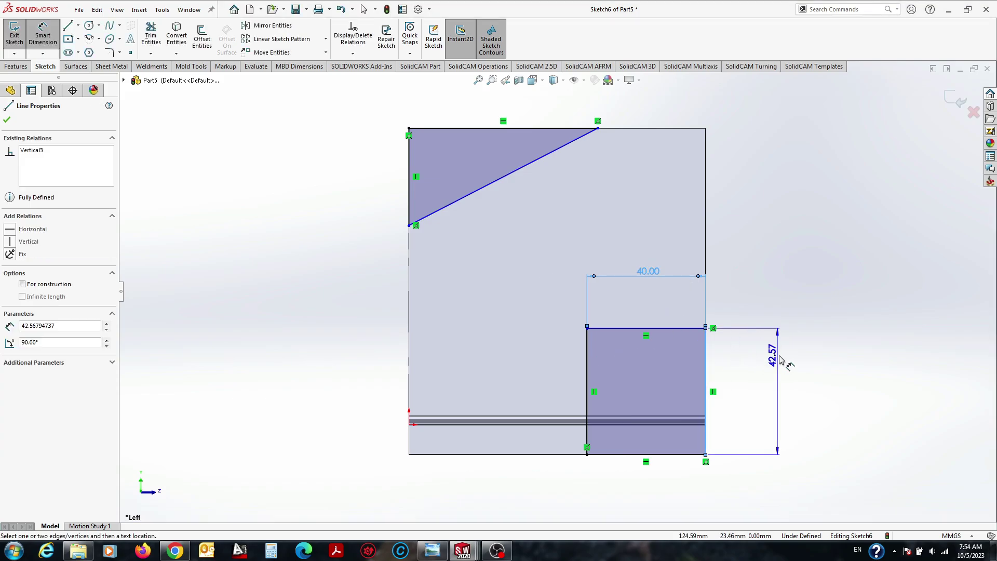
pyautogui.click(773, 363)
pyautogui.write('40')
pyautogui.press('Return')
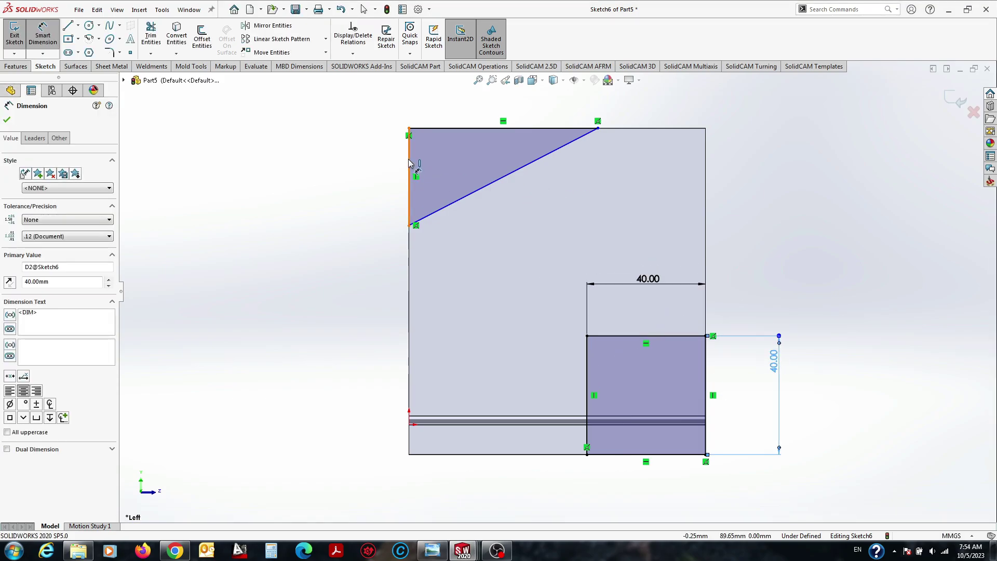
# Dimension the triangle to 30 mm high and 60 mm wide.
pyautogui.click(408, 163)
pyautogui.click(327, 164)
pyautogui.write('30')
pyautogui.press('Return')
pyautogui.click(454, 128)
pyautogui.click(451, 106)
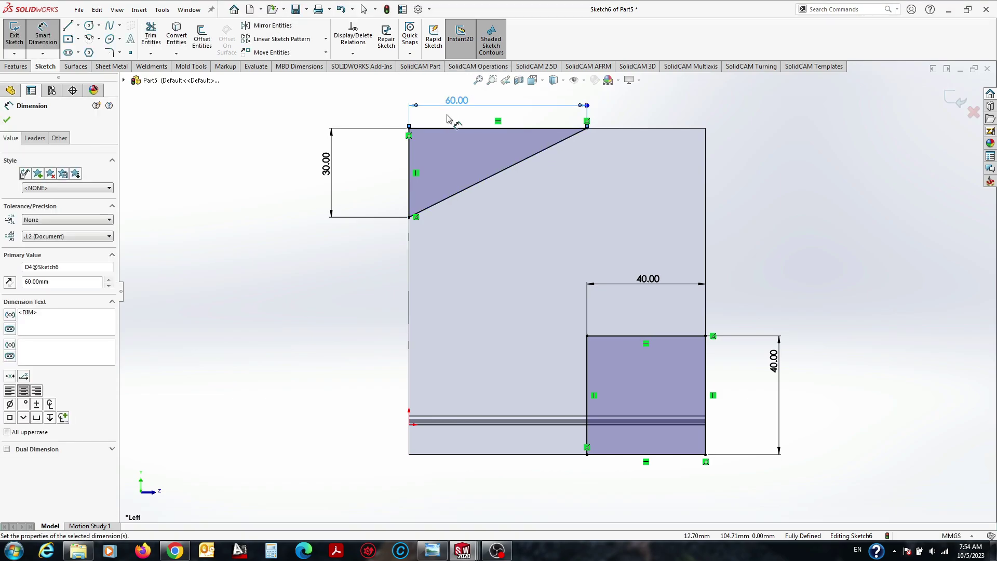
pyautogui.click(16, 66)
# Try a sheet-metal Normal Cut from the sketch, then cancel it.
pyautogui.click(112, 65)
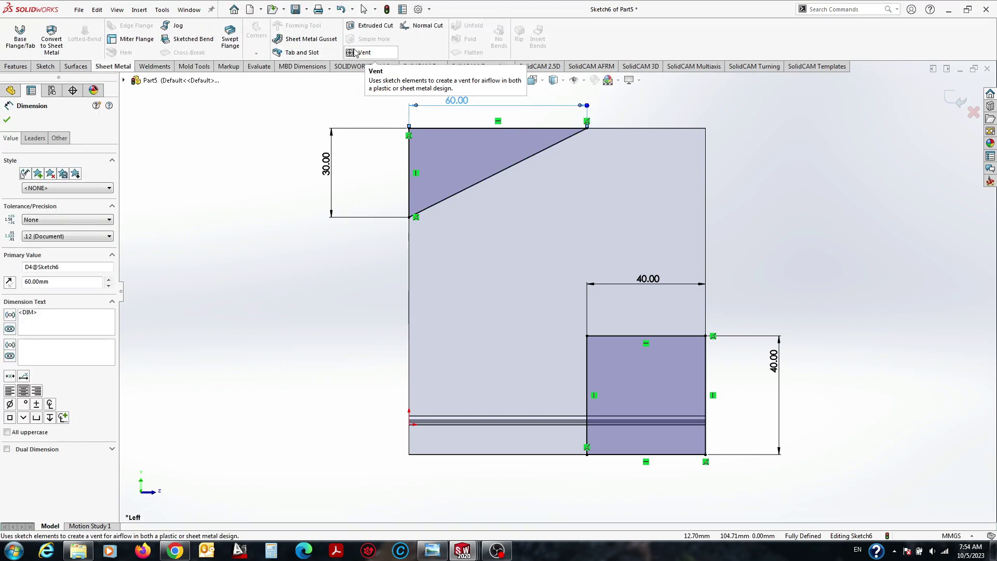
pyautogui.click(422, 25)
pyautogui.click(49, 229)
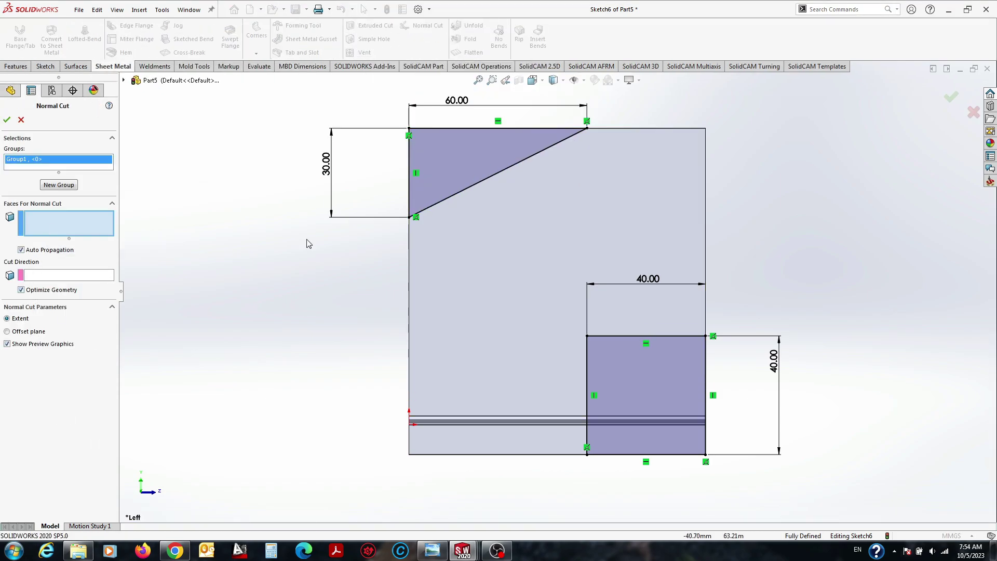
pyautogui.moveTo(489, 250); pyautogui.dragTo(519, 444, button='middle')
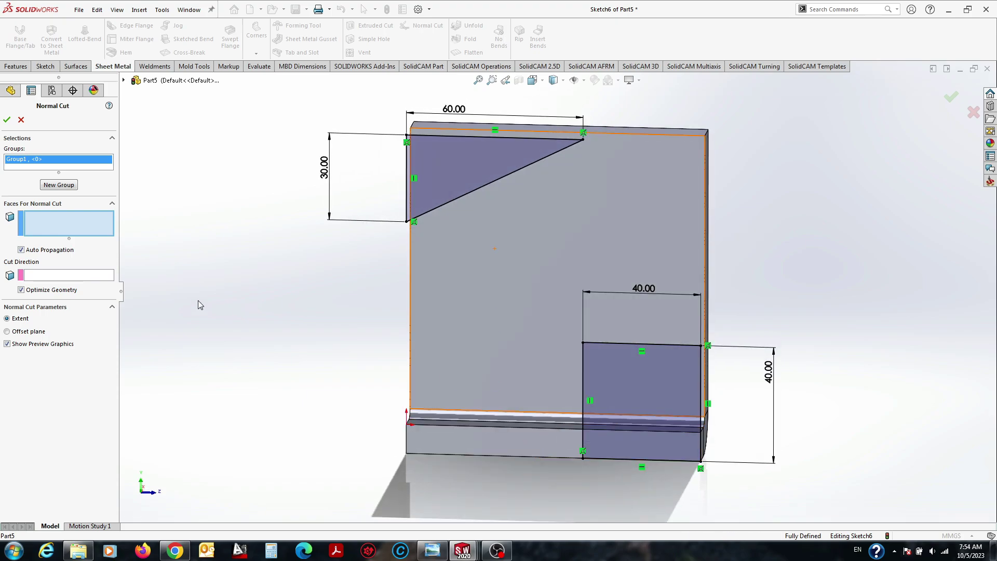
pyautogui.click(20, 119)
# Extruded-cut the square and triangle Through All in both directions.
pyautogui.click(370, 25)
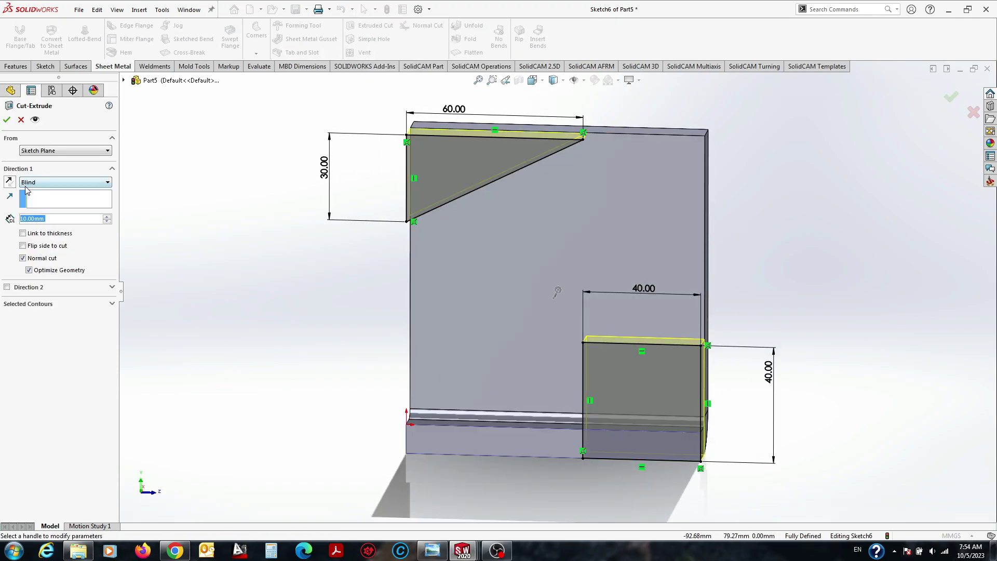
pyautogui.click(65, 181)
pyautogui.click(42, 196)
pyautogui.click(65, 182)
pyautogui.click(42, 203)
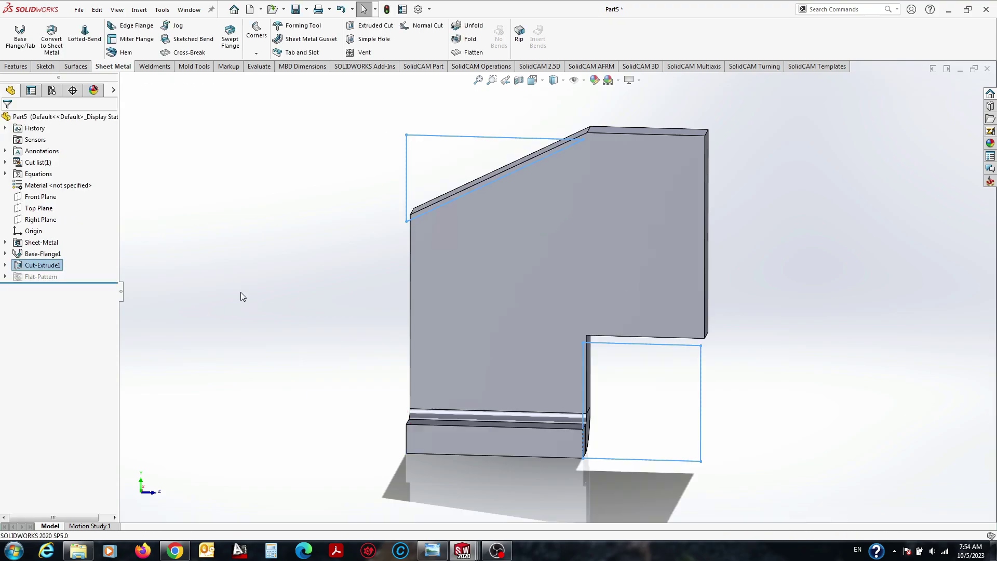
pyautogui.moveTo(242, 292)
pyautogui.mouseDown(button='middle')
pyautogui.moveTo(258, 235)
pyautogui.moveTo(252, 240)
pyautogui.moveTo(400, 247)
pyautogui.moveTo(218, 251)
pyautogui.mouseUp(button='middle')
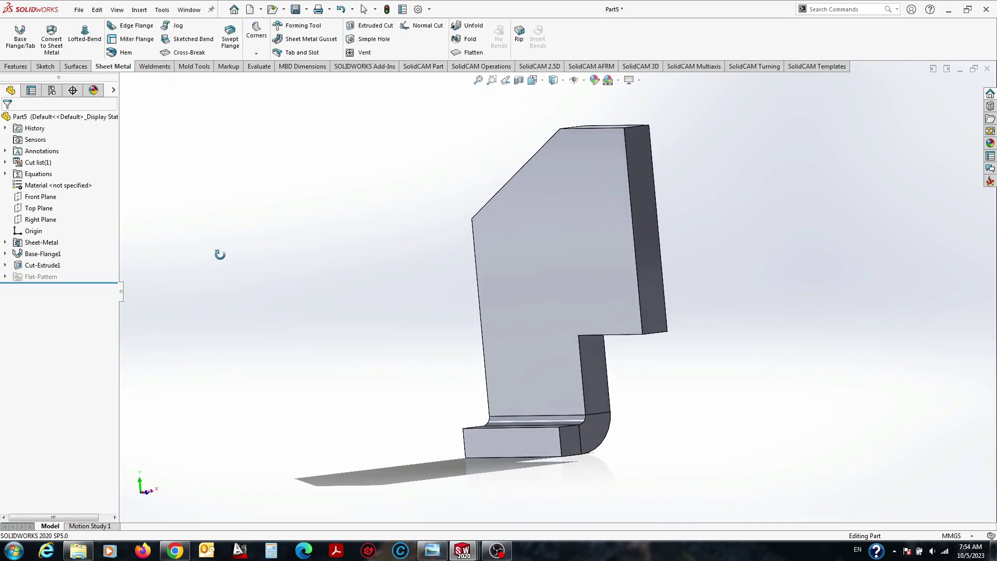
# Toggle Flatten on and off, then save the part as part4.
pyautogui.click(473, 53)
pyautogui.click(472, 52)
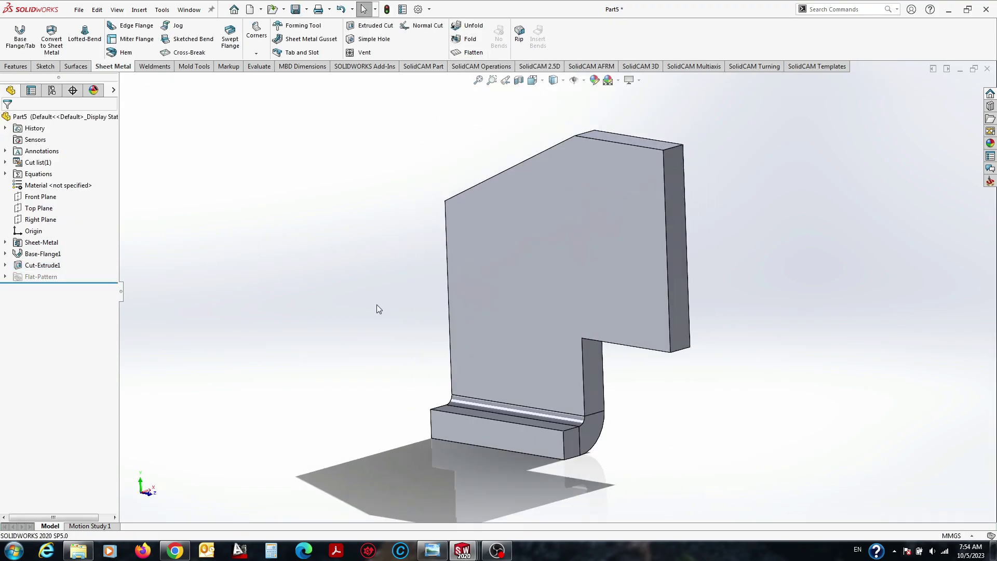
pyautogui.moveTo(376, 309)
pyautogui.mouseDown(button='middle')
pyautogui.moveTo(561, 231)
pyautogui.moveTo(611, 271)
pyautogui.mouseUp(button='middle')
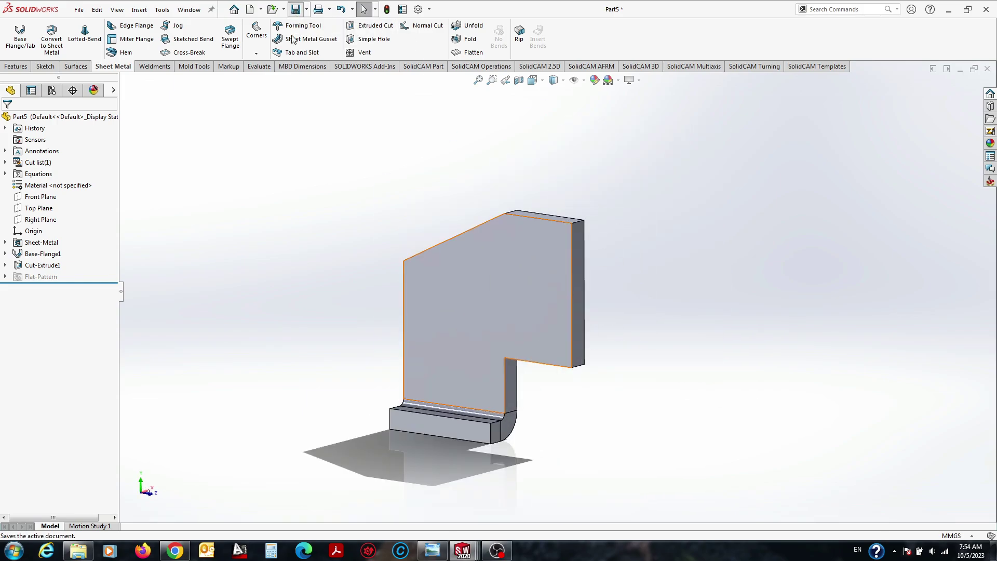
pyautogui.write('pa')
pyautogui.write('4')
pyautogui.press('Return')
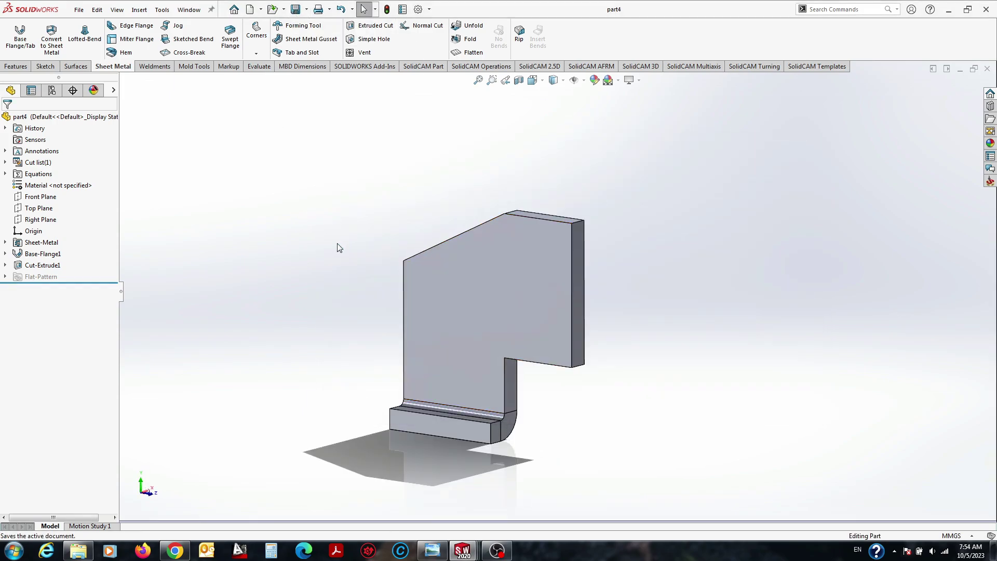
# Insert part4 into the shear sheet metal assembly and place it.
pyautogui.click(468, 490)
pyautogui.click(57, 36)
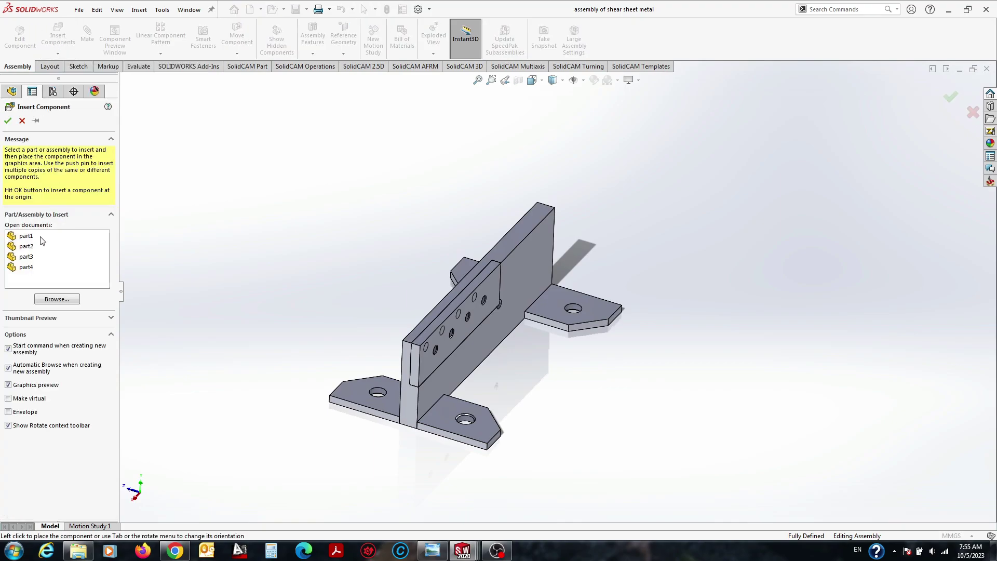
pyautogui.click(712, 251)
pyautogui.scroll(-5, 659, 327)
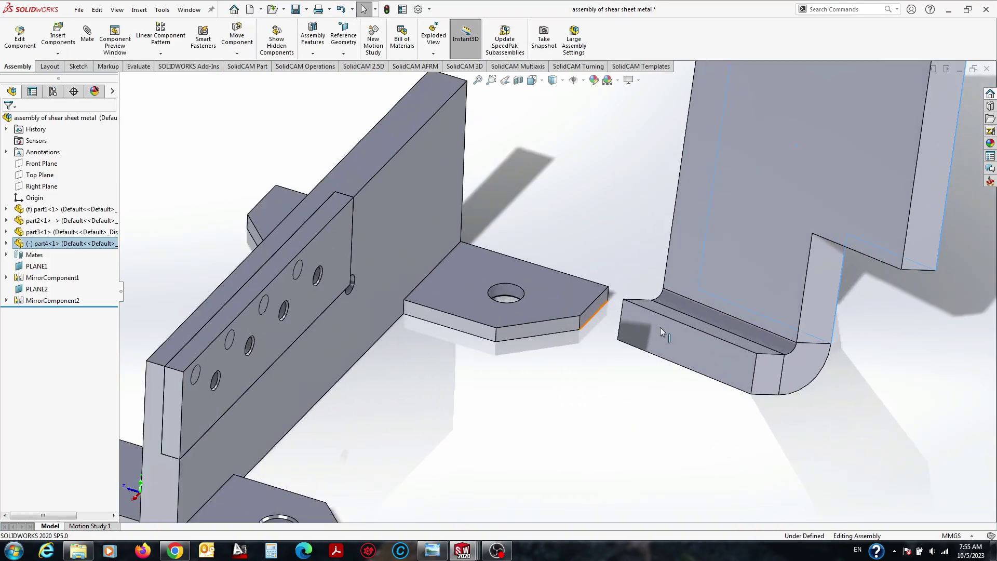
pyautogui.moveTo(437, 129); pyautogui.dragTo(431, 341, button='middle')
pyautogui.scroll(3, 431, 340)
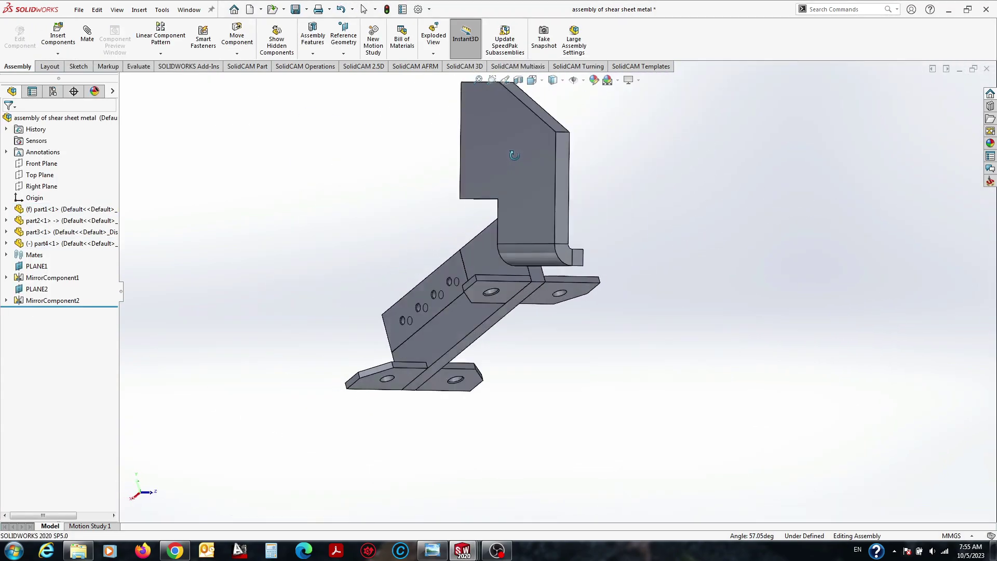
pyautogui.scroll(-3, 431, 341)
# Select part4 and its bend face in the assembly, orbiting around the blade.
pyautogui.click(431, 341)
pyautogui.moveTo(553, 179)
pyautogui.mouseDown(button='middle')
pyautogui.moveTo(481, 242)
pyautogui.moveTo(697, 244)
pyautogui.moveTo(618, 275)
pyautogui.mouseUp(button='middle')
pyautogui.click(597, 152)
pyautogui.moveTo(597, 152); pyautogui.dragTo(651, 238, button='middle')
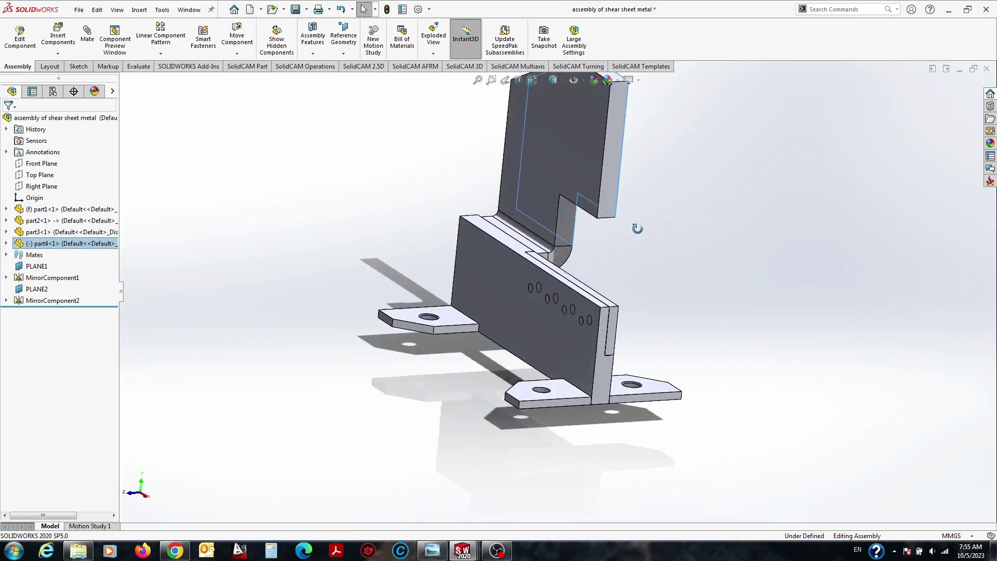
pyautogui.scroll(-5, 469, 234)
pyautogui.click(469, 234)
pyautogui.scroll(5, 354, 216)
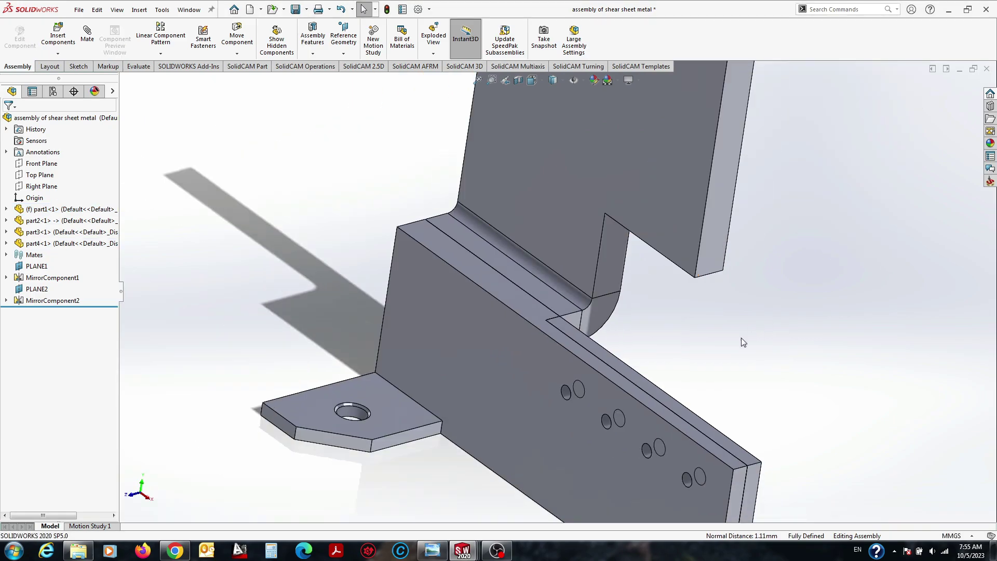
pyautogui.moveTo(741, 337); pyautogui.dragTo(588, 267, button='middle')
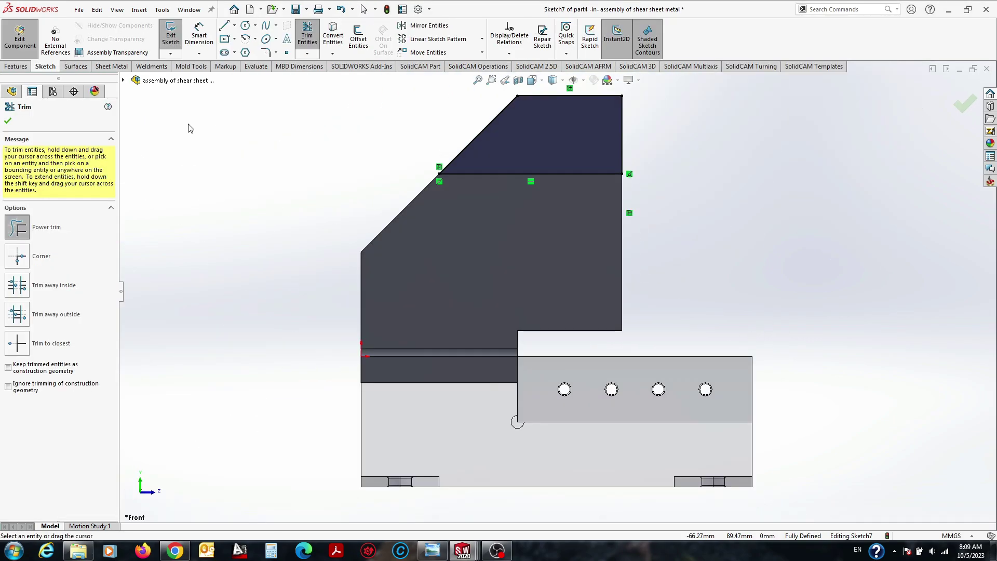
# Extruded-cut away part4's top strip from the in-context sketch.
pyautogui.click(12, 67)
pyautogui.click(314, 36)
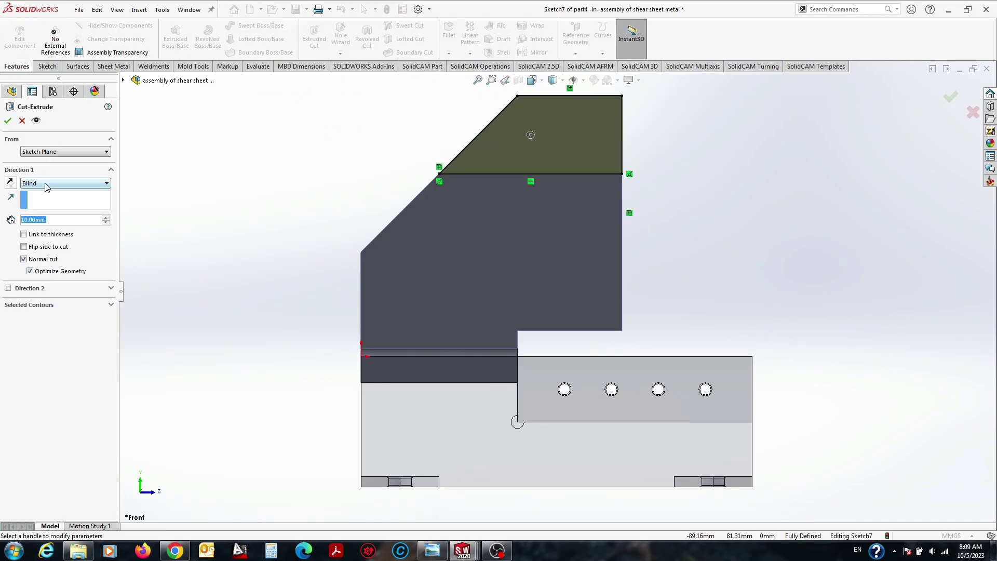
pyautogui.click(65, 183)
pyautogui.click(65, 206)
pyautogui.click(8, 120)
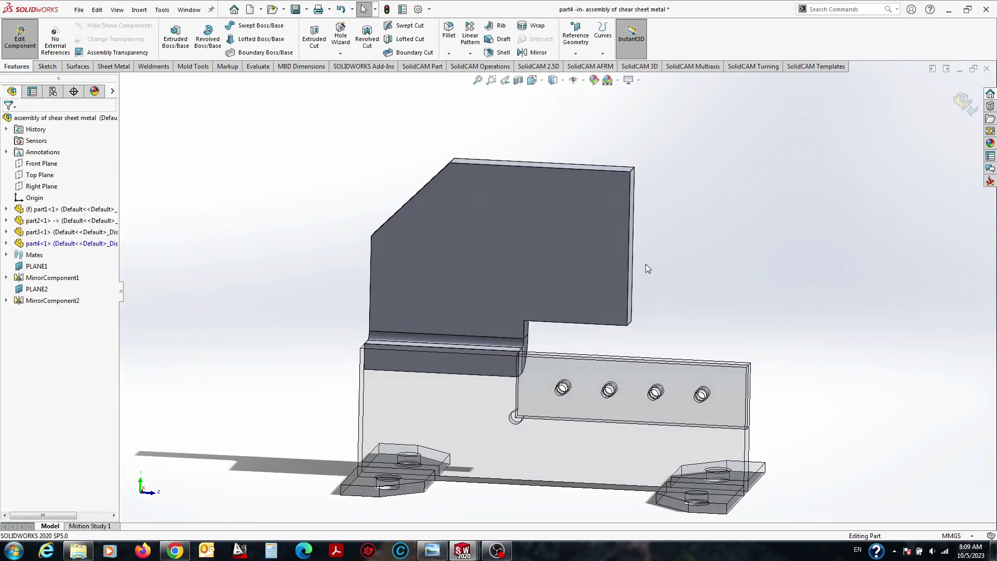
# Compare with the reference photo, then edit part4 and view it from the Front.
pyautogui.click(432, 551)
pyautogui.click(432, 550)
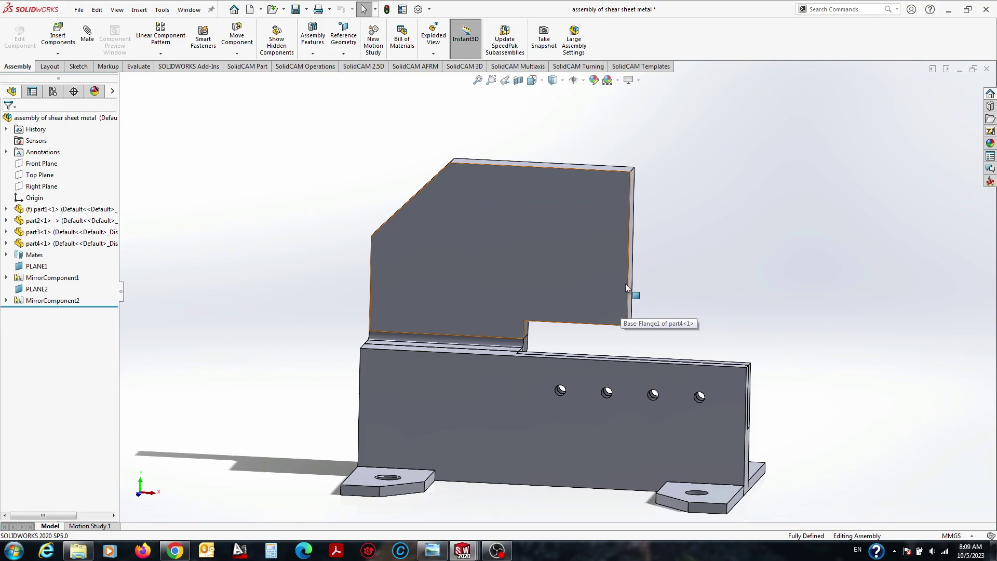
pyautogui.moveTo(627, 287); pyautogui.dragTo(582, 335, button='middle')
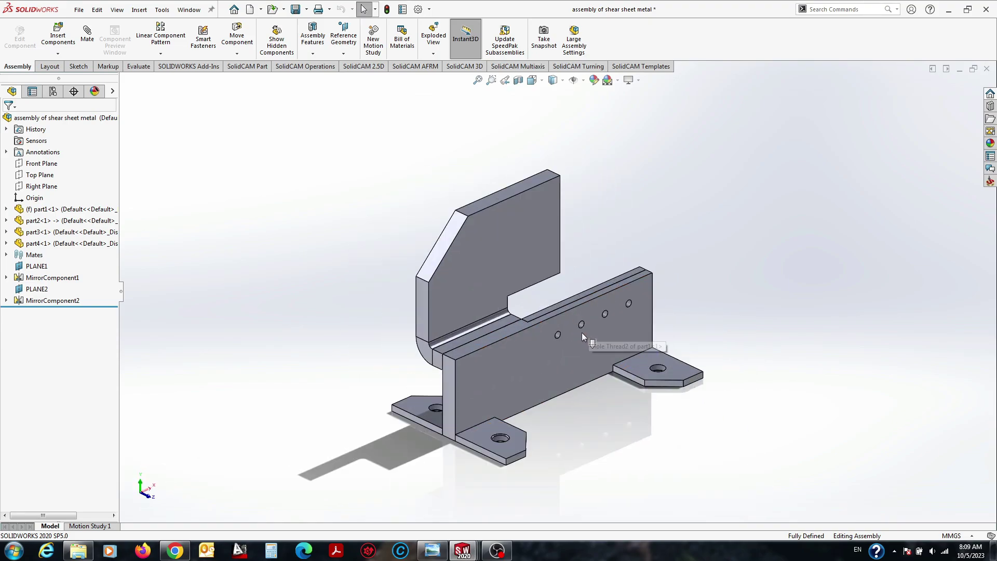
pyautogui.click(433, 551)
pyautogui.click(478, 268)
pyautogui.click(511, 208)
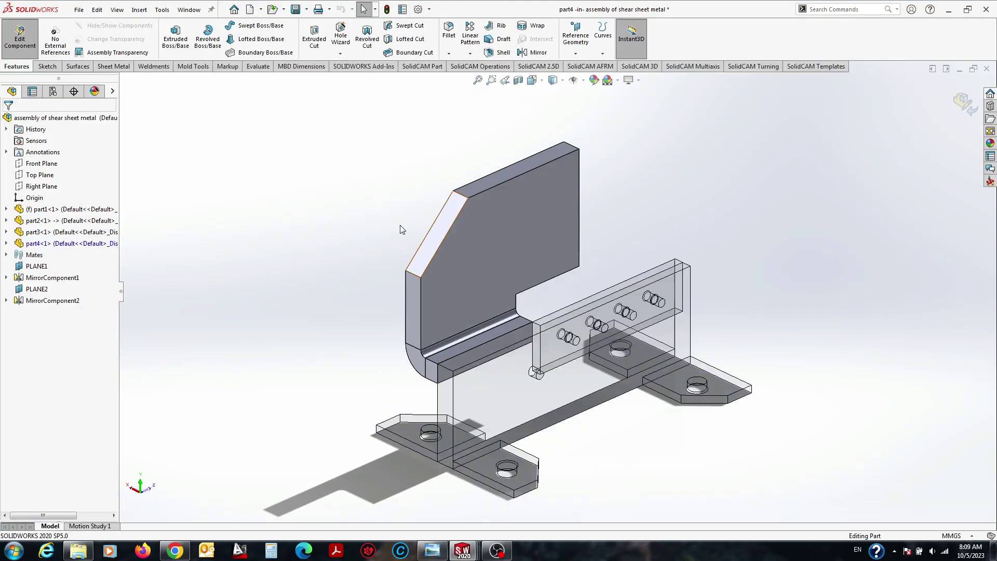
pyautogui.press('space')
pyautogui.click(491, 357)
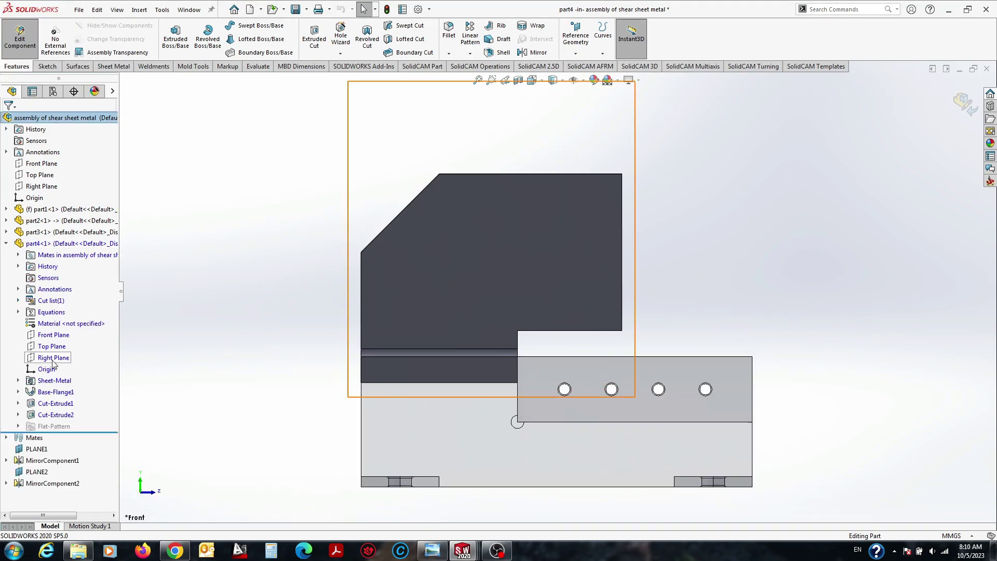
# Update the blade's 60 sketch dimension and Boss-Extrude1 depth to lengthen the extrusion.
pyautogui.click(58, 404)
pyautogui.doubleClick(368, 201)
pyautogui.write('7')
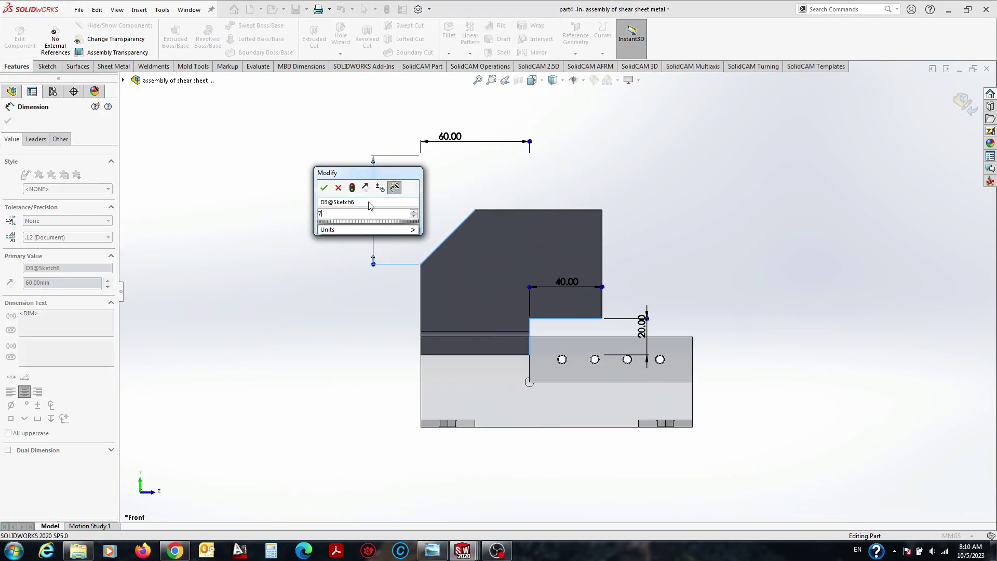
pyautogui.press('Return')
pyautogui.moveTo(675, 329); pyautogui.dragTo(667, 250, button='middle')
pyautogui.click(52, 433)
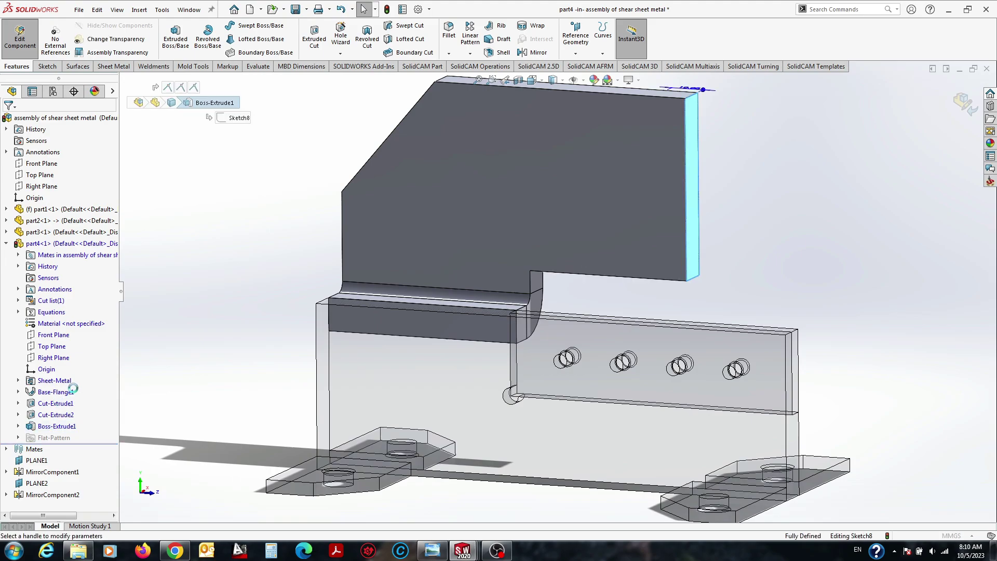
pyautogui.click(105, 222)
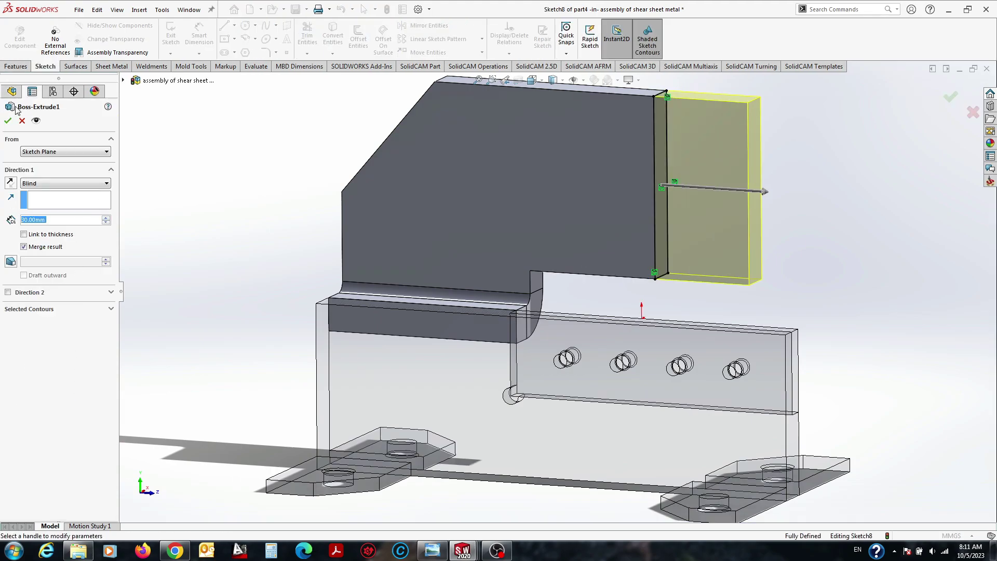
pyautogui.press('Return')
# Sketch a closed triangle on the blade's front face at its top-right end.
pyautogui.press('space')
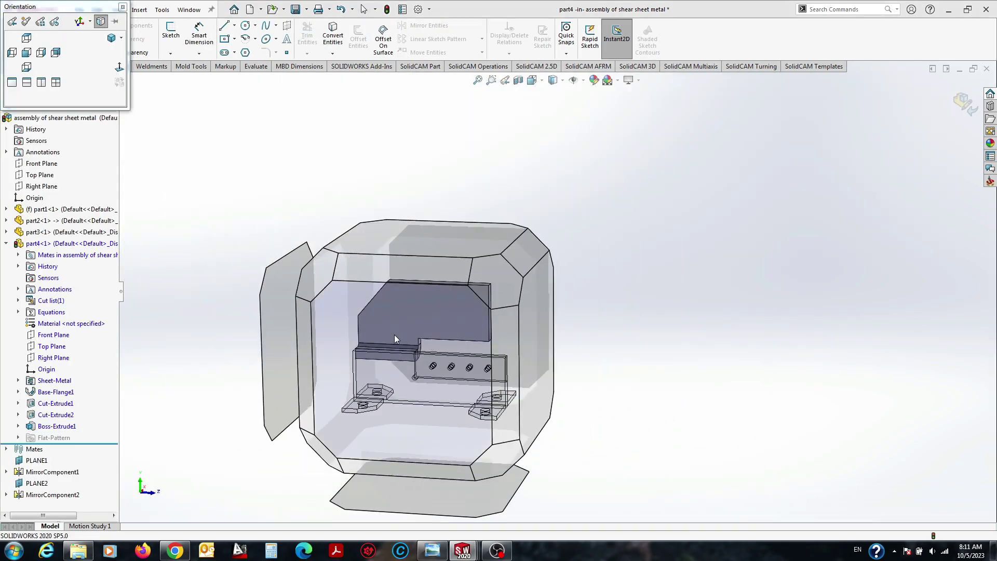
pyautogui.click(512, 353)
pyautogui.click(702, 216)
pyautogui.click(696, 171)
pyautogui.press('l')
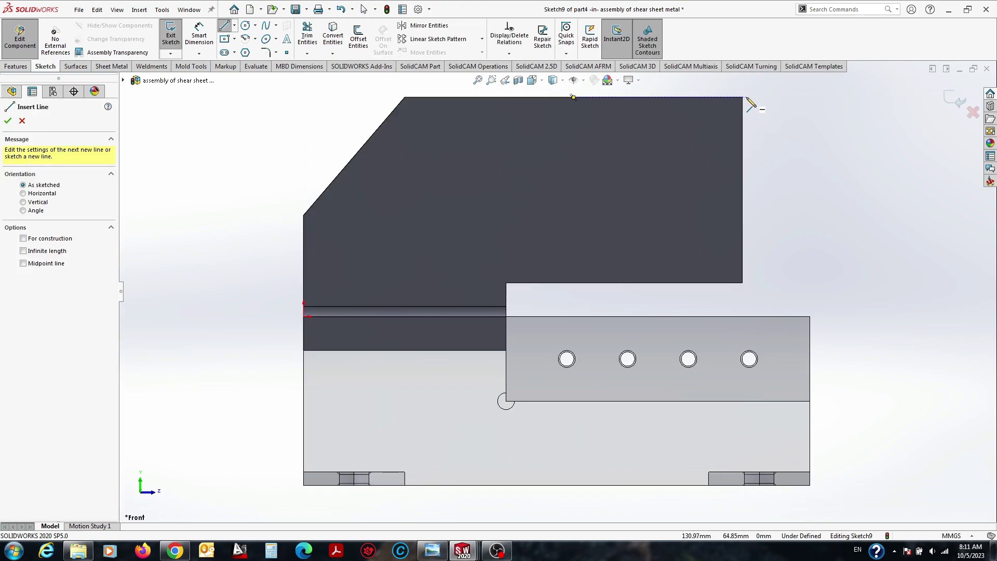
pyautogui.click(742, 97)
pyautogui.click(661, 276)
pyautogui.click(742, 283)
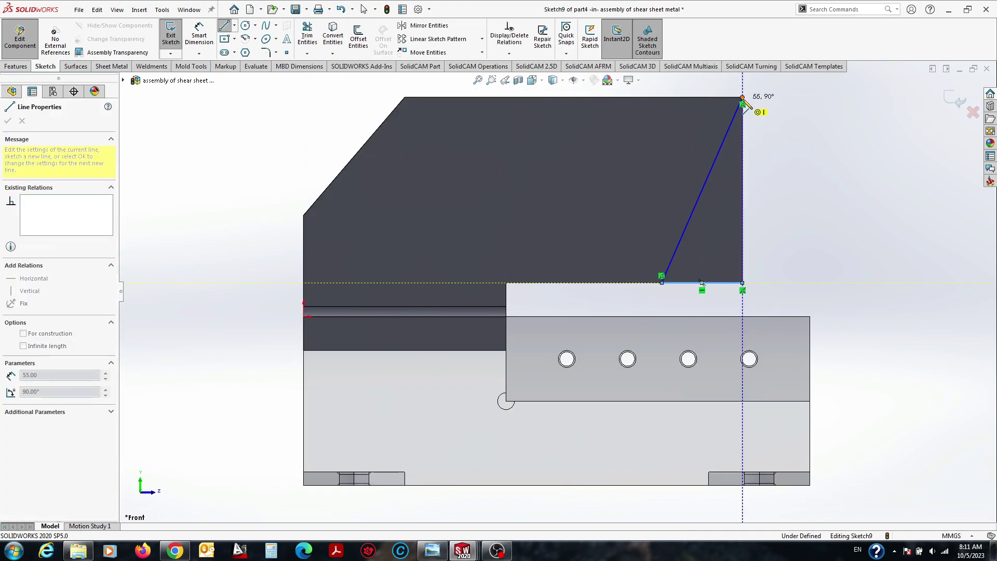
pyautogui.click(742, 98)
pyautogui.press('d')
# Dimension the triangle's base 20 mm and cut it Through All in both directions.
pyautogui.click(709, 283)
pyautogui.click(708, 304)
pyautogui.write('20')
pyautogui.press('Return')
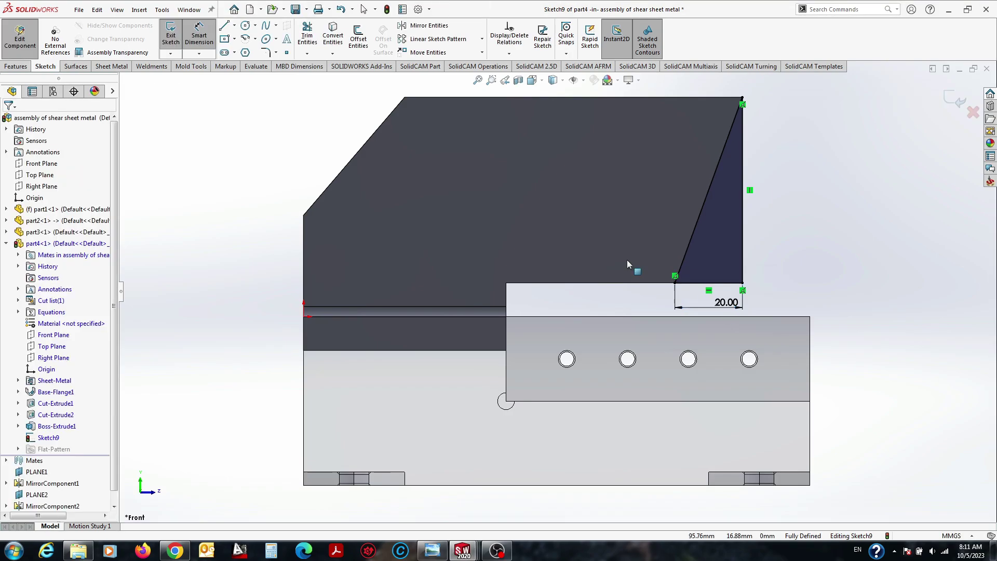
pyautogui.click(16, 66)
pyautogui.click(314, 39)
pyautogui.click(64, 183)
pyautogui.click(47, 205)
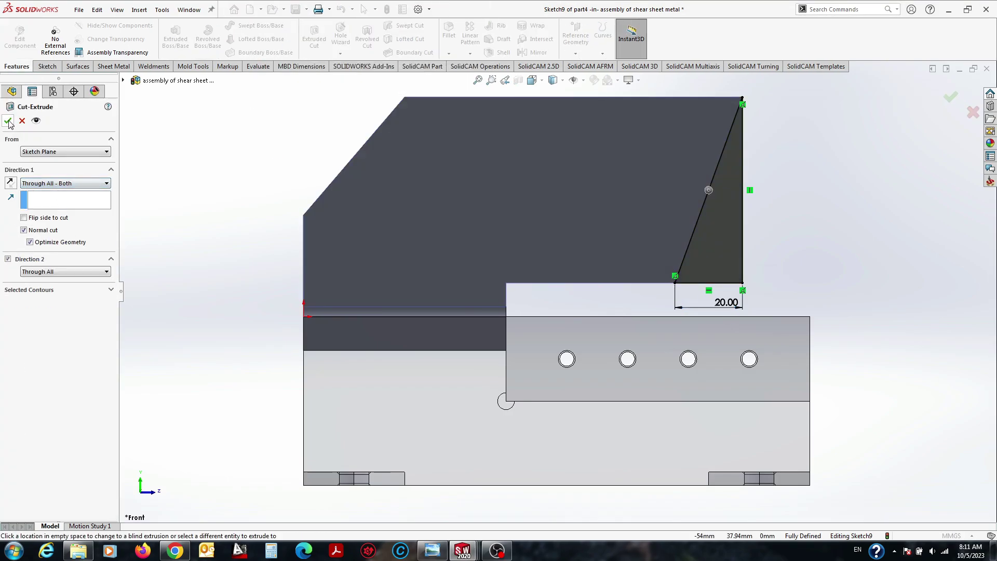
pyautogui.click(8, 121)
# Fillet the blade's four outer corner edges with a 10 mm radius.
pyautogui.click(449, 35)
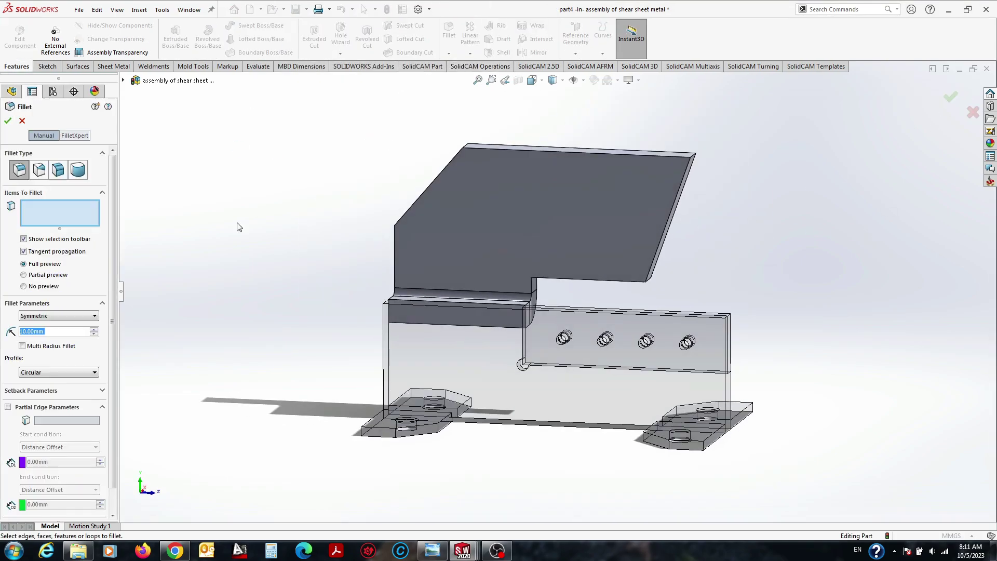
pyautogui.click(693, 155)
pyautogui.moveTo(672, 246)
pyautogui.mouseDown(button='middle')
pyautogui.moveTo(530, 288)
pyautogui.moveTo(560, 233)
pyautogui.mouseUp(button='middle')
pyautogui.click(529, 288)
pyautogui.click(335, 158)
pyautogui.click(258, 264)
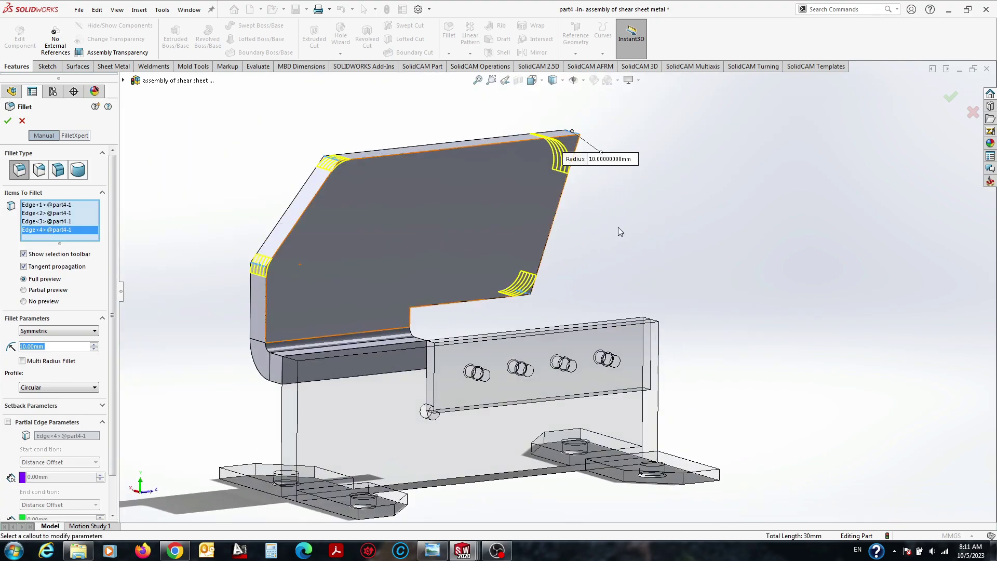
pyautogui.hotkey('ctrl', '3')
pyautogui.press('Return')
# Exit blade editing, save the shear assembly, and collapse the feature tree.
pyautogui.click(950, 97)
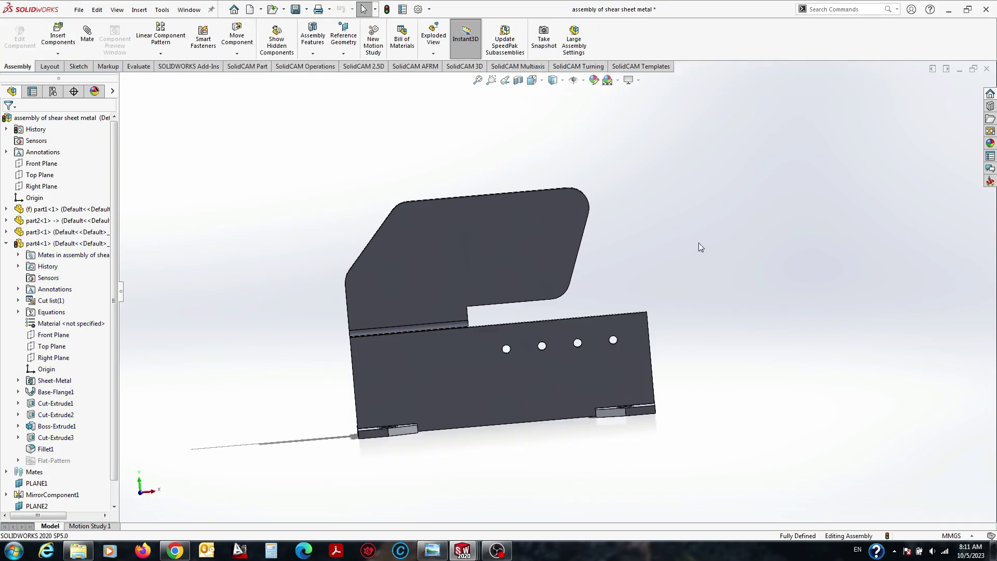
pyautogui.moveTo(701, 244); pyautogui.dragTo(604, 300, button='middle')
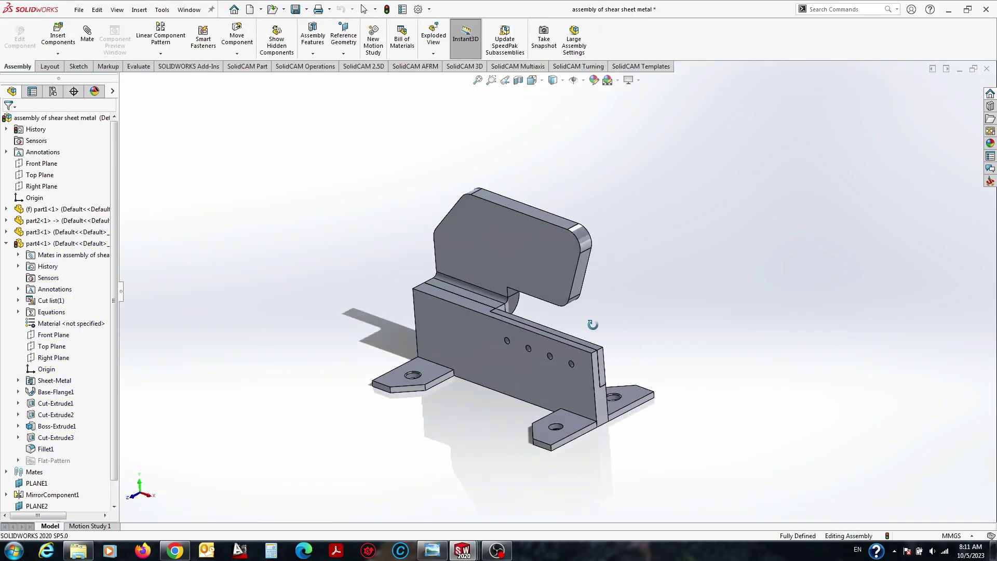
pyautogui.click(295, 10)
pyautogui.press('Return')
pyautogui.rightClick(94, 140)
pyautogui.click(111, 144)
# Compare the hand shear reference photo, then return to the assembly window.
pyautogui.moveTo(614, 291)
pyautogui.mouseDown(button='middle')
pyautogui.moveTo(621, 300)
pyautogui.moveTo(521, 319)
pyautogui.mouseUp(button='middle')
pyautogui.scroll(-2, 530, 311)
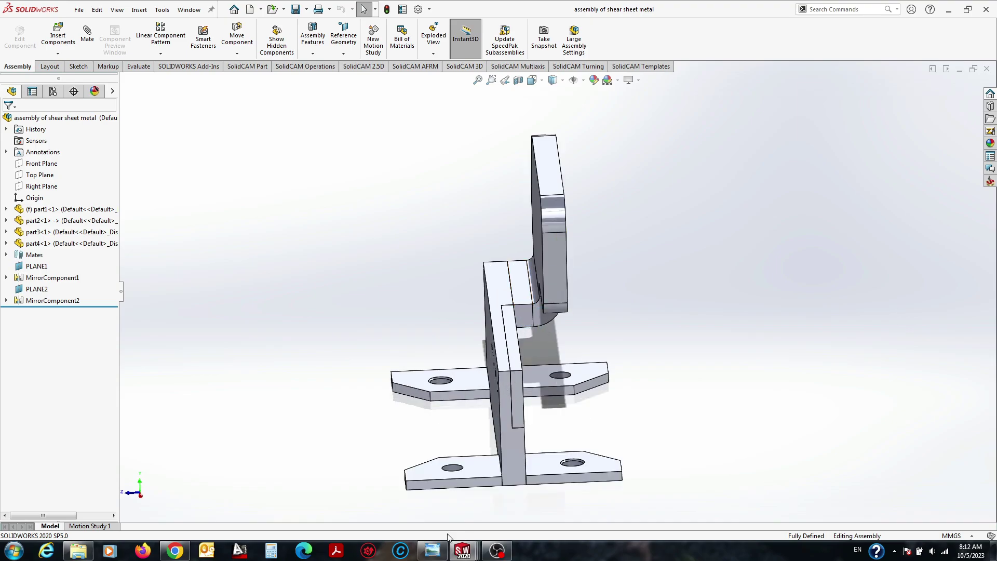
pyautogui.click(441, 550)
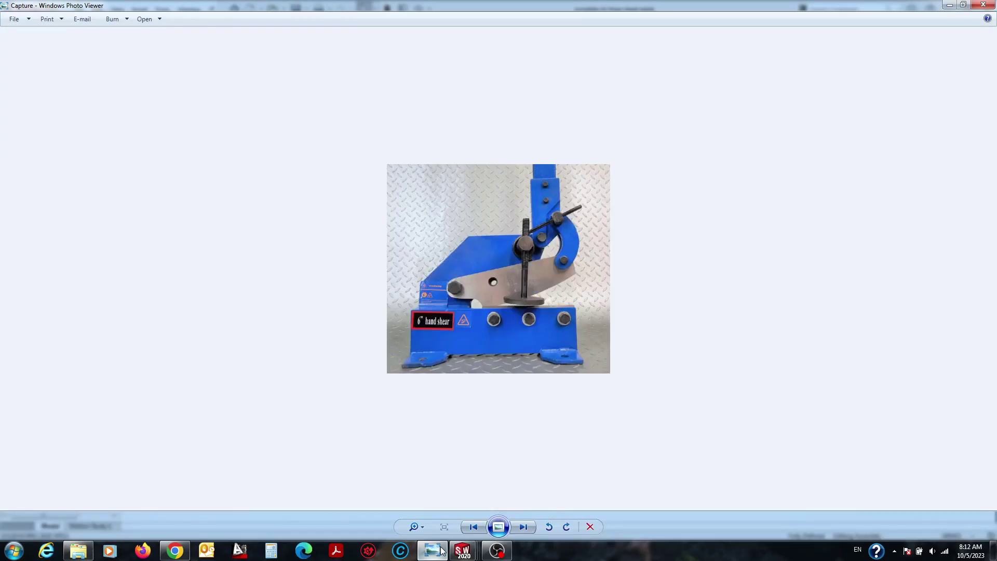
pyautogui.click(454, 551)
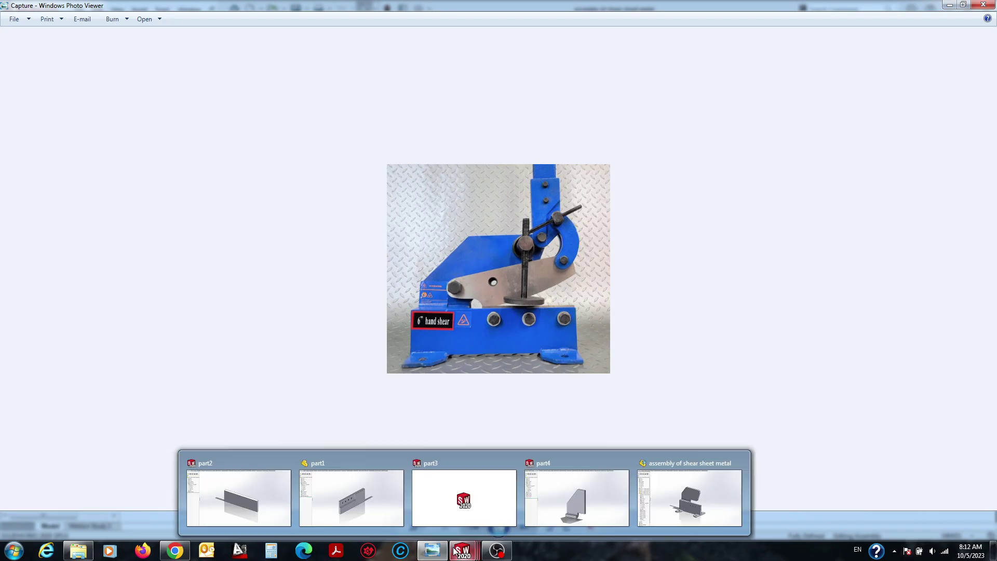
pyautogui.click(690, 497)
pyautogui.moveTo(675, 457)
pyautogui.mouseDown(button='middle')
pyautogui.moveTo(658, 410)
pyautogui.moveTo(357, 223)
pyautogui.mouseUp(button='middle')
# Change the blade's 11.00 mm flange dimension to 5 mm and exit part editing.
pyautogui.click(357, 223)
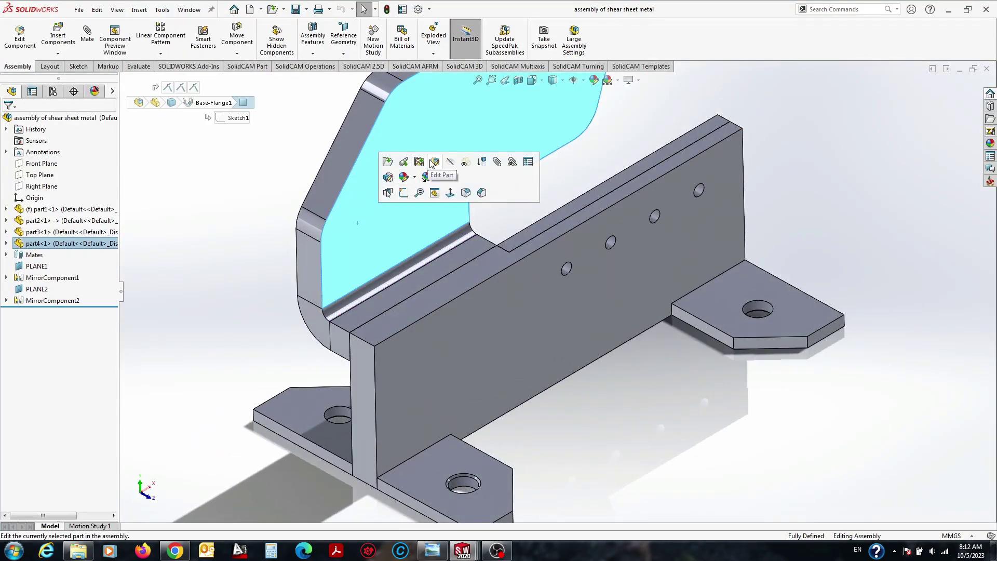
pyautogui.click(394, 161)
pyautogui.doubleClick(356, 319)
pyautogui.moveTo(356, 319); pyautogui.dragTo(364, 260, button='middle')
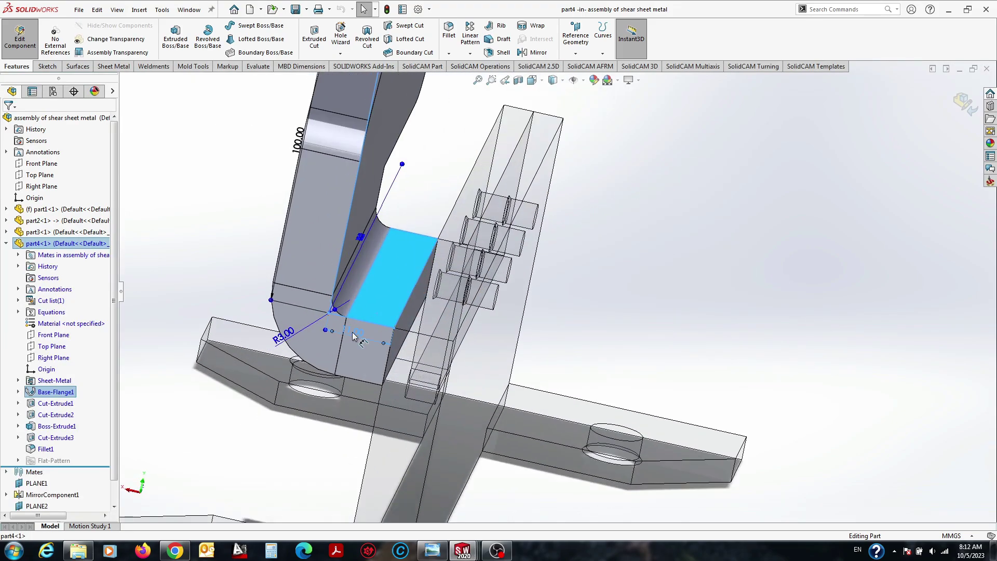
pyautogui.doubleClick(353, 332)
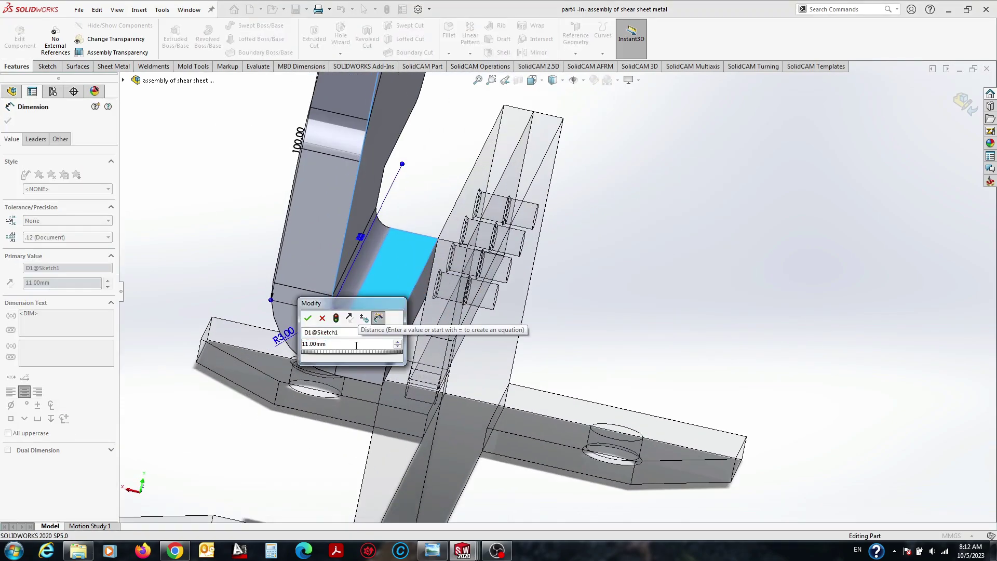
pyautogui.write('5')
pyautogui.press('Return')
pyautogui.doubleClick(357, 335)
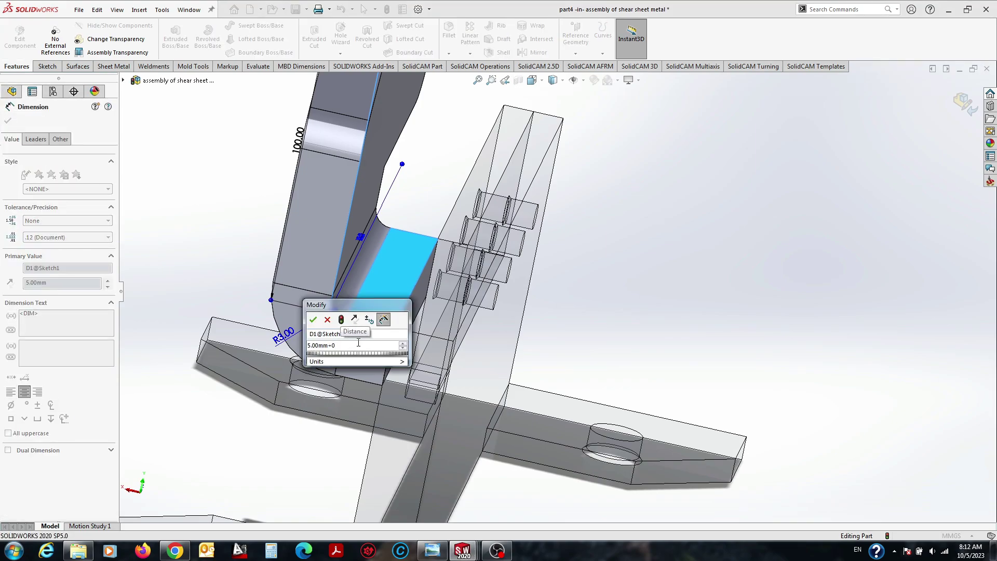
pyautogui.press('Return')
pyautogui.click(965, 101)
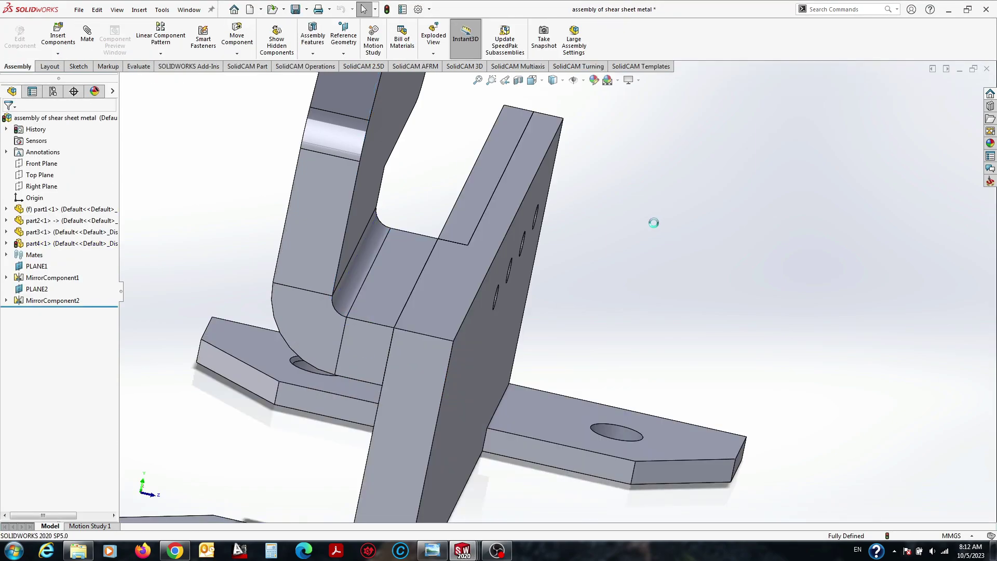
# Re-edit the blade to inspect Cut-Extrude1's 40.00 dimension, leaving it unchanged.
pyautogui.scroll(3, 597, 239)
pyautogui.moveTo(592, 229)
pyautogui.mouseDown(button='middle')
pyautogui.moveTo(301, 230)
pyautogui.moveTo(453, 282)
pyautogui.mouseUp(button='middle')
pyautogui.scroll(-5, 453, 282)
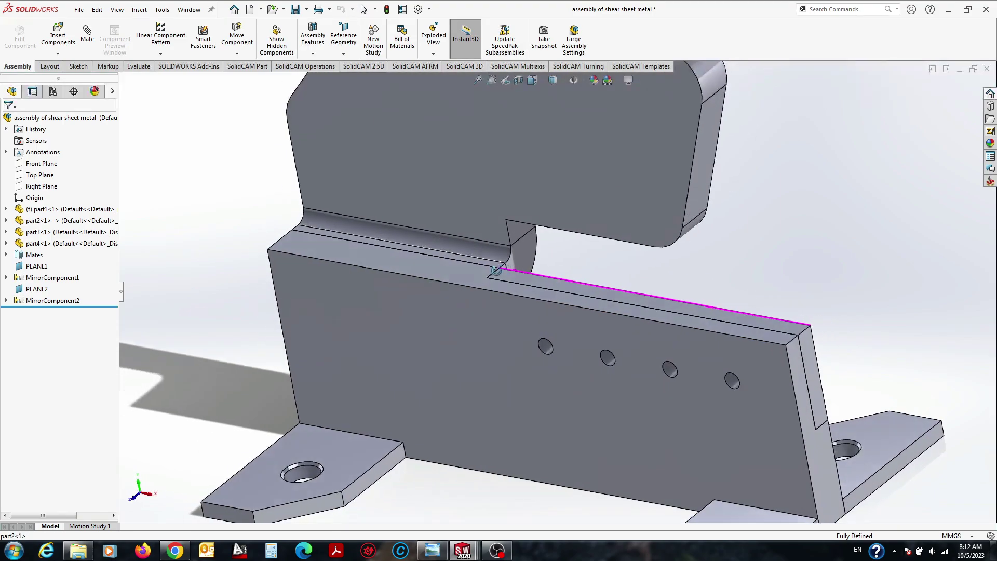
pyautogui.click(486, 205)
pyautogui.click(540, 151)
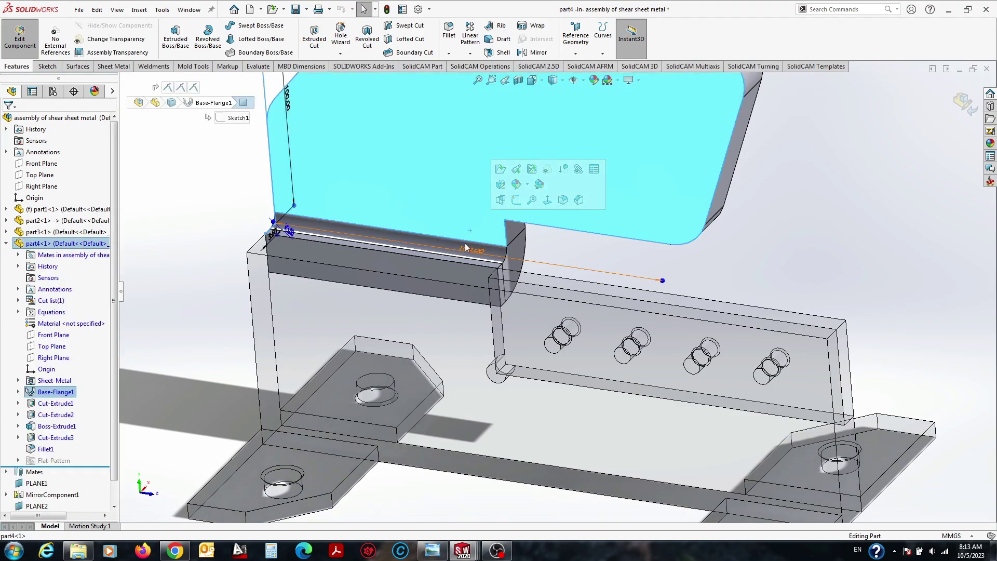
pyautogui.click(61, 405)
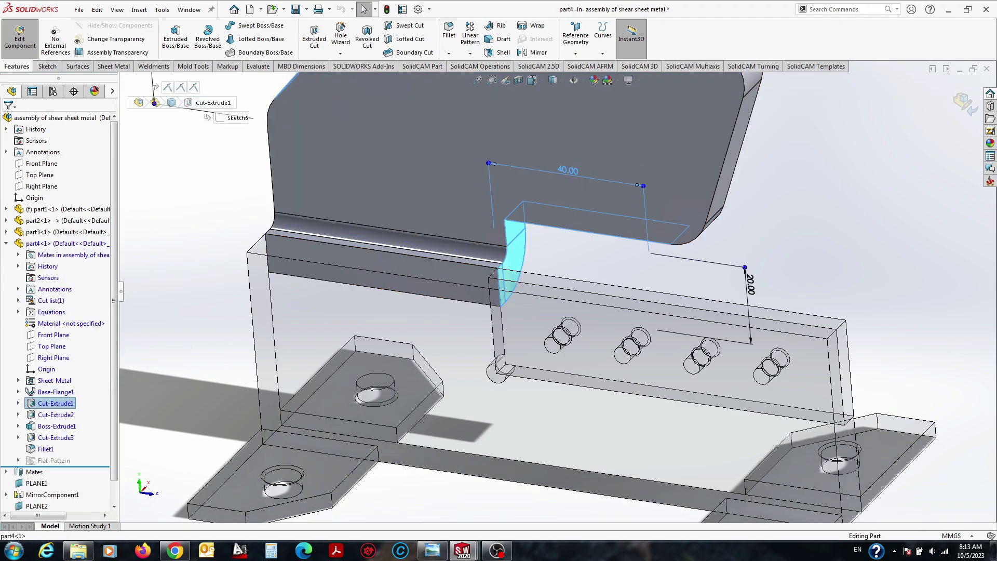
pyautogui.doubleClick(567, 171)
pyautogui.press('Return')
pyautogui.click(965, 102)
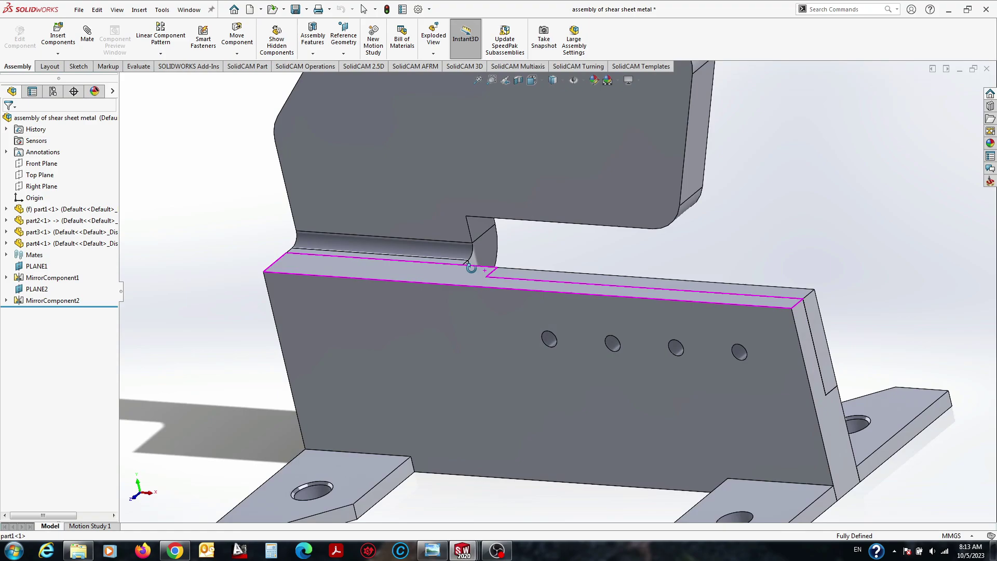
# Set the assembly to Front view and edit the blade part in context again.
pyautogui.moveTo(486, 274); pyautogui.dragTo(571, 249, button='middle')
pyautogui.scroll(5, 611, 223)
pyautogui.moveTo(611, 223)
pyautogui.mouseDown(button='middle')
pyautogui.moveTo(452, 257)
pyautogui.moveTo(597, 282)
pyautogui.mouseUp(button='middle')
pyautogui.click(432, 551)
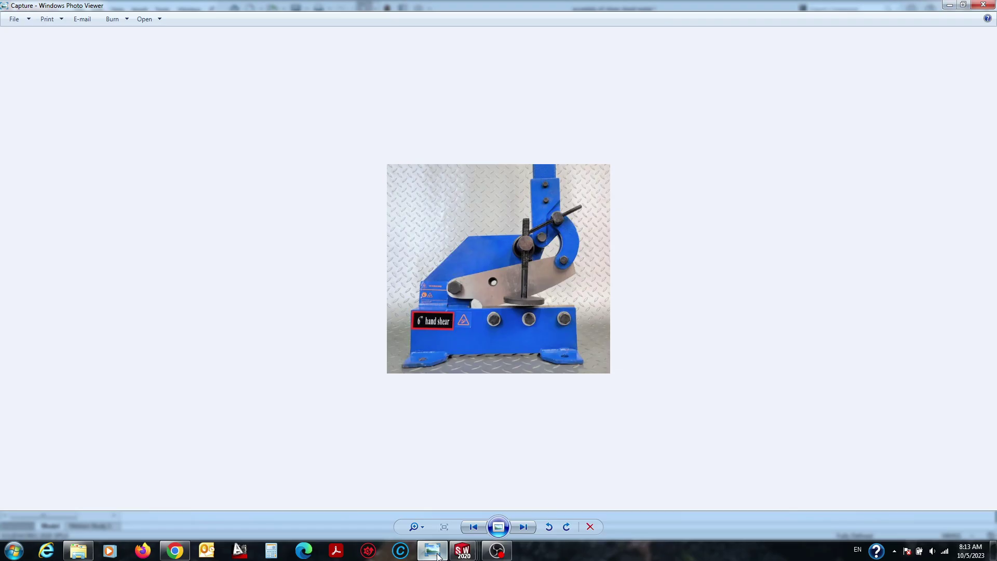
pyautogui.click(437, 555)
pyautogui.press('space')
pyautogui.click(451, 286)
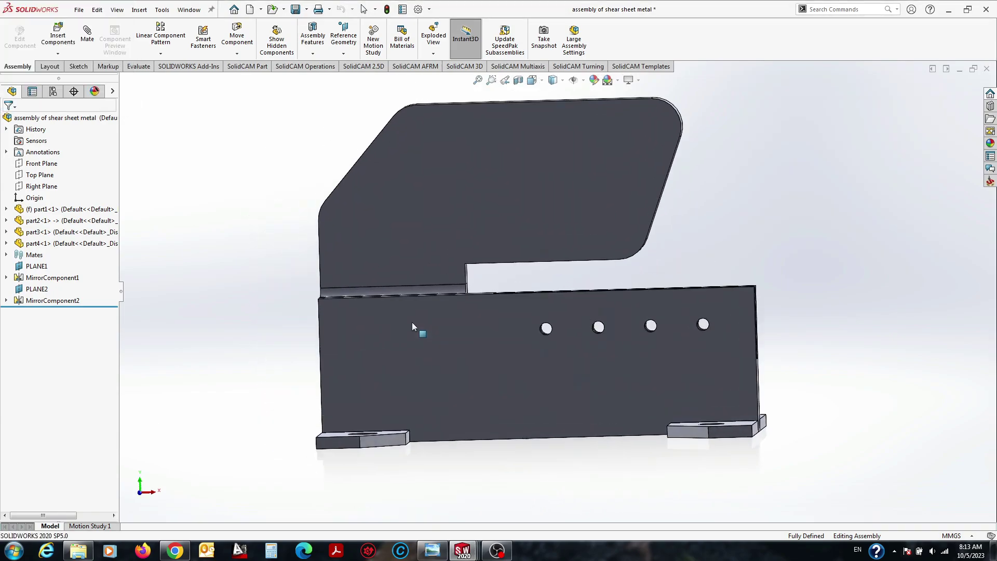
pyautogui.click(458, 244)
pyautogui.click(527, 179)
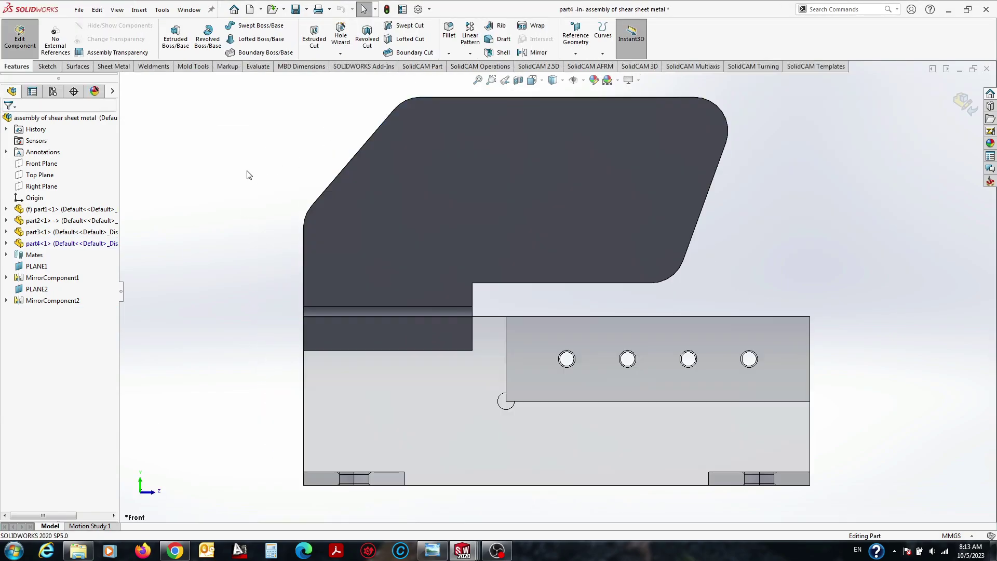
# Place a Hole Wizard point on the blade, 40 mm right of its lower-left corner.
pyautogui.click(341, 37)
pyautogui.click(458, 228)
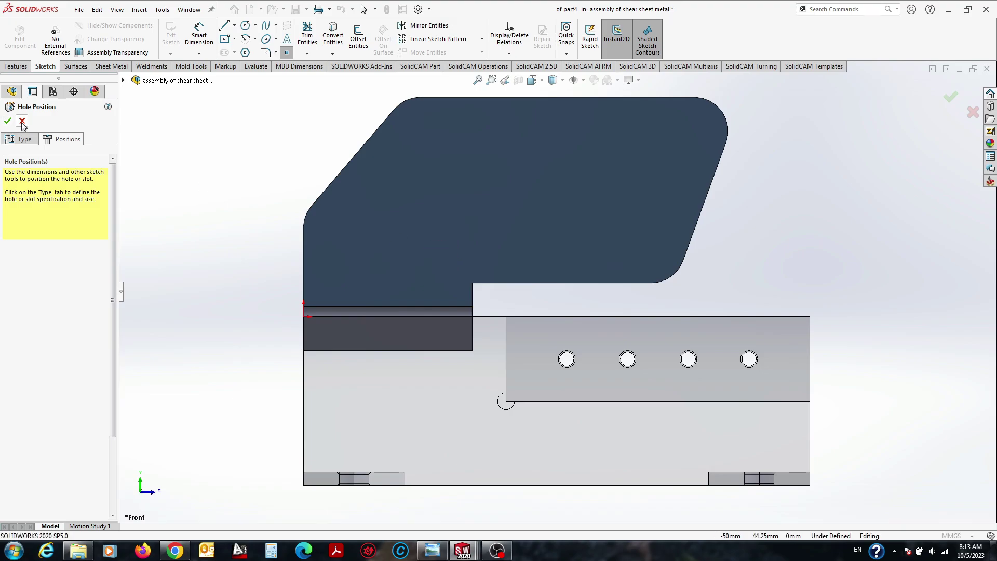
pyautogui.click(437, 252)
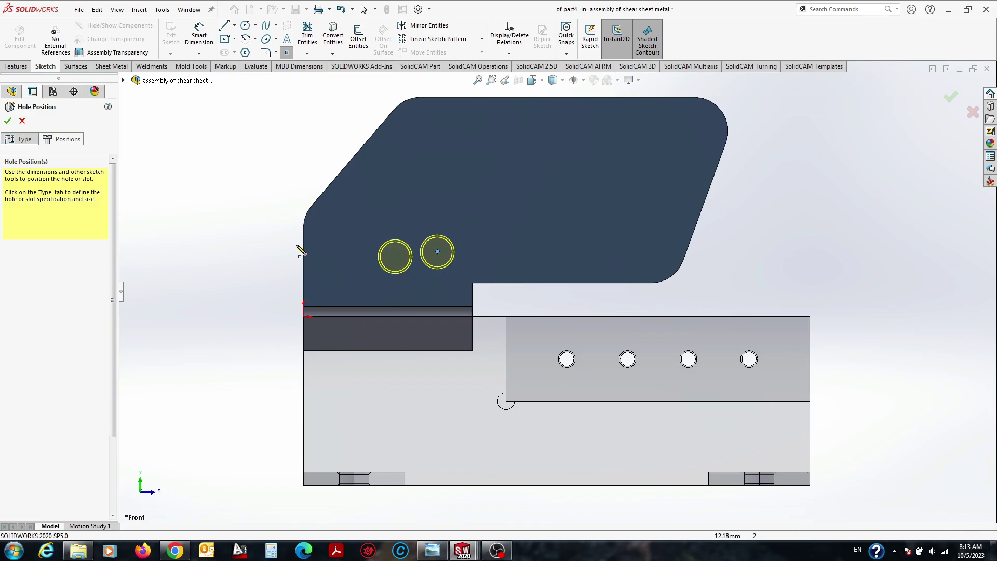
pyautogui.click(437, 252)
pyautogui.click(304, 318)
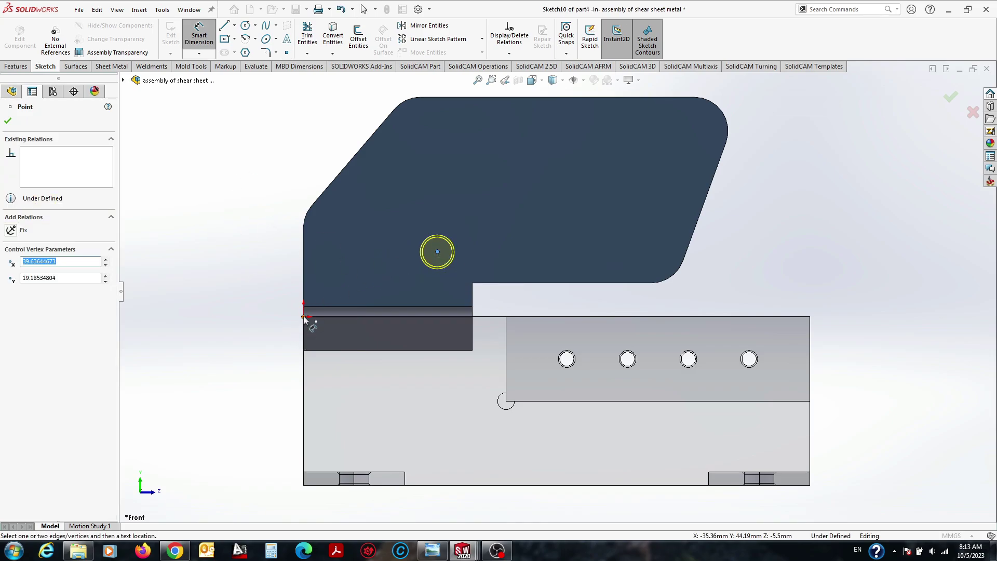
pyautogui.click(358, 393)
pyautogui.write('40')
pyautogui.press('Return')
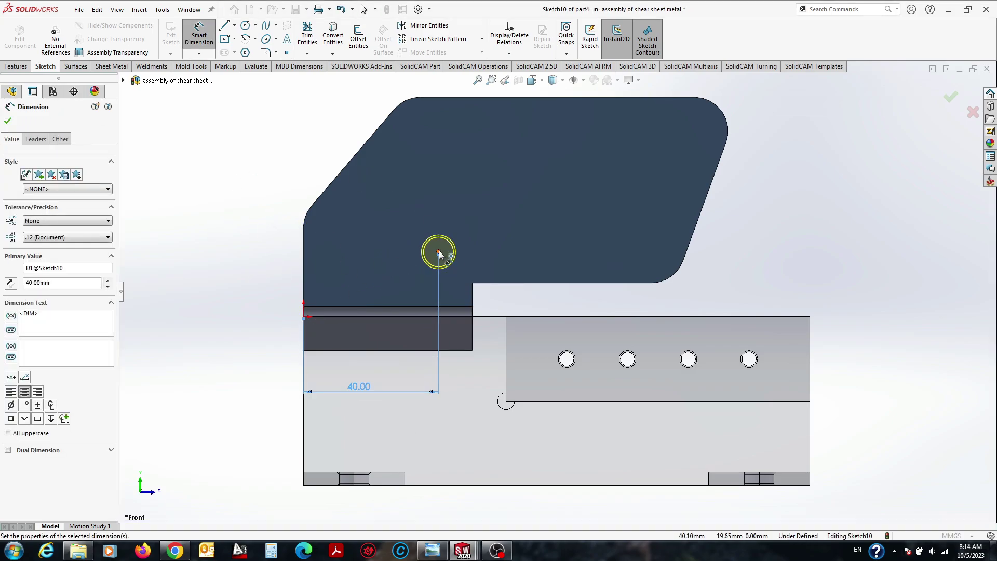
# Dimension the hole point 20 mm above the lower-left corner and confirm the hole.
pyautogui.click(439, 250)
pyautogui.click(304, 317)
pyautogui.click(267, 283)
pyautogui.write('20')
pyautogui.press('Return')
pyautogui.press('Escape')
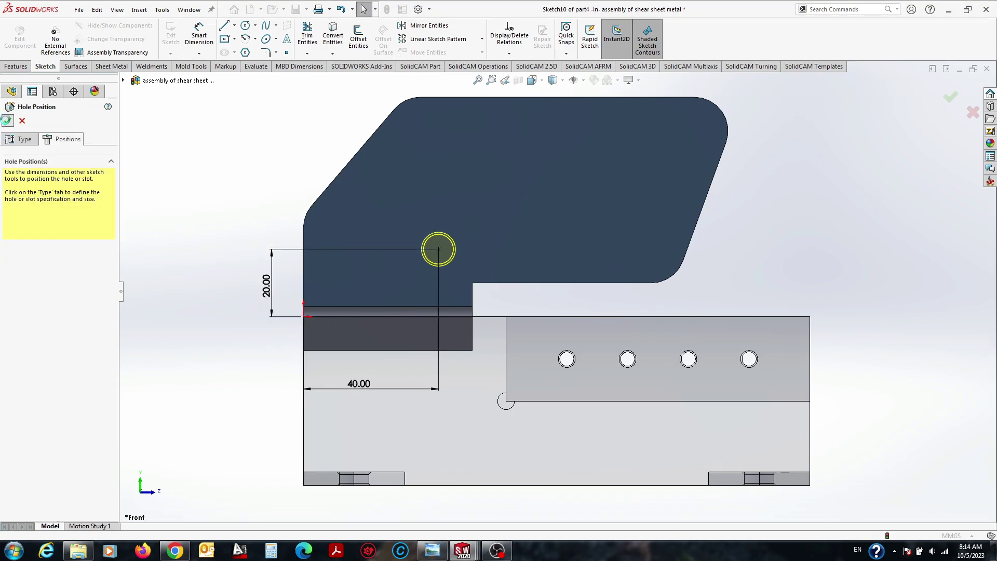
pyautogui.click(7, 120)
pyautogui.click(19, 39)
# Compare the hand-shear reference photo against the assembly from several angles.
pyautogui.click(432, 550)
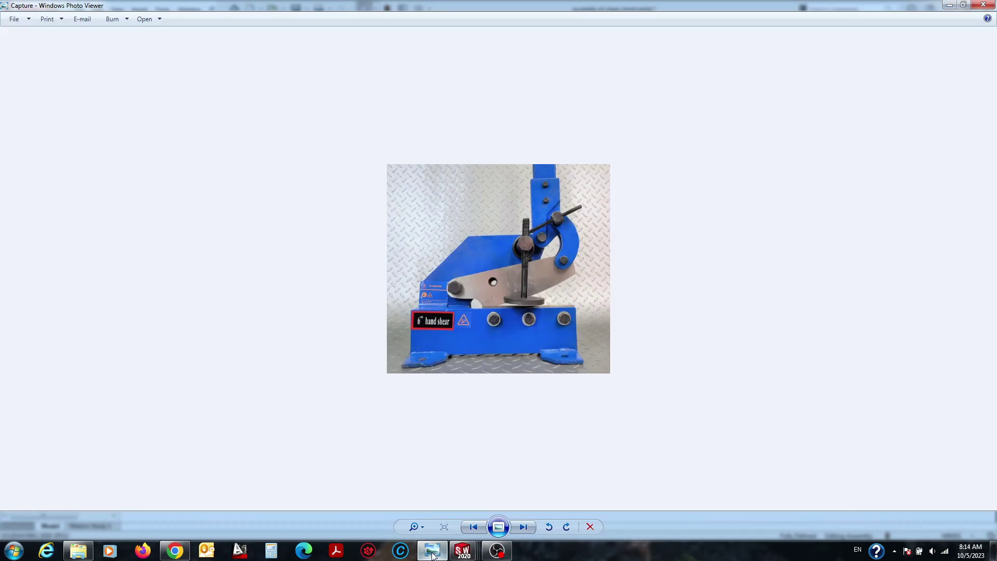
pyautogui.click(432, 551)
pyautogui.moveTo(597, 311)
pyautogui.mouseDown(button='middle')
pyautogui.moveTo(644, 311)
pyautogui.moveTo(694, 278)
pyautogui.mouseUp(button='middle')
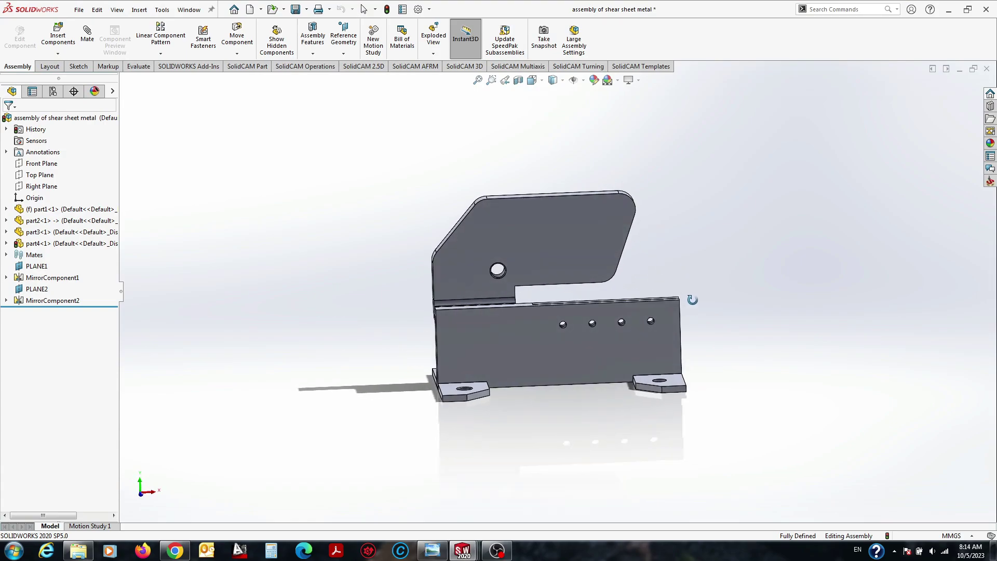
pyautogui.click(432, 550)
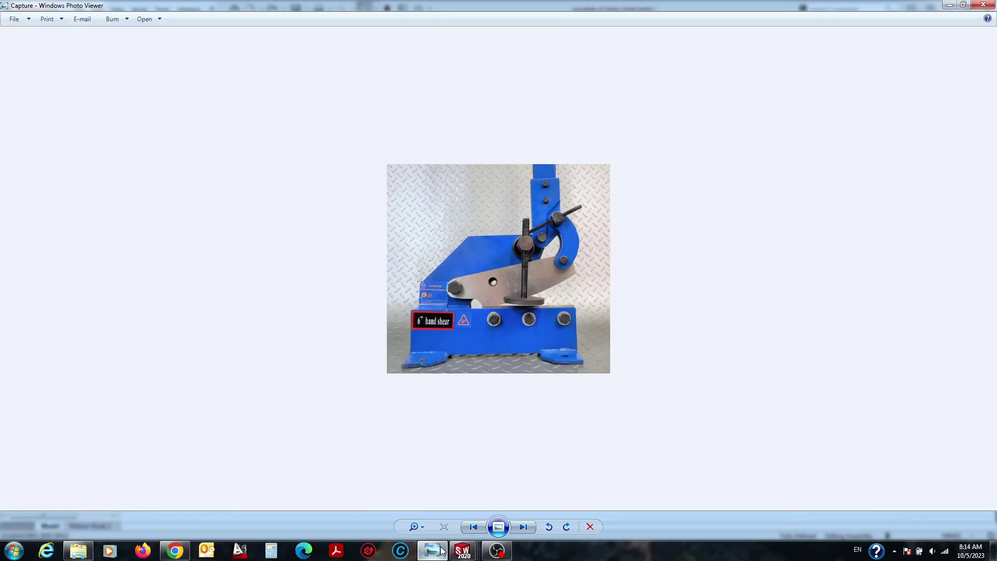
pyautogui.click(440, 551)
pyautogui.moveTo(556, 275); pyautogui.dragTo(597, 280, button='middle')
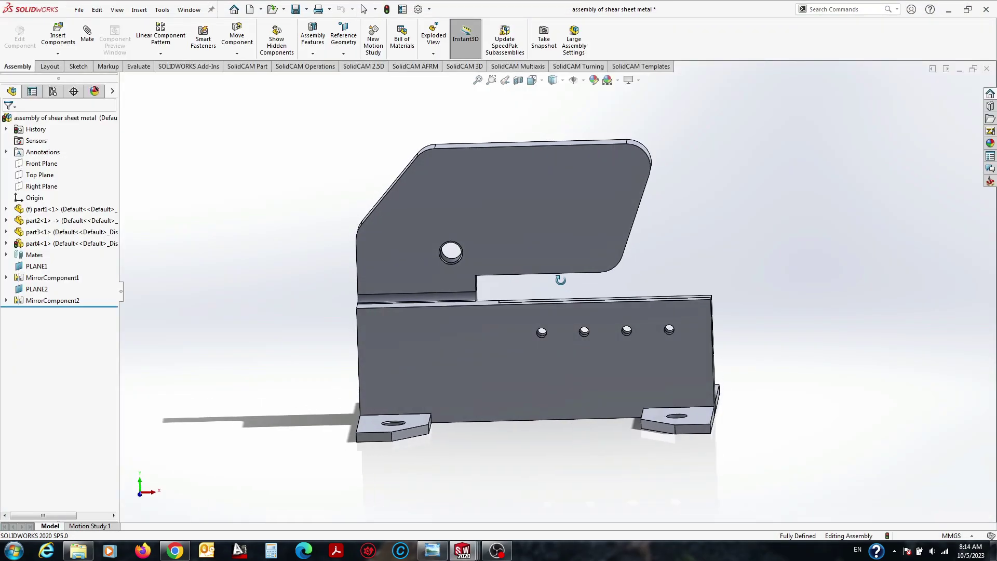
pyautogui.click(441, 549)
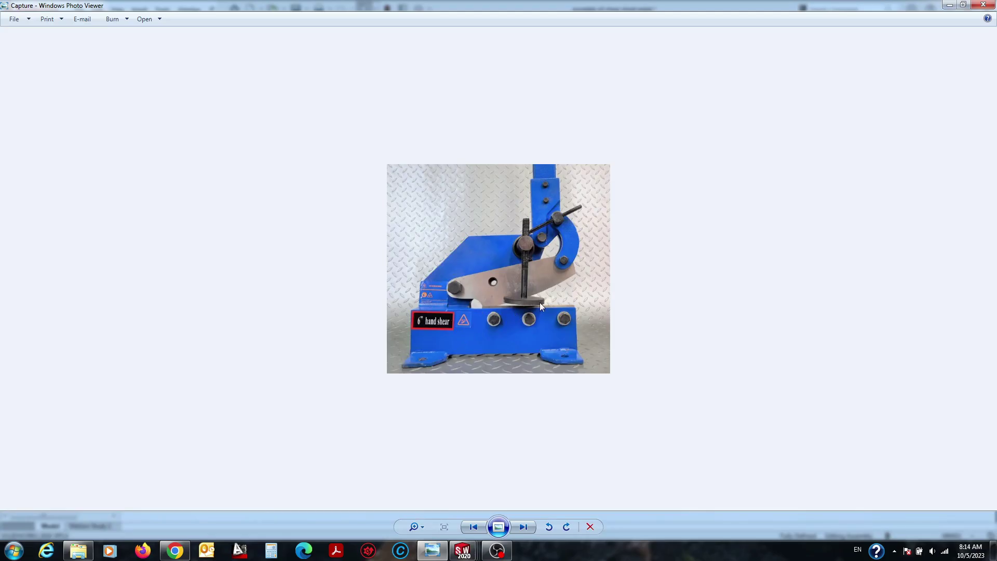
pyautogui.click(825, 491)
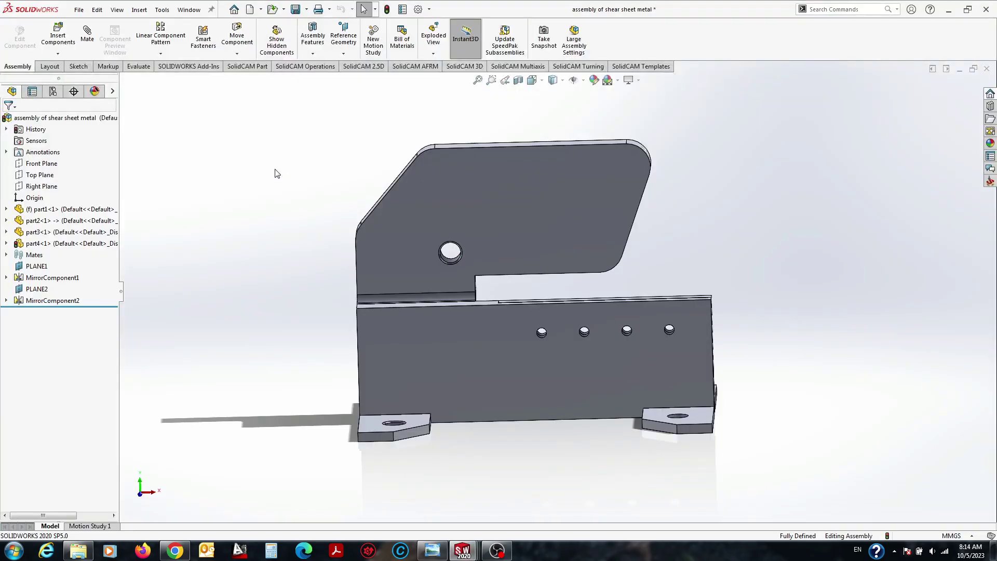
# Show the assembly from the front, zoomed to fit, and expand Insert Components.
pyautogui.press('space')
pyautogui.click(398, 348)
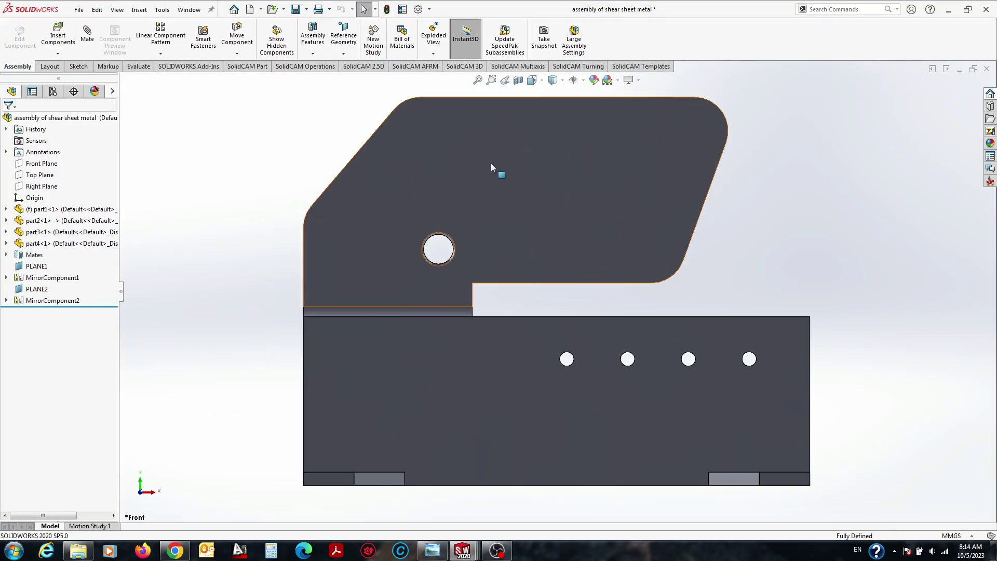
pyautogui.press('f')
pyautogui.click(67, 55)
# Insert a new part sketched on the plate face with a circle around the pivot hole.
pyautogui.click(68, 78)
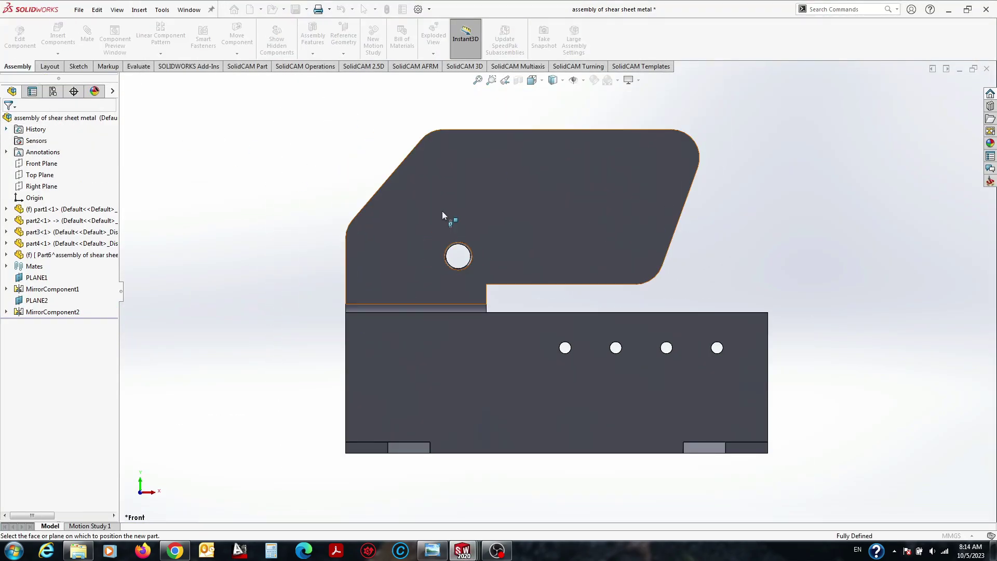
pyautogui.click(548, 237)
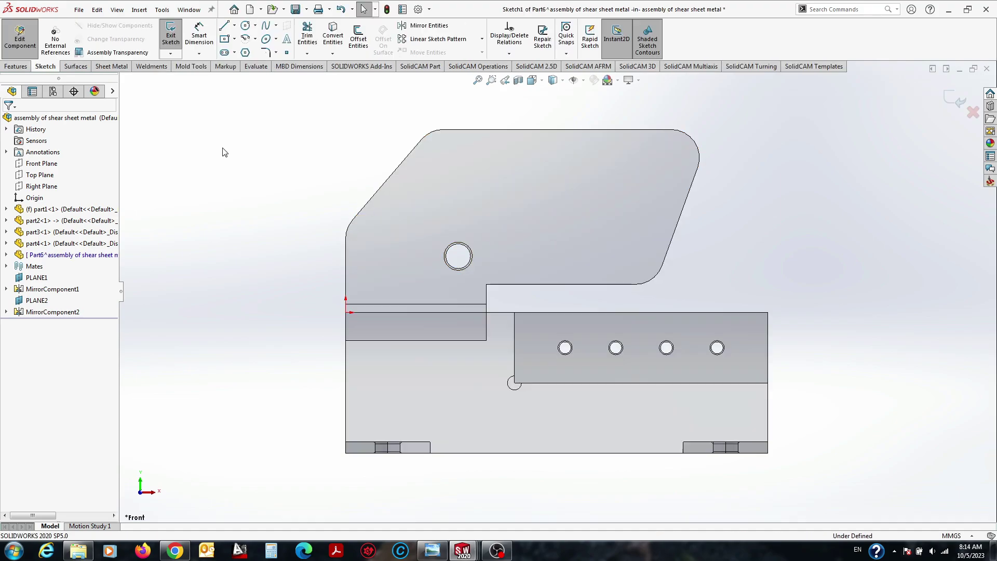
pyautogui.press('c')
pyautogui.click(459, 257)
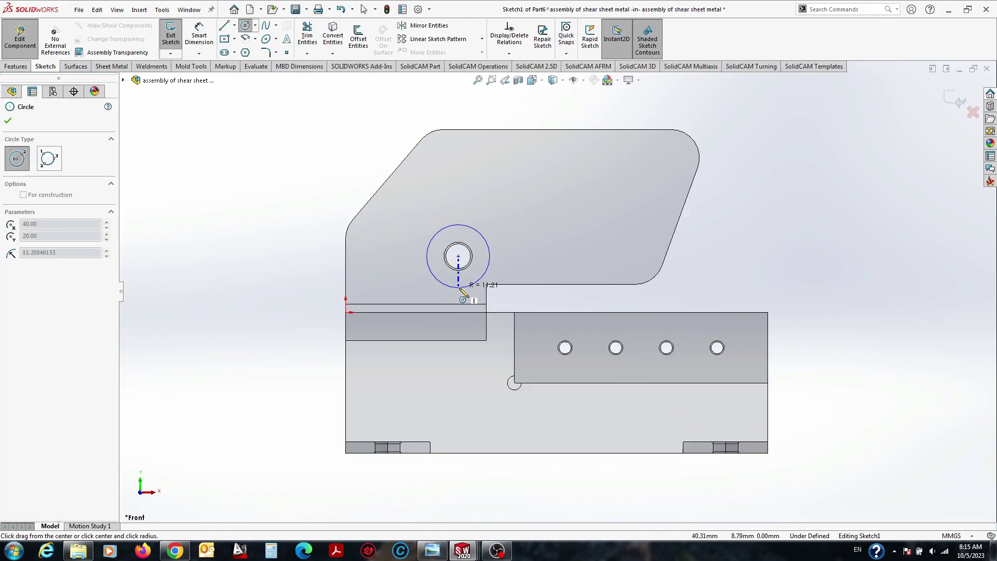
pyautogui.click(462, 286)
pyautogui.press('Escape')
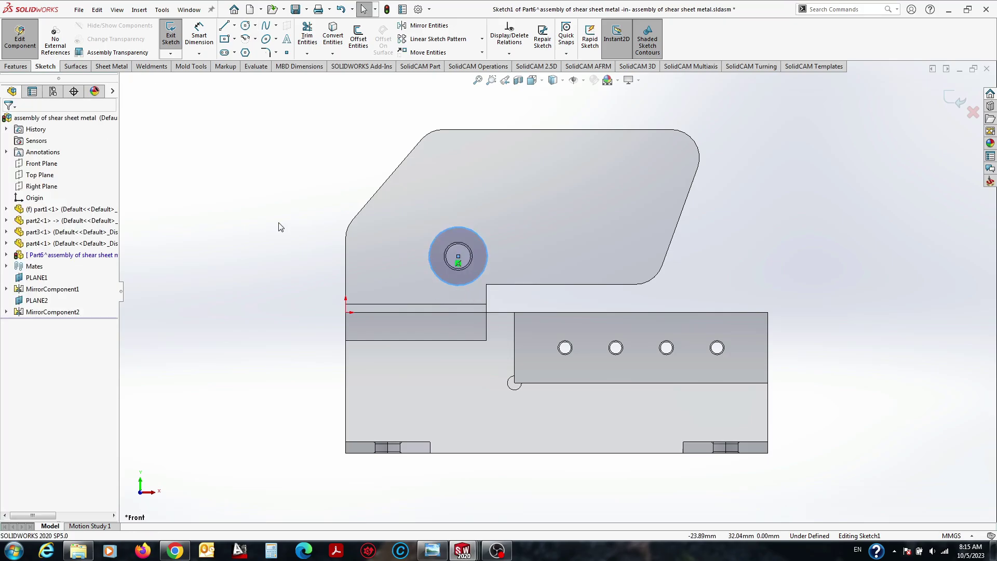
# Draw a line and tangent arcs from the circle's bottom to the plate corner.
pyautogui.click(433, 550)
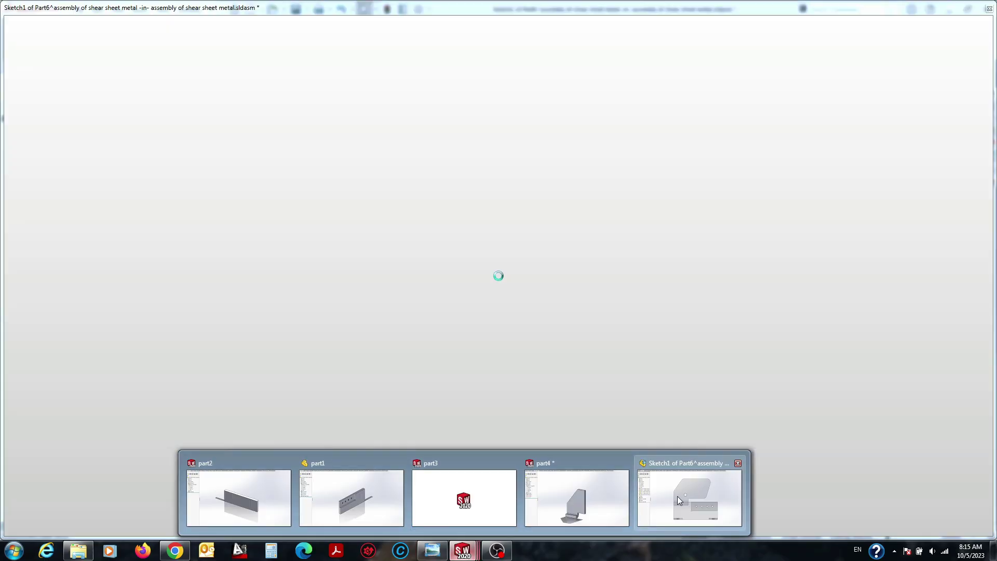
pyautogui.moveTo(463, 550)
pyautogui.click(677, 497)
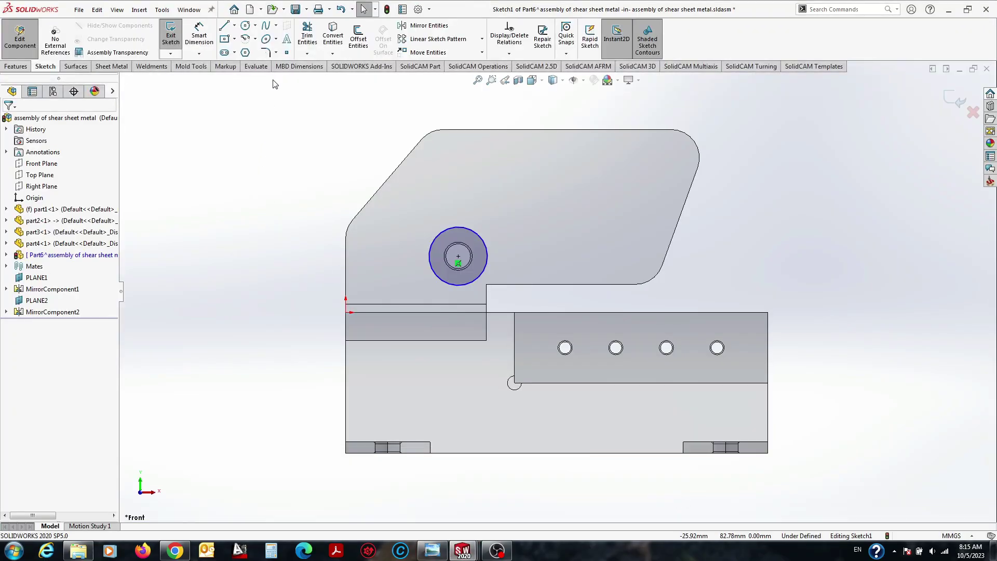
pyautogui.press('l')
pyautogui.click(455, 286)
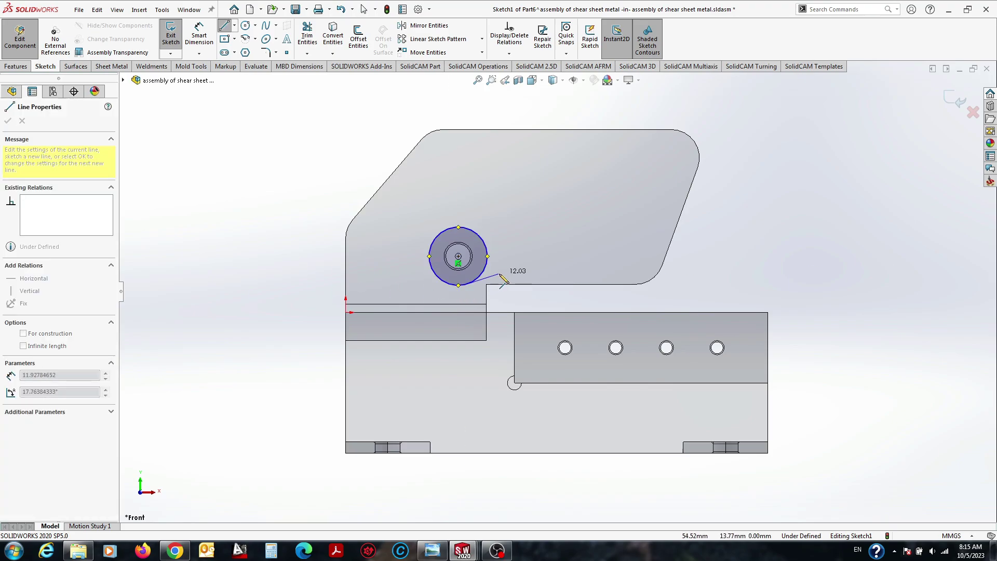
pyautogui.press('a')
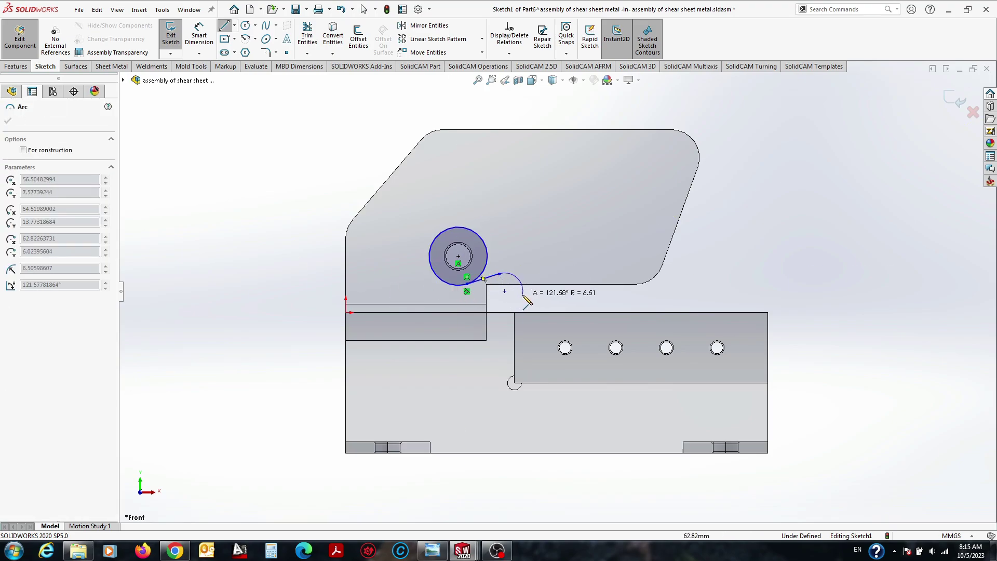
pyautogui.click(521, 295)
pyautogui.press('a')
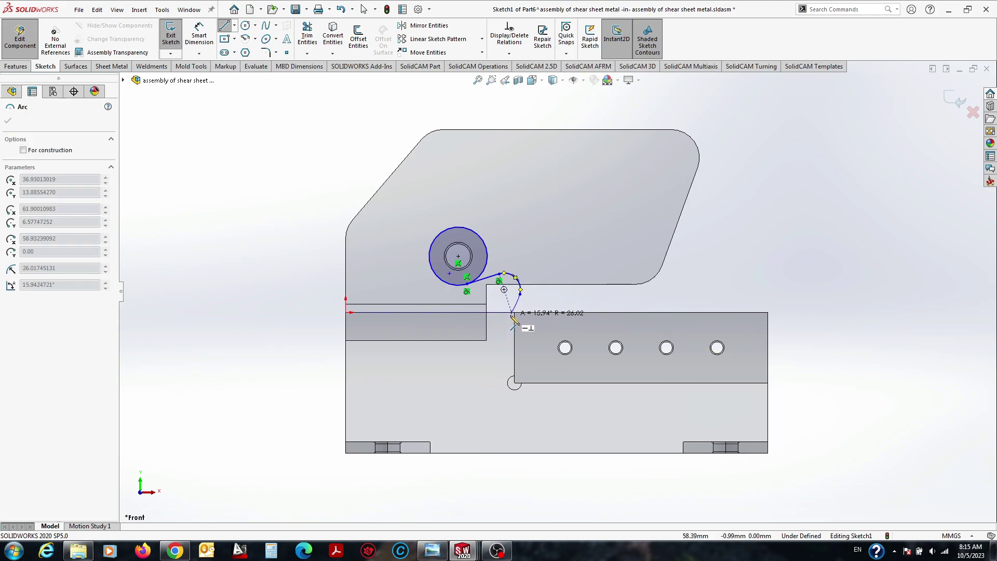
pyautogui.scroll(-3, 515, 319)
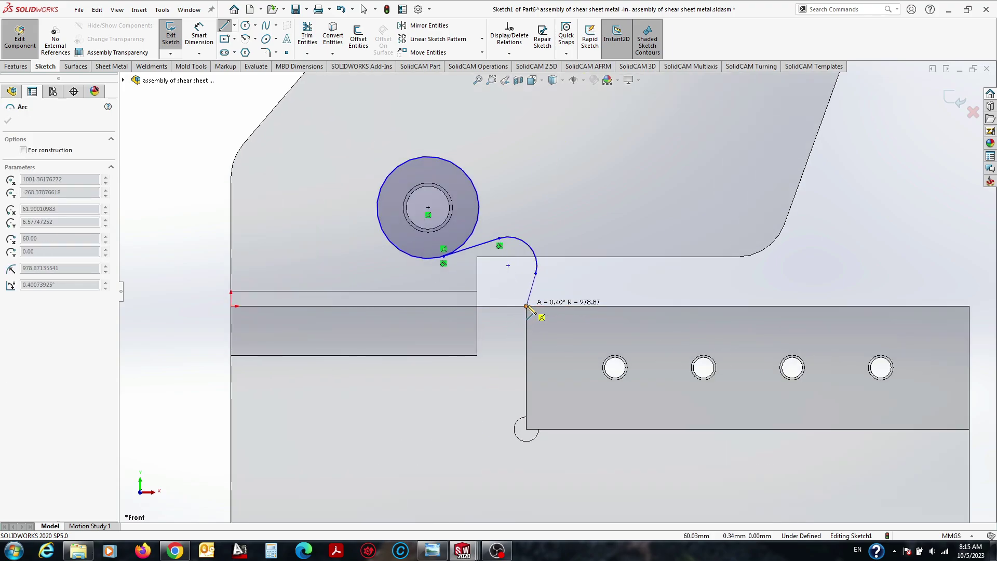
pyautogui.click(527, 307)
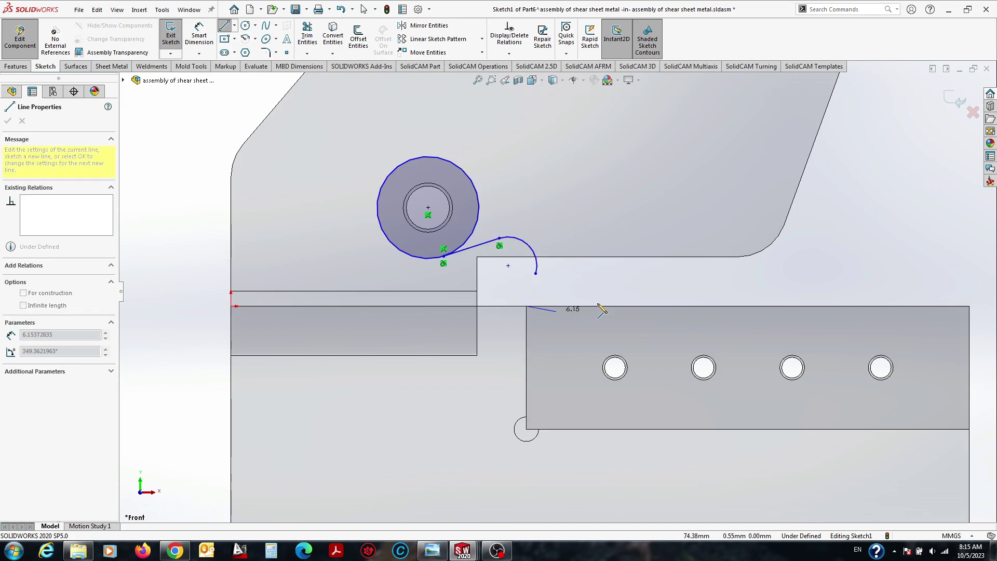
pyautogui.press('Escape')
# Add a line from the arc's end down toward the lower plate.
pyautogui.moveTo(567, 306); pyautogui.dragTo(530, 250, button='middle')
pyautogui.click(530, 251)
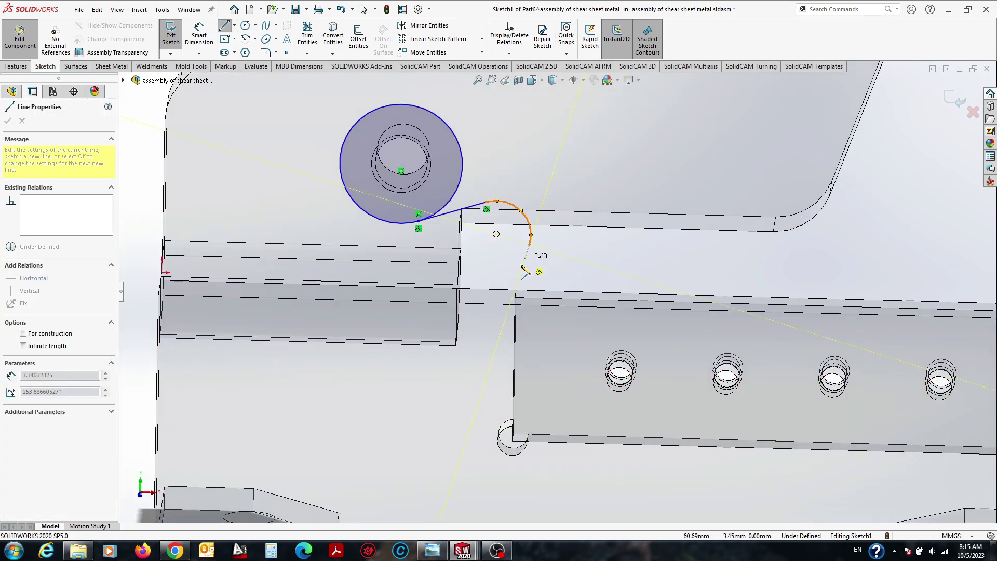
pyautogui.hotkey('ctrl', '8')
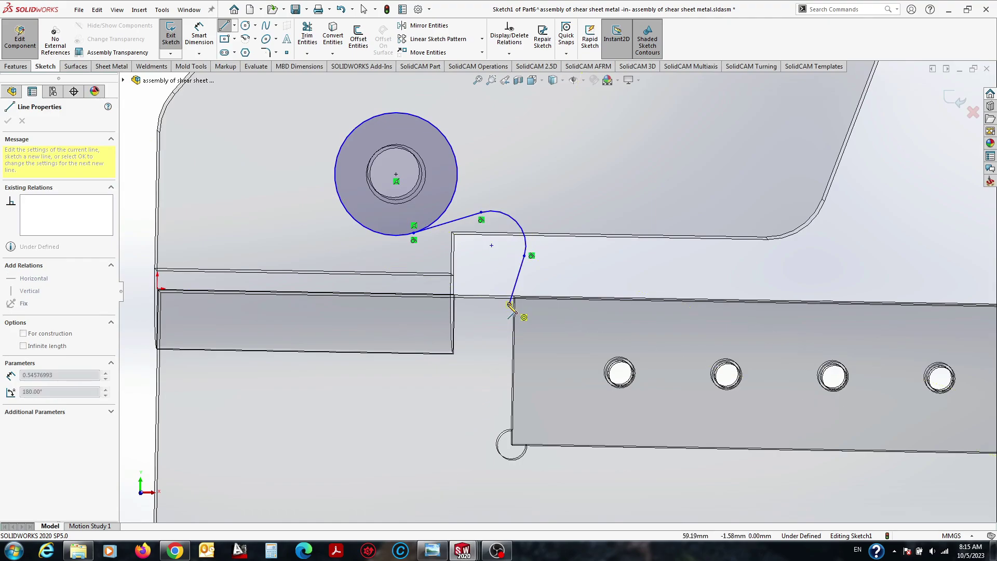
pyautogui.click(510, 304)
pyautogui.press('Escape')
pyautogui.press('Escape')
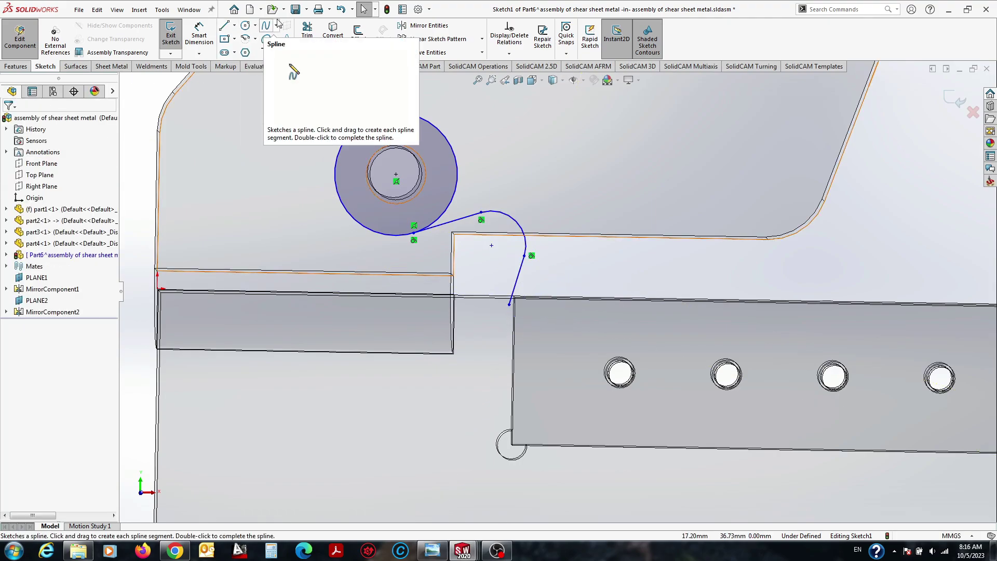
# Face the sketch plane and finish the long three-point arc of the blade's cutting edge.
pyautogui.hotkey('ctrl', '8')
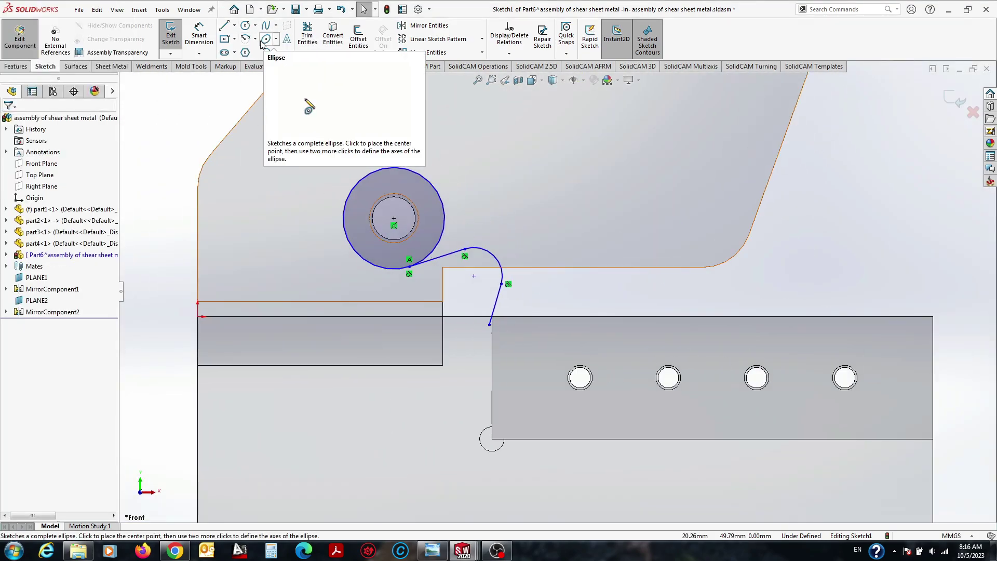
pyautogui.click(255, 39)
pyautogui.click(283, 76)
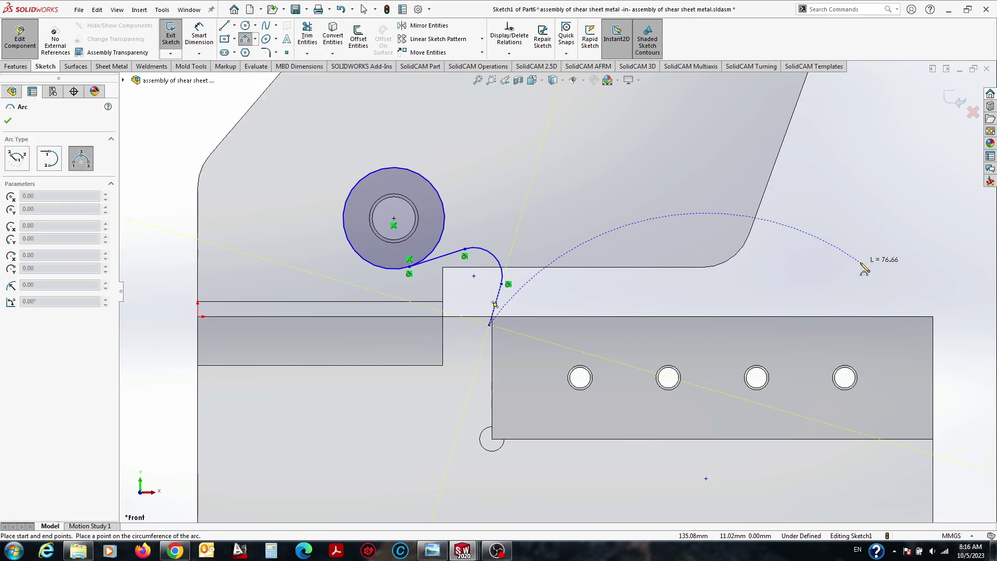
pyautogui.click(699, 314)
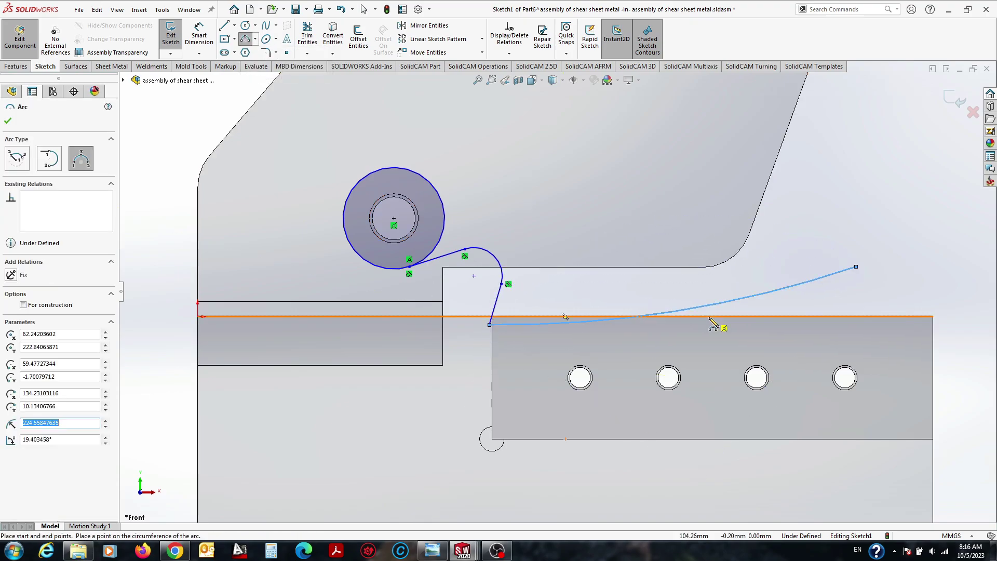
pyautogui.press('Escape')
# Compare against the hand-shear reference photo and raise the far end of the long curve.
pyautogui.click(433, 550)
pyautogui.click(433, 552)
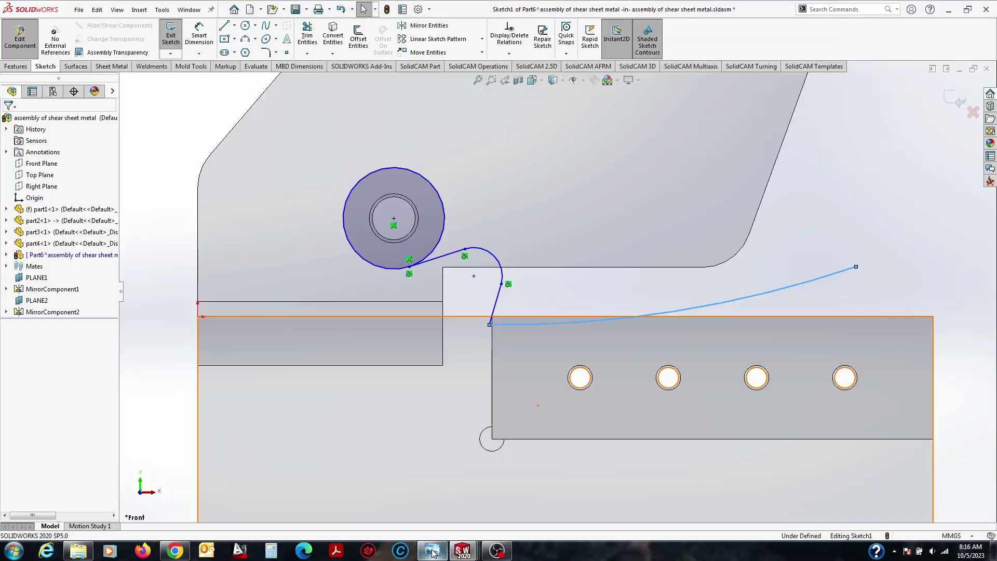
pyautogui.hotkey('alt', 'Tab')
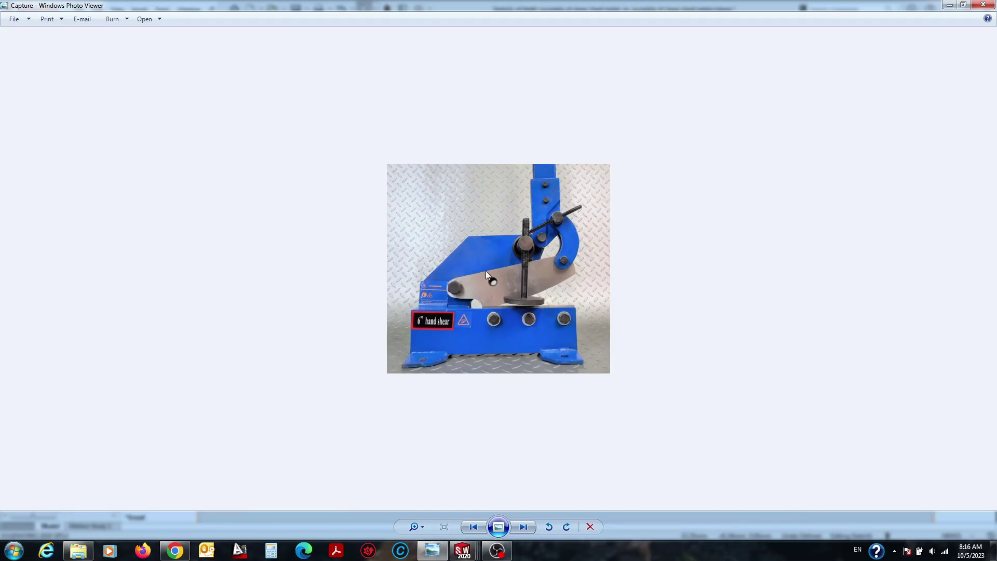
pyautogui.click(691, 496)
pyautogui.scroll(3, 672, 276)
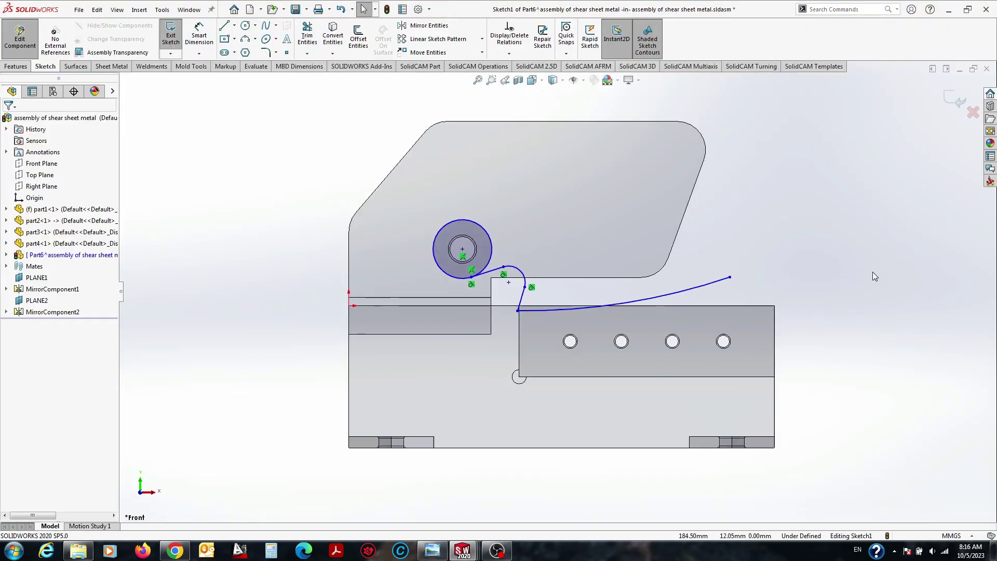
pyautogui.moveTo(671, 277); pyautogui.dragTo(694, 271)
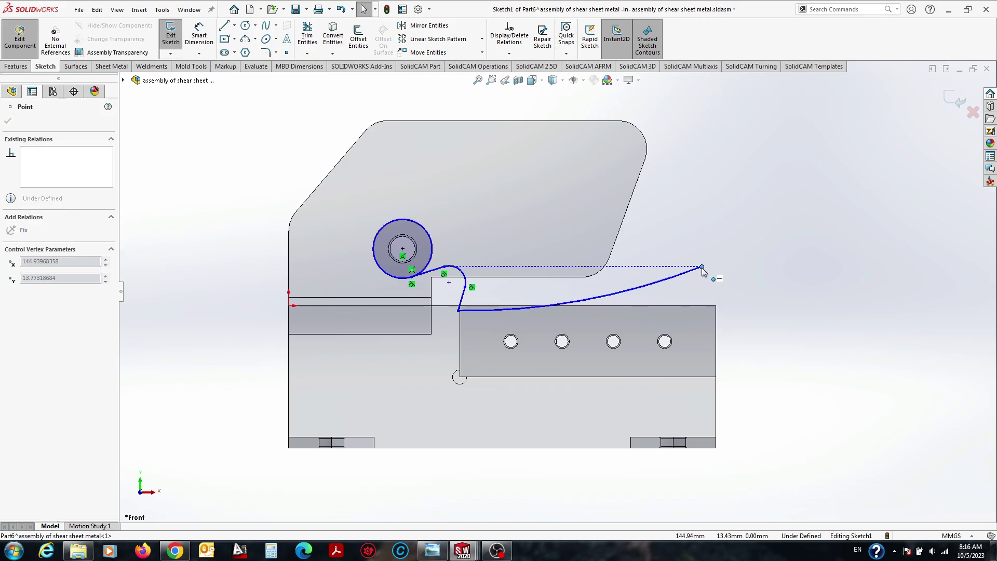
# Close the blade outline with a line from the curve's far end to the pivot circle.
pyautogui.press('l')
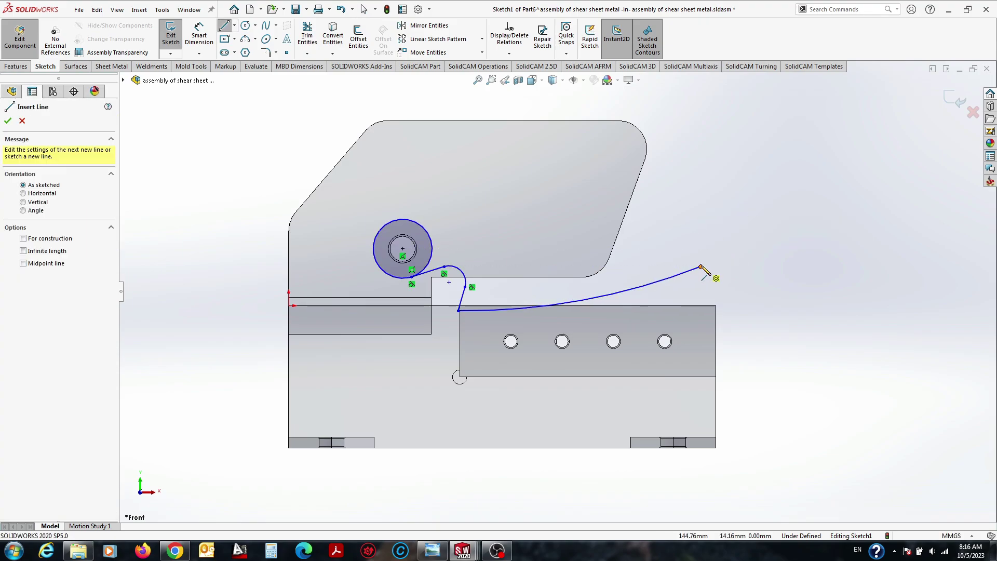
pyautogui.click(700, 267)
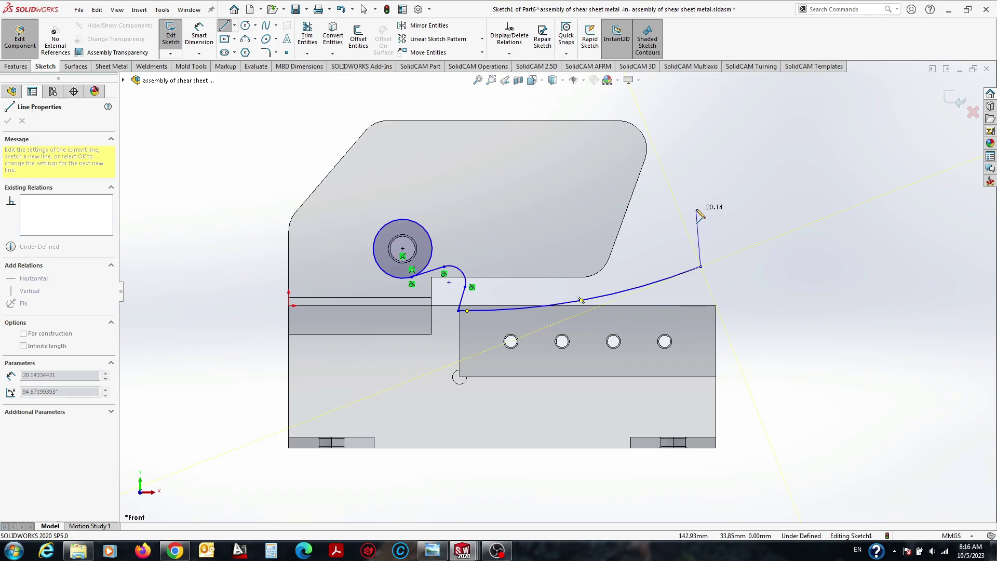
pyautogui.doubleClick(414, 222)
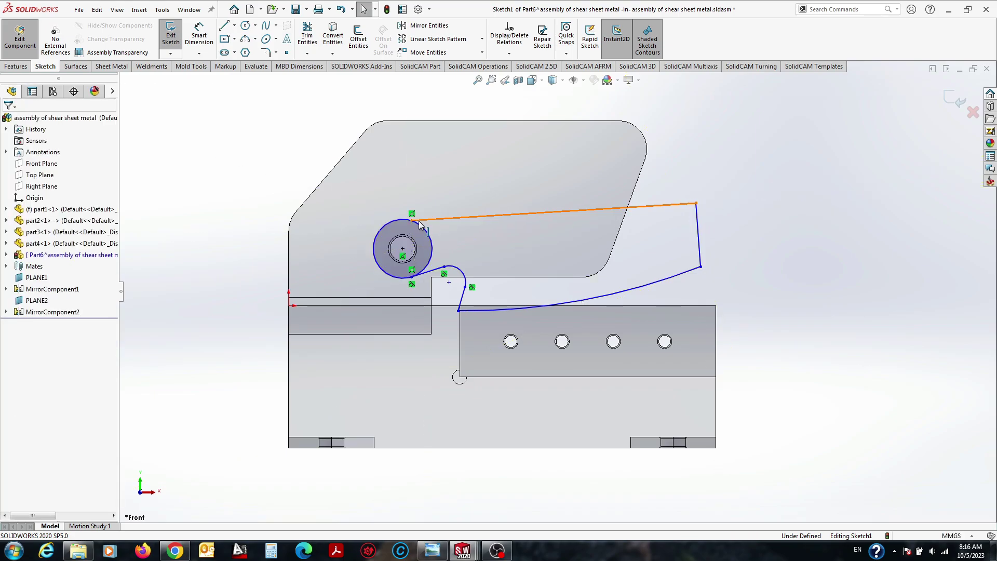
pyautogui.click(545, 210)
pyautogui.keyDown('ctrl'); pyautogui.click(424, 224); pyautogui.keyUp('ctrl')
pyautogui.click(262, 221)
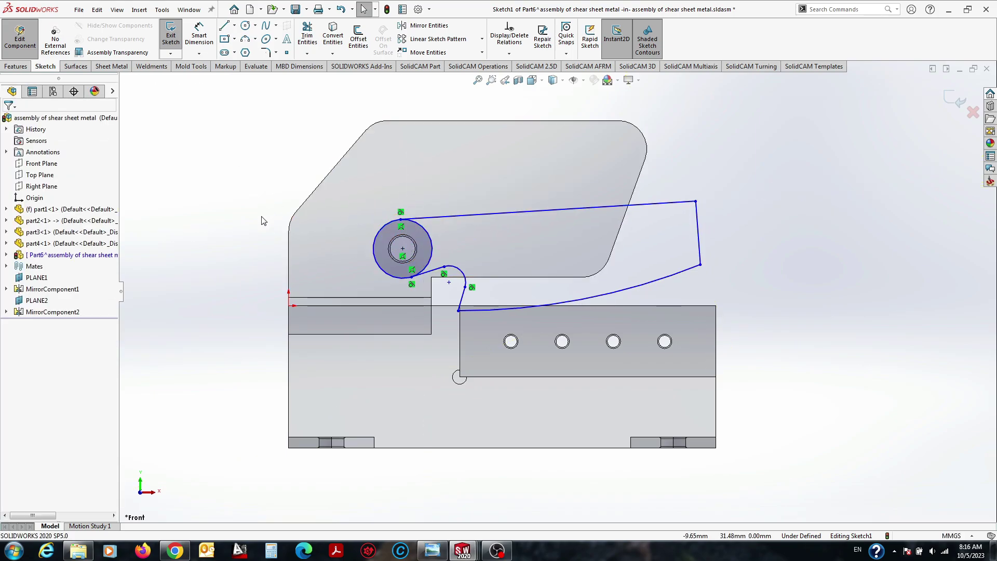
# Make the outline's lower right end point vertical with the side plate's corner.
pyautogui.click(431, 551)
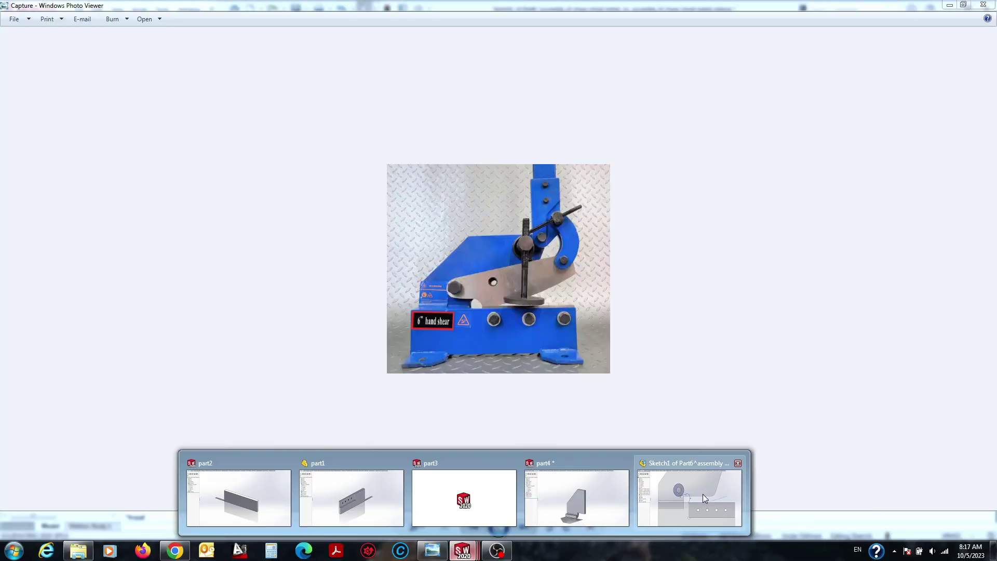
pyautogui.click(702, 494)
pyautogui.moveTo(717, 257); pyautogui.dragTo(714, 249)
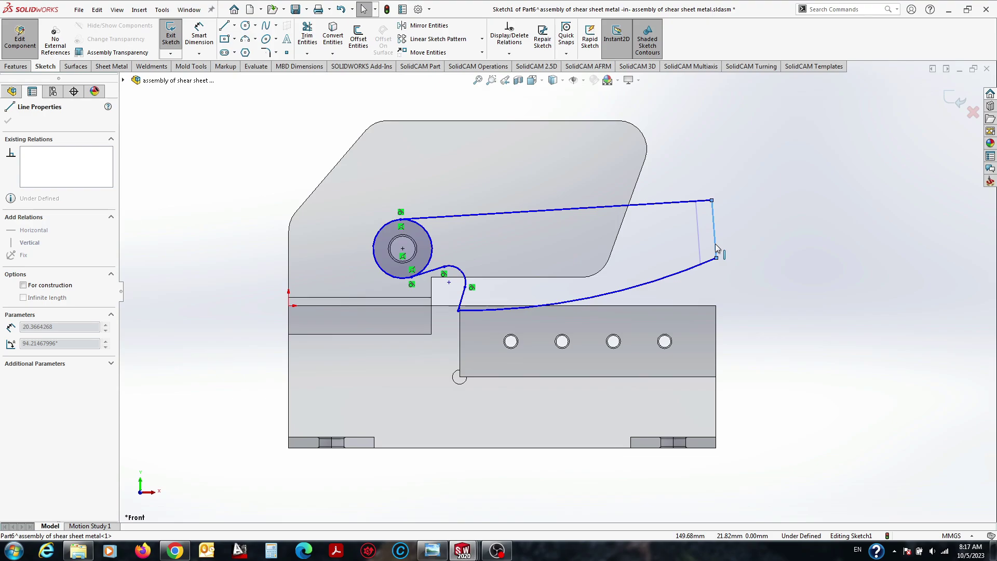
pyautogui.click(713, 244)
pyautogui.keyDown('ctrl'); pyautogui.click(715, 306); pyautogui.keyUp('ctrl')
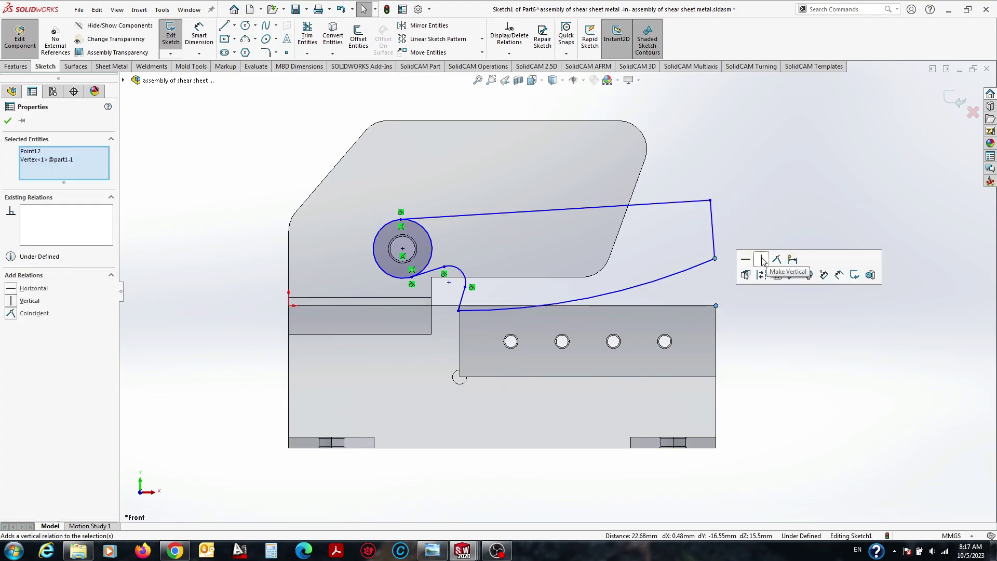
pyautogui.click(761, 259)
# Dimension the pivot circle Ø20 and the tangent line 11 long and 3.5 high.
pyautogui.click(374, 251)
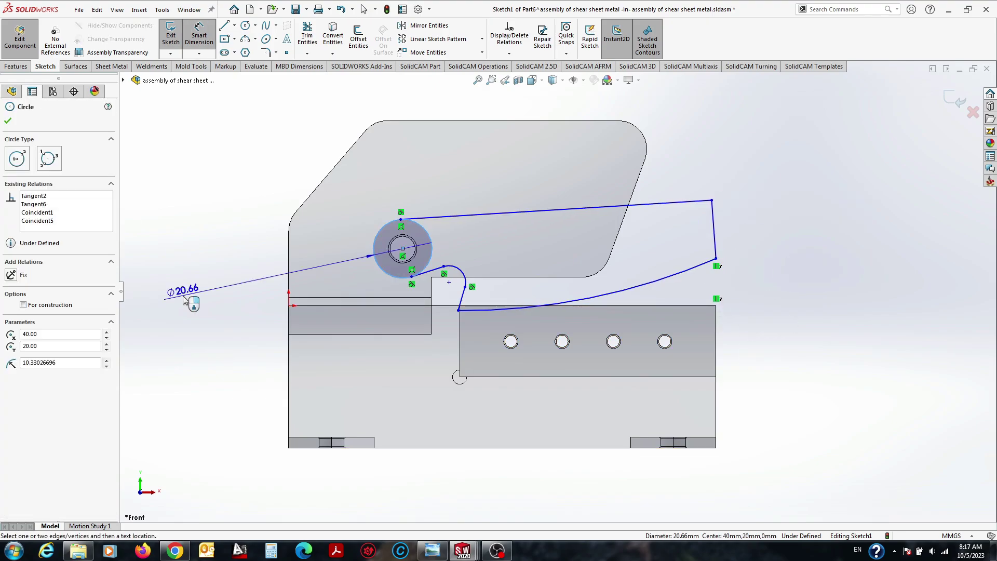
pyautogui.click(185, 288)
pyautogui.press('Return')
pyautogui.scroll(-2, 355, 266)
pyautogui.click(459, 273)
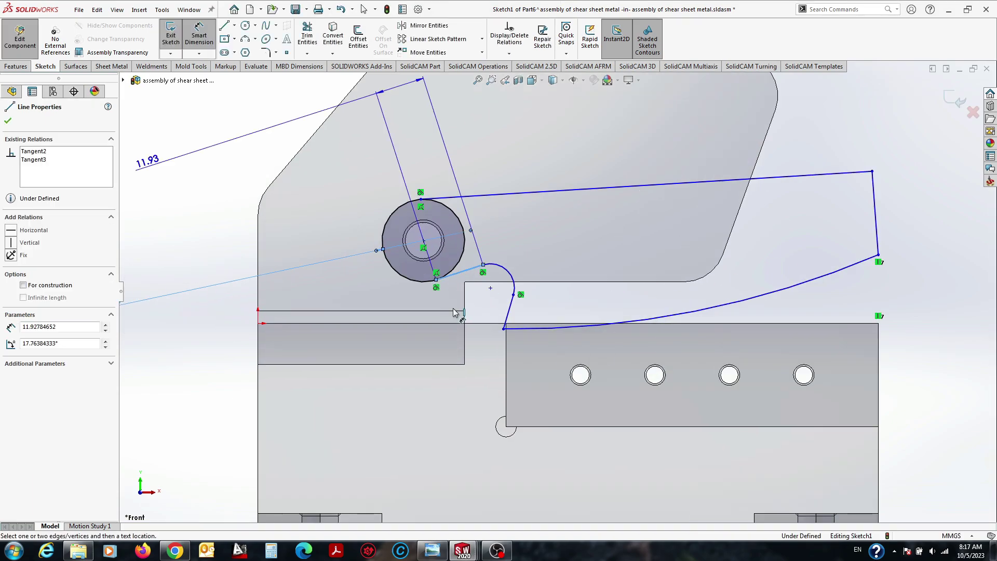
pyautogui.click(440, 338)
pyautogui.write('11.00mm')
pyautogui.press('Return')
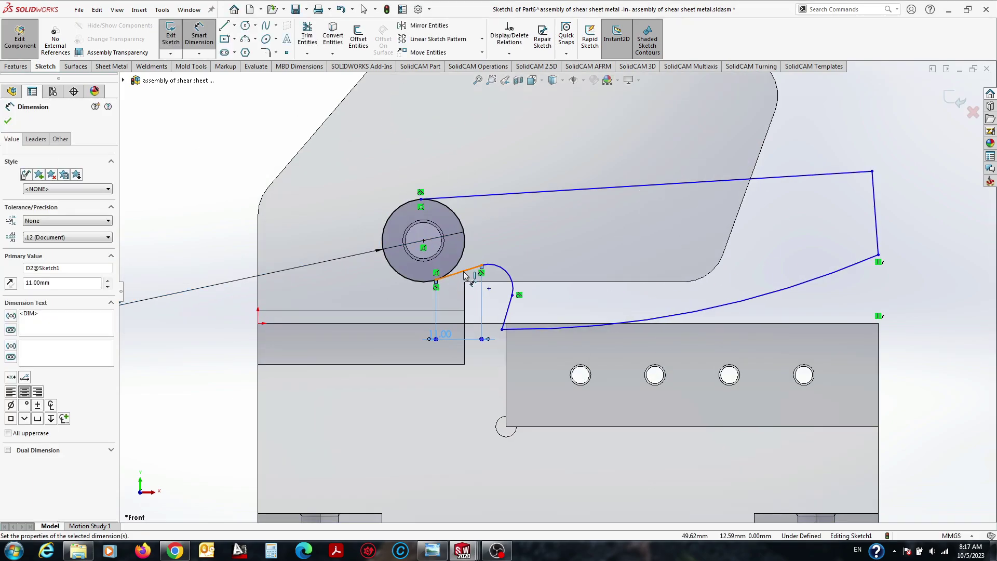
pyautogui.click(459, 273)
pyautogui.click(232, 281)
pyautogui.write('3.5')
pyautogui.press('Return')
# Dimension the notch arc R5.8 and the slanted line 8.3 high by 2.5 wide.
pyautogui.click(506, 272)
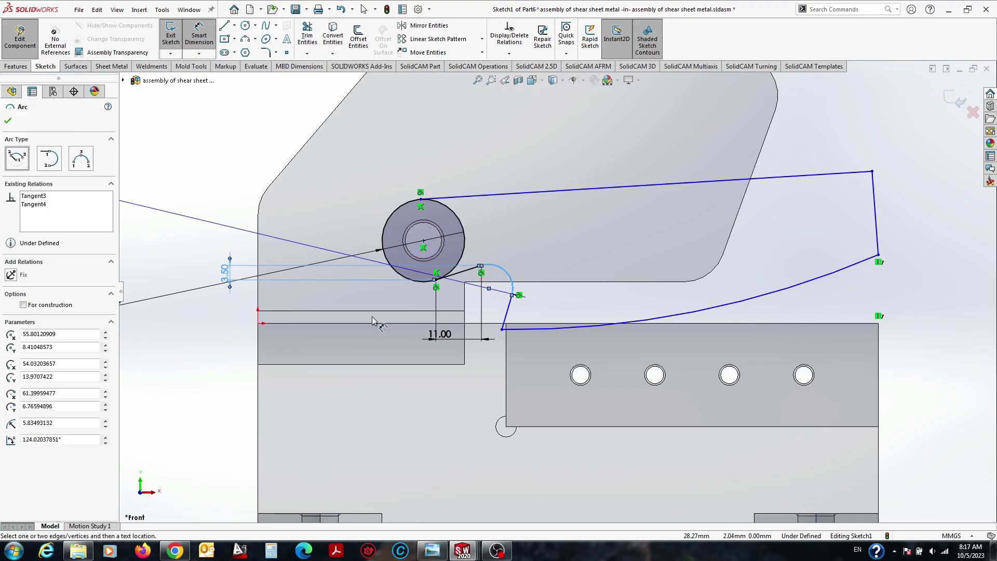
pyautogui.click(216, 355)
pyautogui.write('5.8')
pyautogui.press('Return')
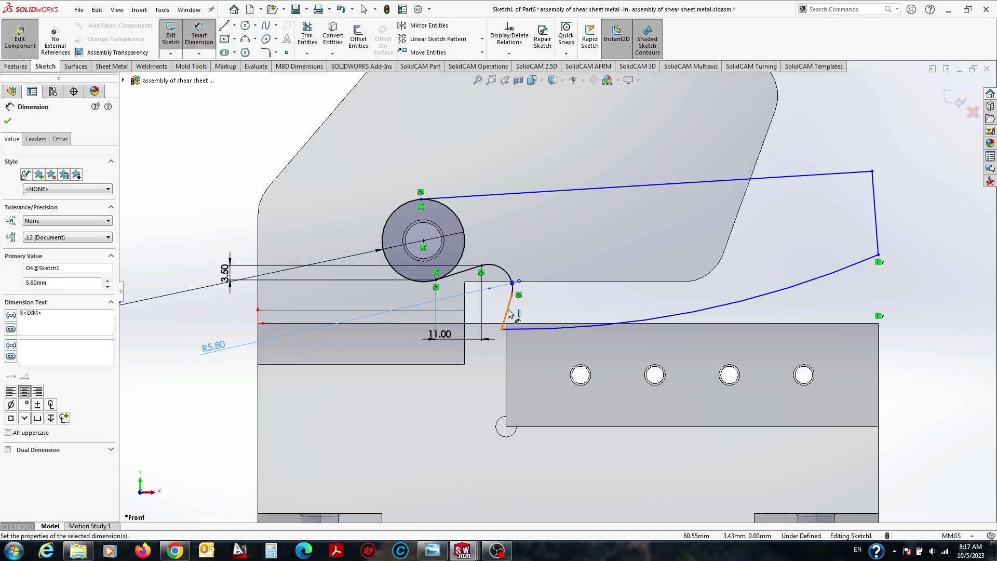
pyautogui.click(509, 313)
pyautogui.click(161, 312)
pyautogui.write('8.3')
pyautogui.press('Return')
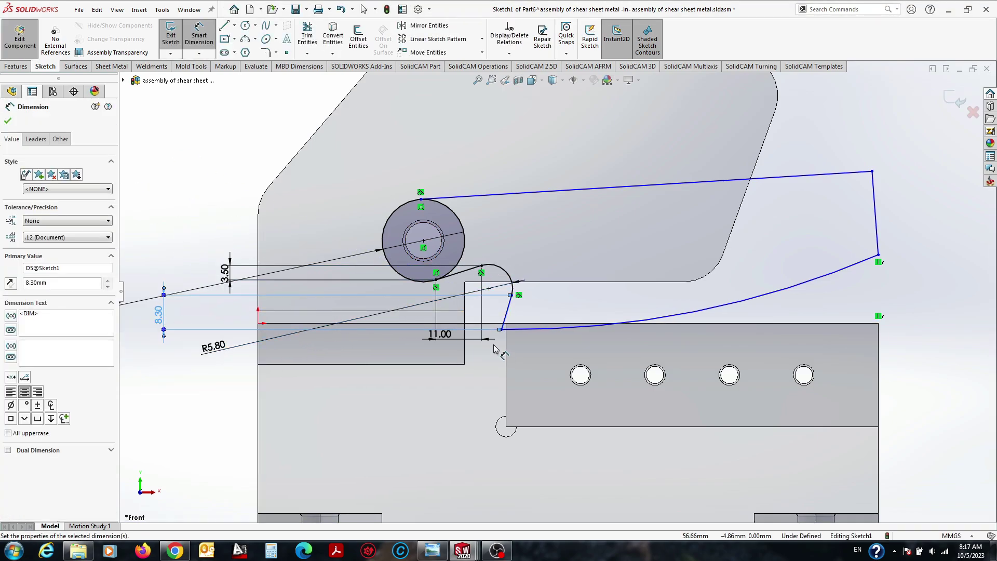
pyautogui.click(505, 312)
pyautogui.click(507, 463)
pyautogui.write('2.5')
pyautogui.press('Return')
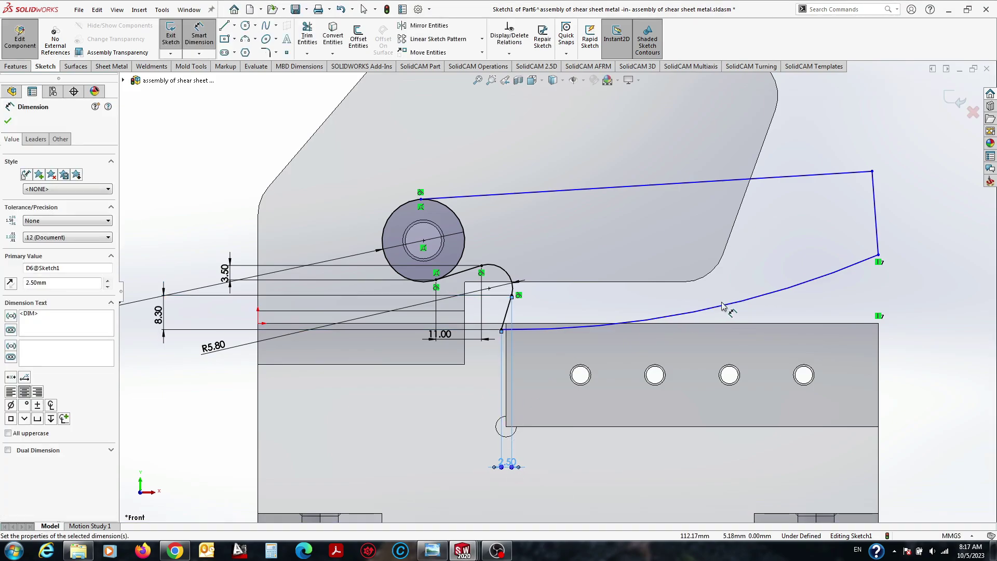
# Give the long cutting-edge arc an R225 radius and delete the unwanted 91.16 dimension.
pyautogui.scroll(2, 722, 306)
pyautogui.click(613, 268)
pyautogui.click(557, 503)
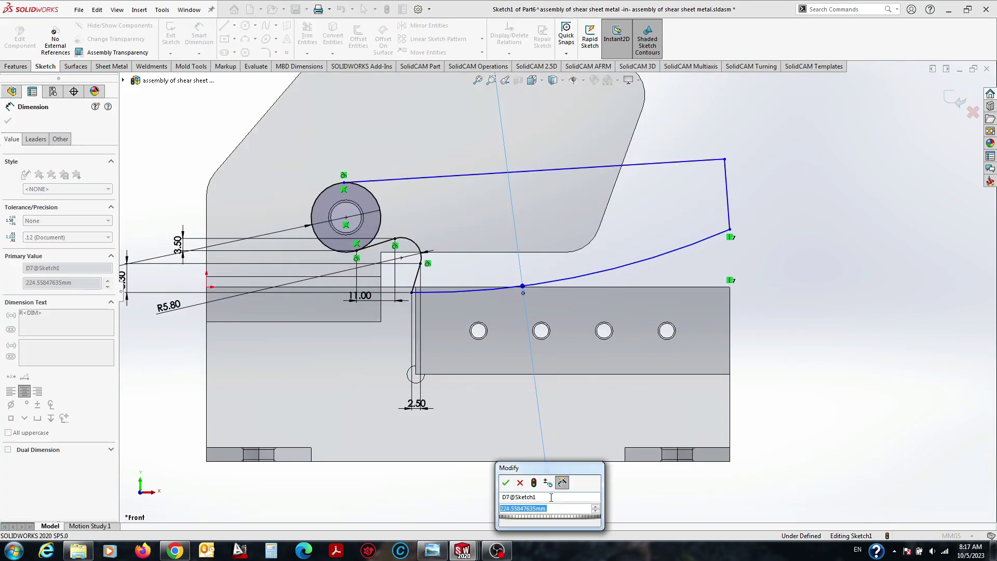
pyautogui.write('25')
pyautogui.press('Return')
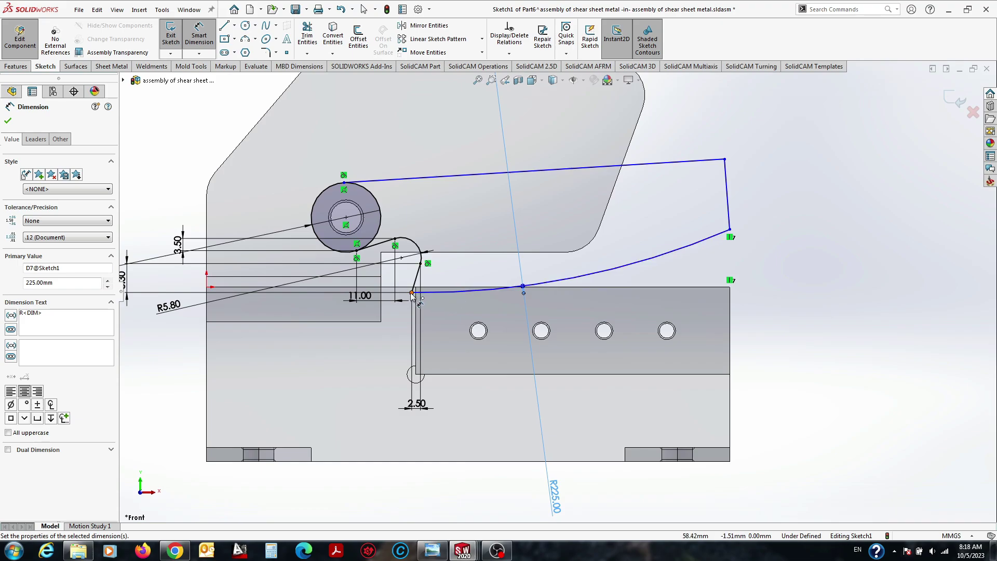
pyautogui.click(729, 280)
pyautogui.scroll(2, 675, 483)
pyautogui.click(675, 483)
pyautogui.click(155, 50)
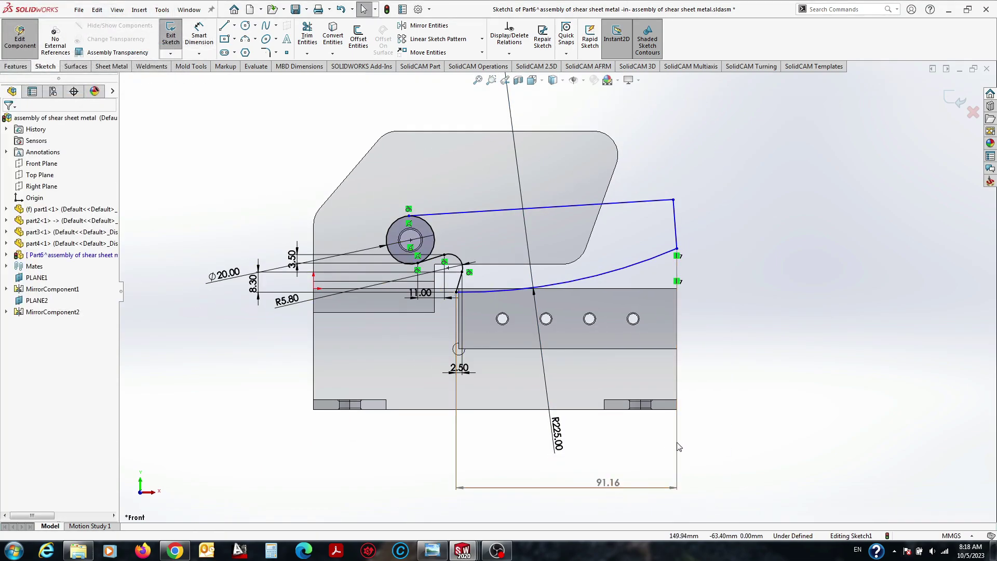
pyautogui.click(610, 483)
pyautogui.press('Delete')
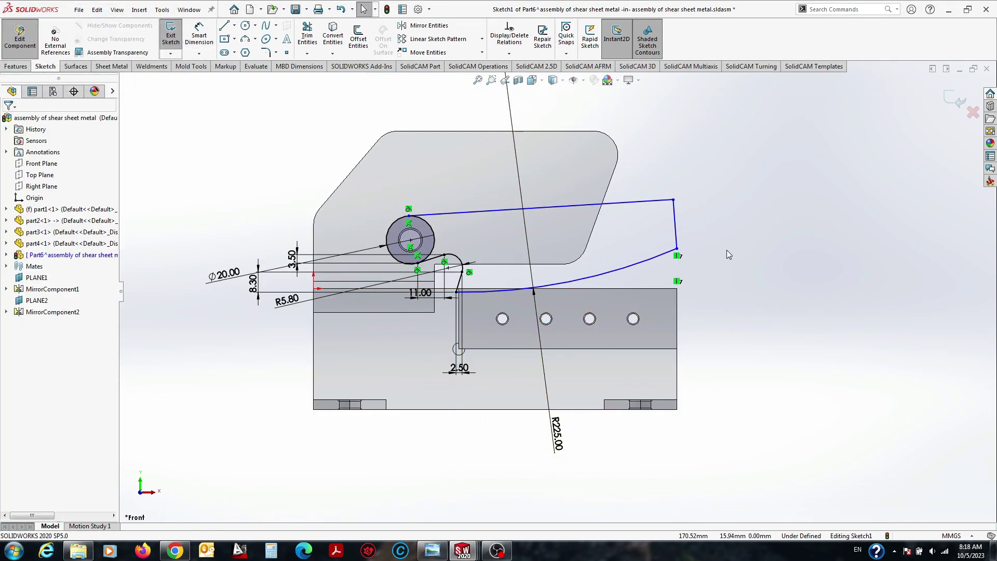
# Add the 109 top width, 20 right-edge height and 1.6 offset dimensions.
pyautogui.click(660, 200)
pyautogui.click(633, 104)
pyautogui.write('109')
pyautogui.press('Return')
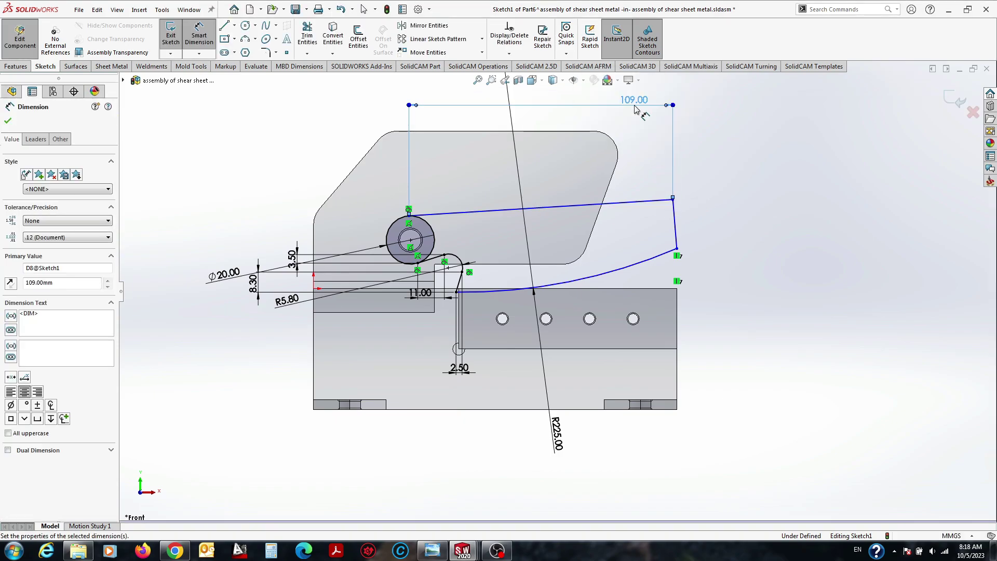
pyautogui.click(823, 238)
pyautogui.write('20.20993747')
pyautogui.press('Return')
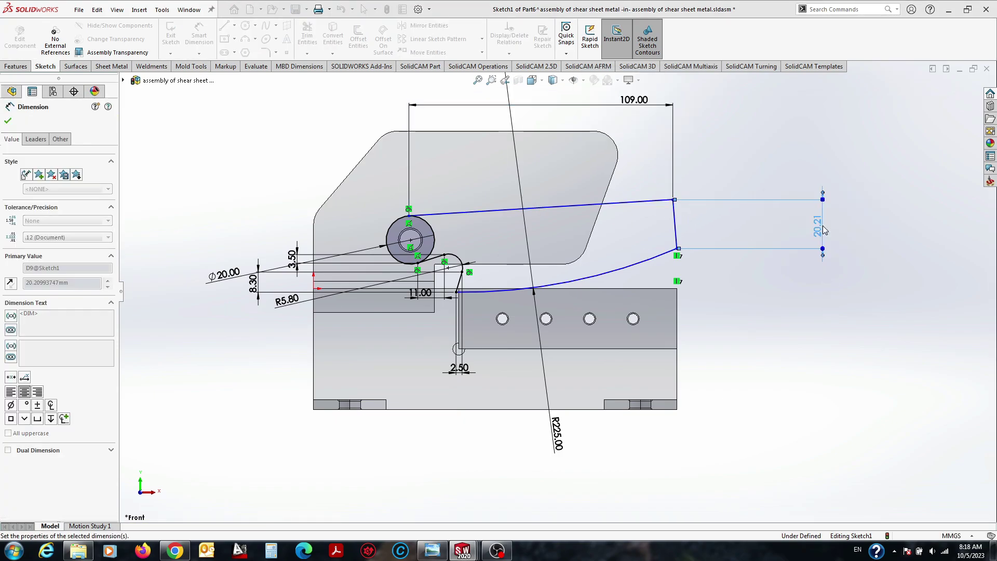
pyautogui.click(624, 247)
pyautogui.click(625, 181)
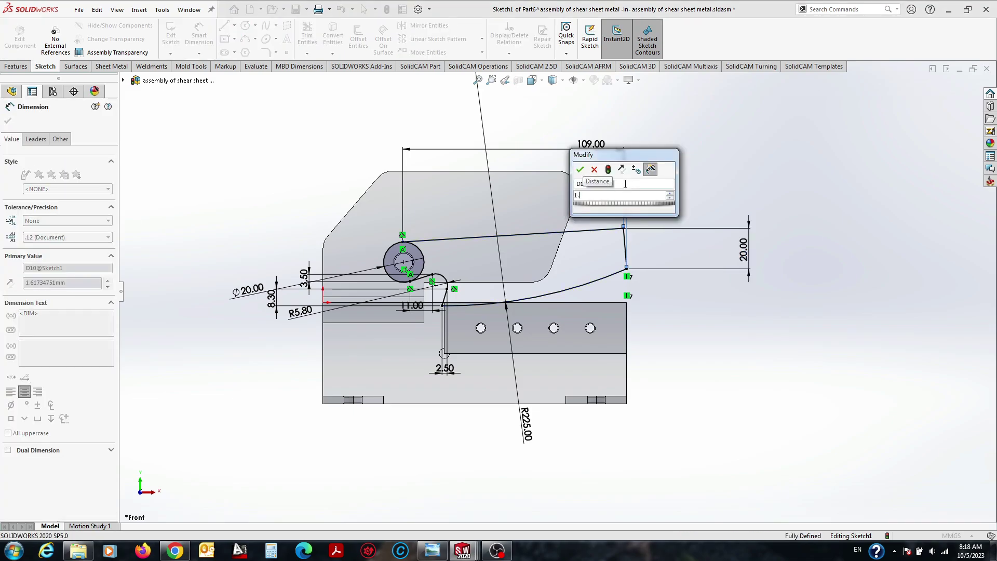
pyautogui.press('Return')
pyautogui.press('Escape')
# Trim away the pivot circle's right arc and view the profile at an angle.
pyautogui.scroll(-5, 431, 257)
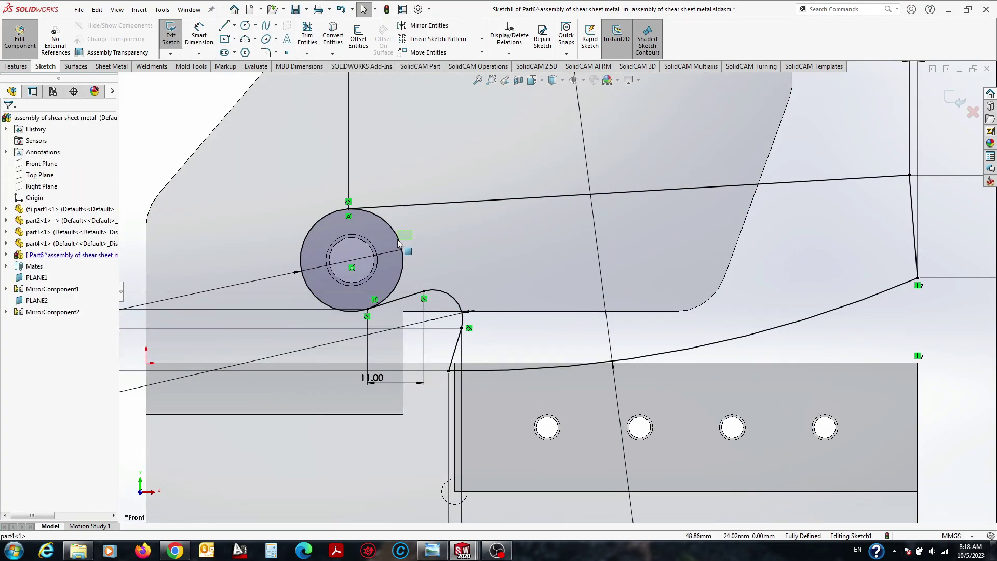
pyautogui.press('t')
pyautogui.click(401, 248)
pyautogui.press('Escape')
pyautogui.scroll(3, 680, 286)
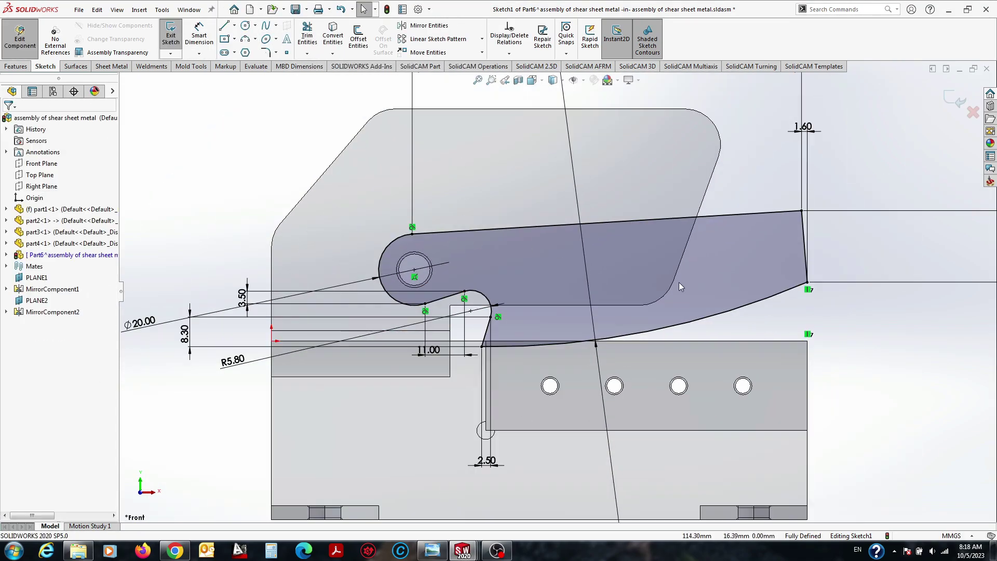
pyautogui.moveTo(679, 283); pyautogui.dragTo(614, 306, button='middle')
pyautogui.click(20, 67)
# Extrude the blade profile into a solid, then resume editing the blade in context.
pyautogui.click(176, 36)
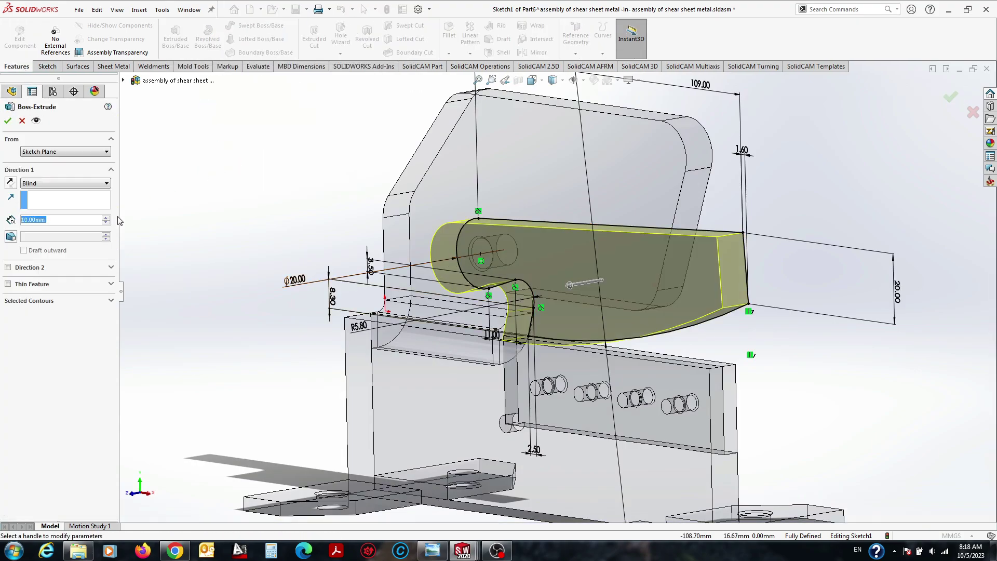
pyautogui.press('Return')
pyautogui.moveTo(285, 216)
pyautogui.mouseDown(button='middle')
pyautogui.moveTo(407, 275)
pyautogui.moveTo(482, 270)
pyautogui.mouseUp(button='middle')
pyautogui.click(19, 36)
pyautogui.moveTo(395, 208)
pyautogui.mouseDown(button='middle')
pyautogui.moveTo(507, 288)
pyautogui.moveTo(584, 308)
pyautogui.moveTo(490, 297)
pyautogui.moveTo(727, 224)
pyautogui.mouseUp(button='middle')
pyautogui.click(734, 223)
pyautogui.click(831, 182)
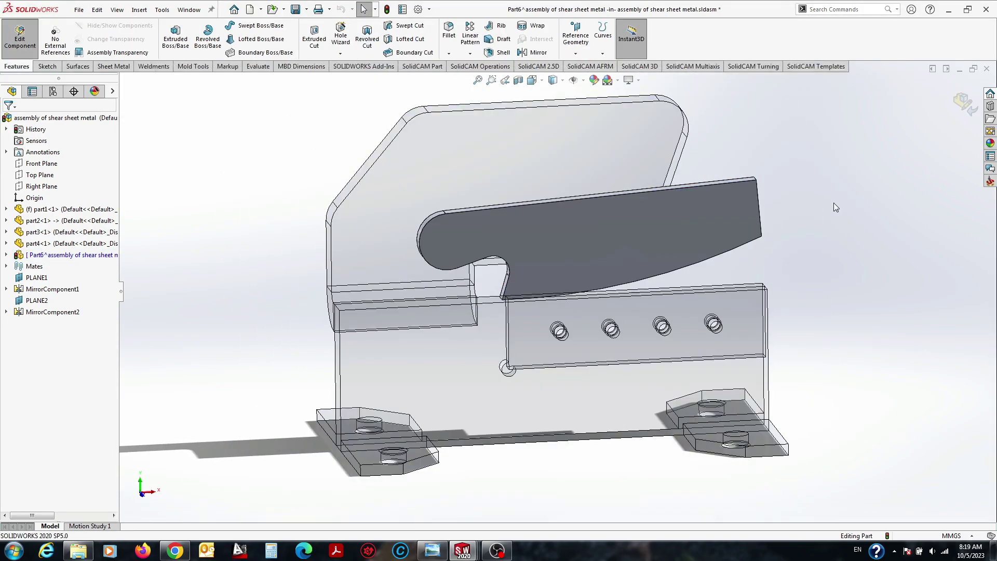
pyautogui.moveTo(834, 202)
pyautogui.mouseDown(button='middle')
pyautogui.moveTo(677, 221)
pyautogui.moveTo(685, 289)
pyautogui.mouseUp(button='middle')
pyautogui.scroll(-5, 593, 283)
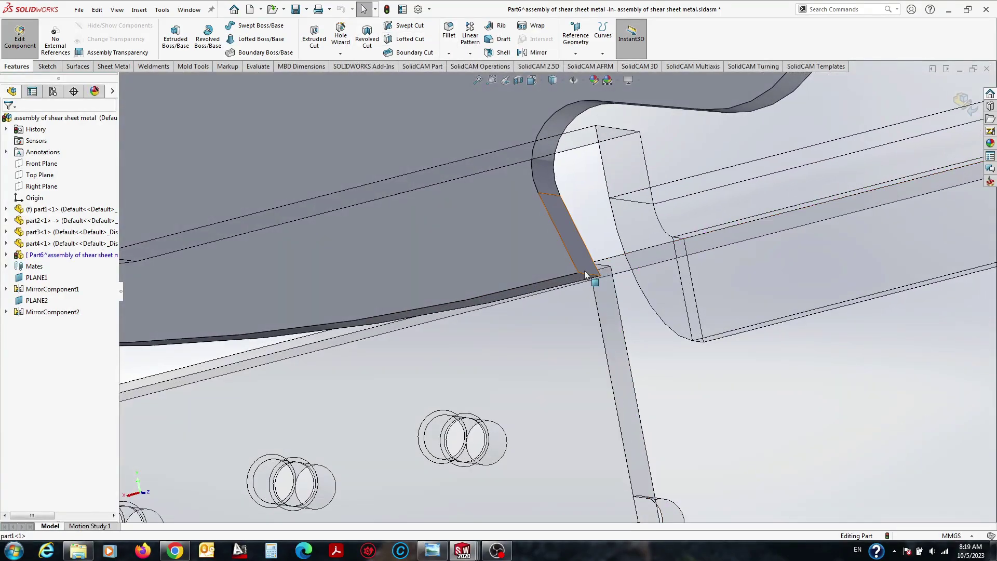
# Fillet two edges at the blade's notch with a 3 mm radius.
pyautogui.click(593, 281)
pyautogui.scroll(5, 593, 283)
pyautogui.click(448, 31)
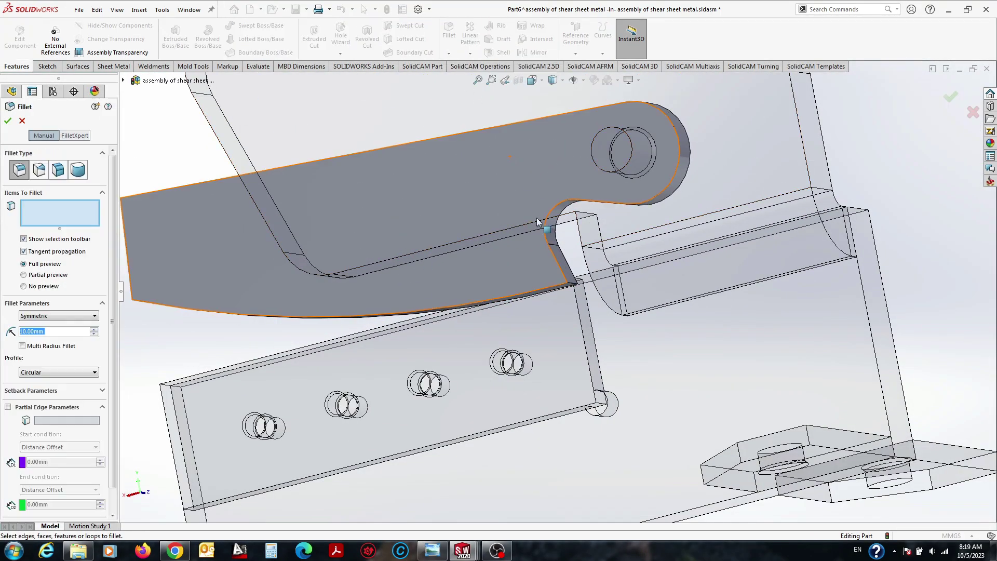
pyautogui.click(569, 282)
pyautogui.write('3')
pyautogui.press('Return')
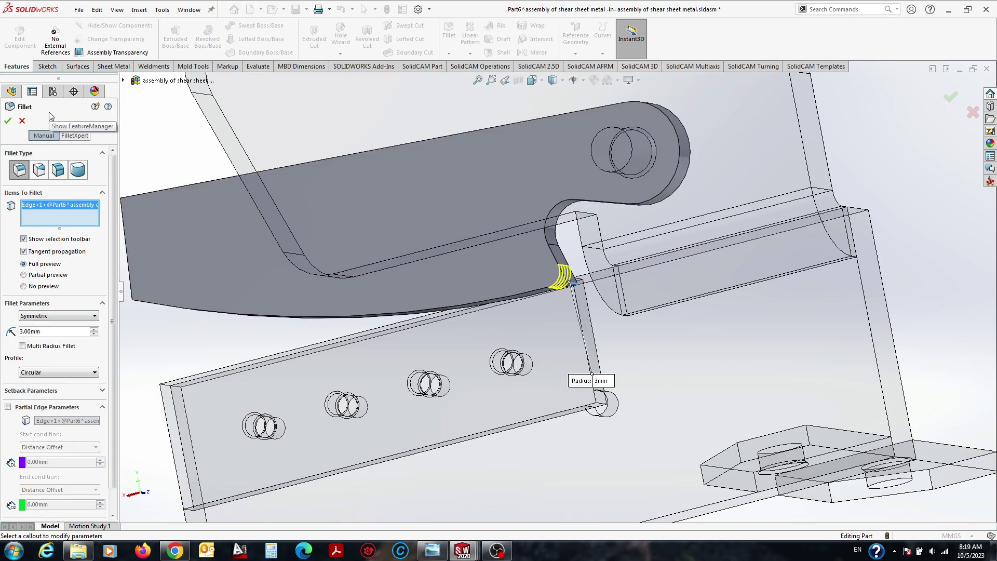
pyautogui.hotkey('ctrl', '8')
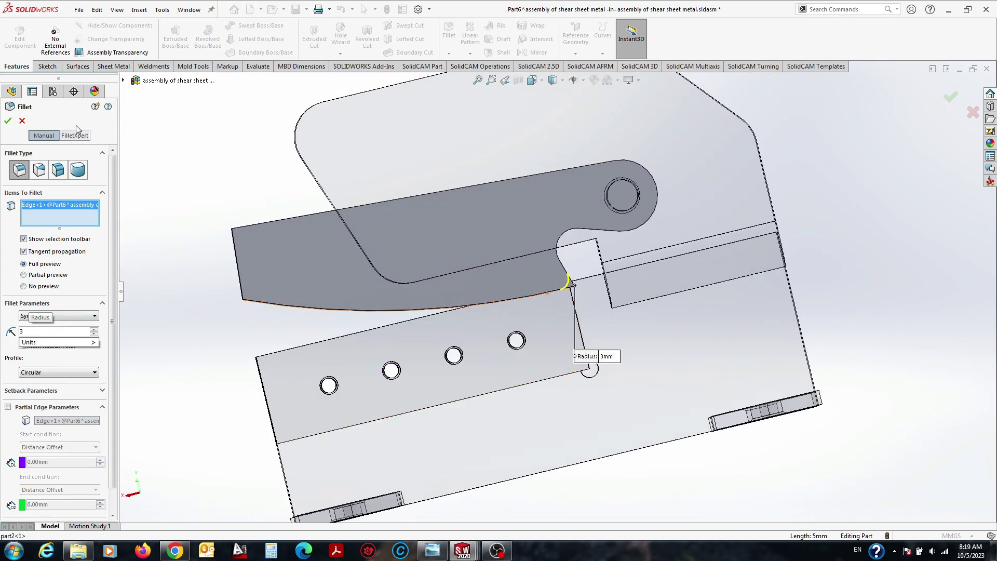
pyautogui.write('2')
pyautogui.moveTo(270, 306)
pyautogui.mouseDown(button='middle')
pyautogui.moveTo(250, 207)
pyautogui.moveTo(459, 300)
pyautogui.moveTo(363, 258)
pyautogui.mouseUp(button='middle')
pyautogui.click(250, 203)
pyautogui.press('Return')
# Cut the pivot circle Through All from a blade-face sketch and exit part editing.
pyautogui.click(362, 257)
pyautogui.click(442, 207)
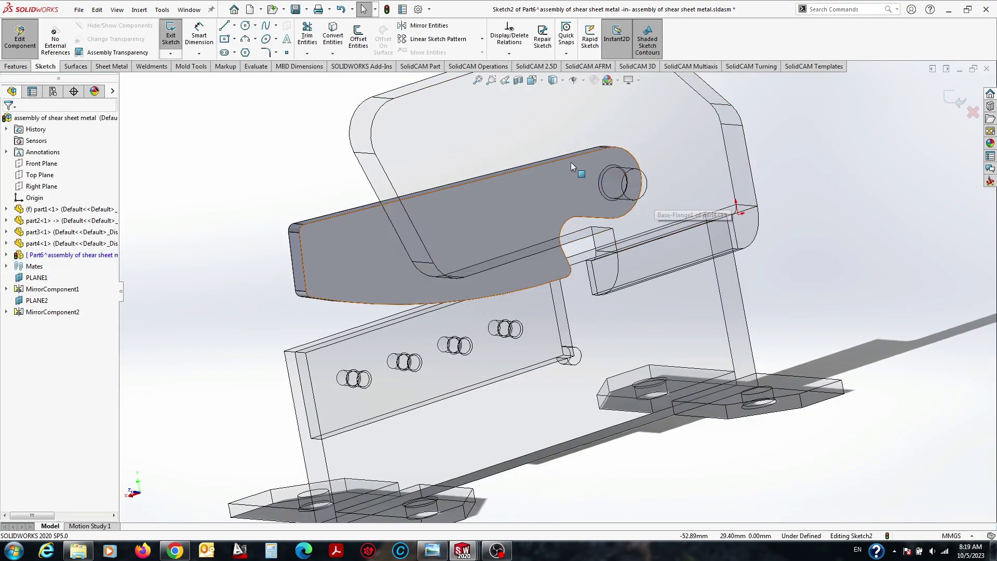
pyautogui.click(332, 54)
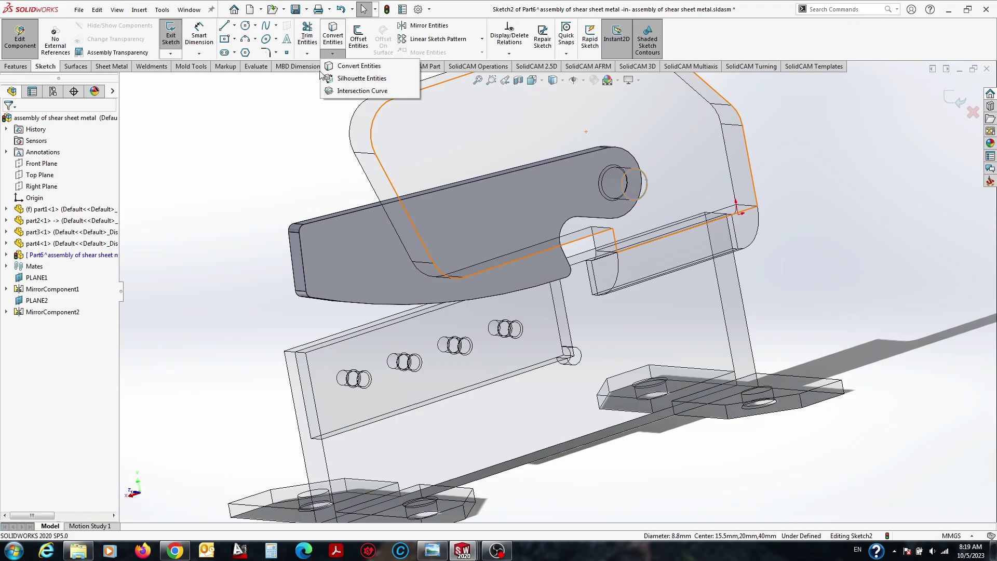
pyautogui.click(16, 66)
pyautogui.click(314, 39)
pyautogui.click(65, 183)
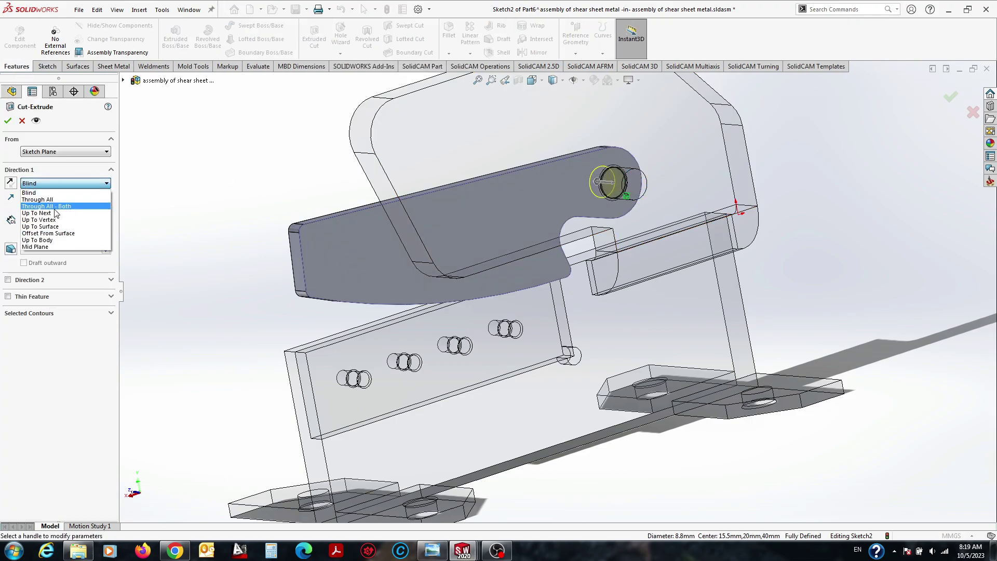
pyautogui.click(47, 206)
pyautogui.click(7, 121)
pyautogui.click(20, 36)
pyautogui.moveTo(571, 260)
pyautogui.mouseDown(button='middle')
pyautogui.moveTo(650, 220)
pyautogui.moveTo(545, 228)
pyautogui.mouseUp(button='middle')
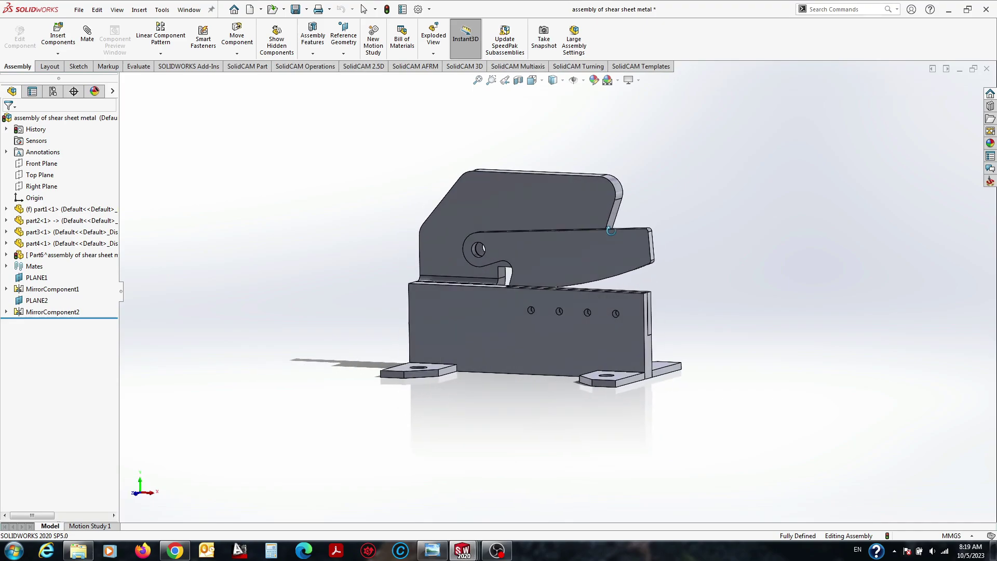
pyautogui.click(433, 549)
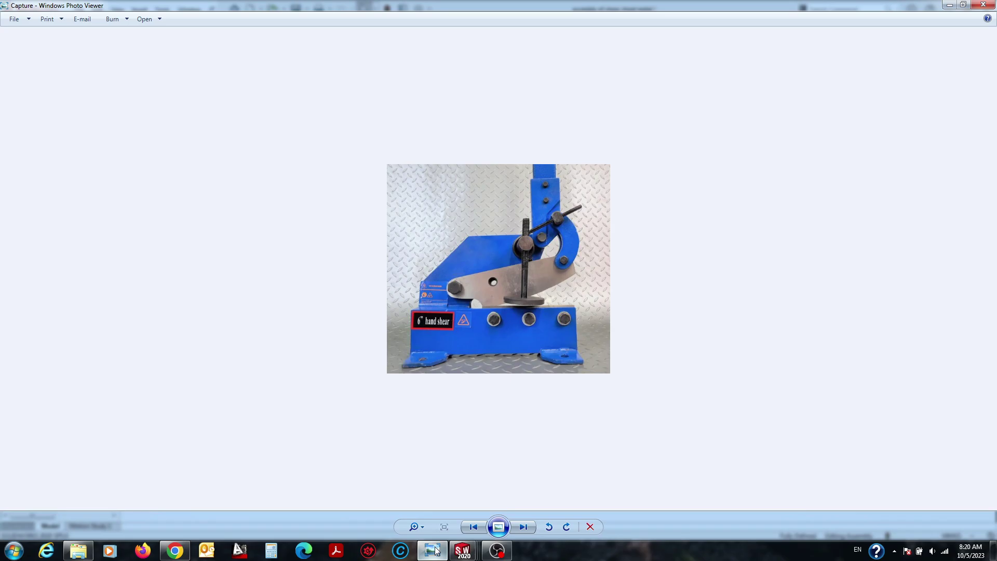
pyautogui.click(435, 551)
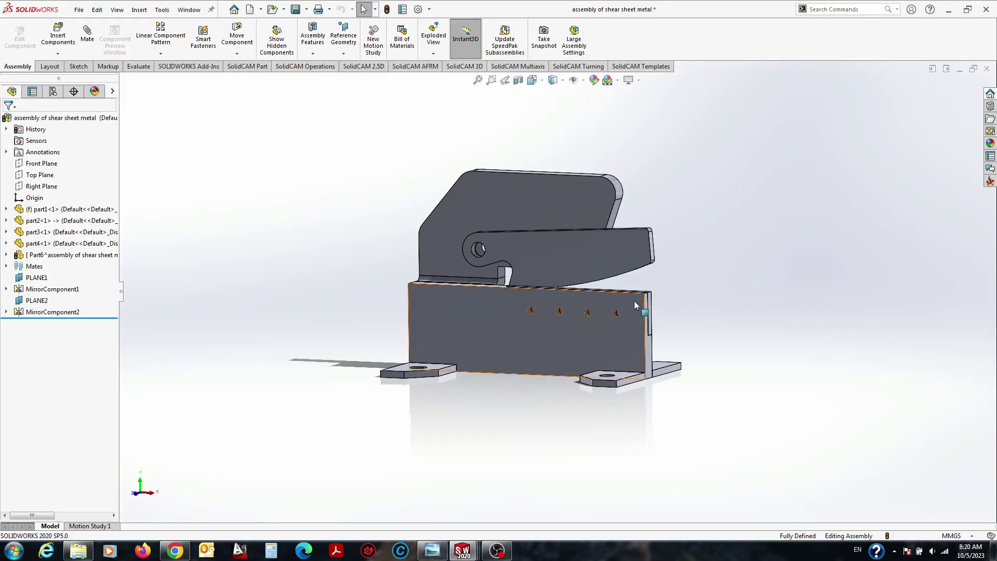
pyautogui.scroll(-3, 634, 301)
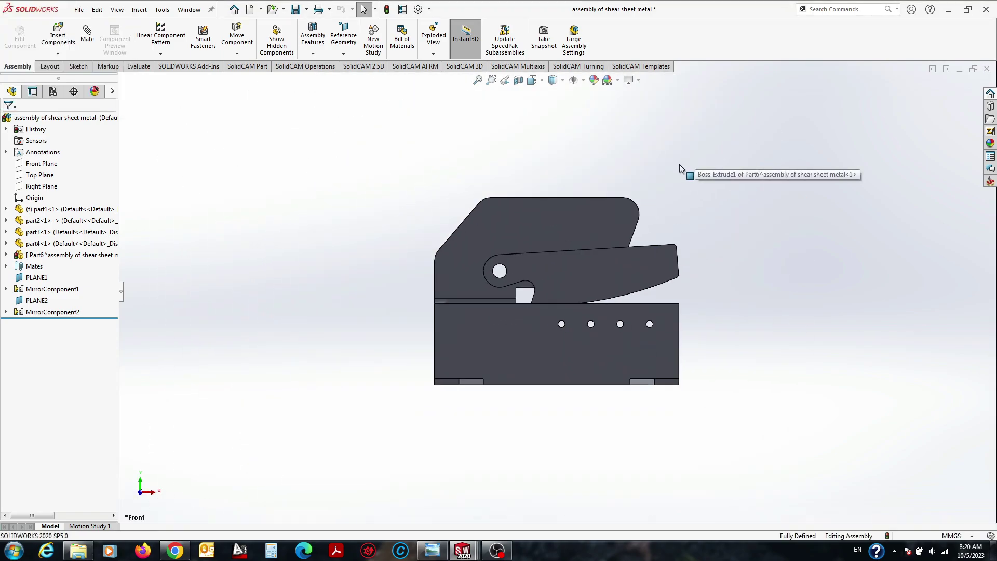
pyautogui.click(556, 228)
pyautogui.click(597, 223)
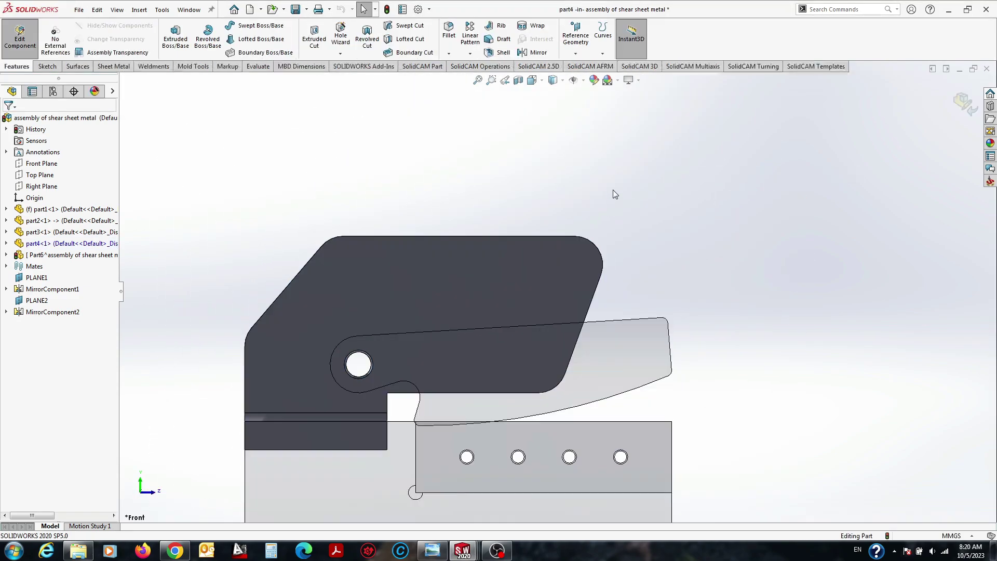
# Set up a Hole Wizard bottoming tapped hole, trying M6x1.0 before settling the size.
pyautogui.click(340, 36)
pyautogui.click(41, 379)
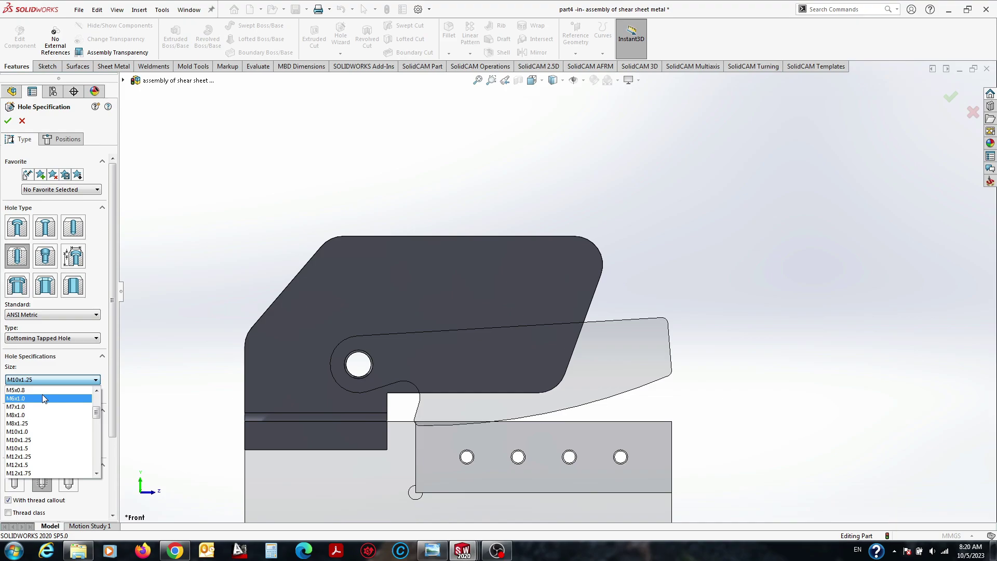
pyautogui.click(43, 399)
pyautogui.click(50, 382)
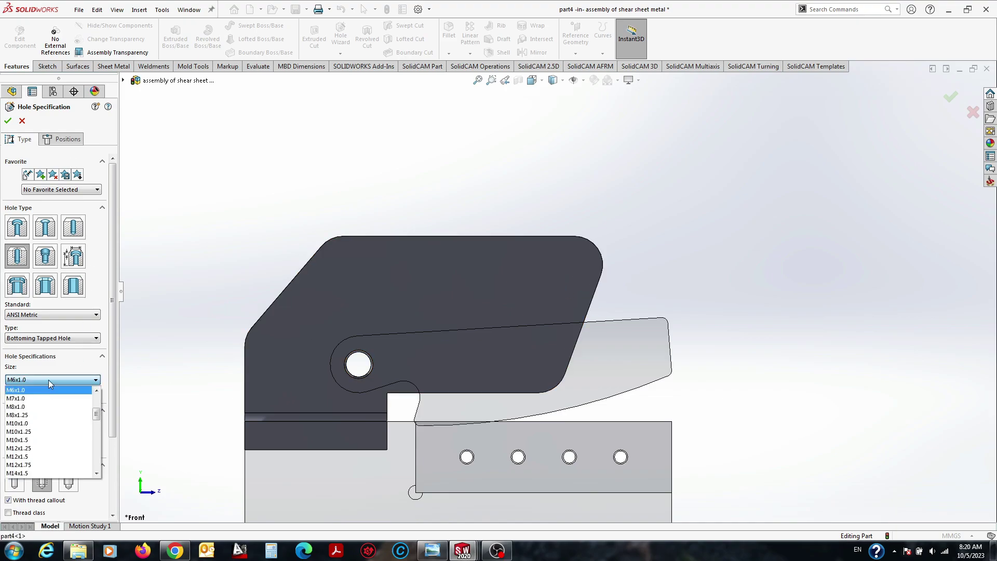
pyautogui.click(21, 407)
pyautogui.click(61, 138)
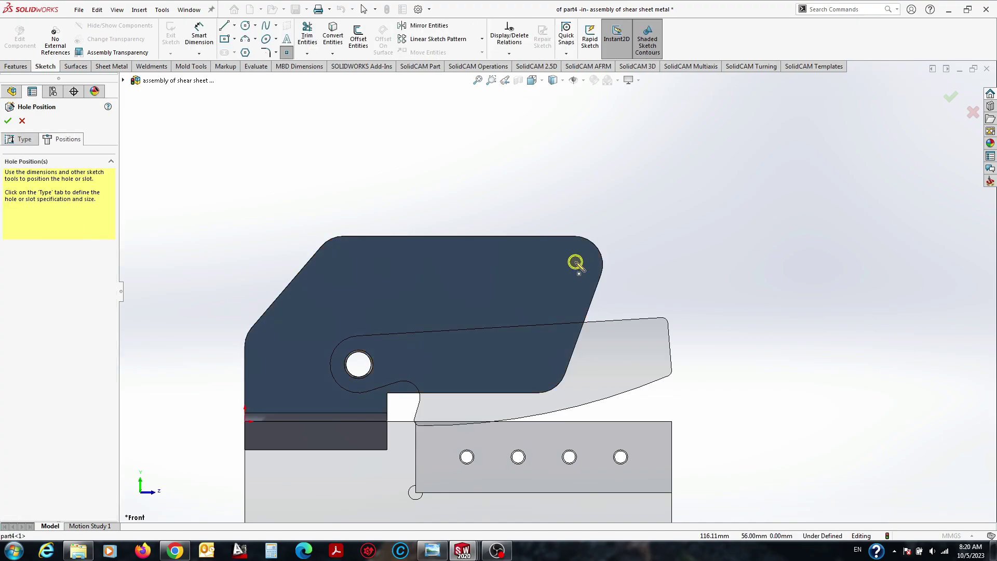
# Draw guide lines from the plate's top edge down and across to the slanted edge.
pyautogui.press('Escape')
pyautogui.scroll(-3, 599, 232)
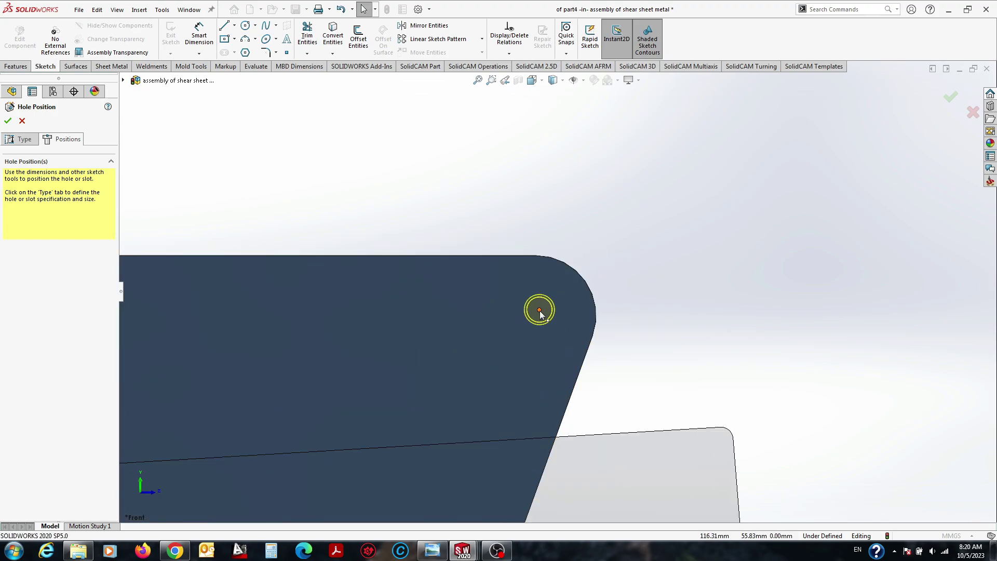
pyautogui.press('l')
pyautogui.click(537, 256)
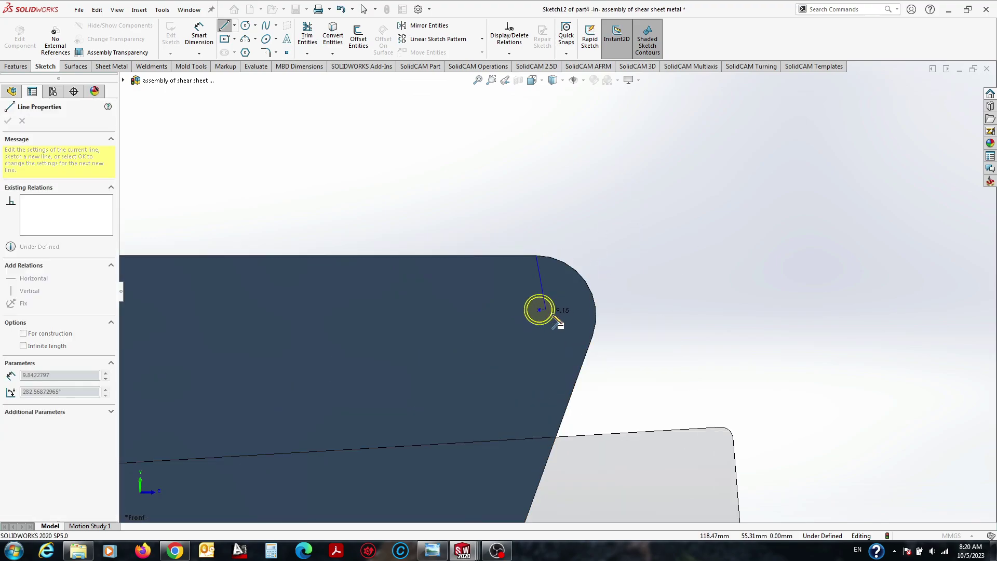
pyautogui.click(537, 340)
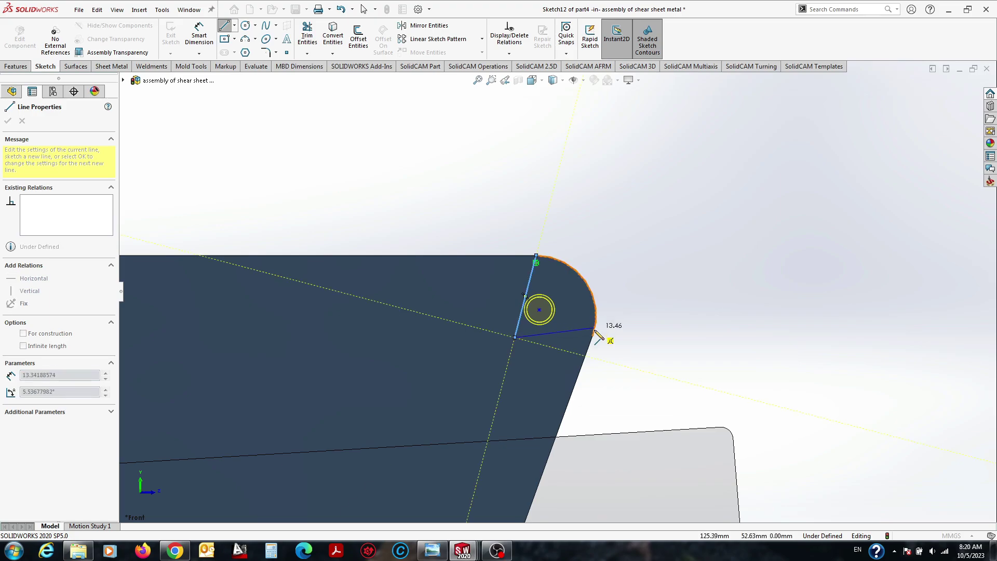
pyautogui.doubleClick(592, 343)
pyautogui.press('Escape')
# Make the short guide line horizontal and snap the hole centre onto the lines' corner.
pyautogui.click(572, 338)
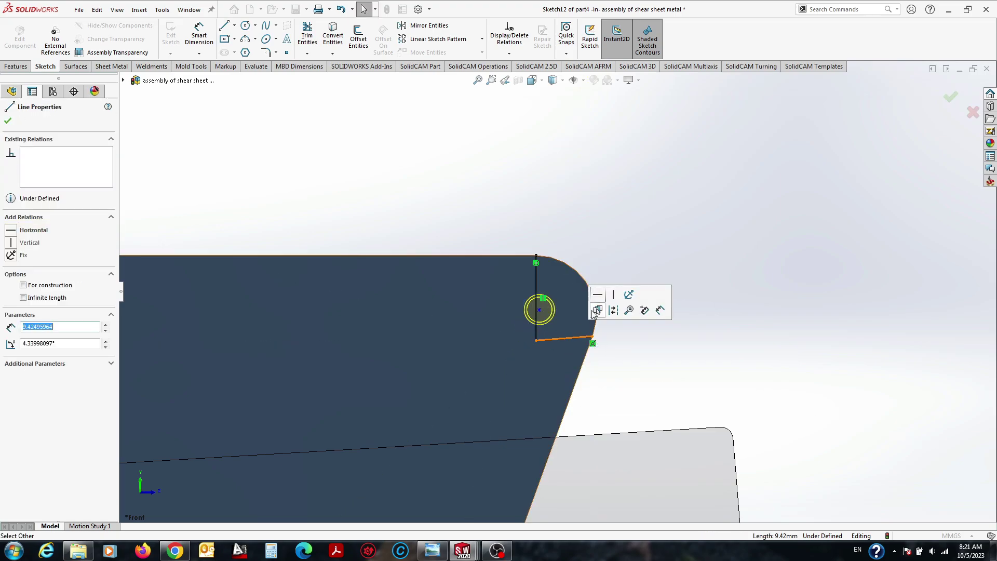
pyautogui.click(600, 313)
pyautogui.click(638, 331)
pyautogui.scroll(2, 639, 331)
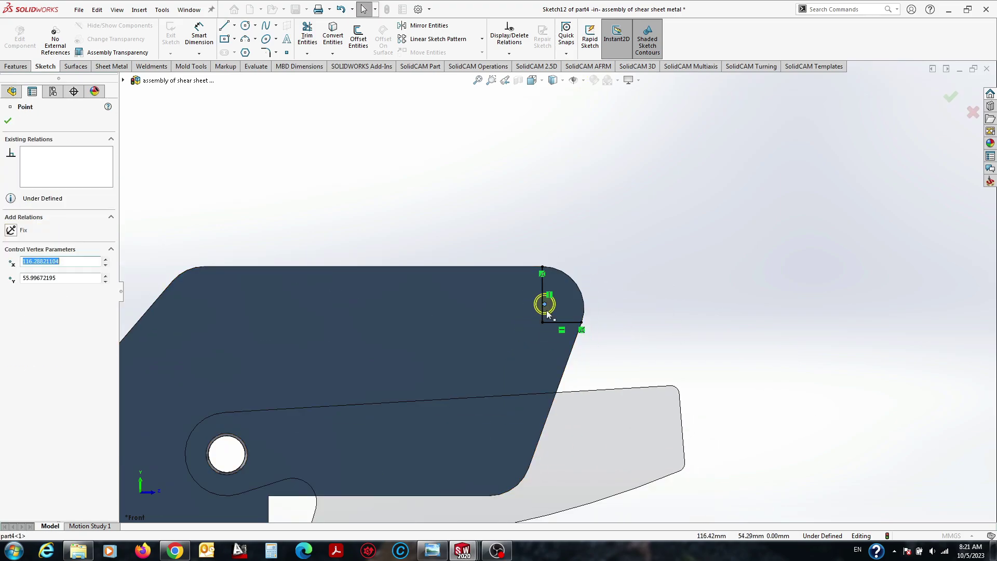
pyautogui.moveTo(544, 304); pyautogui.dragTo(542, 322)
pyautogui.click(696, 259)
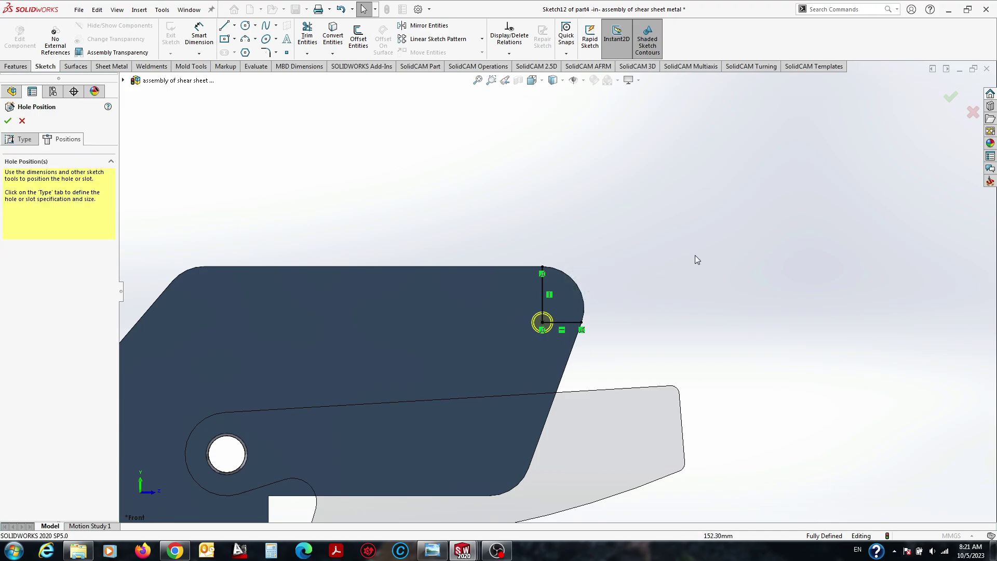
# Move the hole centre point off the plate corner and orbit to check the plate thickness.
pyautogui.click(545, 313)
pyautogui.moveTo(547, 303); pyautogui.dragTo(548, 304)
pyautogui.click(557, 275)
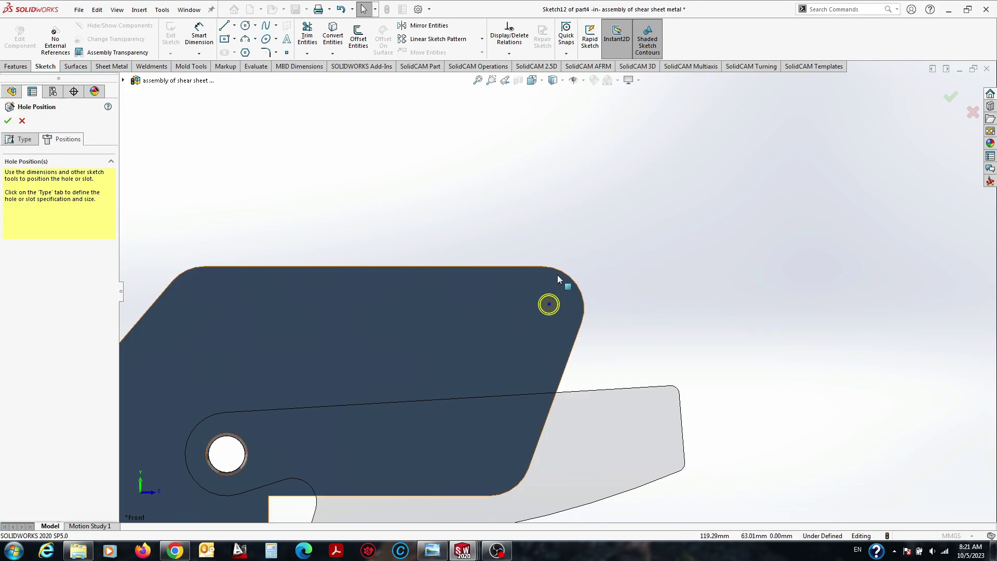
pyautogui.click(583, 311)
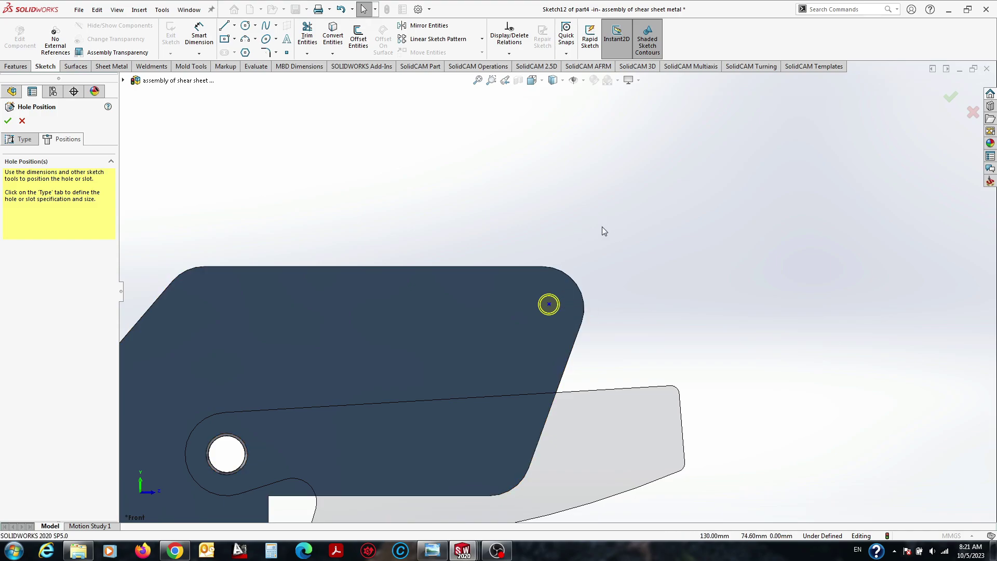
pyautogui.moveTo(549, 304); pyautogui.dragTo(507, 198)
pyautogui.click(584, 80)
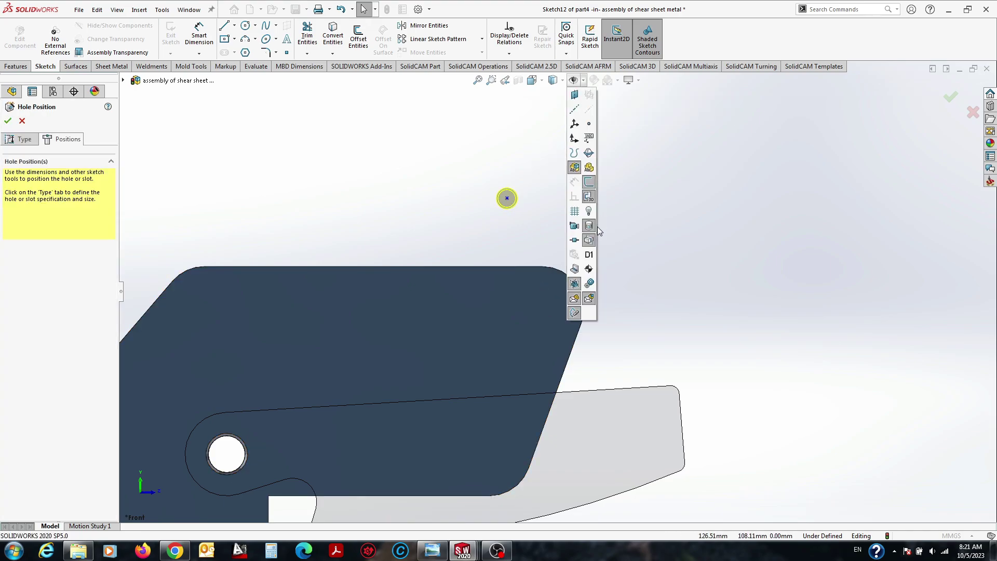
pyautogui.moveTo(632, 263); pyautogui.dragTo(569, 300, button='middle')
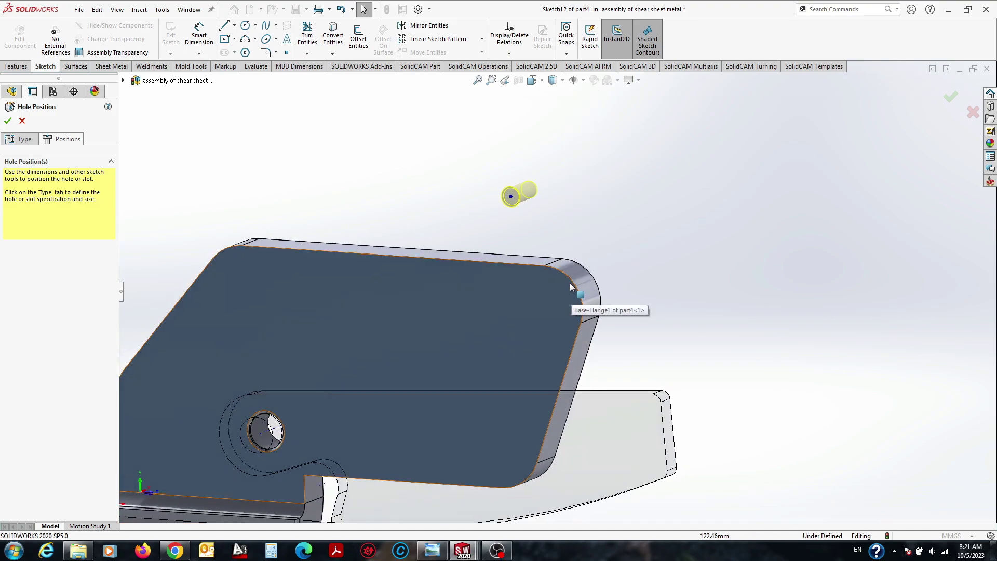
pyautogui.moveTo(570, 283); pyautogui.dragTo(270, 130, button='middle')
# Sketch a circle at the rounded top-right corner, concentric with the corner fillet.
pyautogui.click(543, 306)
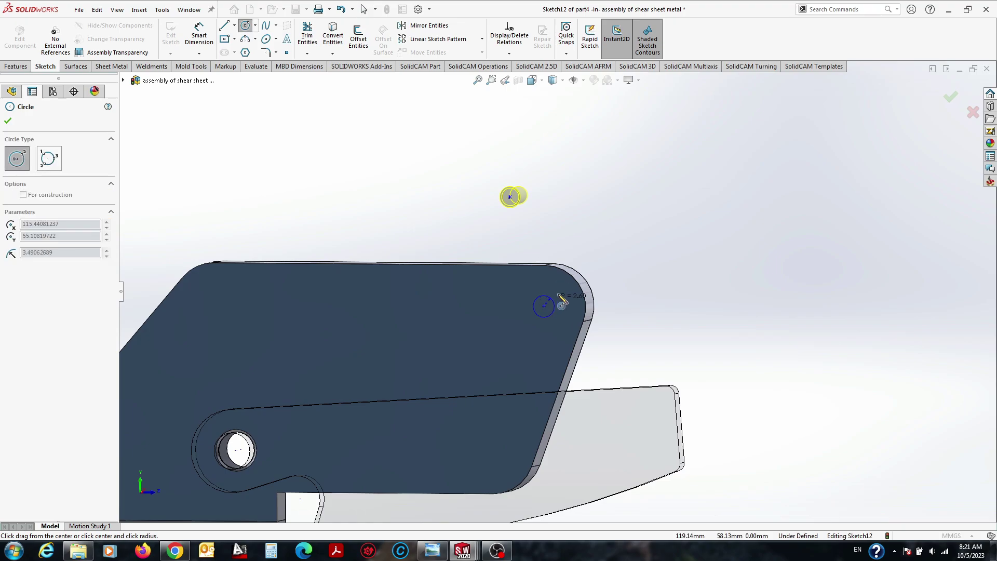
pyautogui.click(581, 289)
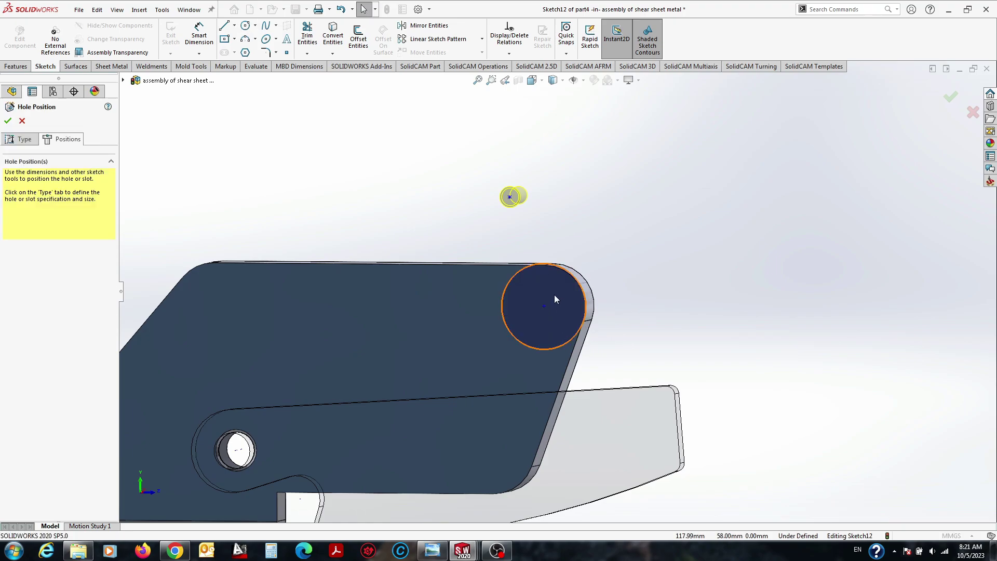
pyautogui.click(541, 306)
pyautogui.moveTo(541, 307); pyautogui.dragTo(524, 319)
pyautogui.click(526, 320)
pyautogui.keyDown('ctrl'); pyautogui.click(576, 285); pyautogui.keyUp('ctrl')
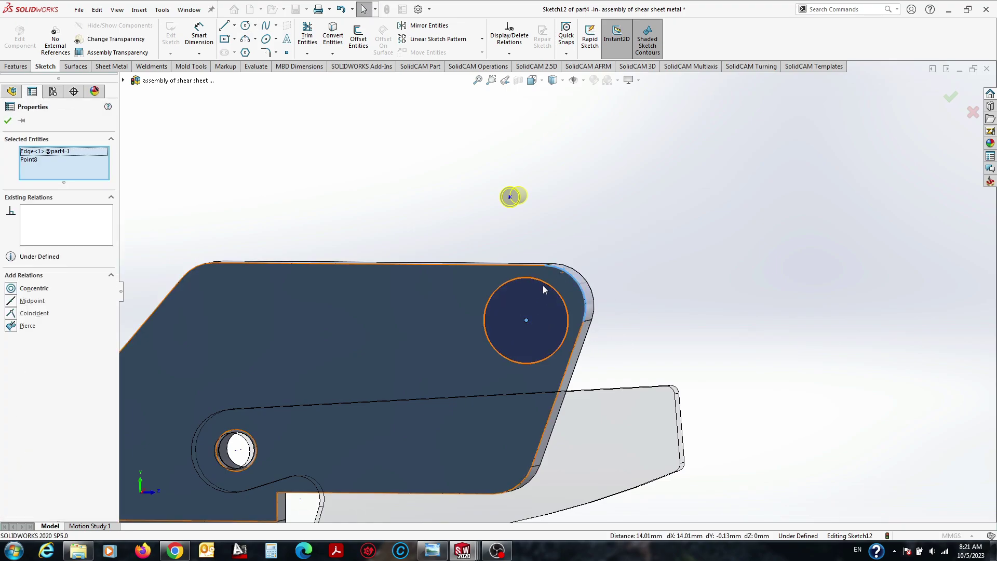
pyautogui.click(12, 289)
# Make the circle equal to the fillet, put the hole centre at its centre, and finish the hole.
pyautogui.click(585, 306)
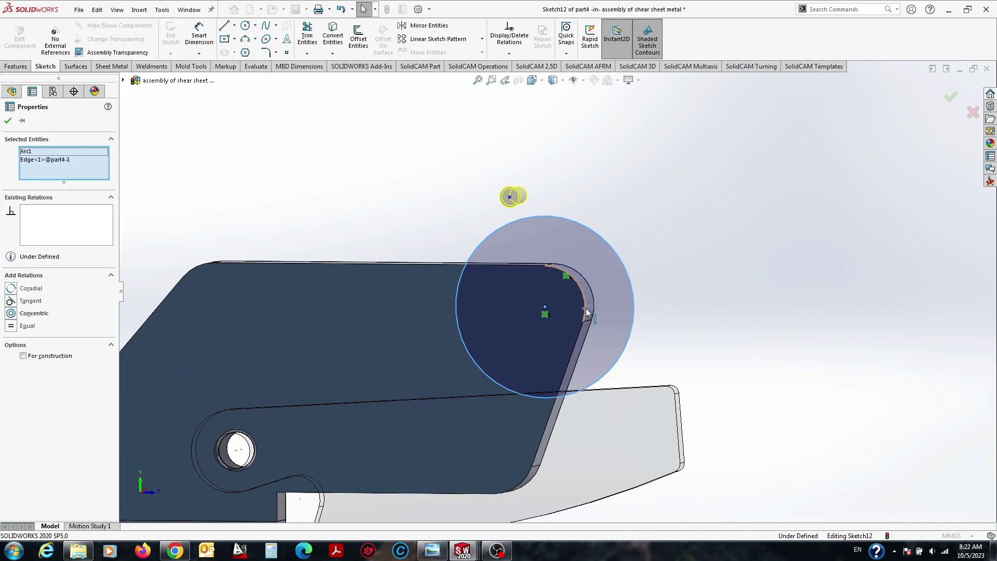
pyautogui.click(643, 275)
pyautogui.click(585, 301)
pyautogui.click(608, 188)
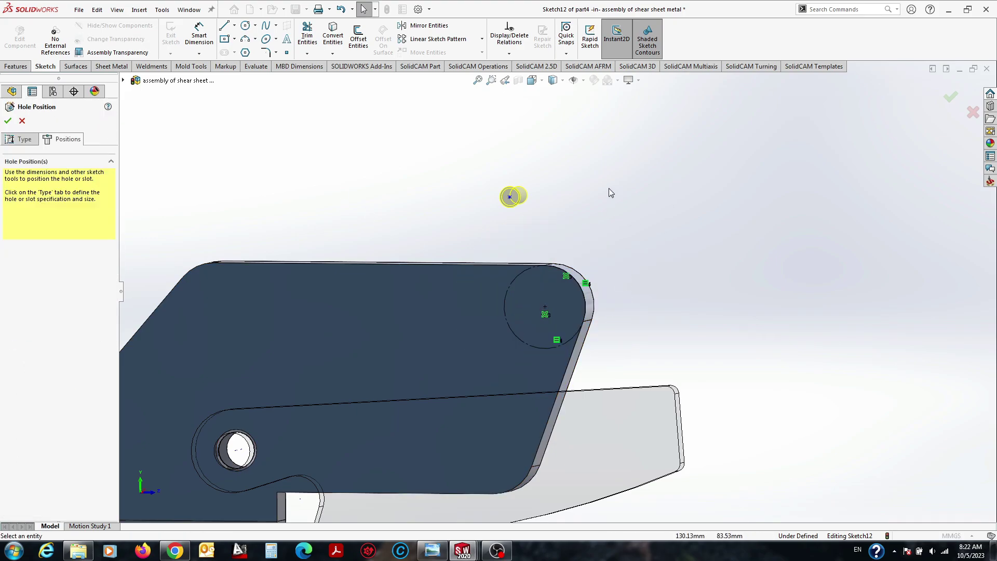
pyautogui.click(509, 197)
pyautogui.keyDown('ctrl'); pyautogui.click(584, 294); pyautogui.keyUp('ctrl')
pyautogui.click(571, 273)
pyautogui.scroll(2, 572, 277)
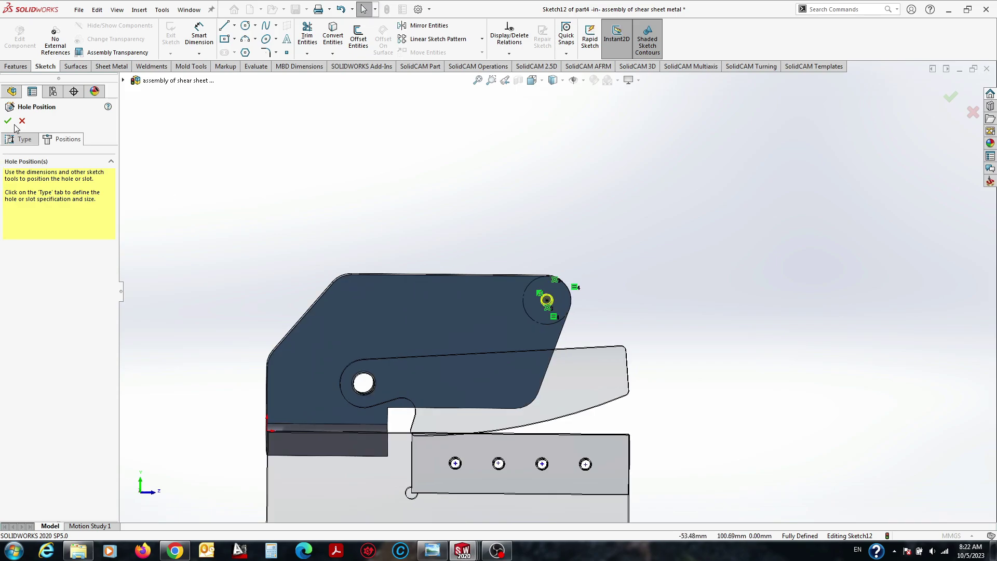
pyautogui.click(7, 120)
pyautogui.click(19, 35)
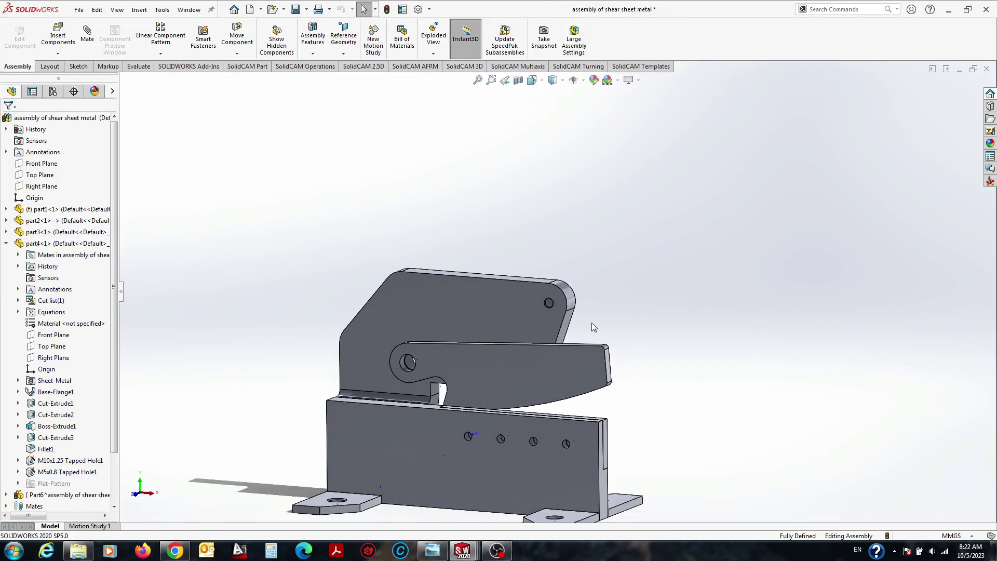
# Check the hand-shear reference photo, then return to the shear assembly.
pyautogui.scroll(-3, 593, 326)
pyautogui.click(440, 547)
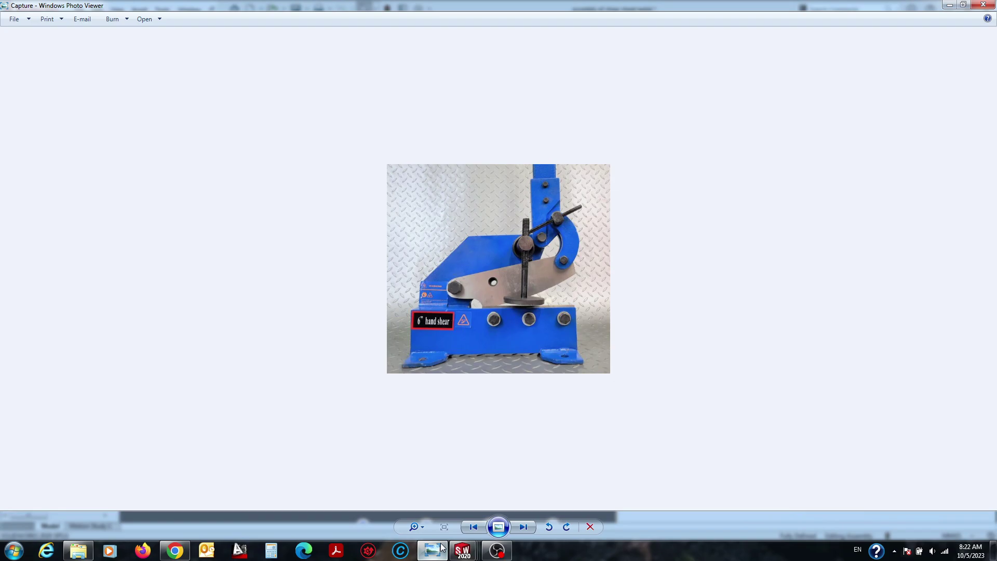
pyautogui.moveTo(463, 550)
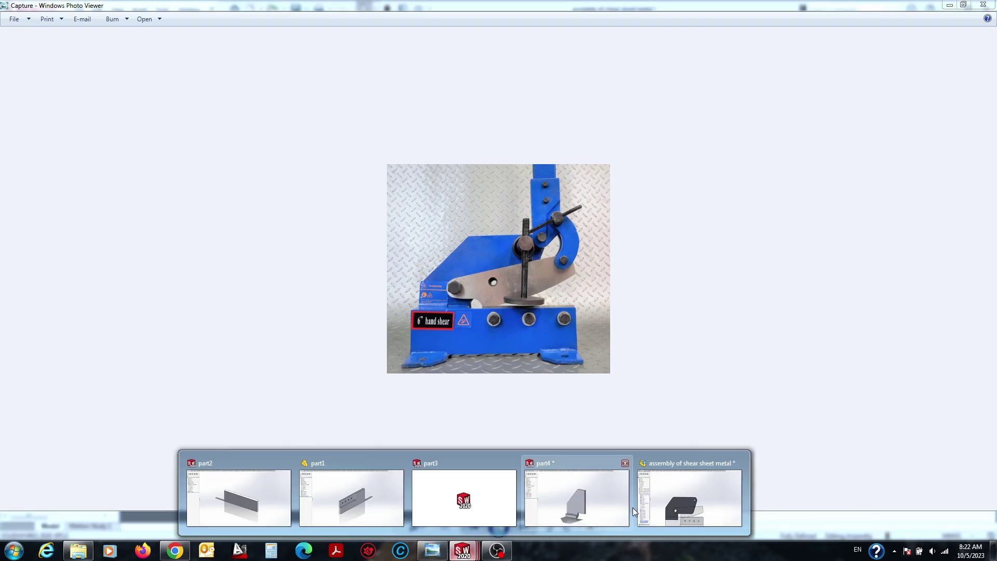
pyautogui.click(690, 493)
# Edit the side plate in context and display its Base-Flange1 profile dimensions.
pyautogui.scroll(3, 586, 279)
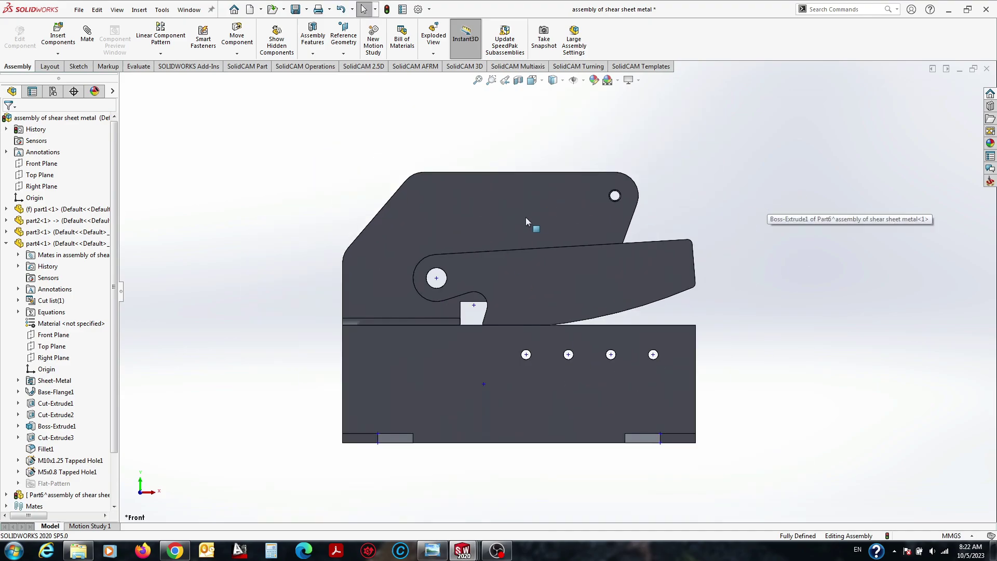
pyautogui.click(540, 207)
pyautogui.click(562, 181)
pyautogui.click(584, 225)
# Inspect the side plate's 30 mm extrusion depth without changing it, then leave the part.
pyautogui.scroll(-1, 584, 225)
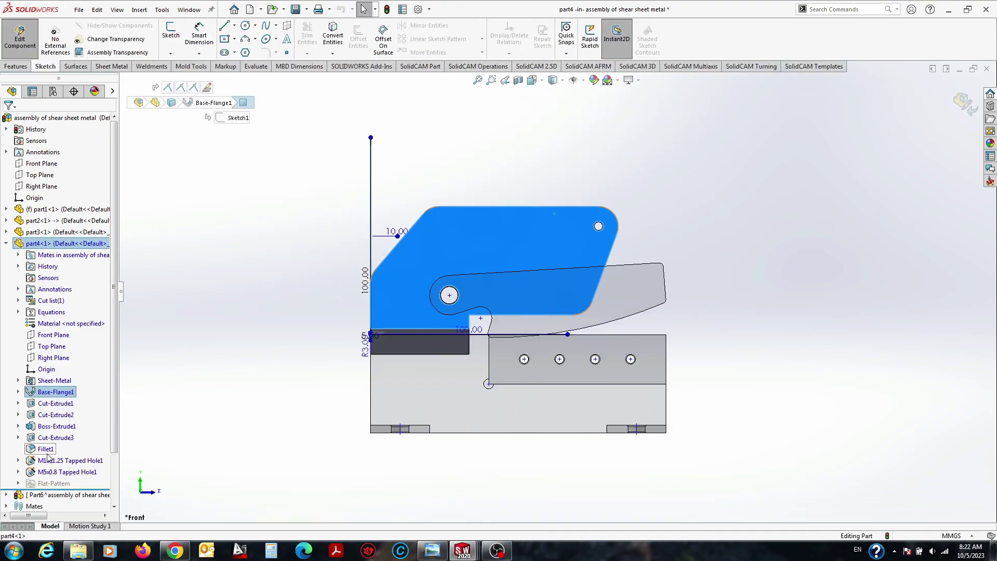
pyautogui.click(57, 426)
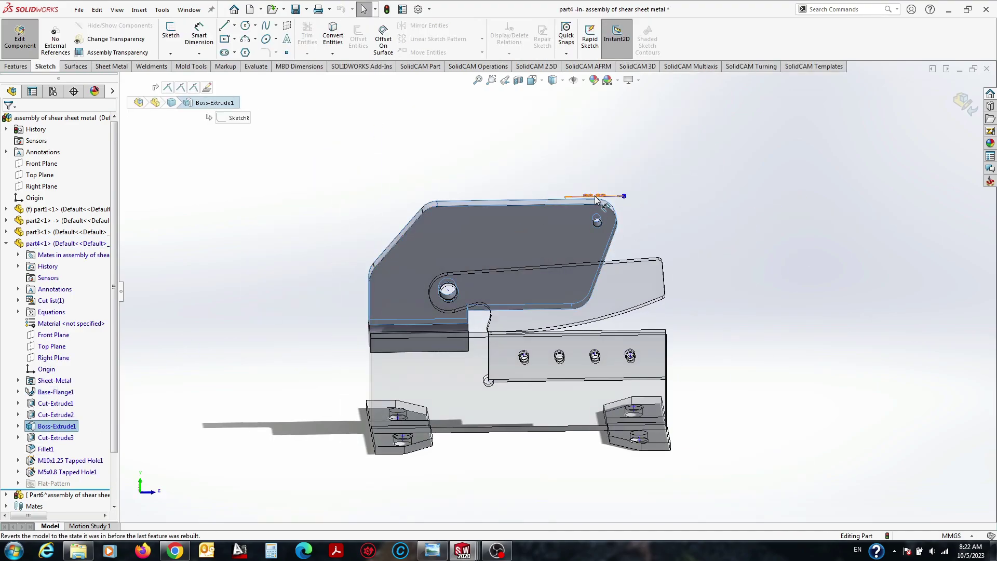
pyautogui.doubleClick(596, 196)
pyautogui.press('Return')
pyautogui.click(963, 101)
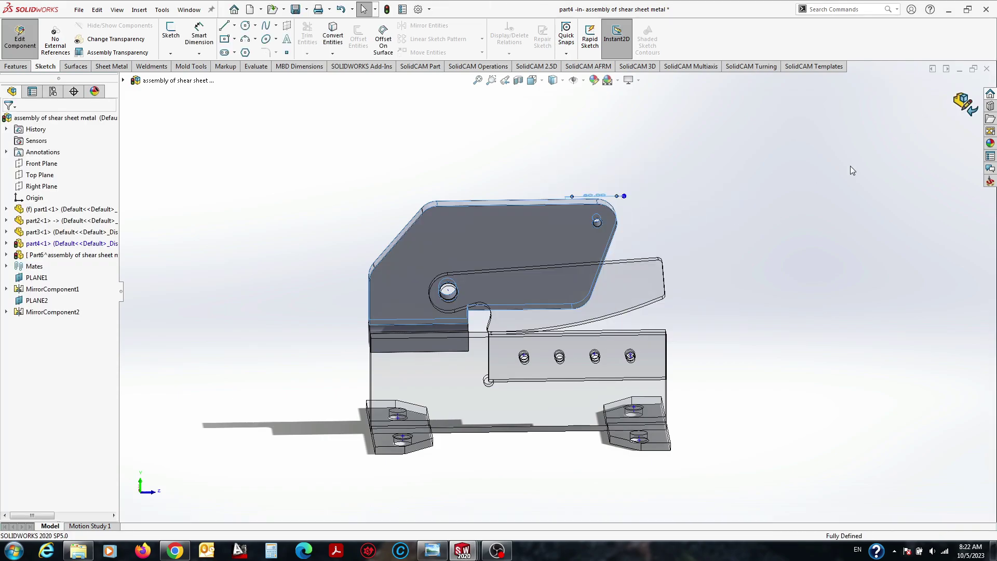
# Re-edit the side plate in context to view its 50 mm extrusion dimension.
pyautogui.click(607, 217)
pyautogui.click(649, 156)
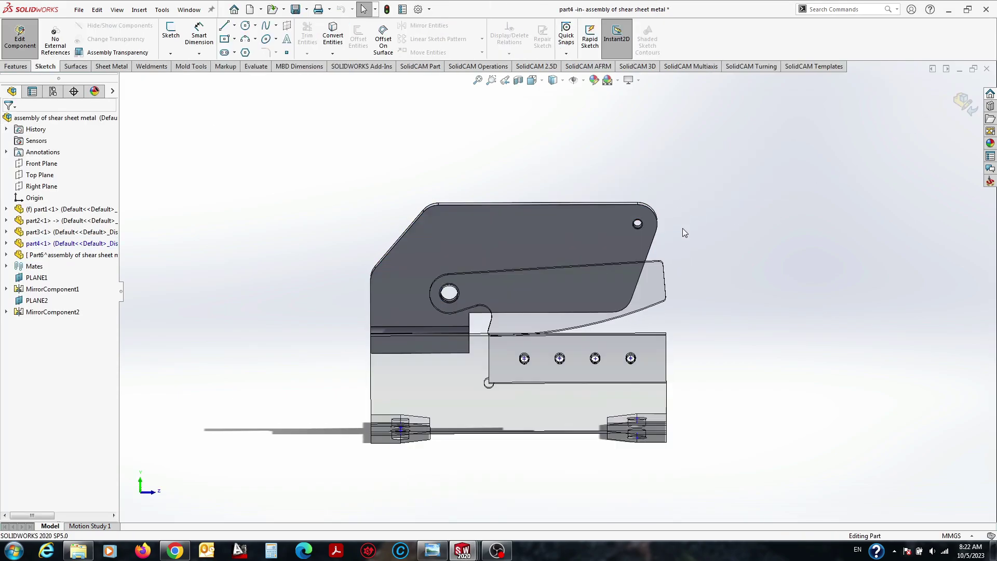
pyautogui.click(618, 223)
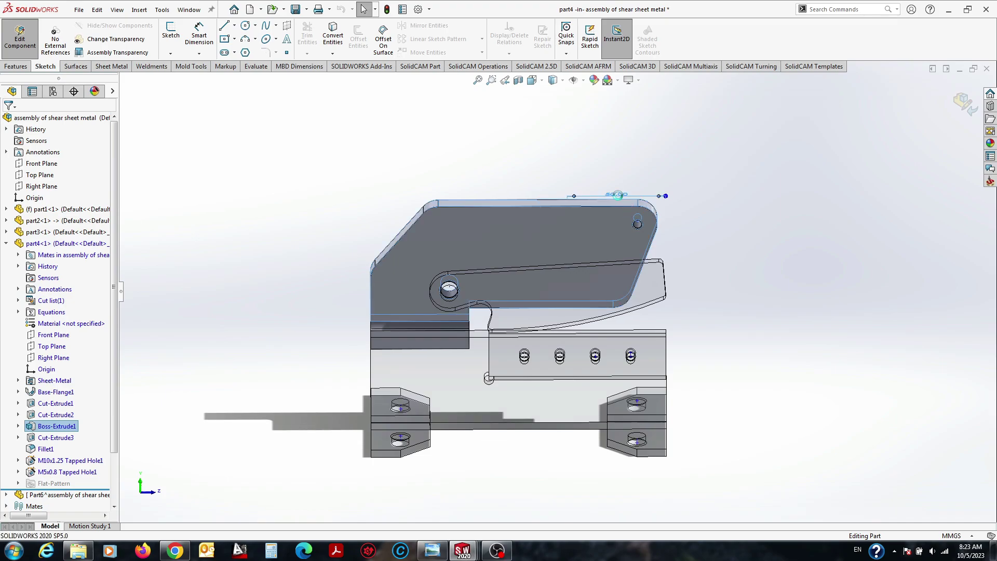
pyautogui.click(666, 198)
pyautogui.press('Escape')
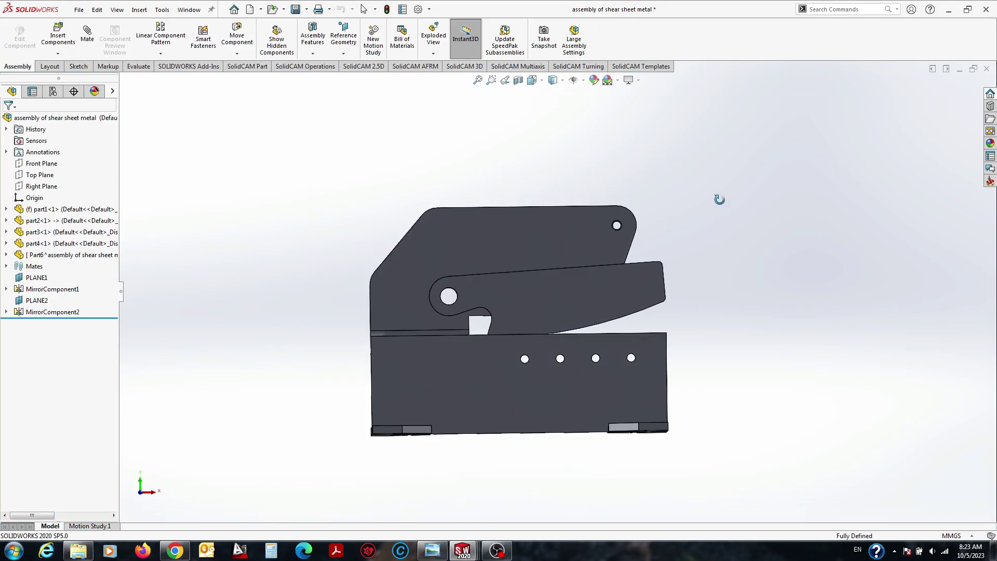
# Show the assembly in Front view and bring up the hand-shear reference photo.
pyautogui.press('space')
pyautogui.hotkey('ctrl', '1')
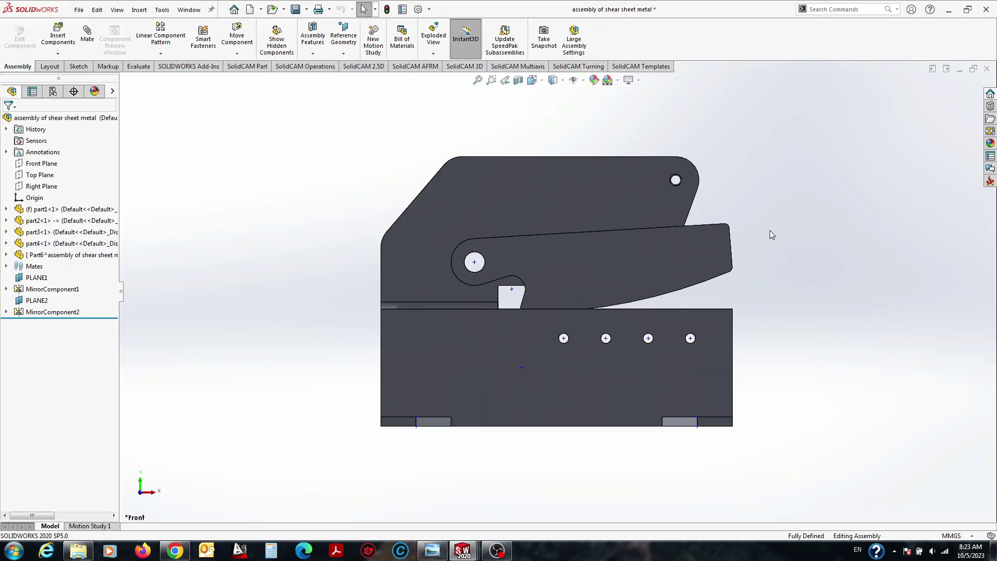
pyautogui.click(439, 549)
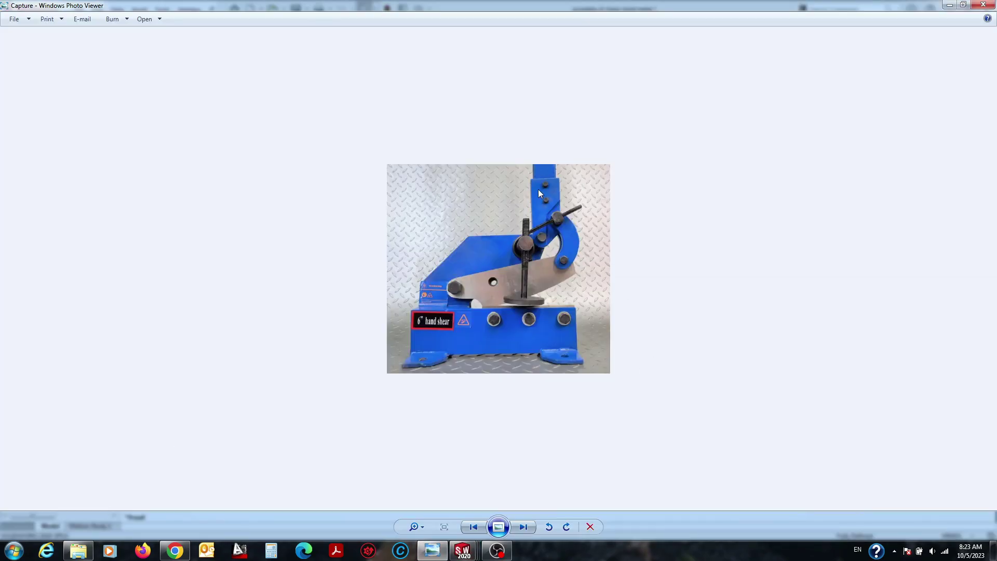
# Bring the Google Images results for 'shear hand steel' back in front of the photo viewer.
pyautogui.click(165, 553)
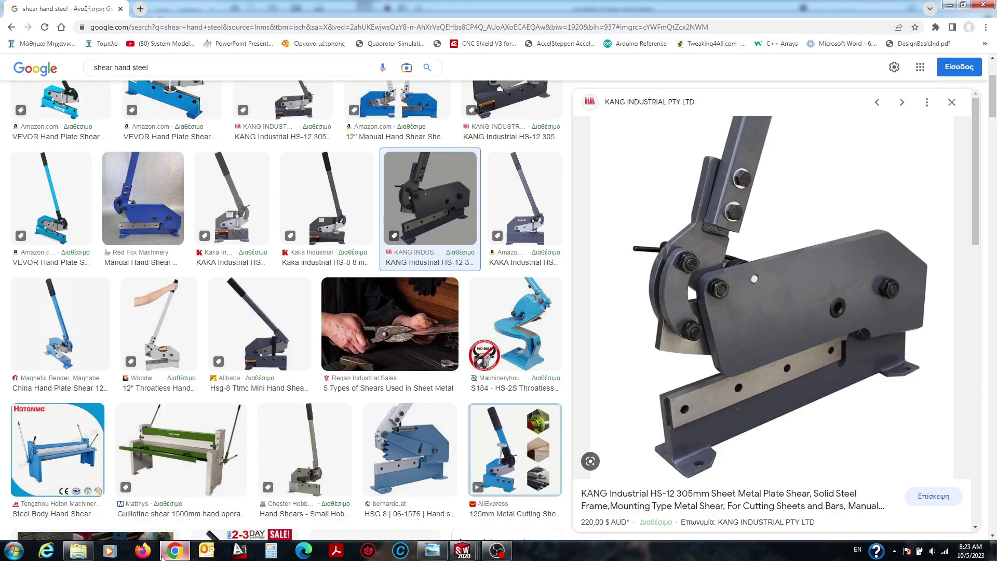
# Preview the KAKA HS-5 long-handled plate shear listing, then return to the SOLIDWORKS assembly.
pyautogui.click(541, 217)
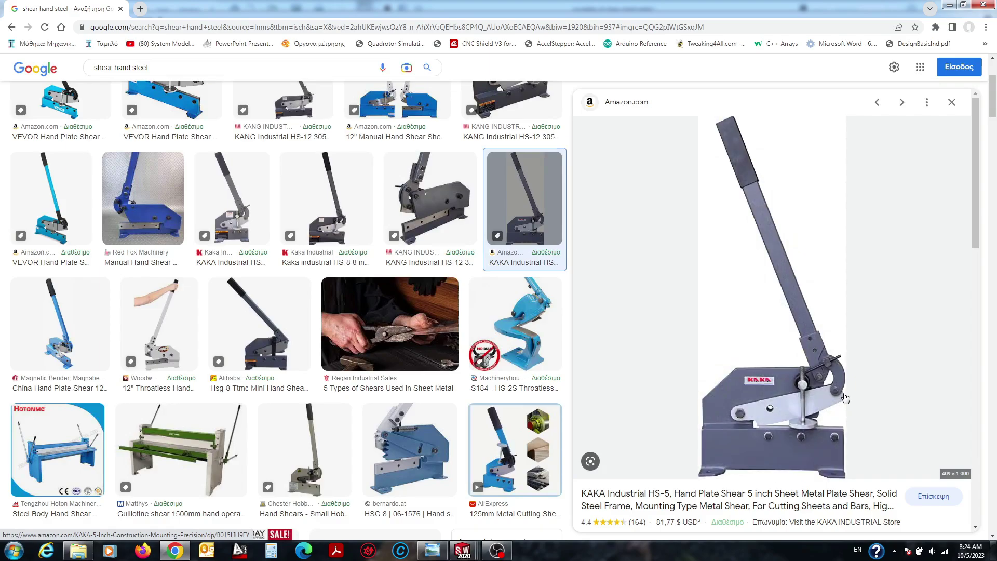
pyautogui.moveTo(463, 550)
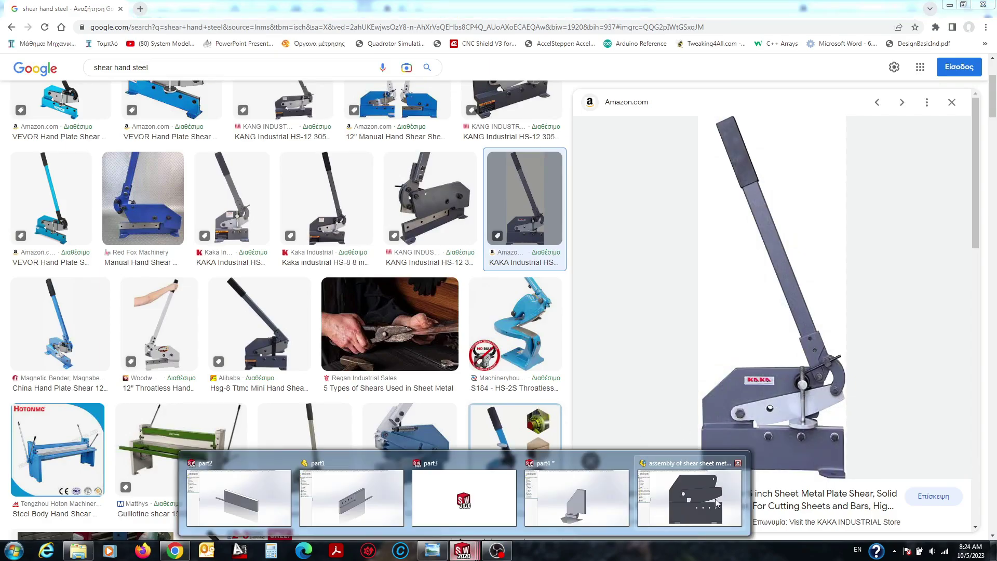
pyautogui.click(748, 489)
pyautogui.click(433, 551)
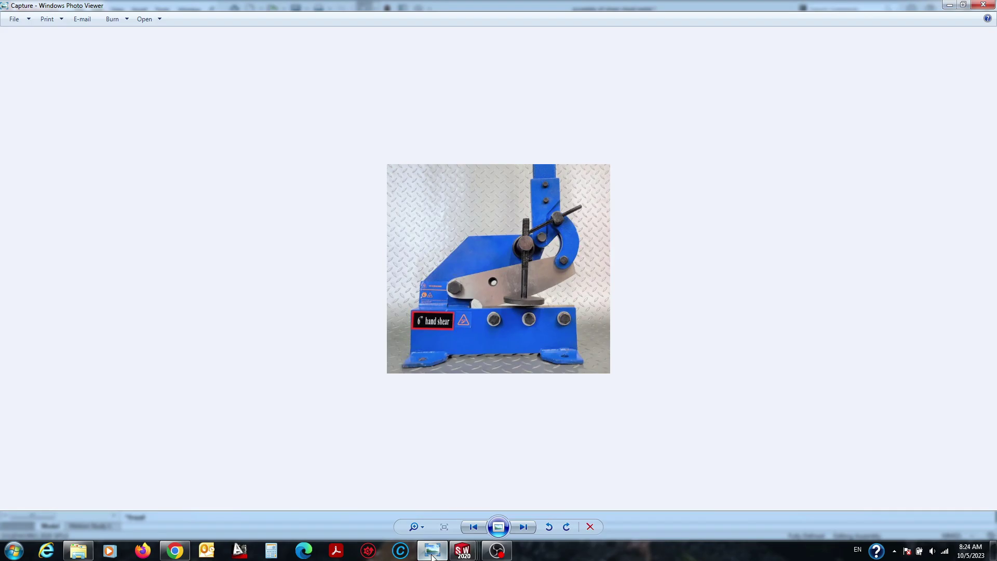
pyautogui.moveTo(462, 551)
pyautogui.click(672, 487)
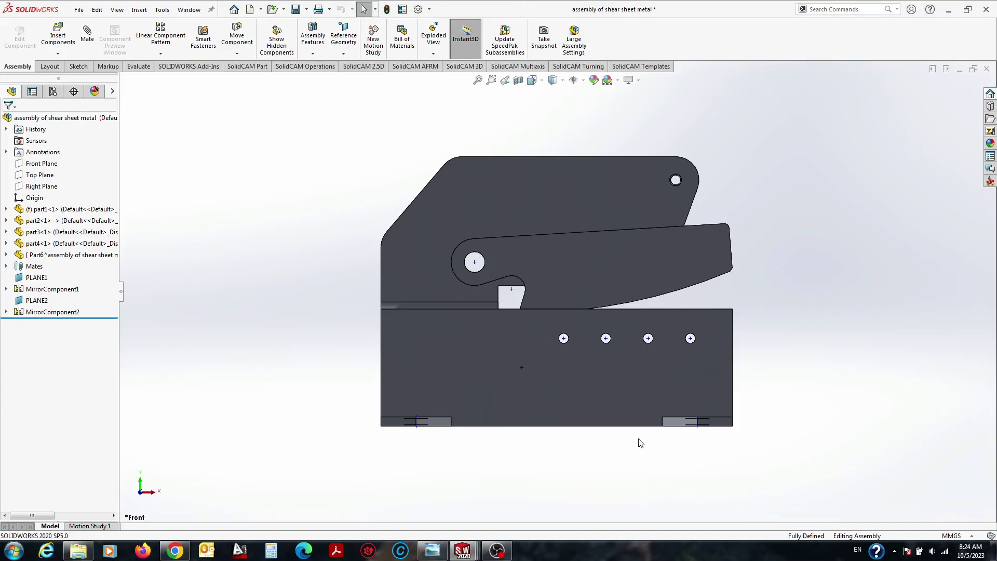
# Glance at the hand shear reference photo and create a new SOLIDWORKS part document.
pyautogui.scroll(1, 640, 223)
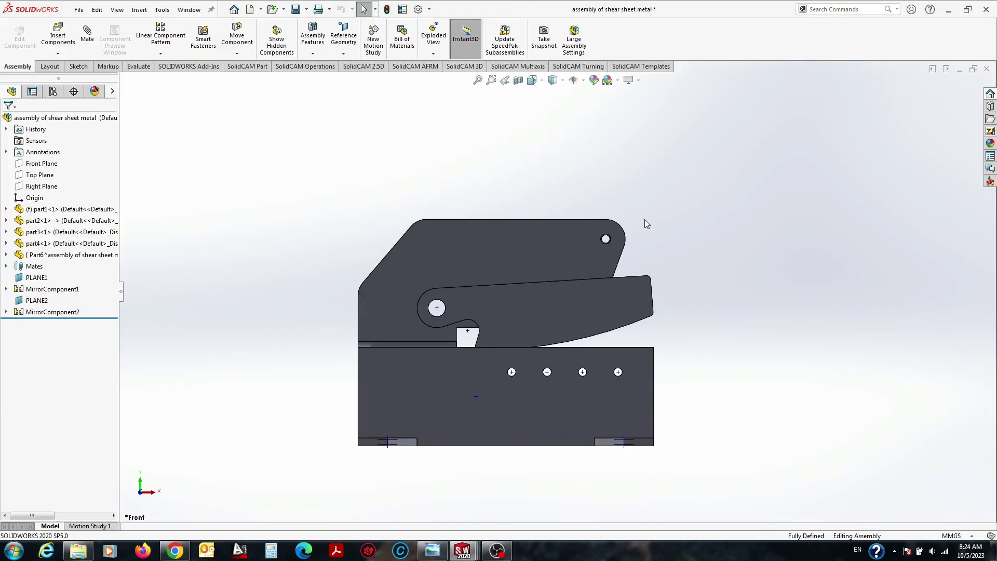
pyautogui.click(437, 555)
pyautogui.click(437, 554)
pyautogui.click(79, 10)
pyautogui.click(93, 25)
pyautogui.doubleClick(229, 253)
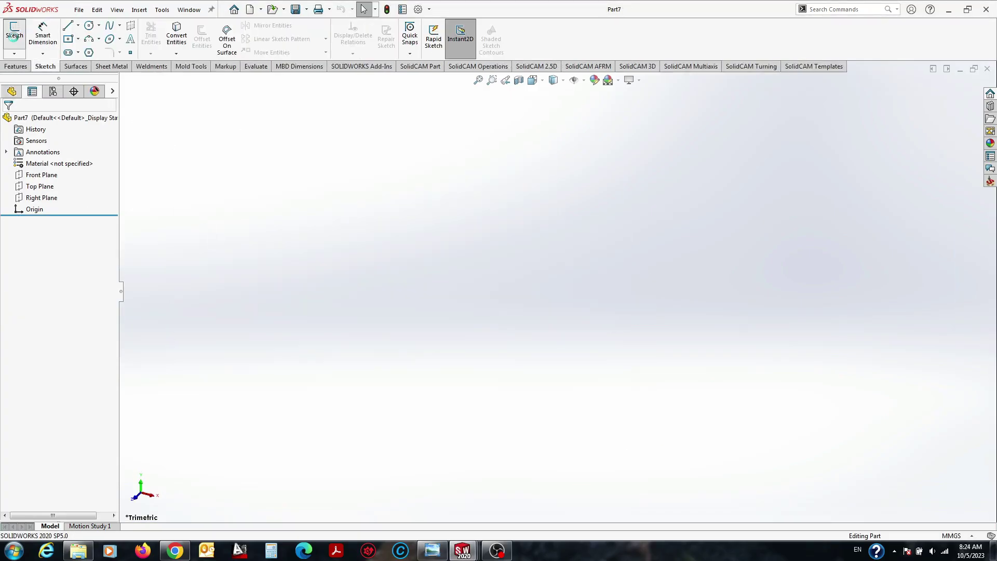
# Sketch a center rectangle at the origin dimensioned 50 mm high by 30 mm wide.
pyautogui.click(557, 290)
pyautogui.click(617, 166)
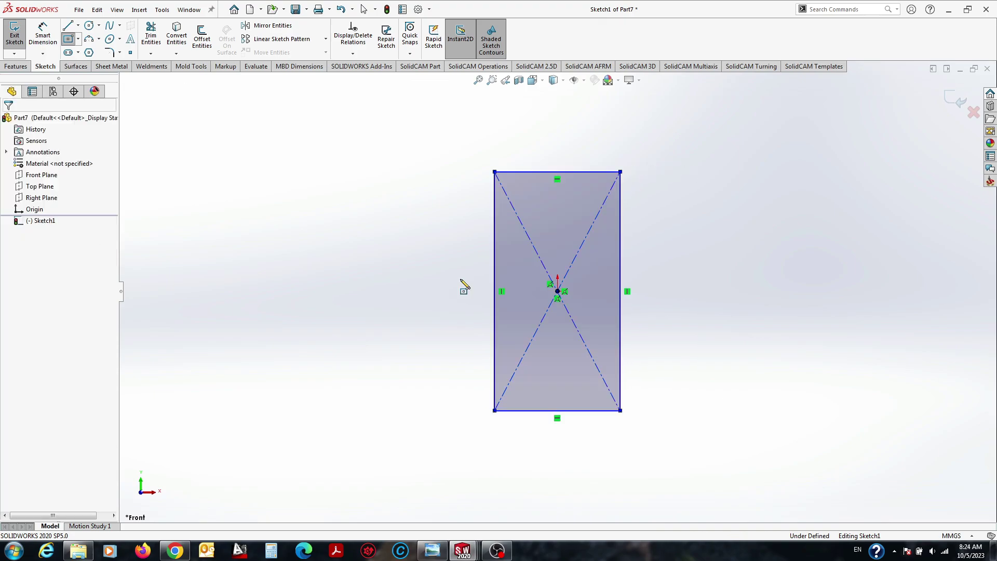
pyautogui.press('d')
pyautogui.click(501, 244)
pyautogui.click(442, 249)
pyautogui.write('50')
pyautogui.press('Return')
pyautogui.click(607, 411)
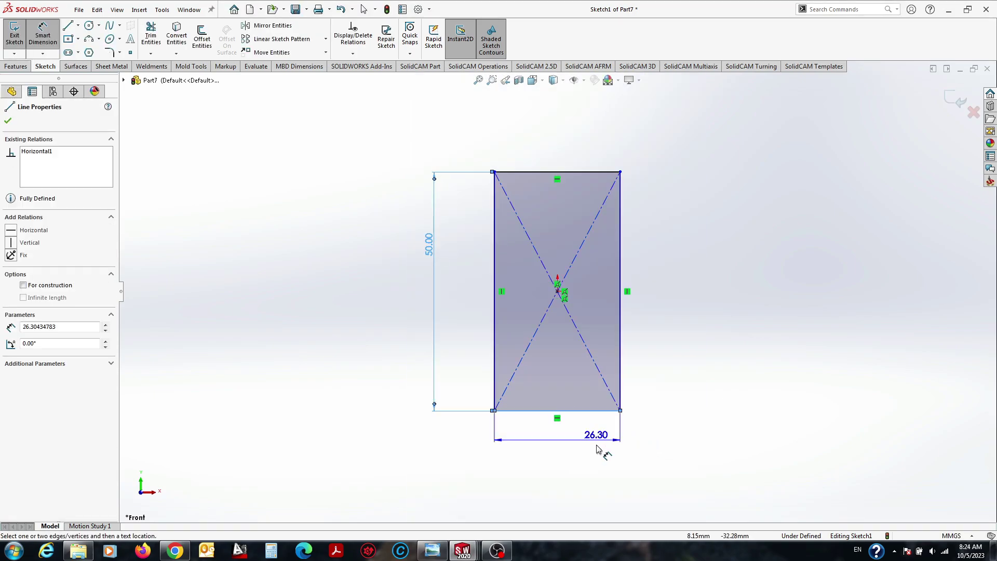
pyautogui.click(556, 457)
pyautogui.write('30')
pyautogui.press('Return')
pyautogui.press('Escape')
# Extrude the rectangle 5 mm into a thin plate and compare it with the reference photo.
pyautogui.click(15, 65)
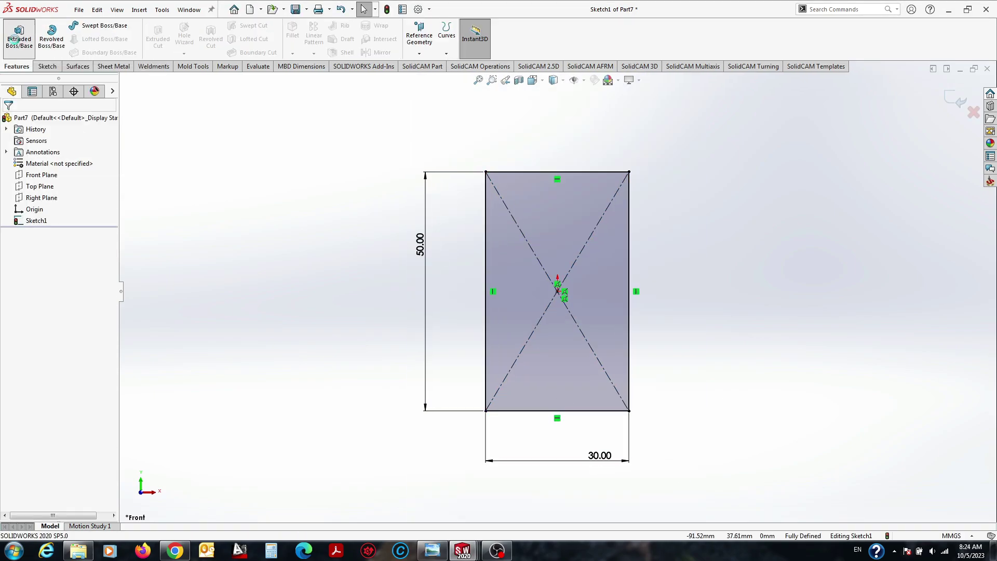
pyautogui.click(19, 35)
pyautogui.write('5')
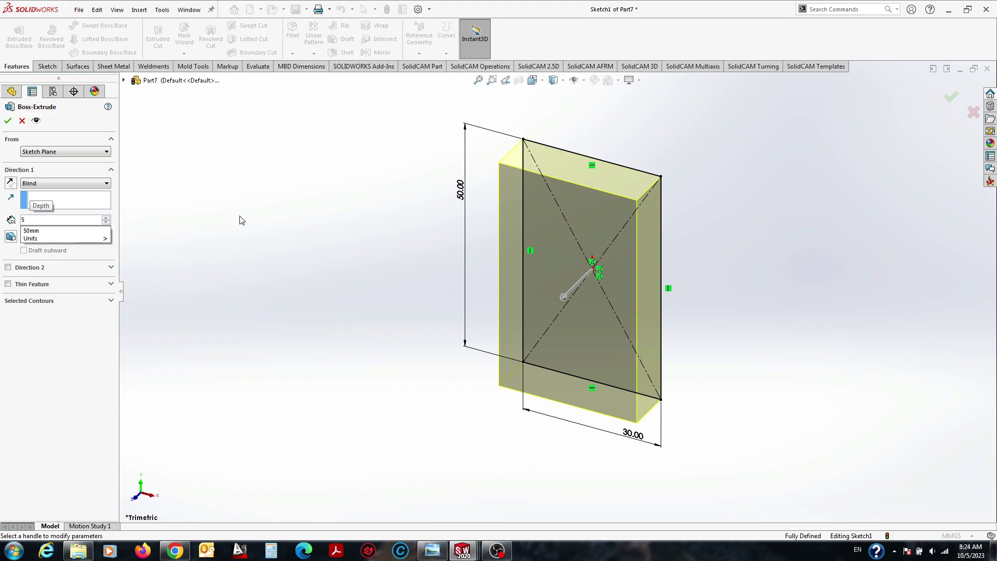
pyautogui.press('Return')
pyautogui.press('Return')
pyautogui.moveTo(346, 189)
pyautogui.mouseDown(button='middle')
pyautogui.moveTo(697, 249)
pyautogui.moveTo(459, 336)
pyautogui.mouseUp(button='middle')
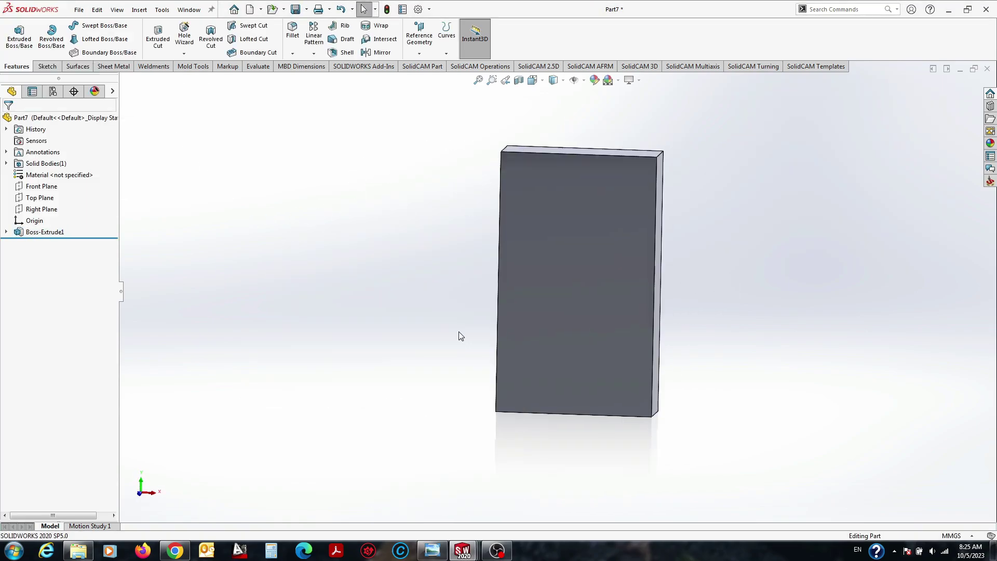
pyautogui.click(433, 549)
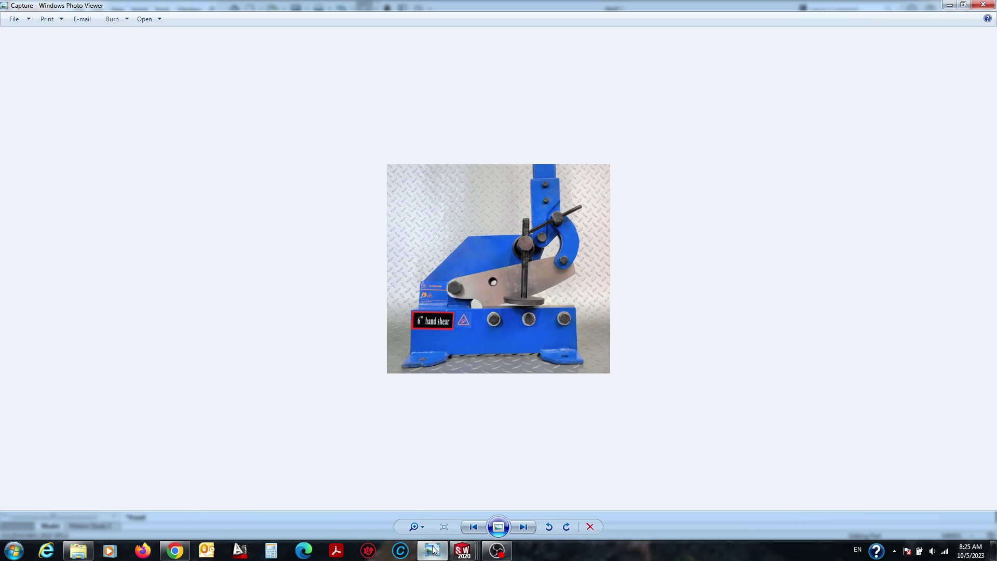
pyautogui.click(433, 549)
# Sketch a triangle at the plate's bottom corner on the front face with a 15 mm right side.
pyautogui.click(526, 357)
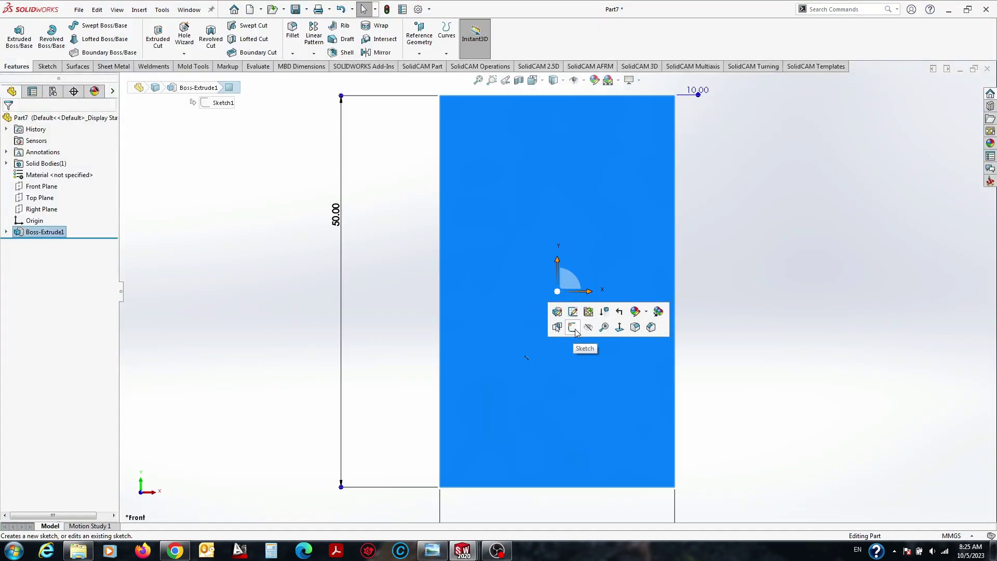
pyautogui.click(575, 329)
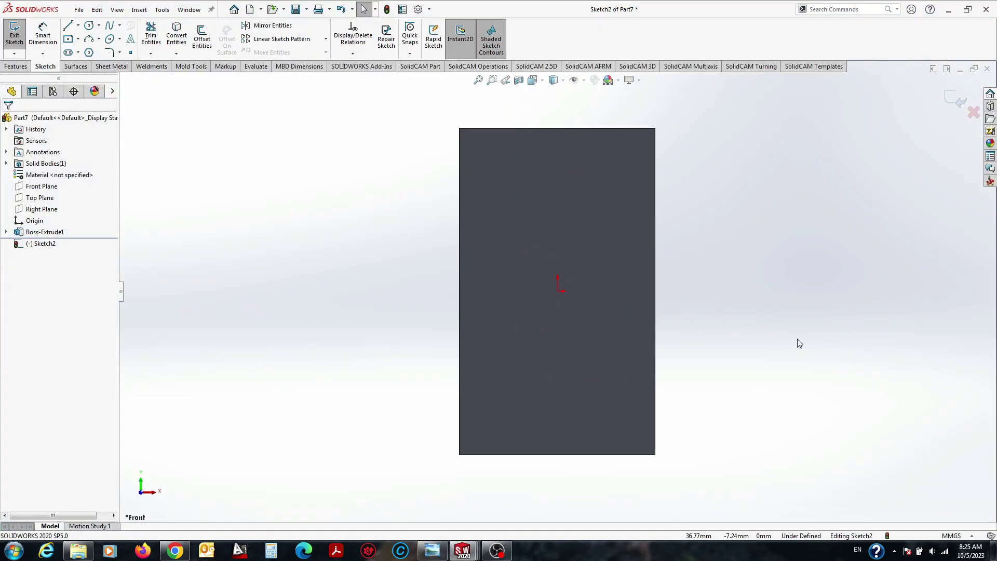
pyautogui.press('l')
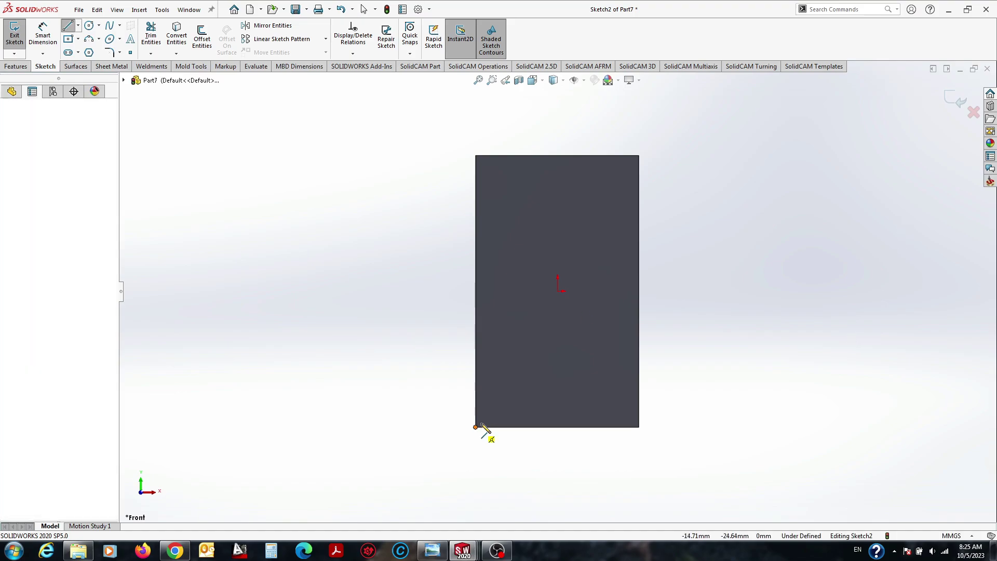
pyautogui.click(475, 427)
pyautogui.click(639, 349)
pyautogui.click(638, 427)
pyautogui.click(476, 426)
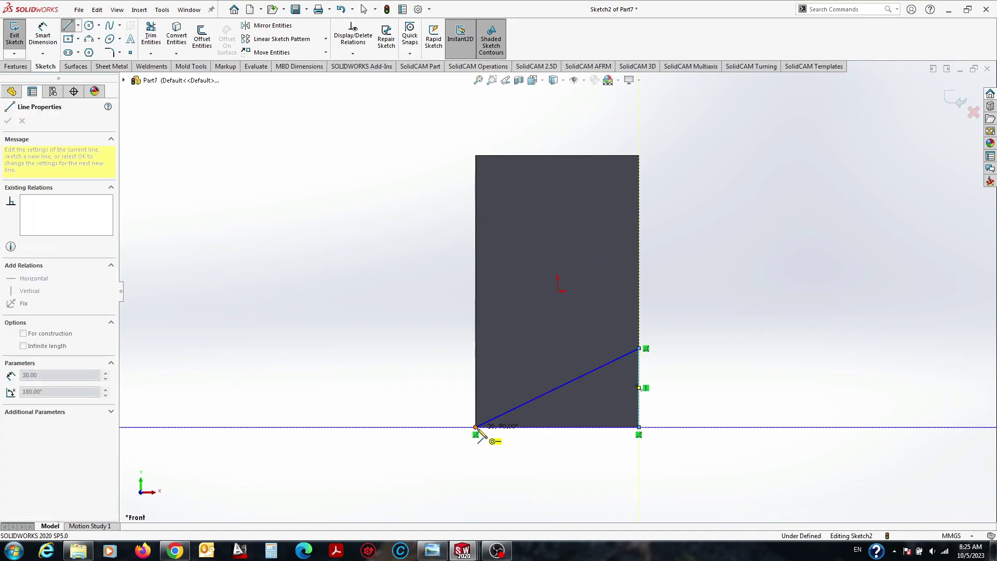
pyautogui.press('Escape')
pyautogui.press('d')
pyautogui.click(643, 383)
pyautogui.click(727, 387)
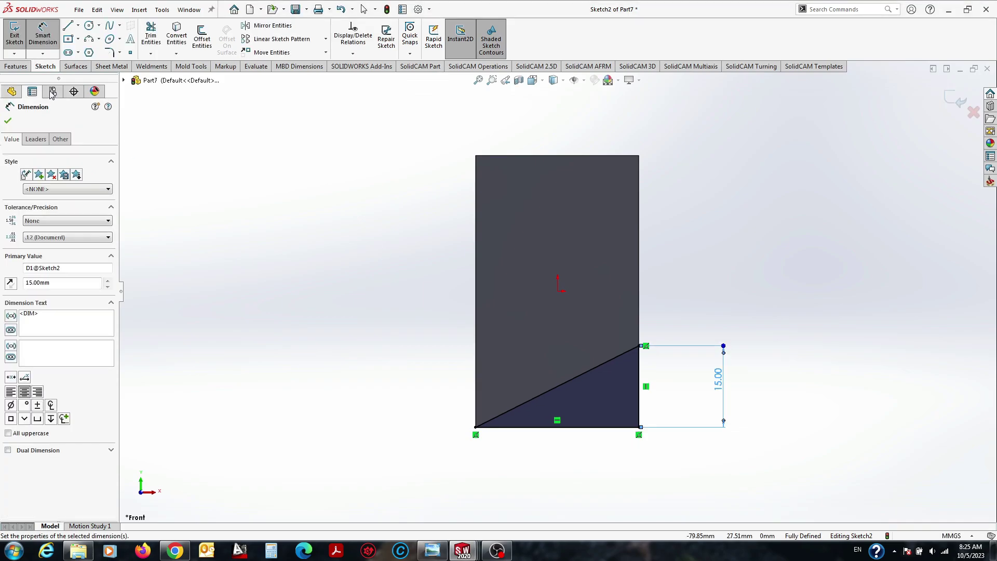
# Cut the triangle through the plate to remove the slanted corner.
pyautogui.click(16, 66)
pyautogui.click(158, 36)
pyautogui.click(65, 183)
pyautogui.click(50, 204)
# Fillet the plate's lower-left corner edge with an 18 mm radius.
pyautogui.click(7, 121)
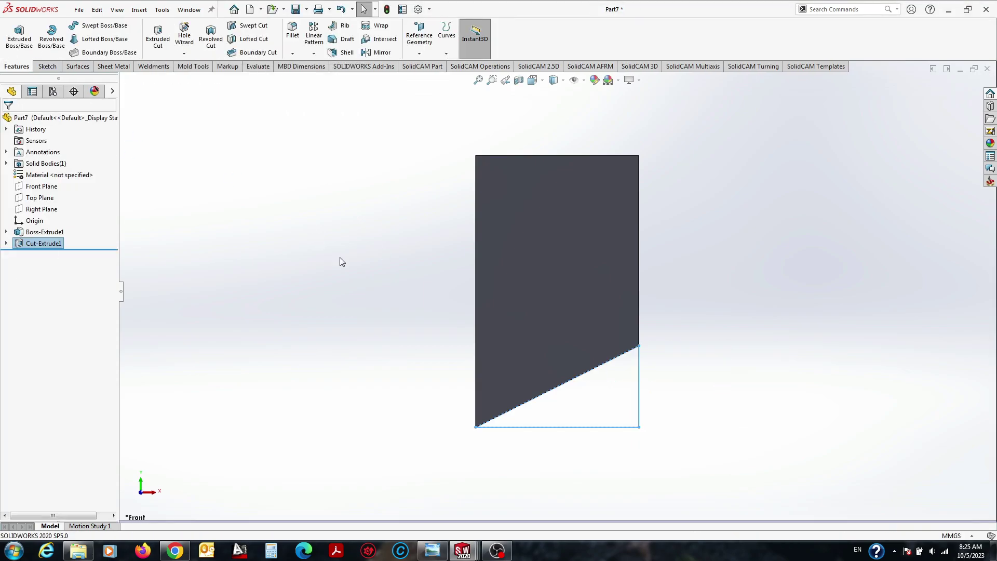
pyautogui.moveTo(338, 260); pyautogui.dragTo(374, 239, button='middle')
pyautogui.click(292, 31)
pyautogui.click(488, 419)
pyautogui.moveTo(488, 420); pyautogui.dragTo(534, 338, button='middle')
pyautogui.press('Return')
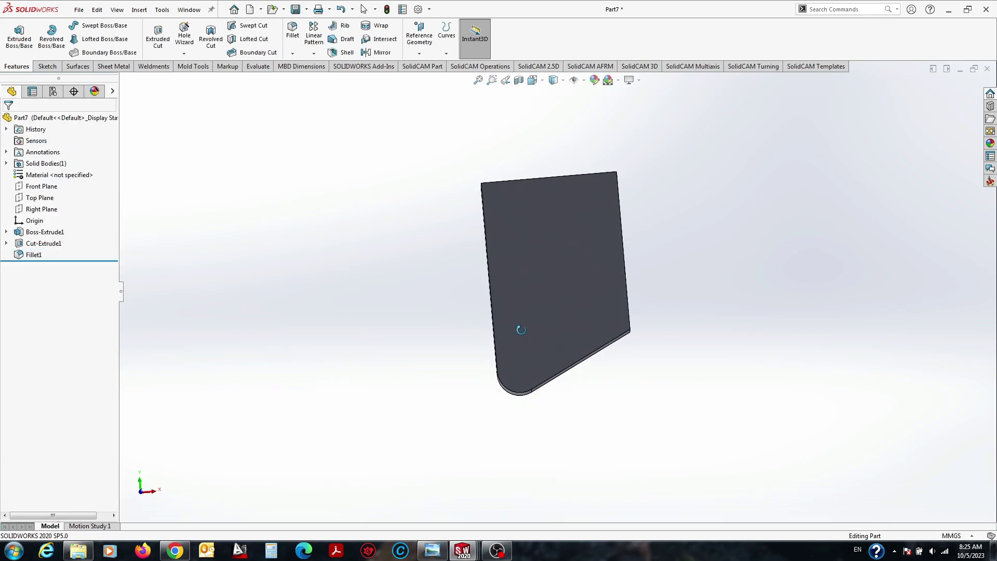
# Sketch a circle on the front face concentric with the rounded corner.
pyautogui.click(535, 338)
pyautogui.click(575, 311)
pyautogui.press('space')
pyautogui.click(442, 325)
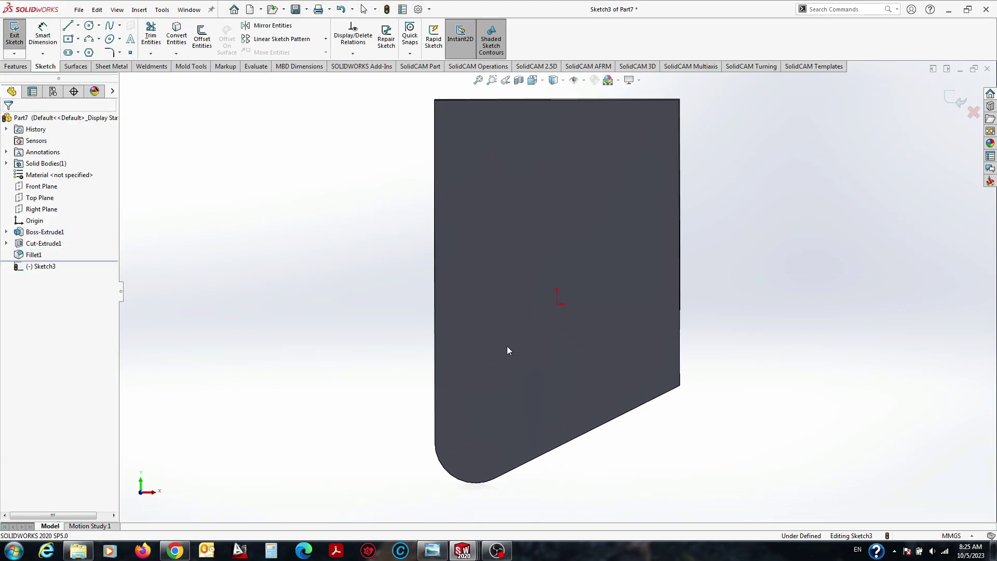
pyautogui.click(511, 383)
pyautogui.click(508, 402)
pyautogui.press('Escape')
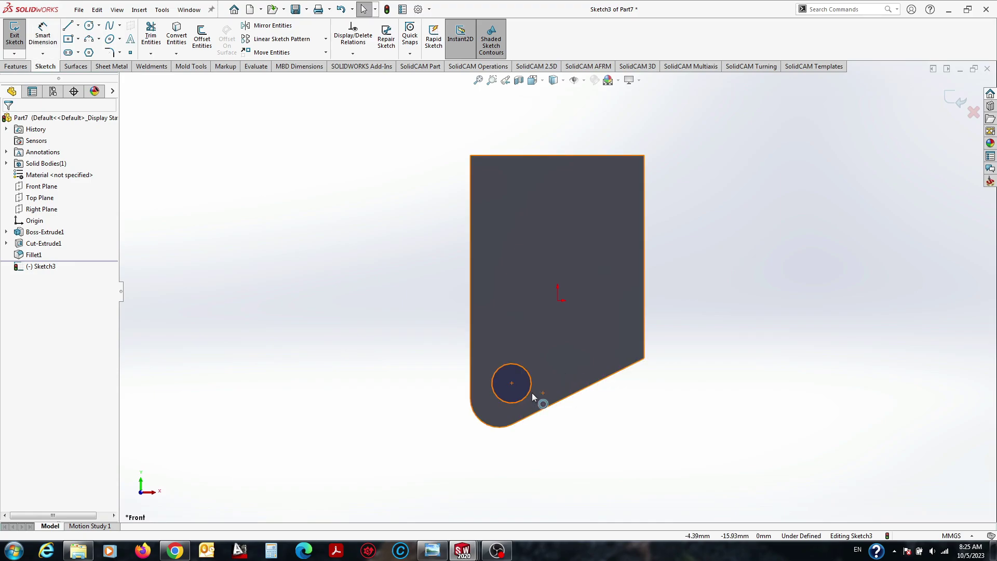
pyautogui.click(530, 388)
pyautogui.keyDown('ctrl'); pyautogui.click(500, 427); pyautogui.keyUp('ctrl')
pyautogui.click(560, 380)
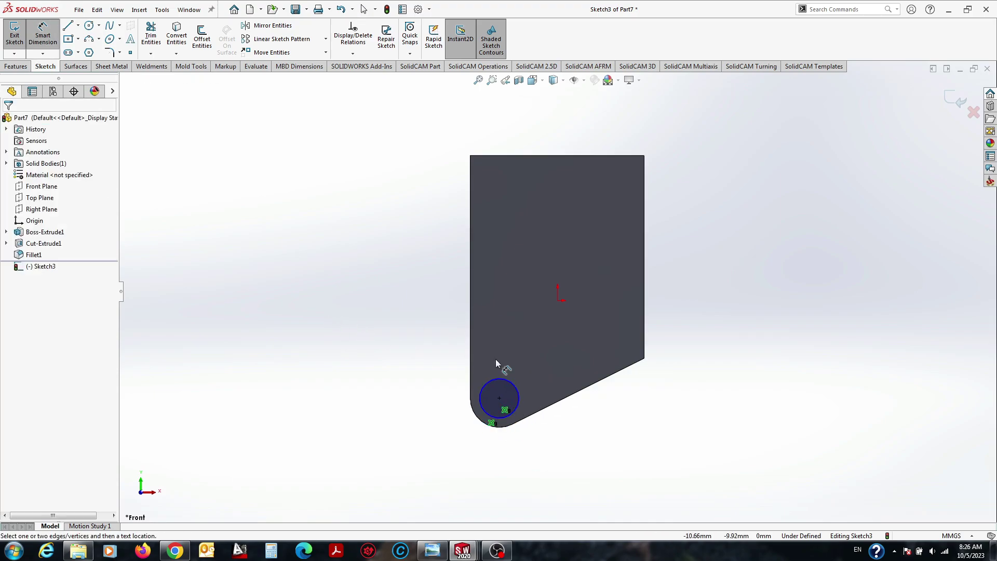
# Dimension the circle to Ø5, close the sketch, and roll the part back to Sketch1.
pyautogui.click(498, 380)
pyautogui.click(363, 369)
pyautogui.write('5')
pyautogui.press('Return')
pyautogui.press('Escape')
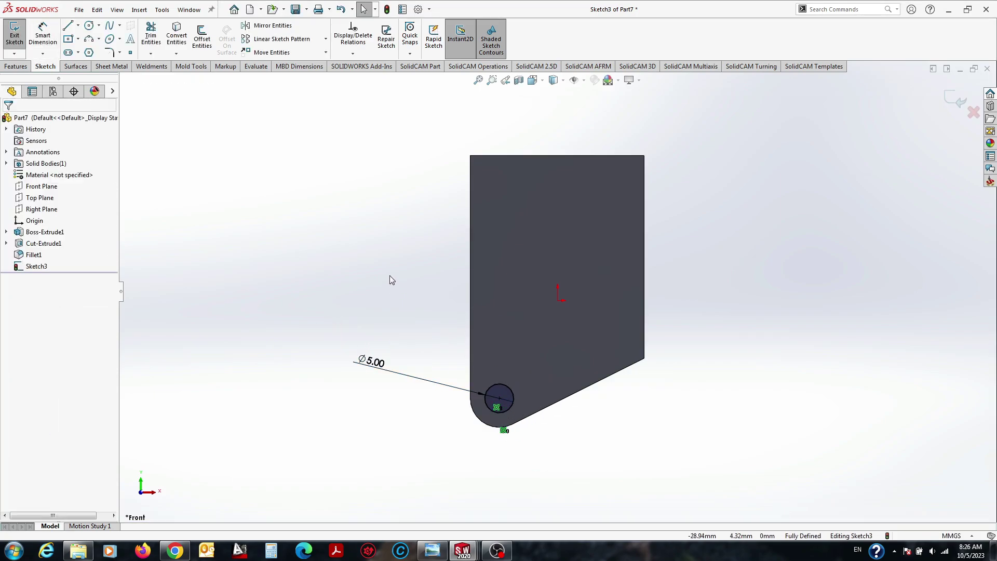
pyautogui.click(960, 104)
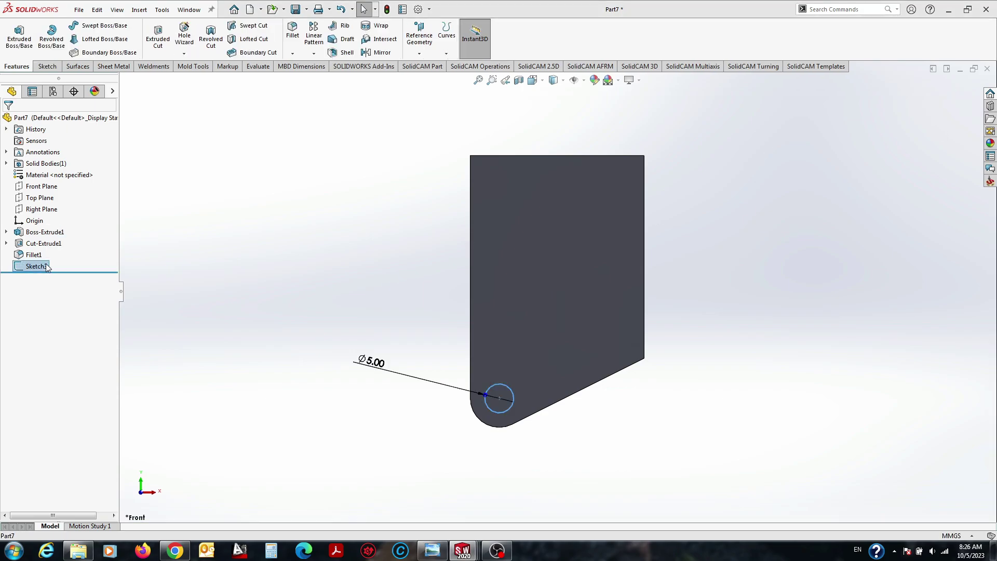
pyautogui.moveTo(42, 272); pyautogui.dragTo(38, 226)
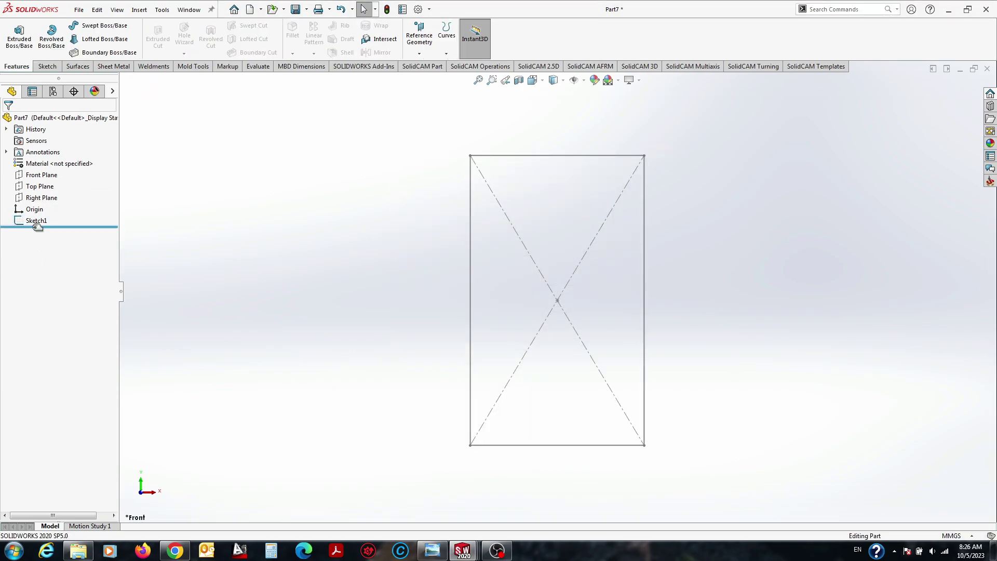
# Inspect the original rectangle sketch, then start a new sketch on the front plane.
pyautogui.click(47, 66)
pyautogui.click(14, 31)
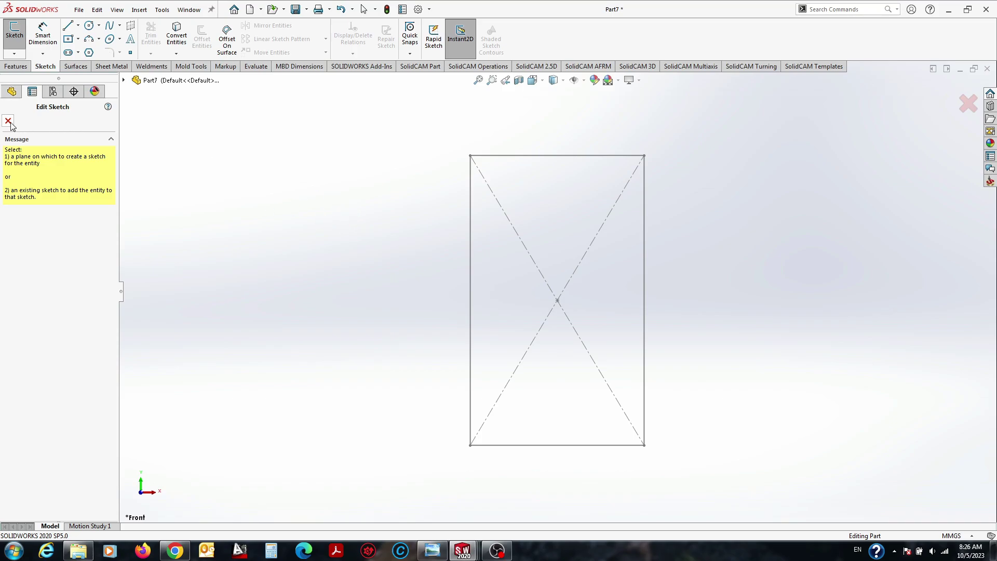
pyautogui.click(32, 218)
pyautogui.click(579, 266)
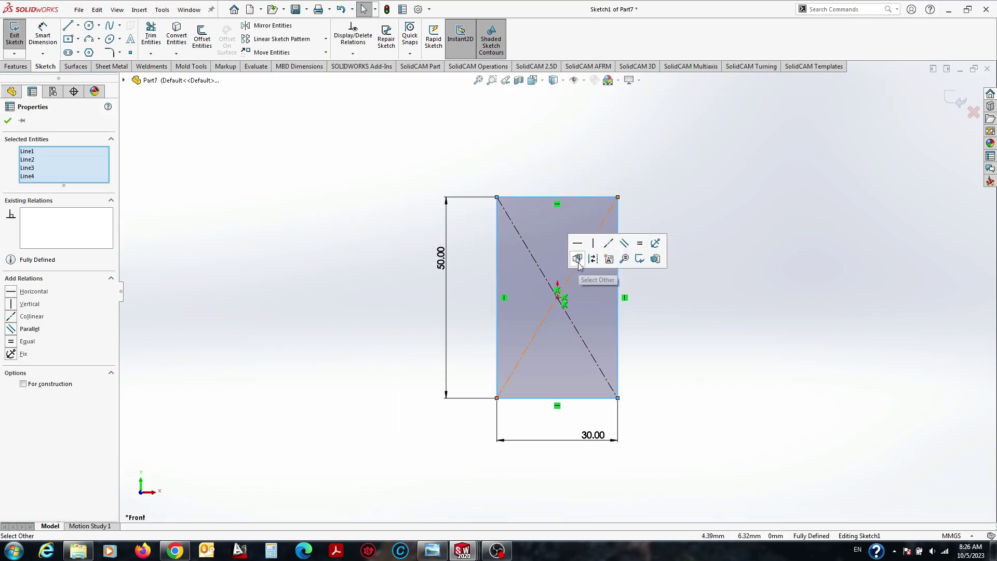
pyautogui.press('Escape')
pyautogui.click(14, 31)
pyautogui.click(42, 174)
pyautogui.click(15, 31)
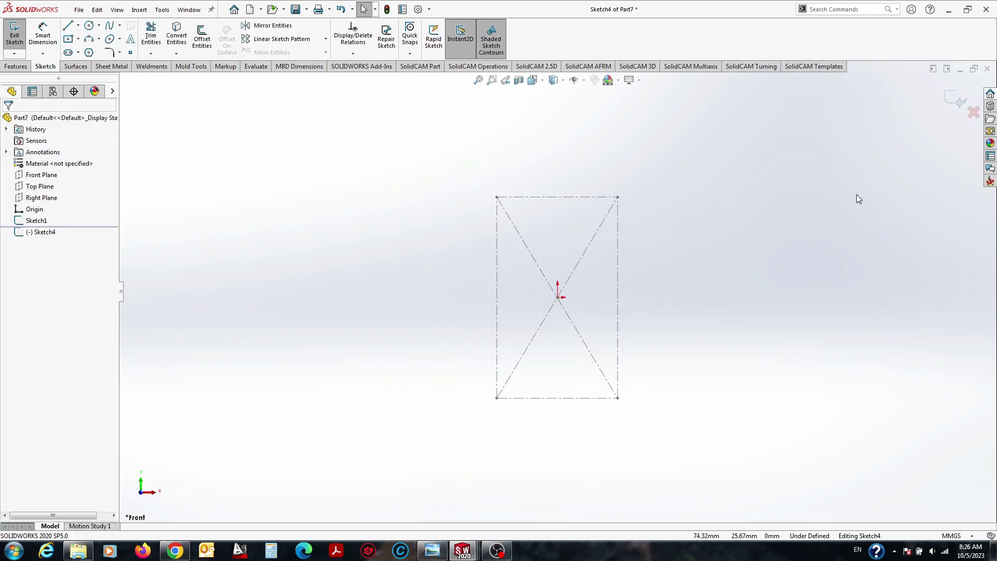
# Draw the closed profile: left side, rounded lower end, diagonal, right side and top edge.
pyautogui.press('l')
pyautogui.click(497, 198)
pyautogui.click(497, 364)
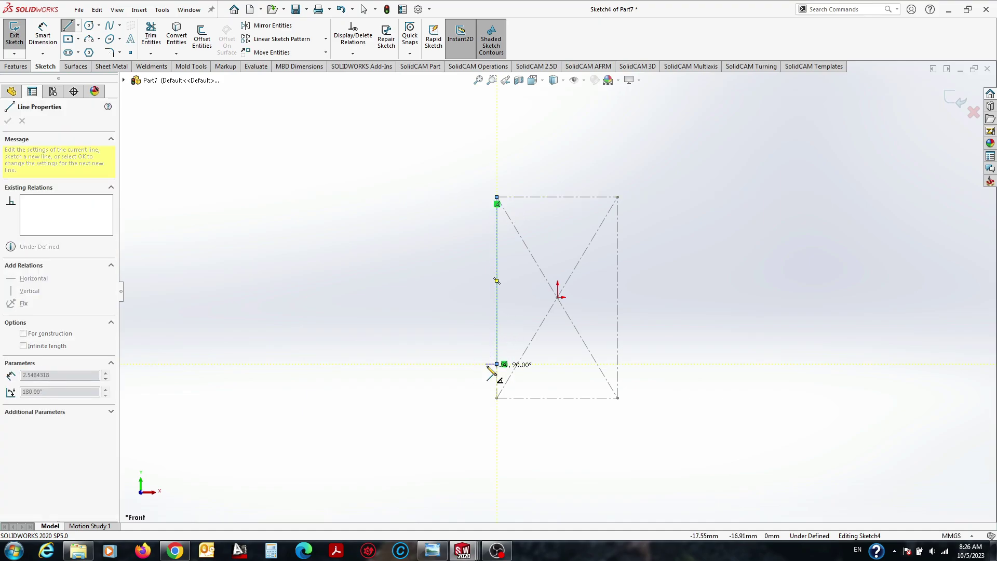
pyautogui.click(558, 385)
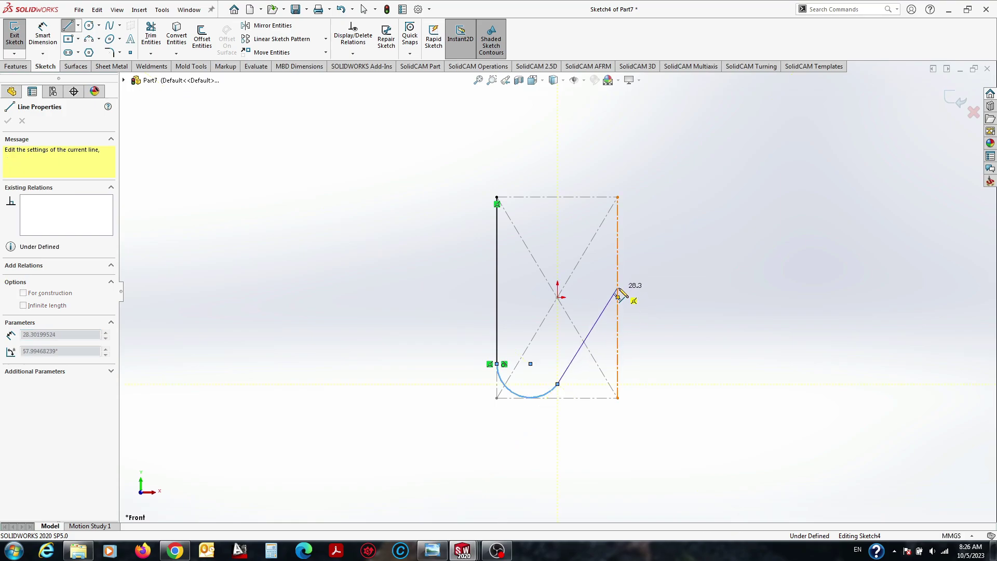
pyautogui.click(618, 289)
pyautogui.click(617, 138)
pyautogui.click(497, 139)
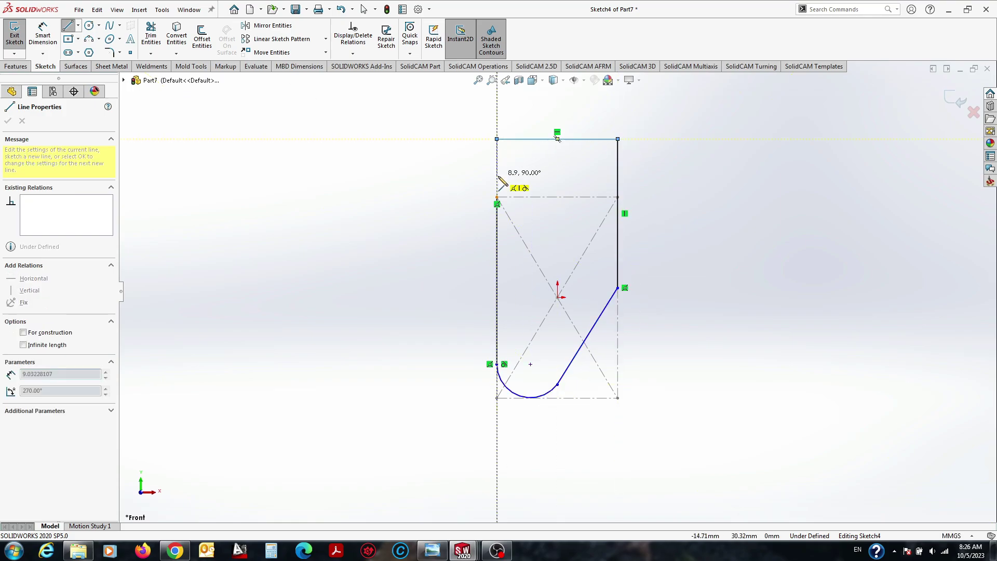
pyautogui.click(497, 197)
pyautogui.press('Escape')
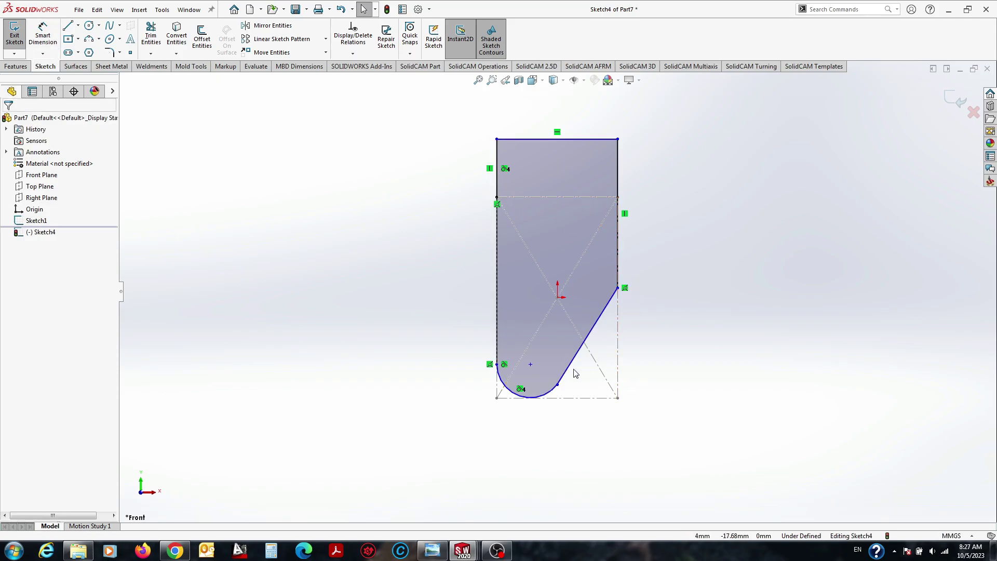
# Check the arc and diagonal against the reference photo and lower the diagonal's upper end.
pyautogui.click(552, 394)
pyautogui.keyDown('ctrl'); pyautogui.click(579, 348); pyautogui.keyUp('ctrl')
pyautogui.click(390, 505)
pyautogui.click(433, 550)
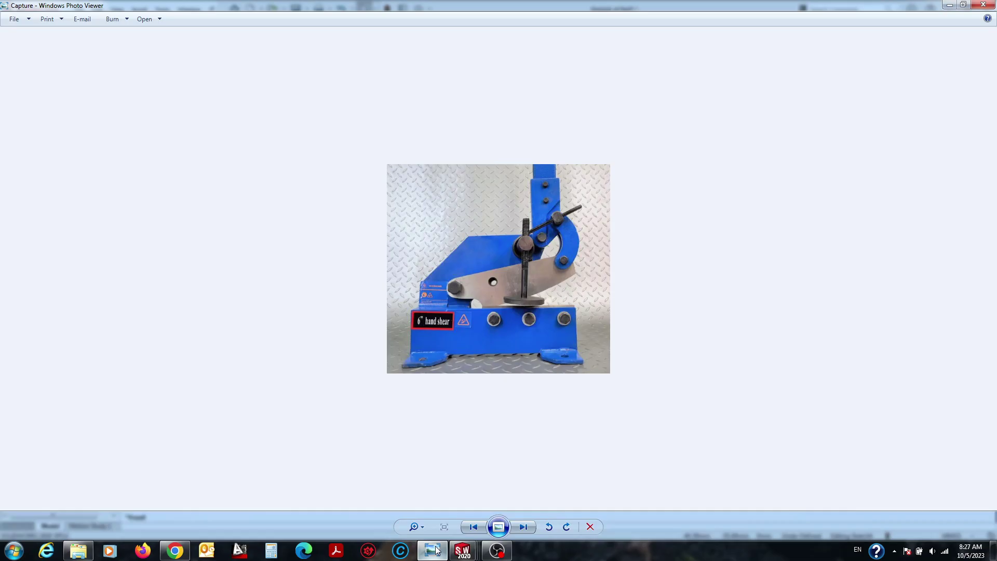
pyautogui.click(750, 494)
pyautogui.moveTo(617, 290); pyautogui.dragTo(616, 317)
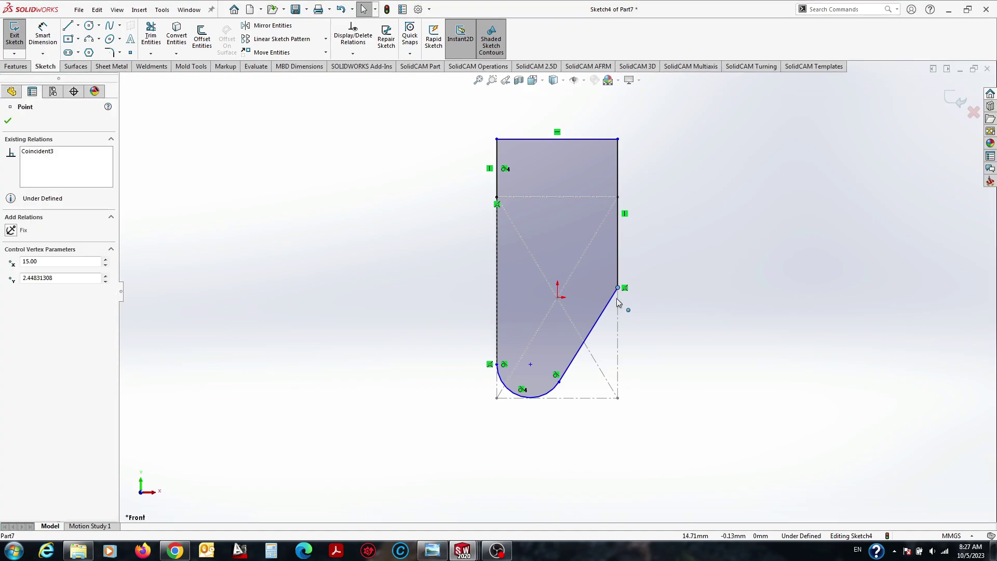
pyautogui.click(672, 416)
# Dimension the rounded end to R8 and the diagonal's height to 17 mm.
pyautogui.press('d')
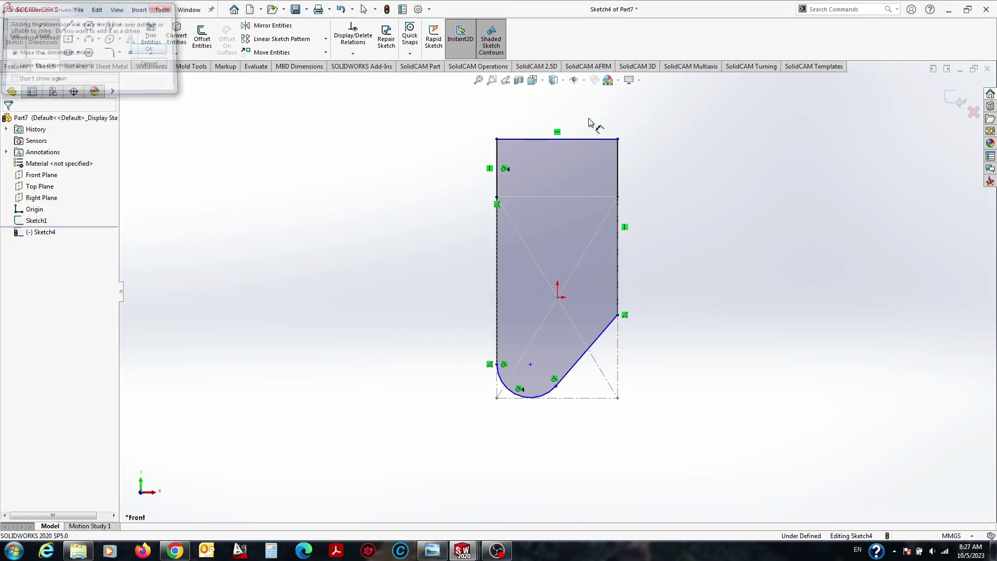
pyautogui.click(541, 405)
pyautogui.click(472, 452)
pyautogui.write('8.00mm')
pyautogui.press('Return')
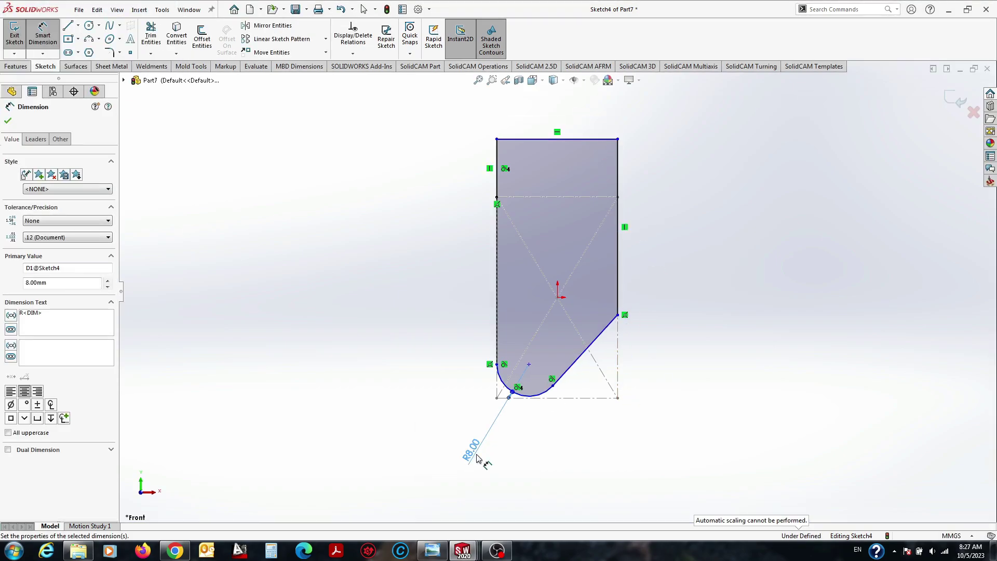
pyautogui.click(585, 349)
pyautogui.click(688, 353)
pyautogui.write('17')
pyautogui.press('Return')
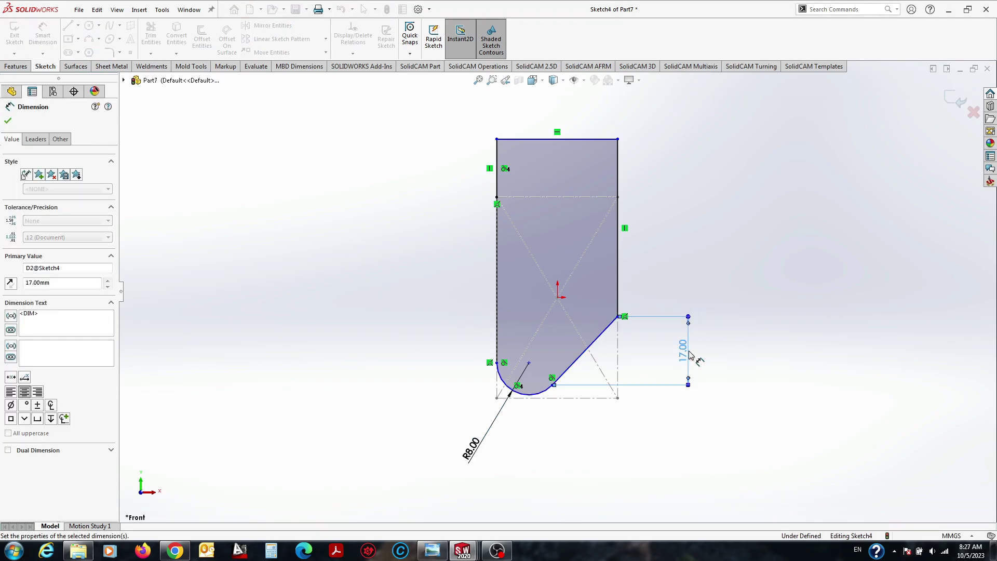
pyautogui.press('Escape')
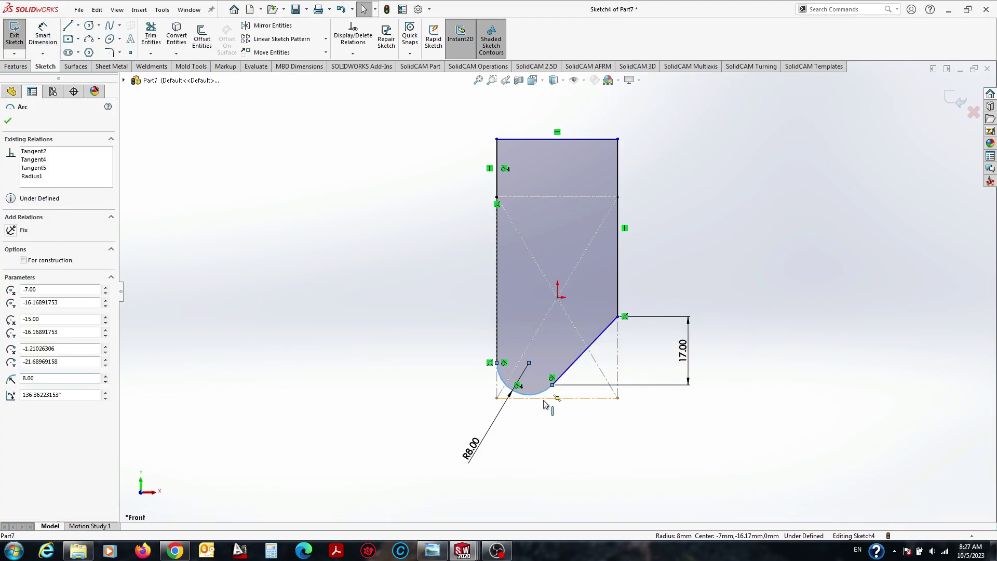
# Add a 15 mm vertical dimension at the profile's top-left corner.
pyautogui.click(313, 263)
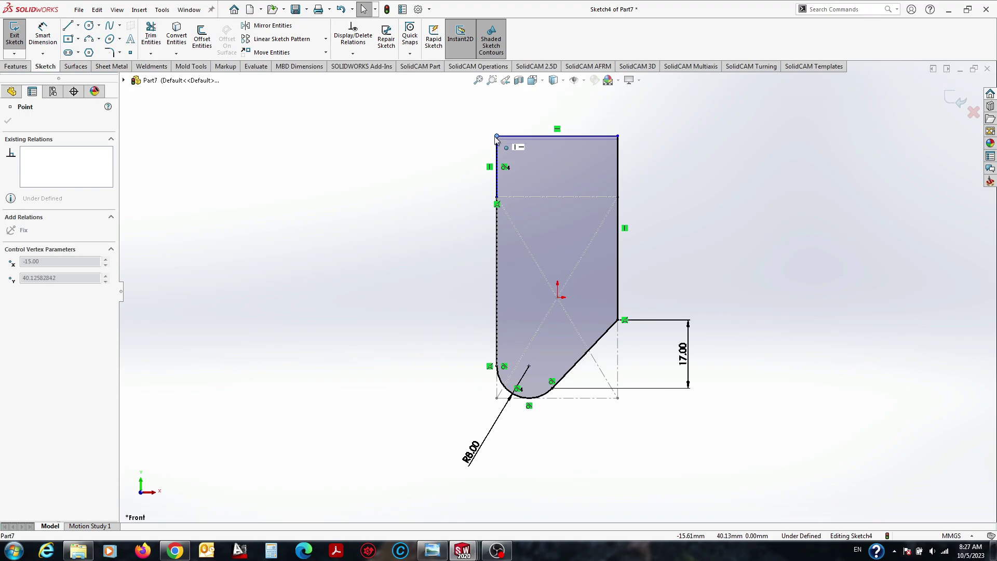
pyautogui.press('d')
pyautogui.click(497, 196)
pyautogui.click(466, 166)
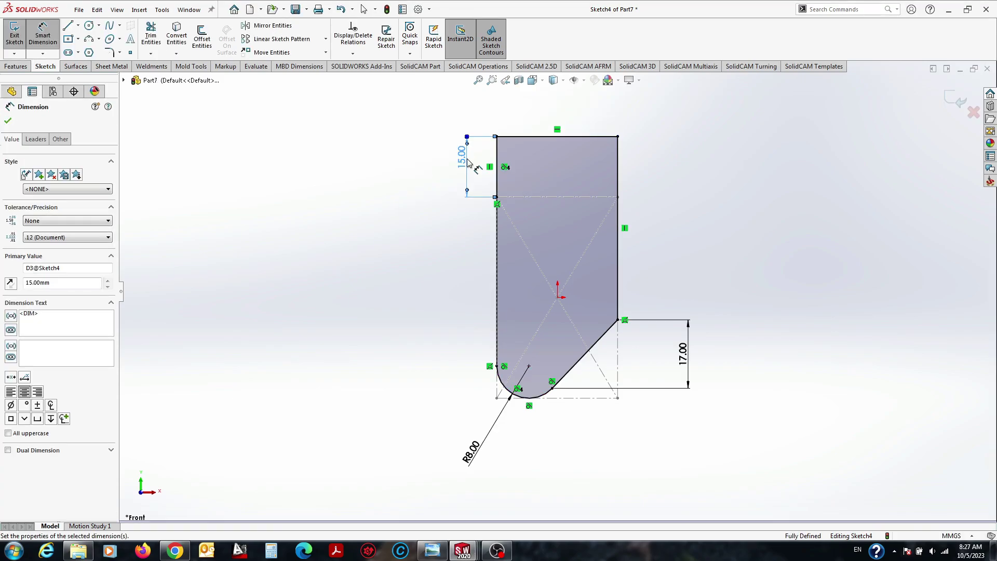
pyautogui.press('Escape')
# Extrude the profile into Boss-Extrude2 and check it against the reference photo.
pyautogui.click(17, 67)
pyautogui.click(19, 36)
pyautogui.press('Return')
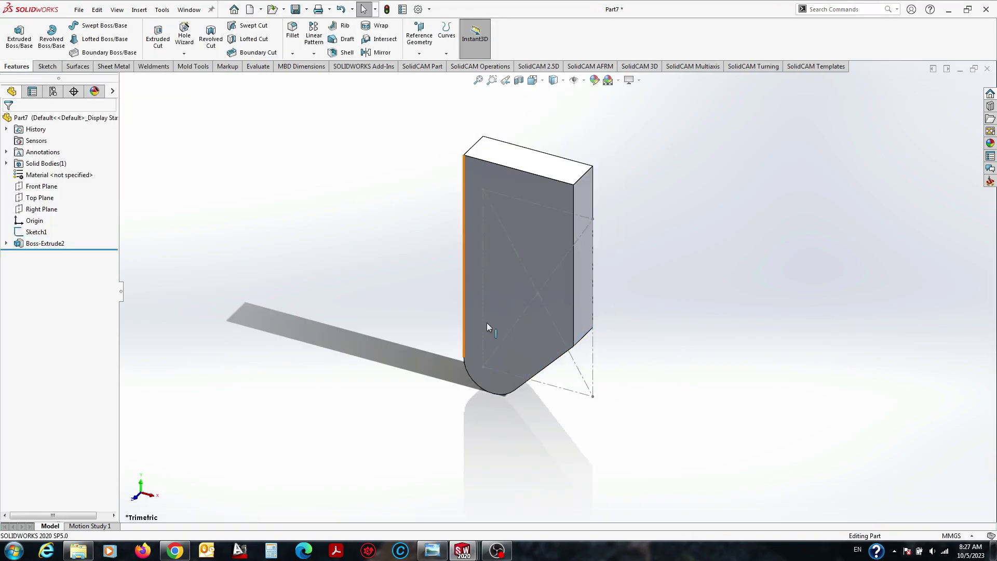
pyautogui.moveTo(539, 236); pyautogui.dragTo(528, 258, button='middle')
pyautogui.click(428, 554)
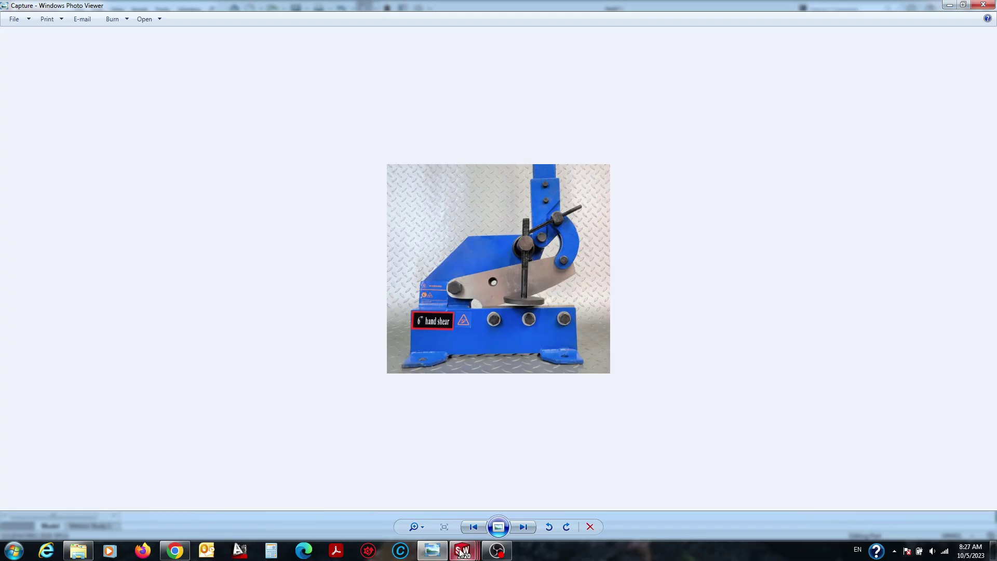
pyautogui.click(293, 497)
pyautogui.click(546, 354)
# Make the sketched circle coradial with the rounded end edge and exit the sketch.
pyautogui.click(512, 418)
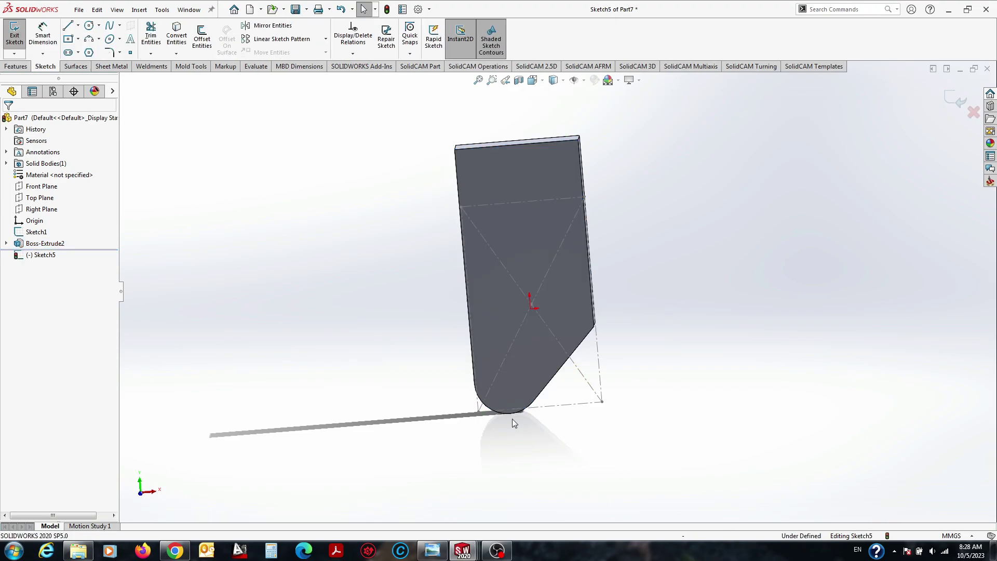
pyautogui.click(492, 373)
pyautogui.keyDown('ctrl'); pyautogui.click(500, 412); pyautogui.keyUp('ctrl')
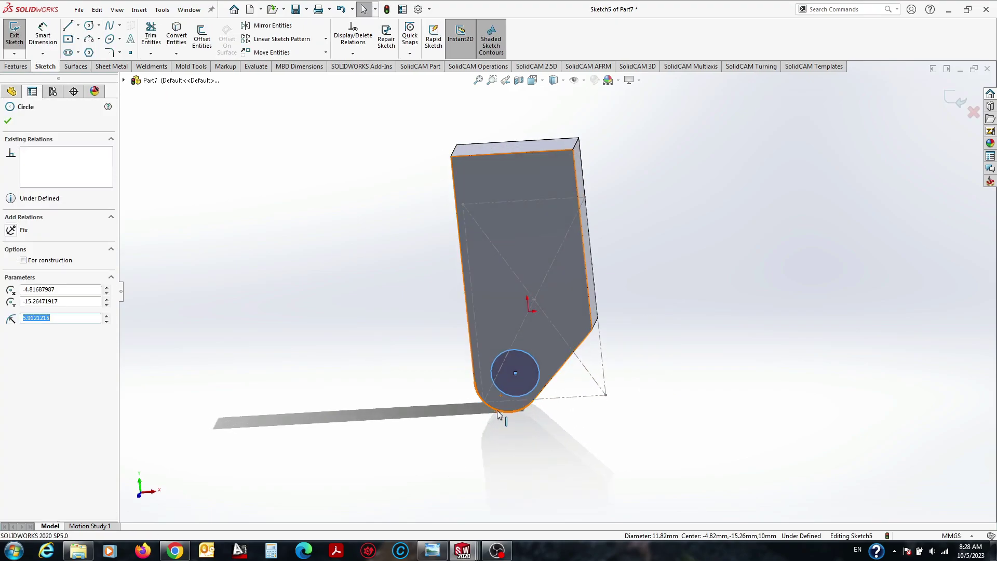
pyautogui.click(529, 365)
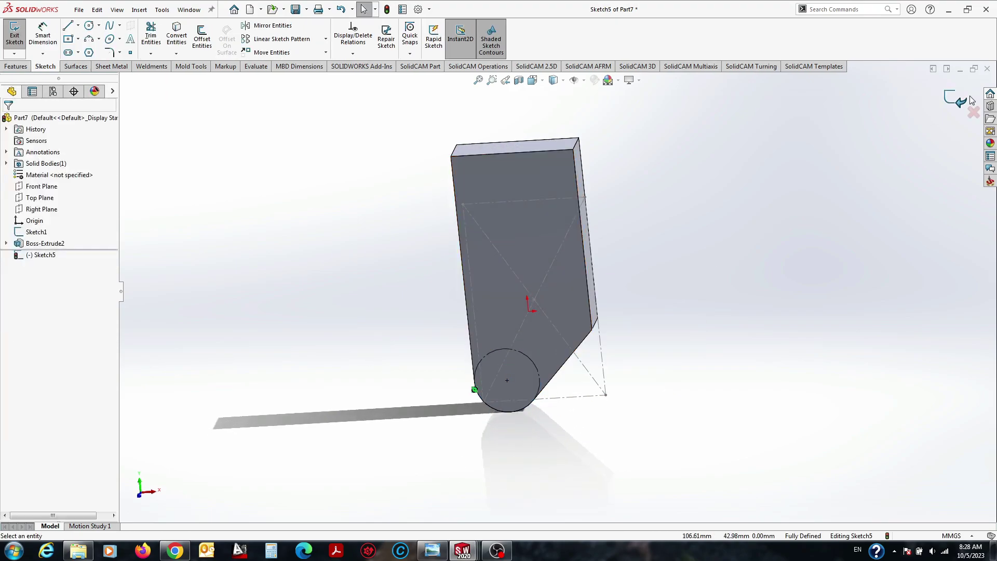
pyautogui.click(955, 99)
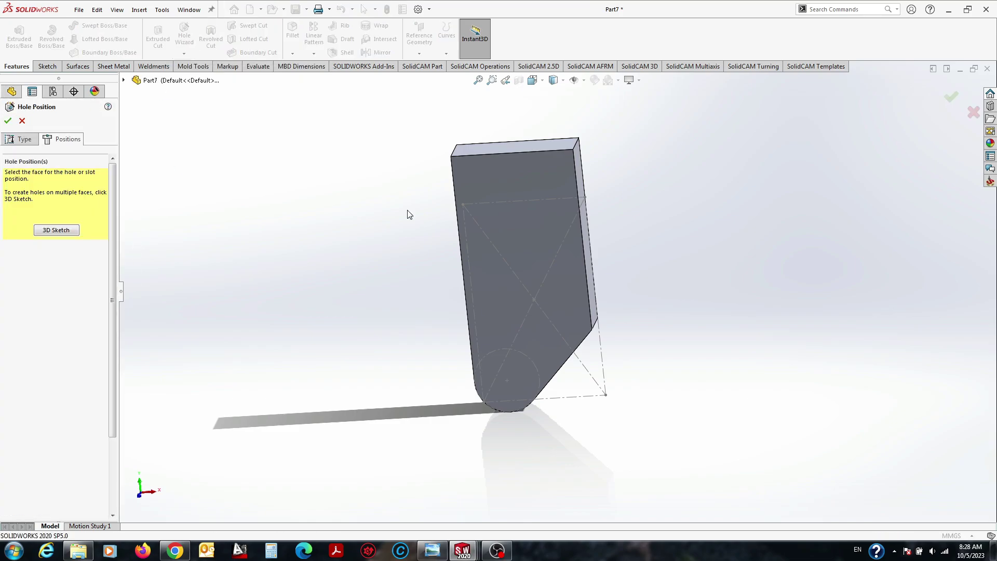
# Place an M5x0.8 tapped hole at the circle centre, then begin a sketch on the front face.
pyautogui.click(500, 319)
pyautogui.click(9, 120)
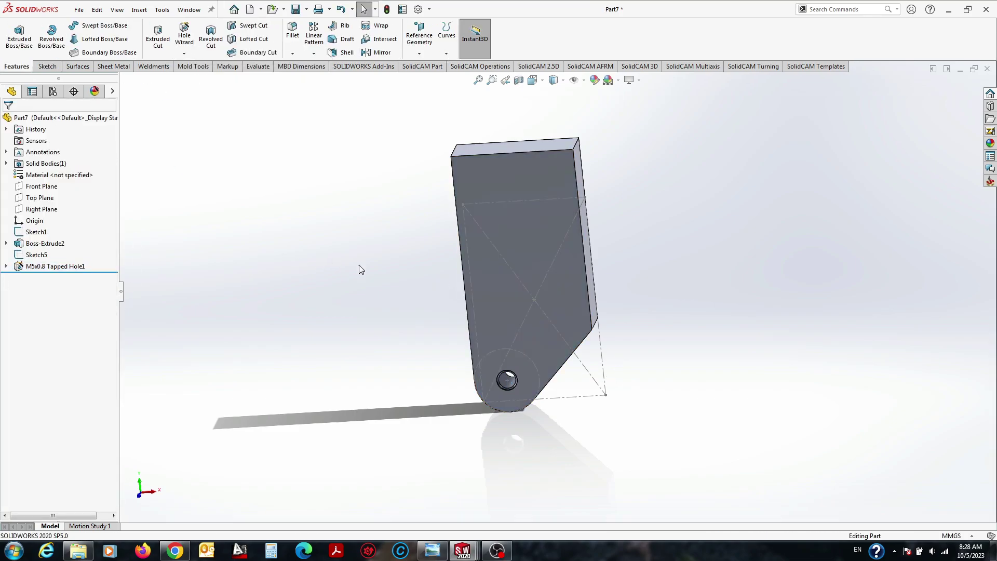
pyautogui.moveTo(646, 297); pyautogui.dragTo(664, 275, button='middle')
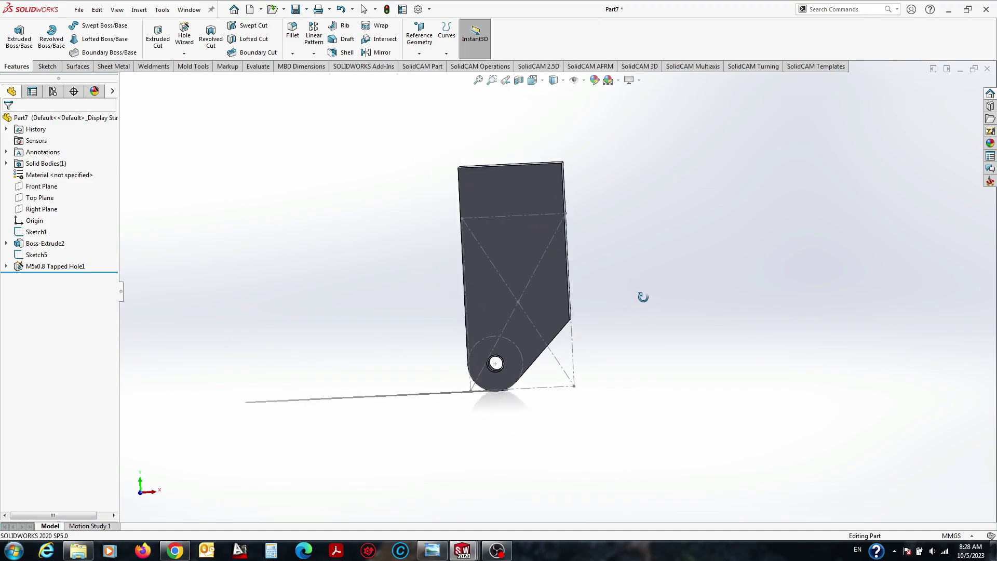
pyautogui.click(541, 304)
pyautogui.press('space')
# Sketch a vertical line up the part, with a short vertical piece and a 45° line to the right edge.
pyautogui.click(398, 365)
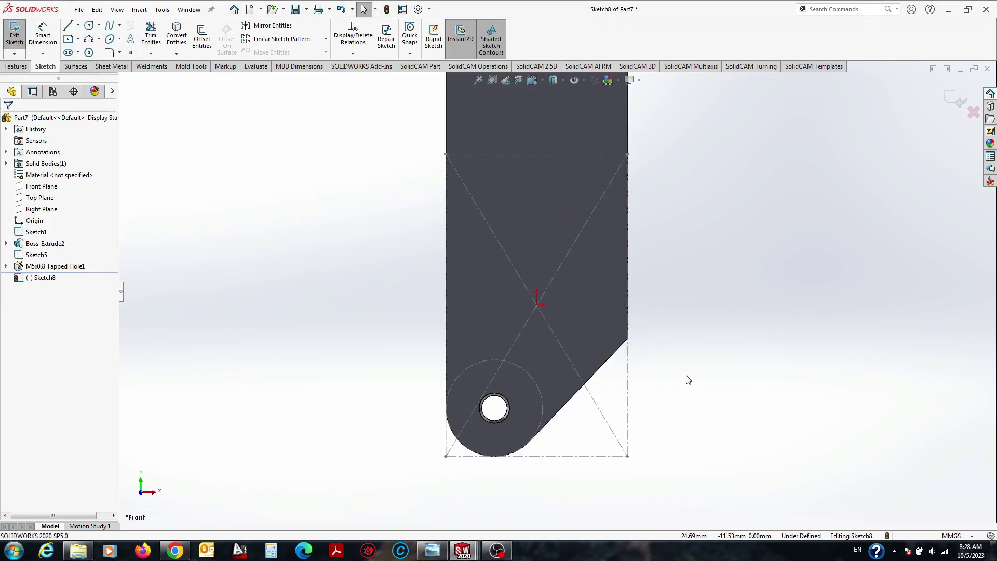
pyautogui.press('l')
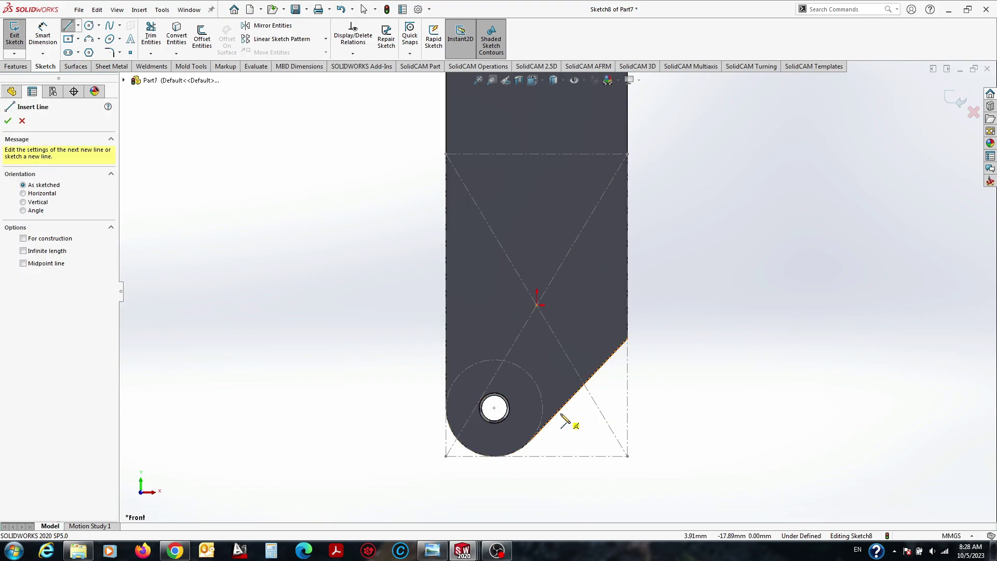
pyautogui.click(551, 419)
pyautogui.click(552, 209)
pyautogui.press('Escape')
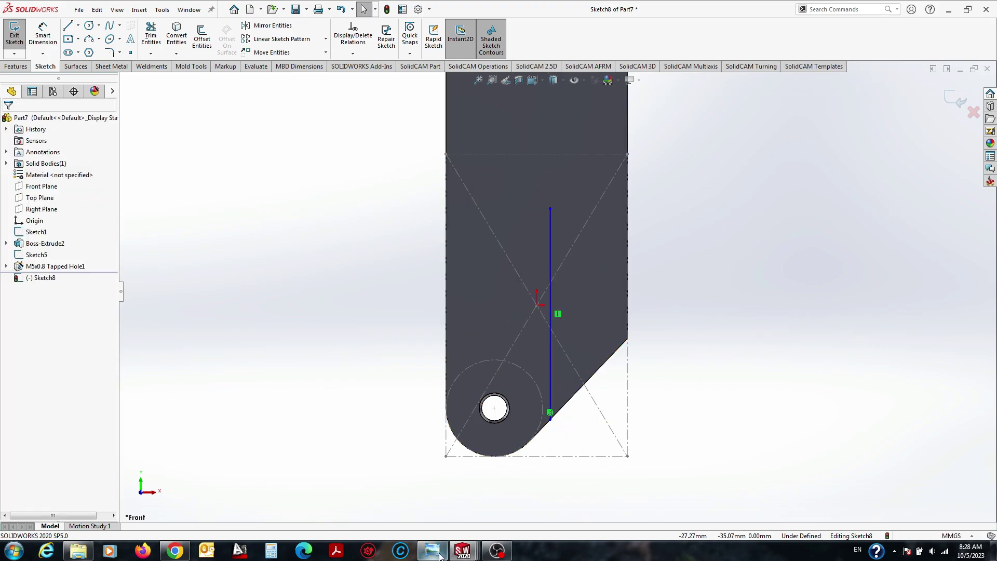
pyautogui.click(432, 550)
pyautogui.click(440, 556)
pyautogui.press('l')
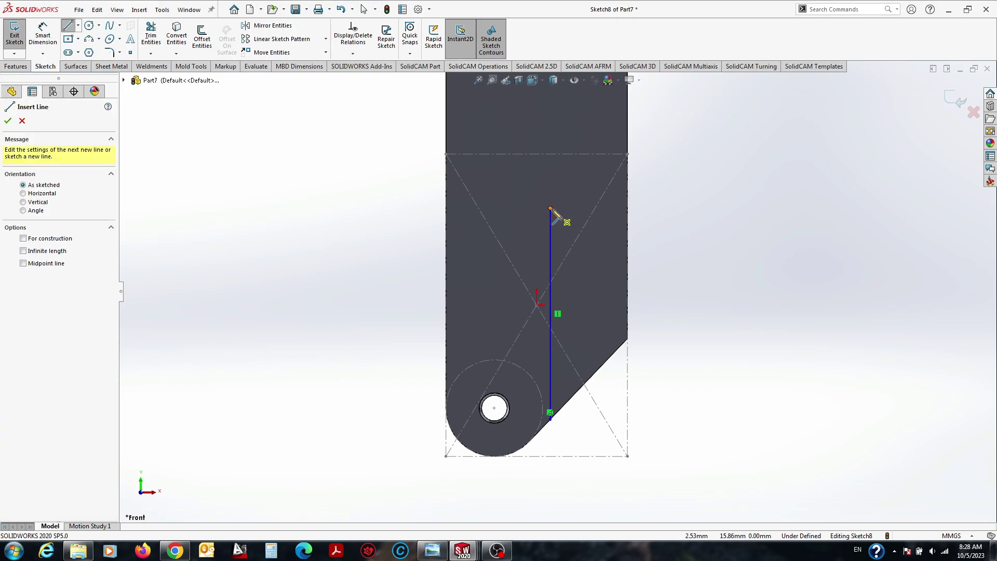
pyautogui.click(551, 208)
pyautogui.click(552, 199)
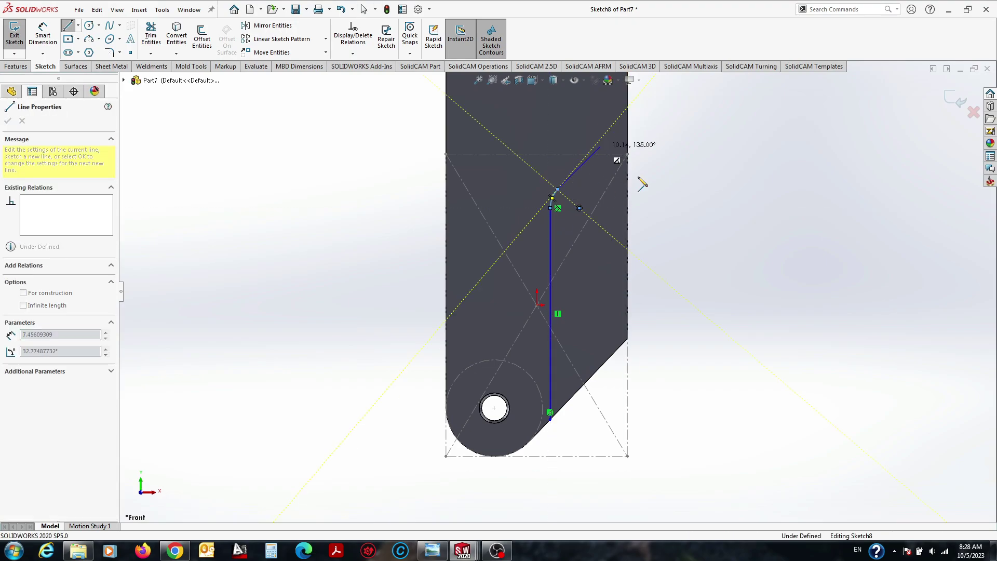
pyautogui.click(551, 197)
pyautogui.click(629, 110)
pyautogui.press('Escape')
# Lower the shared endpoint, make the upper line parallel to the angled edge, and reshape the curve.
pyautogui.scroll(2, 571, 260)
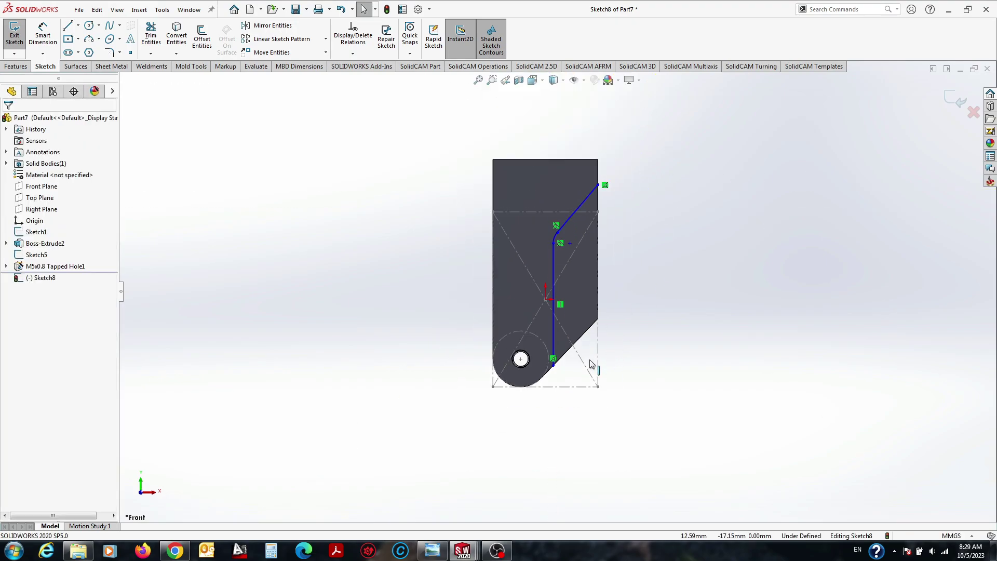
pyautogui.scroll(-2, 544, 329)
pyautogui.click(535, 321)
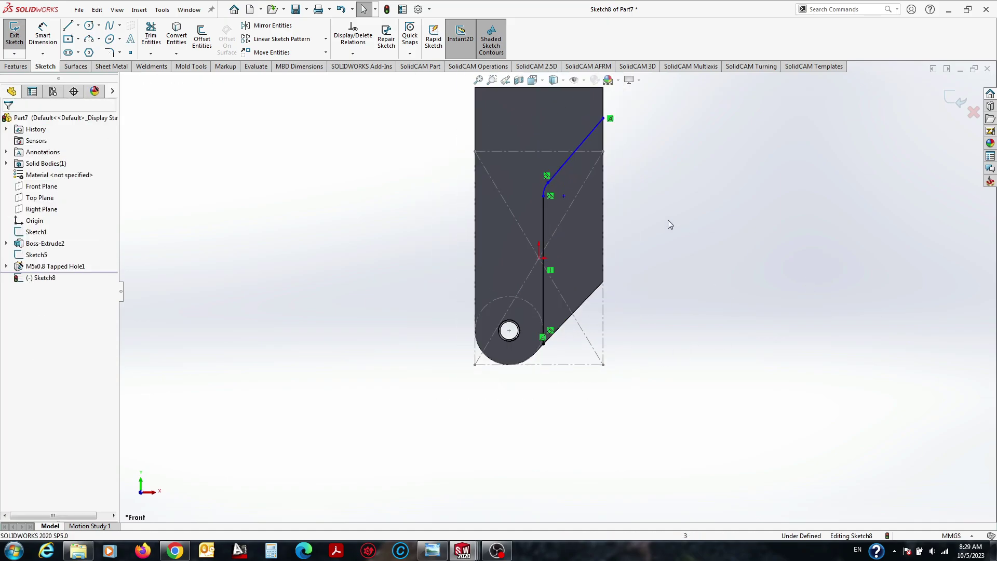
pyautogui.scroll(2, 668, 219)
pyautogui.moveTo(521, 196)
pyautogui.mouseDown()
pyautogui.moveTo(517, 260)
pyautogui.moveTo(526, 238)
pyautogui.mouseUp()
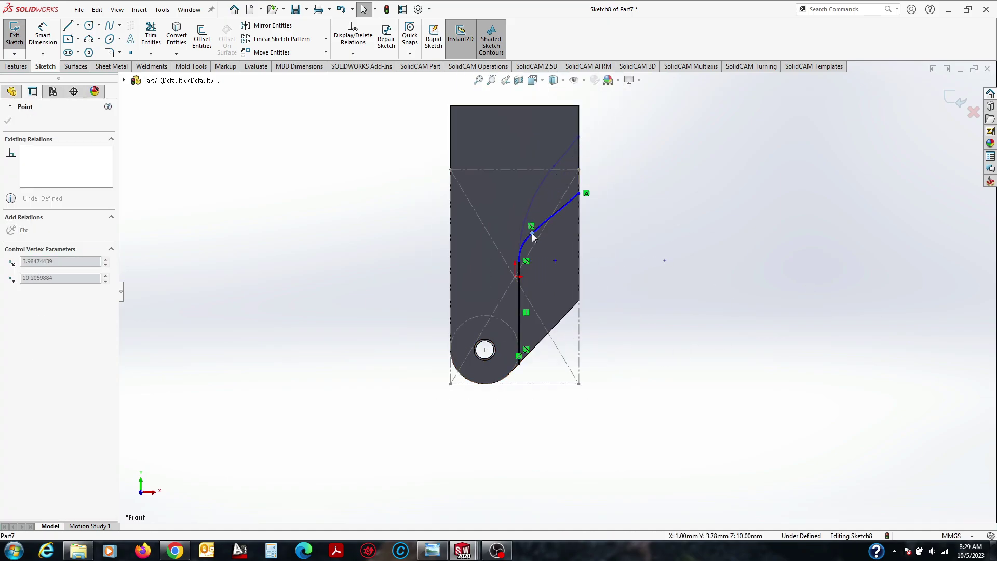
pyautogui.click(563, 179)
pyautogui.keyDown('ctrl'); pyautogui.click(571, 310); pyautogui.keyUp('ctrl')
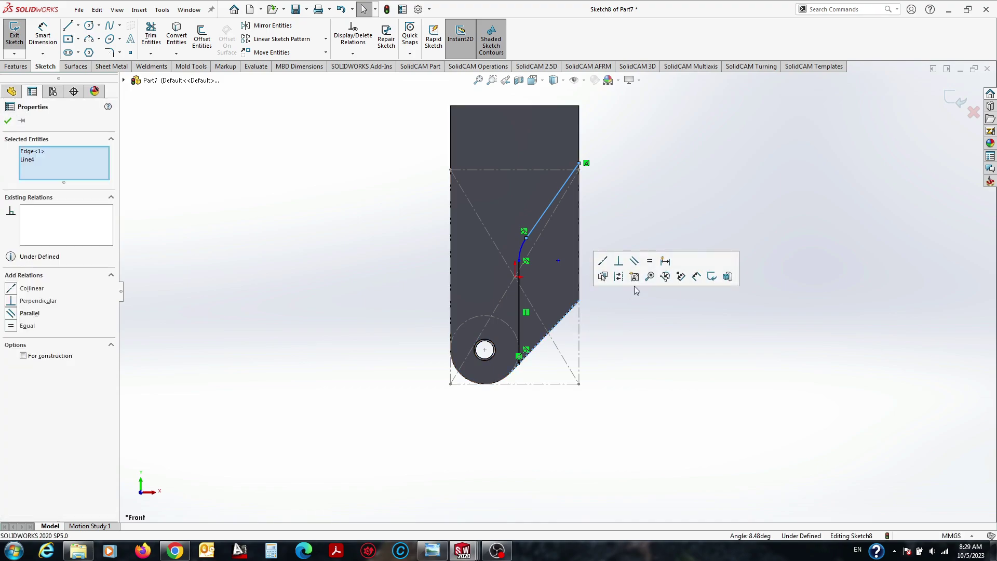
pyautogui.click(644, 278)
pyautogui.moveTo(529, 214); pyautogui.dragTo(531, 251)
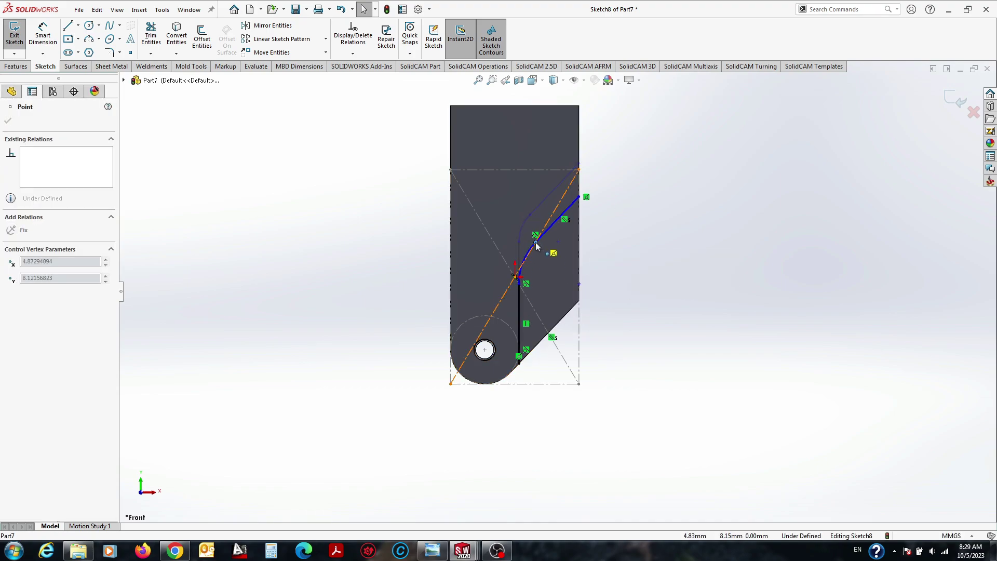
# Dimension the curve at R11 and the notch height at 27 mm, accepting the driven-dimension prompt.
pyautogui.click(442, 554)
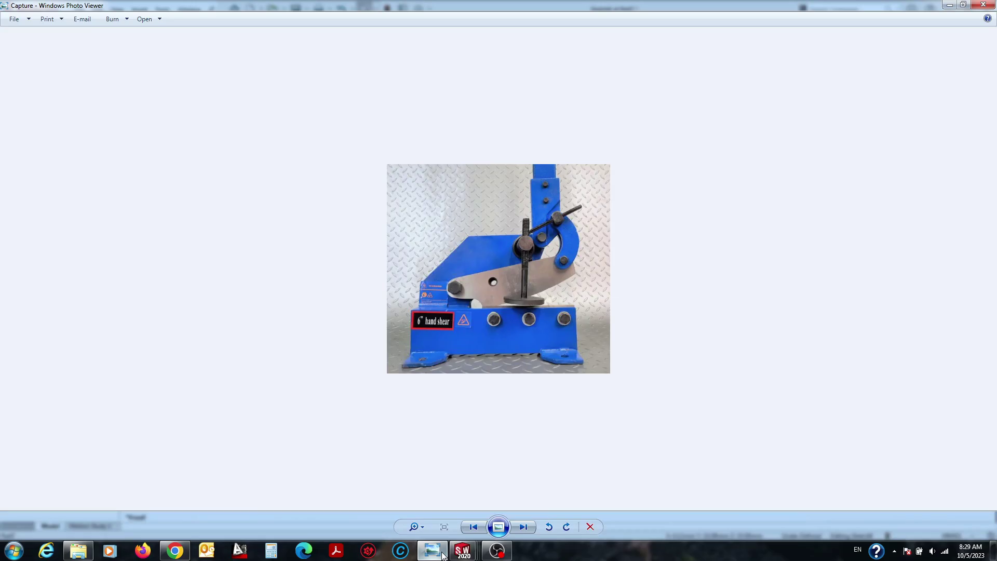
pyautogui.click(355, 242)
pyautogui.write('1')
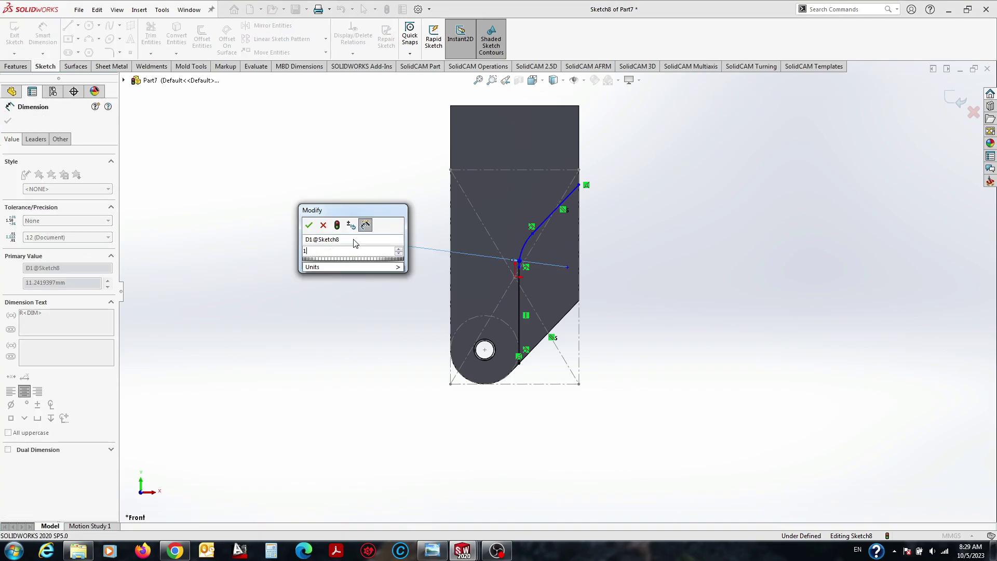
pyautogui.write('1')
pyautogui.press('Return')
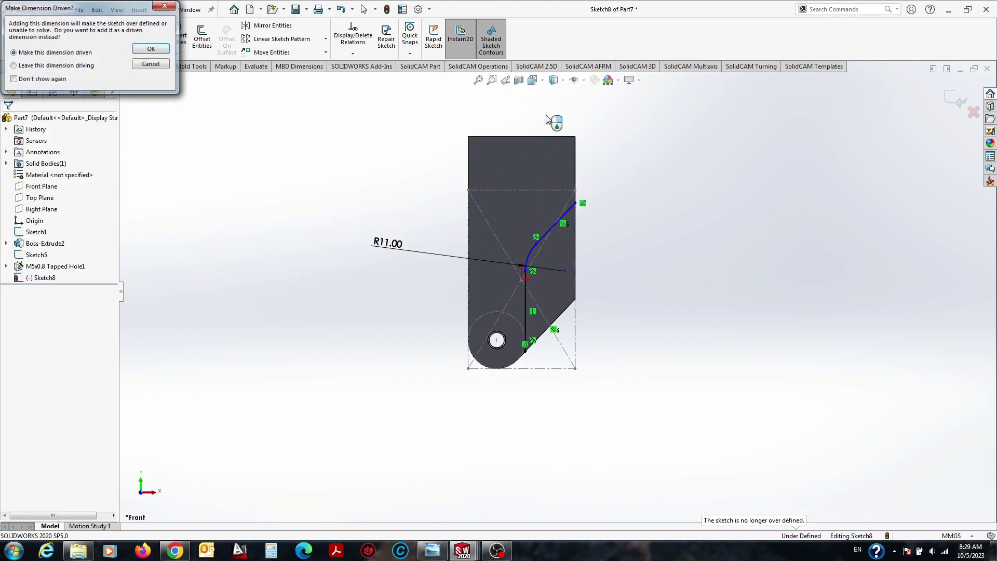
pyautogui.press('Return')
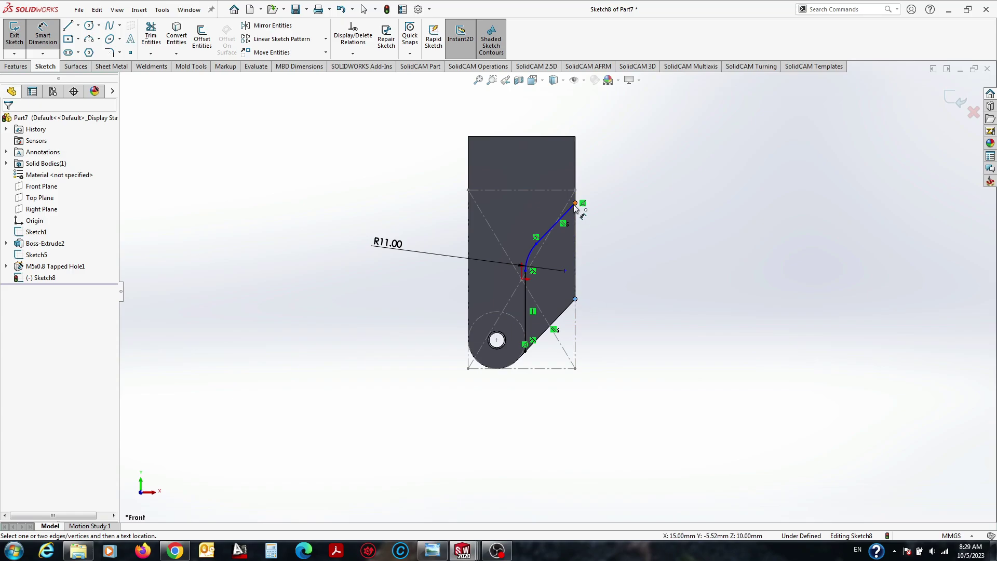
pyautogui.click(575, 203)
pyautogui.click(575, 299)
pyautogui.click(695, 249)
pyautogui.write('27')
pyautogui.press('Return')
pyautogui.scroll(-2, 597, 356)
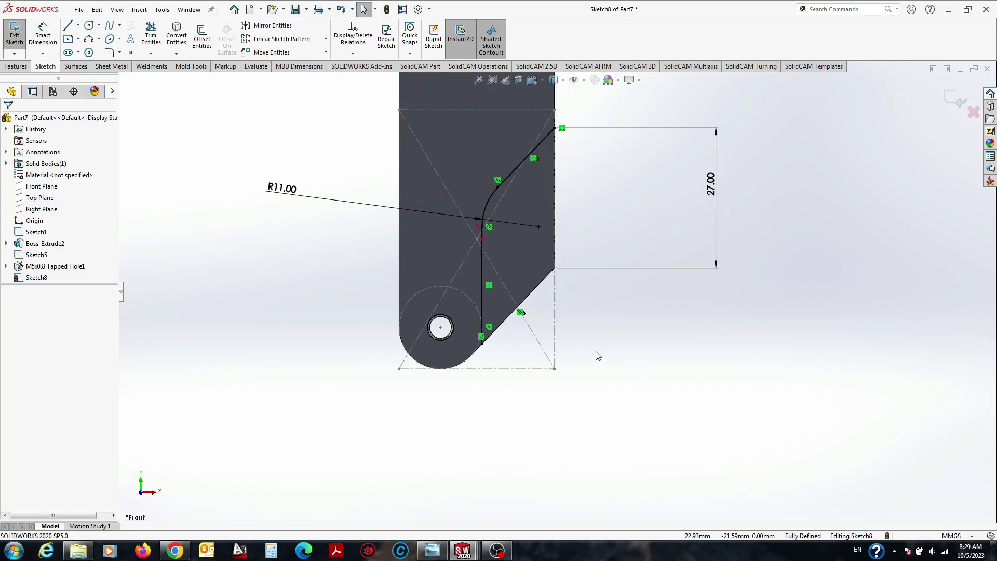
# Extrude-cut the Sketch8 region beside the curve 3 mm deep (Blind) into the lever.
pyautogui.click(16, 67)
pyautogui.click(158, 39)
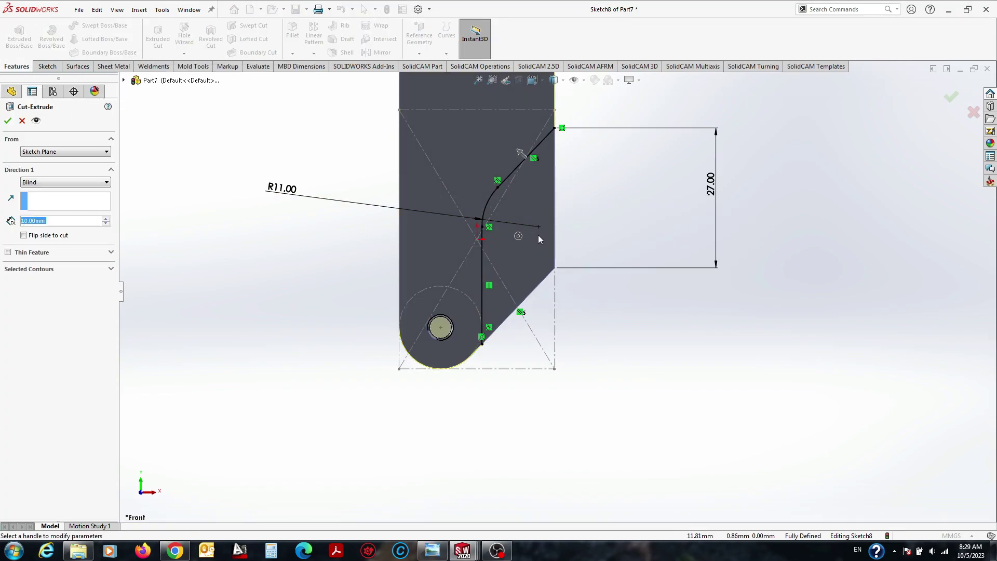
pyautogui.click(429, 551)
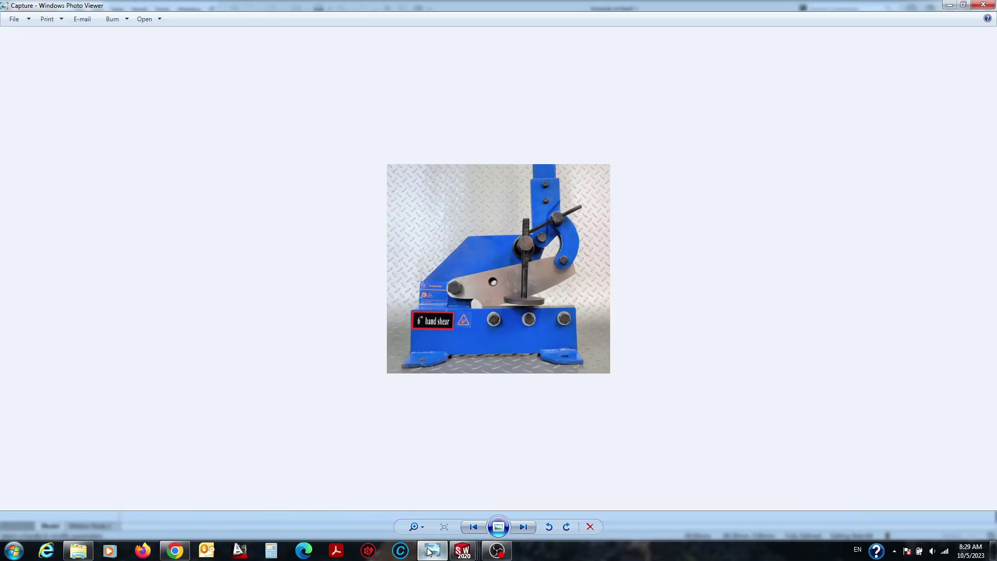
pyautogui.click(73, 268)
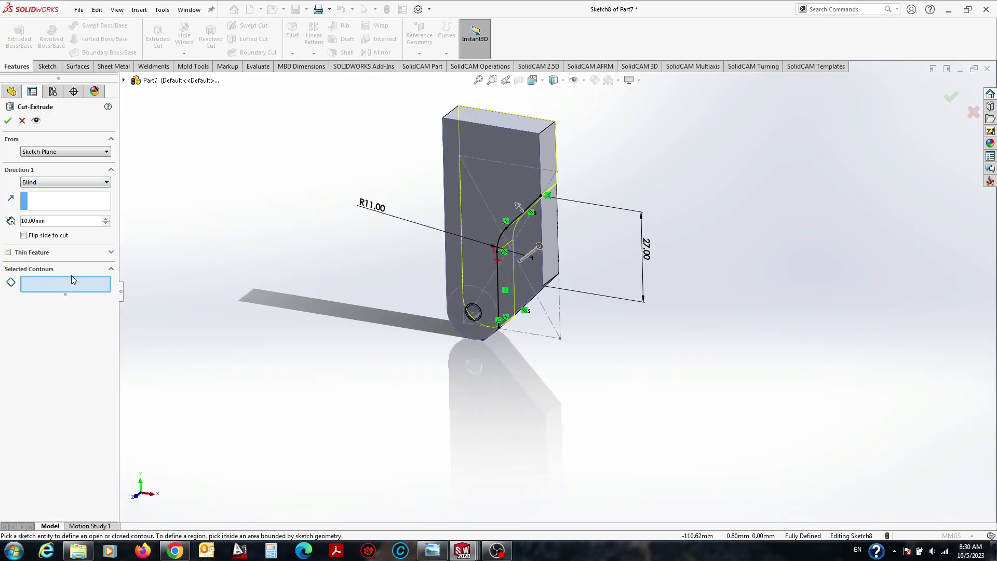
pyautogui.click(518, 281)
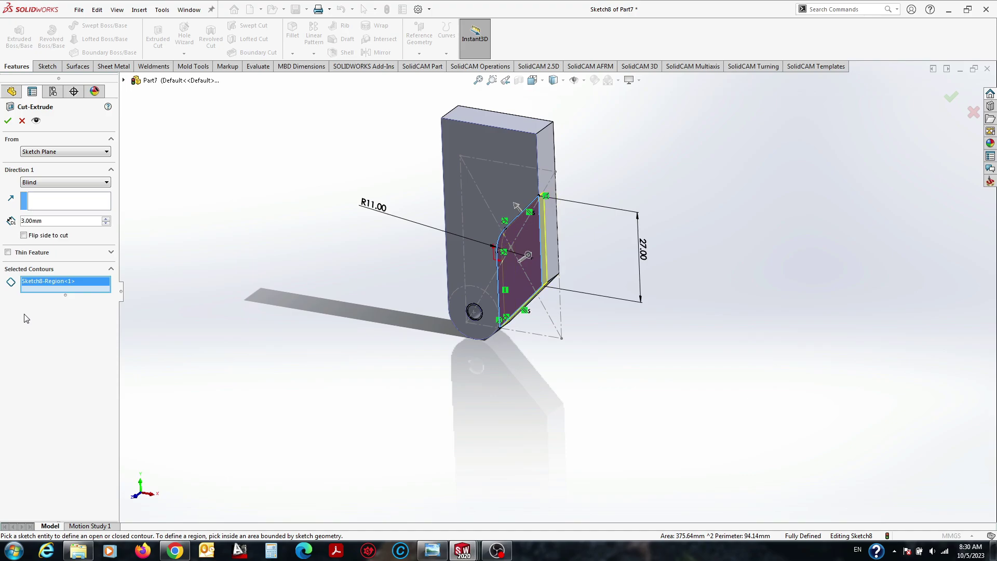
pyautogui.click(8, 121)
pyautogui.moveTo(344, 313); pyautogui.dragTo(482, 289, button='middle')
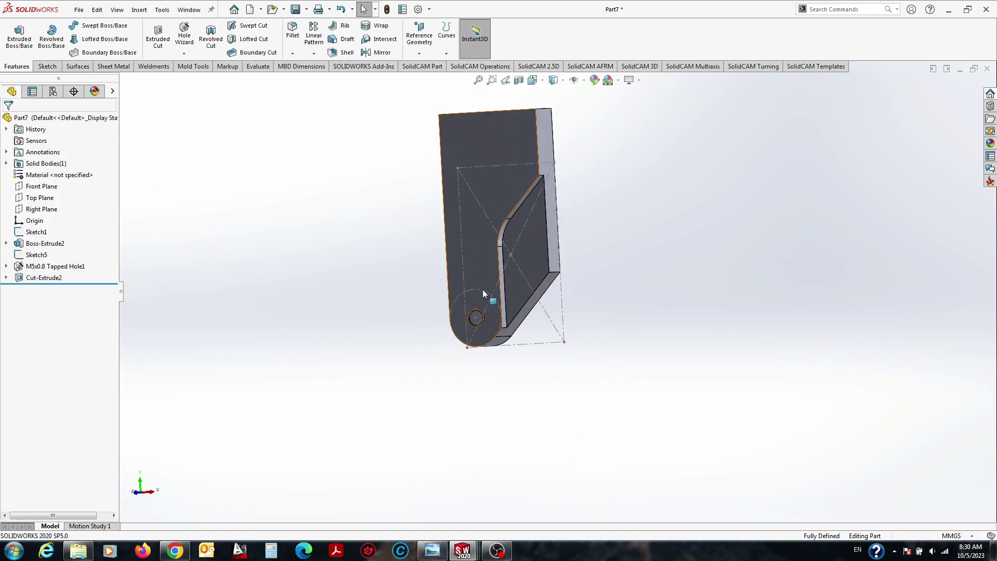
pyautogui.scroll(-3, 482, 289)
pyautogui.scroll(3, 439, 242)
pyautogui.moveTo(439, 242)
pyautogui.mouseDown(button='middle')
pyautogui.moveTo(592, 244)
pyautogui.moveTo(543, 285)
pyautogui.mouseUp(button='middle')
pyautogui.scroll(-3, 529, 250)
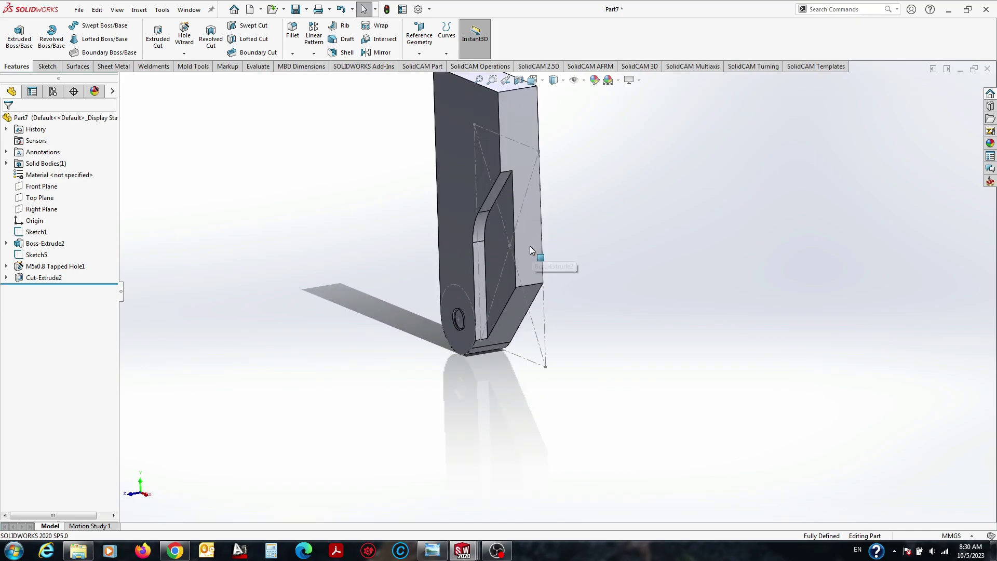
# Create reference plane Plane1 from the part's large flat face.
pyautogui.click(43, 210)
pyautogui.moveTo(597, 228); pyautogui.dragTo(635, 224, button='middle')
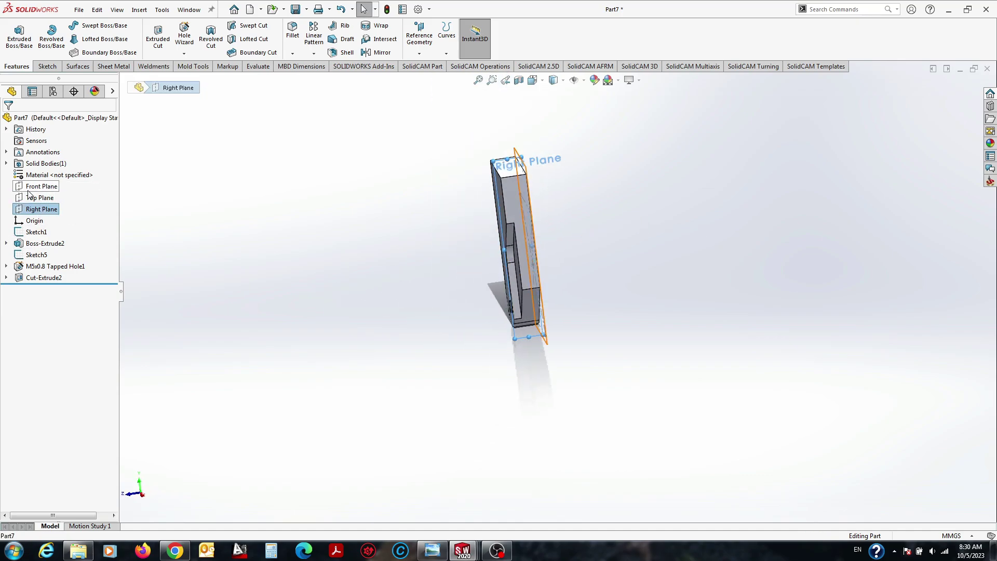
pyautogui.moveTo(519, 234); pyautogui.dragTo(412, 233, button='middle')
pyautogui.click(514, 244)
pyautogui.click(140, 9)
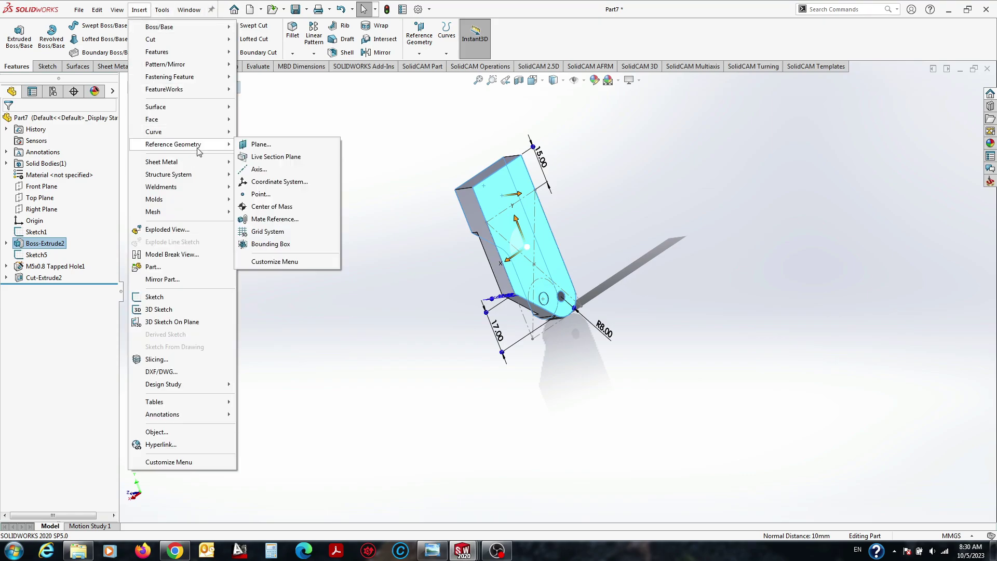
pyautogui.click(260, 144)
pyautogui.press('Return')
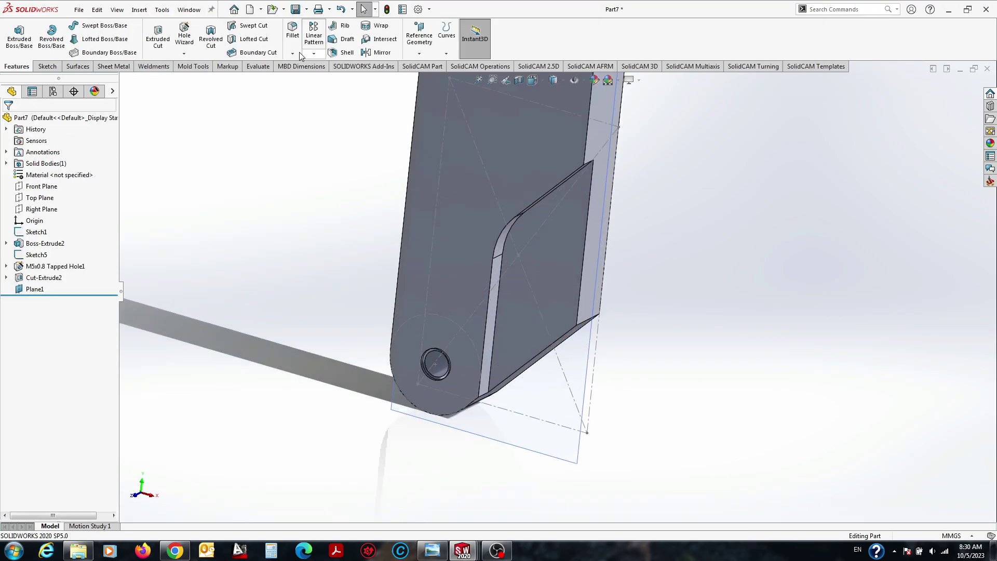
# Mirror the recessed cut Cut-Extrude2 about Plane1 to the opposite side.
pyautogui.click(139, 9)
pyautogui.click(314, 53)
pyautogui.click(332, 91)
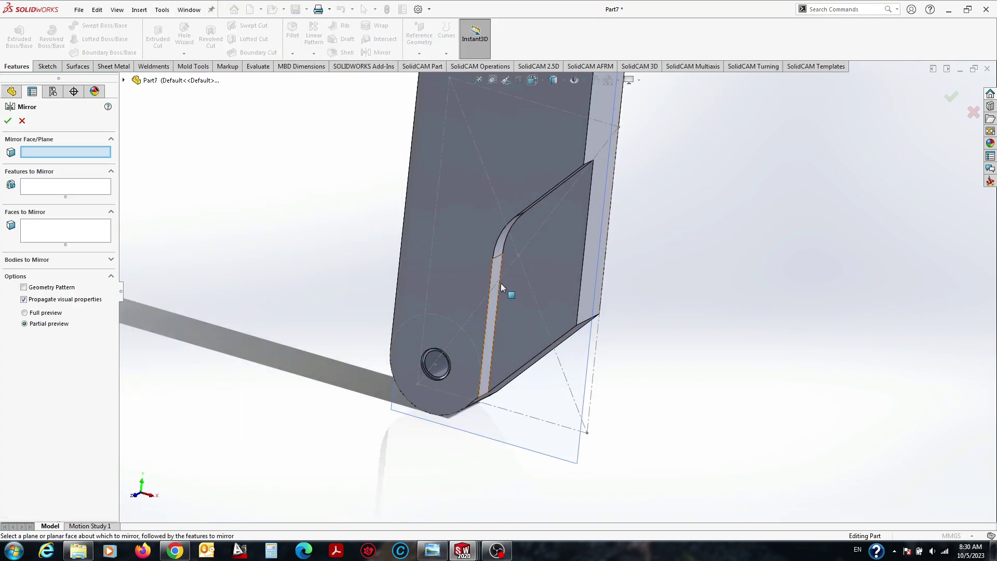
pyautogui.click(568, 289)
pyautogui.press('Delete')
pyautogui.click(123, 80)
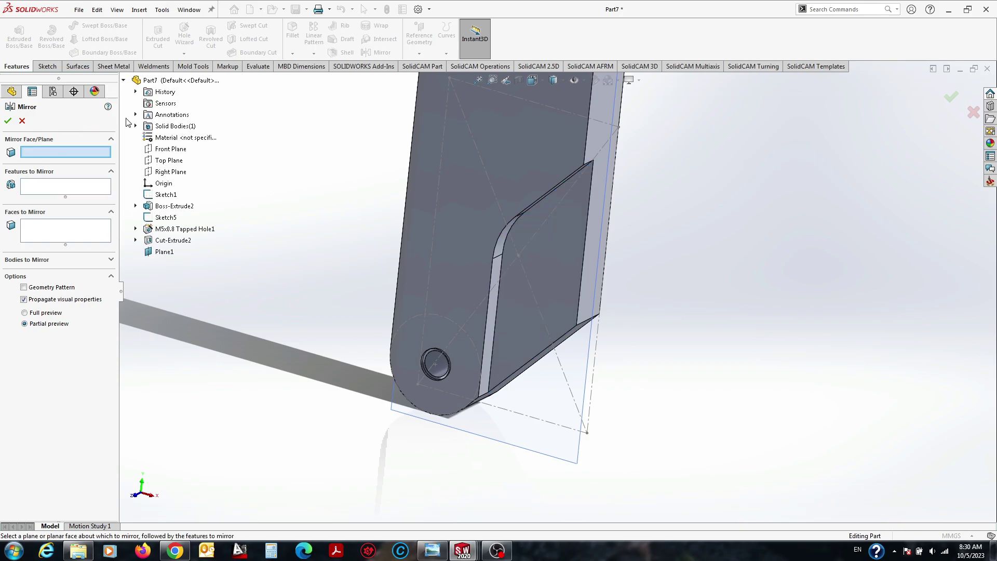
pyautogui.click(164, 251)
pyautogui.click(554, 273)
pyautogui.press('Return')
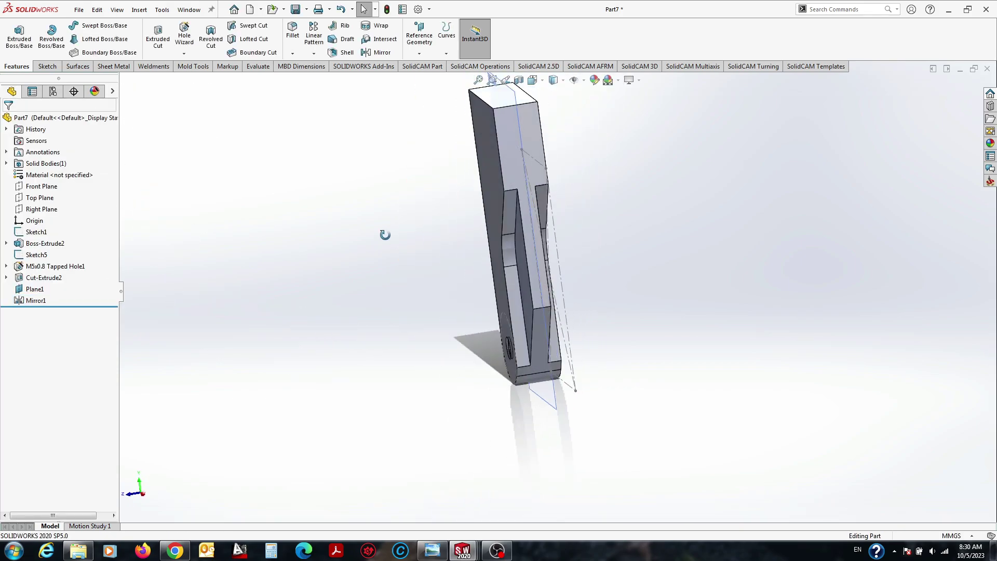
# Inspect the mirrored recess and its dimensions, leaving them unchanged.
pyautogui.moveTo(385, 232)
pyautogui.mouseDown(button='middle')
pyautogui.moveTo(519, 285)
pyautogui.moveTo(644, 293)
pyautogui.moveTo(502, 260)
pyautogui.mouseUp(button='middle')
pyautogui.scroll(3, 529, 310)
pyautogui.click(529, 310)
pyautogui.scroll(2, 503, 261)
pyautogui.click(503, 261)
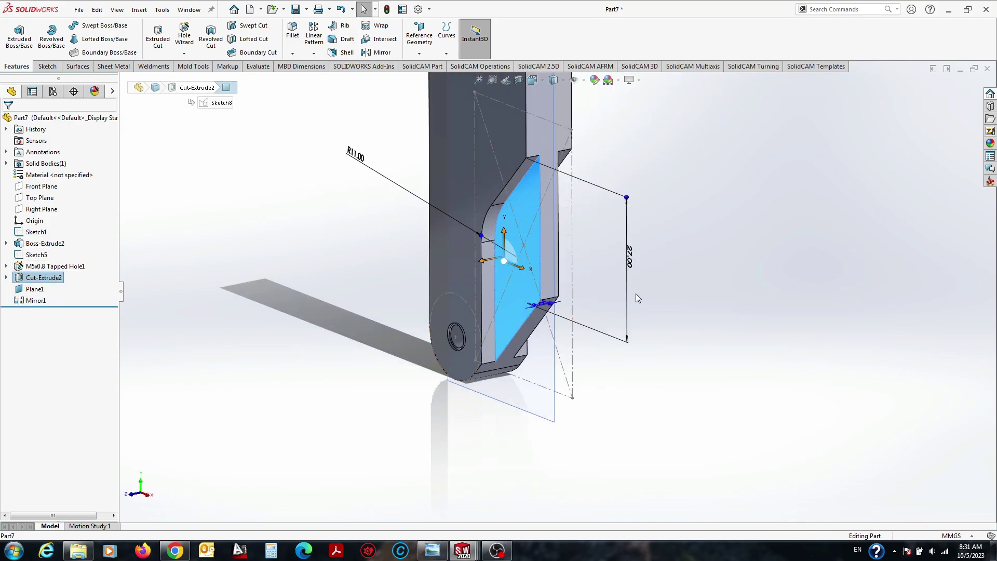
pyautogui.doubleClick(540, 301)
pyautogui.press('Escape')
pyautogui.scroll(-3, 519, 260)
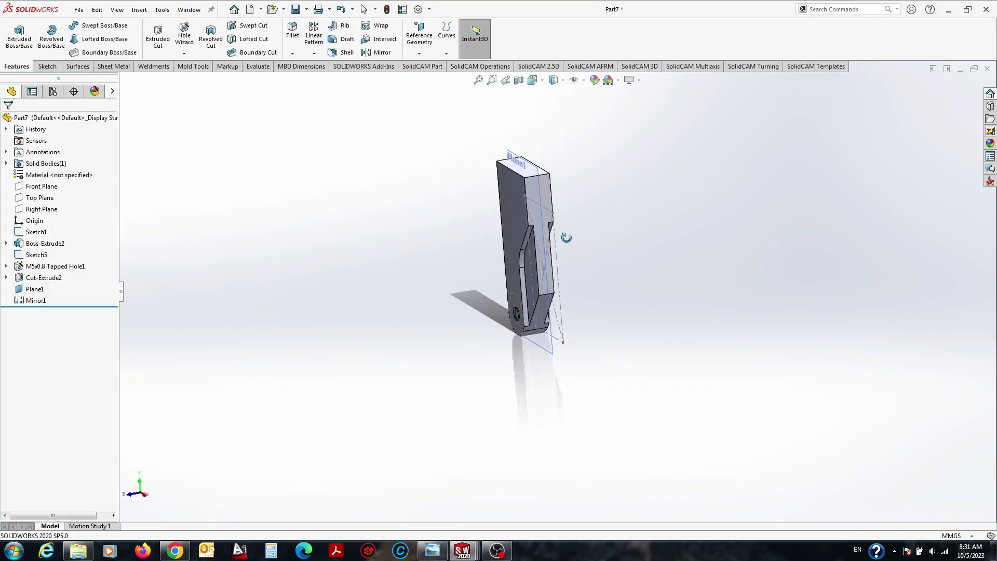
pyautogui.moveTo(519, 260); pyautogui.dragTo(466, 172, button='middle')
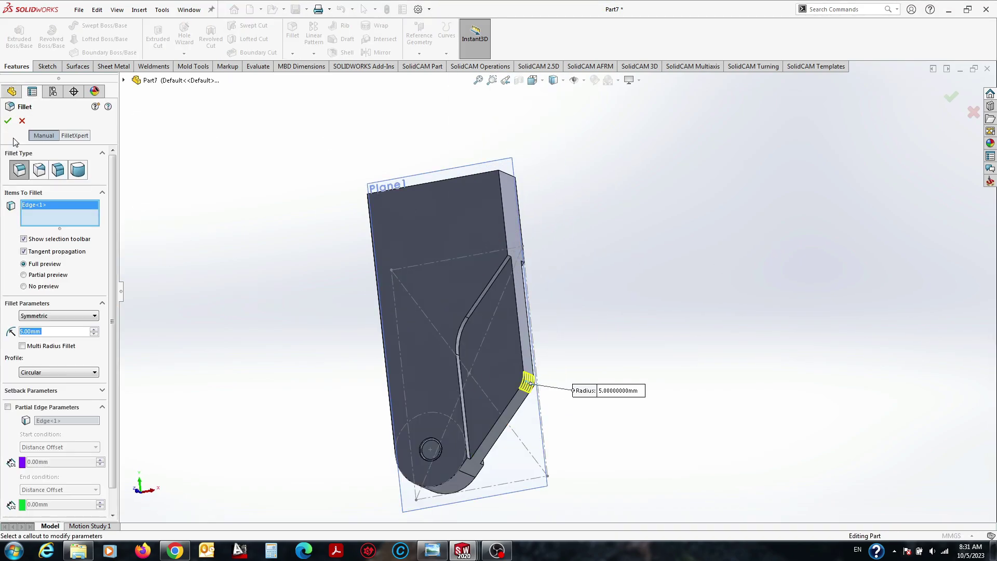
# Apply the 5 mm fillet and compare the lever with the reference photo.
pyautogui.press('Escape')
pyautogui.click(434, 551)
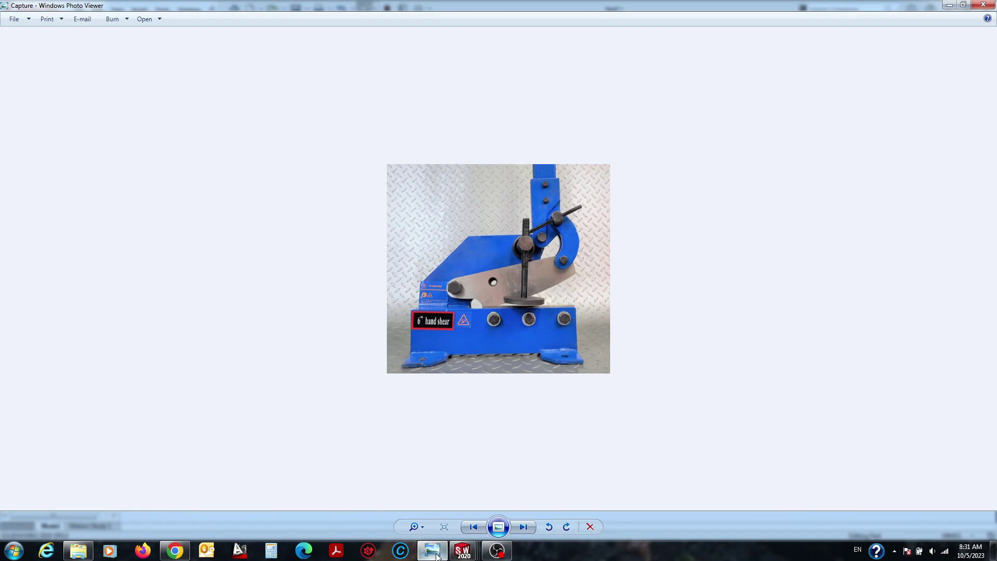
pyautogui.click(436, 557)
pyautogui.click(583, 79)
pyautogui.click(590, 181)
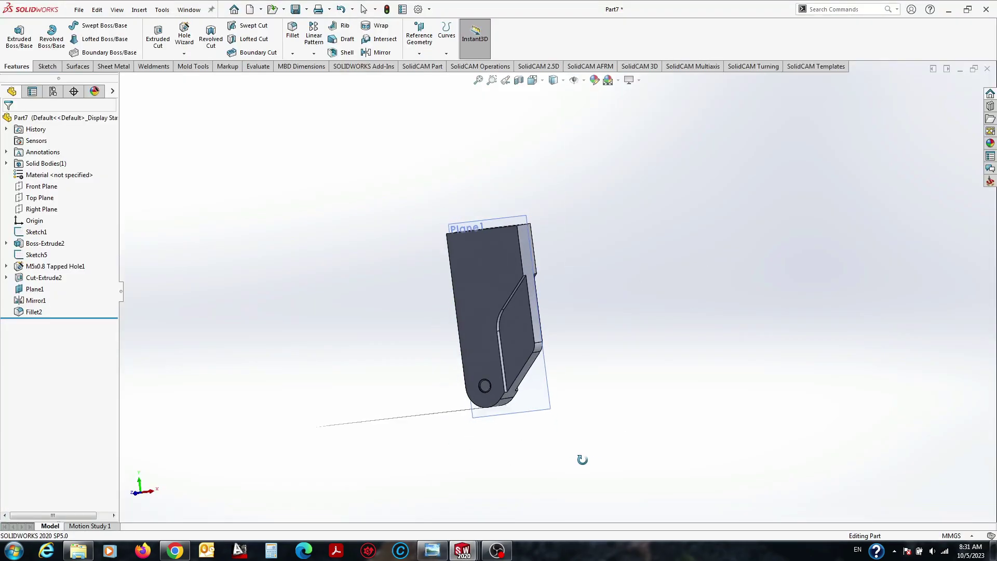
pyautogui.click(434, 550)
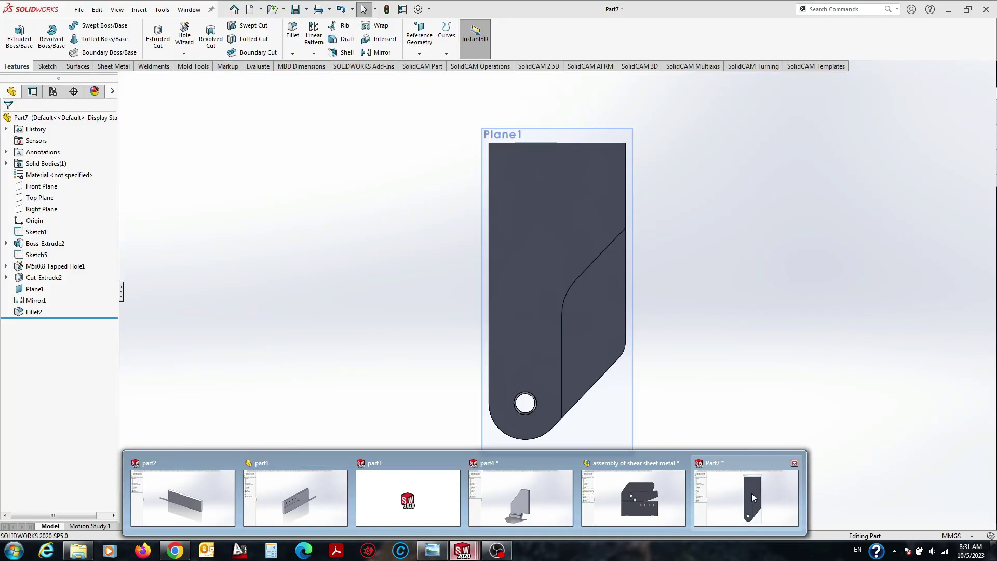
pyautogui.moveTo(462, 550)
pyautogui.click(751, 493)
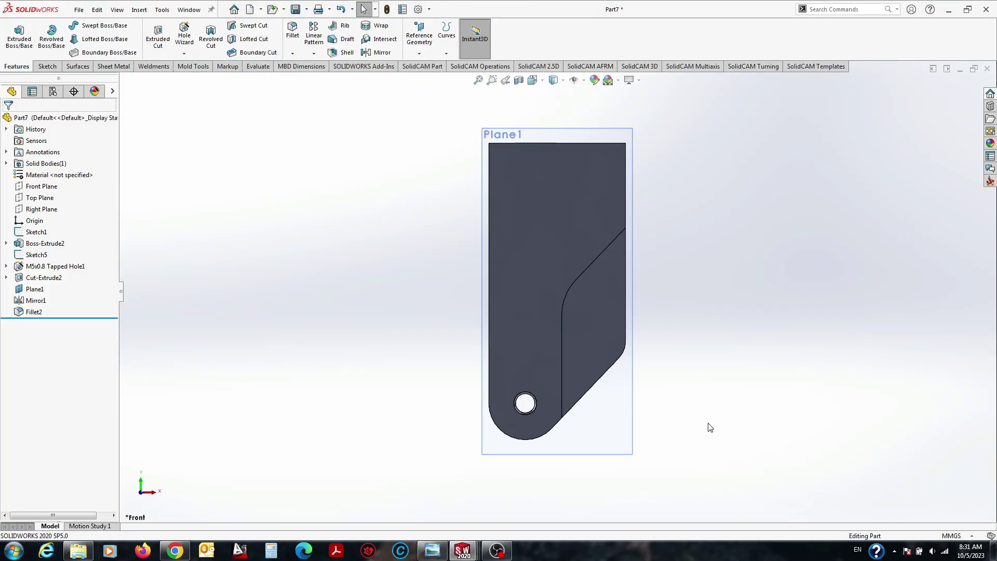
# Save the lever part as part5.
pyautogui.click(299, 7)
pyautogui.write('part5')
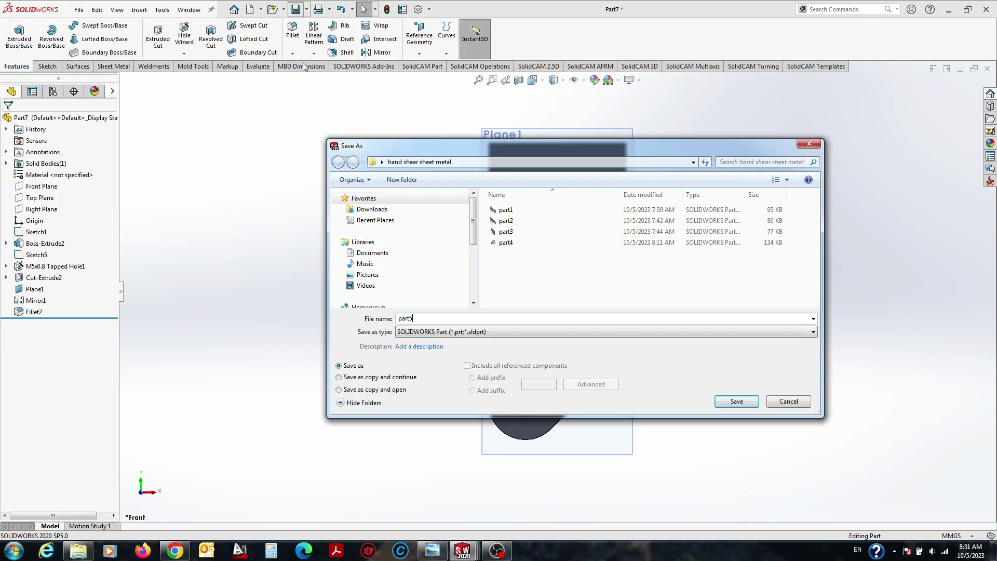
pyautogui.press('Return')
# Insert part5 into the shear assembly and select its hole for a mate.
pyautogui.click(638, 482)
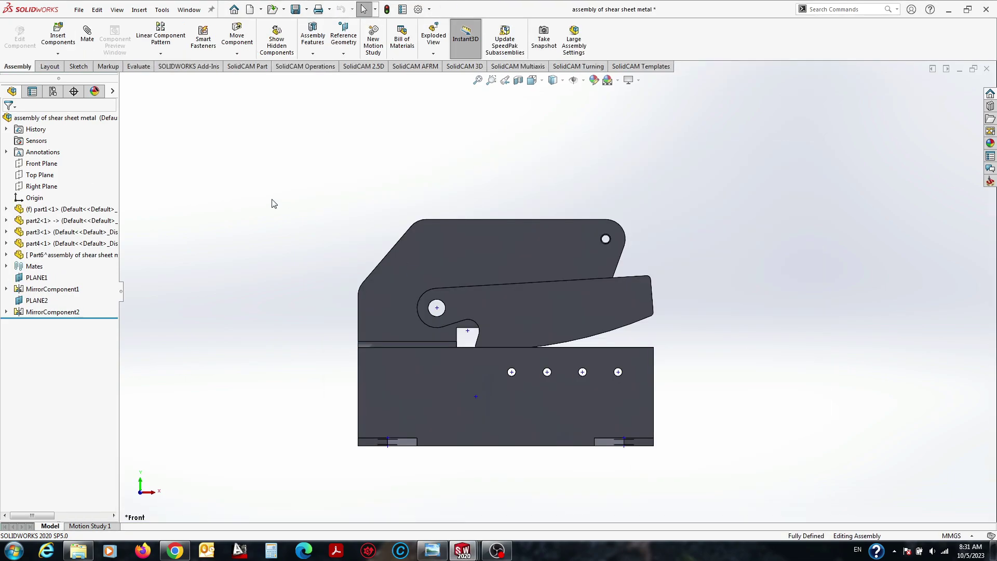
pyautogui.click(58, 37)
pyautogui.click(77, 277)
pyautogui.click(653, 287)
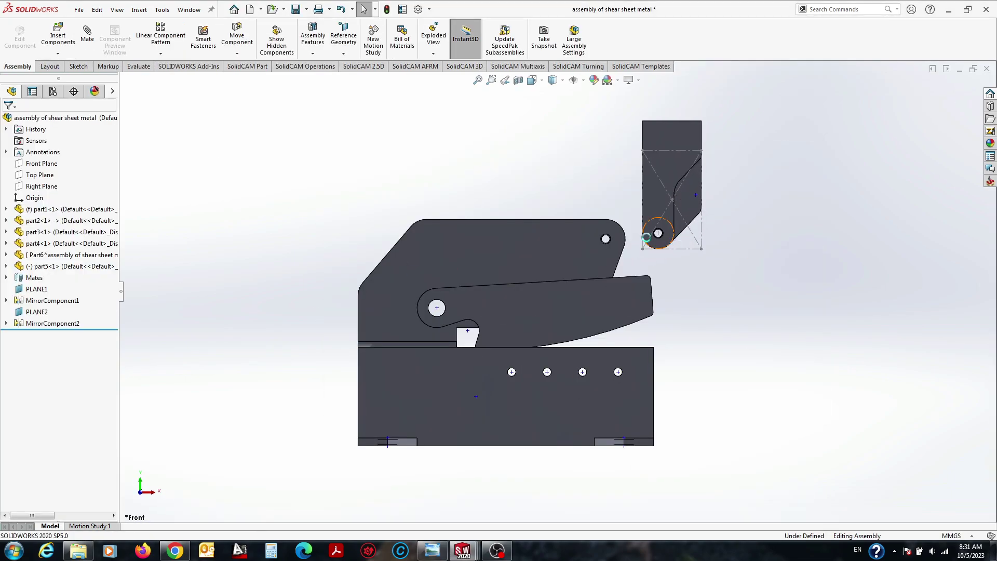
pyautogui.scroll(-5, 631, 273)
pyautogui.click(631, 272)
# Mate part5's hole to part4's matching hole and return to the front view.
pyautogui.keyDown('ctrl'); pyautogui.click(433, 287); pyautogui.keyUp('ctrl')
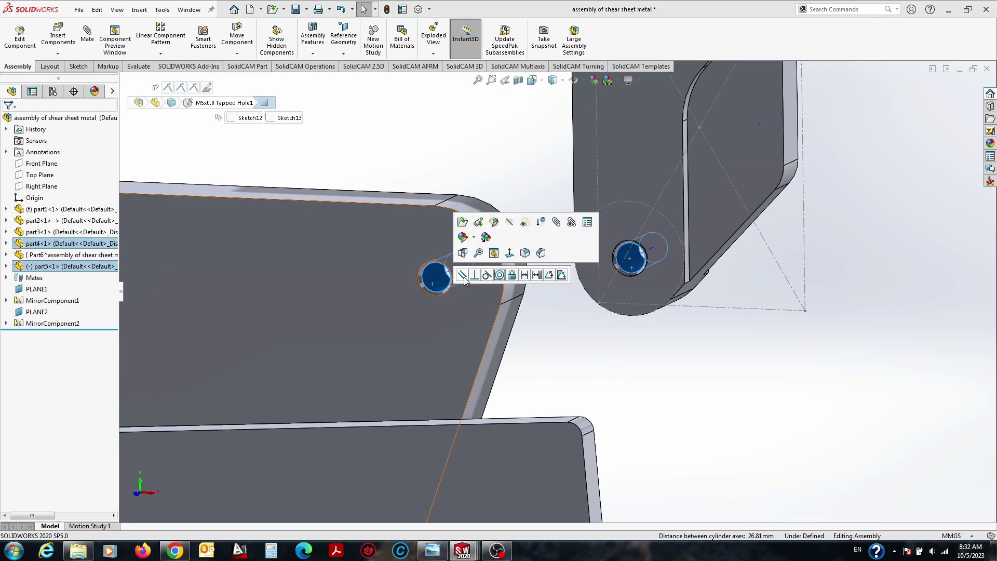
pyautogui.scroll(5, 519, 234)
pyautogui.moveTo(708, 173); pyautogui.dragTo(373, 297, button='middle')
pyautogui.scroll(3, 374, 297)
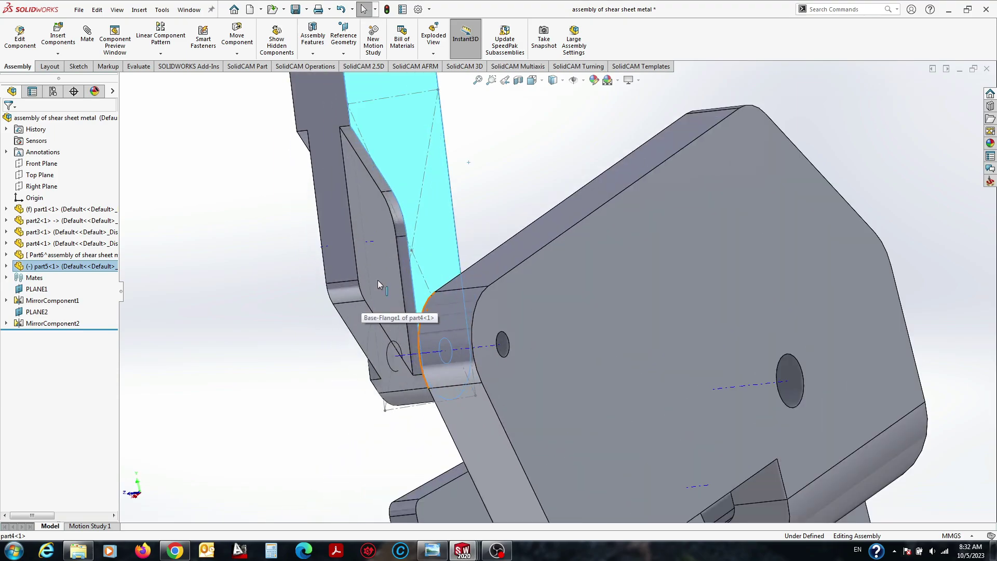
pyautogui.scroll(3, 416, 281)
pyautogui.keyDown('ctrl'); pyautogui.click(352, 301); pyautogui.keyUp('ctrl')
pyautogui.press('Escape')
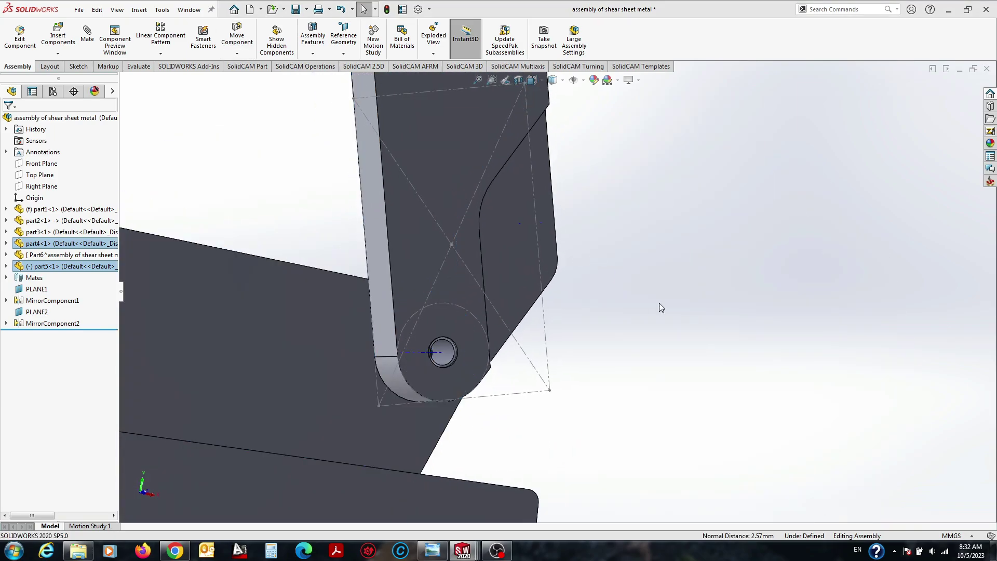
pyautogui.hotkey('ctrl', '1')
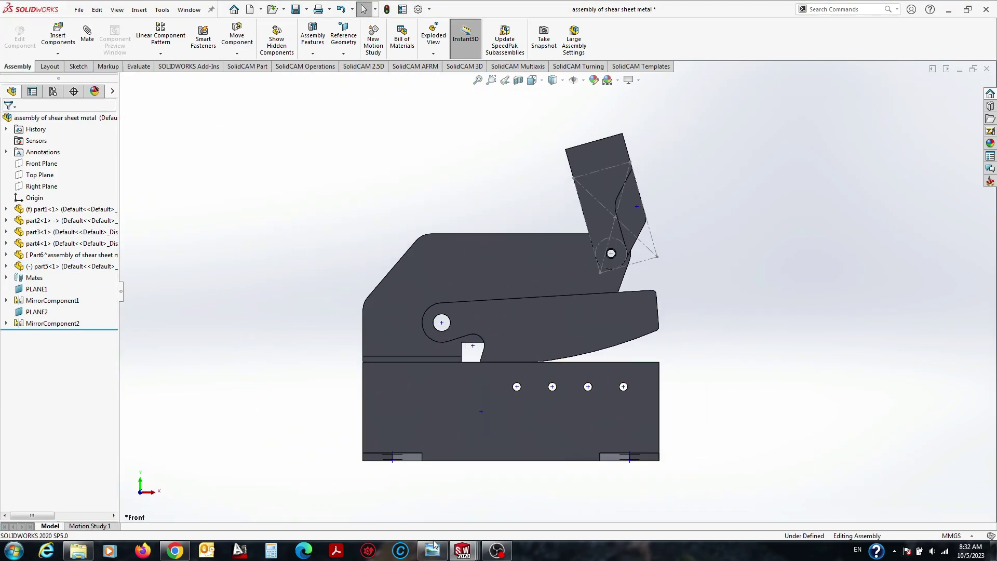
pyautogui.click(434, 544)
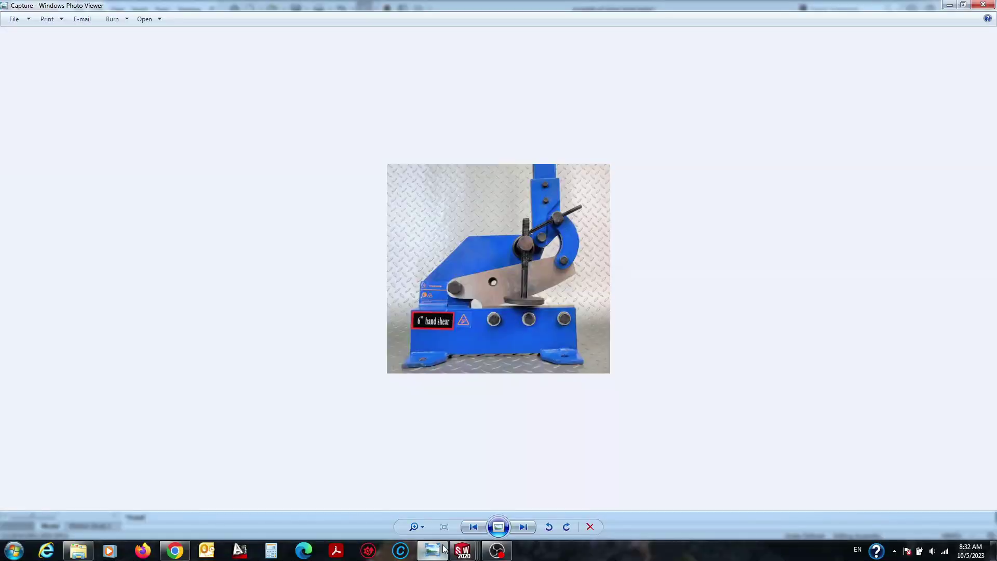
pyautogui.moveTo(463, 550)
pyautogui.click(633, 498)
# Add an Angle mate between the lever's side face and the upper body's top face.
pyautogui.click(604, 151)
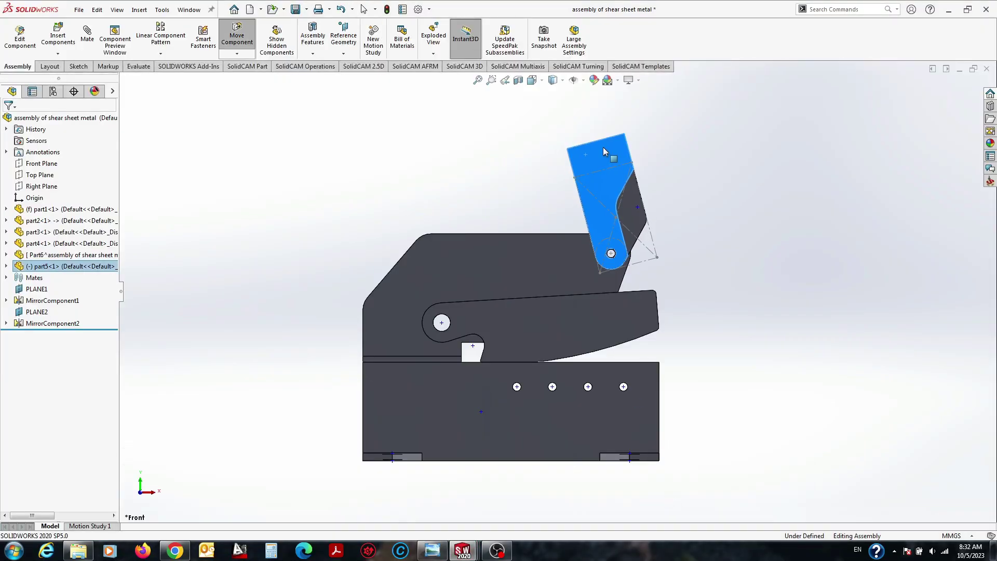
pyautogui.scroll(-5, 611, 206)
pyautogui.click(534, 224)
pyautogui.keyDown('ctrl'); pyautogui.click(502, 245); pyautogui.keyUp('ctrl')
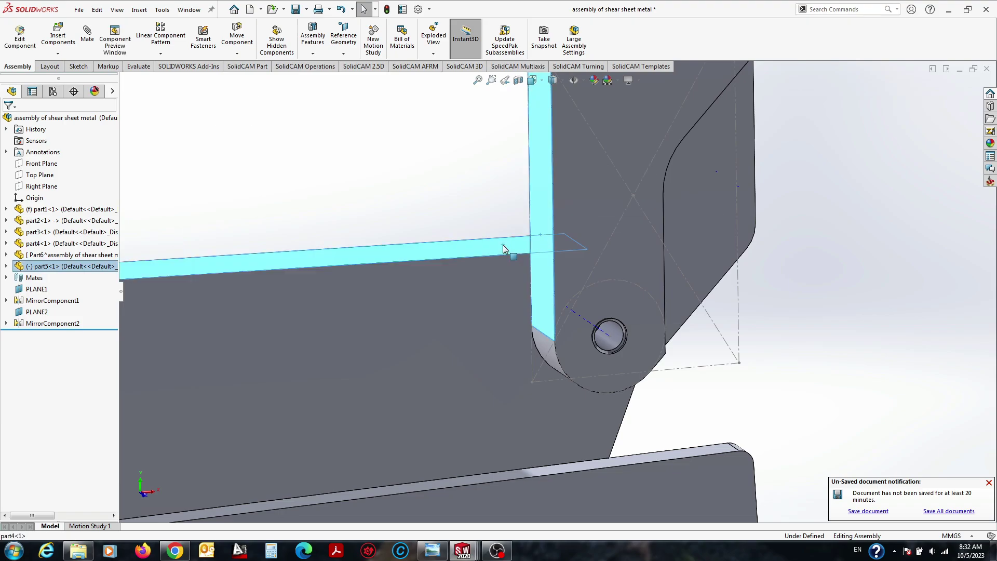
pyautogui.click(608, 237)
pyautogui.press('Return')
# Show the assembly isometric with temporary axes hidden and compare with the KANG HS-12 reference.
pyautogui.scroll(5, 705, 302)
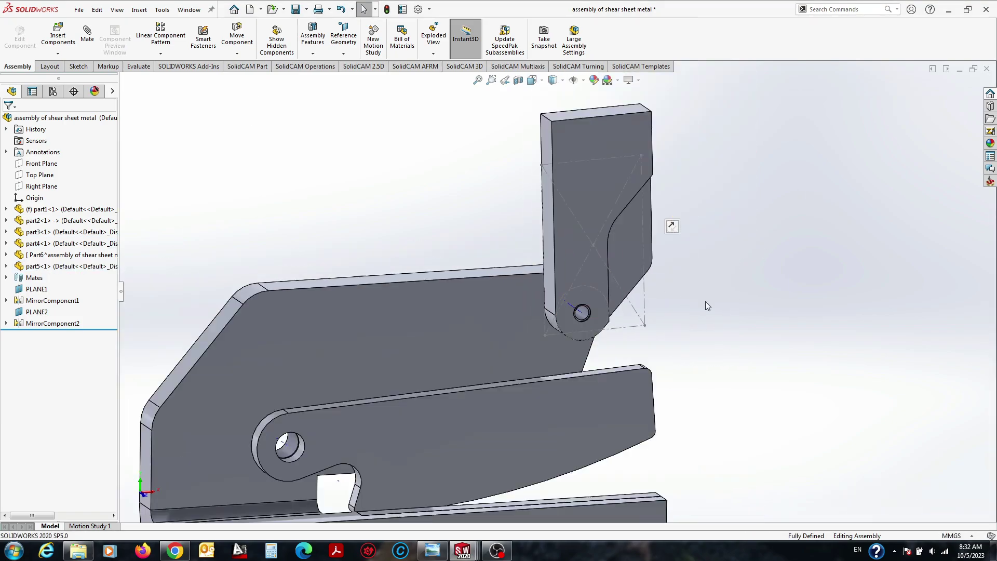
pyautogui.hotkey('ctrl', '1')
pyautogui.click(582, 79)
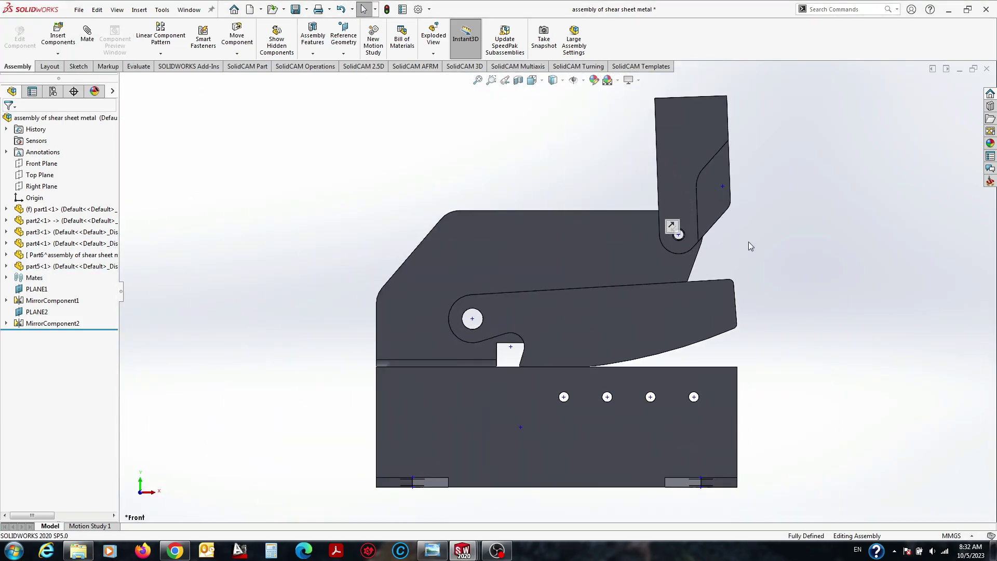
pyautogui.hotkey('ctrl', '7')
pyautogui.click(583, 83)
pyautogui.click(582, 127)
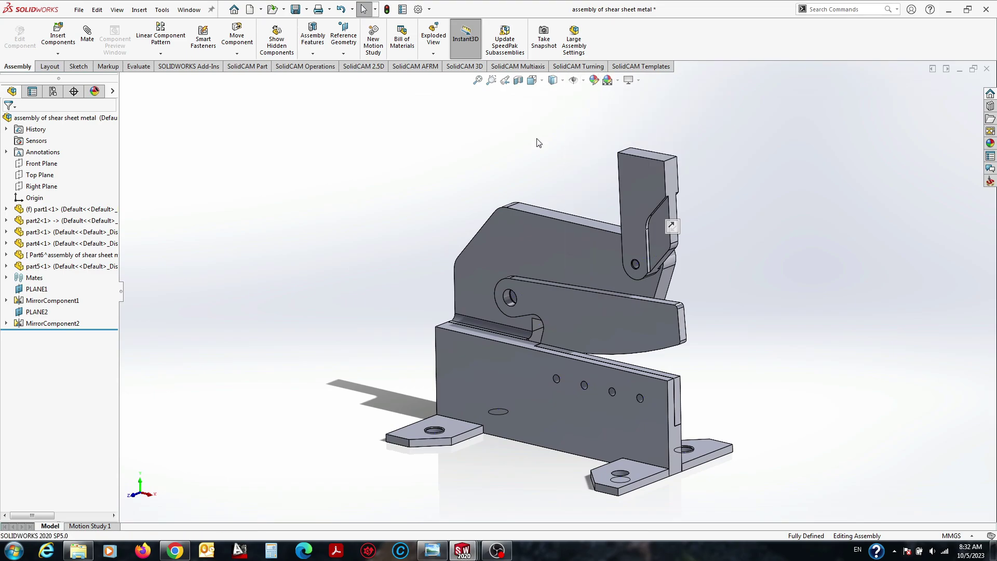
pyautogui.scroll(2, 623, 290)
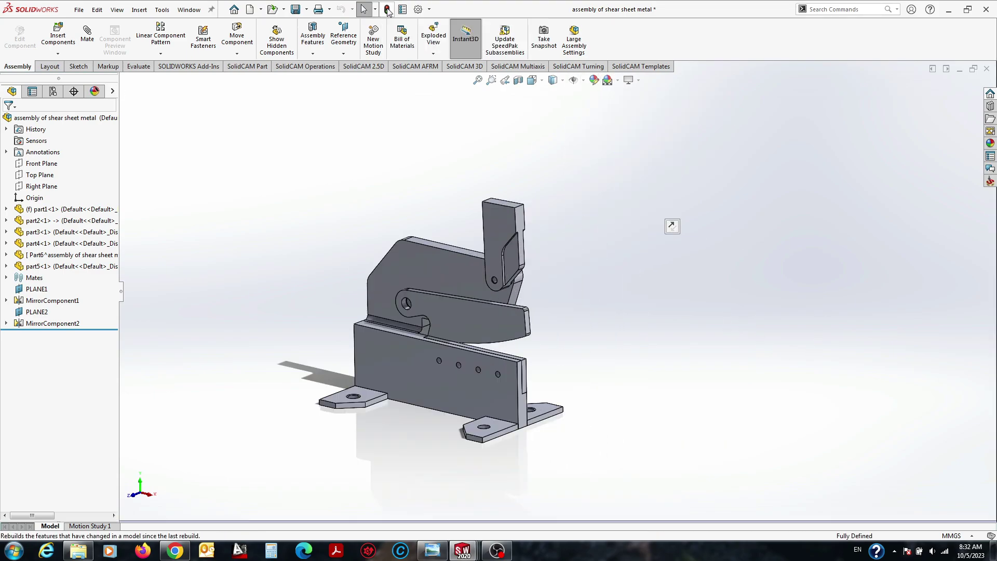
pyautogui.scroll(-4, 490, 293)
pyautogui.moveTo(540, 296)
pyautogui.mouseDown(button='middle')
pyautogui.moveTo(453, 260)
pyautogui.moveTo(453, 287)
pyautogui.moveTo(527, 260)
pyautogui.moveTo(463, 270)
pyautogui.moveTo(454, 282)
pyautogui.moveTo(469, 278)
pyautogui.moveTo(455, 285)
pyautogui.mouseUp(button='middle')
pyautogui.click(177, 552)
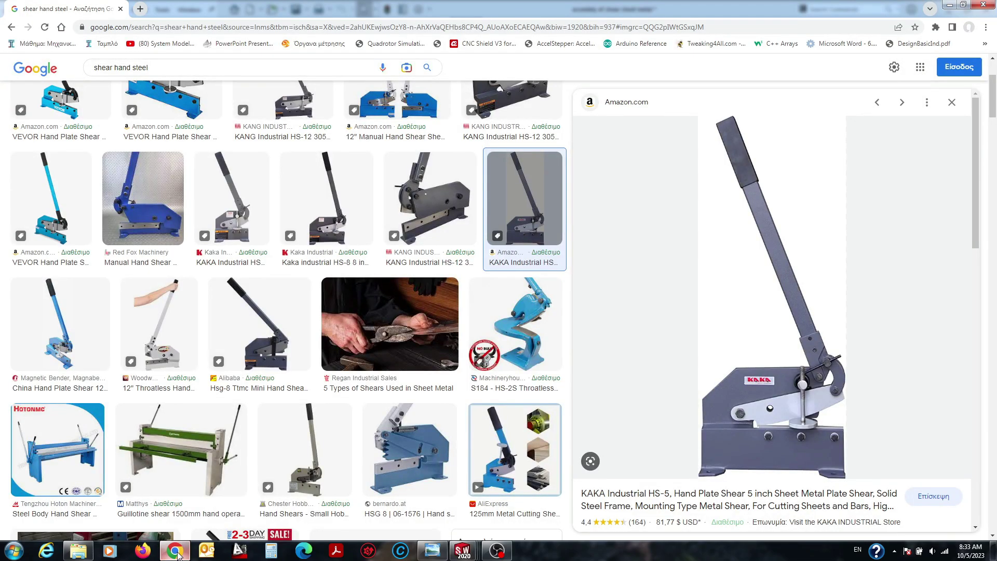
pyautogui.click(420, 216)
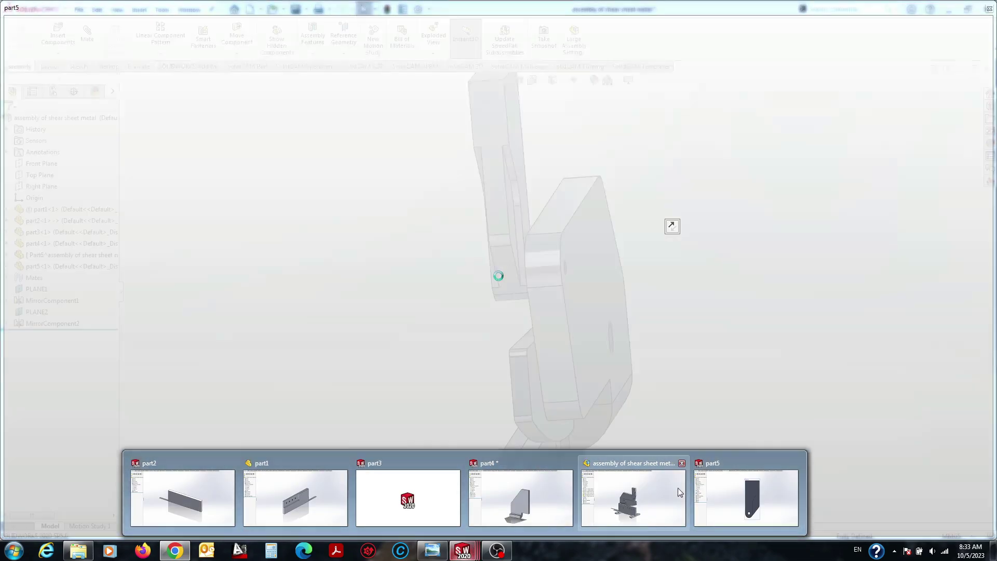
pyautogui.moveTo(463, 550)
pyautogui.click(677, 488)
# Snap the assembly to the front view and edit part5 in place.
pyautogui.moveTo(558, 236); pyautogui.dragTo(471, 261, button='middle')
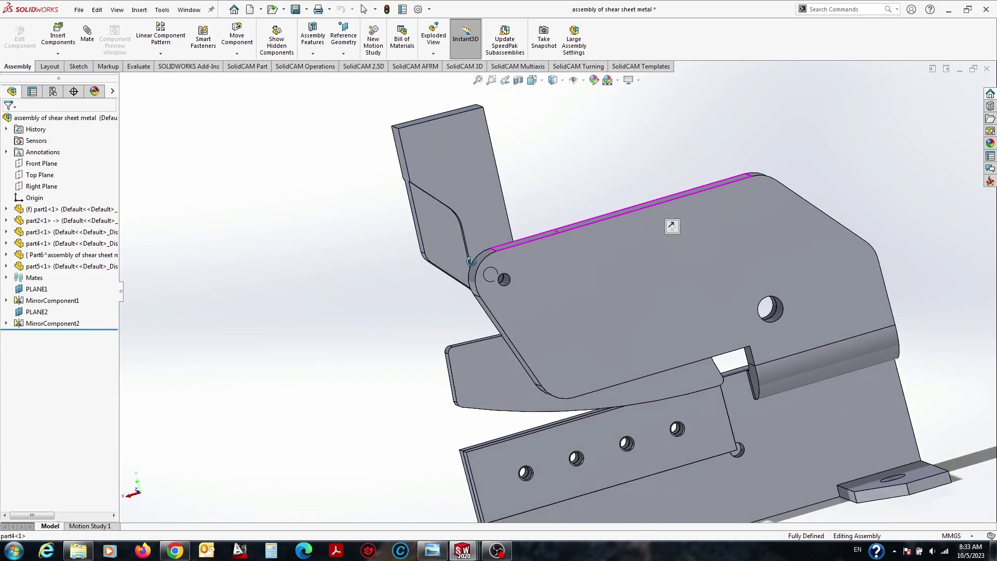
pyautogui.press('space')
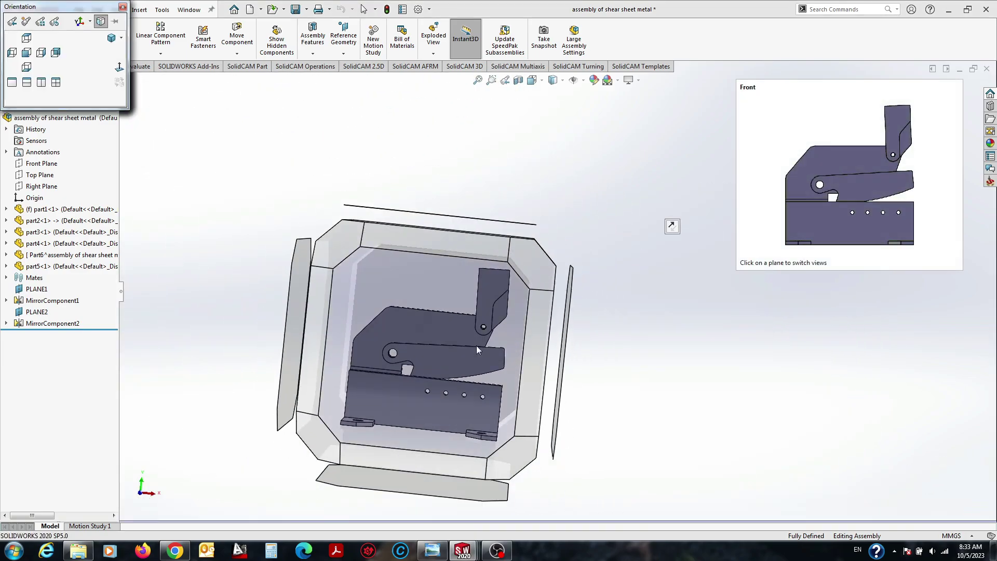
pyautogui.click(475, 345)
pyautogui.scroll(-3, 705, 264)
pyautogui.click(531, 213)
pyautogui.click(582, 225)
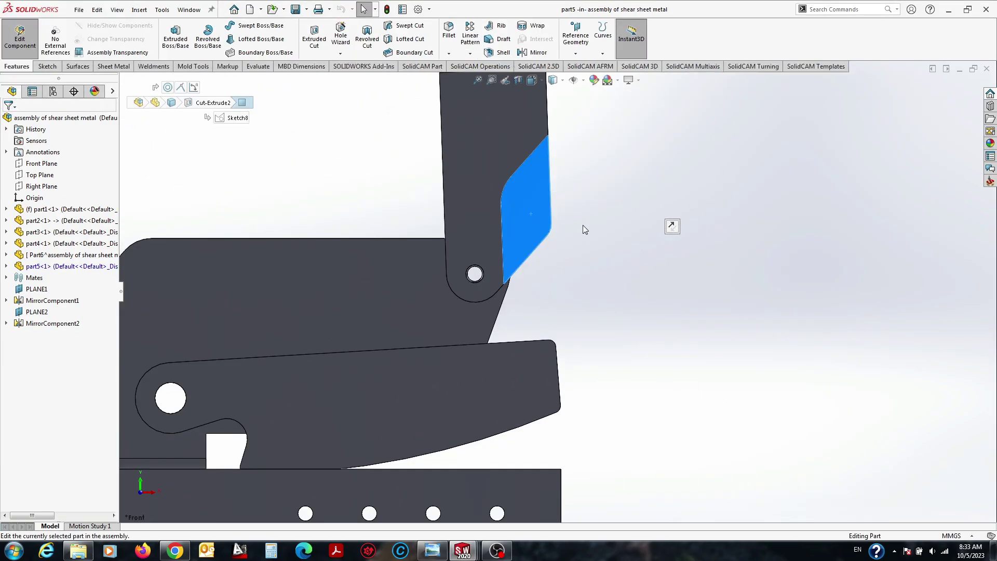
# Set up a Hole Wizard bottoming tapped hole sized M5x0.8.
pyautogui.click(340, 42)
pyautogui.click(29, 380)
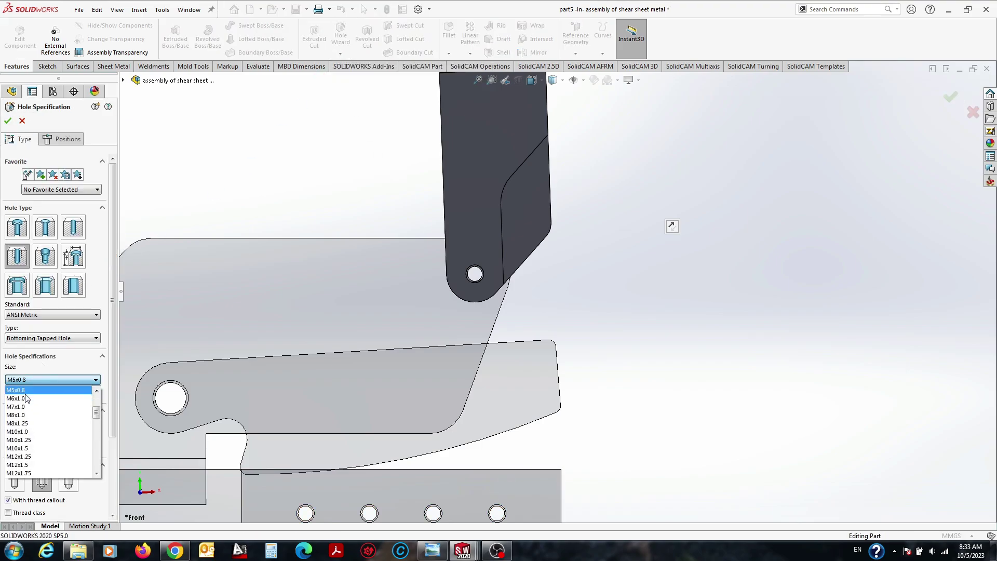
pyautogui.click(27, 398)
pyautogui.click(61, 139)
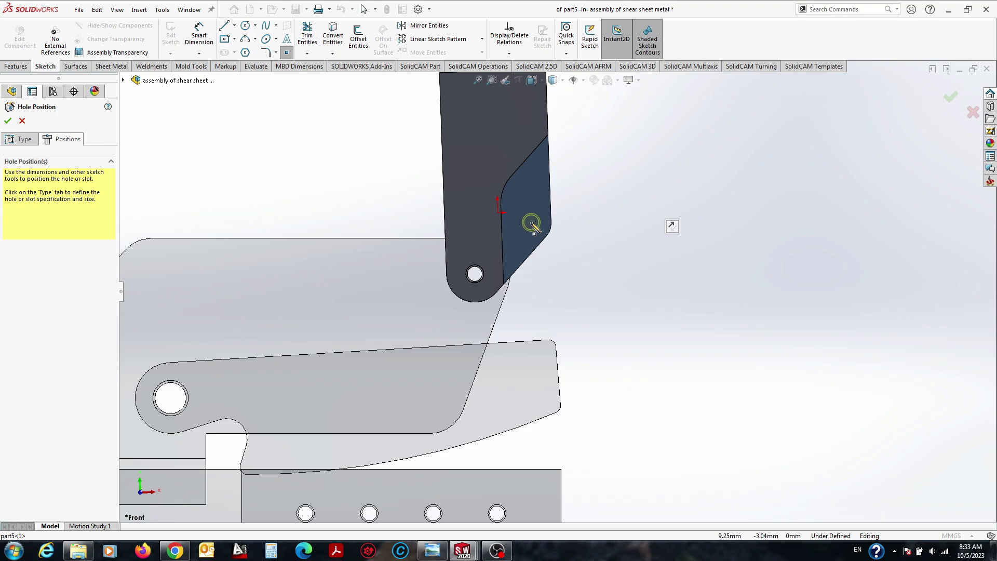
# Position the tapped hole on the lever's angled section above the pivot hole and finish it.
pyautogui.scroll(-2, 534, 224)
pyautogui.click(486, 241)
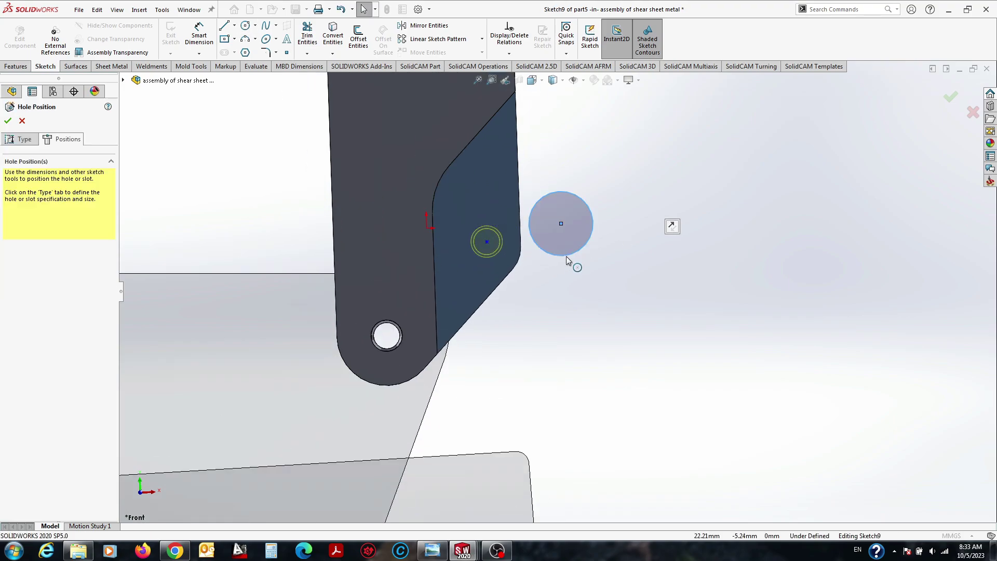
pyautogui.click(522, 267)
pyautogui.scroll(-2, 524, 251)
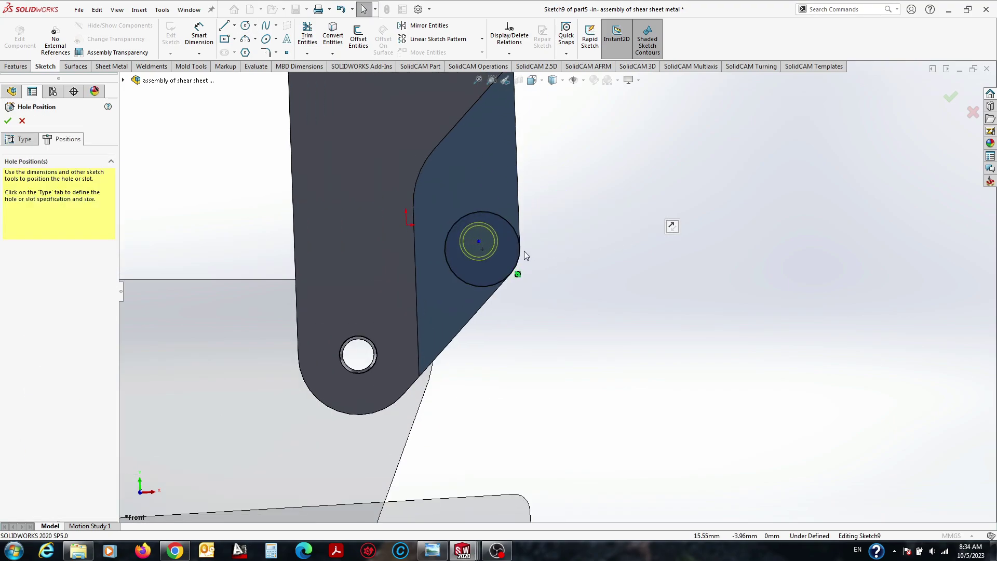
pyautogui.click(490, 249)
pyautogui.press('Return')
pyautogui.scroll(2, 595, 308)
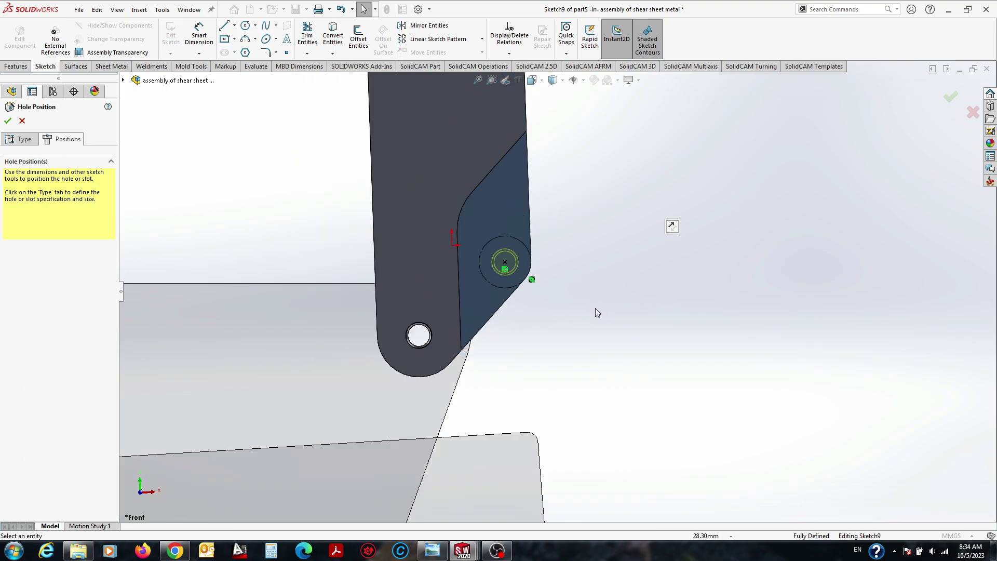
pyautogui.scroll(2, 595, 307)
pyautogui.press('Return')
pyautogui.scroll(5, 663, 363)
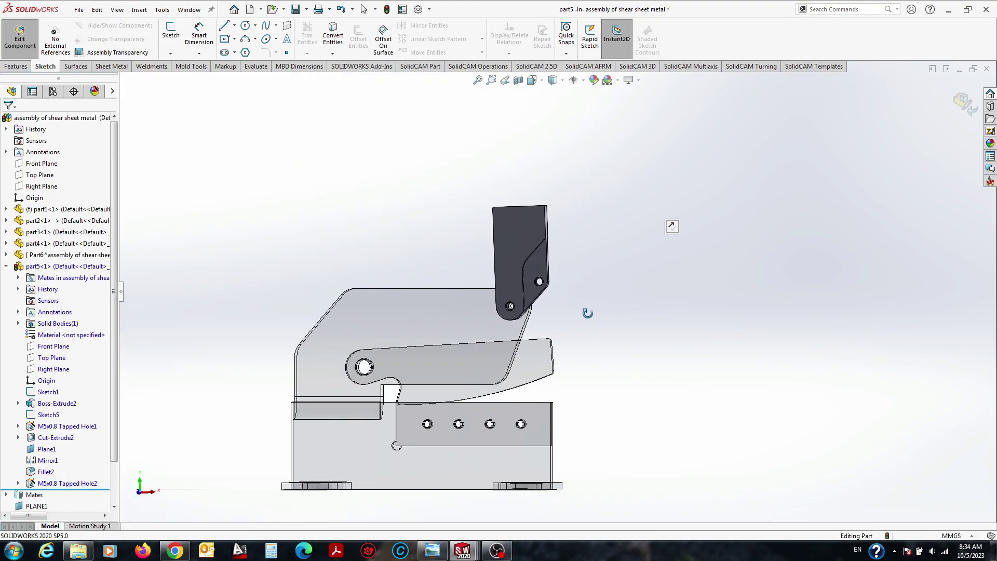
# Exit editing of the lever and return to the assembly, orbiting it slightly.
pyautogui.click(20, 37)
pyautogui.scroll(-3, 581, 325)
pyautogui.scroll(-2, 570, 312)
pyautogui.moveTo(570, 312)
pyautogui.mouseDown(button='middle')
pyautogui.moveTo(567, 329)
pyautogui.moveTo(397, 329)
pyautogui.moveTo(598, 313)
pyautogui.moveTo(578, 303)
pyautogui.mouseUp(button='middle')
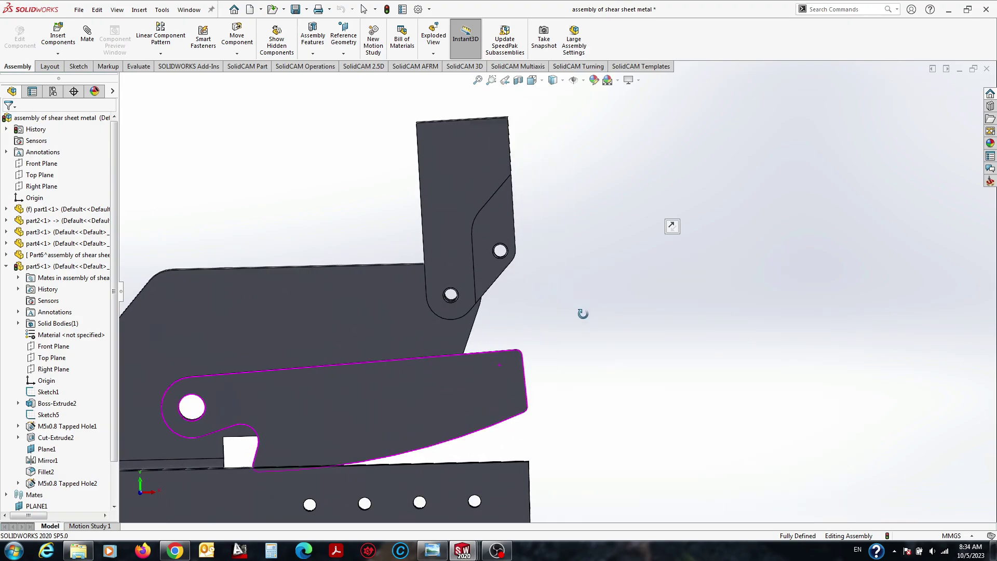
pyautogui.scroll(3, 578, 303)
# Compare the shear assembly against the reference photo in Photo Viewer.
pyautogui.click(437, 550)
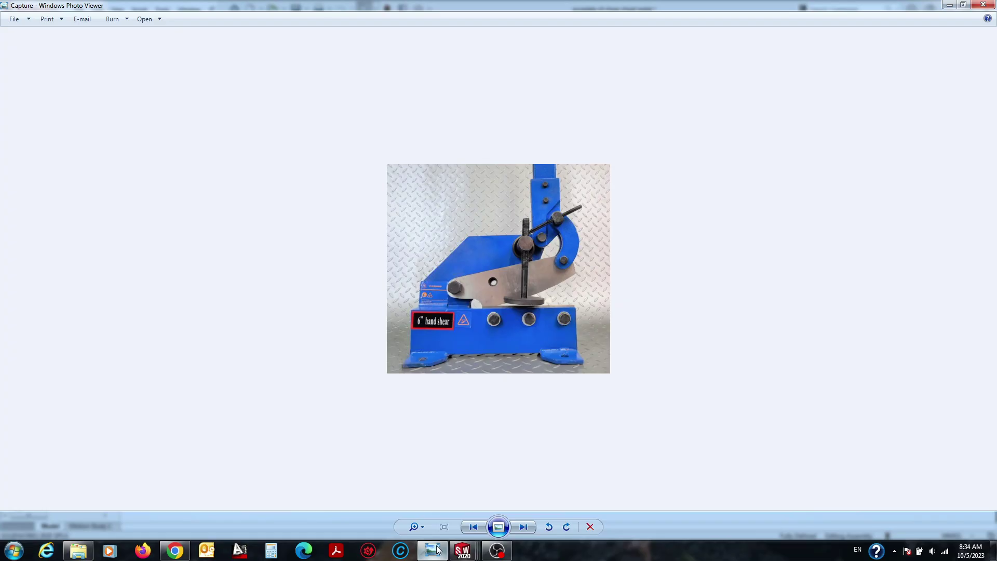
pyautogui.click(436, 550)
pyautogui.click(441, 549)
pyautogui.click(441, 549)
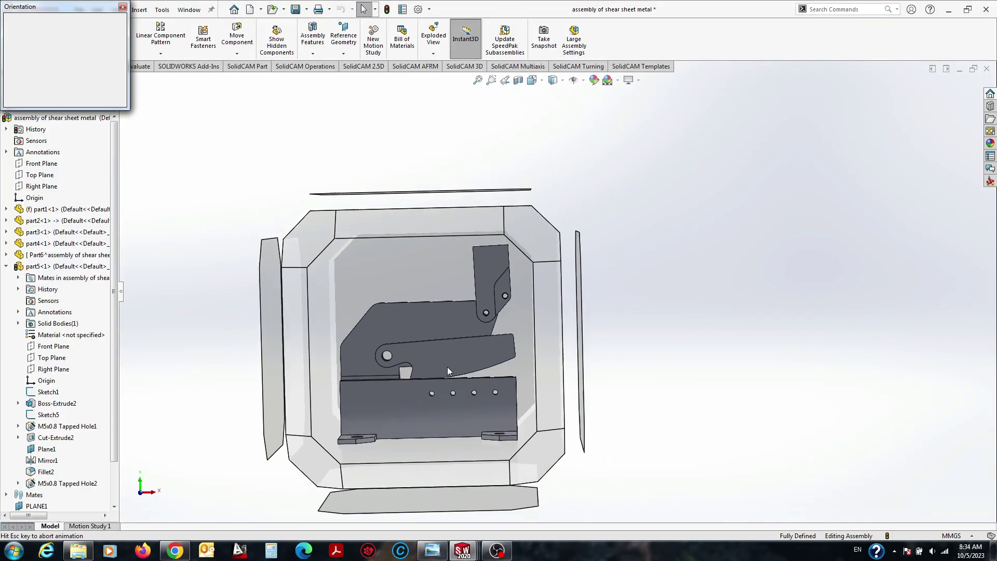
pyautogui.scroll(-3, 721, 252)
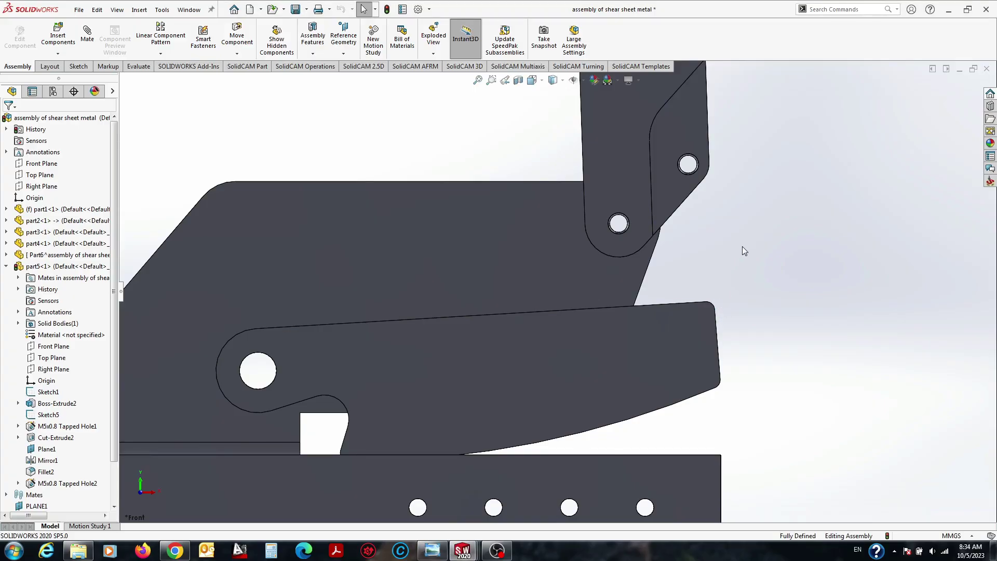
pyautogui.scroll(2, 741, 241)
pyautogui.scroll(-2, 692, 255)
# Edit Part6, the lower blade, and start a Hole Wizard hole.
pyautogui.click(537, 385)
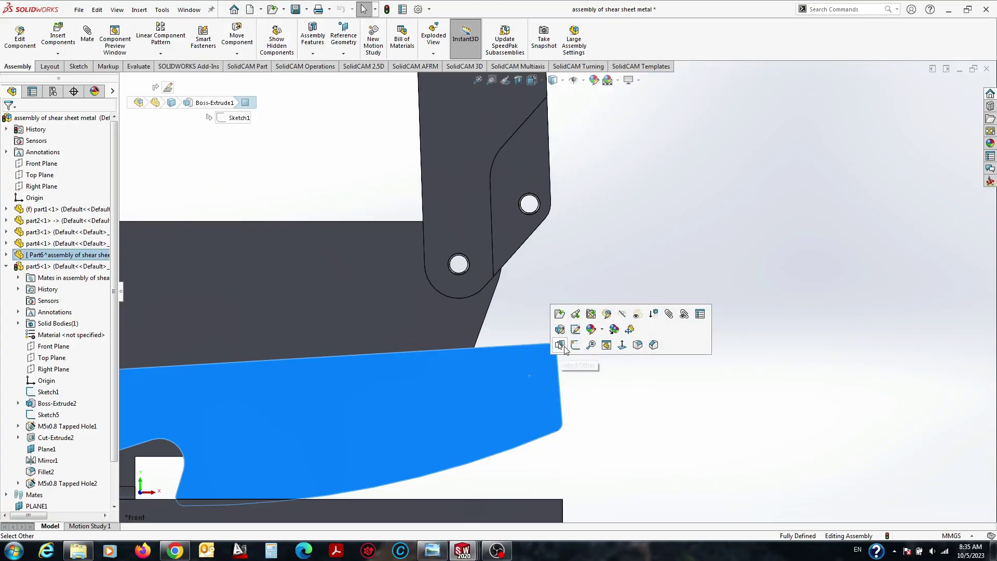
pyautogui.click(575, 313)
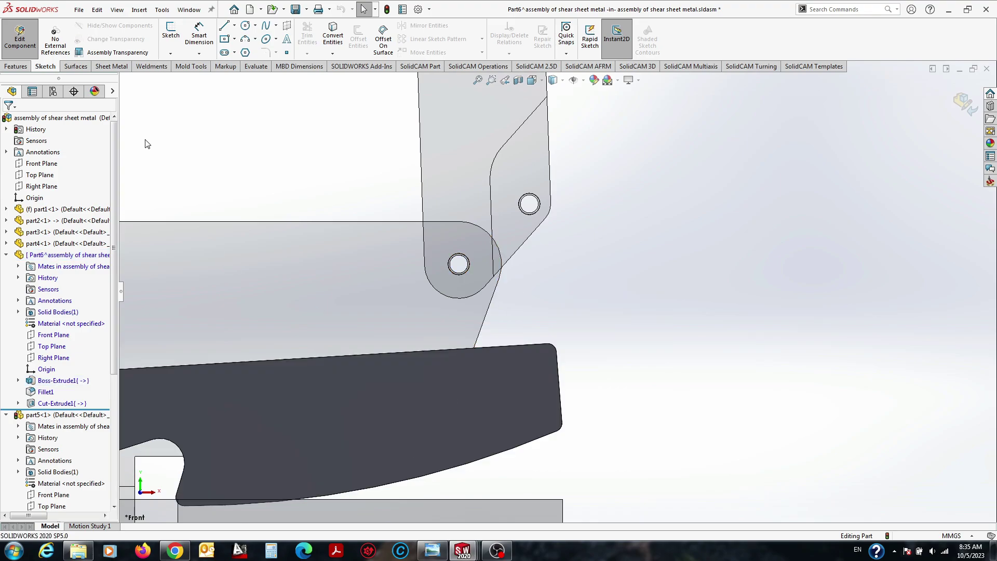
pyautogui.click(16, 67)
pyautogui.click(341, 39)
# Place the hole point on the blade face near its right end.
pyautogui.click(65, 139)
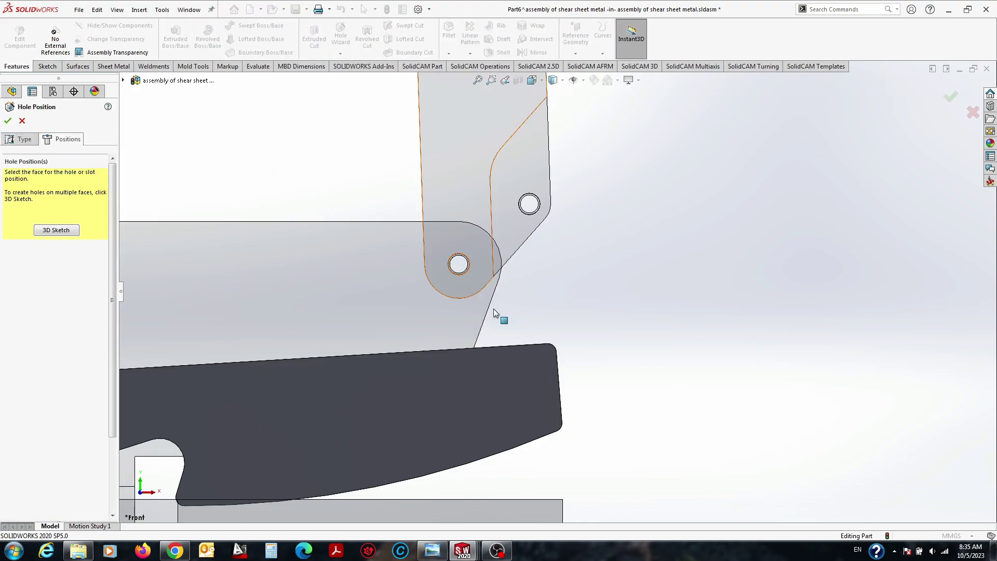
pyautogui.click(527, 373)
pyautogui.click(245, 26)
pyautogui.click(627, 308)
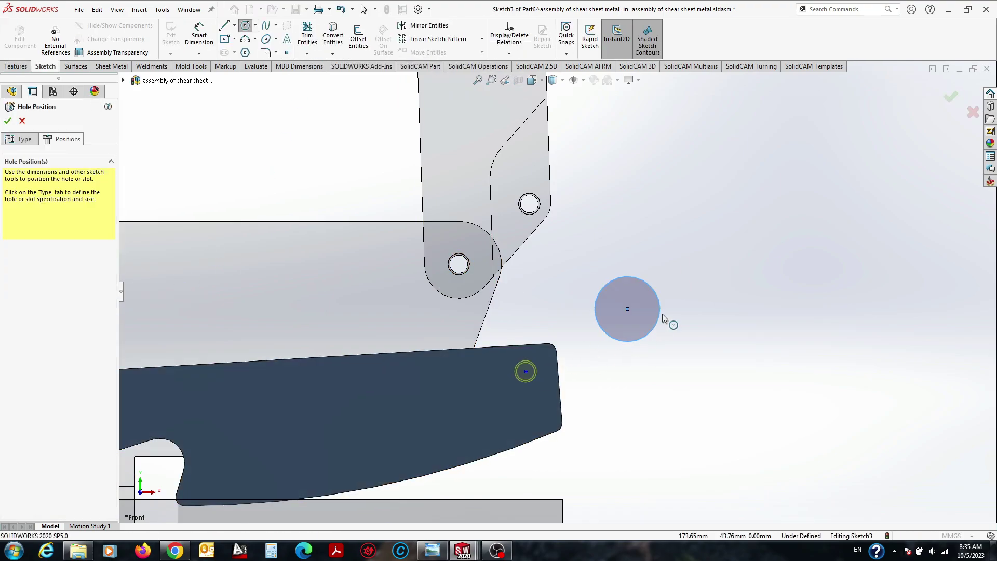
pyautogui.press('Escape')
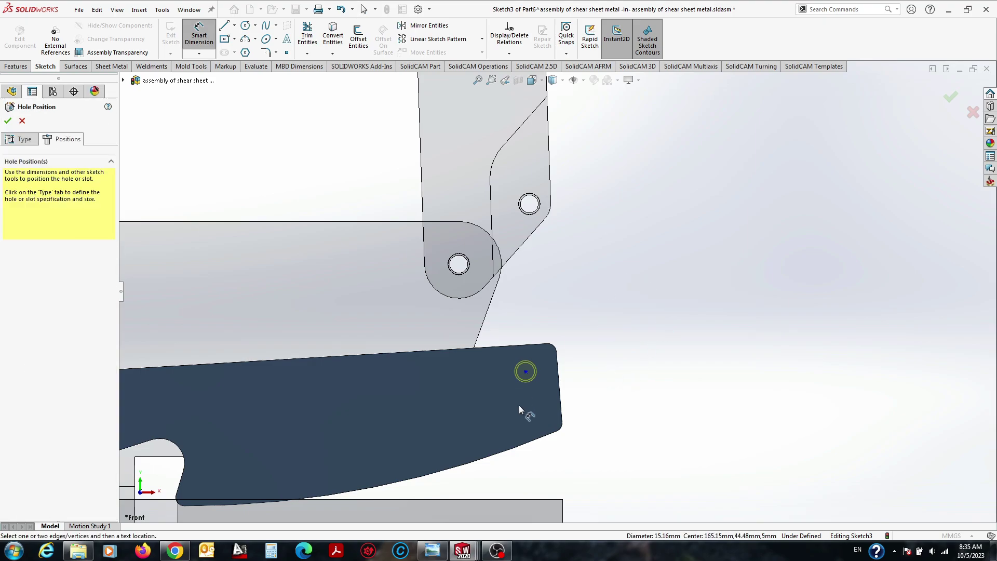
# Locate the hole 5 mm from the blade's top edge and 6 mm from its right end.
pyautogui.click(525, 371)
pyautogui.click(493, 426)
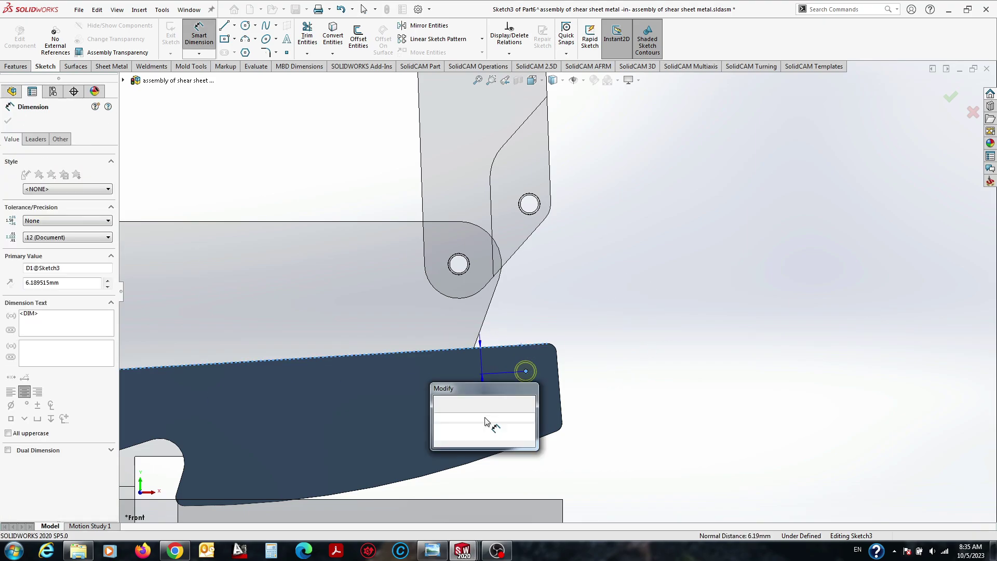
pyautogui.write('5')
pyautogui.press('Return')
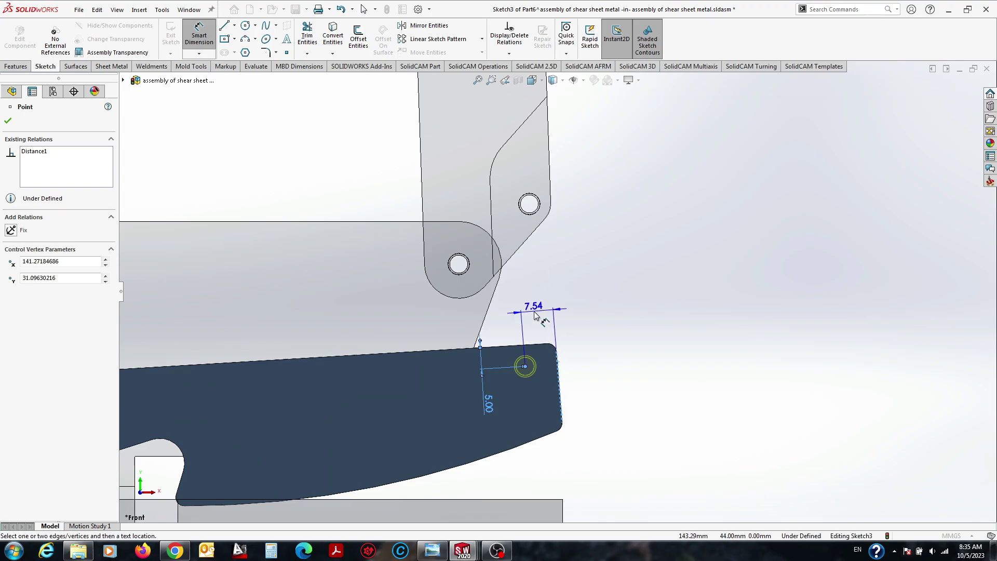
pyautogui.click(535, 311)
pyautogui.write('6')
pyautogui.press('Return')
pyautogui.press('Return')
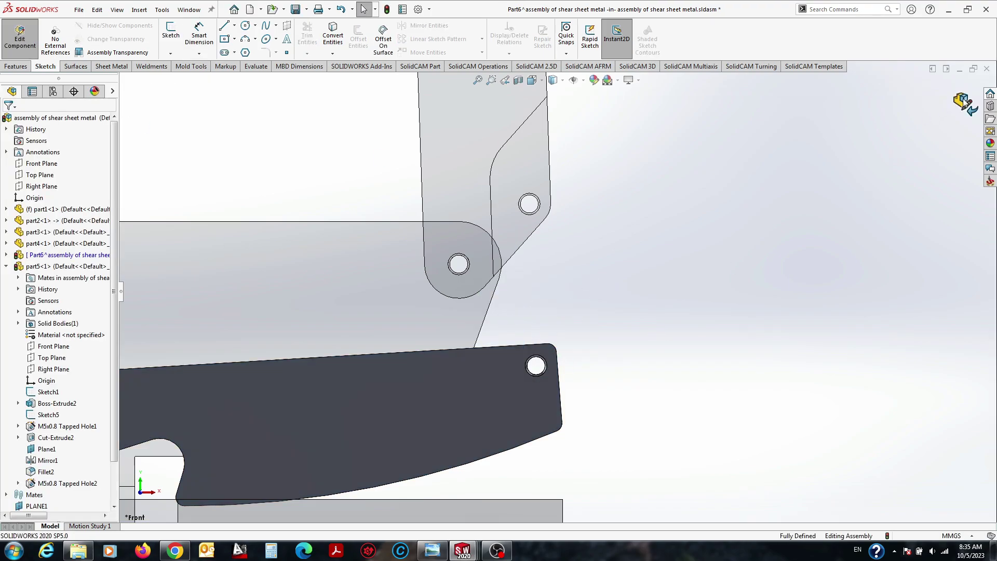
pyautogui.click(964, 102)
pyautogui.moveTo(614, 310); pyautogui.dragTo(463, 332, button='middle')
pyautogui.scroll(-3, 463, 276)
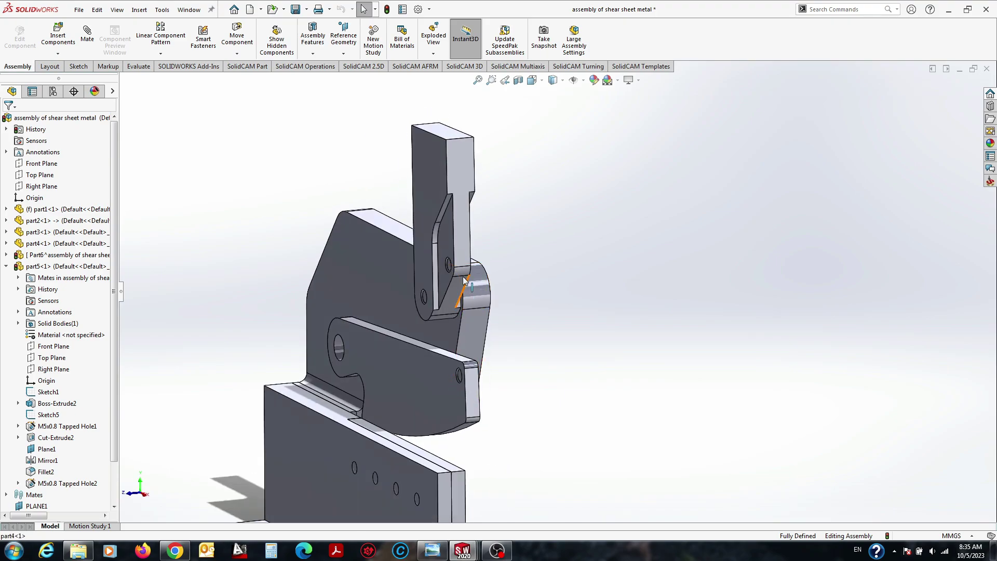
pyautogui.click(463, 276)
pyautogui.moveTo(445, 369); pyautogui.dragTo(388, 273, button='middle')
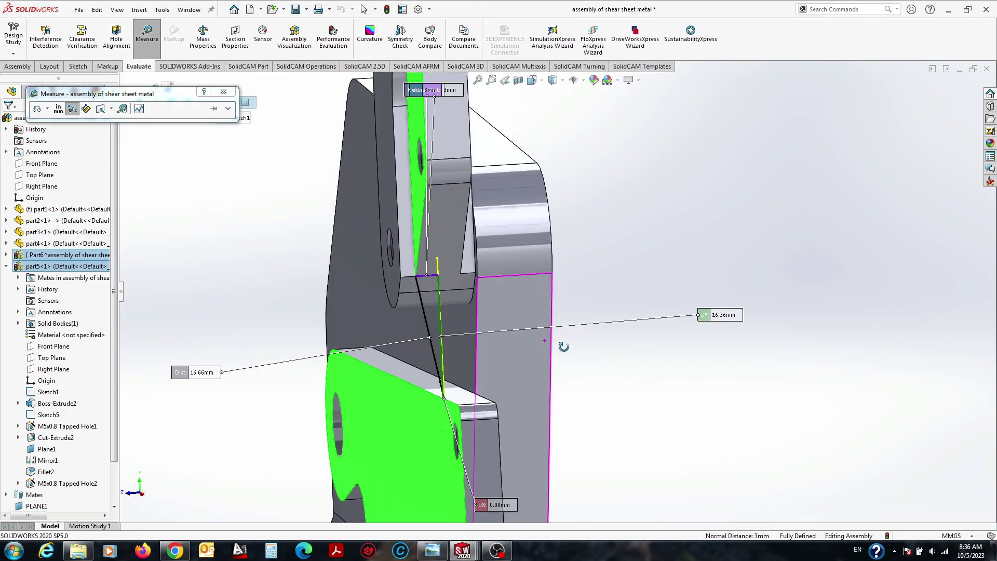
pyautogui.moveTo(563, 347)
pyautogui.mouseDown(button='middle')
pyautogui.moveTo(503, 322)
pyautogui.moveTo(559, 417)
pyautogui.mouseUp(button='middle')
pyautogui.press('Escape')
pyautogui.keyDown('ctrl'); pyautogui.click(558, 417); pyautogui.keyUp('ctrl')
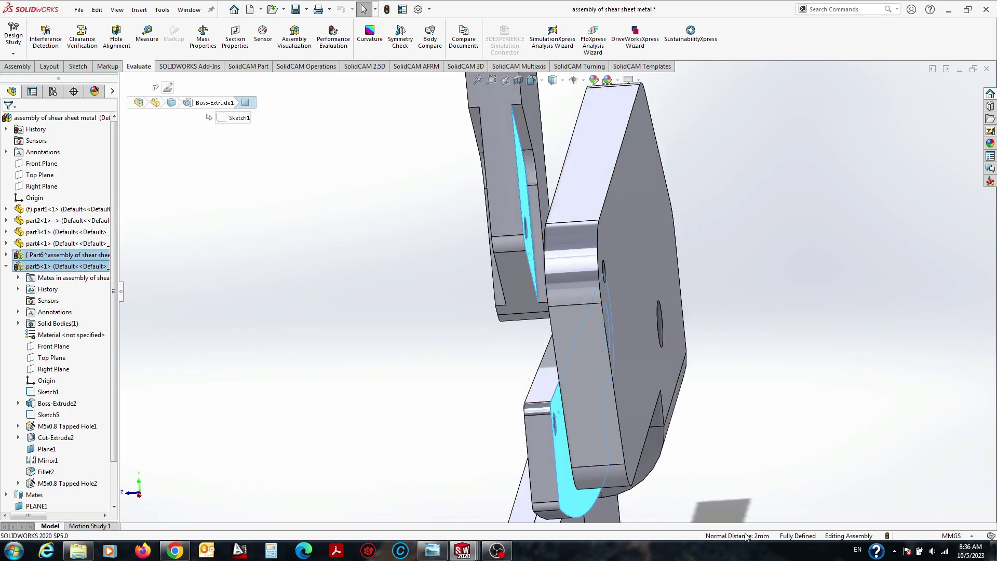
pyautogui.click(827, 300)
# Delete the Mirror1 feature from part5 while editing it in place.
pyautogui.click(502, 173)
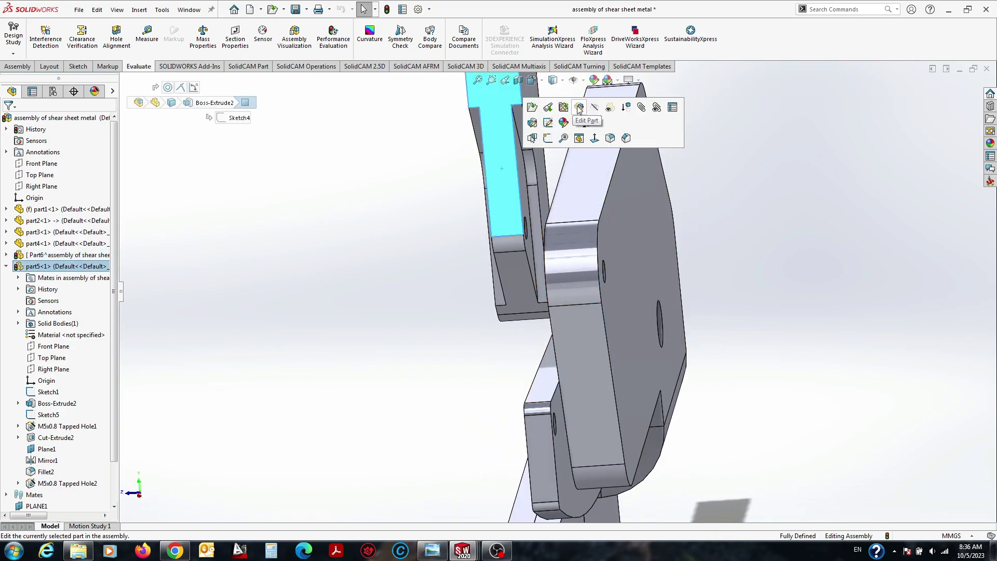
pyautogui.click(534, 90)
pyautogui.click(46, 461)
pyautogui.press('Delete')
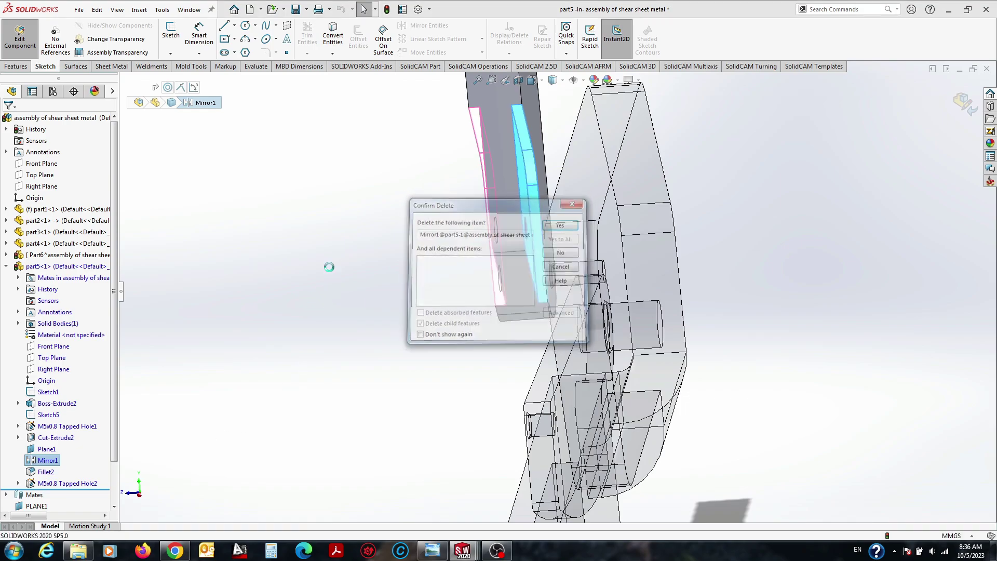
pyautogui.press('Return')
# Edit part5 again, show its raised pad and cut dimensions, and open the 27.00 cut dimension.
pyautogui.rightClick(133, 176)
pyautogui.click(150, 181)
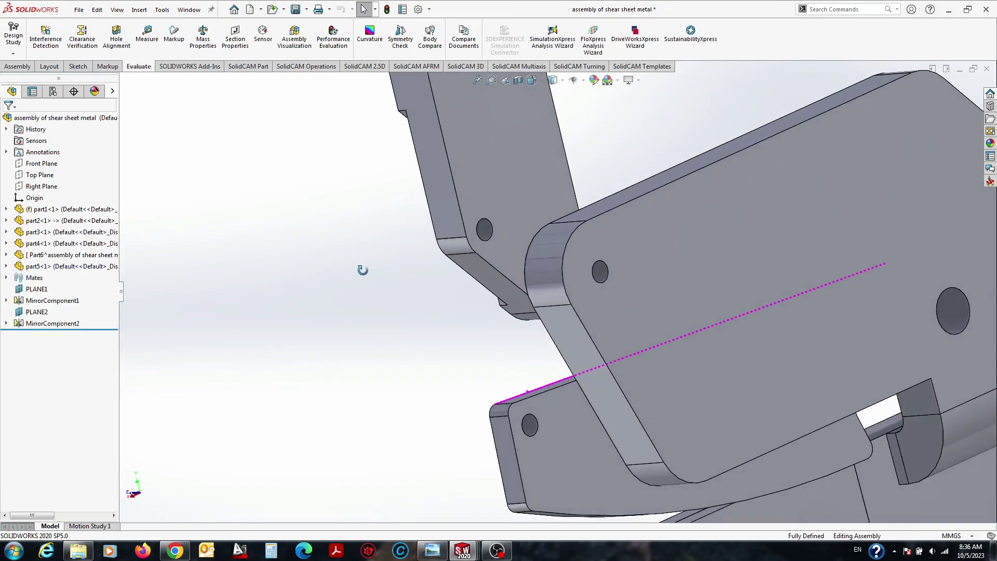
pyautogui.moveTo(363, 266)
pyautogui.mouseDown(button='middle')
pyautogui.moveTo(642, 331)
pyautogui.moveTo(529, 192)
pyautogui.moveTo(534, 249)
pyautogui.moveTo(455, 192)
pyautogui.mouseUp(button='middle')
pyautogui.click(534, 249)
pyautogui.click(456, 192)
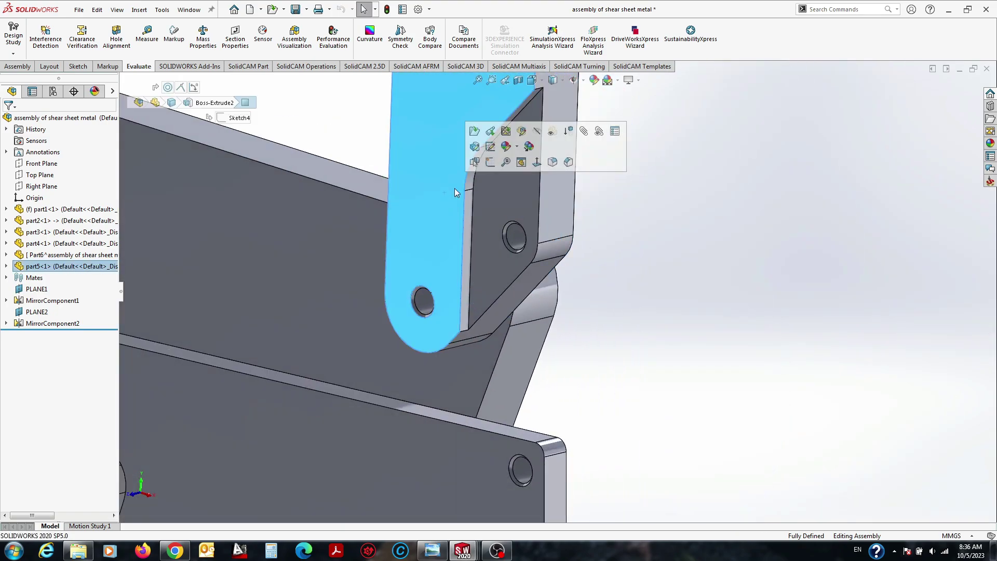
pyautogui.click(490, 130)
pyautogui.click(412, 174)
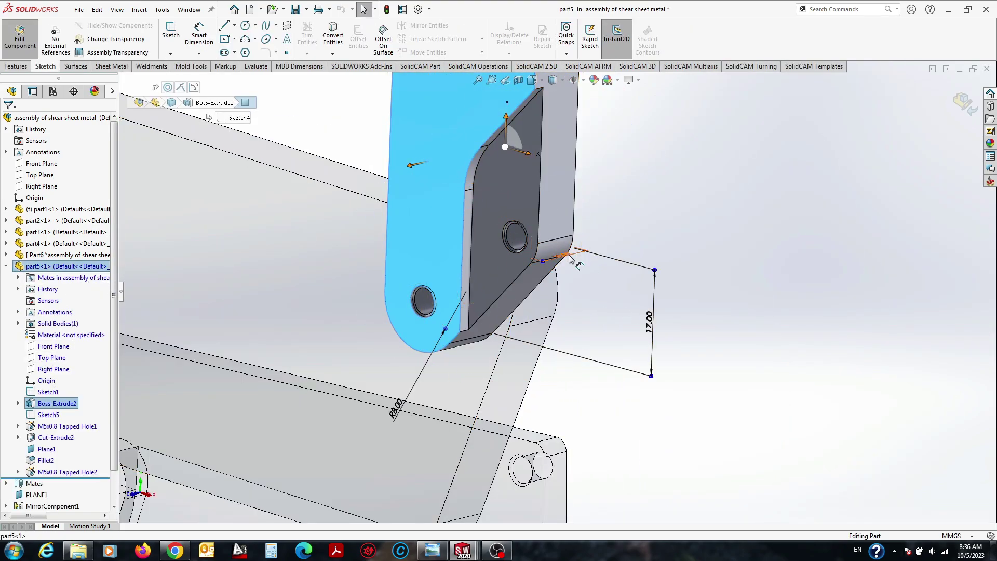
pyautogui.moveTo(570, 258); pyautogui.dragTo(540, 260, button='middle')
pyautogui.click(535, 260)
pyautogui.scroll(-2, 488, 262)
pyautogui.scroll(-2, 440, 265)
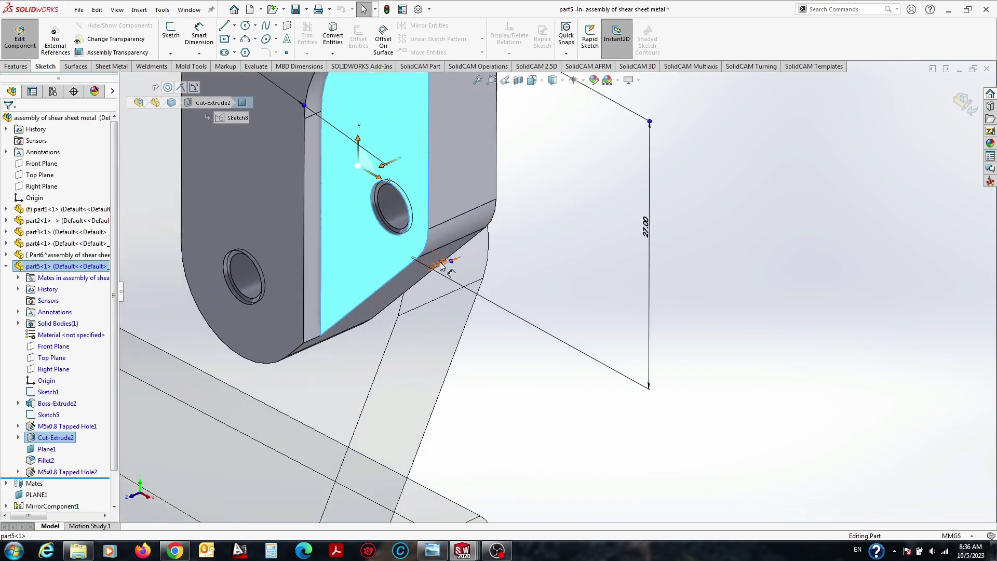
pyautogui.click(441, 266)
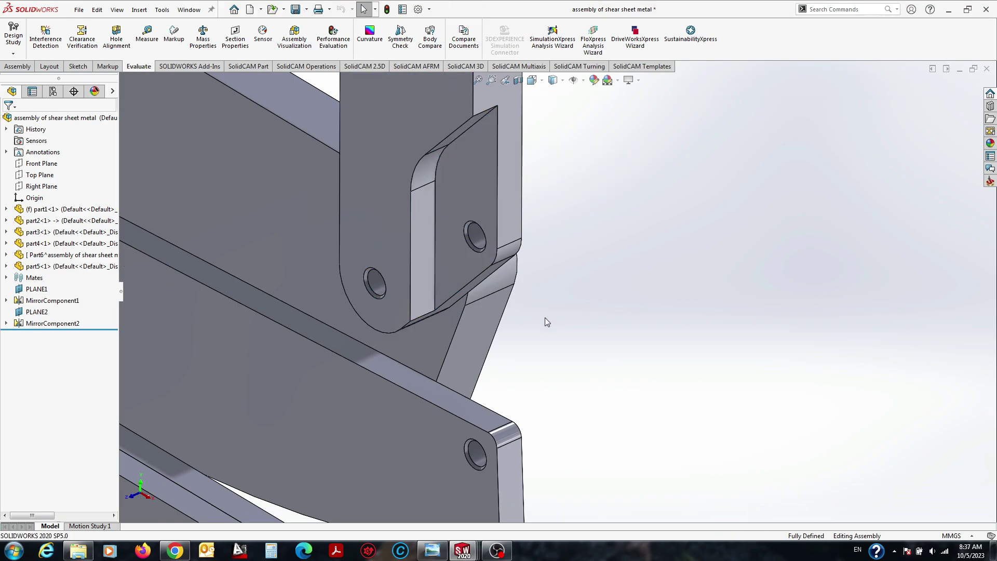
# Change part5's 17.00 raised-pad dimension and rebuild.
pyautogui.moveTo(545, 319)
pyautogui.mouseDown(button='middle')
pyautogui.moveTo(505, 303)
pyautogui.moveTo(527, 304)
pyautogui.mouseUp(button='middle')
pyautogui.click(437, 551)
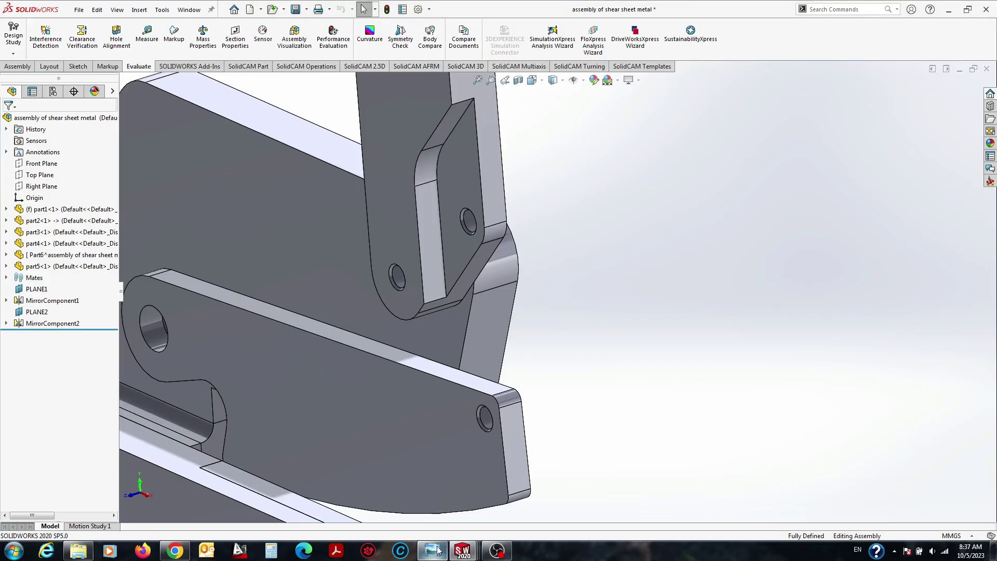
pyautogui.click(394, 177)
pyautogui.click(429, 161)
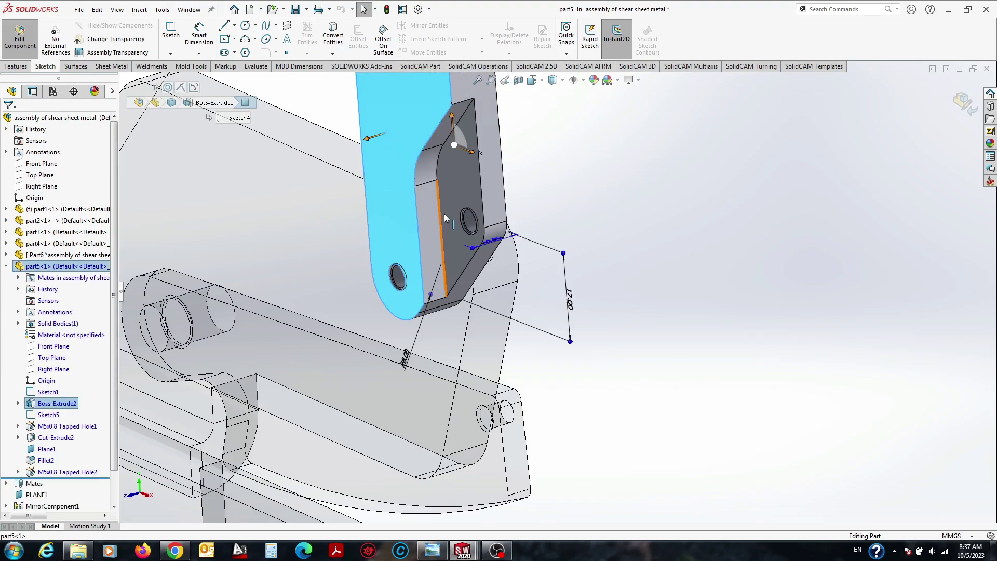
pyautogui.doubleClick(498, 244)
pyautogui.press('Return')
# Modify part5's cut dimension, rebuild, return to the assembly and fit it in view.
pyautogui.click(19, 37)
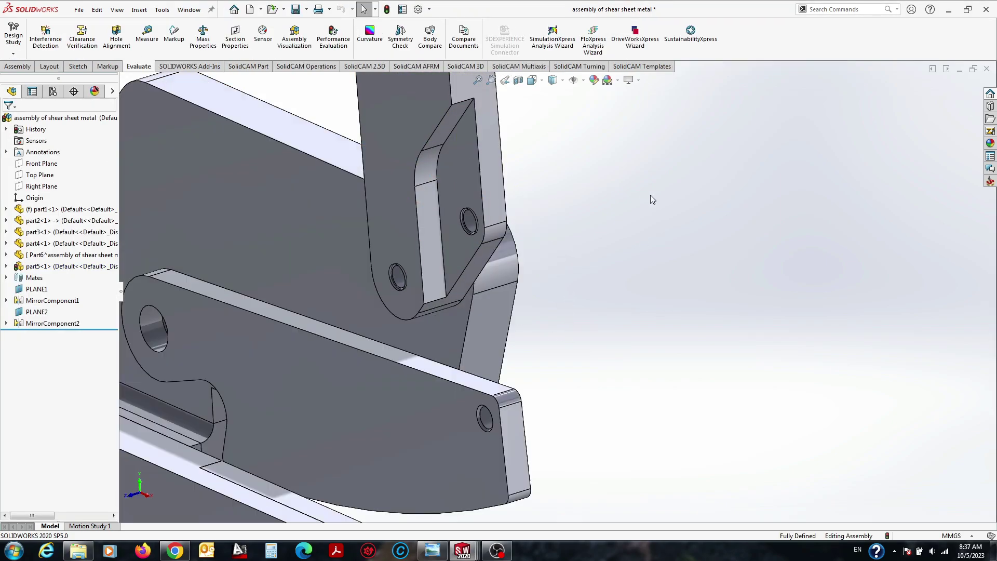
pyautogui.scroll(-3, 543, 280)
pyautogui.scroll(-3, 547, 278)
pyautogui.click(456, 263)
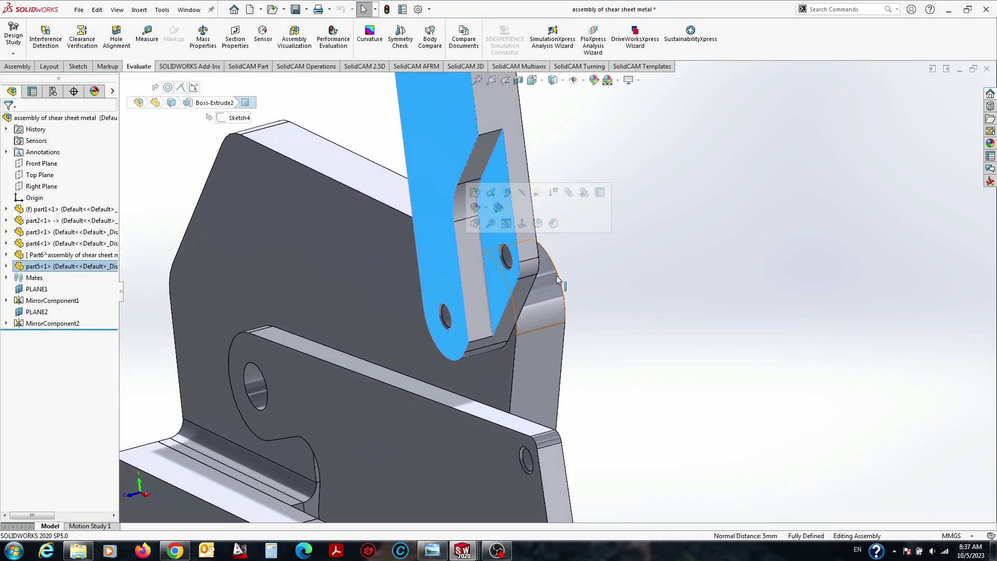
pyautogui.scroll(-2, 519, 218)
pyautogui.click(524, 229)
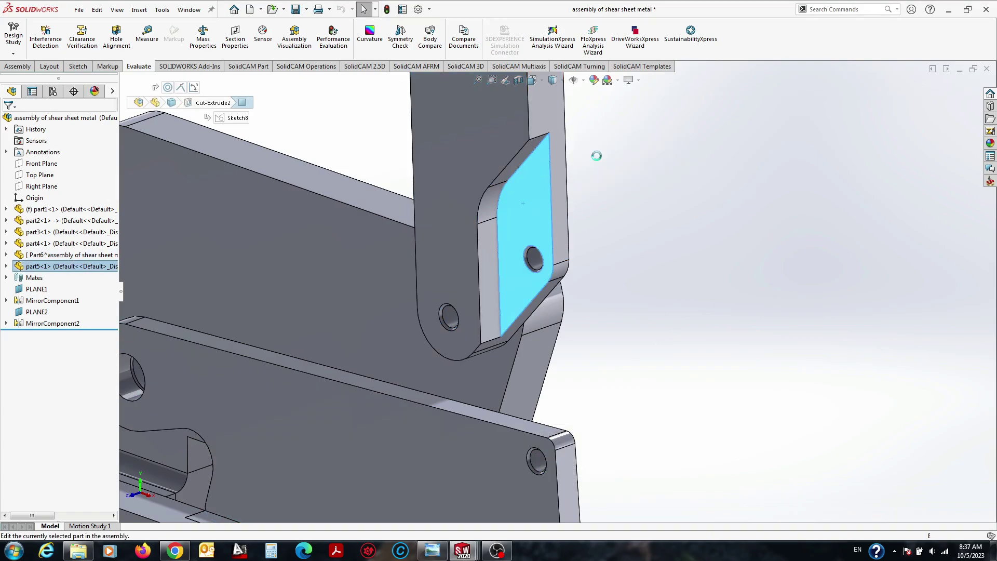
pyautogui.click(596, 156)
pyautogui.doubleClick(657, 235)
pyautogui.press('Return')
pyautogui.click(19, 36)
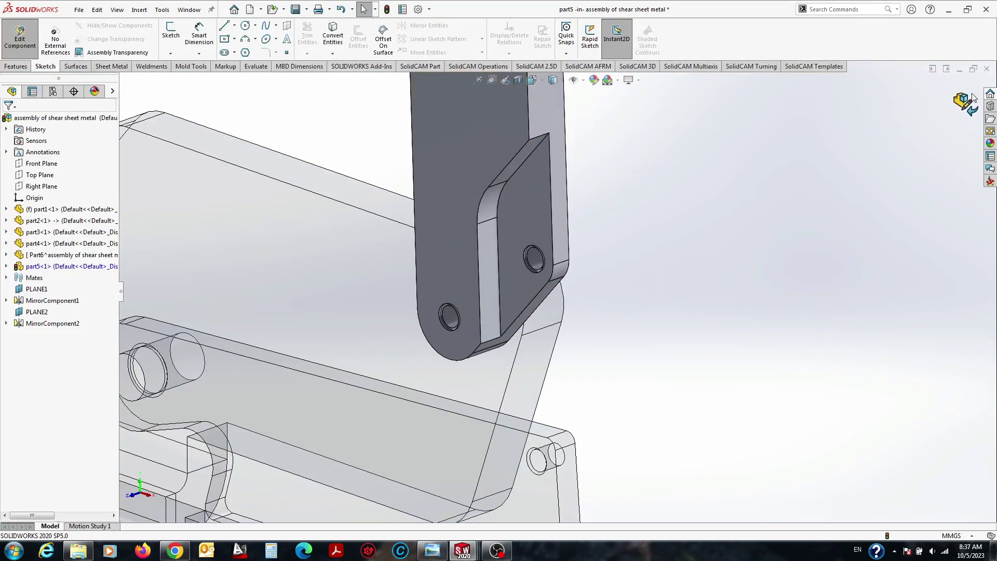
pyautogui.moveTo(821, 222)
pyautogui.mouseDown(button='middle')
pyautogui.moveTo(569, 283)
pyautogui.moveTo(485, 344)
pyautogui.moveTo(627, 276)
pyautogui.mouseUp(button='middle')
pyautogui.hotkey('ctrl', '1')
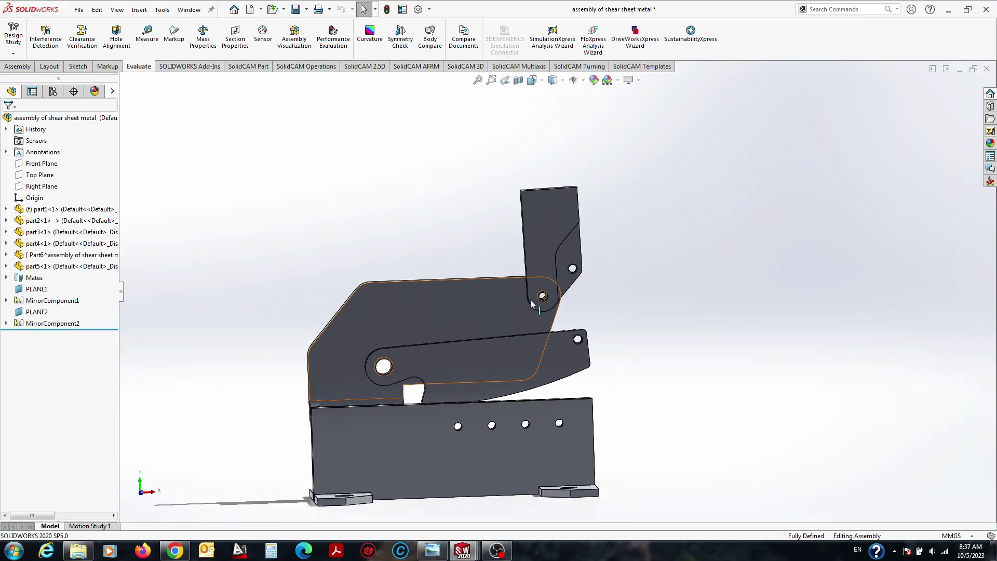
pyautogui.moveTo(685, 410)
pyautogui.mouseDown(button='middle')
pyautogui.moveTo(597, 344)
pyautogui.moveTo(541, 379)
pyautogui.moveTo(407, 362)
pyautogui.moveTo(598, 328)
pyautogui.mouseUp(button='middle')
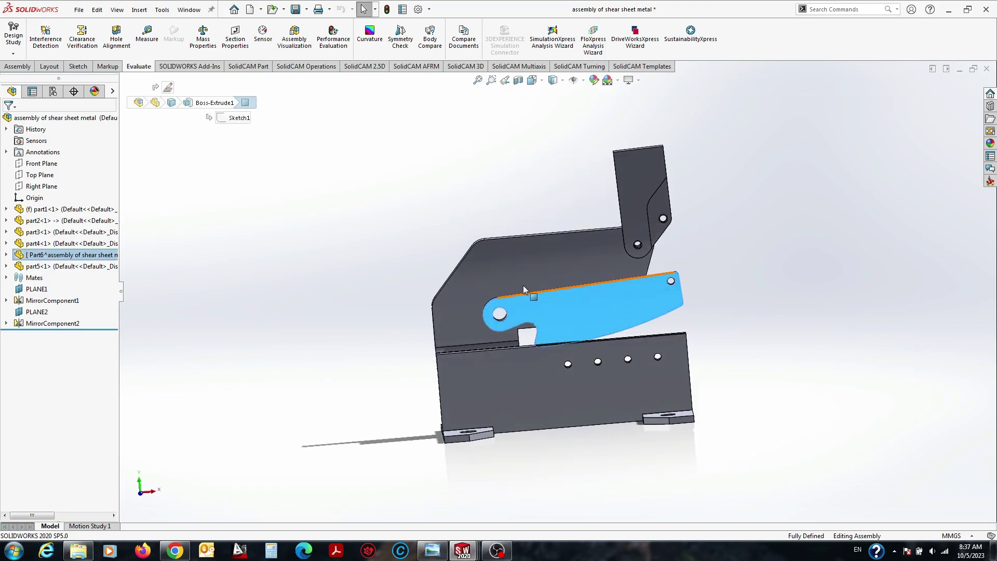
pyautogui.press('space')
pyautogui.click(428, 311)
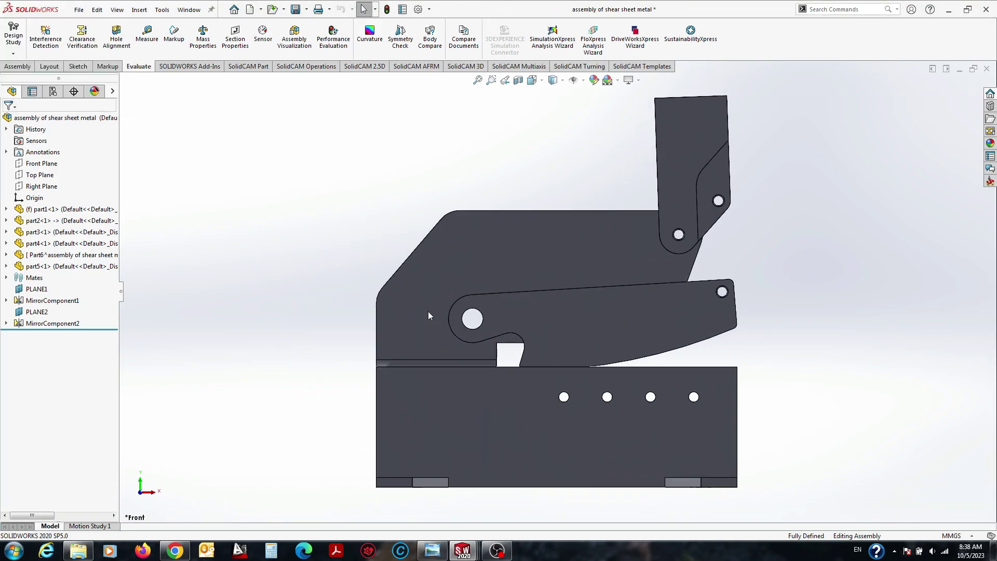
pyautogui.click(429, 550)
pyautogui.click(551, 330)
pyautogui.click(629, 269)
pyautogui.click(571, 324)
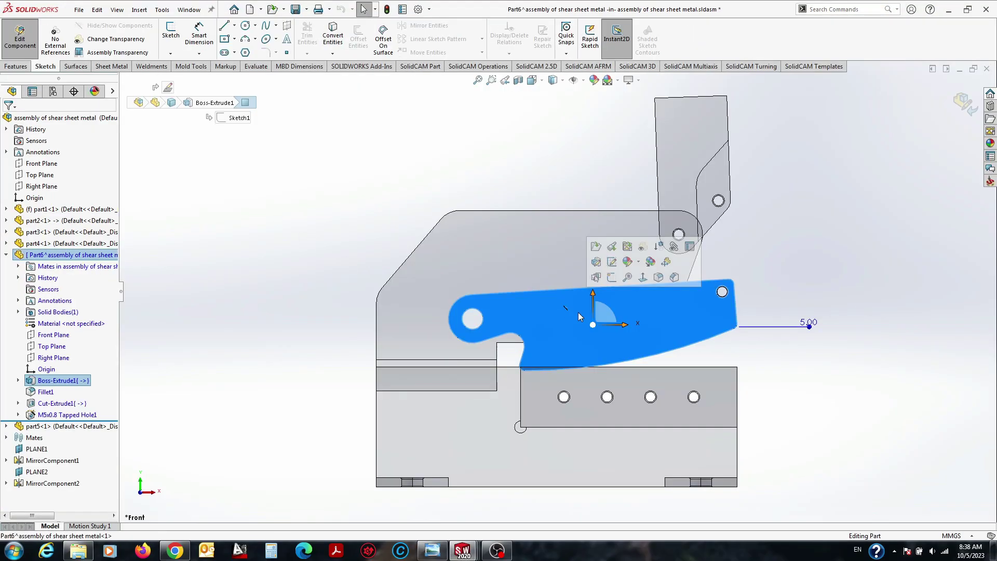
pyautogui.click(57, 380)
pyautogui.click(83, 370)
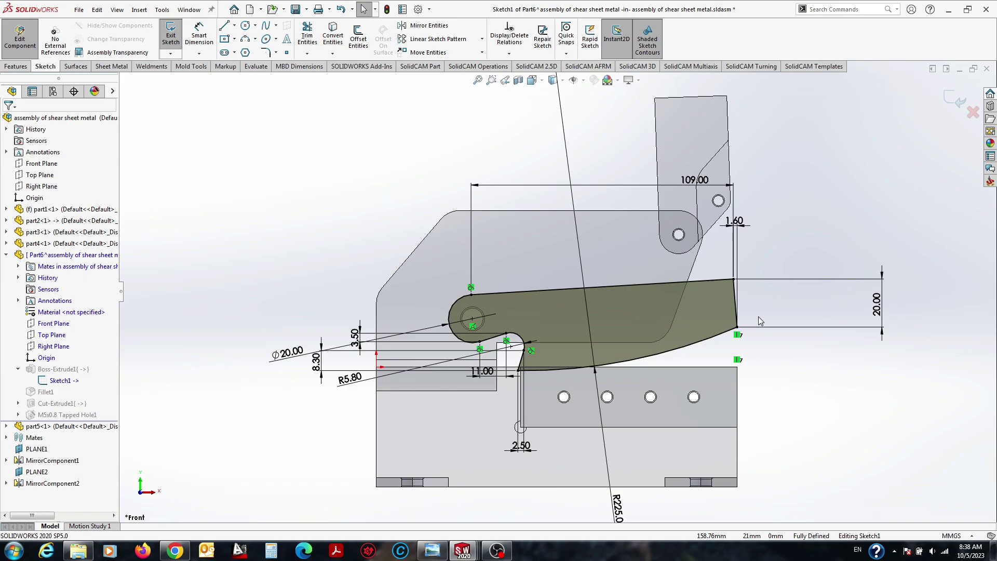
pyautogui.scroll(-3, 553, 362)
pyautogui.scroll(3, 568, 399)
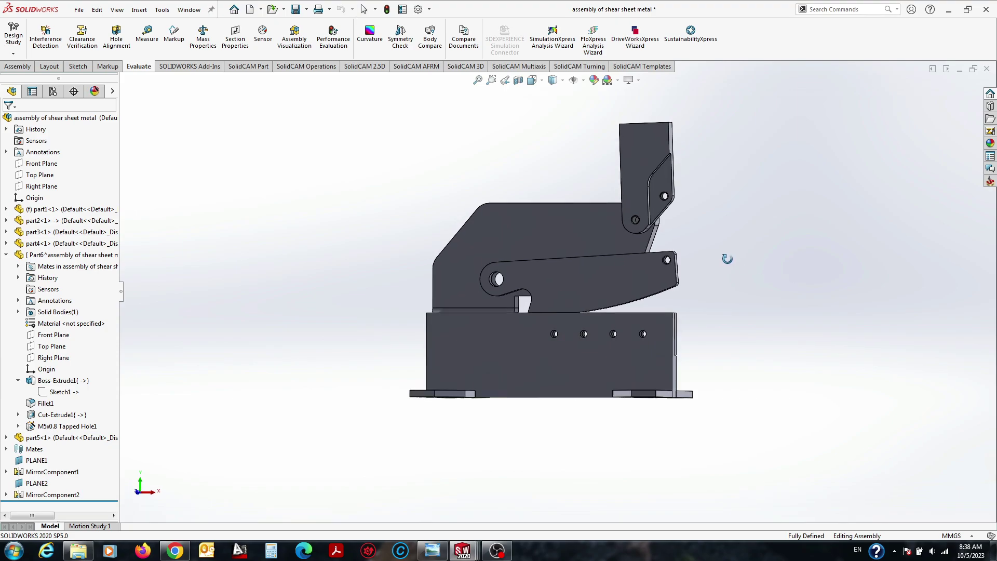
pyautogui.press('space')
# Insert a new part into the assembly and start its sketch on a chosen plane.
pyautogui.click(468, 310)
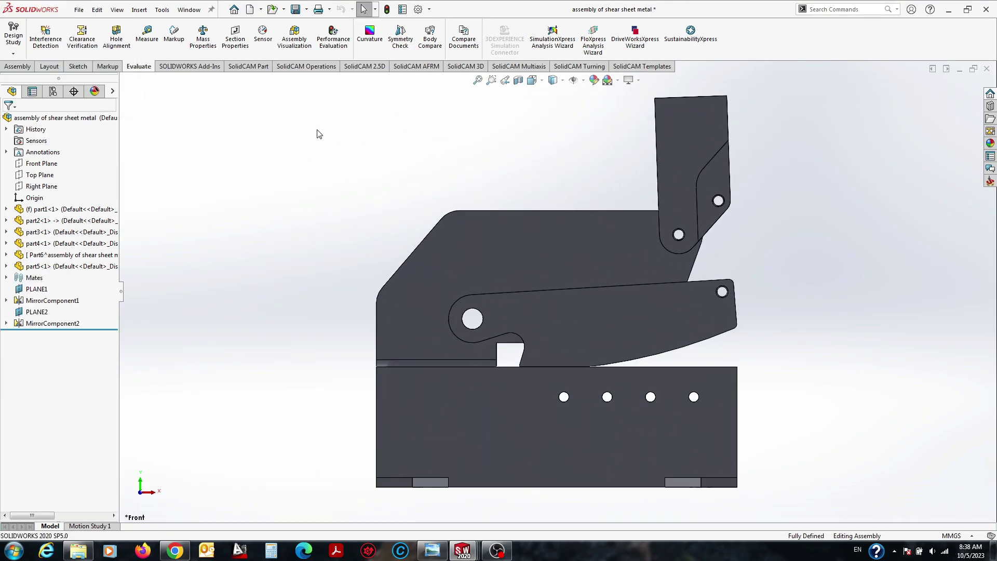
pyautogui.scroll(-2, 721, 216)
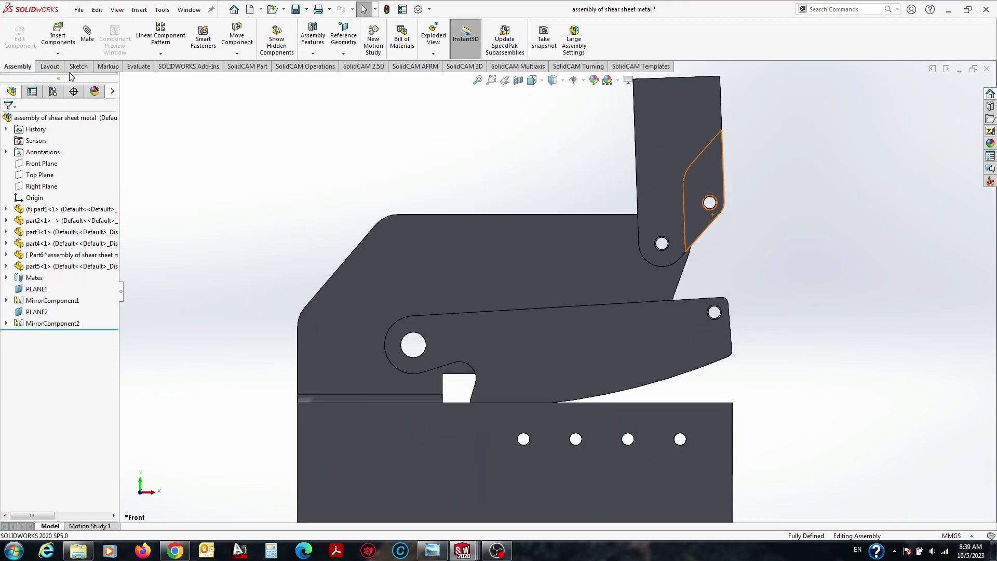
pyautogui.click(58, 53)
pyautogui.click(62, 77)
pyautogui.scroll(-3, 702, 244)
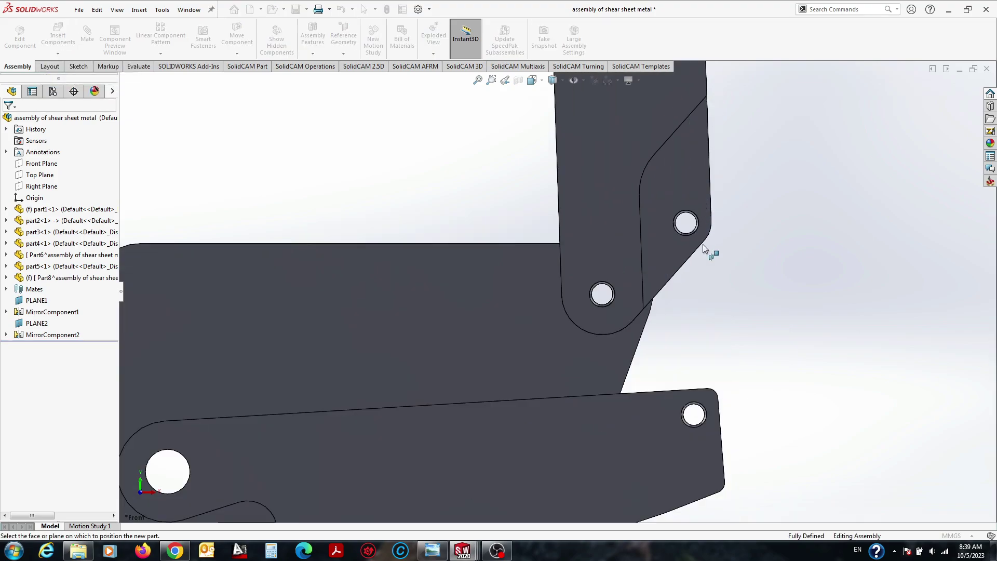
pyautogui.click(688, 185)
pyautogui.scroll(-3, 705, 283)
# Sketch circles on the upper and lower pivot holes, making the lower one concentric.
pyautogui.press('c')
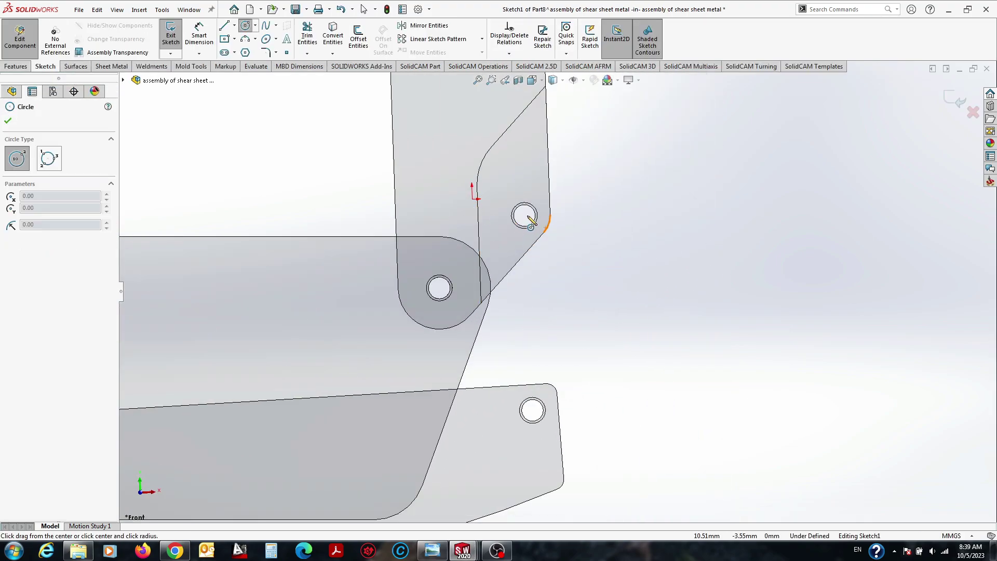
pyautogui.click(525, 216)
pyautogui.click(524, 254)
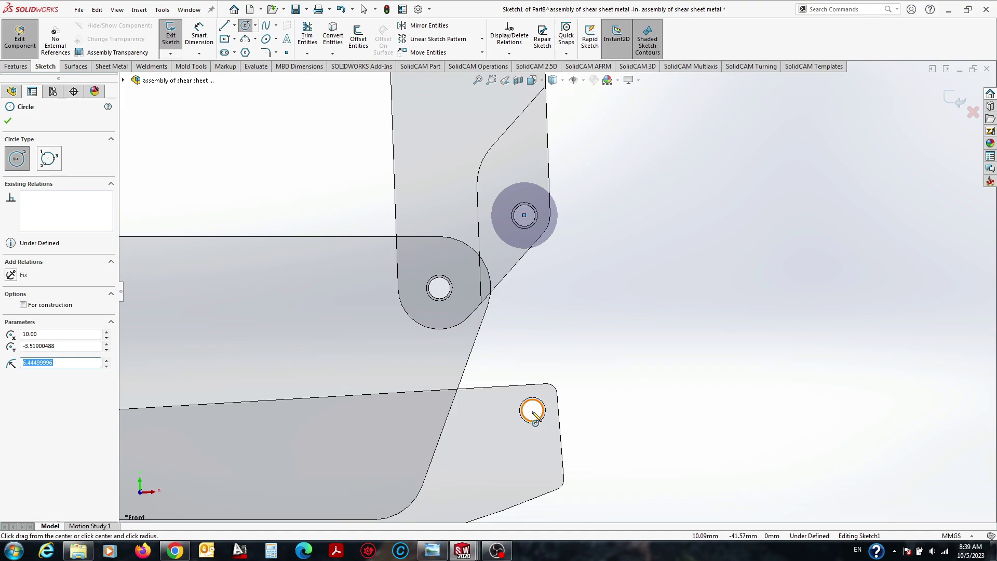
pyautogui.click(586, 376)
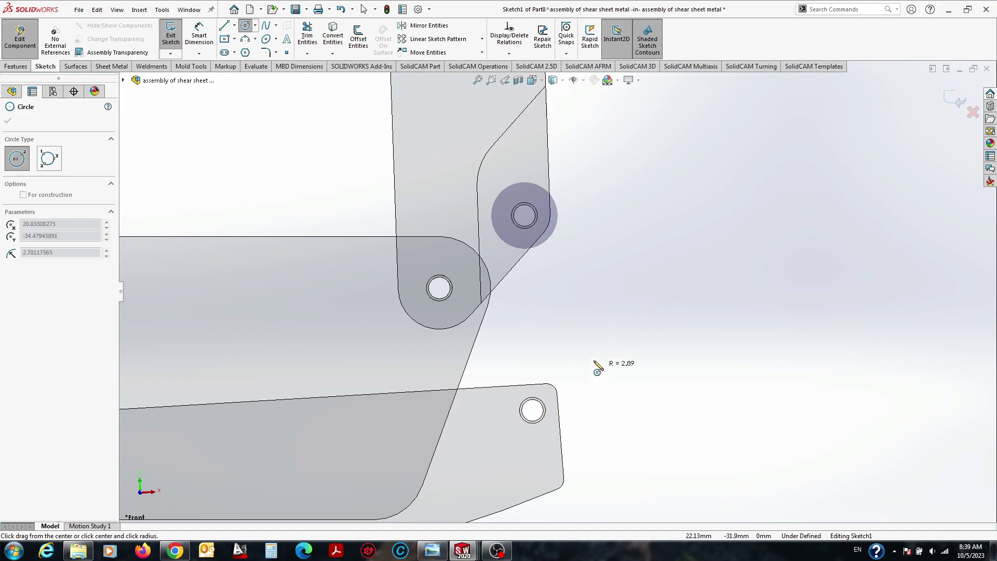
pyautogui.scroll(2, 598, 370)
pyautogui.click(659, 379)
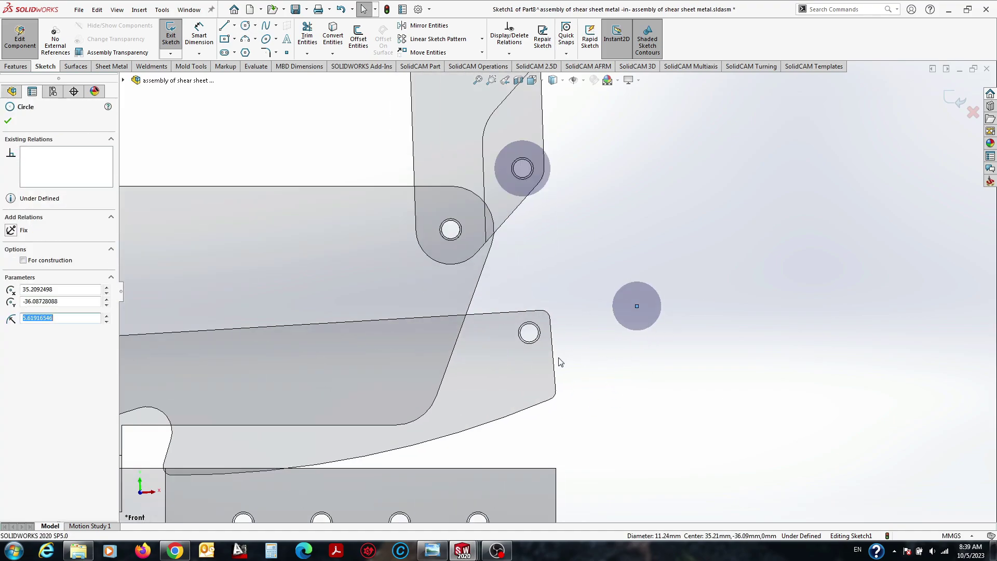
pyautogui.scroll(-3, 560, 362)
pyautogui.keyDown('ctrl'); pyautogui.click(540, 312); pyautogui.keyUp('ctrl')
pyautogui.click(578, 268)
pyautogui.scroll(3, 551, 291)
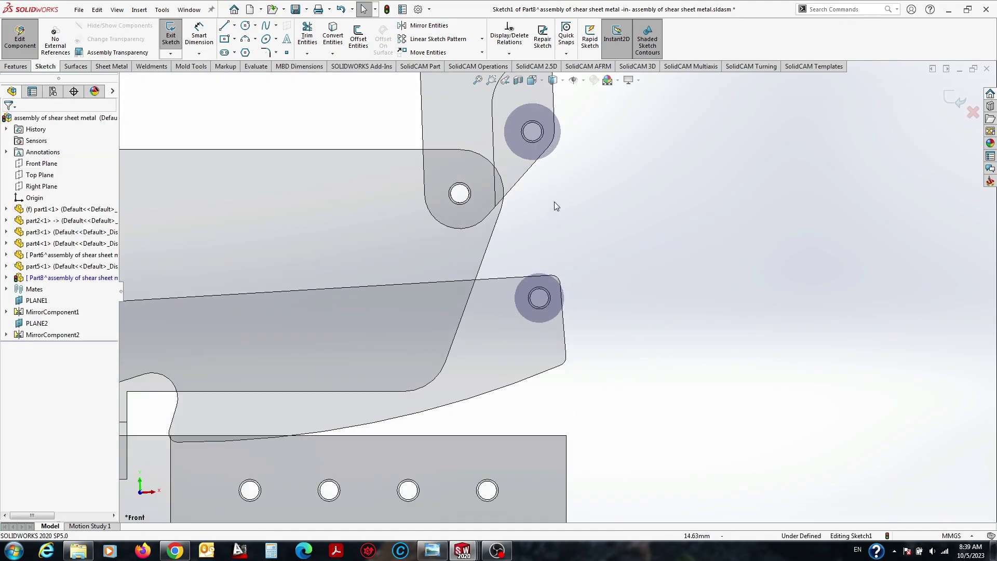
pyautogui.press('f')
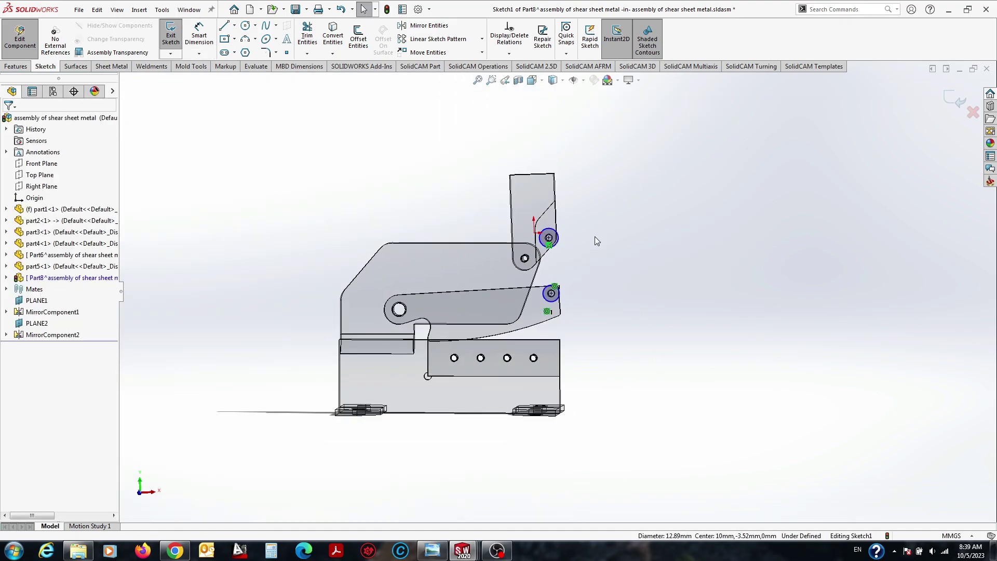
# Give both circles a 13 mm diameter and return to the front view.
pyautogui.scroll(-3, 596, 240)
pyautogui.scroll(-1, 536, 259)
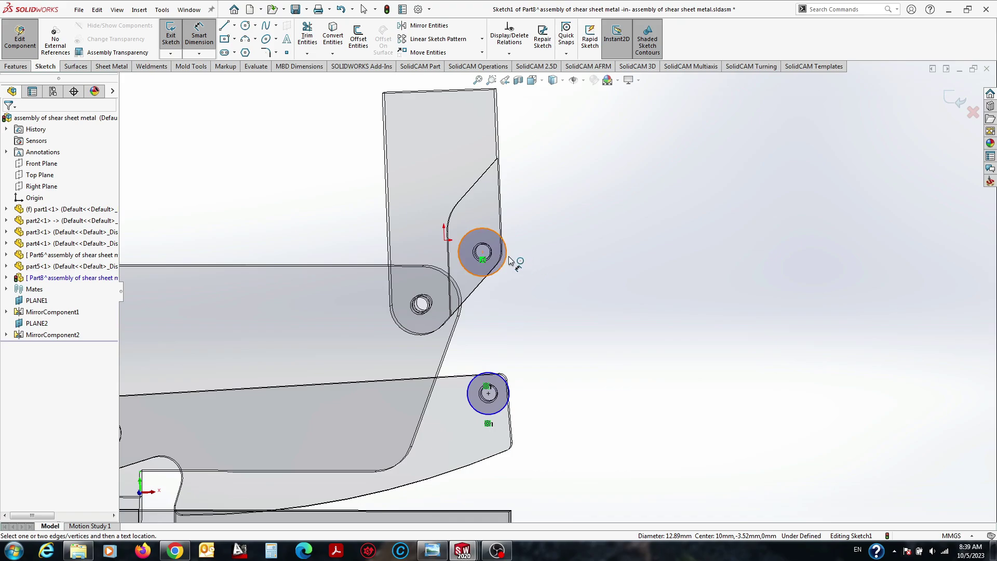
pyautogui.click(510, 260)
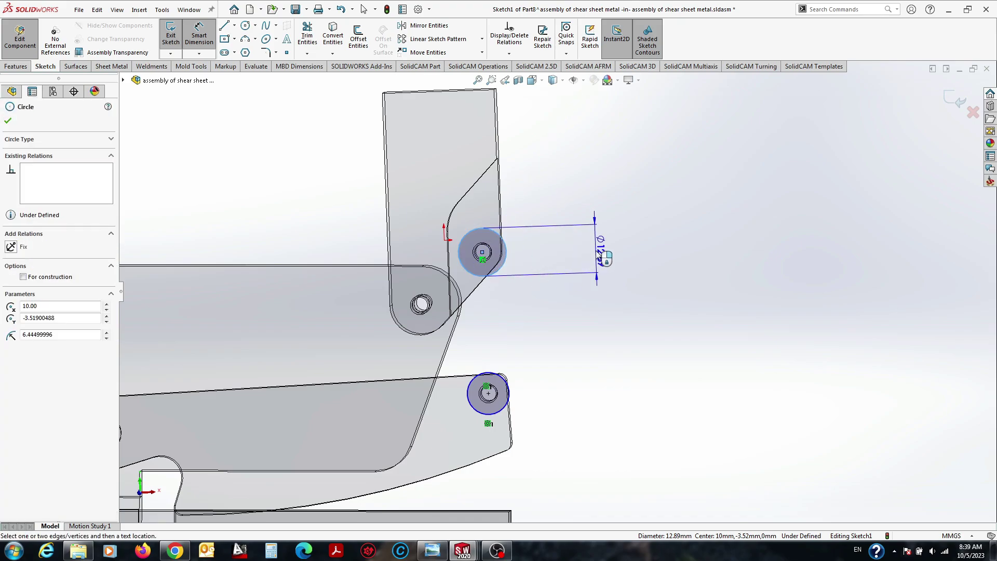
pyautogui.click(599, 253)
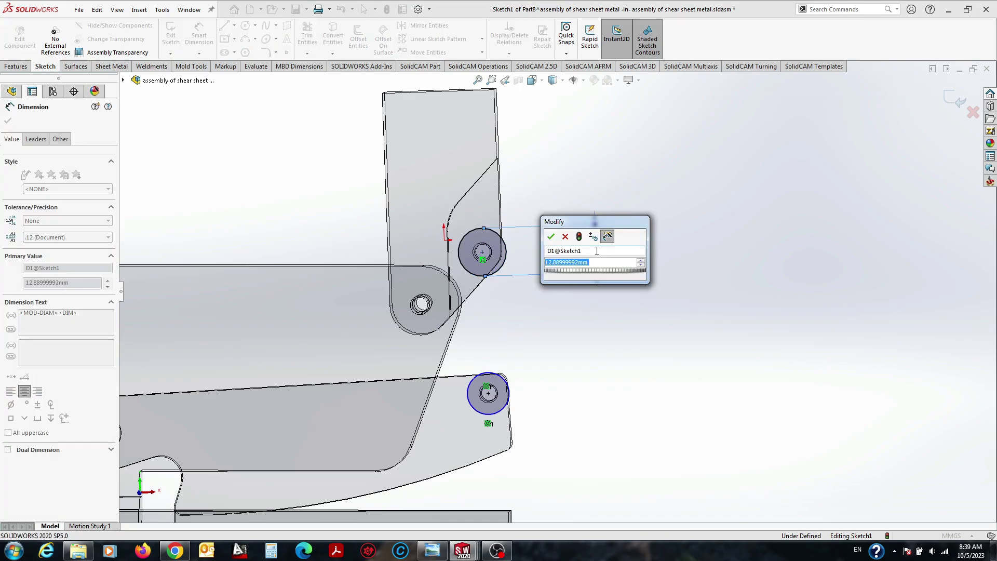
pyautogui.write('13')
pyautogui.press('Return')
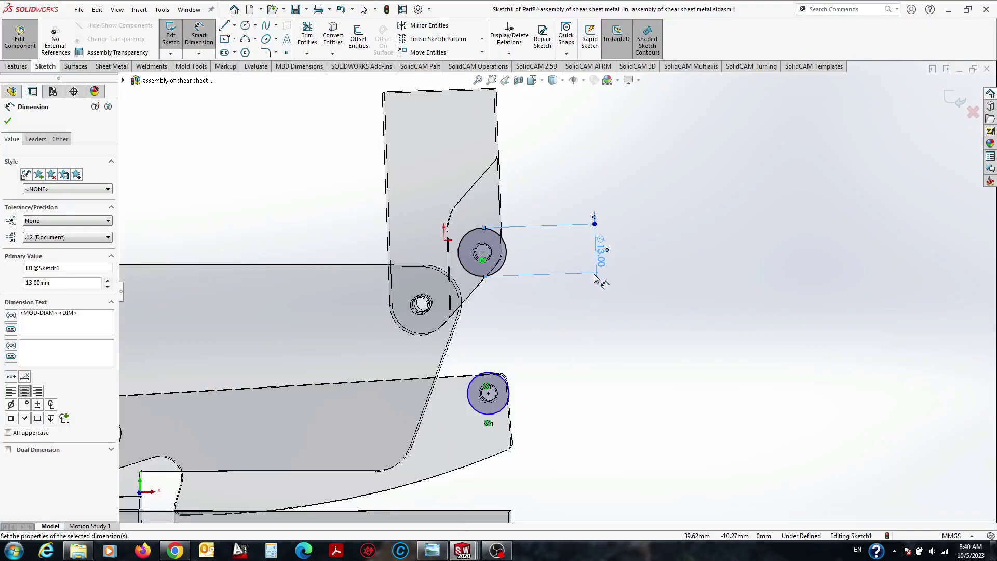
pyautogui.click(505, 382)
pyautogui.click(641, 349)
pyautogui.press('Return')
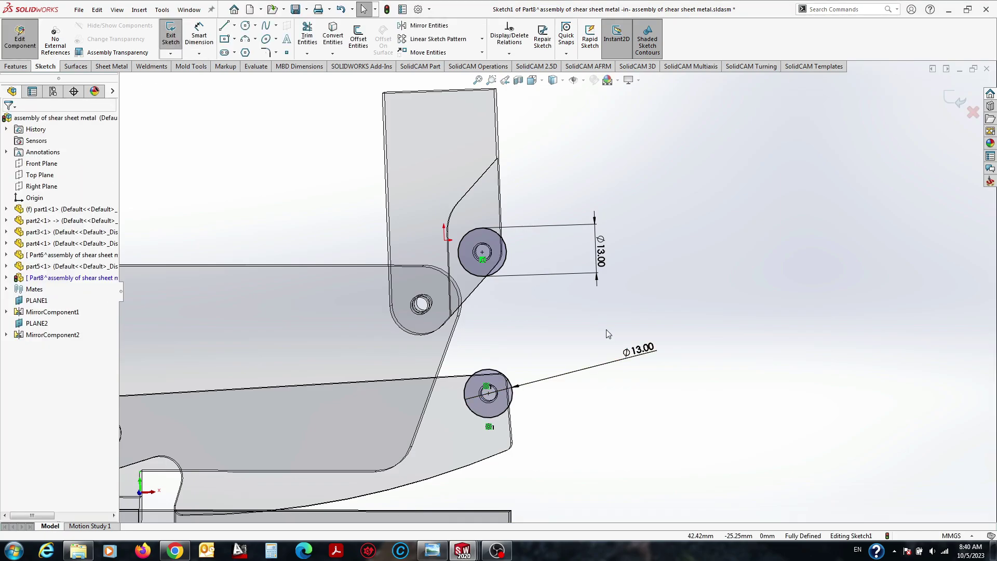
pyautogui.hotkey('ctrl', '1')
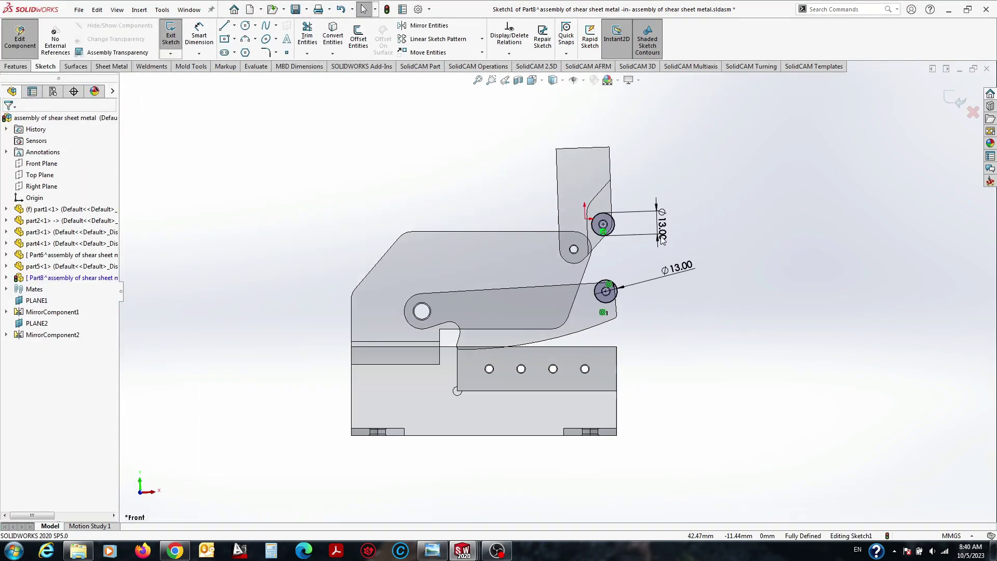
# Draw an inner three-point arc between the two pin circles, ending on the lower circle.
pyautogui.click(244, 40)
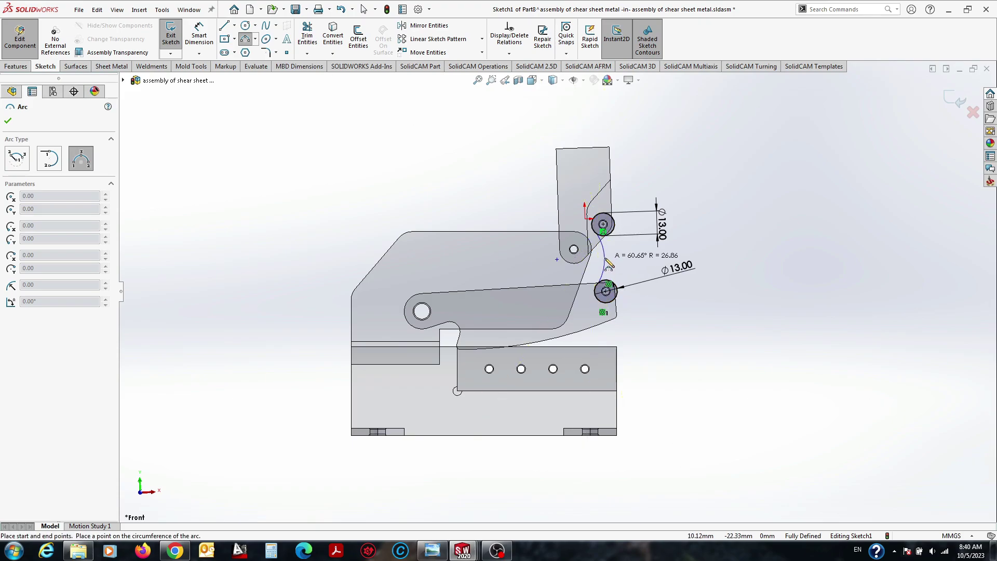
pyautogui.click(610, 259)
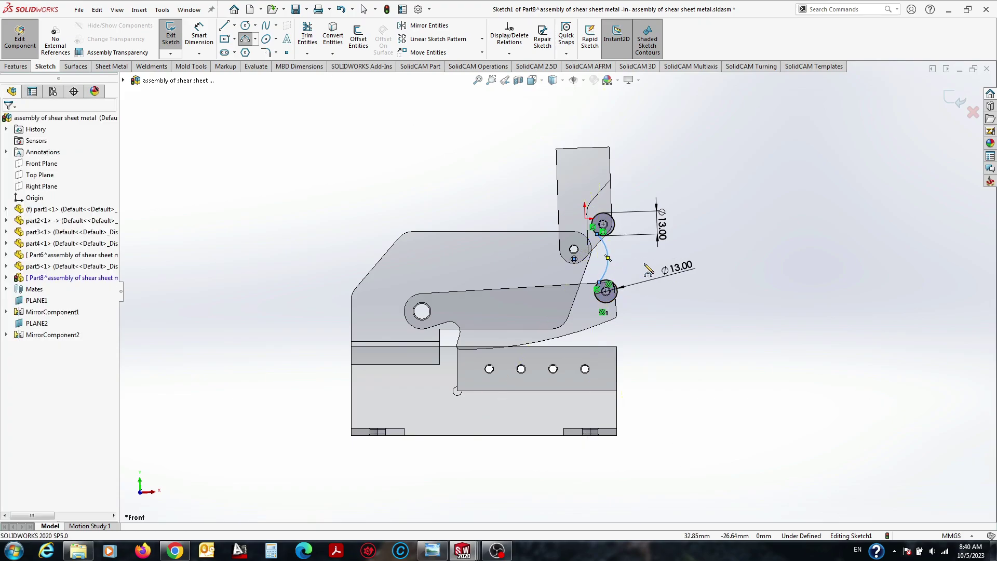
pyautogui.scroll(-3, 643, 258)
pyautogui.click(572, 308)
pyautogui.keyDown('ctrl'); pyautogui.click(550, 312); pyautogui.keyUp('ctrl')
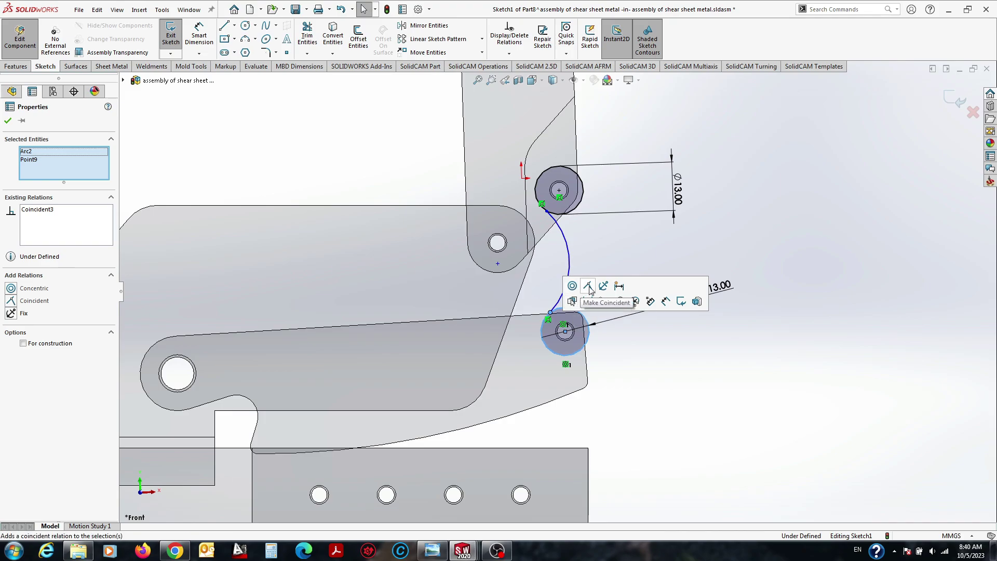
pyautogui.click(589, 289)
pyautogui.moveTo(550, 312); pyautogui.dragTo(566, 299)
# Make the inner arc tangent to both the lower and upper circles.
pyautogui.click(571, 264)
pyautogui.keyDown('ctrl'); pyautogui.click(588, 324); pyautogui.keyUp('ctrl')
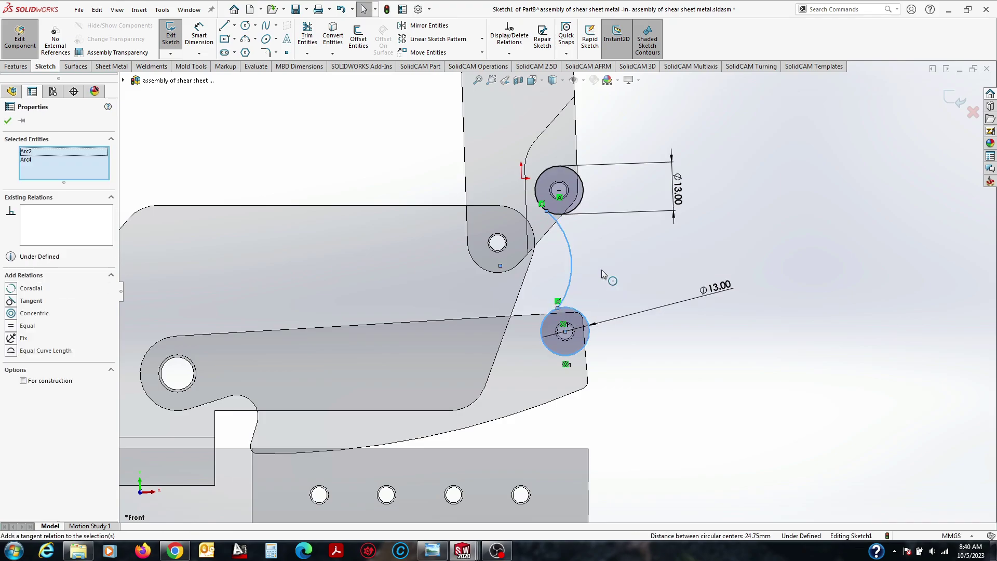
pyautogui.click(630, 275)
pyautogui.click(553, 221)
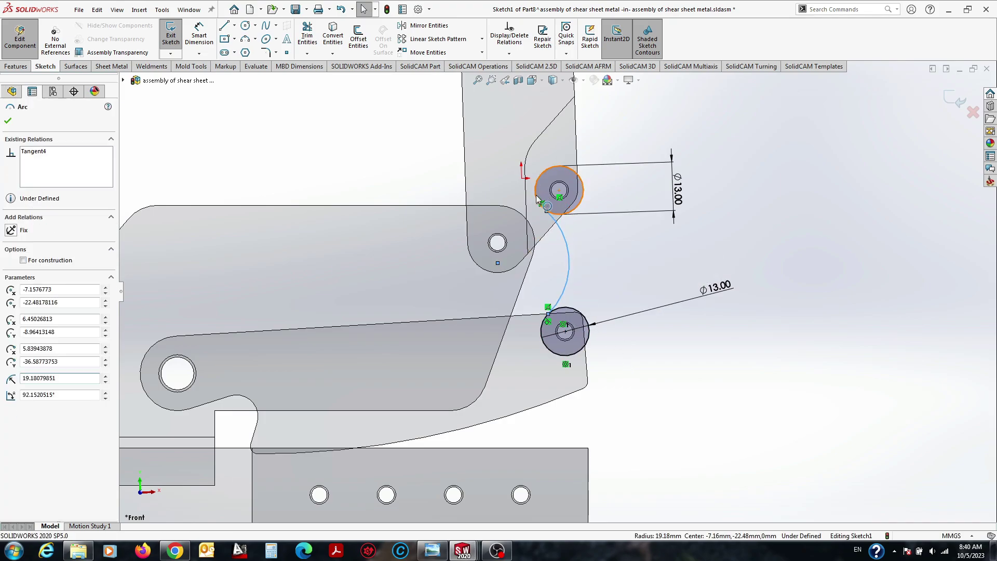
pyautogui.keyDown('ctrl'); pyautogui.click(568, 167); pyautogui.keyUp('ctrl')
pyautogui.click(582, 148)
pyautogui.click(613, 267)
pyautogui.moveTo(524, 262); pyautogui.dragTo(511, 269)
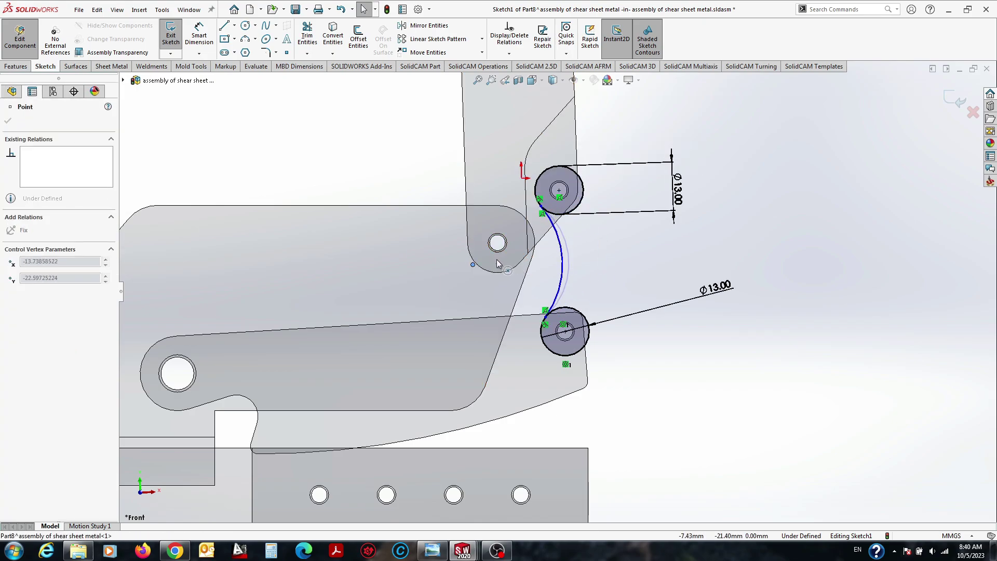
pyautogui.press('Escape')
# Draw a second, outer three-point arc and bring its lower end onto the lower circle.
pyautogui.click(245, 39)
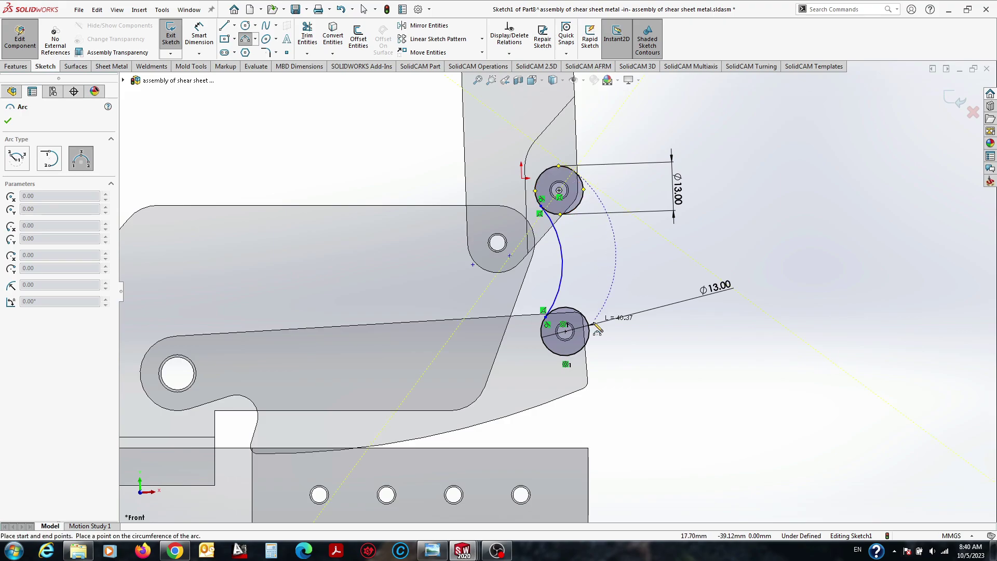
pyautogui.click(635, 268)
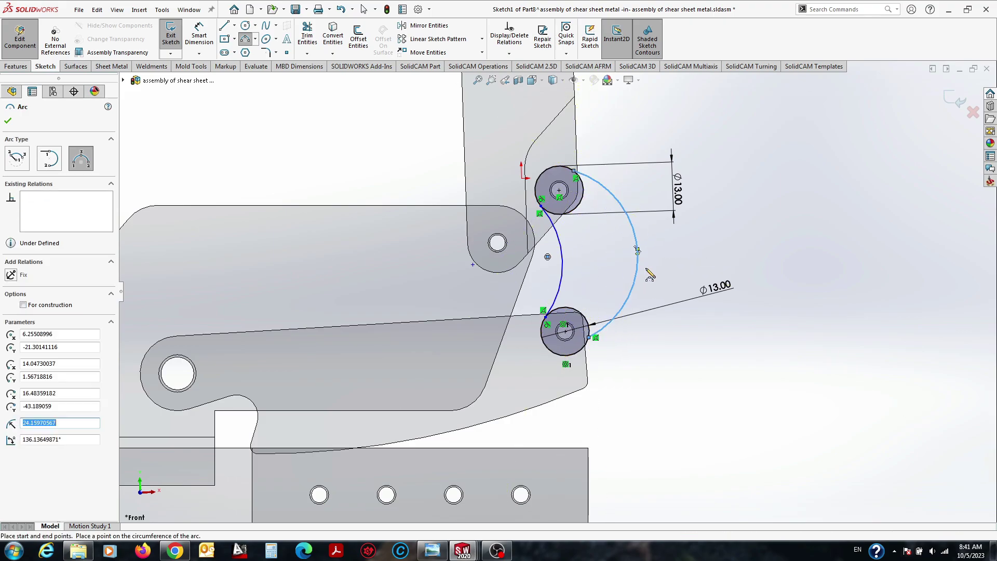
pyautogui.press('Escape')
pyautogui.click(597, 338)
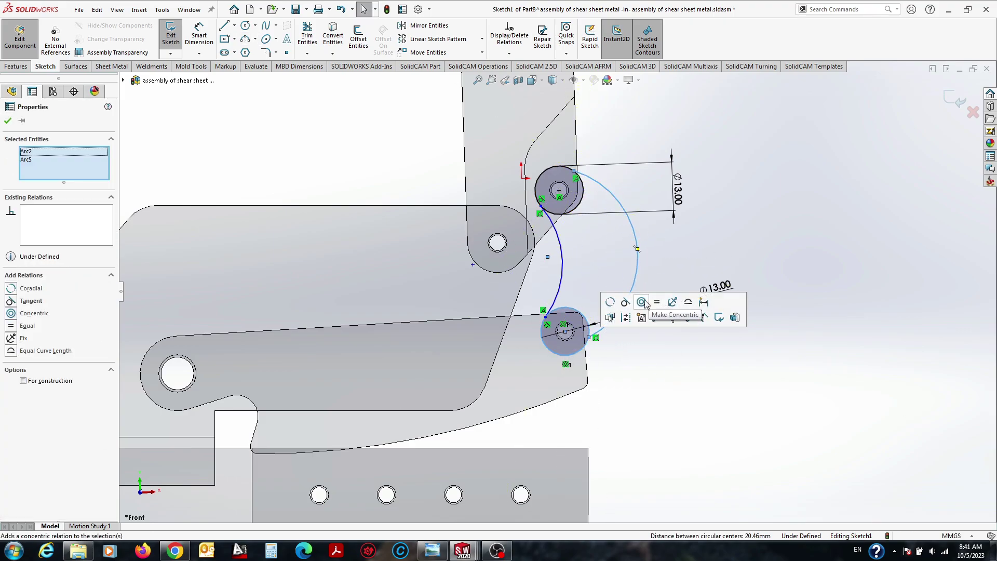
pyautogui.click(640, 297)
pyautogui.moveTo(584, 355)
pyautogui.mouseDown()
pyautogui.moveTo(591, 340)
pyautogui.moveTo(567, 317)
pyautogui.mouseUp()
pyautogui.click(636, 272)
pyautogui.scroll(-3, 613, 280)
pyautogui.scroll(-2, 608, 322)
# Make the outer arc tangent to both circles and delete the conflicting concentric relation.
pyautogui.click(592, 244)
pyautogui.keyDown('ctrl'); pyautogui.click(551, 353); pyautogui.keyUp('ctrl')
pyautogui.click(605, 284)
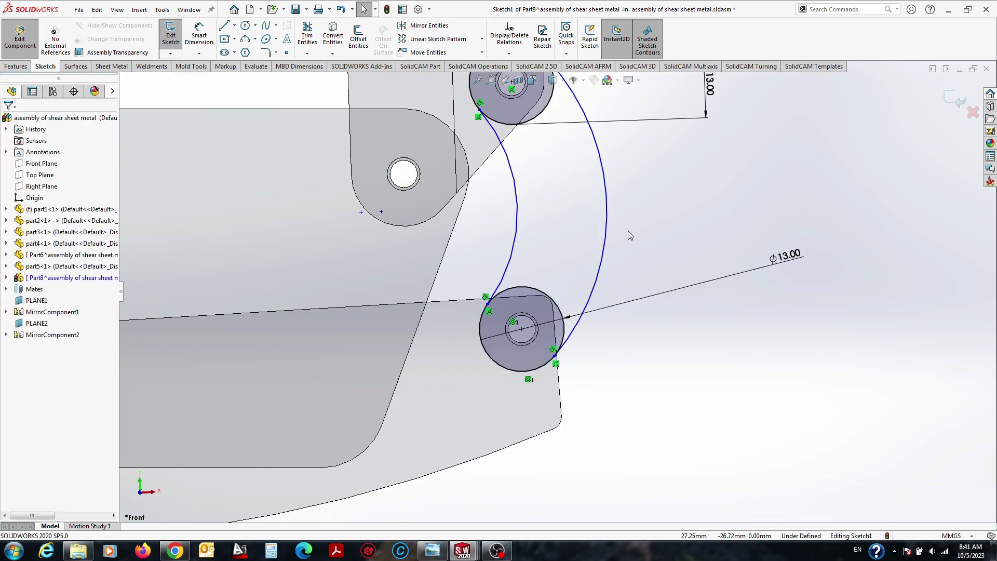
pyautogui.scroll(1, 630, 235)
pyautogui.click(534, 179)
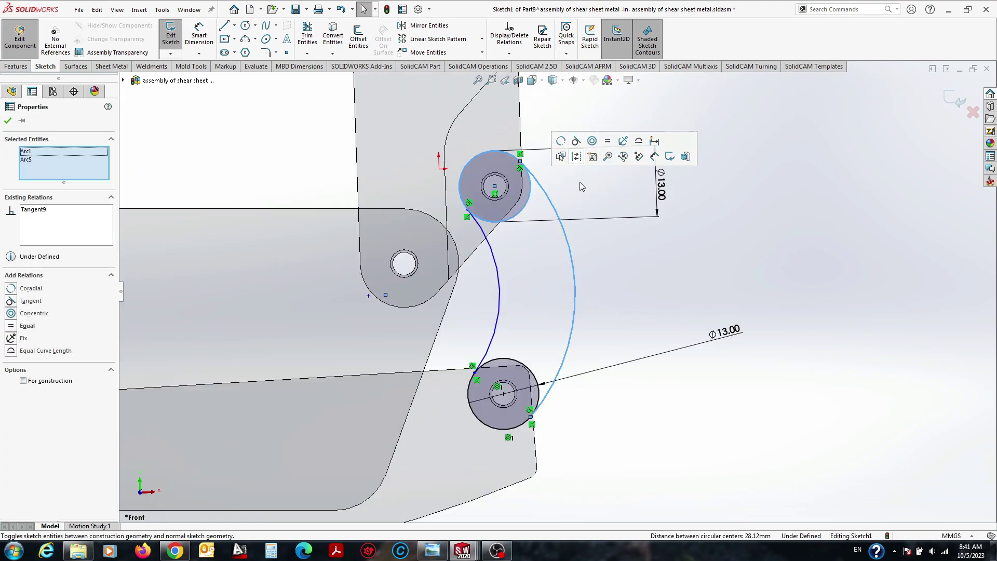
pyautogui.click(569, 155)
pyautogui.click(563, 358)
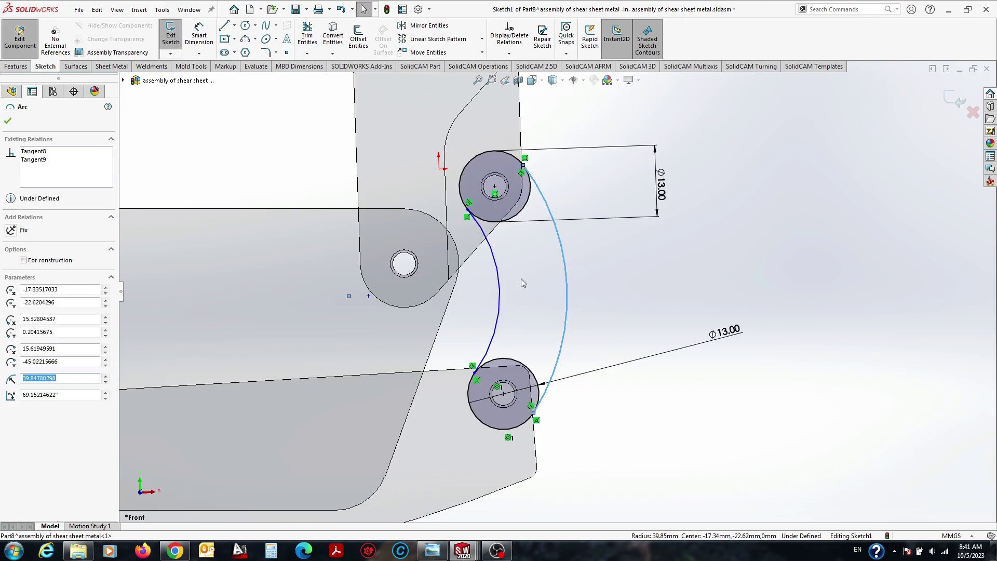
pyautogui.keyDown('ctrl'); pyautogui.click(498, 283); pyautogui.keyUp('ctrl')
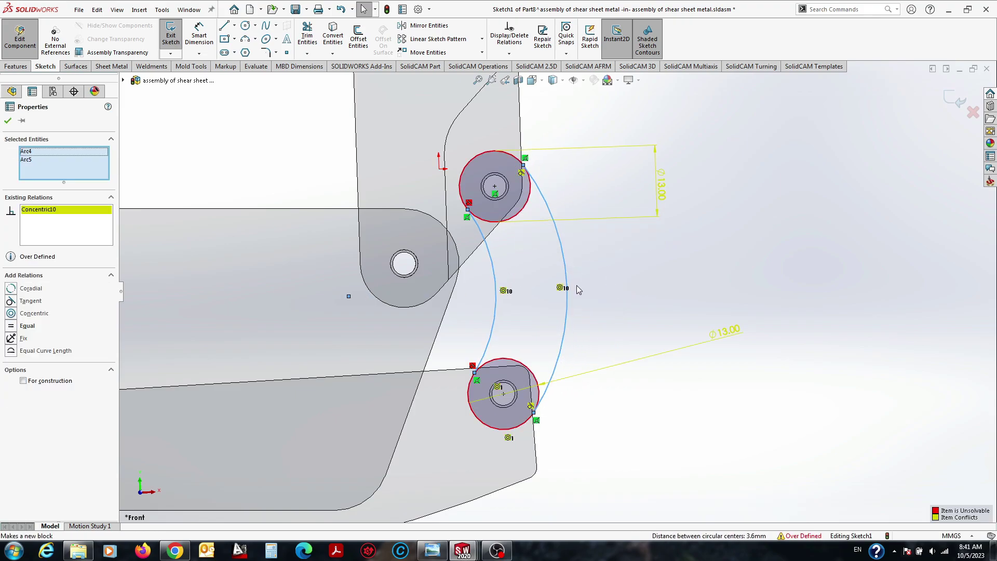
pyautogui.press('Delete')
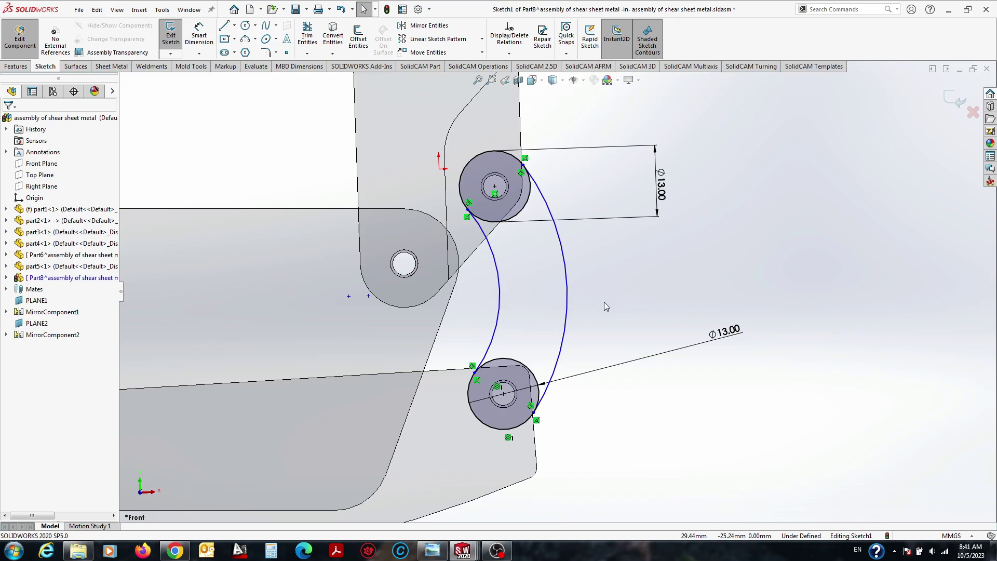
# Dimension the inner arc at R24 and the distance near the pivot hole at 3.50 mm.
pyautogui.click(501, 289)
pyautogui.click(317, 312)
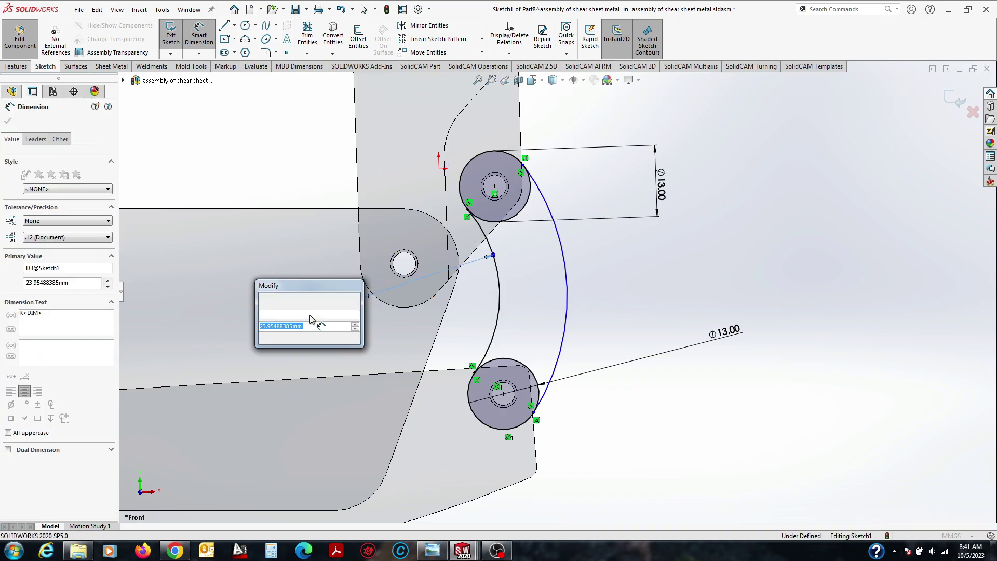
pyautogui.press('Return')
pyautogui.click(517, 297)
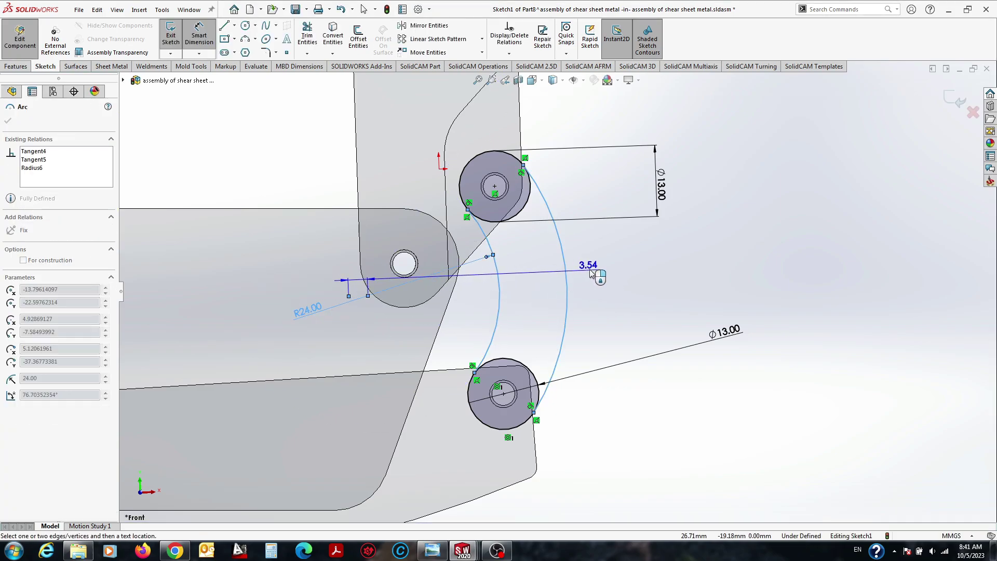
pyautogui.click(590, 274)
pyautogui.write('3.5')
pyautogui.press('Return')
pyautogui.press('Escape')
pyautogui.scroll(2, 662, 292)
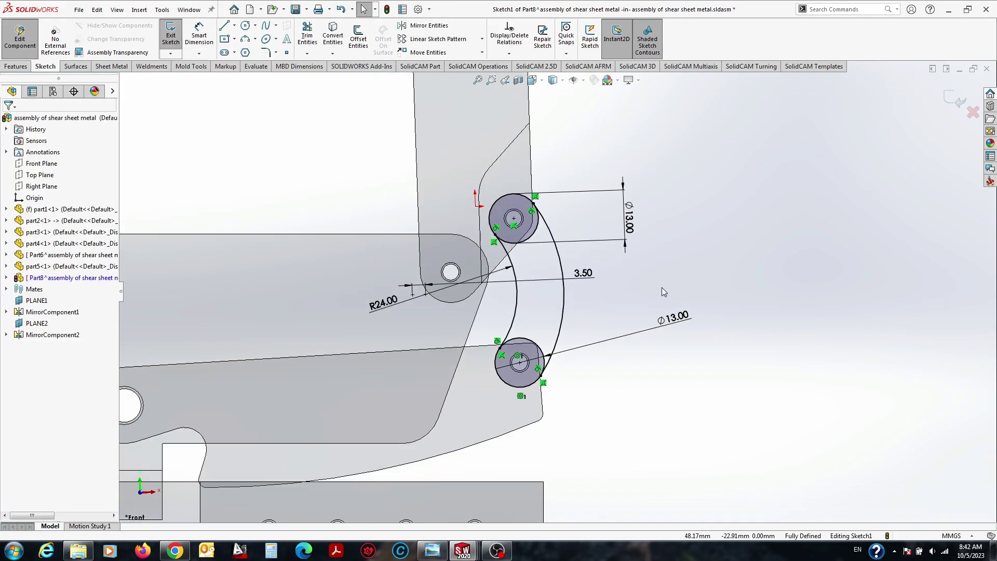
# Trim away the inner portions of both circles to close the link profile.
pyautogui.click(312, 36)
pyautogui.scroll(2, 524, 311)
pyautogui.click(534, 348)
pyautogui.click(529, 182)
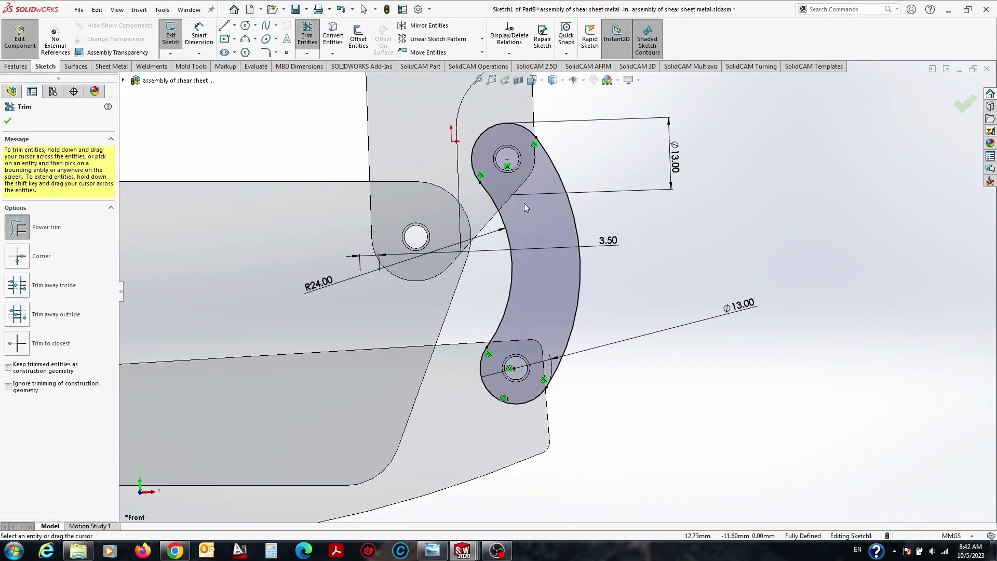
pyautogui.press('Escape')
# Boss-extrude the curved link profile 4 mm and return to the assembly.
pyautogui.click(16, 66)
pyautogui.click(175, 36)
pyautogui.moveTo(332, 223)
pyautogui.mouseDown(button='middle')
pyautogui.moveTo(399, 233)
pyautogui.moveTo(457, 197)
pyautogui.mouseUp(button='middle')
pyautogui.doubleClick(36, 219)
pyautogui.write('4')
pyautogui.press('Return')
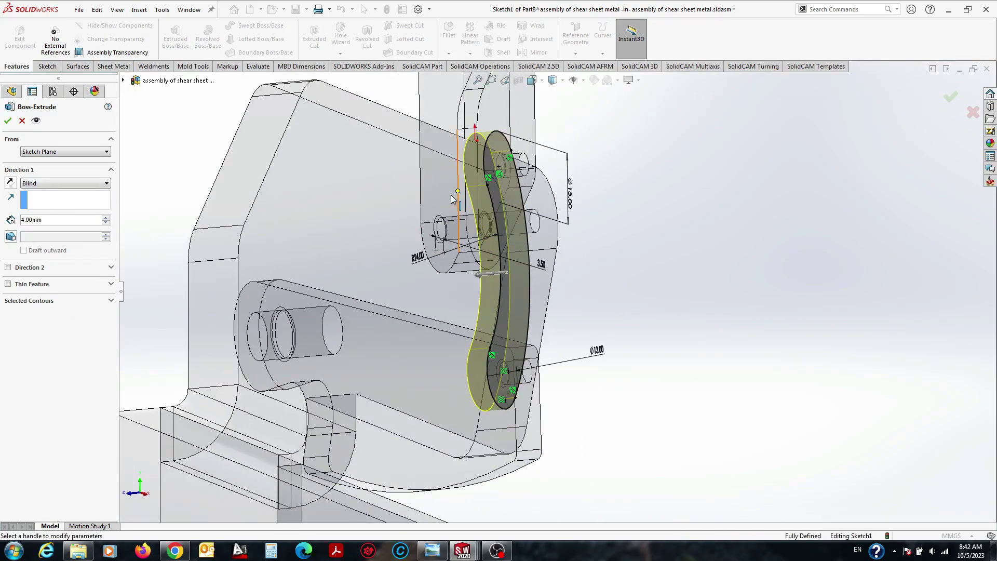
pyautogui.click(951, 96)
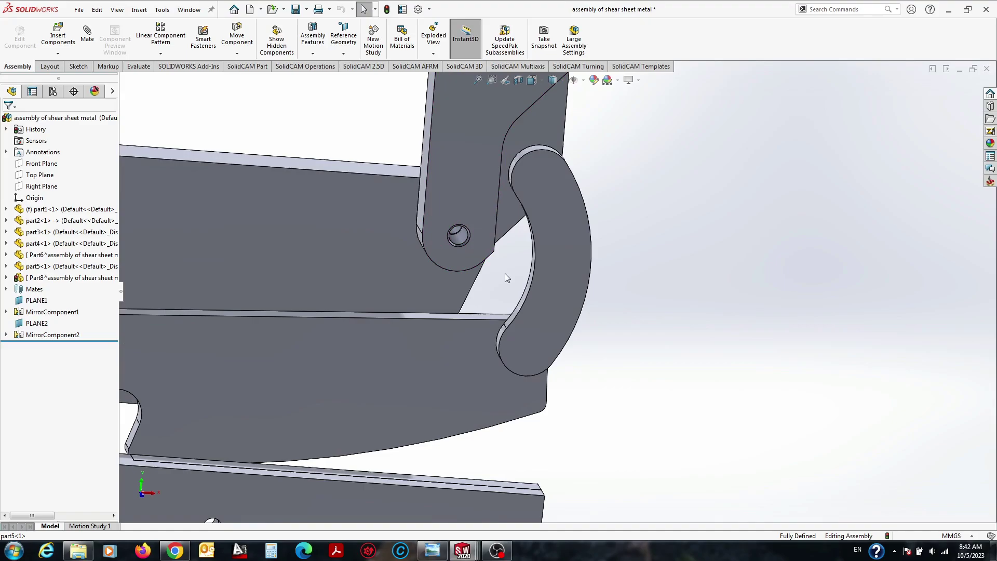
# Show the assembly from the front, fit it in view, and glance at the reference photo.
pyautogui.press('space')
pyautogui.click(447, 376)
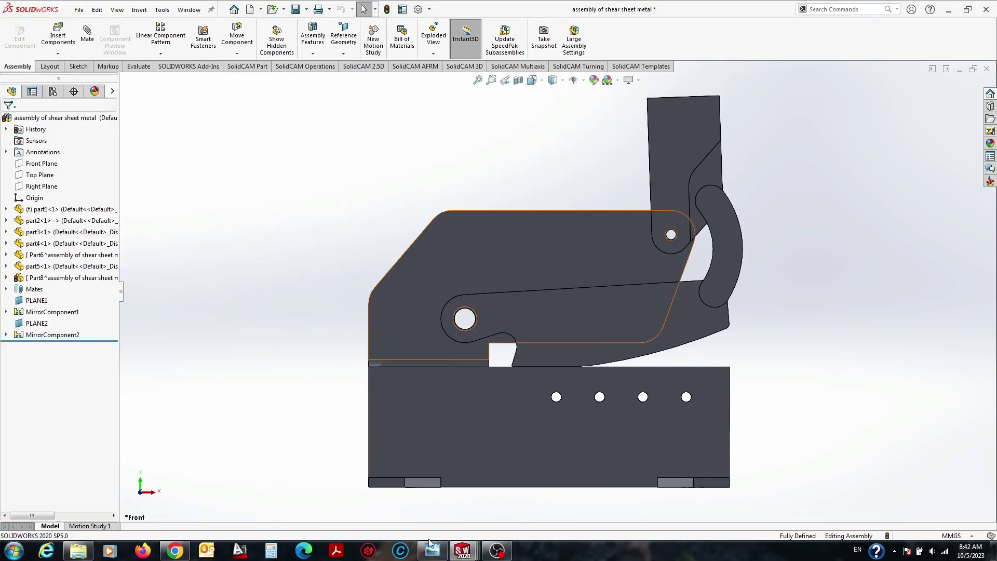
pyautogui.click(432, 550)
pyautogui.scroll(-3, 715, 258)
pyautogui.scroll(-3, 575, 255)
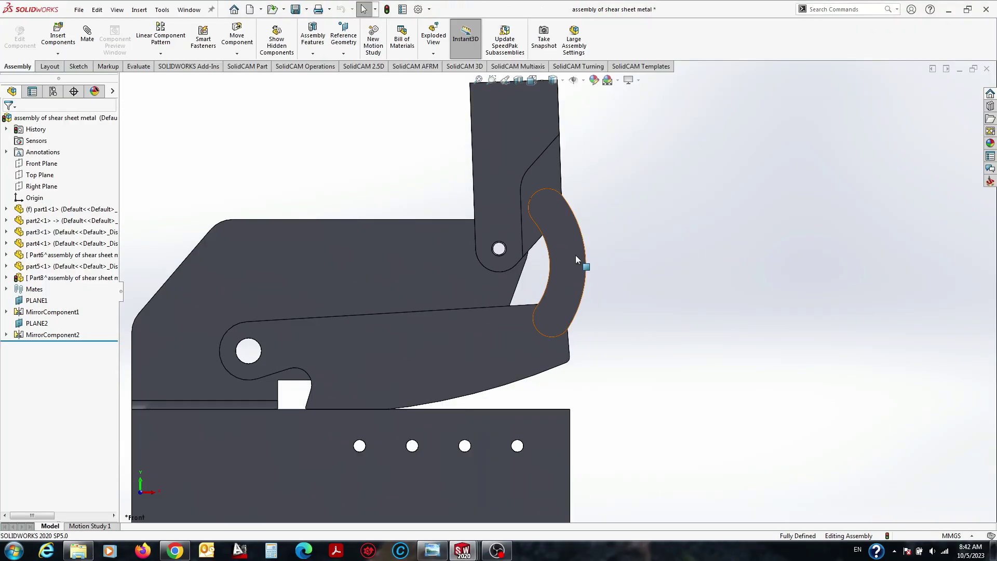
# Edit the curved link part and start a sketch on its face.
pyautogui.click(576, 255)
pyautogui.click(625, 227)
pyautogui.click(564, 244)
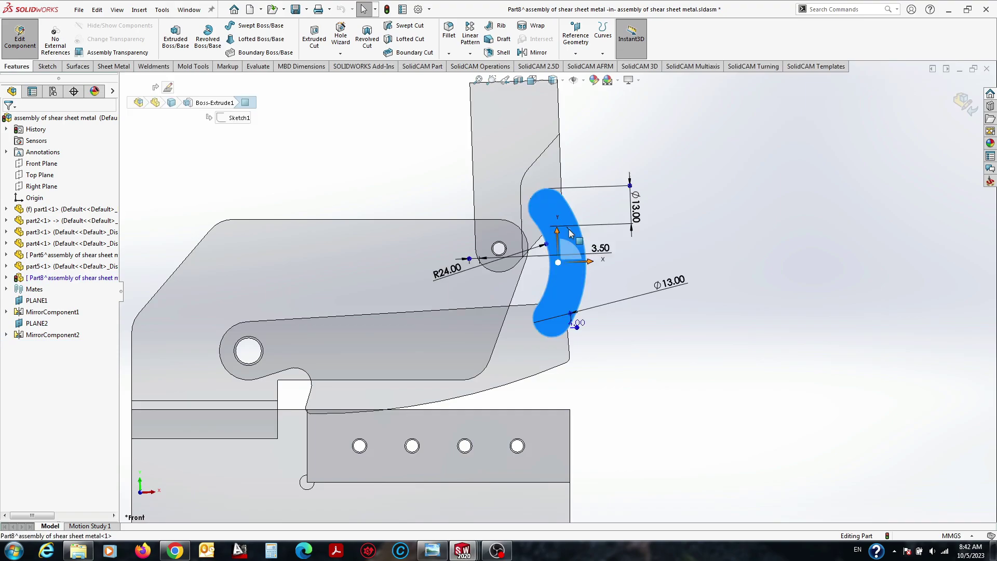
pyautogui.click(609, 161)
pyautogui.moveTo(608, 162); pyautogui.dragTo(332, 353, button='middle')
pyautogui.scroll(-5, 535, 244)
pyautogui.scroll(-3, 535, 244)
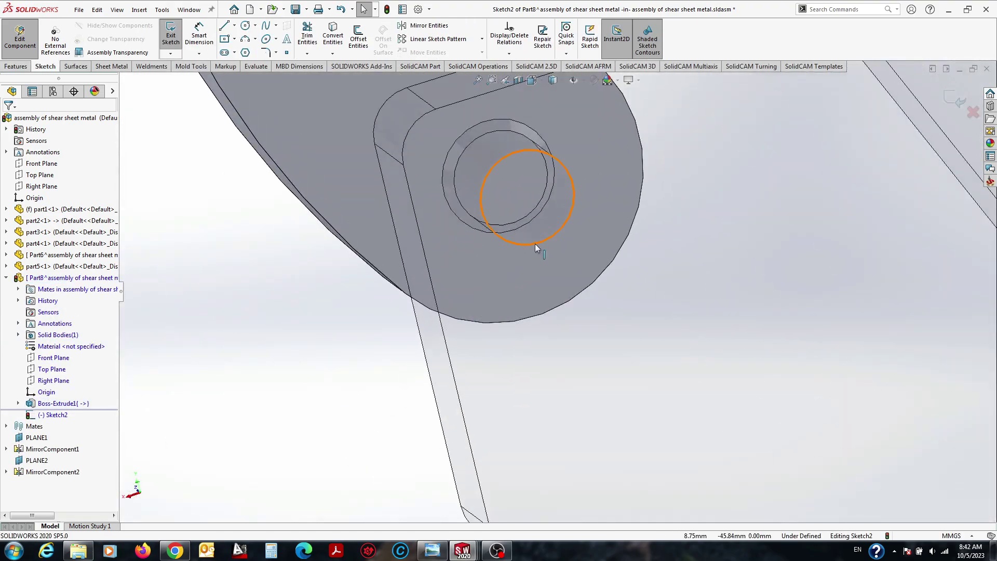
pyautogui.scroll(6, 531, 241)
pyautogui.scroll(-3, 530, 192)
# Extruded-cut the pin-hole circles Through All in both directions and exit component editing.
pyautogui.click(17, 66)
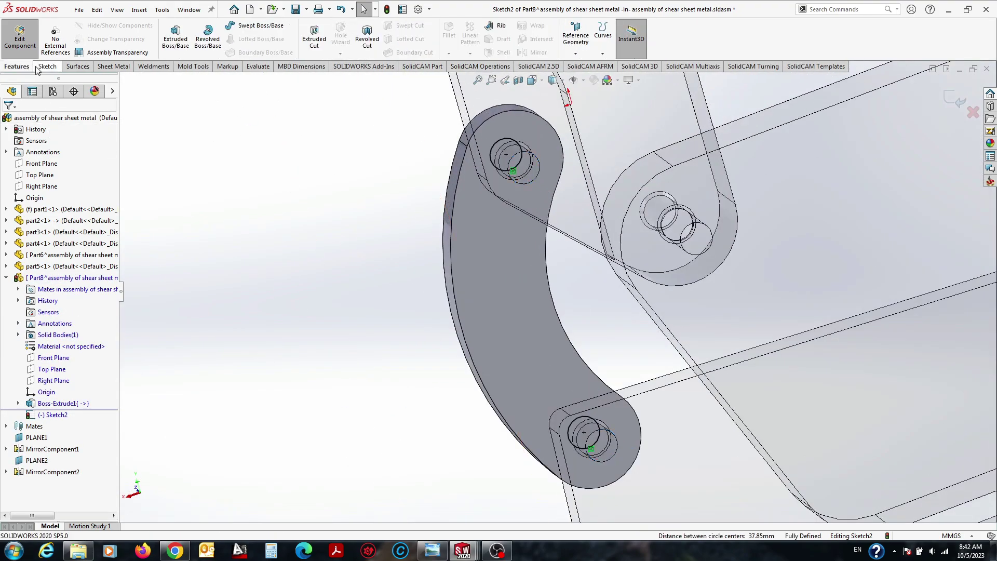
pyautogui.click(314, 37)
pyautogui.click(42, 183)
pyautogui.click(54, 208)
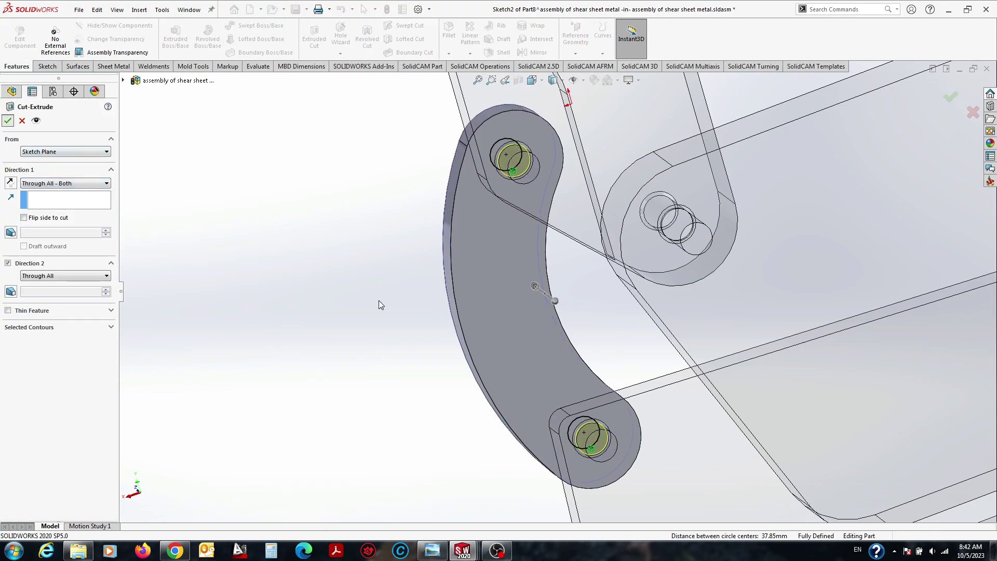
pyautogui.click(8, 120)
pyautogui.click(20, 36)
# Copy the curved link and mate its hole concentric with the pin on the far side.
pyautogui.scroll(-2, 649, 285)
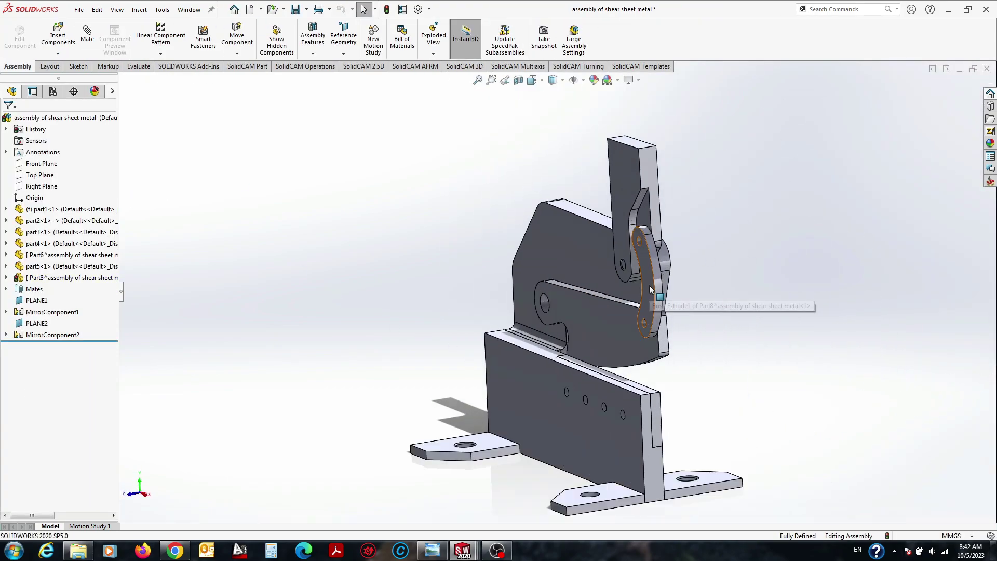
pyautogui.keyDown('ctrl'); pyautogui.moveTo(649, 285); pyautogui.dragTo(705, 271); pyautogui.keyUp('ctrl')
pyautogui.moveTo(724, 281); pyautogui.dragTo(593, 322, button='middle')
pyautogui.scroll(-3, 445, 285)
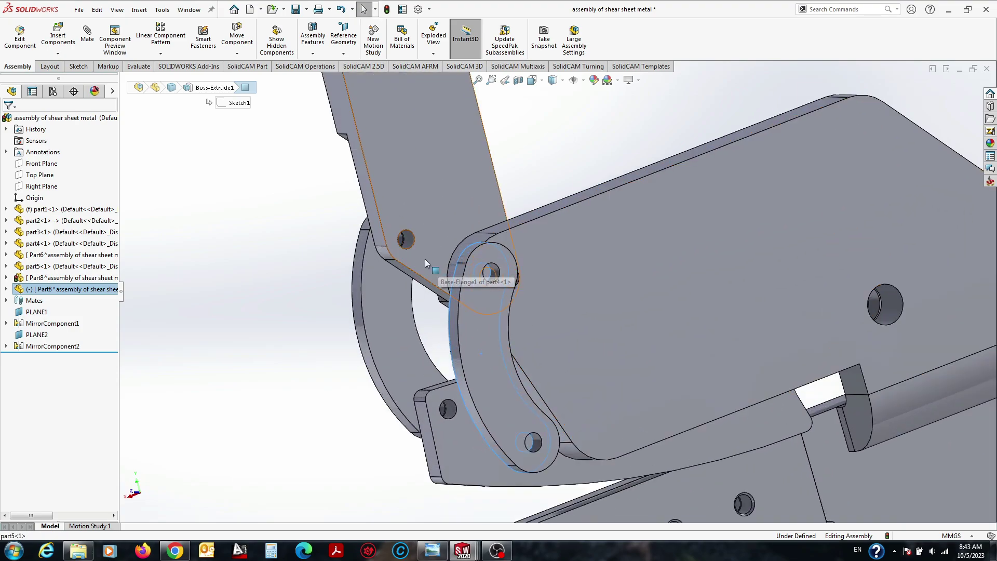
pyautogui.scroll(-3, 440, 290)
pyautogui.click(441, 290)
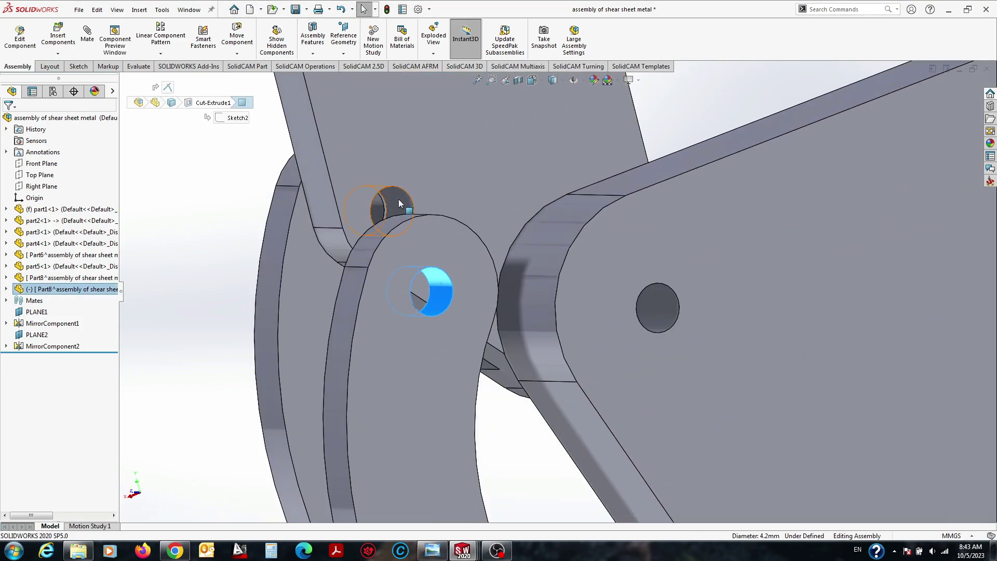
pyautogui.keyDown('ctrl'); pyautogui.click(398, 199); pyautogui.keyUp('ctrl')
pyautogui.click(431, 151)
# Add a second mate between the copied link and its matching face to fully define it.
pyautogui.scroll(2, 520, 338)
pyautogui.click(422, 344)
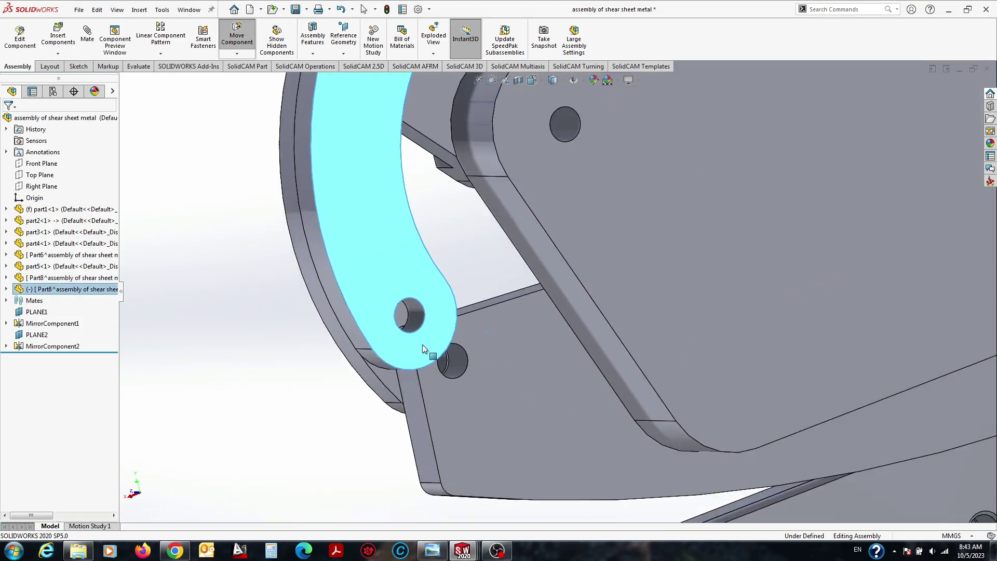
pyautogui.keyDown('ctrl'); pyautogui.click(445, 357); pyautogui.keyUp('ctrl')
pyautogui.click(512, 356)
pyautogui.scroll(5, 482, 363)
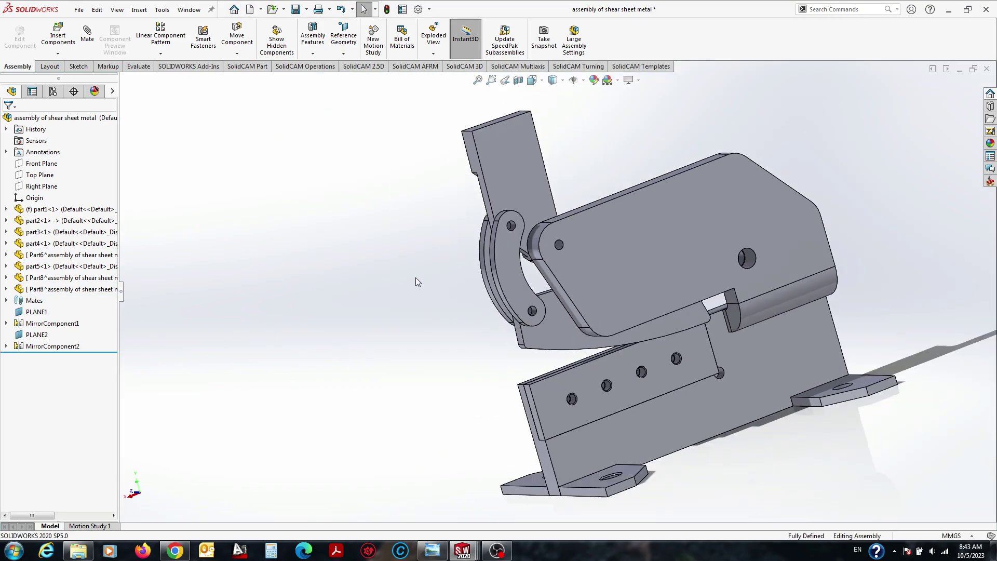
# Snap the shear to the Front view, orbit to an oblique view, and bring up the reference photo.
pyautogui.moveTo(415, 277); pyautogui.dragTo(693, 272, button='middle')
pyautogui.scroll(2, 636, 277)
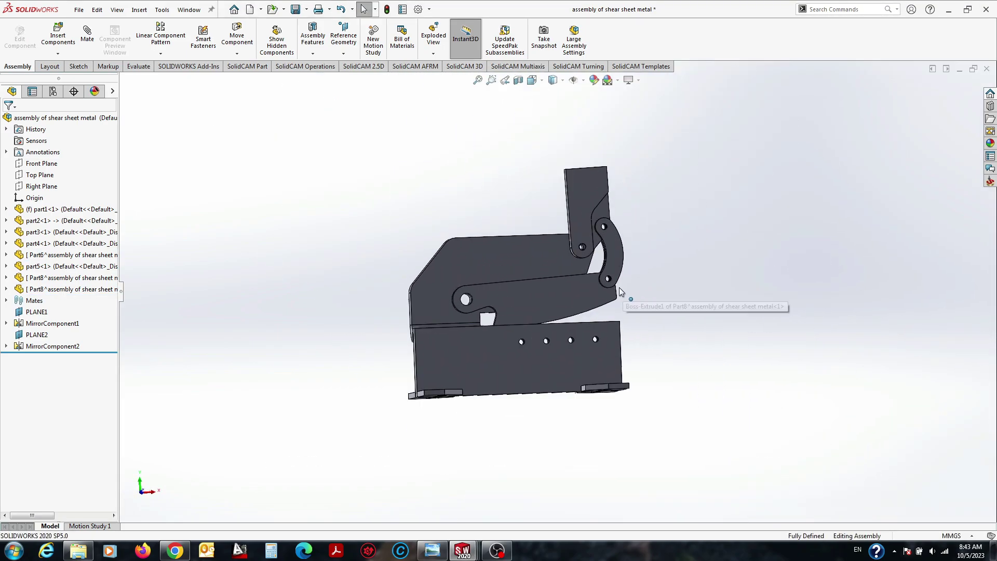
pyautogui.press('space')
pyautogui.click(429, 345)
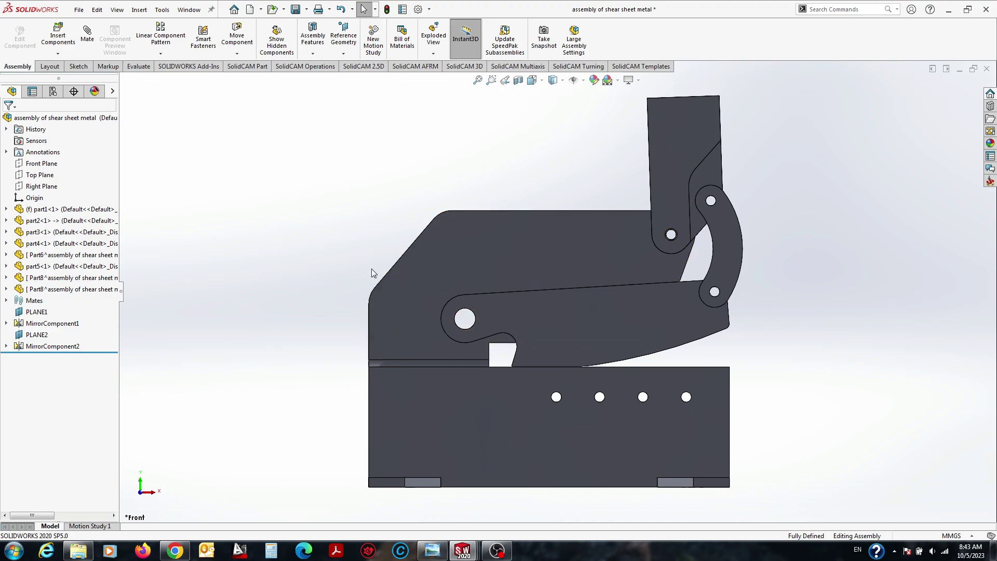
pyautogui.moveTo(319, 226); pyautogui.dragTo(394, 345, button='middle')
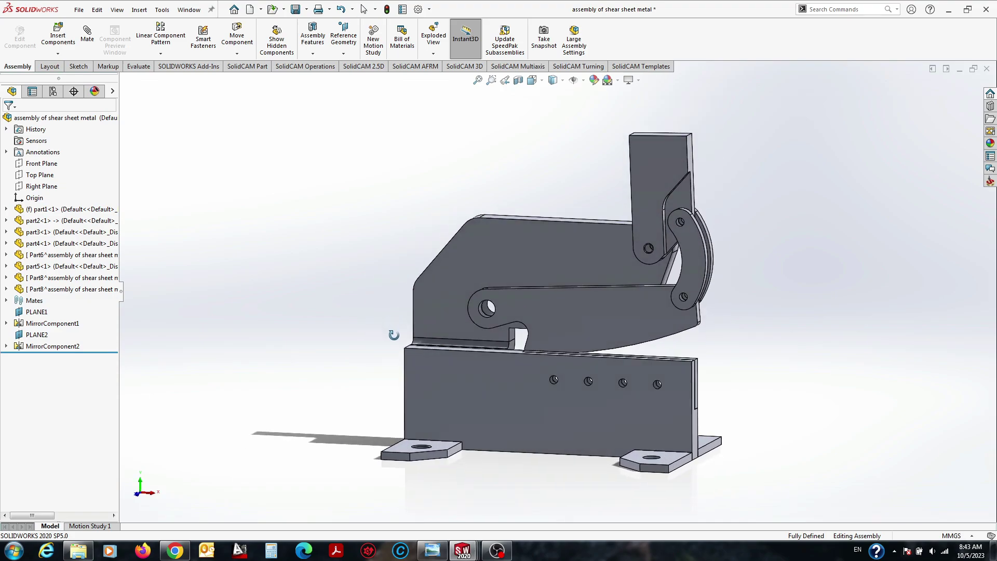
pyautogui.click(441, 548)
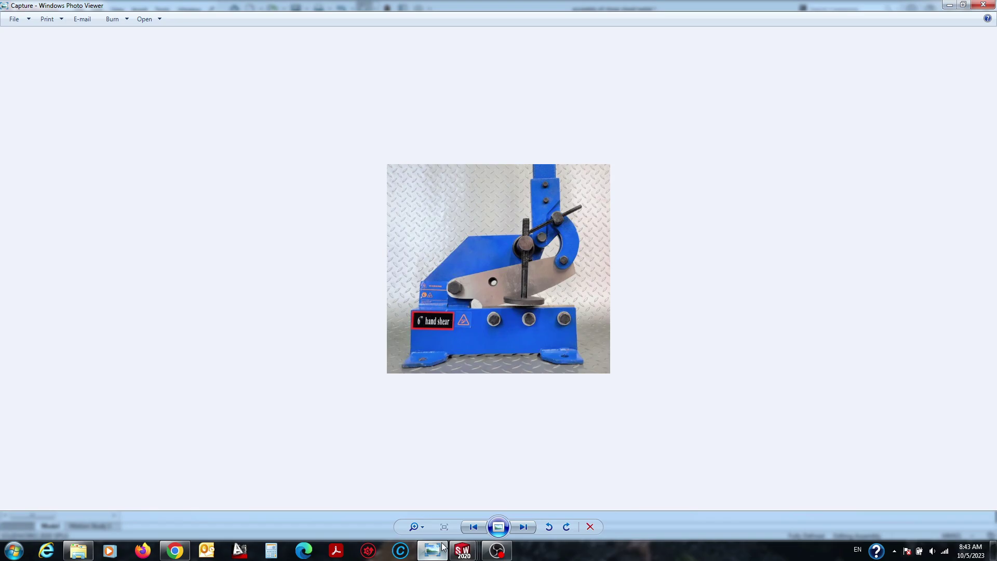
# Switch between the Google shears image results and the hand shear photo, then pick the SOLIDWORKS assembly window.
pyautogui.click(174, 550)
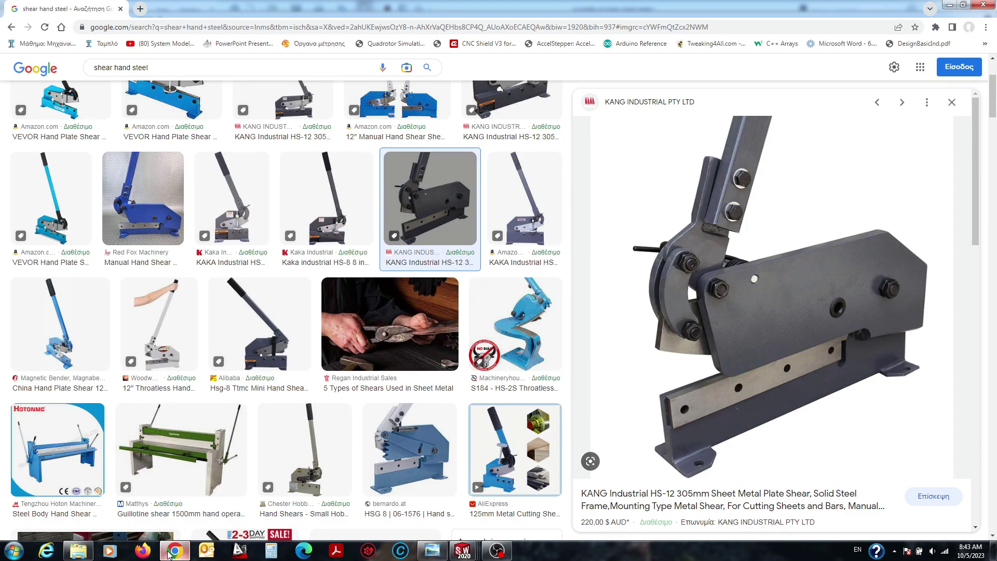
pyautogui.click(455, 554)
pyautogui.click(438, 553)
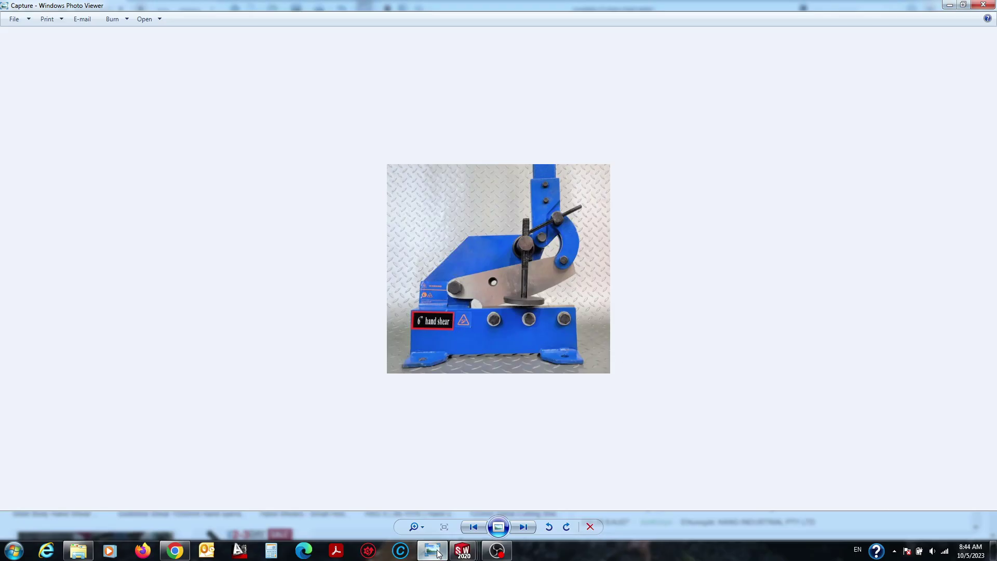
pyautogui.click(462, 551)
# Orbit the shear assembly, snap it to the Back view, and zoom in.
pyautogui.click(640, 507)
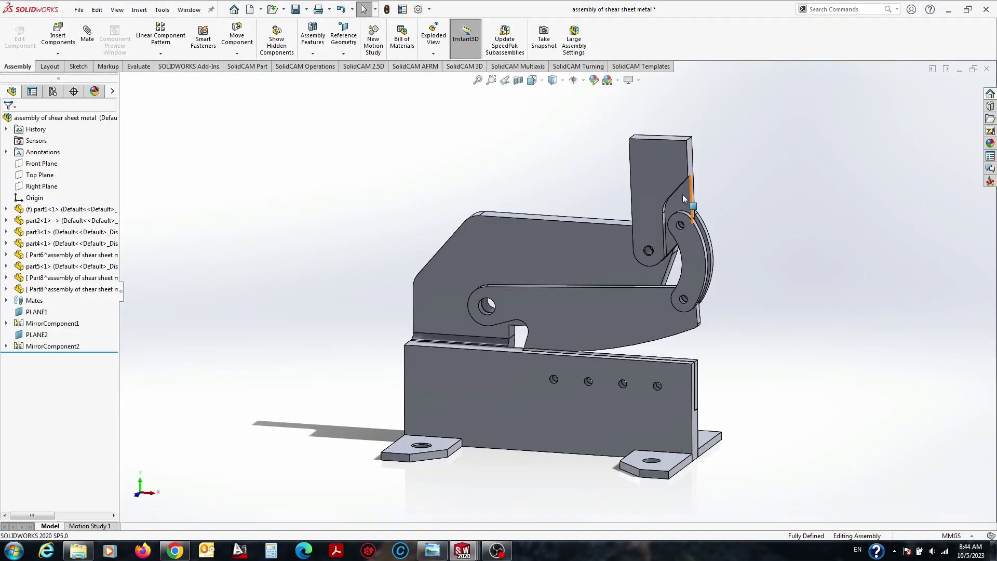
pyautogui.moveTo(597, 311)
pyautogui.mouseDown(button='middle')
pyautogui.moveTo(529, 287)
pyautogui.moveTo(471, 296)
pyautogui.moveTo(474, 287)
pyautogui.mouseUp(button='middle')
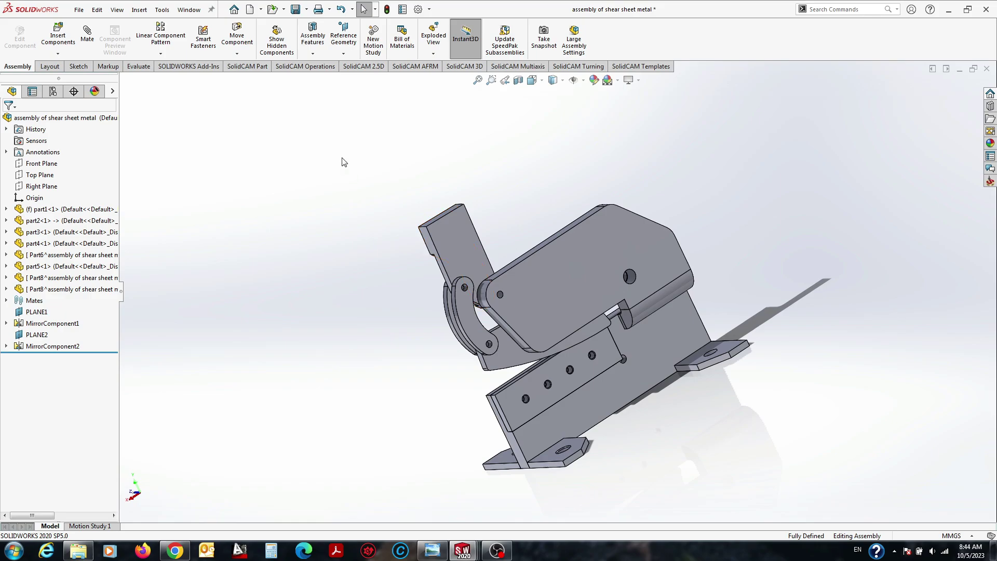
pyautogui.moveTo(341, 162)
pyautogui.mouseDown(button='middle')
pyautogui.moveTo(776, 279)
pyautogui.moveTo(783, 262)
pyautogui.moveTo(634, 216)
pyautogui.moveTo(567, 270)
pyautogui.moveTo(679, 327)
pyautogui.moveTo(663, 335)
pyautogui.moveTo(612, 281)
pyautogui.moveTo(577, 301)
pyautogui.moveTo(556, 297)
pyautogui.moveTo(707, 336)
pyautogui.mouseUp(button='middle')
pyautogui.press('space')
pyautogui.click(417, 277)
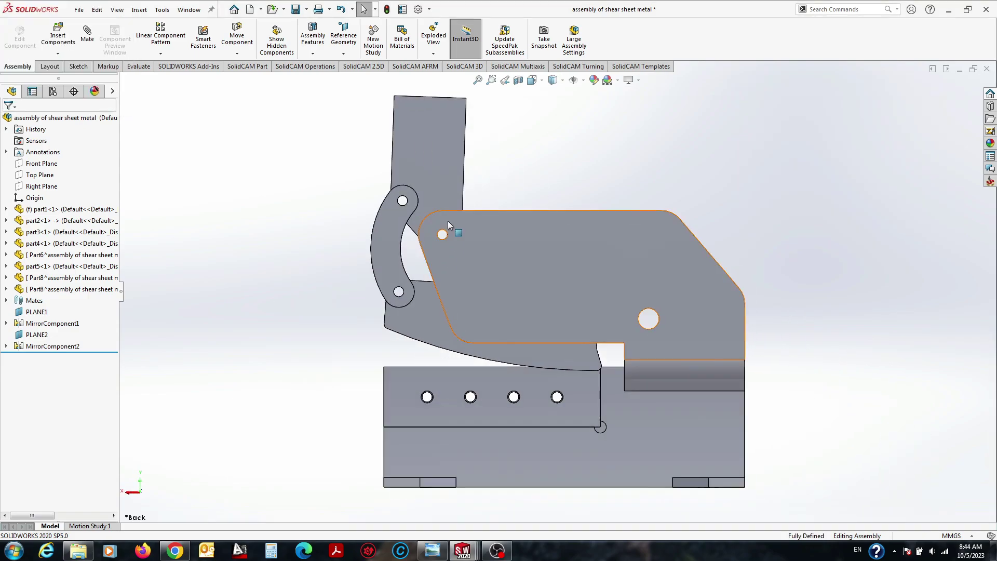
pyautogui.scroll(-3, 543, 270)
# Edit lever part5 and sketch a corner rectangle across the bar top with height 30.
pyautogui.click(543, 270)
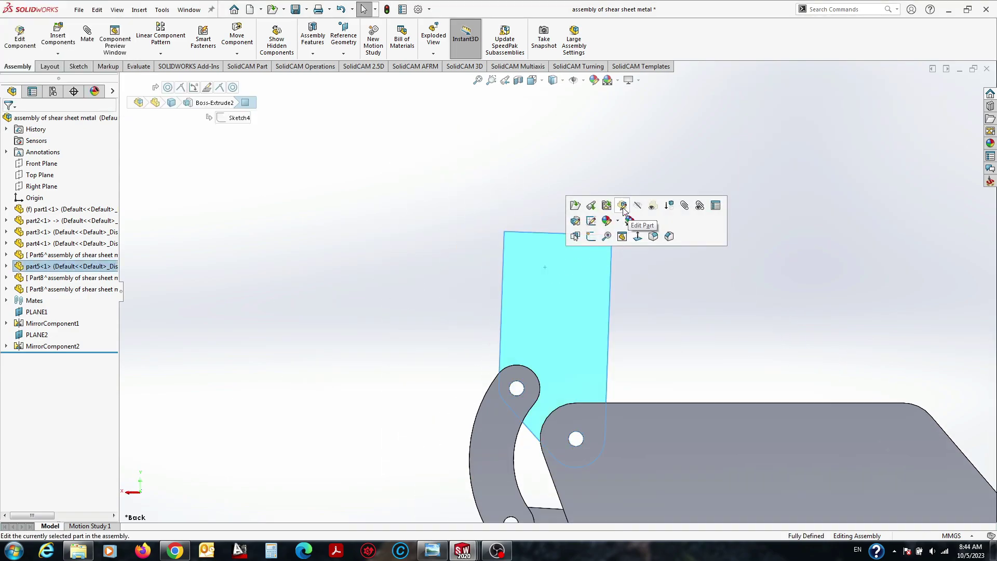
pyautogui.click(625, 218)
pyautogui.click(577, 260)
pyautogui.click(618, 218)
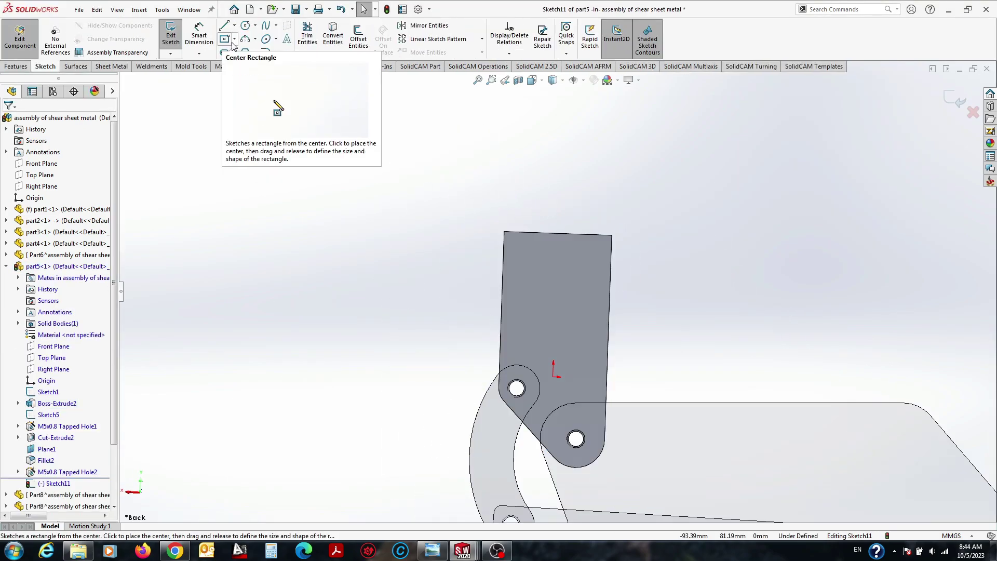
pyautogui.click(234, 39)
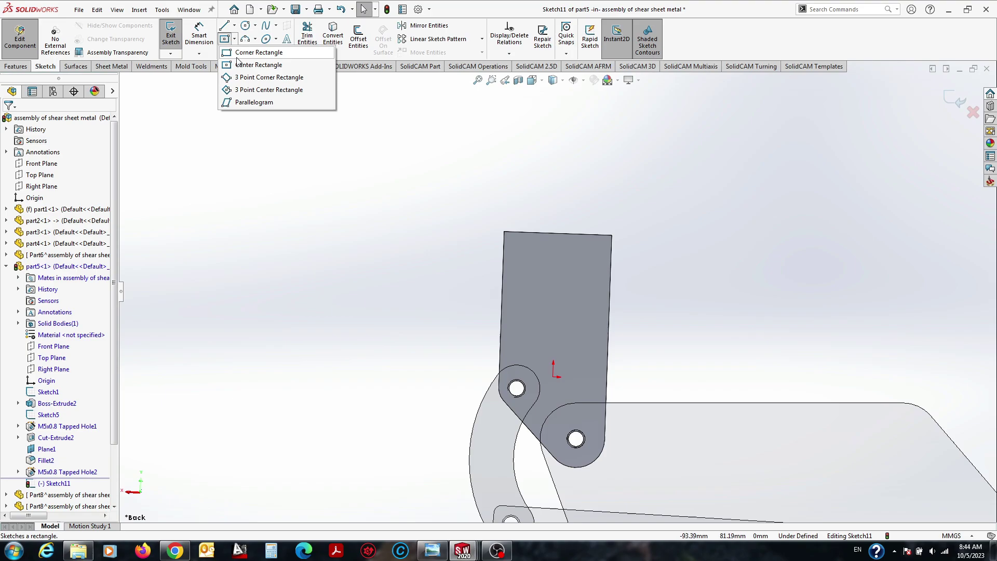
pyautogui.click(610, 300)
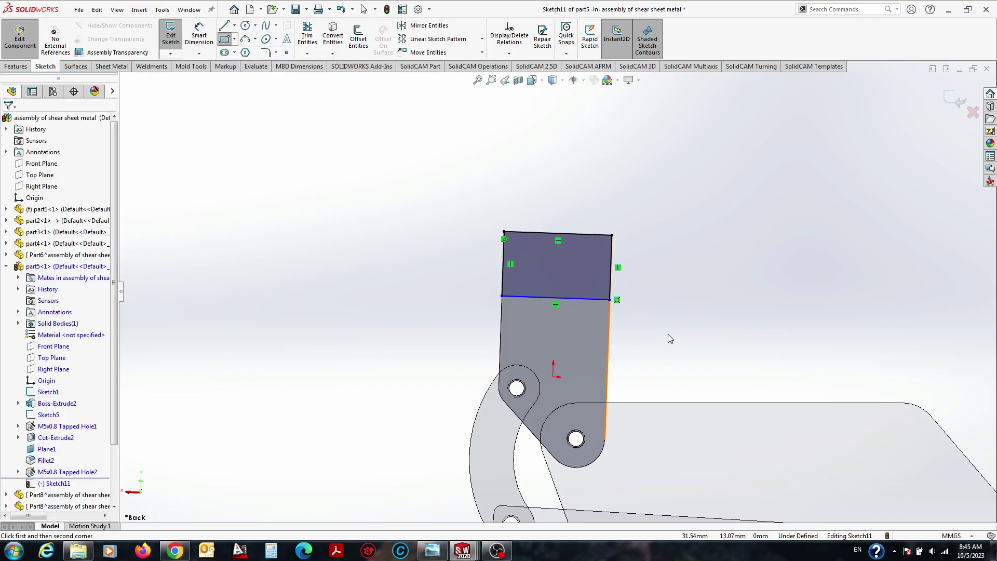
pyautogui.click(503, 282)
pyautogui.click(371, 202)
pyautogui.write('30')
pyautogui.press('Return')
# Extruded-cut the rectangle 4 mm deep into the bar and orbit to inspect the notch.
pyautogui.moveTo(394, 254)
pyautogui.mouseDown(button='middle')
pyautogui.moveTo(685, 255)
pyautogui.moveTo(394, 233)
pyautogui.mouseUp(button='middle')
pyautogui.click(15, 66)
pyautogui.click(314, 39)
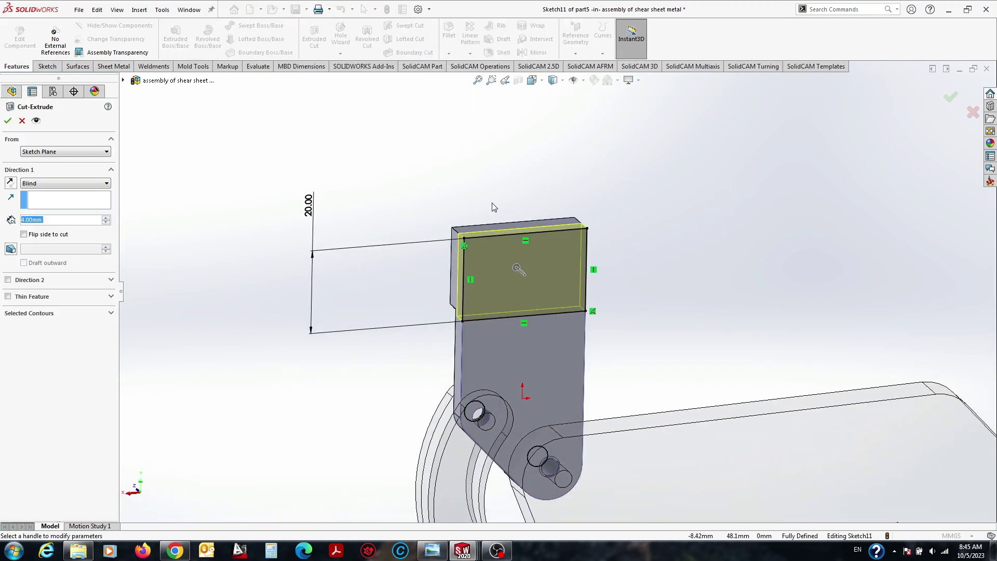
pyautogui.moveTo(494, 207)
pyautogui.mouseDown(button='middle')
pyautogui.moveTo(540, 219)
pyautogui.moveTo(509, 259)
pyautogui.mouseUp(button='middle')
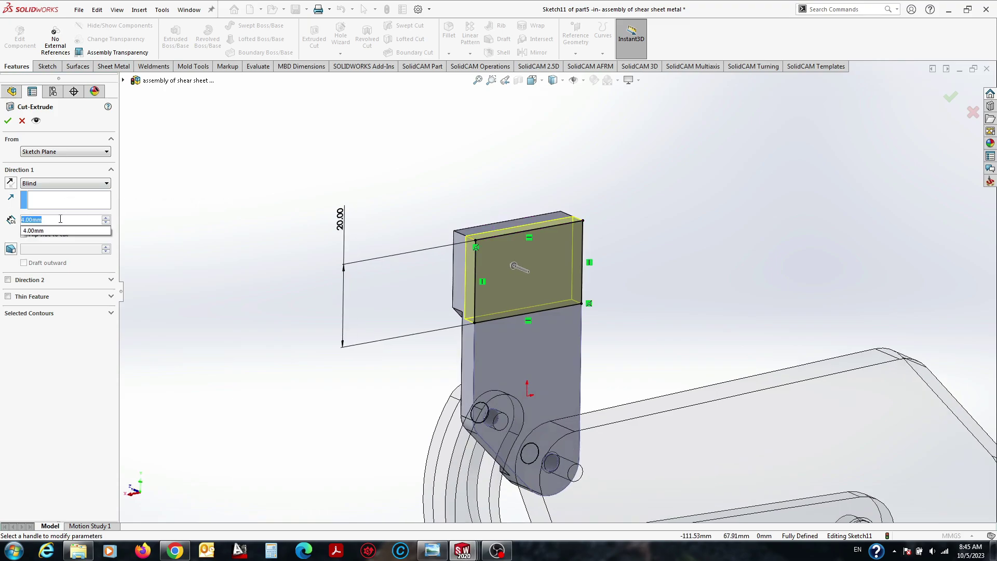
pyautogui.moveTo(496, 309); pyautogui.dragTo(403, 300, button='middle')
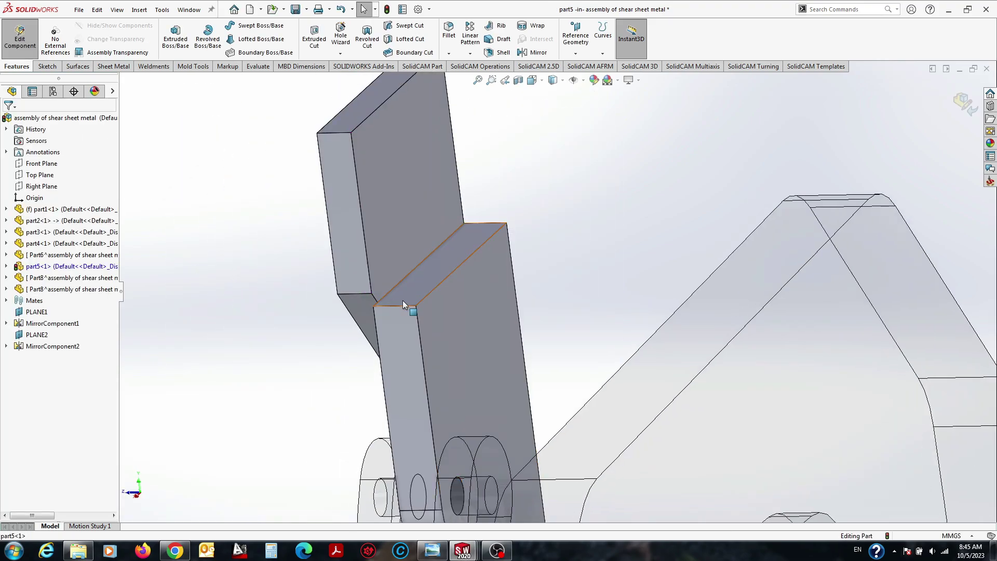
pyautogui.click(403, 301)
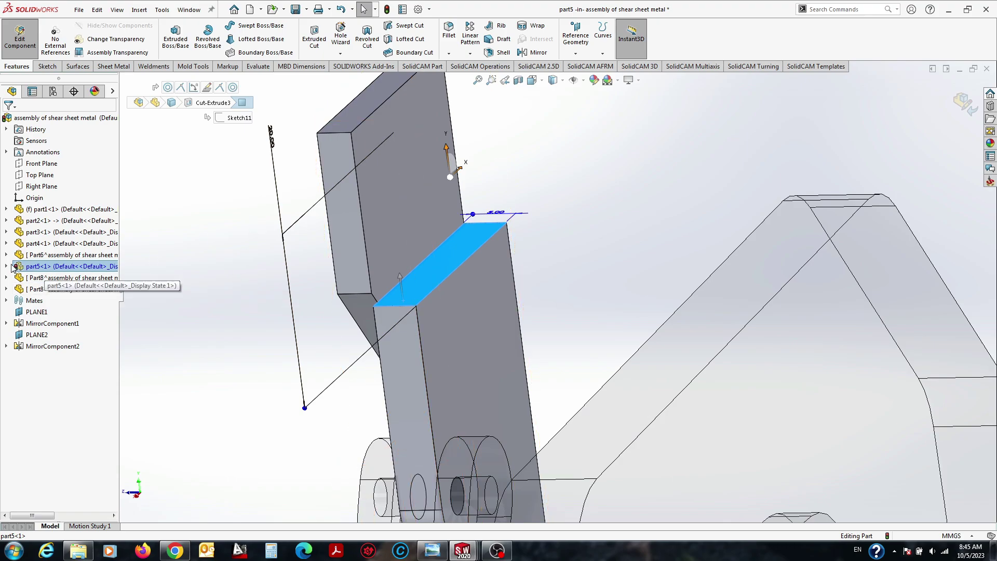
# Reopen notch Sketch11, exit part editing, rebuild, and dismiss the over-defined warnings.
pyautogui.click(12, 267)
pyautogui.click(54, 494)
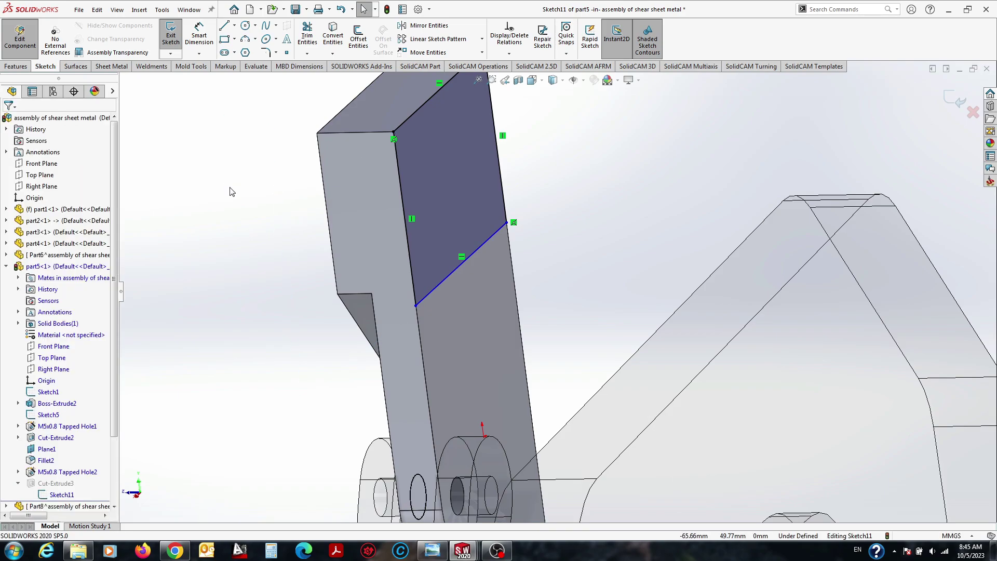
pyautogui.click(416, 305)
pyautogui.press('Escape')
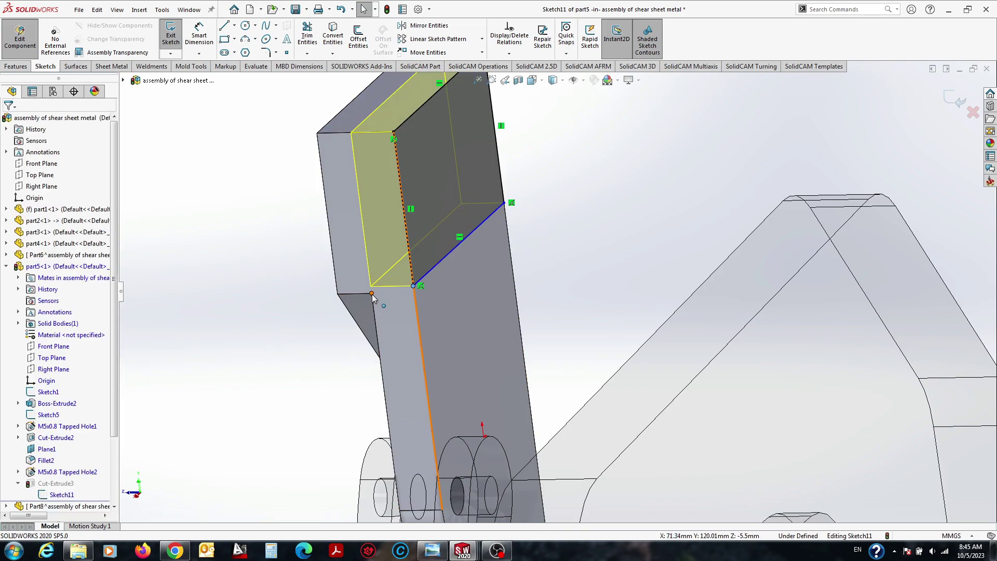
pyautogui.click(437, 264)
pyautogui.press('Escape')
pyautogui.click(20, 37)
pyautogui.click(321, 133)
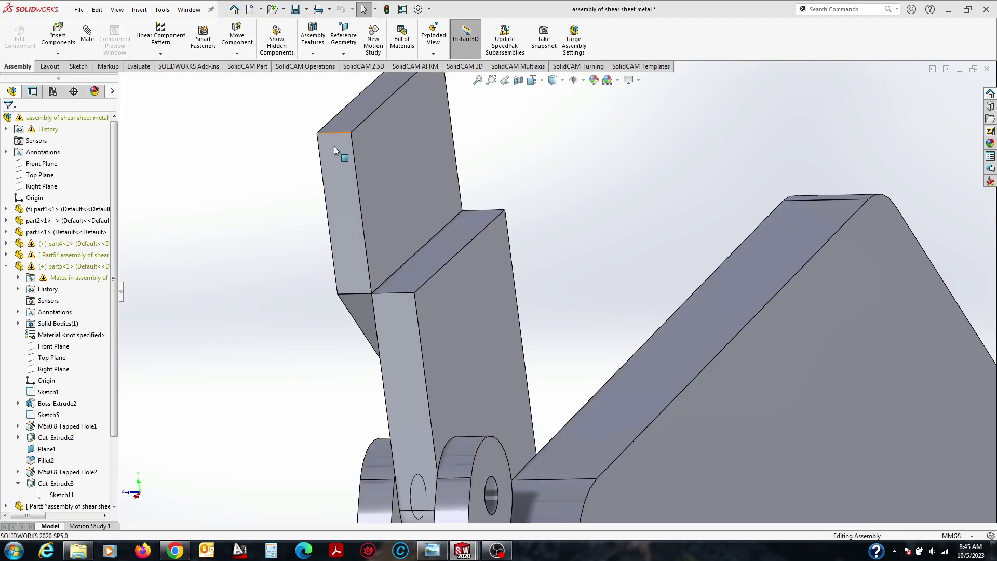
pyautogui.press('Escape')
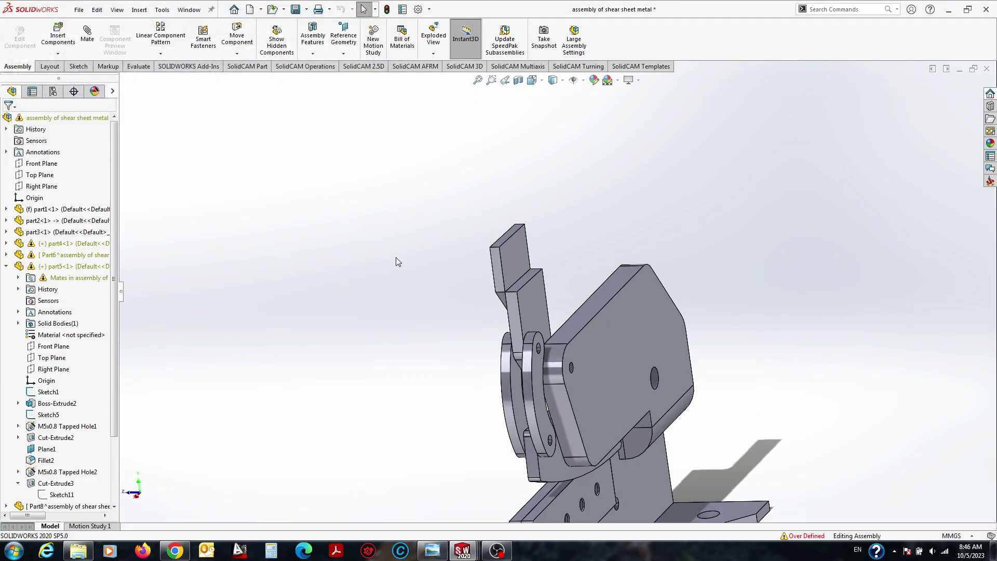
# Reopen the lever bar's notch sketch and dimension its left edge to fully define it.
pyautogui.moveTo(552, 372); pyautogui.dragTo(554, 266, button='middle')
pyautogui.scroll(-5, 554, 311)
pyautogui.click(555, 266)
pyautogui.click(584, 200)
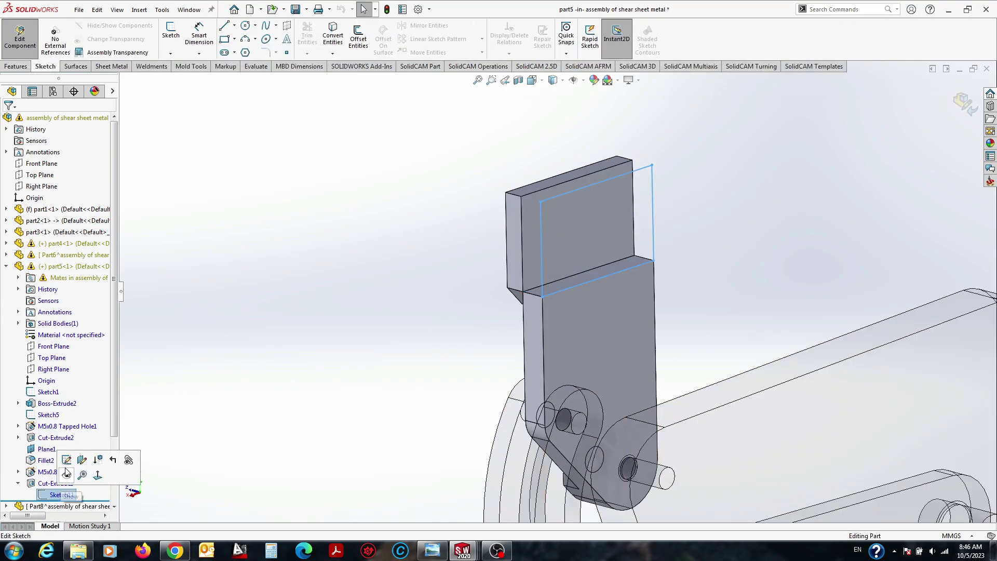
pyautogui.click(65, 473)
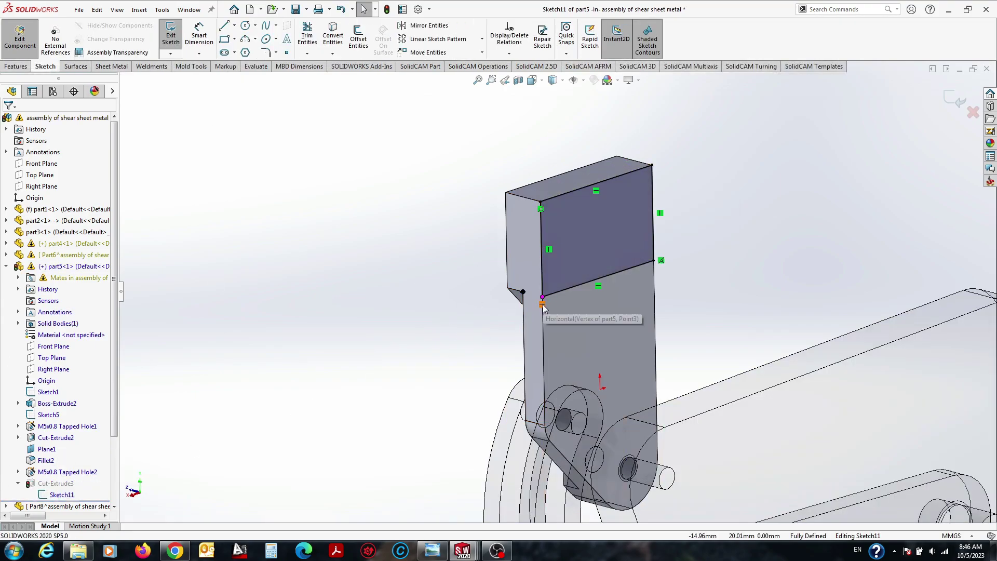
pyautogui.click(541, 248)
pyautogui.click(452, 265)
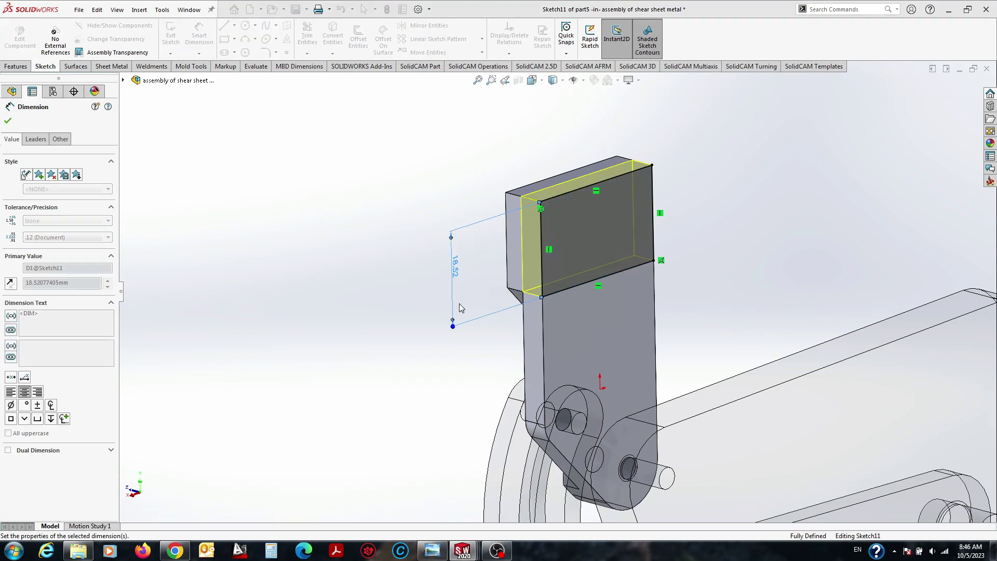
# Exit the sketch, dismiss the over-defined warning, and review warnings on the arm's mates.
pyautogui.click(961, 101)
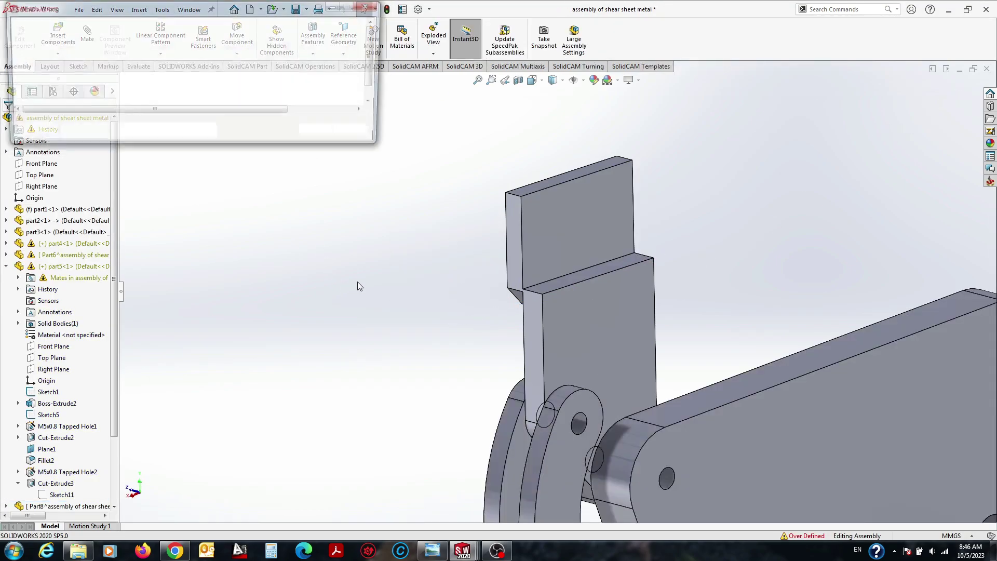
pyautogui.click(322, 134)
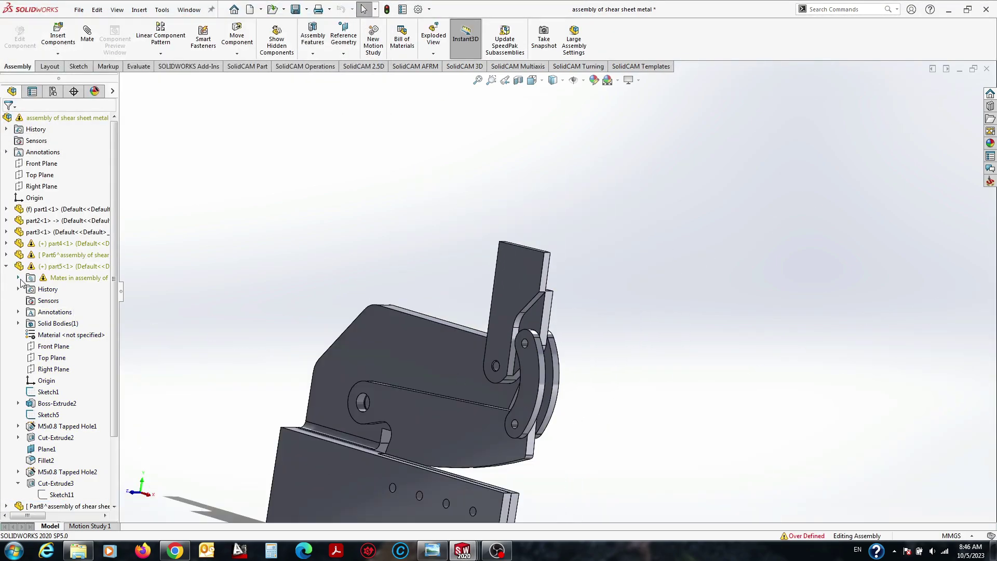
pyautogui.click(62, 348)
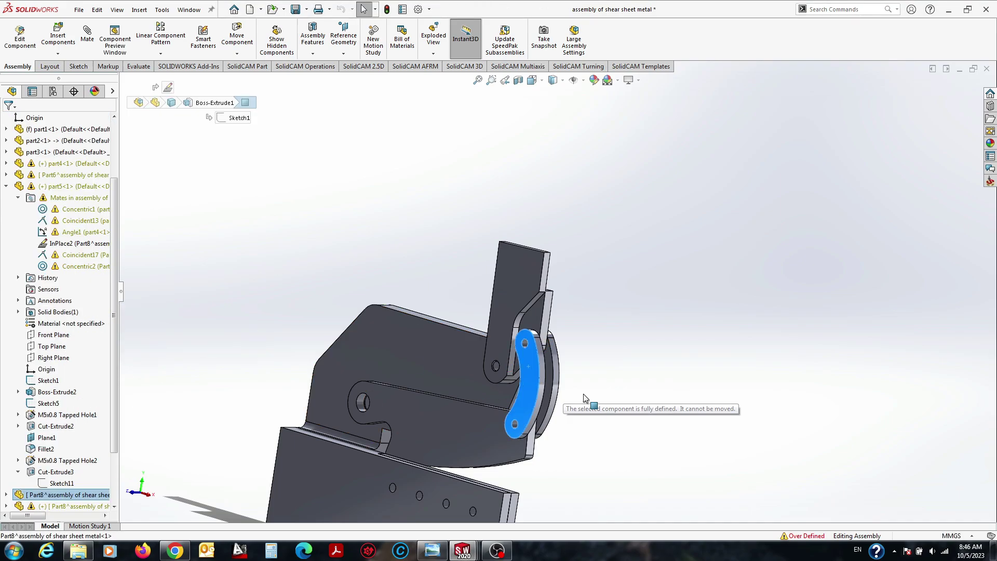
pyautogui.click(319, 262)
pyautogui.click(322, 134)
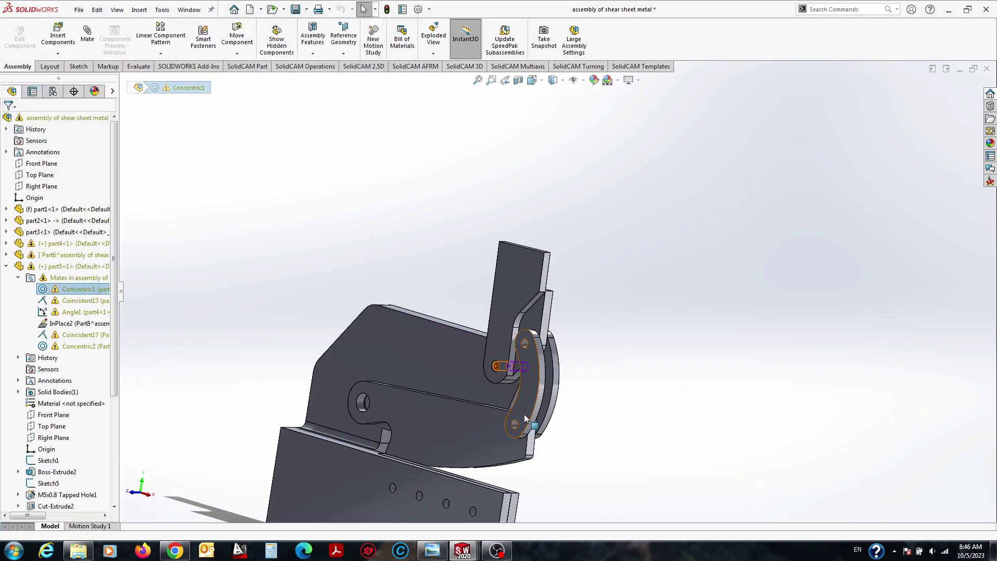
# Replace Concentric1 with a new concentric mate between the arm's pin hole faces.
pyautogui.click(492, 307)
pyautogui.press('Delete')
pyautogui.click(566, 224)
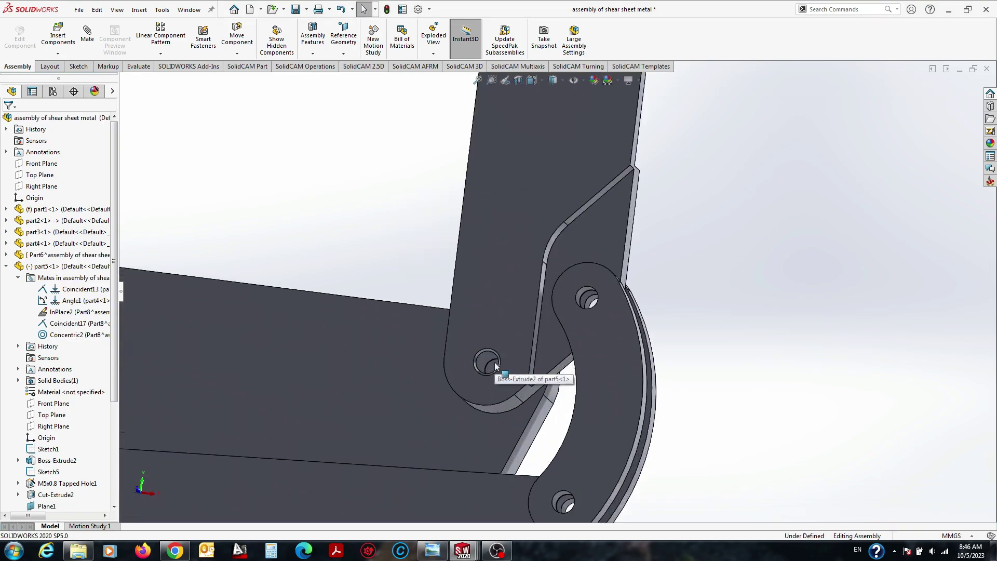
pyautogui.scroll(-5, 491, 373)
pyautogui.keyDown('ctrl'); pyautogui.click(491, 373); pyautogui.keyUp('ctrl')
pyautogui.click(571, 362)
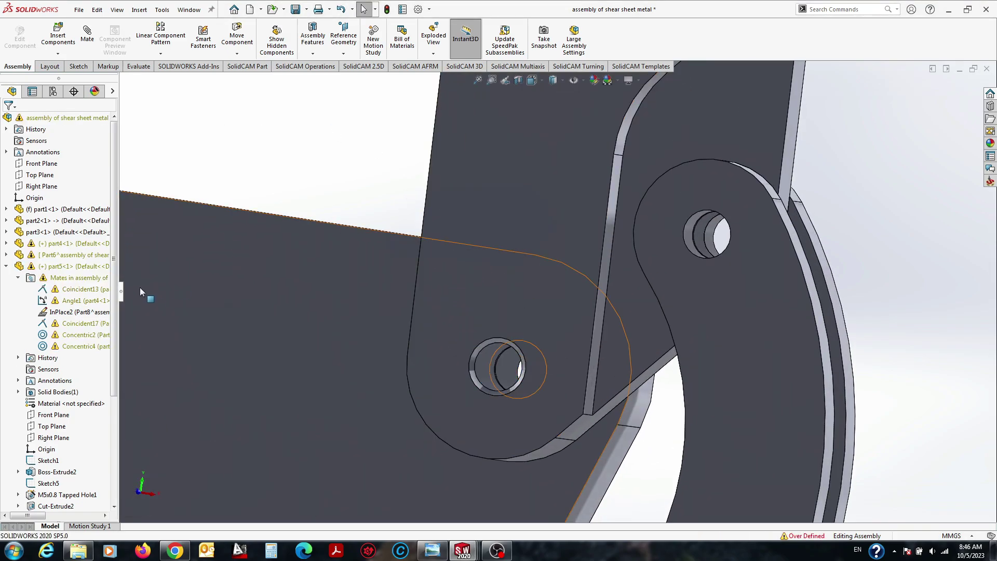
# Replace Angle1 with an 88° angle mate between the frame plate top and the arm side.
pyautogui.scroll(2, 374, 270)
pyautogui.scroll(4, 545, 291)
pyautogui.hotkey('ctrl', '1')
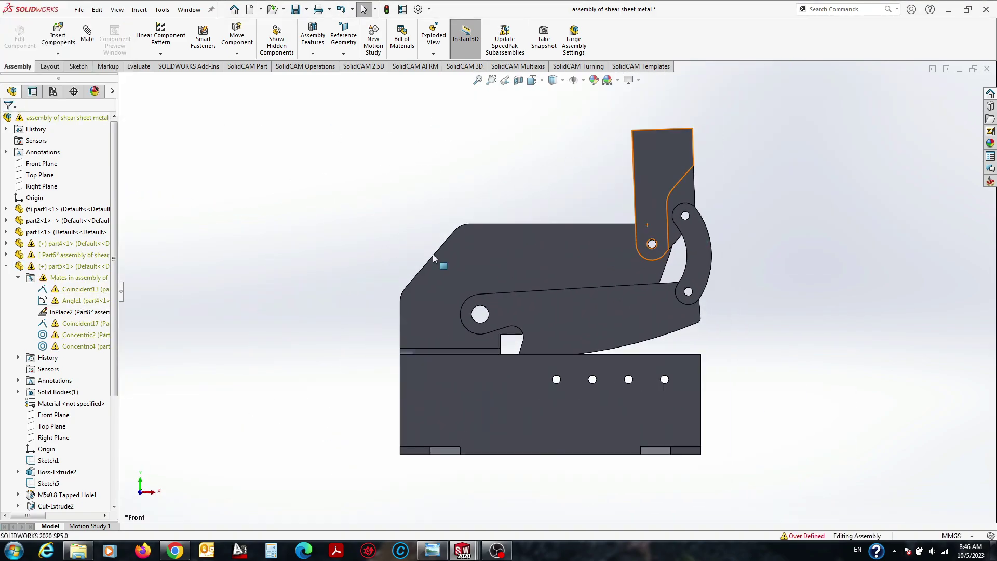
pyautogui.click(71, 301)
pyautogui.press('Delete')
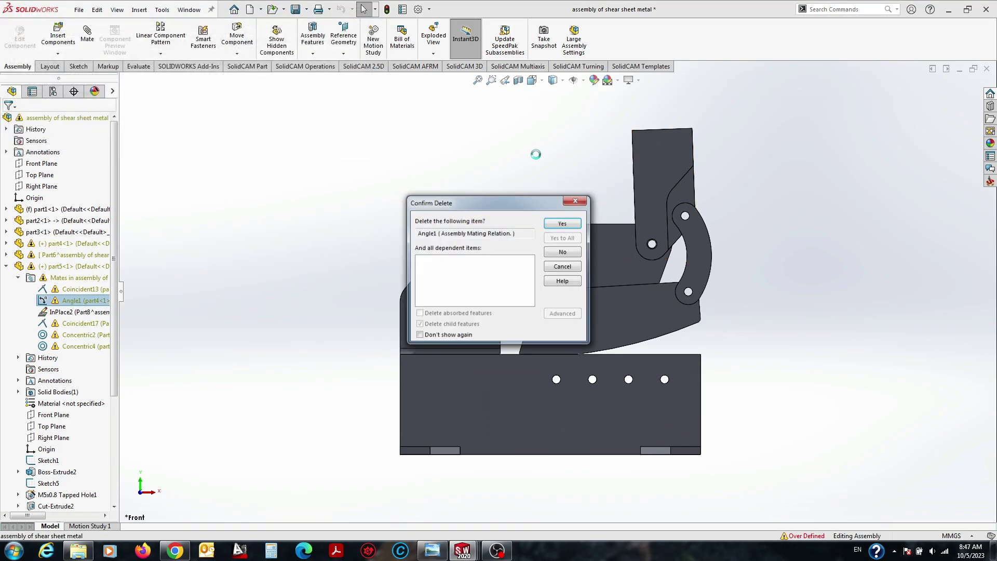
pyautogui.press('Return')
pyautogui.click(540, 229)
pyautogui.keyDown('ctrl'); pyautogui.click(481, 205); pyautogui.keyUp('ctrl')
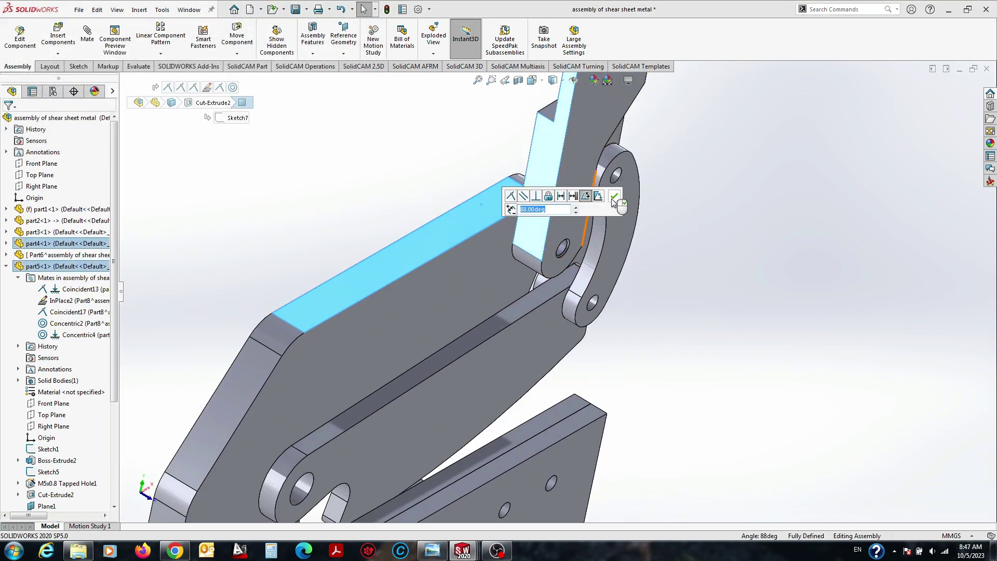
pyautogui.click(584, 196)
# Delete the arm's Cut-Extrude3 notch cut, then delete the Concentric2 and Concentric3 mates.
pyautogui.click(577, 120)
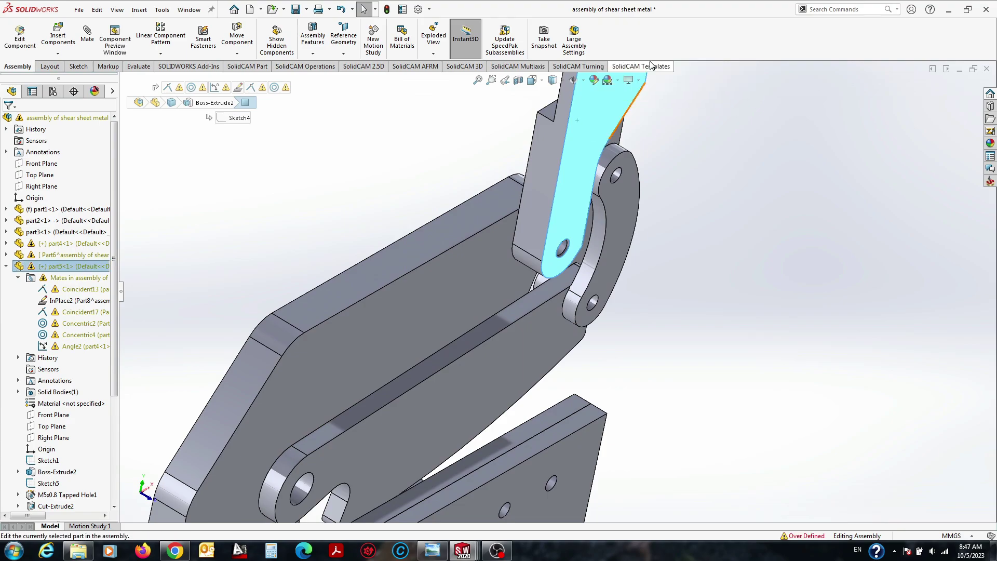
pyautogui.click(20, 36)
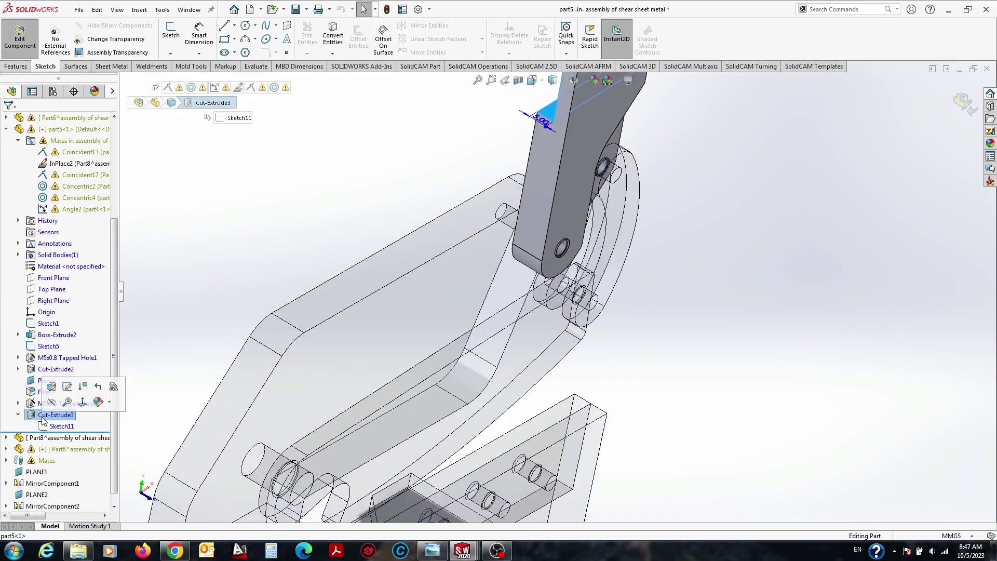
pyautogui.press('Delete')
pyautogui.press('Return')
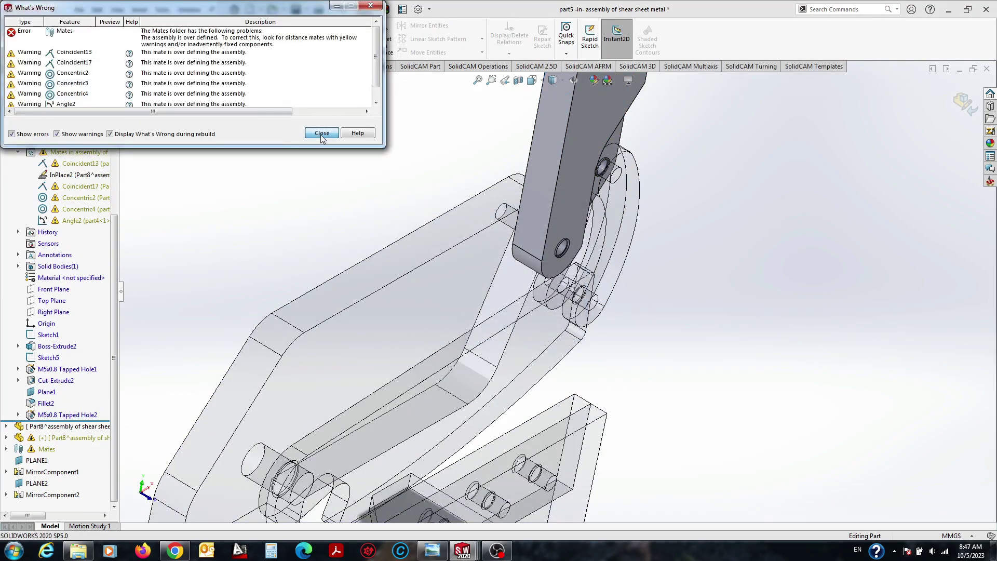
pyautogui.click(321, 134)
pyautogui.click(20, 36)
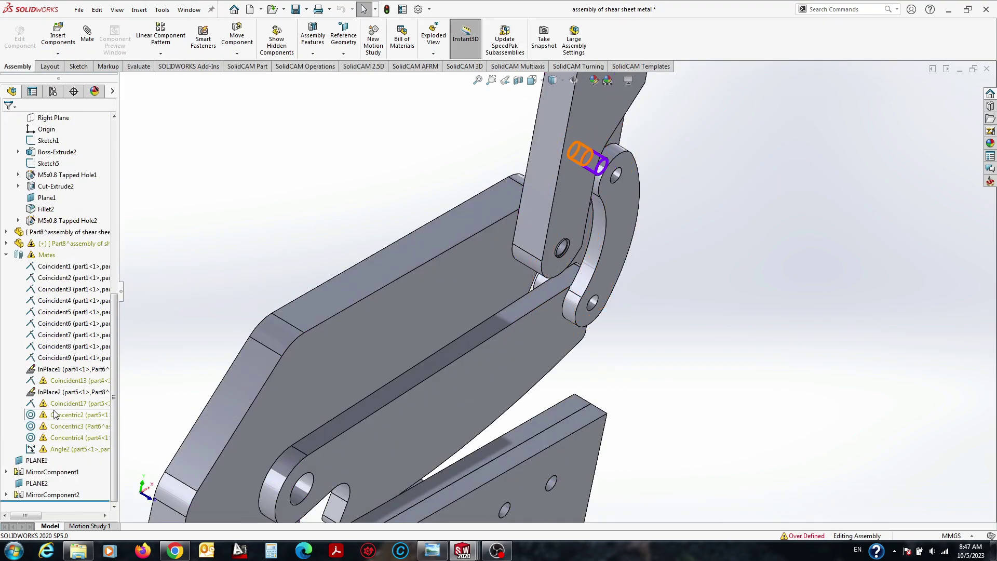
pyautogui.click(55, 413)
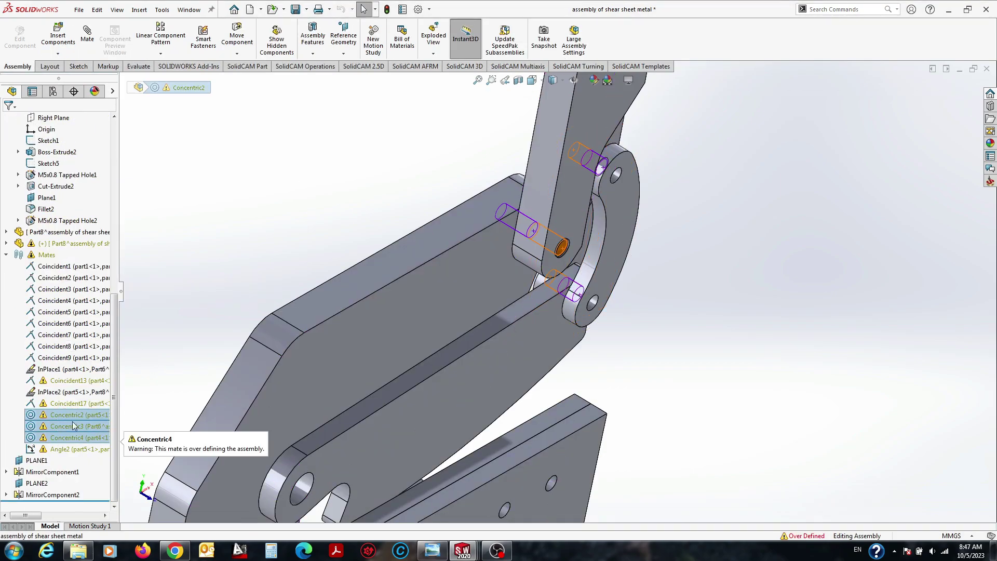
pyautogui.press('Delete')
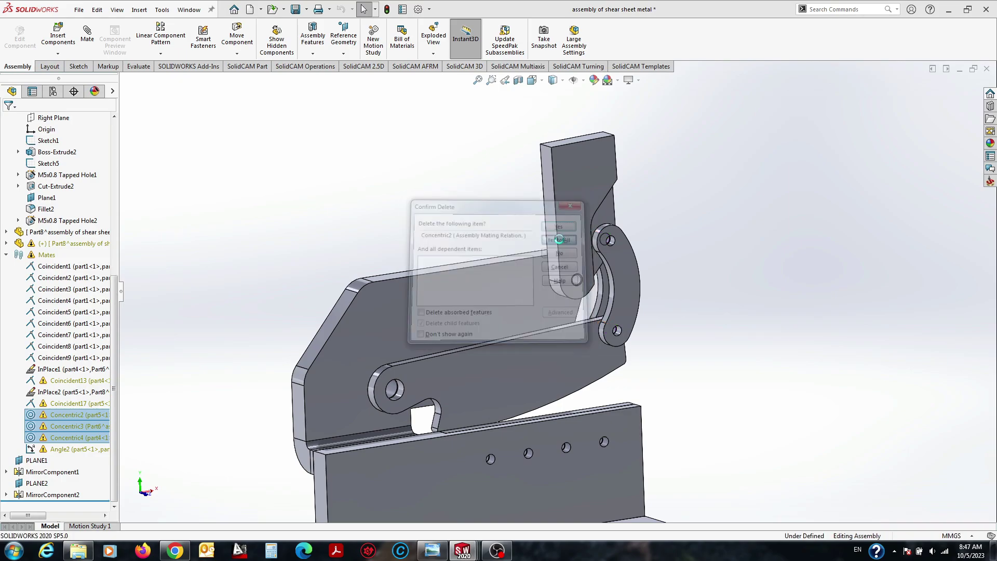
# Confirm the mate deletion and make a pin concentric with its matching hole.
pyautogui.click(609, 240)
pyautogui.scroll(5, 649, 249)
pyautogui.keyDown('ctrl'); pyautogui.click(486, 275); pyautogui.keyUp('ctrl')
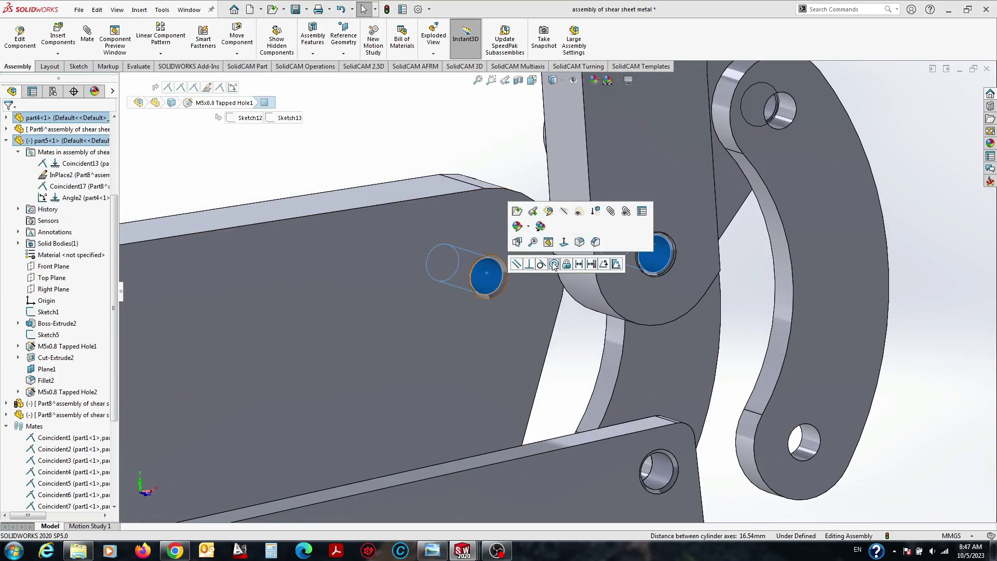
pyautogui.click(553, 264)
# Make the curved link's back hole concentric with the frame plate hole.
pyautogui.click(694, 204)
pyautogui.click(612, 207)
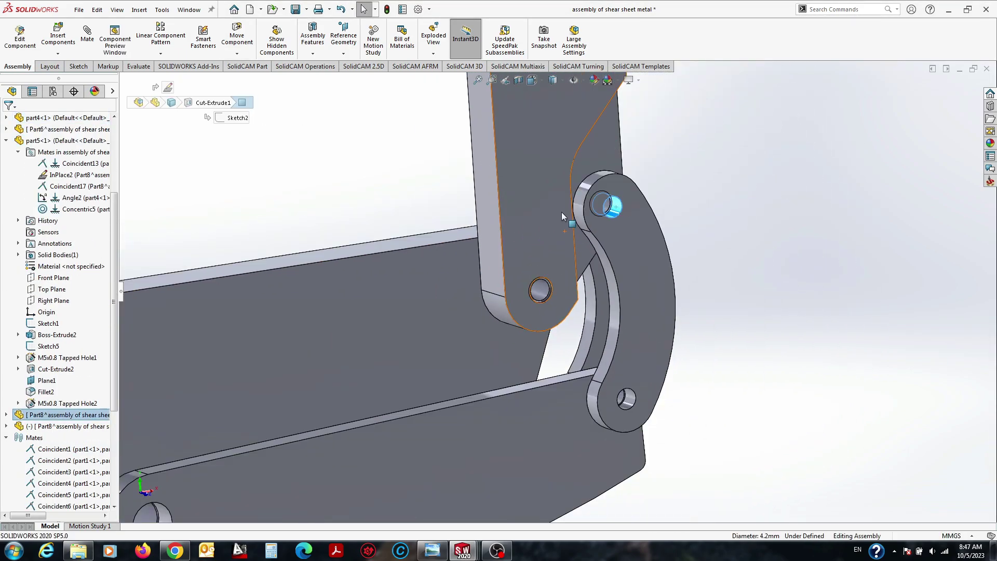
pyautogui.moveTo(561, 215); pyautogui.dragTo(461, 212, button='middle')
pyautogui.click(477, 223)
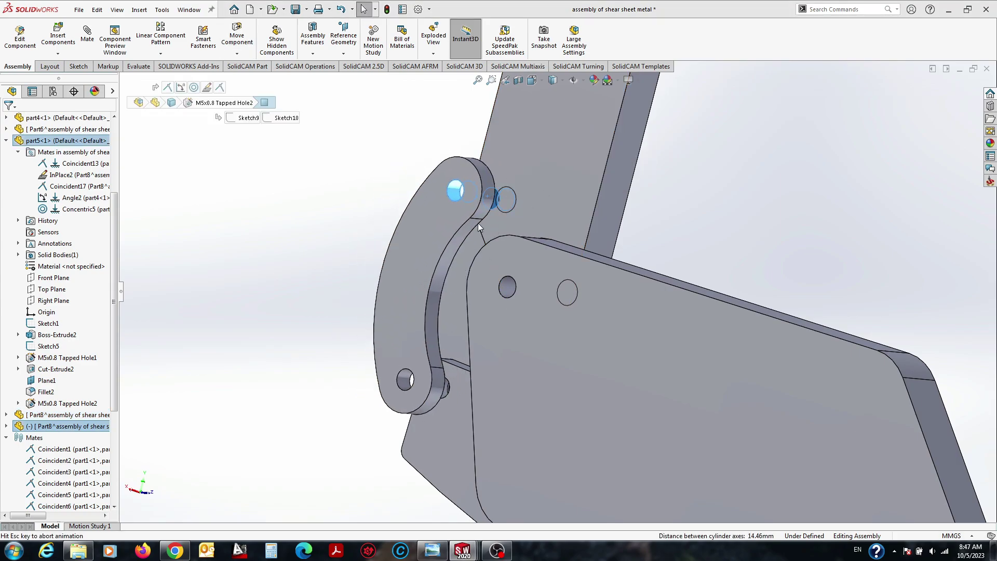
pyautogui.scroll(3, 450, 391)
pyautogui.click(450, 391)
pyautogui.scroll(2, 506, 361)
pyautogui.click(506, 361)
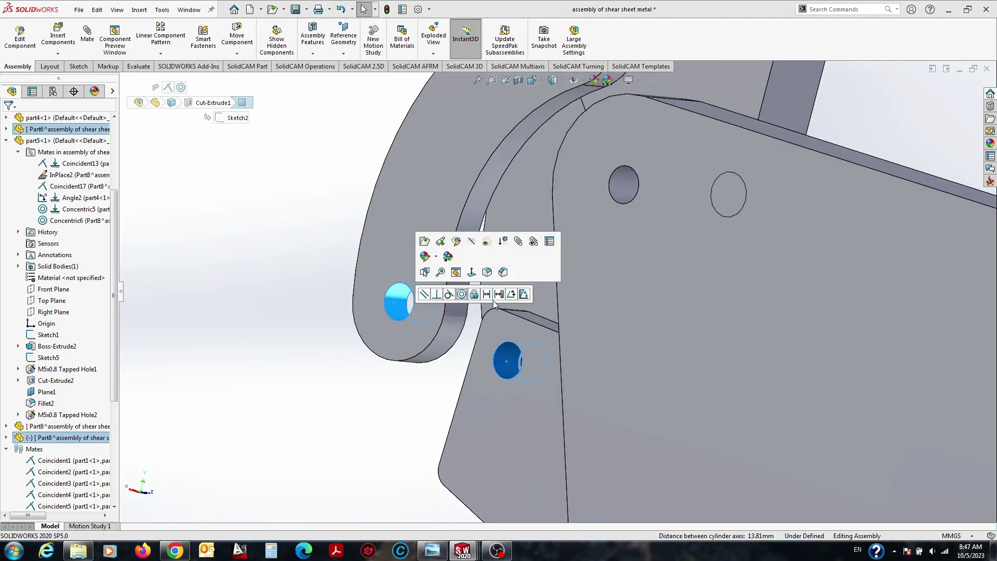
pyautogui.click(462, 294)
pyautogui.scroll(-5, 579, 341)
pyautogui.scroll(5, 580, 341)
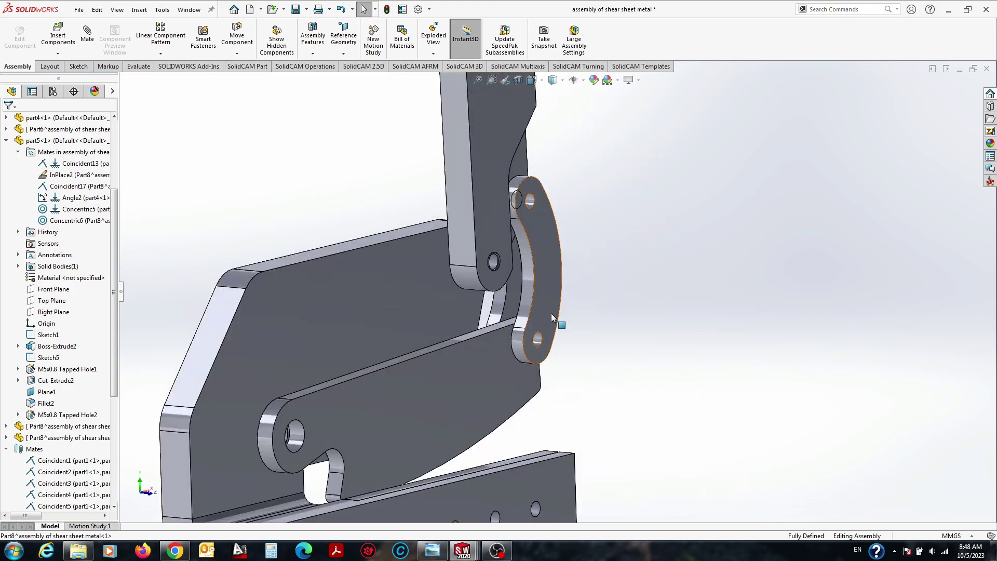
pyautogui.click(329, 134)
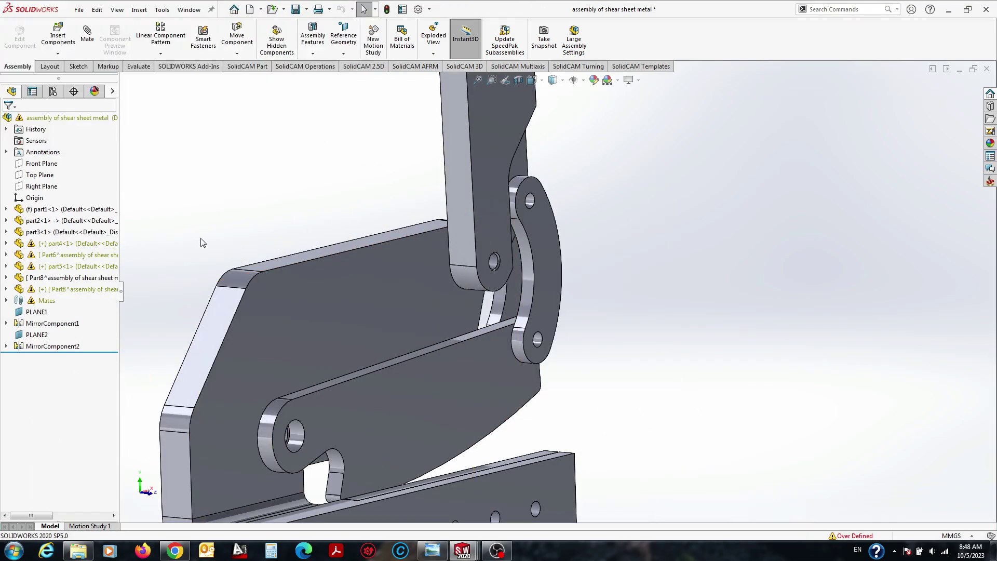
# Delete the InPlace2 mate and dismiss the over-defined warning.
pyautogui.scroll(-5, 582, 320)
pyautogui.hotkey('ctrl', '1')
pyautogui.click(6, 300)
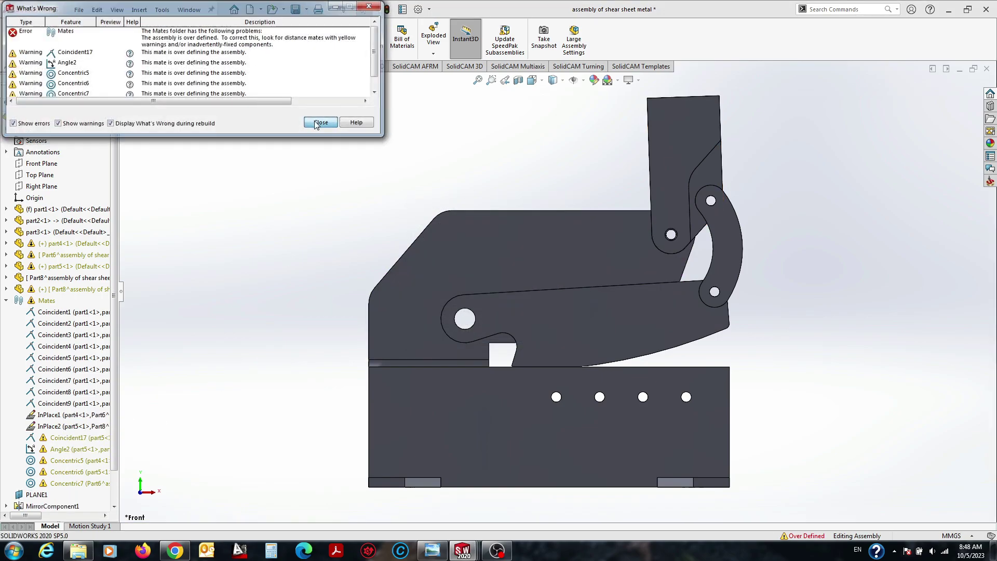
pyautogui.click(314, 121)
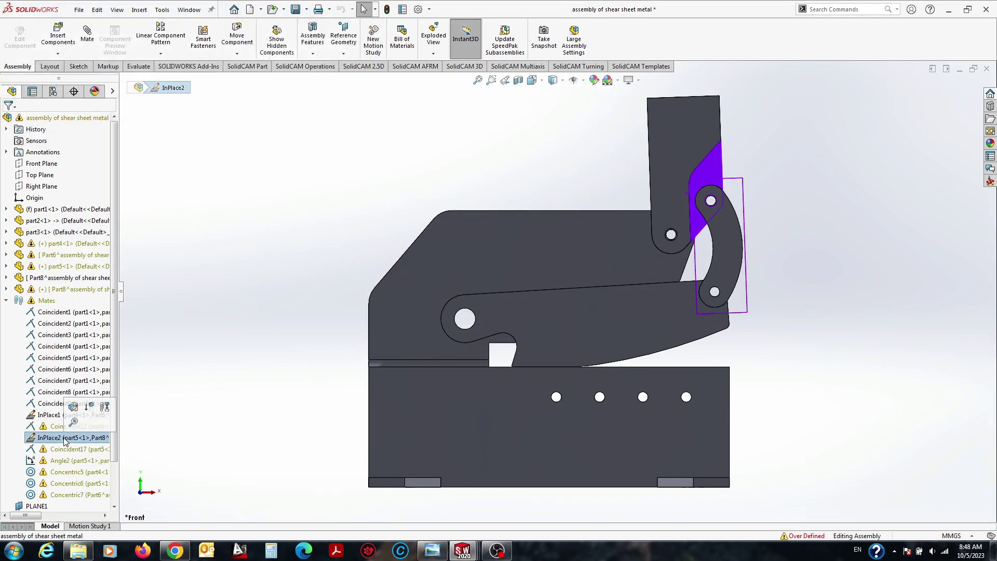
pyautogui.press('Delete')
pyautogui.press('Return')
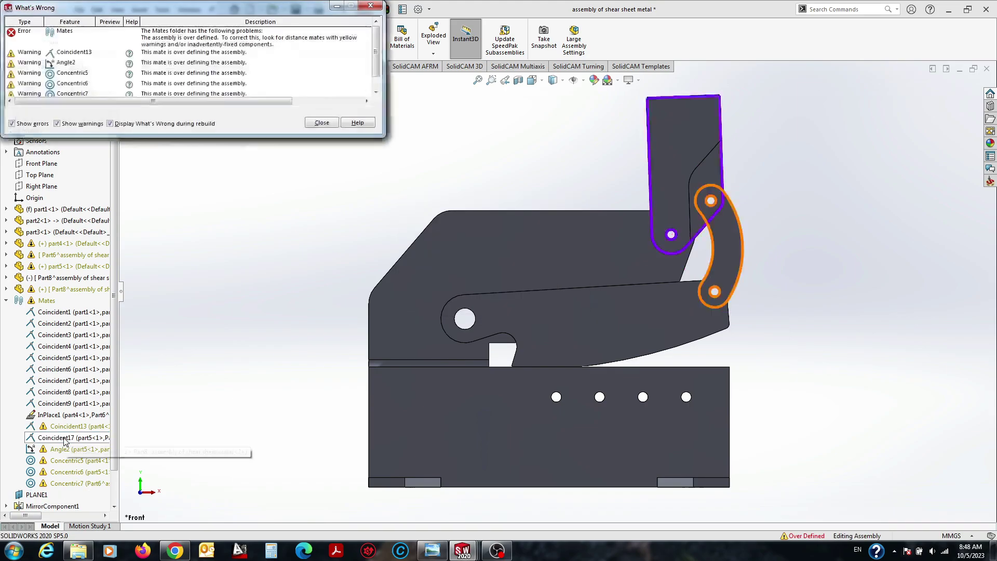
pyautogui.click(321, 122)
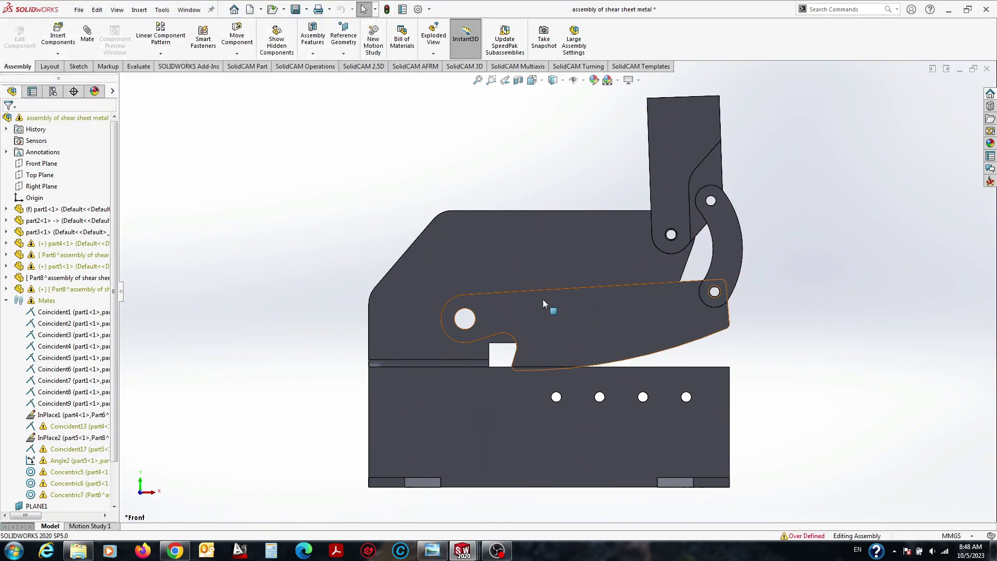
# Delete the Concentric5, Concentric6 and Concentric7 mates.
pyautogui.moveTo(544, 300); pyautogui.dragTo(506, 292, button='middle')
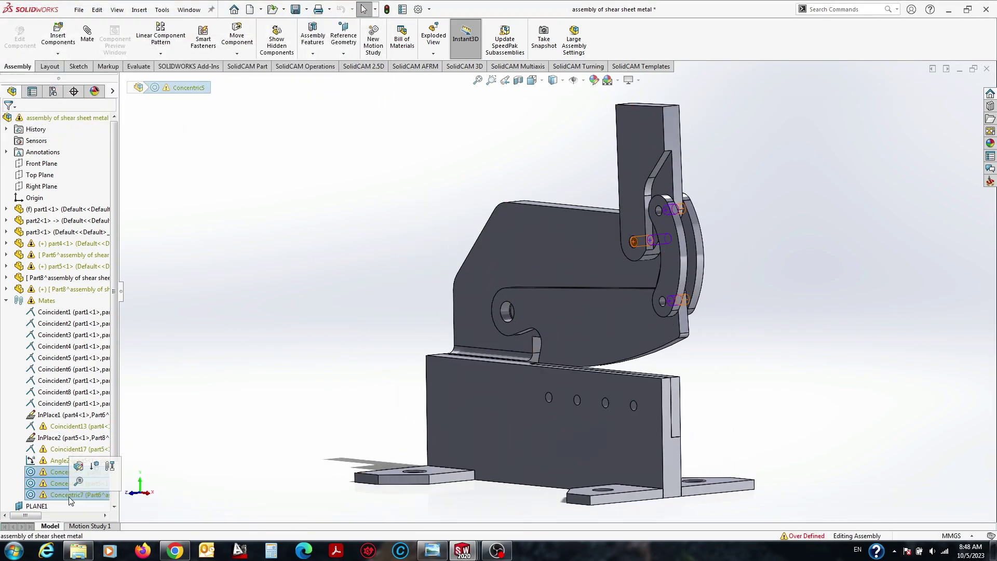
pyautogui.click(77, 472)
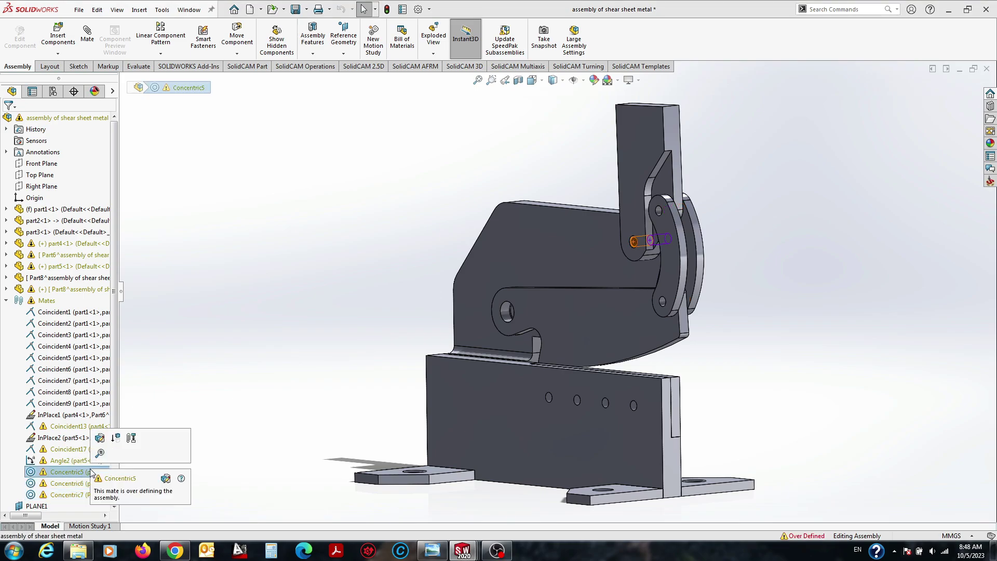
pyautogui.keyDown('ctrl'); pyautogui.click(66, 484); pyautogui.keyUp('ctrl')
pyautogui.press('Delete')
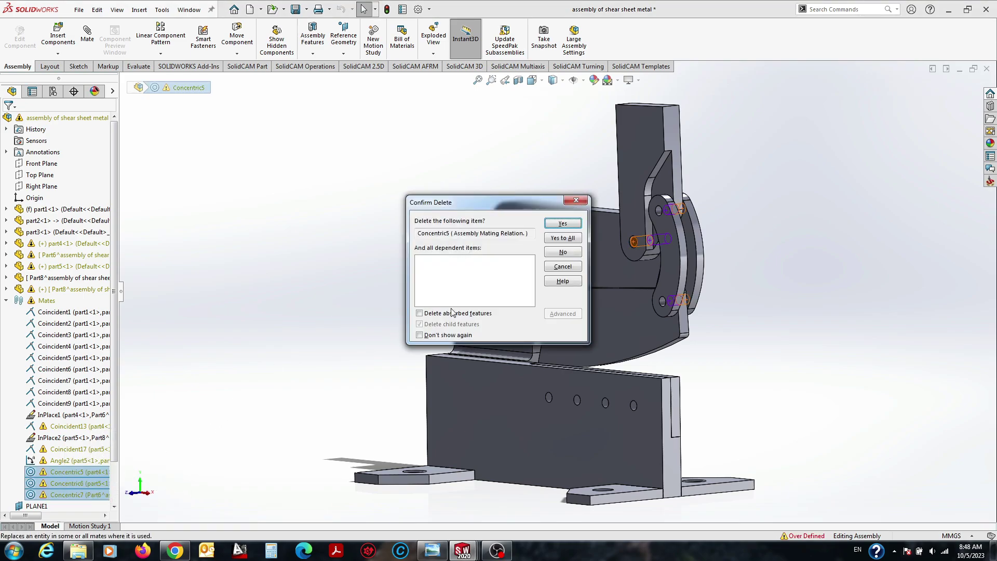
pyautogui.click(563, 239)
# Add a Concentric8 mate between the curved link's hole and its matching hole.
pyautogui.moveTo(742, 255); pyautogui.dragTo(708, 257)
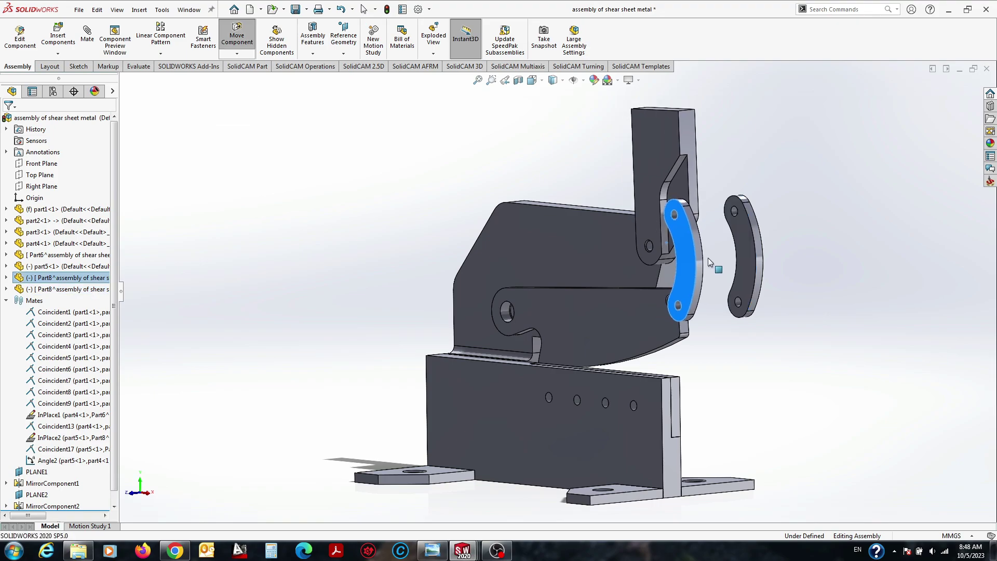
pyautogui.scroll(-5, 613, 266)
pyautogui.click(504, 259)
pyautogui.keyDown('ctrl'); pyautogui.click(569, 260); pyautogui.keyUp('ctrl')
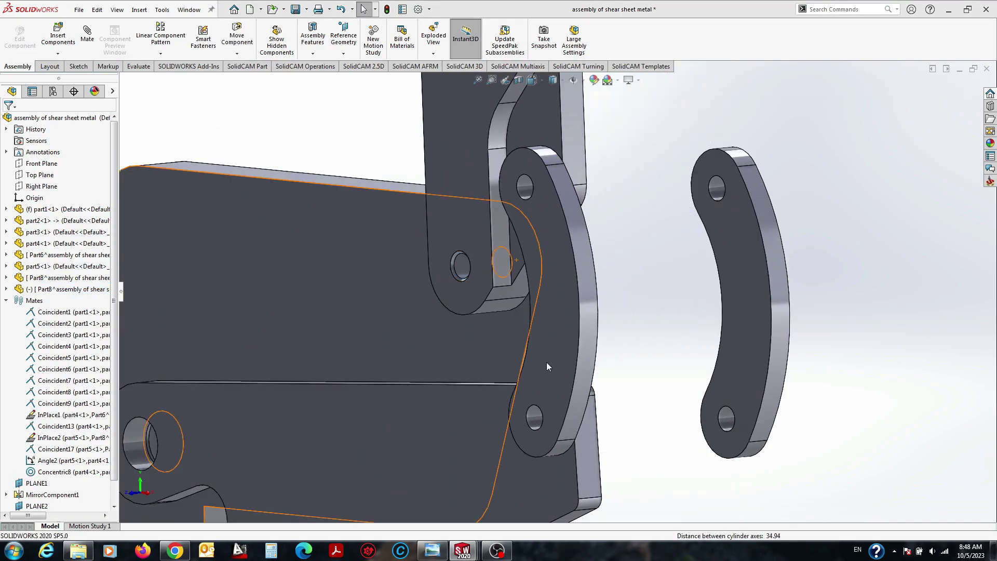
pyautogui.click(613, 323)
# Delete the extra link Part8<2> from the assembly.
pyautogui.click(691, 230)
pyautogui.press('Delete')
pyautogui.press('Return')
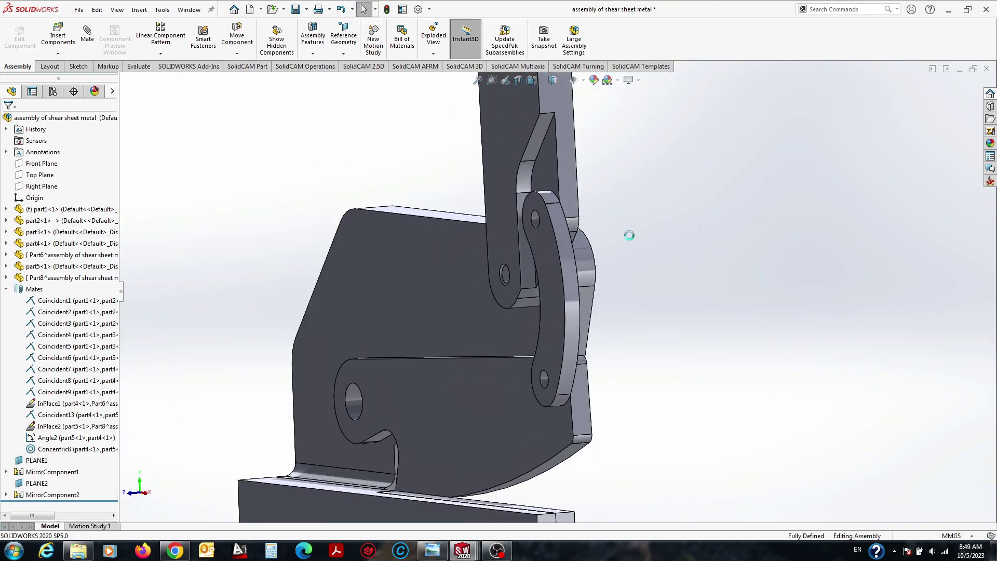
pyautogui.scroll(3, 580, 239)
pyautogui.scroll(-5, 580, 240)
# Create reference plane PLANE3 on the upright lever.
pyautogui.click(579, 240)
pyautogui.moveTo(783, 347)
pyautogui.mouseDown(button='middle')
pyautogui.moveTo(663, 345)
pyautogui.moveTo(514, 223)
pyautogui.mouseUp(button='middle')
pyautogui.click(144, 16)
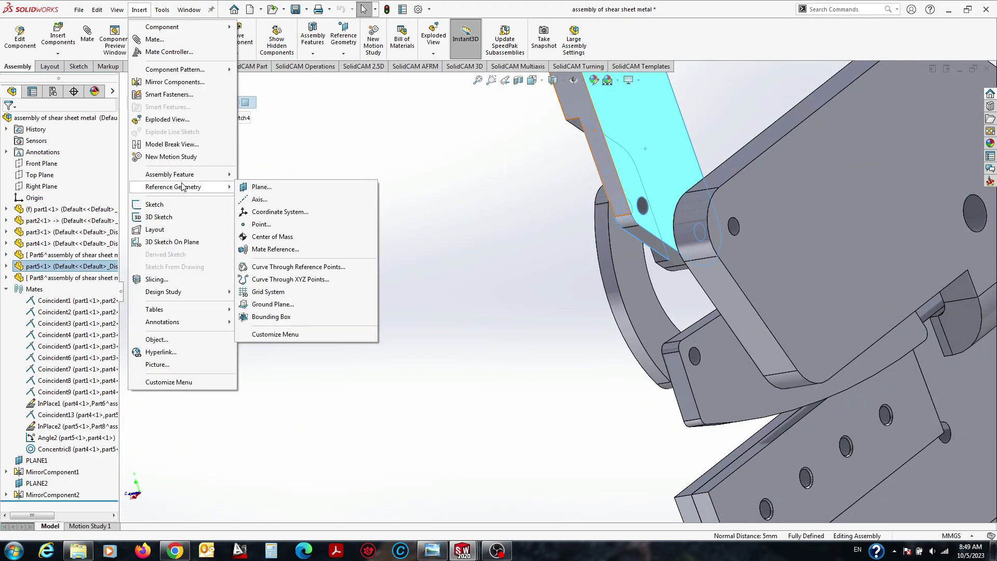
pyautogui.click(395, 185)
pyautogui.moveTo(274, 204)
pyautogui.mouseDown(button='middle')
pyautogui.moveTo(400, 266)
pyautogui.moveTo(566, 291)
pyautogui.mouseUp(button='middle')
pyautogui.press('Return')
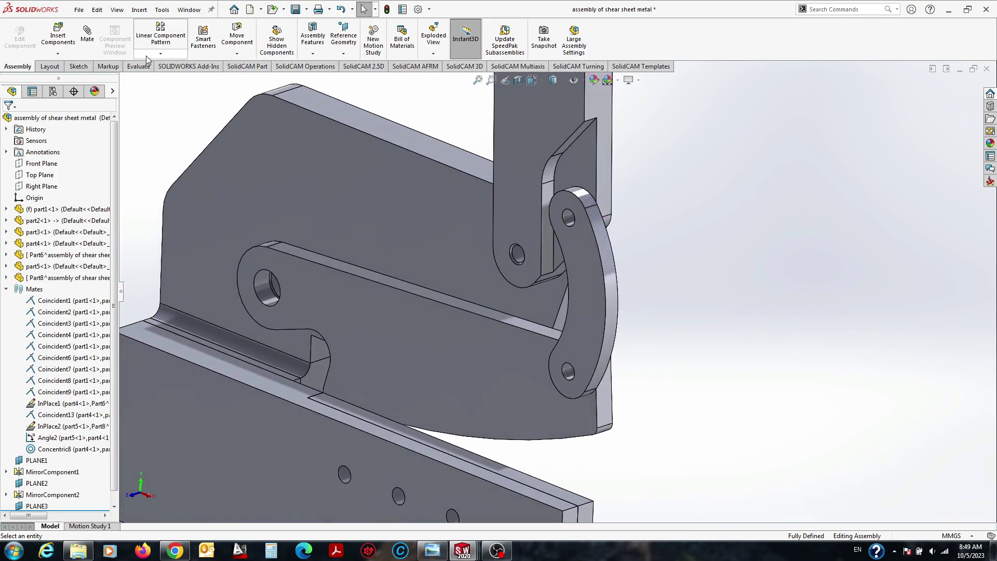
# Mirror the curved link about PLANE3 as MirrorComponent3.
pyautogui.click(160, 53)
pyautogui.click(171, 145)
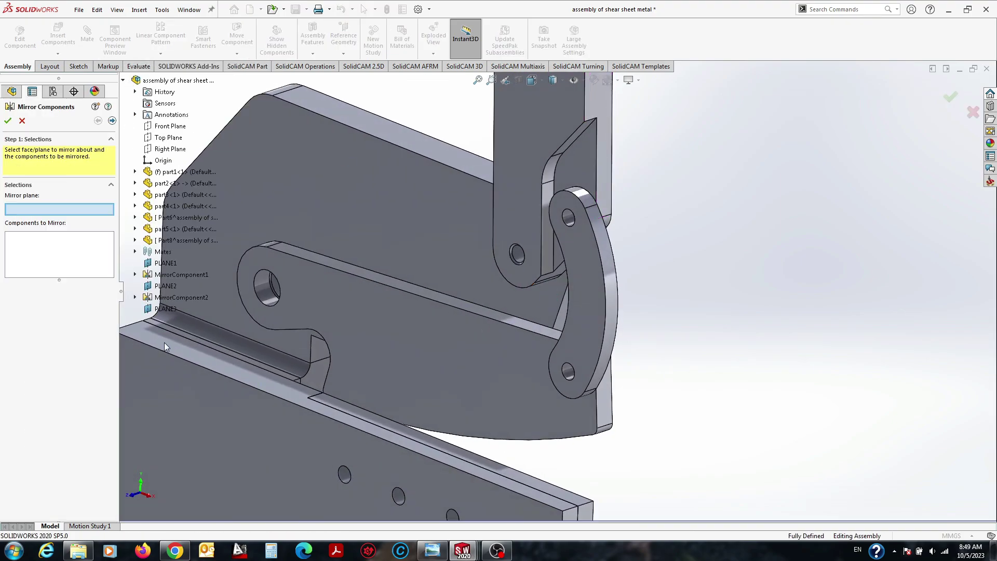
pyautogui.click(586, 279)
pyautogui.press('Return')
pyautogui.press('Return')
pyautogui.moveTo(602, 241)
pyautogui.mouseDown(button='middle')
pyautogui.moveTo(564, 271)
pyautogui.moveTo(729, 261)
pyautogui.mouseUp(button='middle')
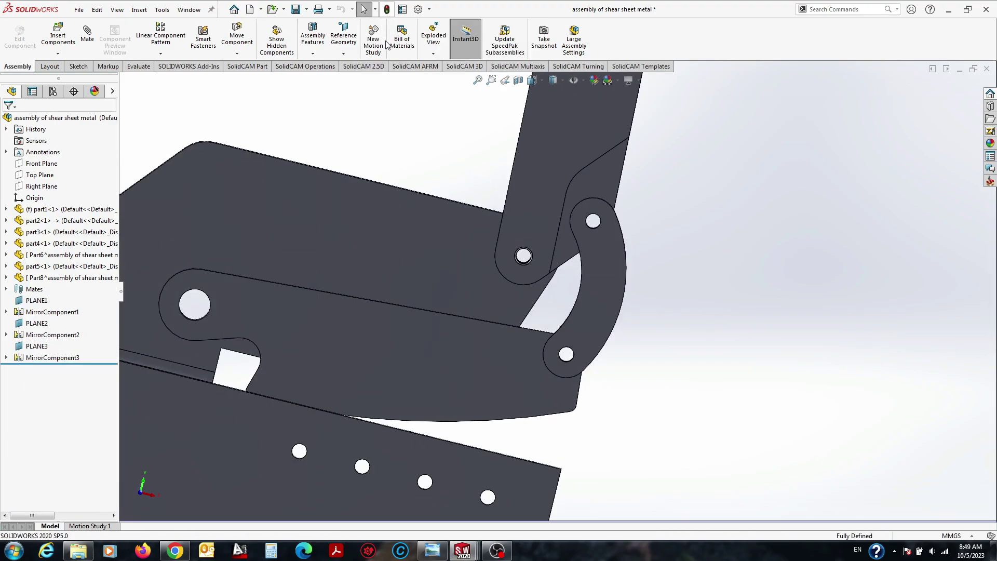
pyautogui.press('f')
pyautogui.moveTo(577, 312); pyautogui.dragTo(408, 335, button='middle')
pyautogui.scroll(-5, 408, 334)
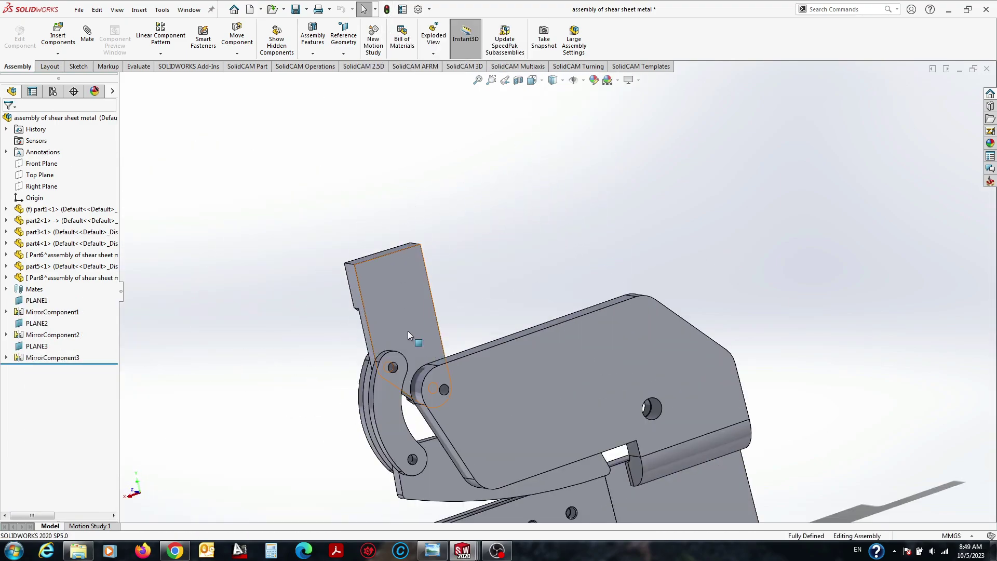
# Edit part5 in context and sketch a 15 mm-high rectangle across the lever's top.
pyautogui.click(372, 273)
pyautogui.click(429, 249)
pyautogui.click(439, 301)
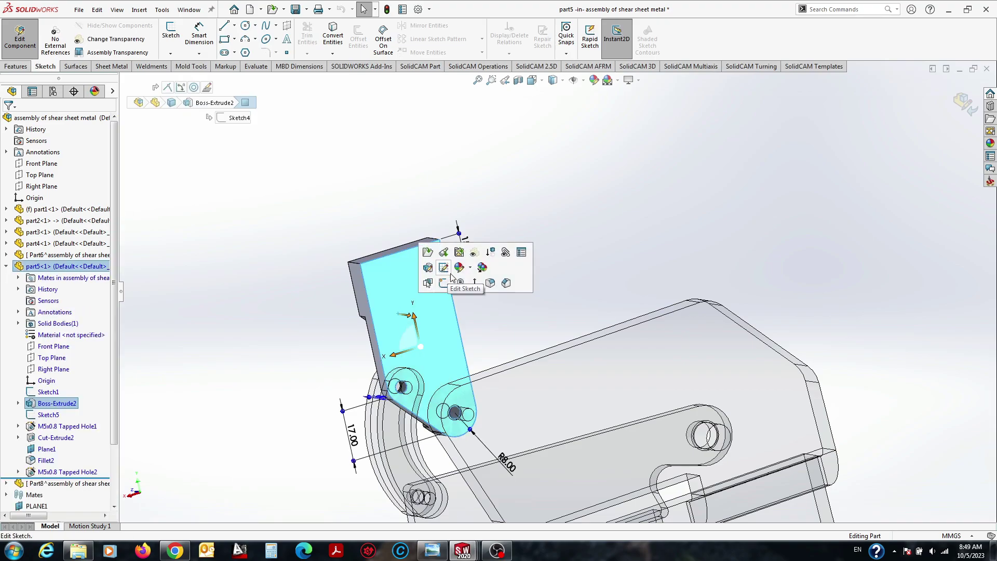
pyautogui.click(449, 274)
pyautogui.click(226, 41)
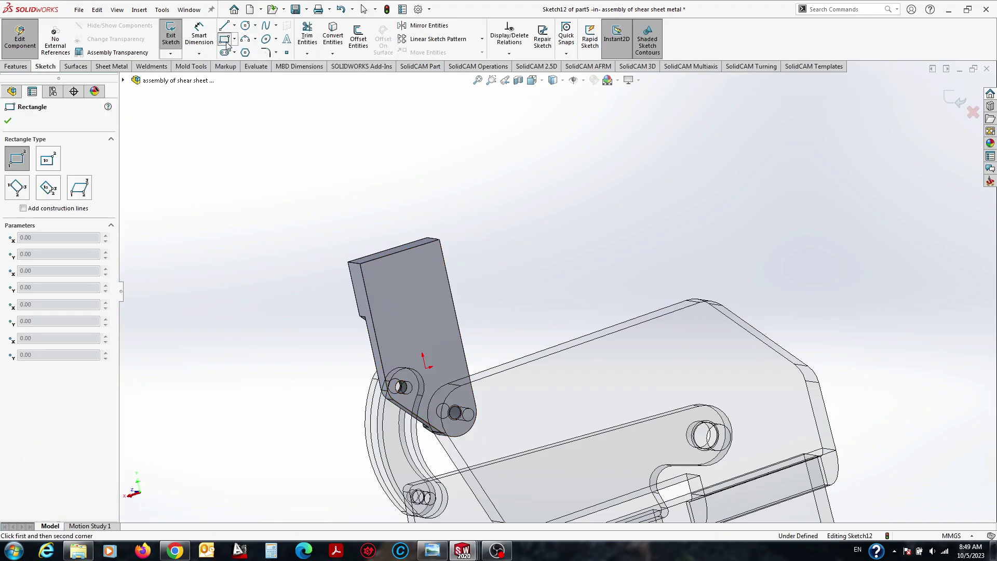
pyautogui.click(450, 276)
pyautogui.press('d')
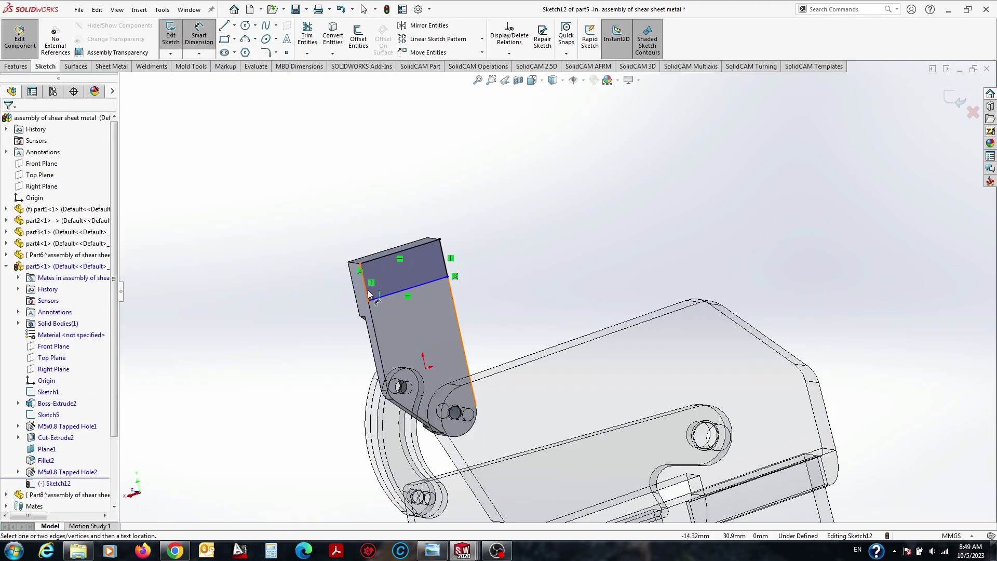
pyautogui.click(301, 309)
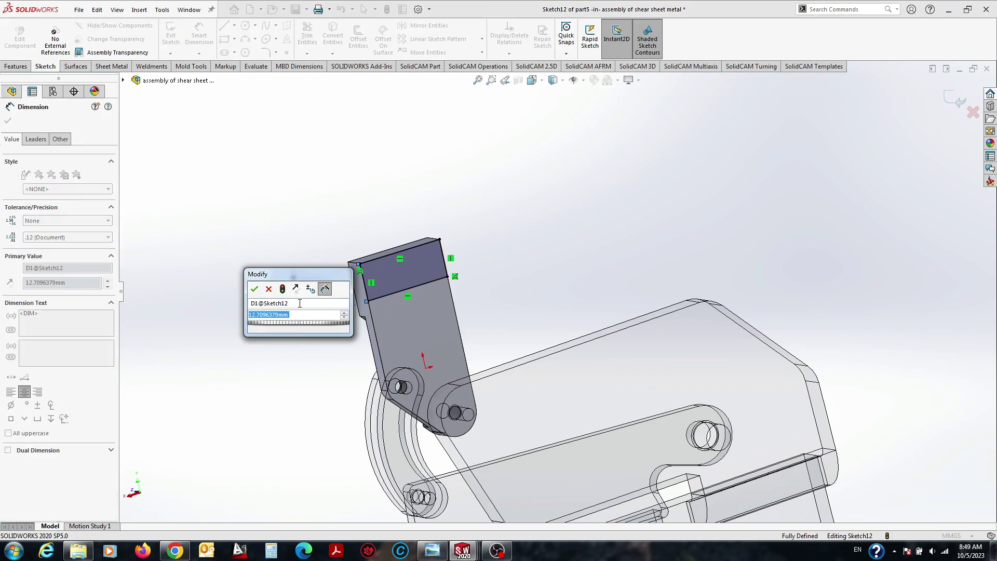
pyautogui.press('Return')
# Cut the rectangle 5 mm deep into the lever and return to the assembly.
pyautogui.click(21, 68)
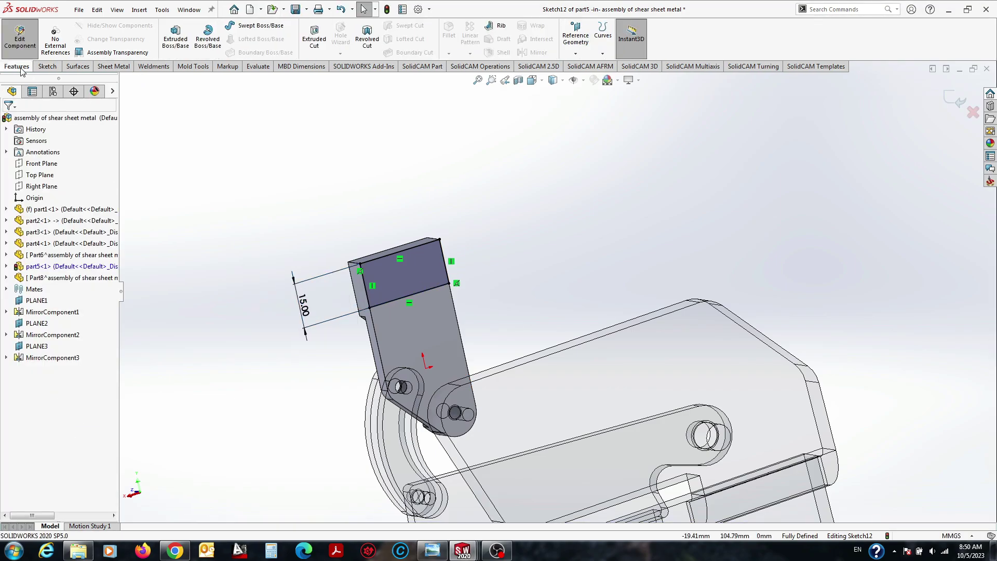
pyautogui.click(314, 39)
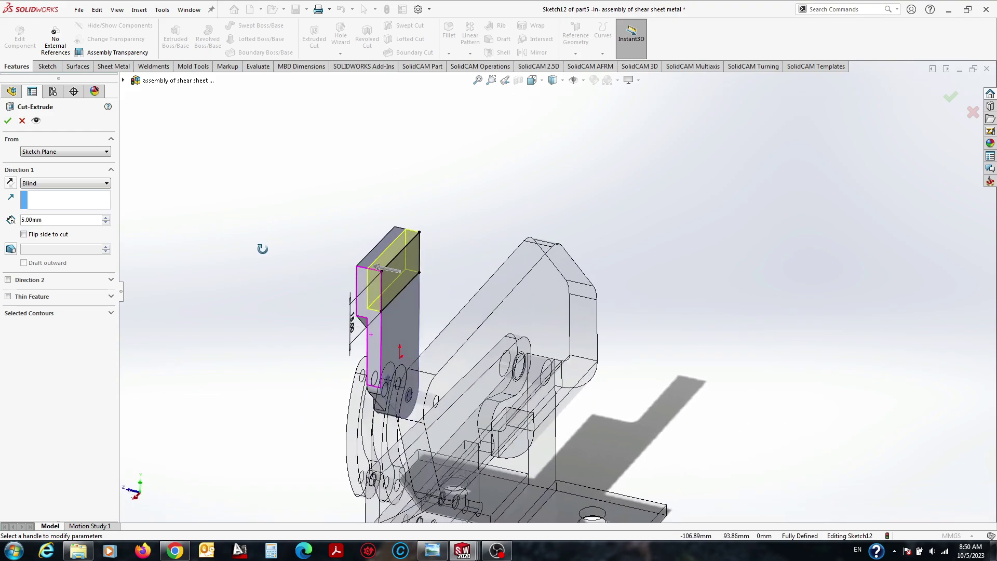
pyautogui.press('Return')
pyautogui.click(950, 96)
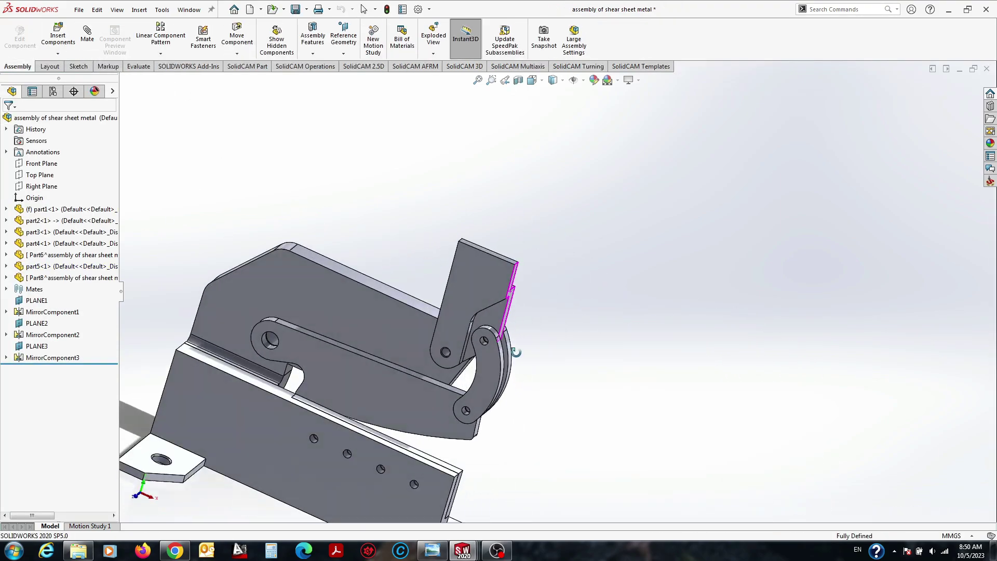
pyautogui.scroll(2, 547, 272)
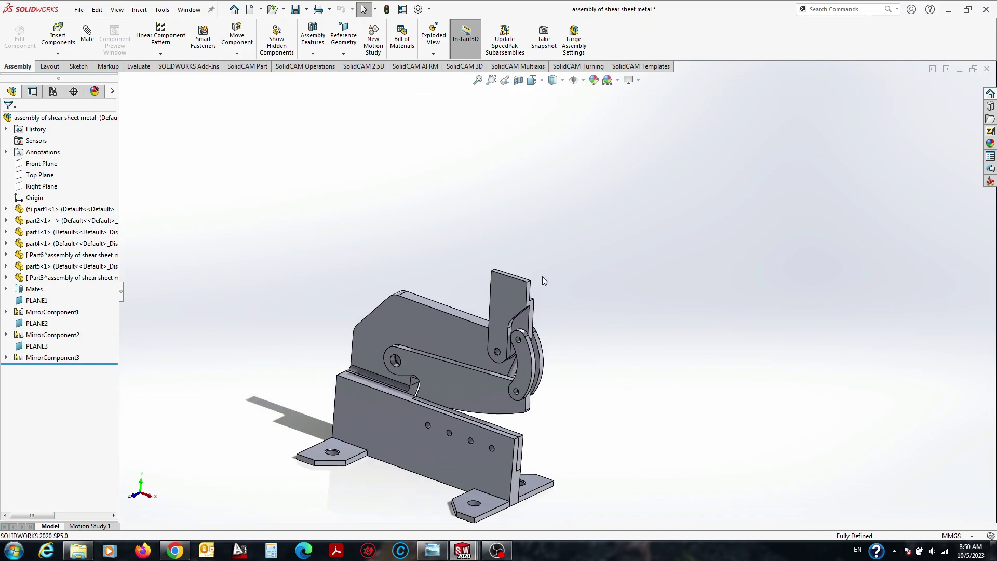
pyautogui.moveTo(509, 336)
pyautogui.mouseDown(button='middle')
pyautogui.moveTo(575, 252)
pyautogui.moveTo(543, 309)
pyautogui.moveTo(486, 338)
pyautogui.mouseUp(button='middle')
pyautogui.scroll(-2, 520, 333)
pyautogui.scroll(3, 519, 333)
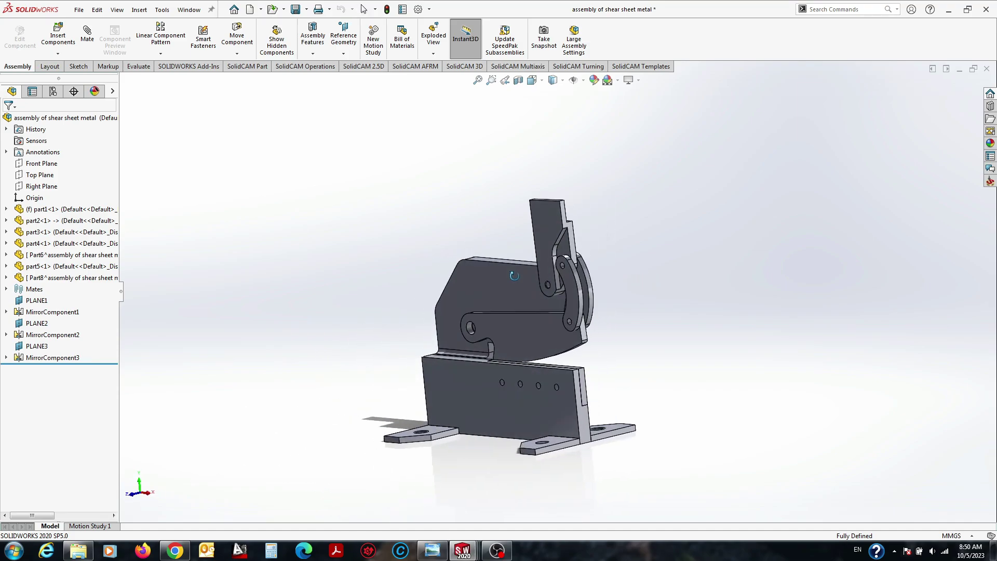
pyautogui.scroll(5, 486, 337)
pyautogui.scroll(-5, 521, 273)
pyautogui.moveTo(522, 274); pyautogui.dragTo(580, 272, button='middle')
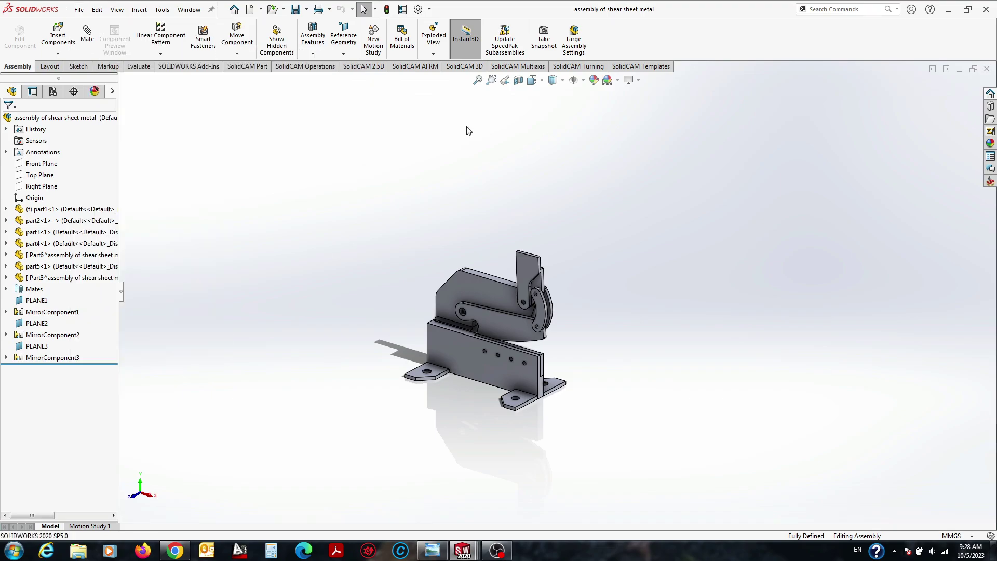
pyautogui.scroll(5, 476, 226)
pyautogui.scroll(-3, 469, 260)
# Create a new part and begin a sketch on the Front Plane.
pyautogui.scroll(-2, 408, 195)
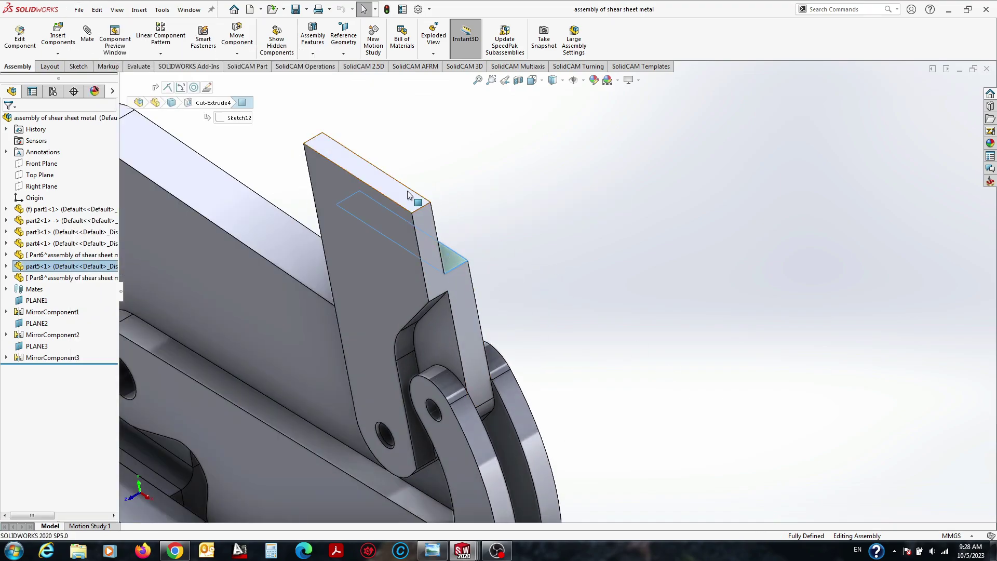
pyautogui.press('f')
pyautogui.hotkey('ctrl', 'n')
pyautogui.doubleClick(241, 254)
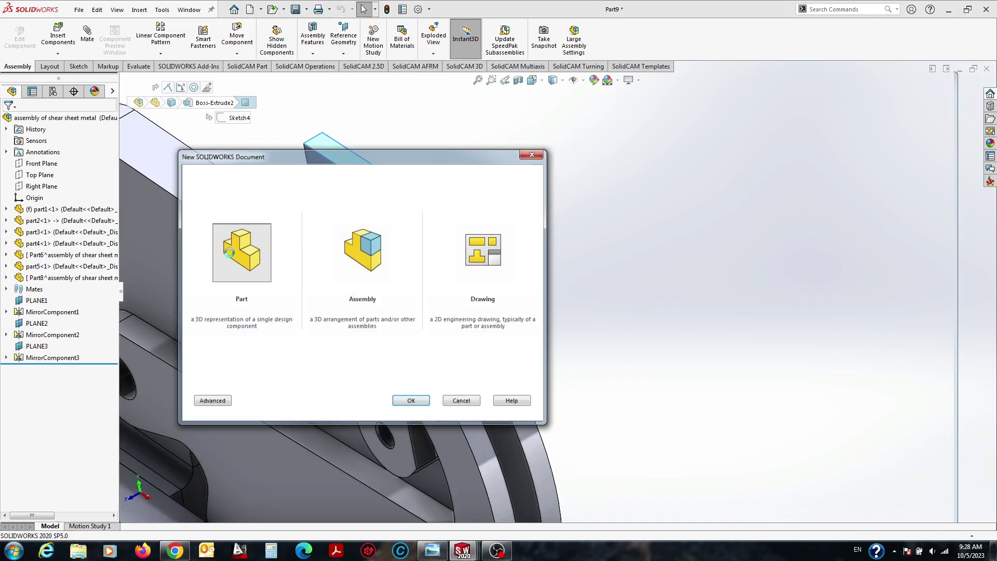
pyautogui.click(44, 66)
pyautogui.click(15, 32)
pyautogui.click(618, 238)
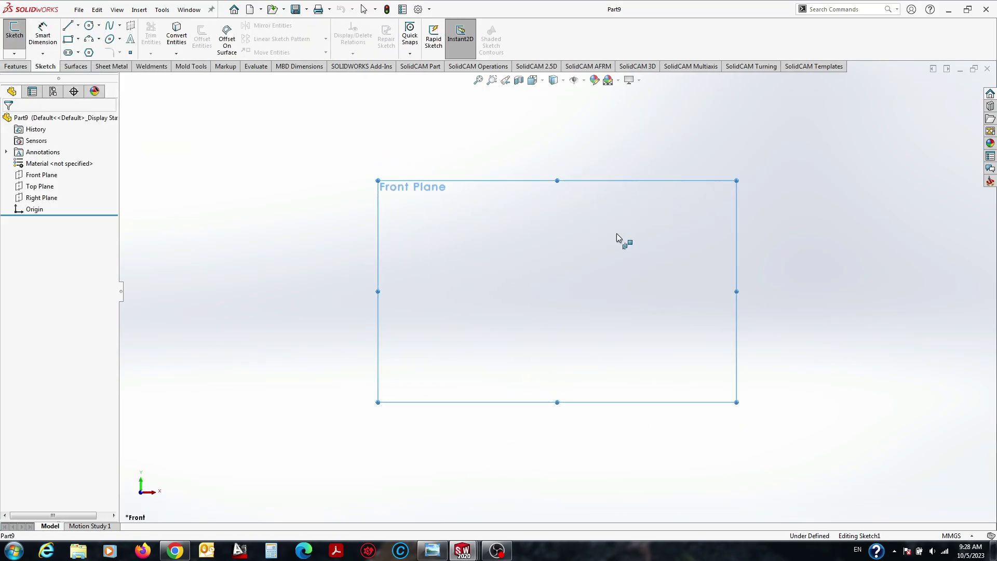
# Draw a rectangle from the origin and dimension its width to 30 mm.
pyautogui.click(72, 41)
pyautogui.click(583, 127)
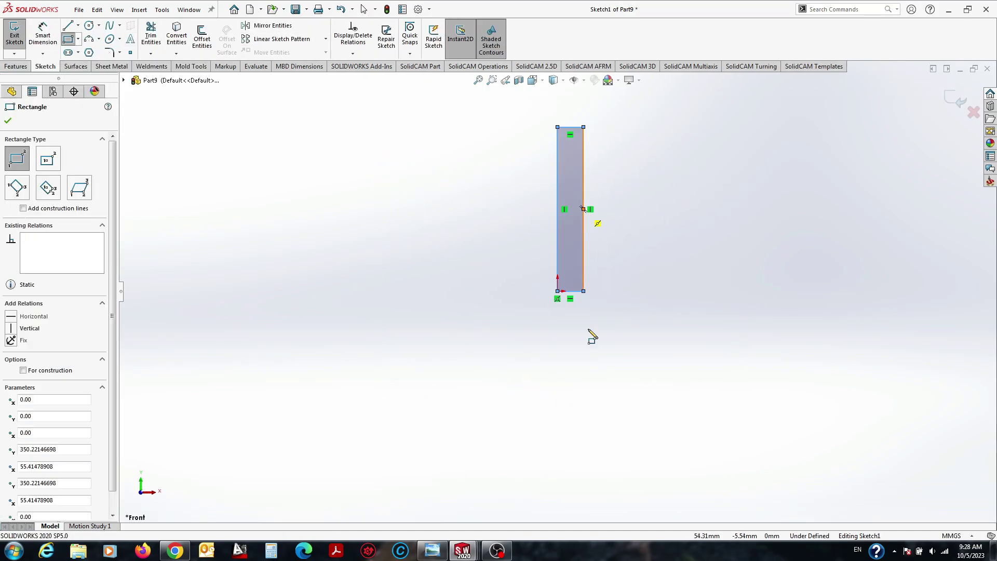
pyautogui.moveTo(589, 334); pyautogui.dragTo(571, 242, button='right')
pyautogui.scroll(-3, 587, 356)
pyautogui.click(561, 349)
pyautogui.click(574, 381)
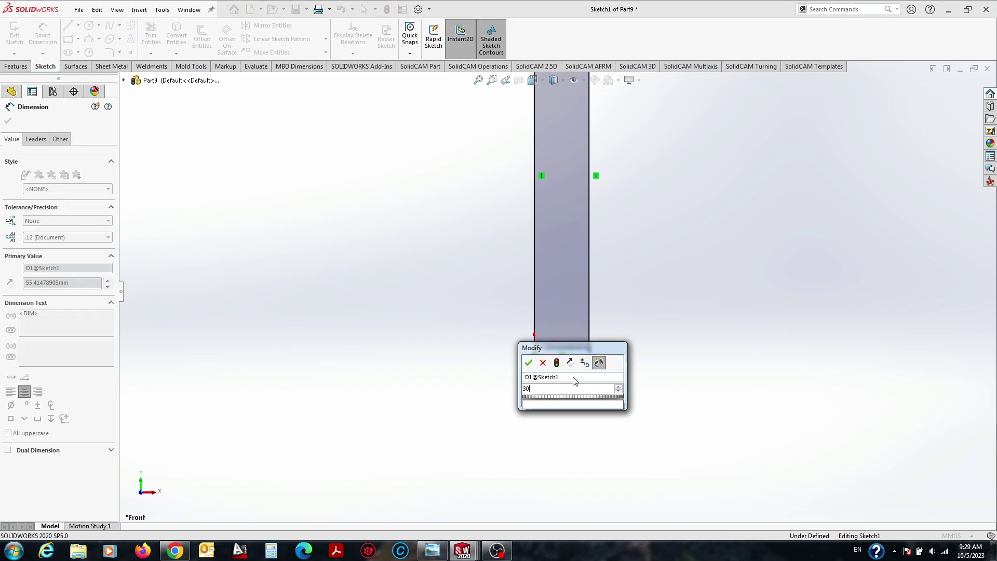
pyautogui.write('30')
pyautogui.press('Return')
# Set the rectangle's height dimension to 300 mm.
pyautogui.click(573, 300)
pyautogui.click(471, 255)
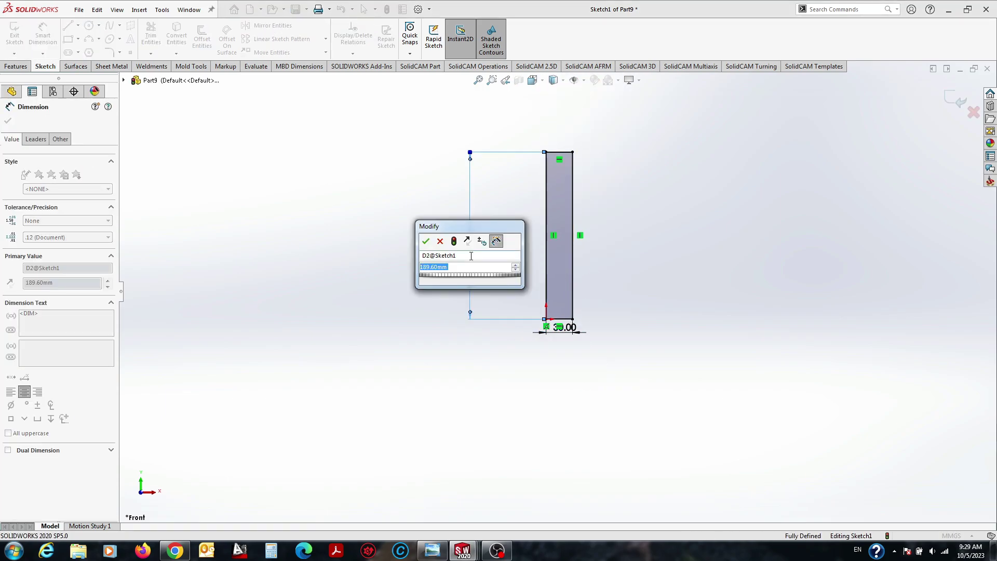
pyautogui.write('50')
pyautogui.press('Return')
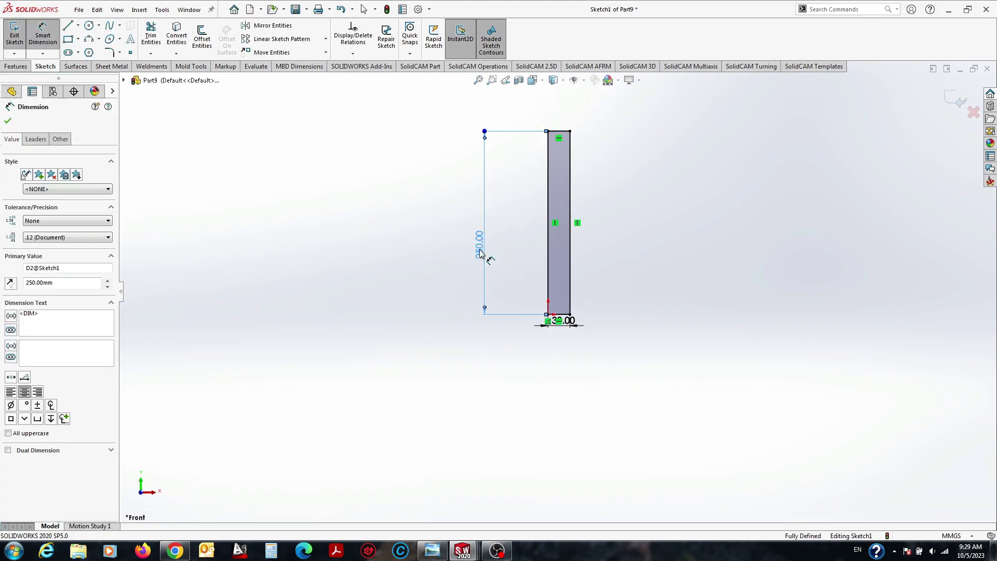
pyautogui.doubleClick(480, 254)
pyautogui.write('300')
pyautogui.press('Return')
# Extrude the rectangle into a solid bar and view its front face.
pyautogui.click(16, 66)
pyautogui.click(19, 36)
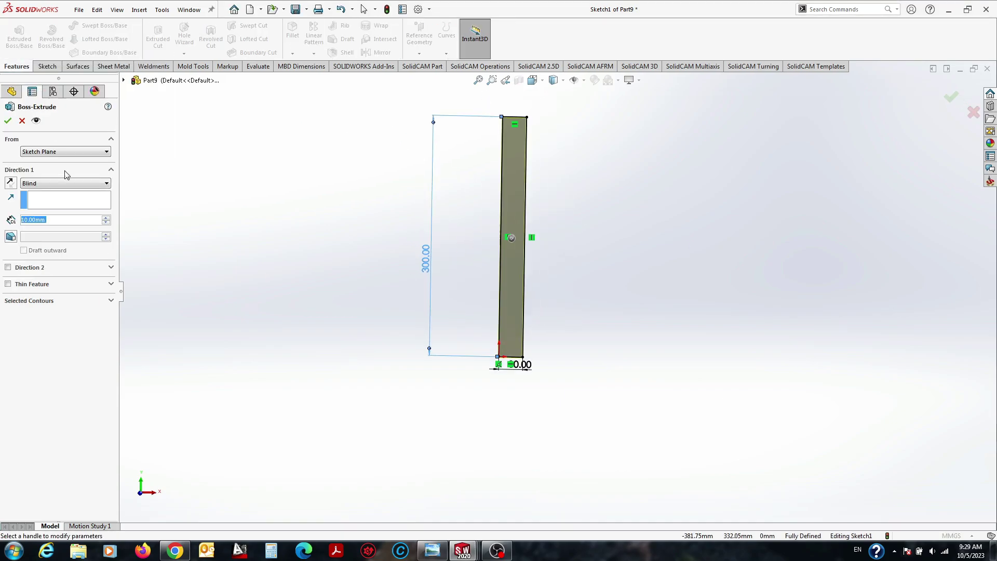
pyautogui.press('Return')
pyautogui.moveTo(145, 258); pyautogui.dragTo(449, 404, button='middle')
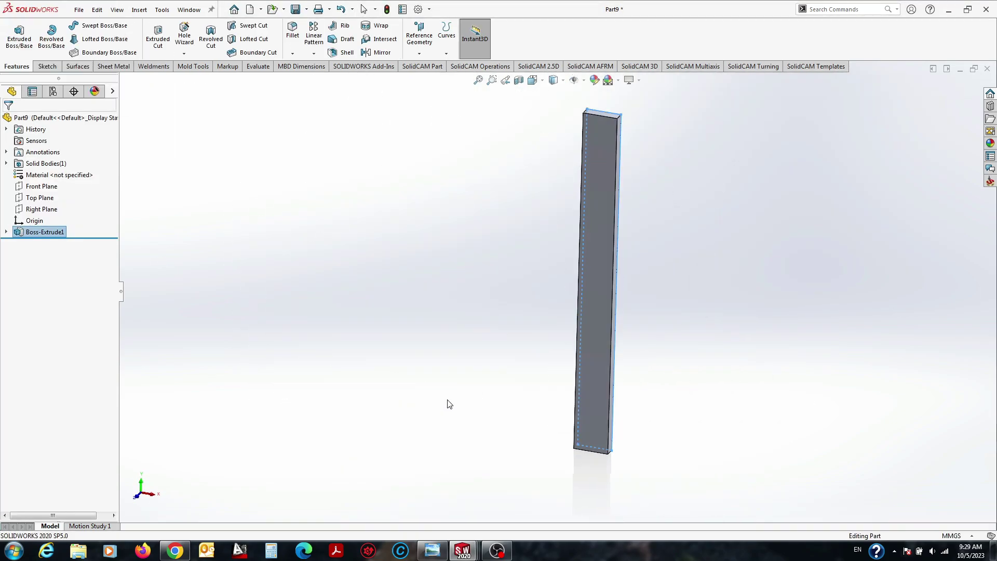
pyautogui.click(597, 363)
pyautogui.hotkey('ctrl', '8')
# Sketch a small rectangle at the bar's bottom on its front face, dimensioned 15 mm high.
pyautogui.click(613, 380)
pyautogui.press('r')
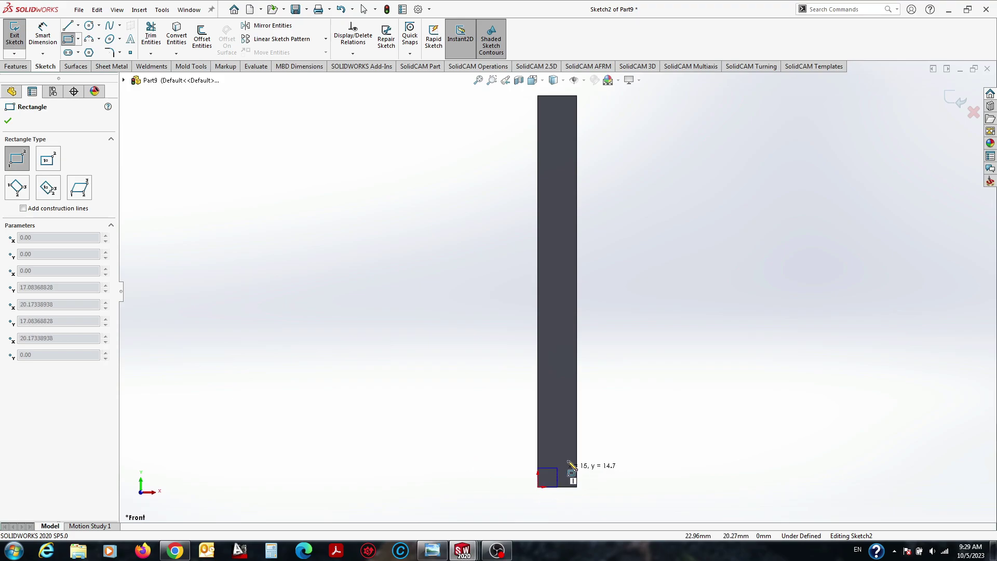
pyautogui.click(573, 465)
pyautogui.press('d')
pyautogui.click(576, 477)
pyautogui.click(630, 474)
pyautogui.write('15')
pyautogui.press('Return')
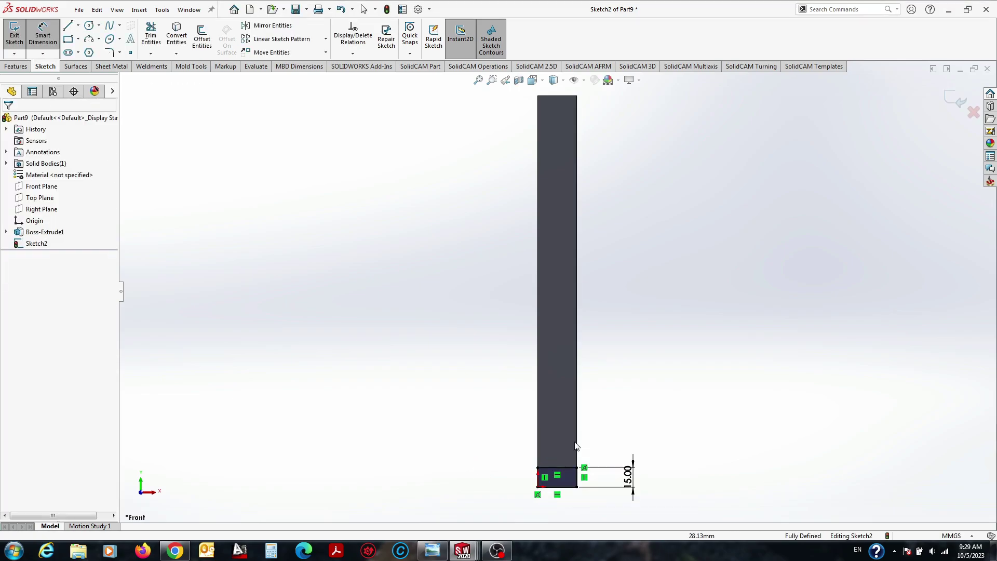
# Cut-extrude the rectangle to notch the bar's lower end, then orbit to inspect the cut face.
pyautogui.click(15, 66)
pyautogui.click(158, 36)
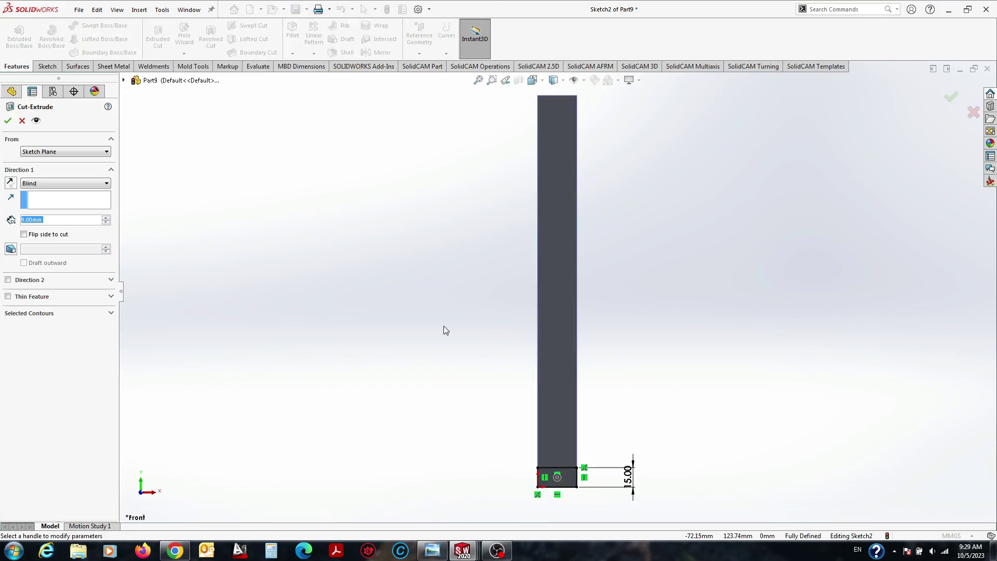
pyautogui.rightClick(613, 408)
pyautogui.moveTo(590, 318); pyautogui.dragTo(536, 326, button='middle')
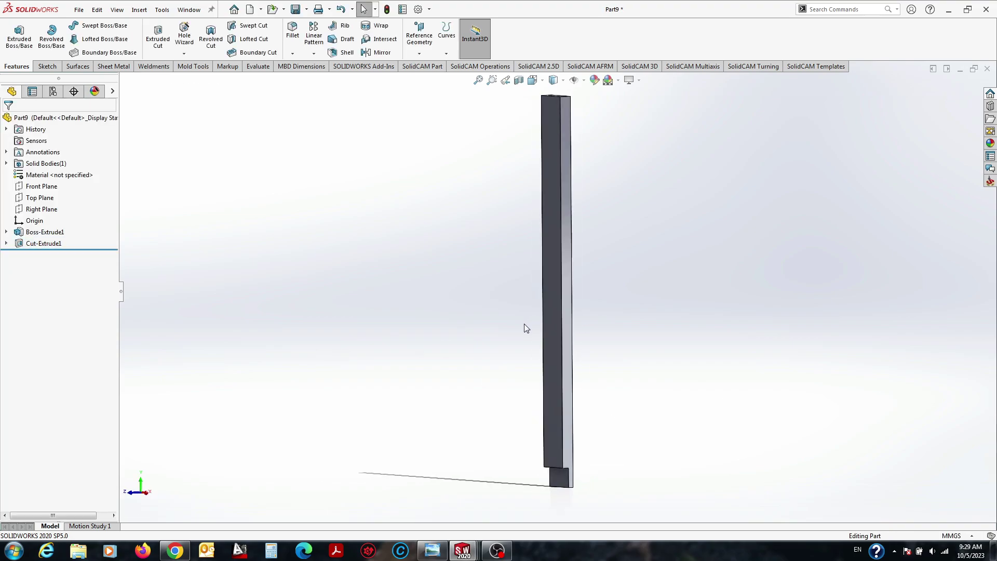
pyautogui.scroll(-3, 516, 389)
pyautogui.click(516, 390)
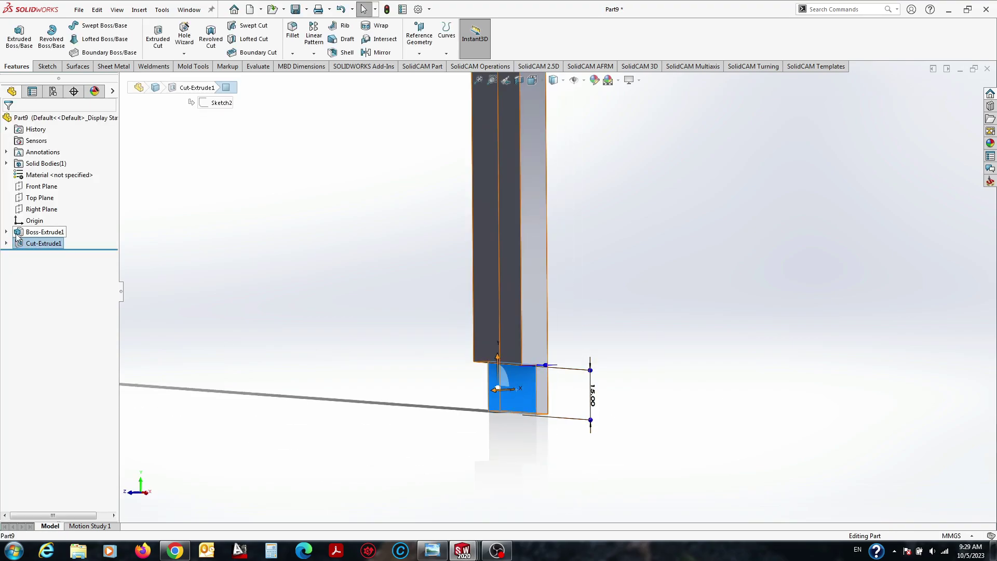
pyautogui.moveTo(514, 394); pyautogui.dragTo(482, 439, button='middle')
# Inspect the lever bar's end face in the shear assembly, then return to the new bar part.
pyautogui.click(540, 449)
pyautogui.moveTo(462, 550)
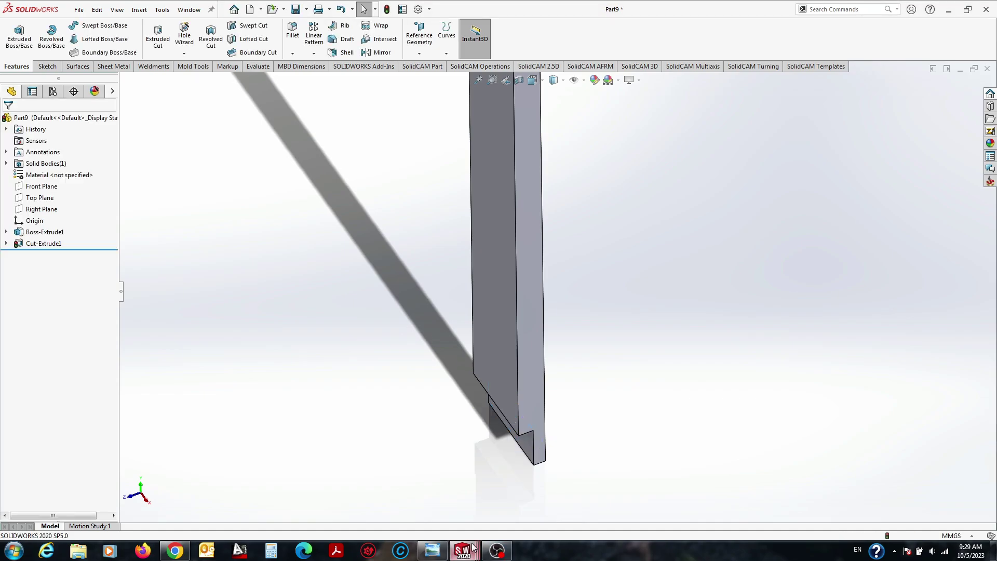
pyautogui.click(592, 487)
pyautogui.moveTo(471, 282); pyautogui.dragTo(540, 269, button='middle')
pyautogui.click(189, 244)
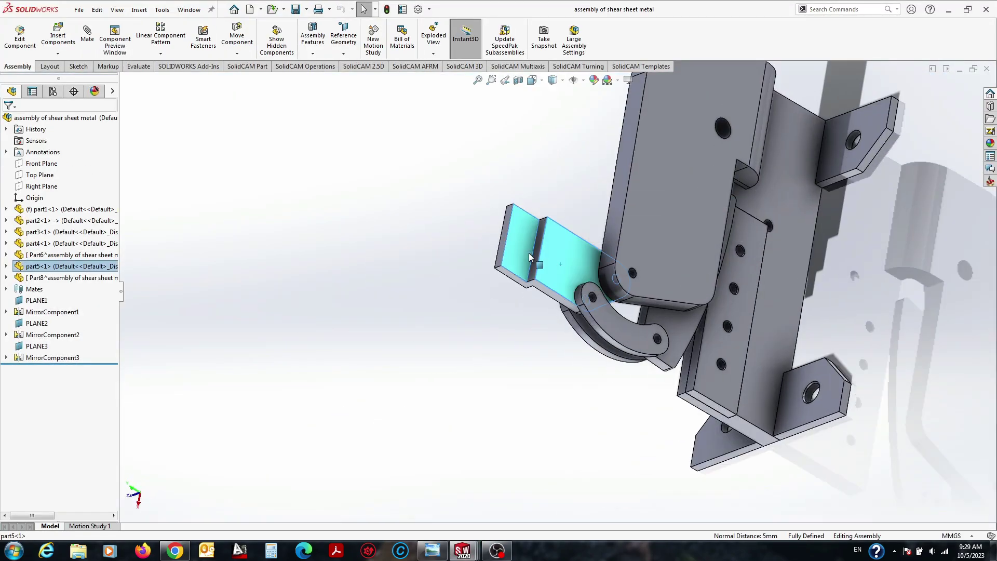
pyautogui.scroll(-2, 382, 367)
pyautogui.scroll(3, 383, 367)
pyautogui.moveTo(382, 367); pyautogui.dragTo(415, 394, button='middle')
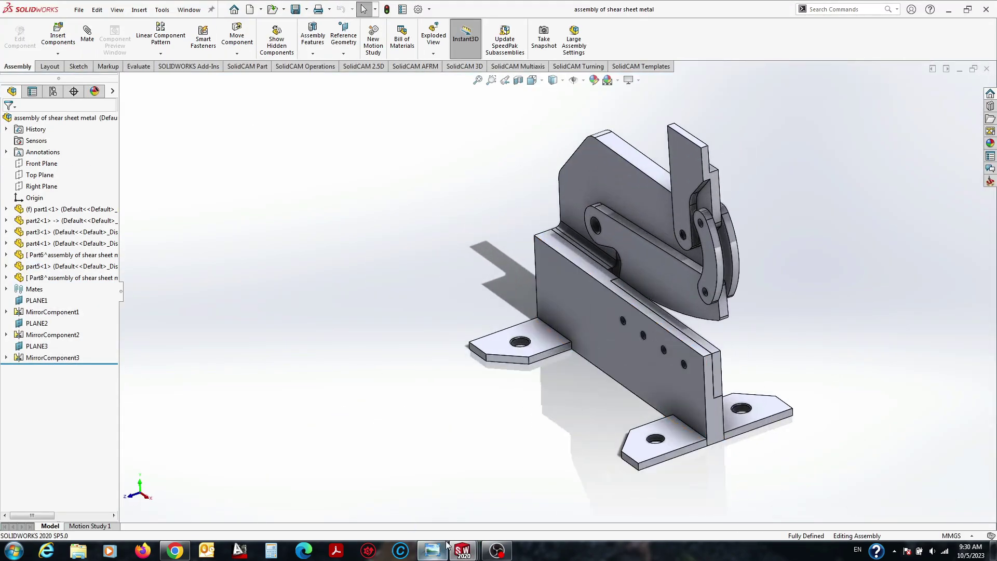
pyautogui.click(462, 551)
pyautogui.click(851, 497)
# Save the notched bar as part6 with a rebuild, and return to the shear assembly.
pyautogui.click(295, 10)
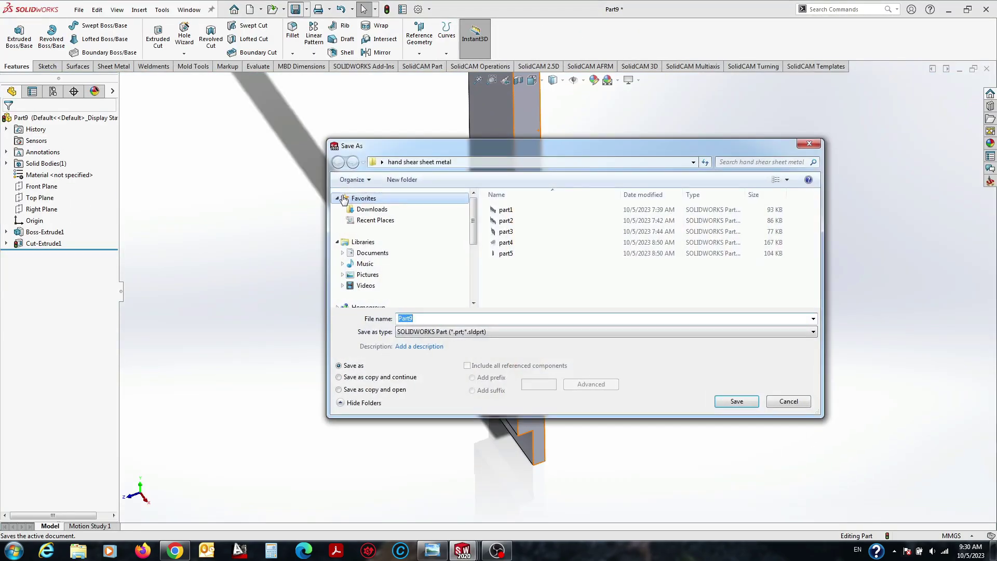
pyautogui.write('part9')
pyautogui.press('Return')
pyautogui.click(466, 238)
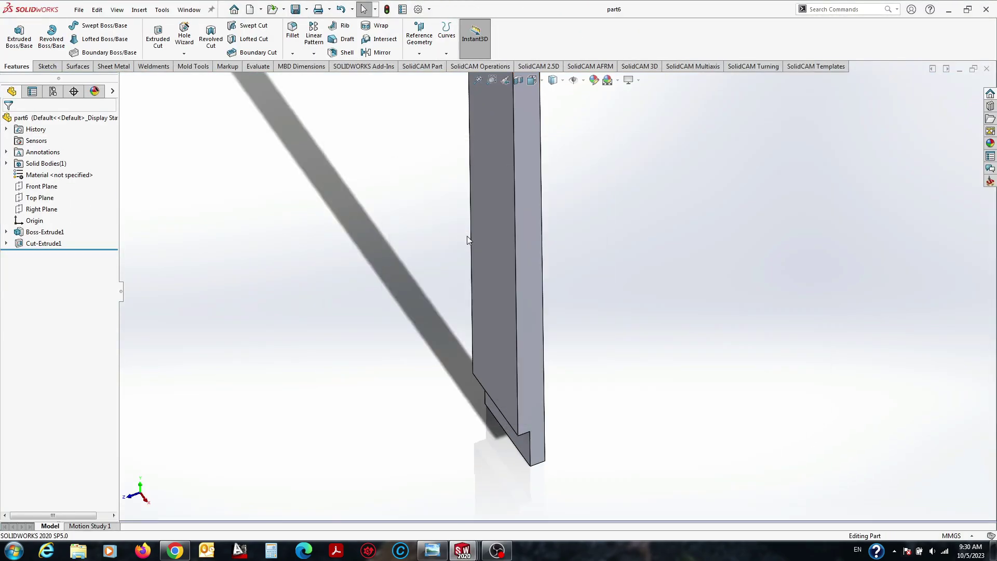
pyautogui.click(462, 550)
pyautogui.click(597, 498)
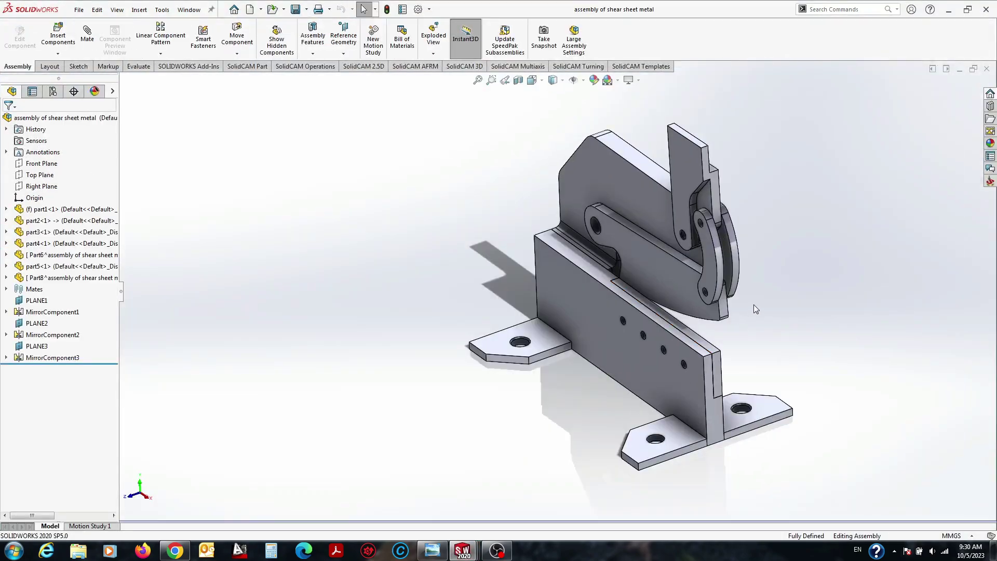
# Insert part6 into the shear assembly and place it in the view.
pyautogui.click(58, 37)
pyautogui.click(49, 280)
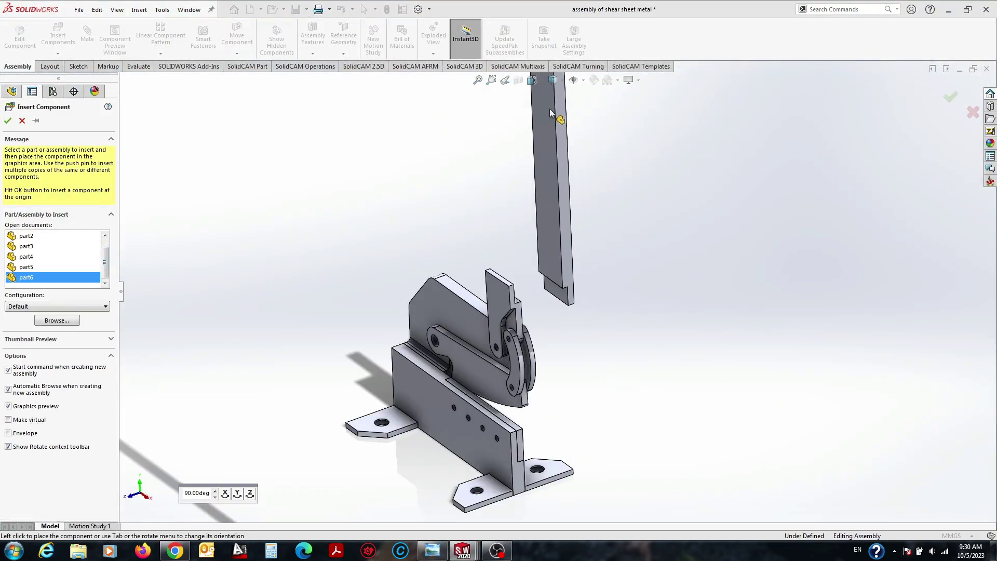
pyautogui.click(566, 234)
pyautogui.moveTo(468, 312); pyautogui.dragTo(366, 210, button='middle')
pyautogui.scroll(-5, 367, 211)
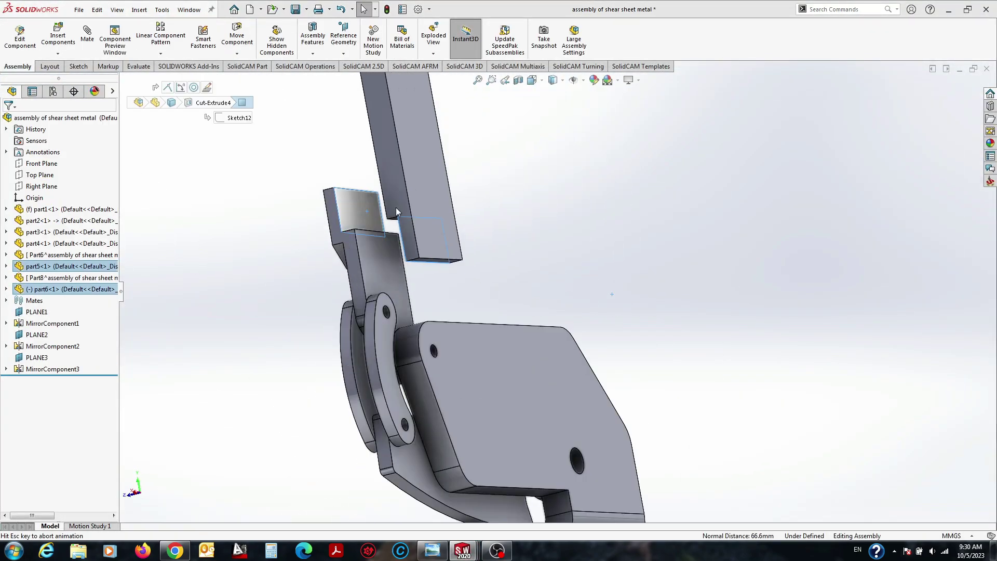
pyautogui.scroll(-3, 395, 207)
# Mate the bar's notch face and edge coincident to the lever's notch on part5.
pyautogui.click(333, 85)
pyautogui.scroll(-4, 426, 335)
pyautogui.scroll(4, 500, 376)
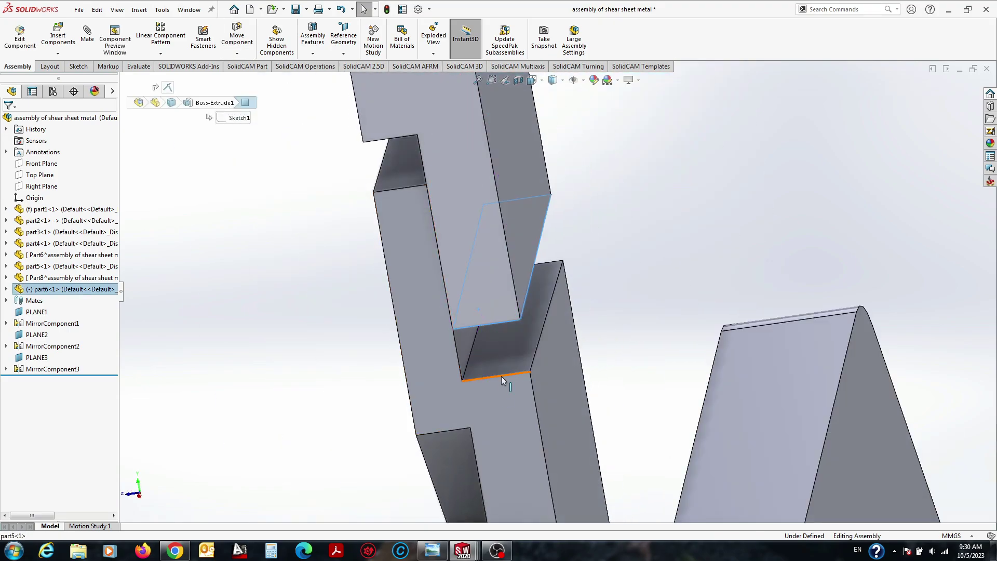
pyautogui.click(545, 337)
pyautogui.moveTo(546, 337); pyautogui.dragTo(541, 356)
pyautogui.scroll(-3, 496, 180)
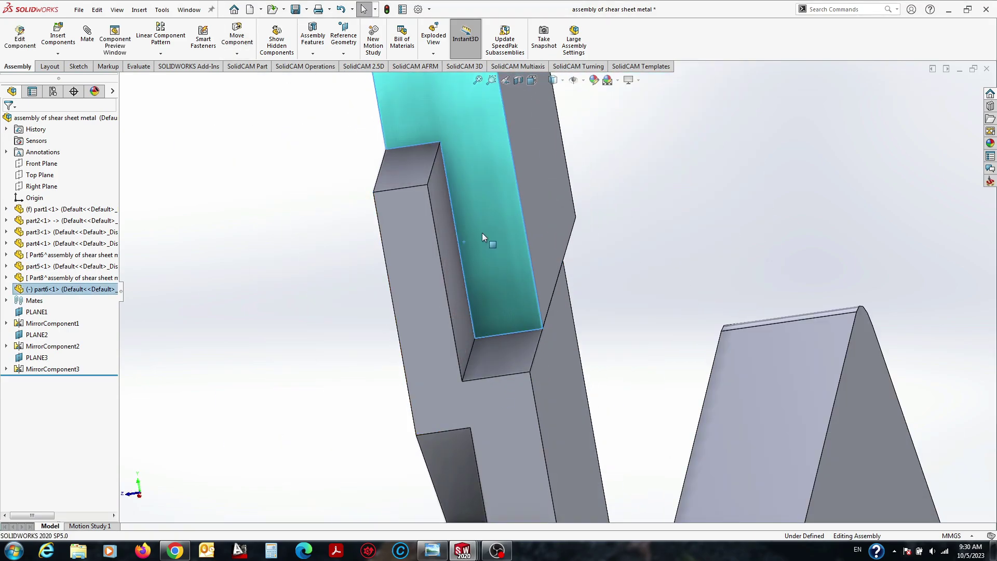
pyautogui.click(414, 148)
pyautogui.keyDown('ctrl'); pyautogui.click(412, 188); pyautogui.keyUp('ctrl')
pyautogui.click(452, 210)
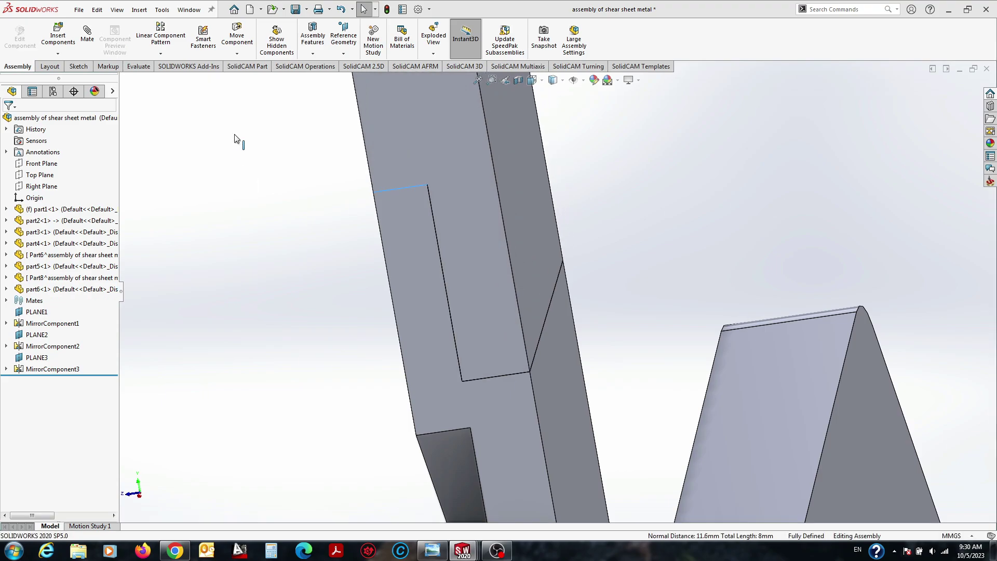
pyautogui.scroll(5, 550, 251)
pyautogui.moveTo(551, 252); pyautogui.dragTo(545, 210, button='middle')
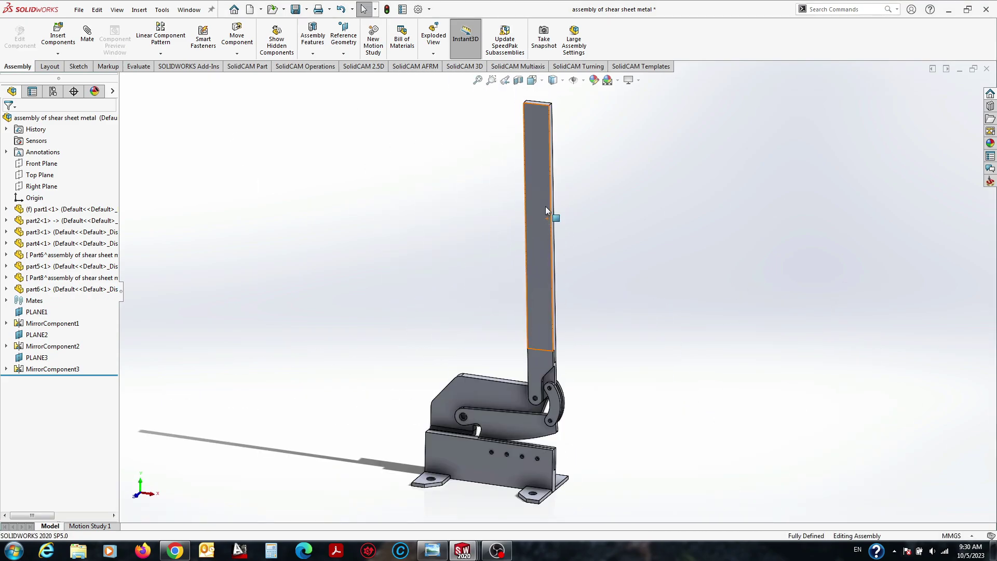
# Edit the handle bar in place to check its 300.00 length dimension, then exit.
pyautogui.click(546, 210)
pyautogui.click(574, 151)
pyautogui.doubleClick(540, 224)
pyautogui.click(460, 253)
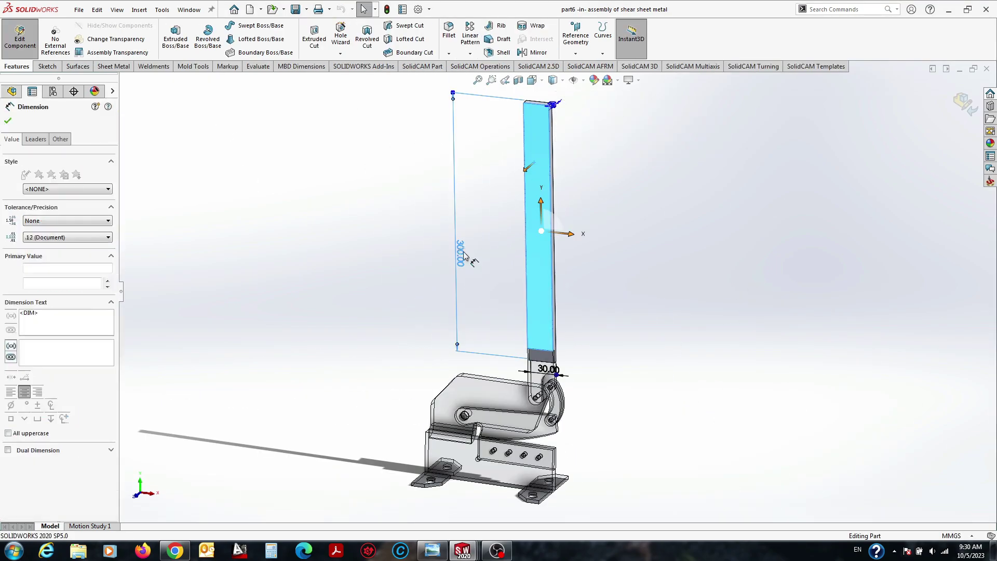
pyautogui.rightClick(463, 255)
pyautogui.click(493, 270)
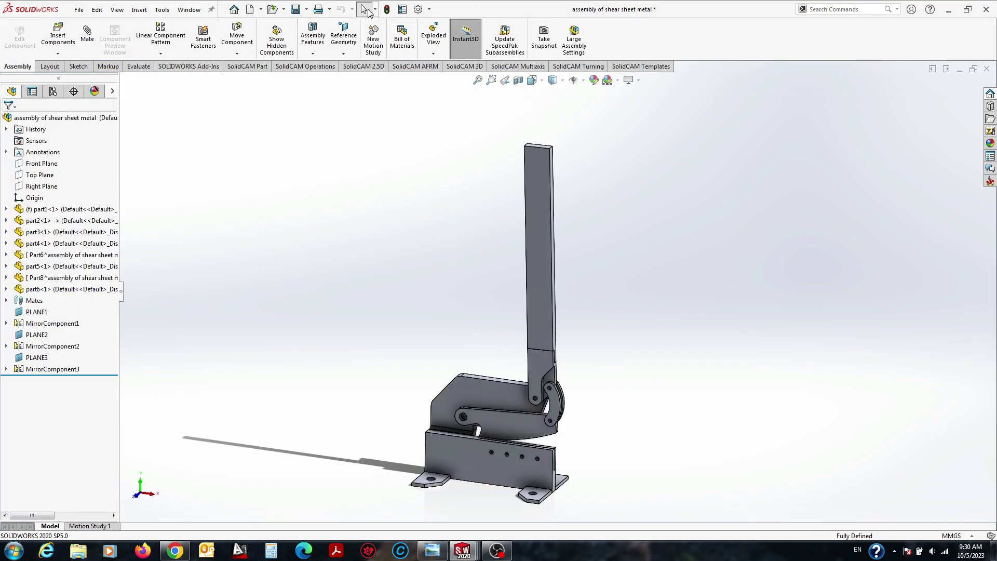
# Save the assembly and orbit around to inspect the mated handle bar.
pyautogui.click(294, 8)
pyautogui.moveTo(518, 248); pyautogui.dragTo(505, 291, button='middle')
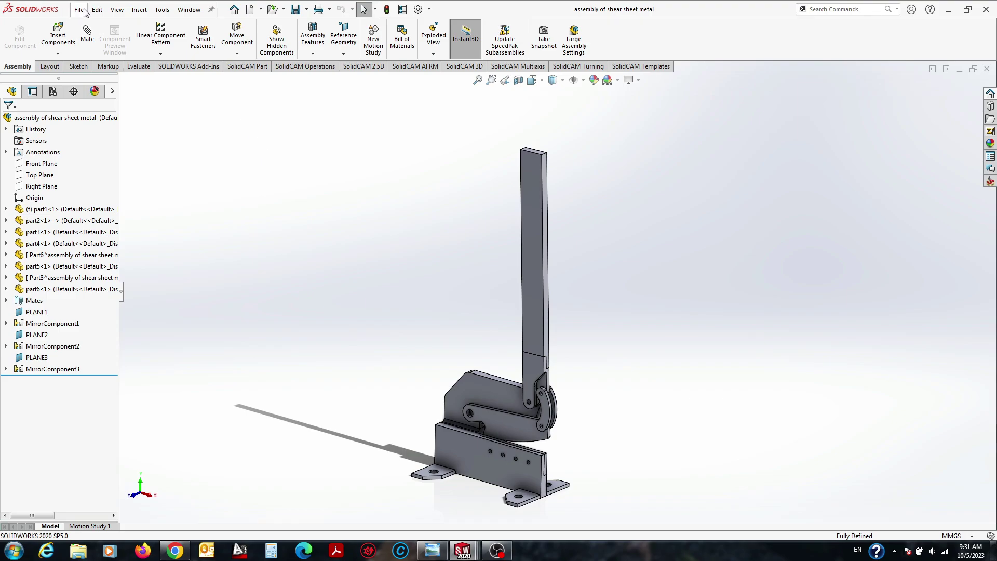
pyautogui.scroll(-5, 571, 176)
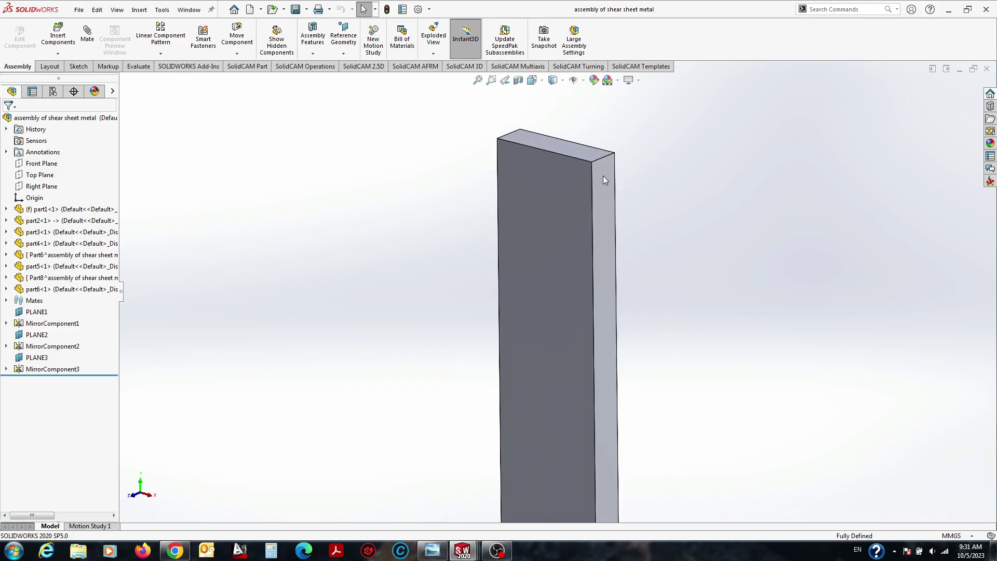
pyautogui.moveTo(603, 175); pyautogui.dragTo(572, 179, button='middle')
pyautogui.click(572, 179)
pyautogui.moveTo(692, 292); pyautogui.dragTo(647, 226, button='middle')
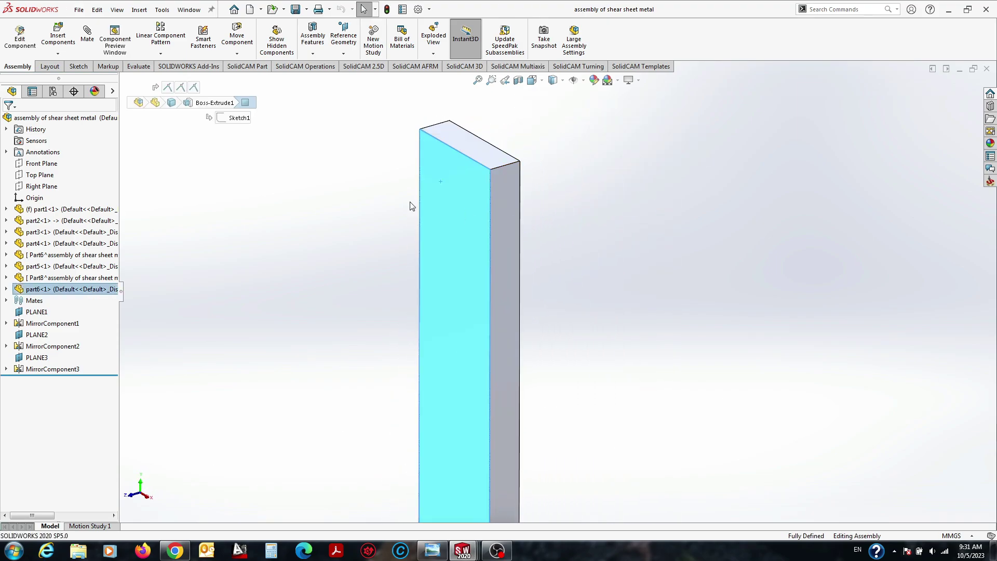
pyautogui.scroll(5, 541, 347)
pyautogui.moveTo(541, 347)
pyautogui.mouseDown(button='middle')
pyautogui.moveTo(582, 364)
pyautogui.moveTo(448, 381)
pyautogui.mouseUp(button='middle')
# Create a new blank part and begin a sketch on its Front Plane.
pyautogui.click(79, 10)
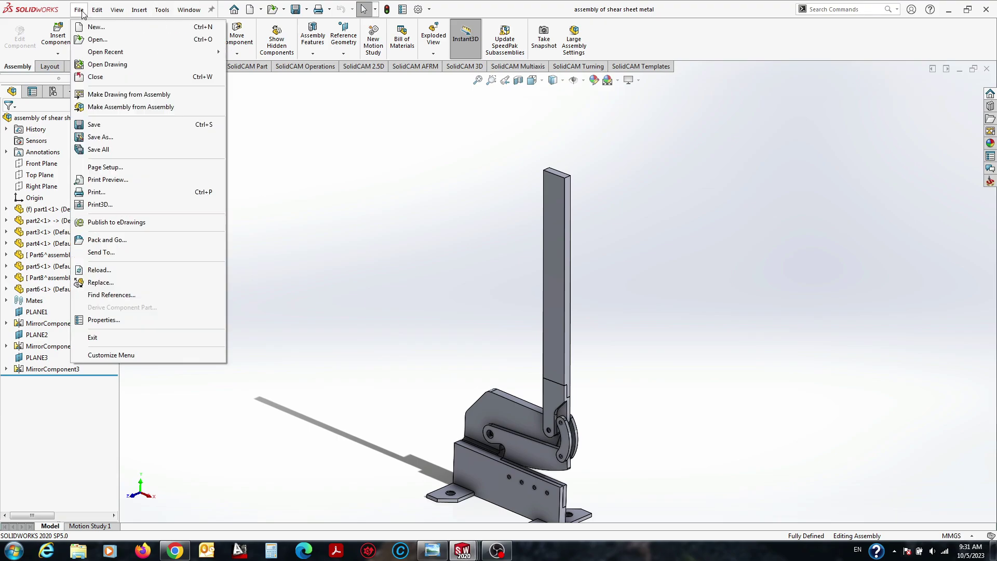
pyautogui.click(90, 26)
pyautogui.doubleClick(285, 245)
pyautogui.click(47, 66)
pyautogui.click(15, 36)
pyautogui.click(395, 198)
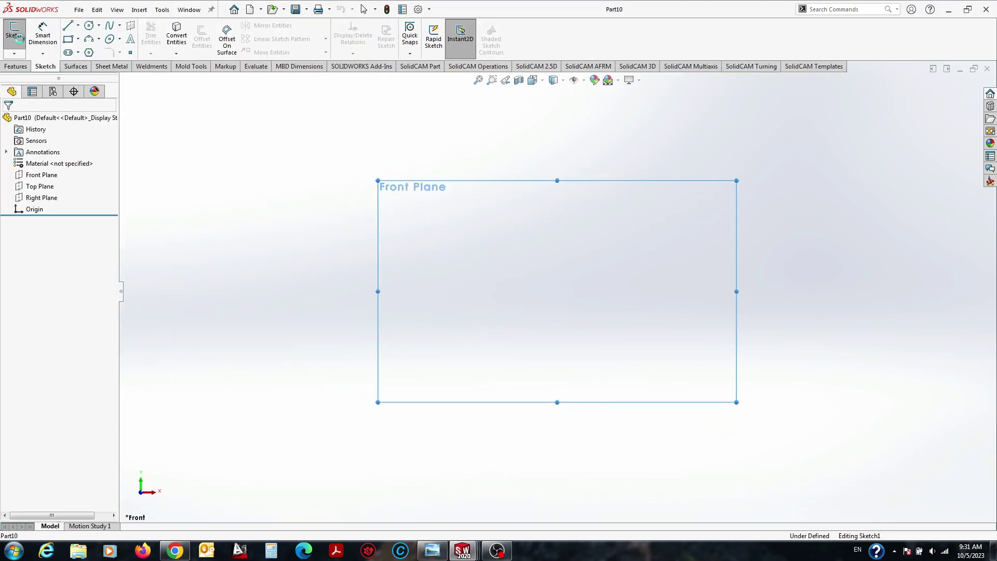
# Draw a centre rectangle on the origin, dimension its width 30 mm, and place its height dimension.
pyautogui.click(68, 38)
pyautogui.click(558, 290)
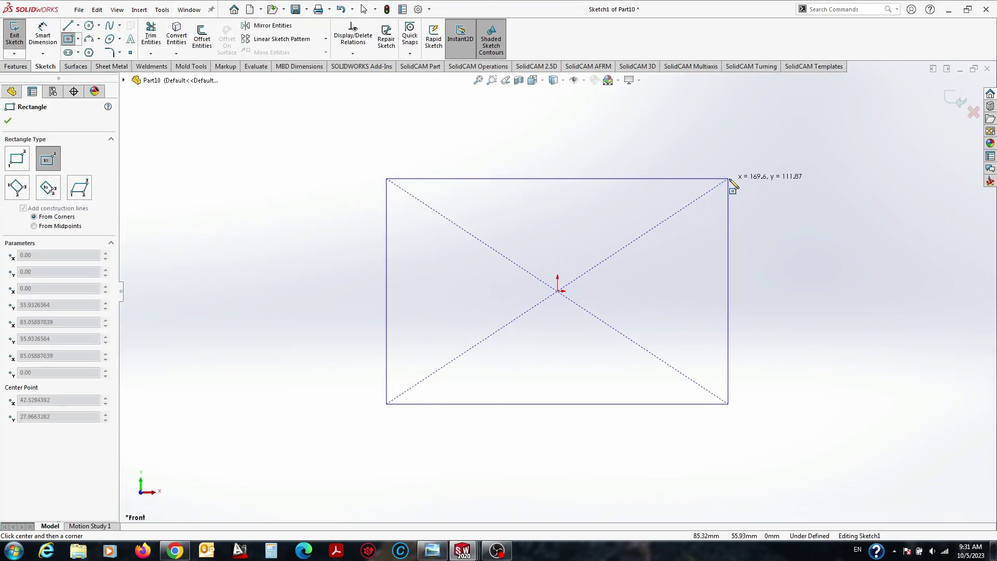
pyautogui.click(730, 187)
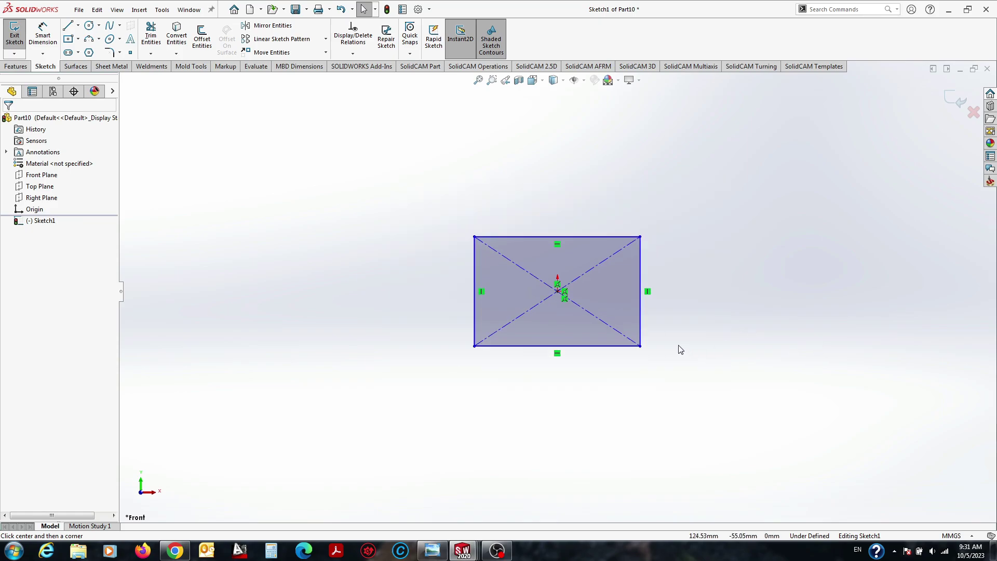
pyautogui.click(523, 348)
pyautogui.click(532, 398)
pyautogui.write('30')
pyautogui.press('Return')
pyautogui.click(473, 324)
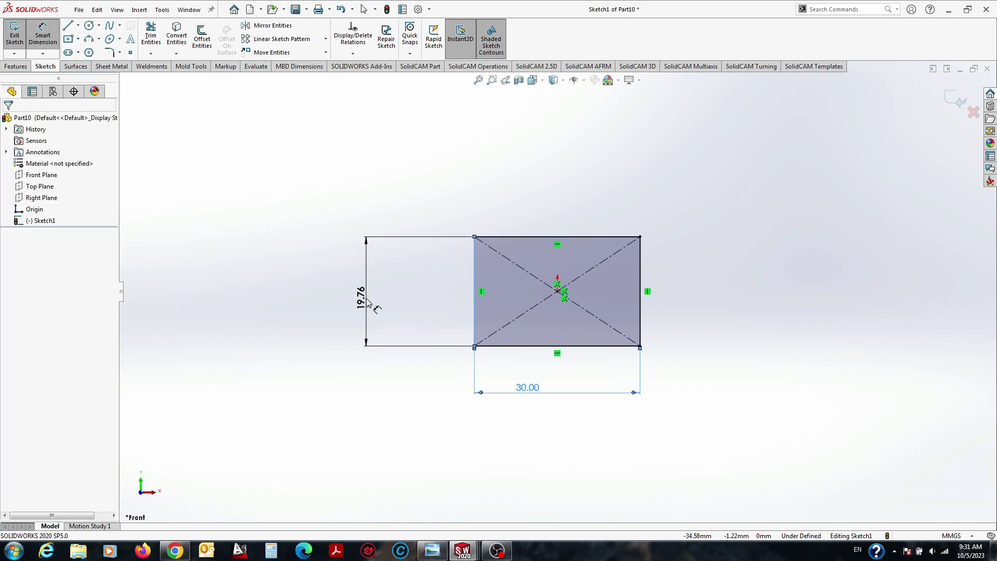
pyautogui.click(368, 299)
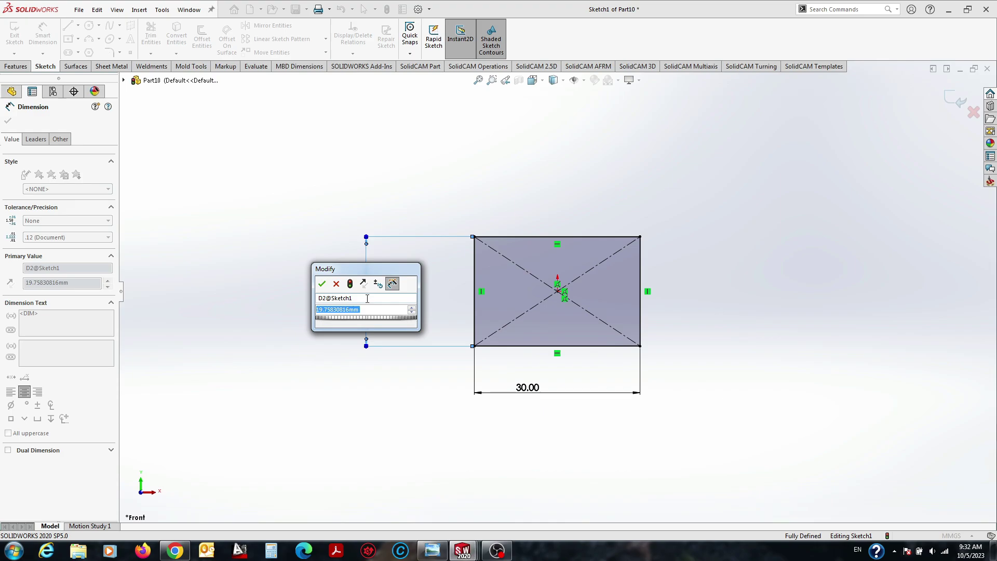
# Confirm the 9 mm rectangle height and offset its outline 2 mm outward.
pyautogui.press('Return')
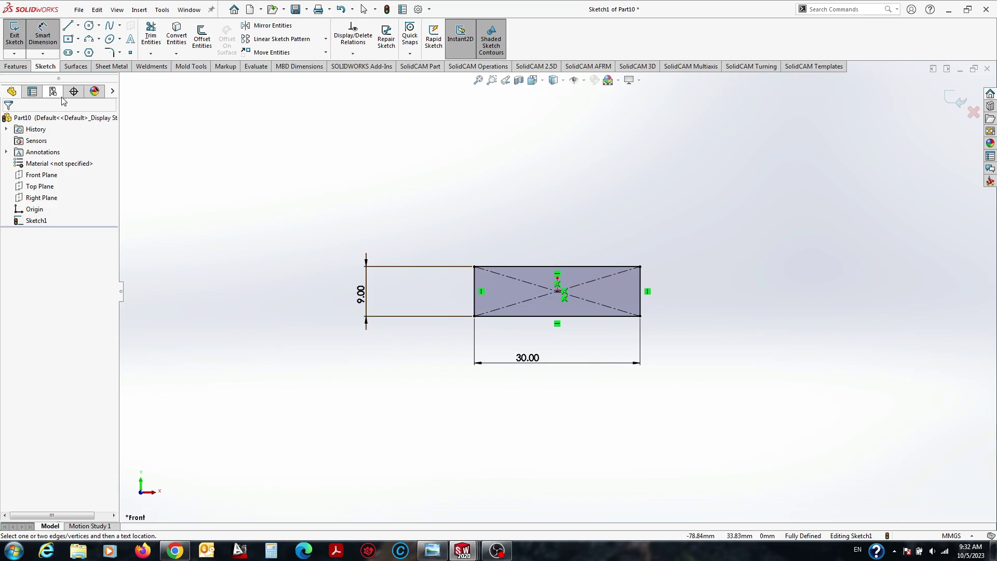
pyautogui.press('Escape')
pyautogui.click(517, 291)
pyautogui.click(430, 174)
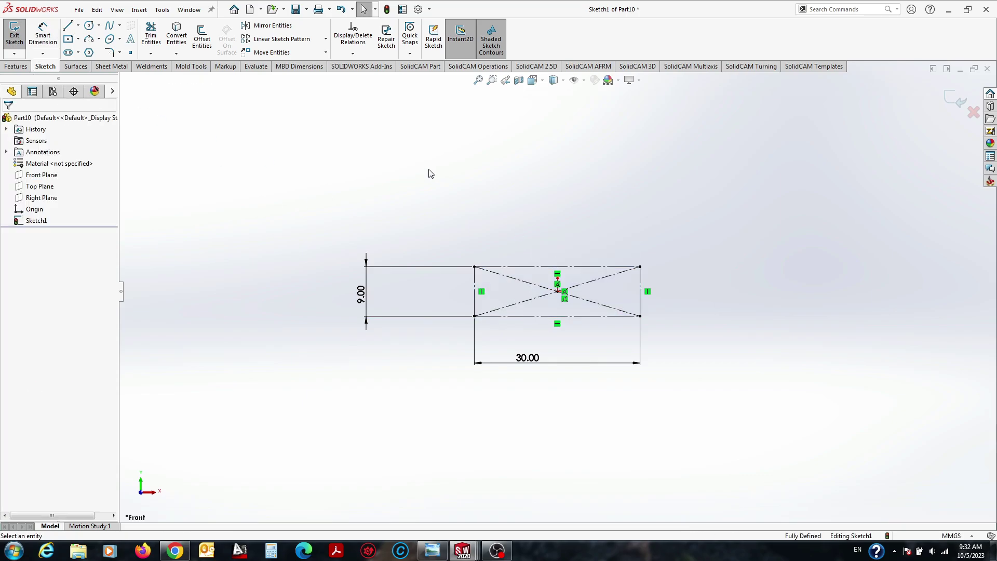
pyautogui.click(209, 43)
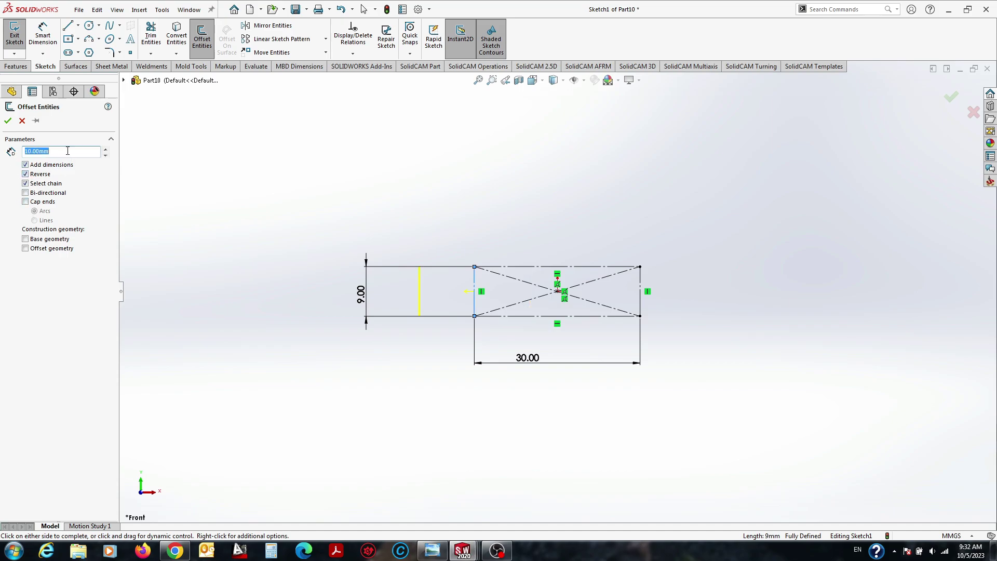
pyautogui.scroll(-1, 597, 278)
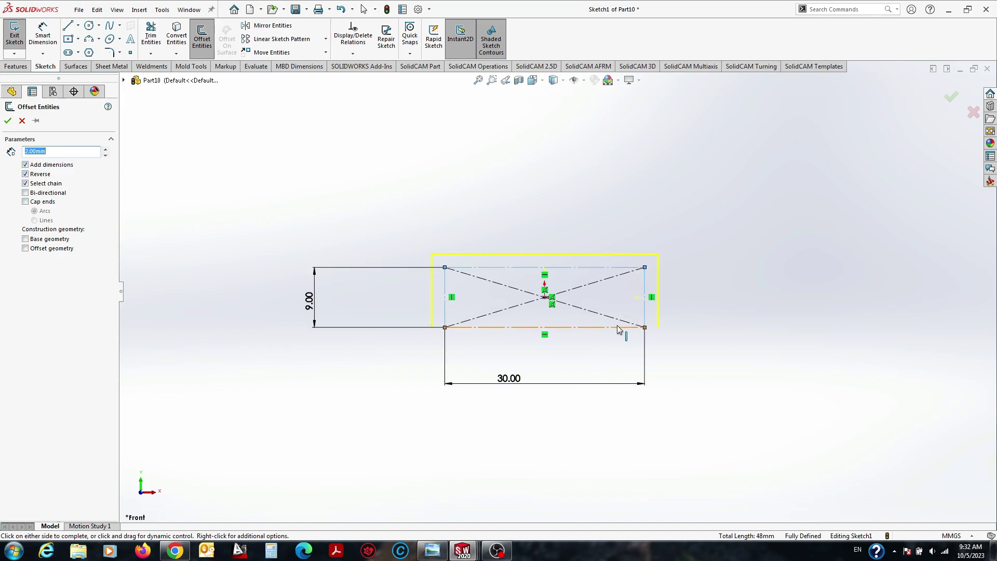
pyautogui.click(8, 121)
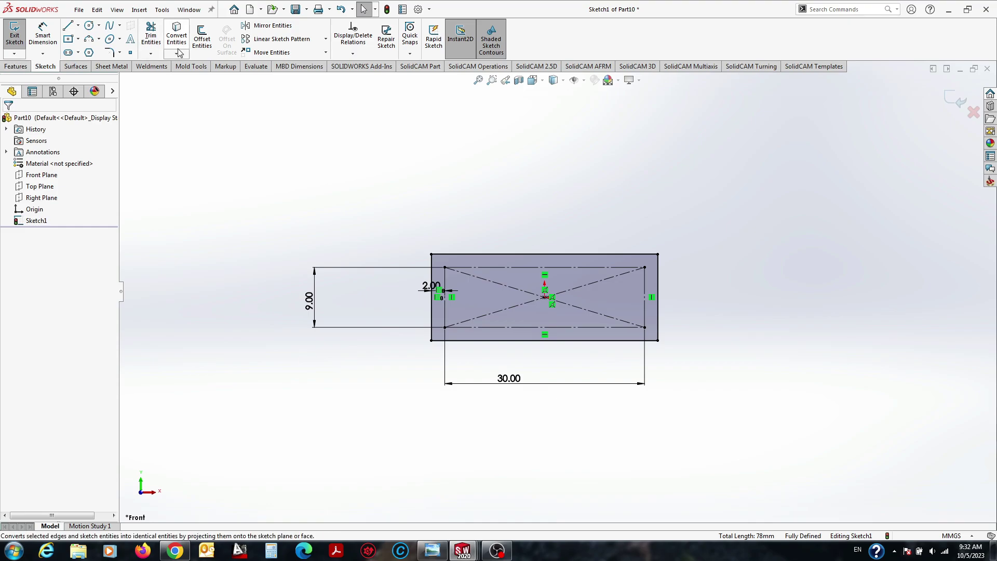
# Fillet the four offset-outline corners at 1 mm, then begin an Extruded Boss/Base.
pyautogui.click(109, 53)
pyautogui.click(442, 294)
pyautogui.click(658, 291)
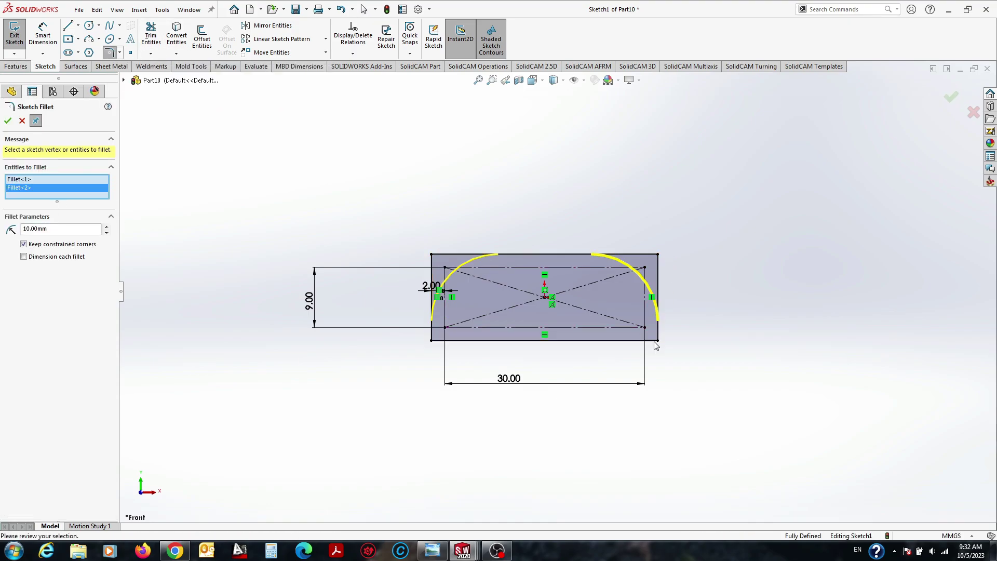
pyautogui.click(479, 341)
pyautogui.write('0.5')
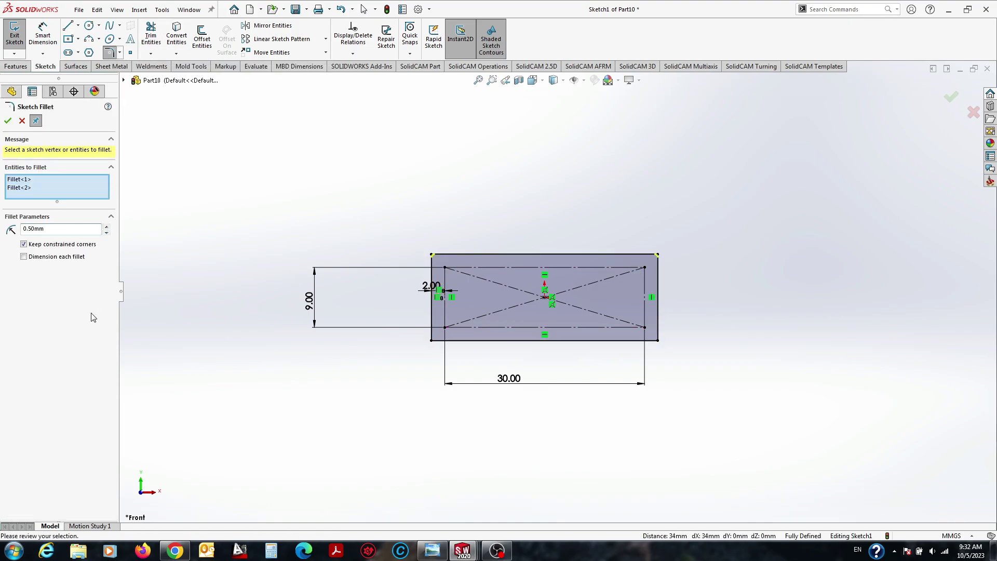
pyautogui.click(432, 341)
pyautogui.click(658, 340)
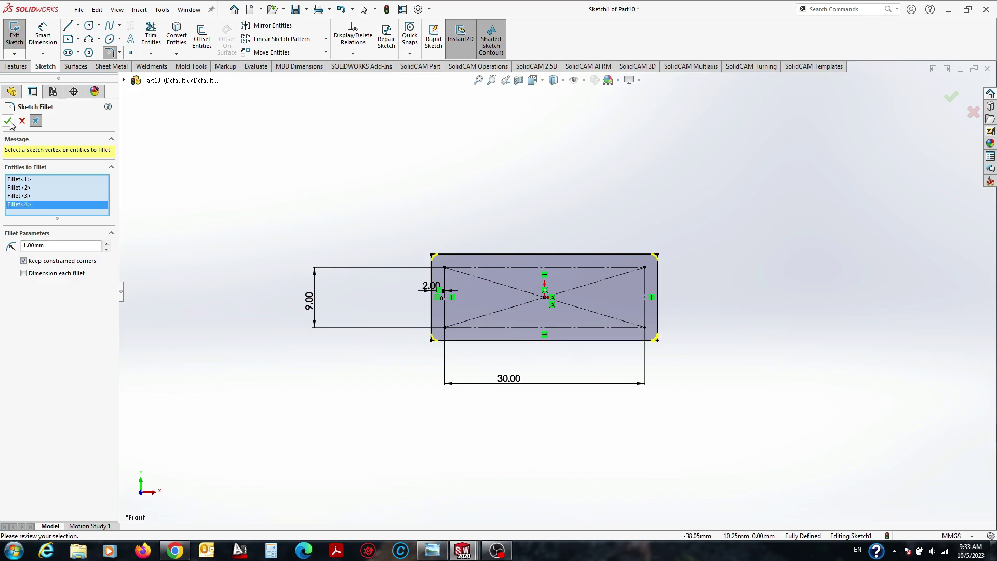
pyautogui.click(8, 121)
pyautogui.click(16, 66)
pyautogui.click(19, 37)
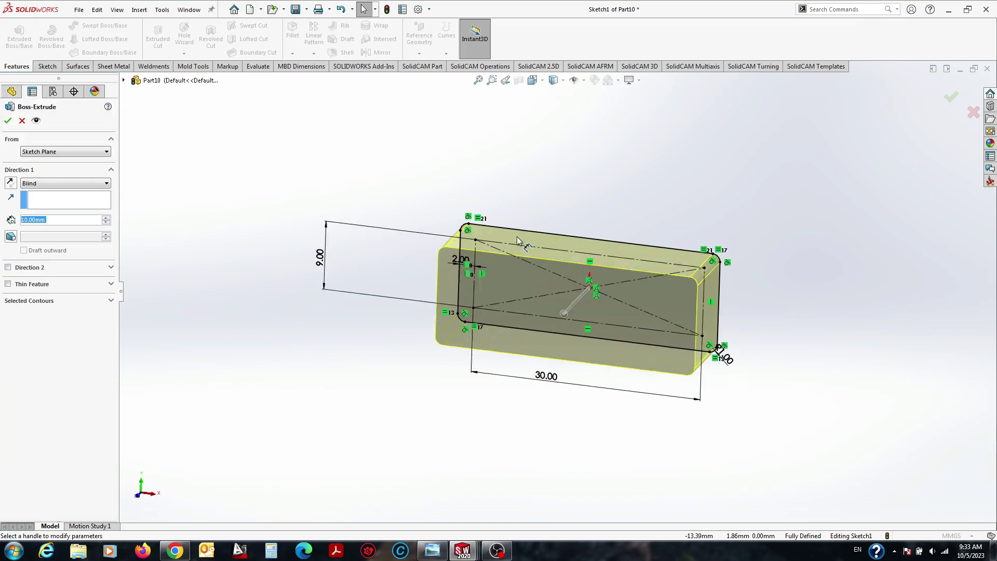
# Confirm the extruded block and sketch a centre rectangle at the origin on its front face.
pyautogui.press('Return')
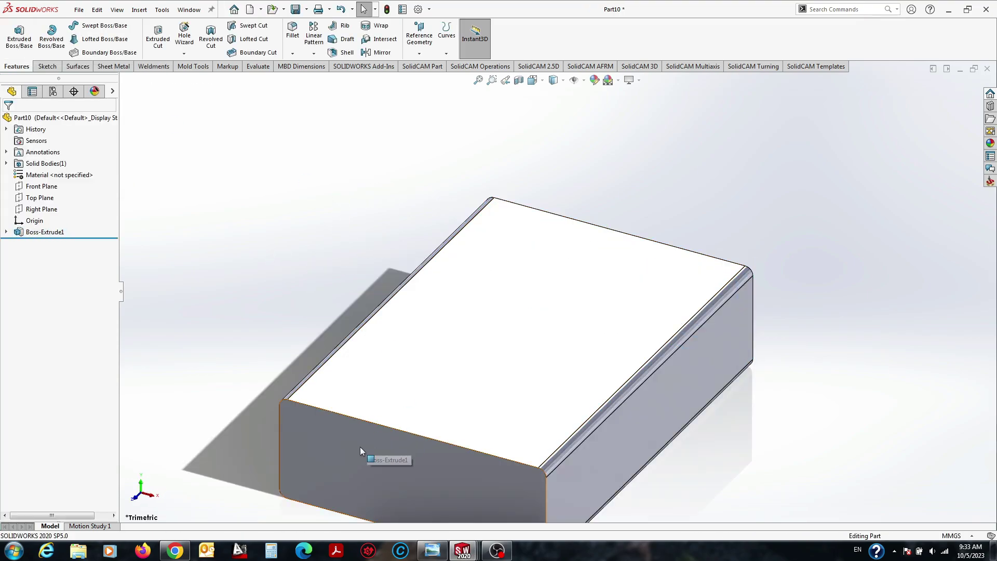
pyautogui.click(379, 453)
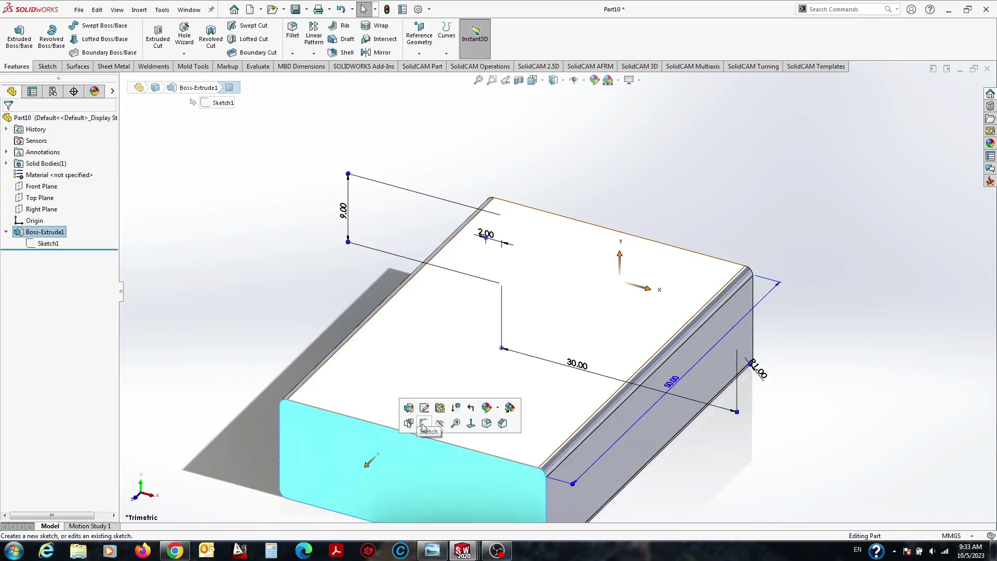
pyautogui.click(410, 405)
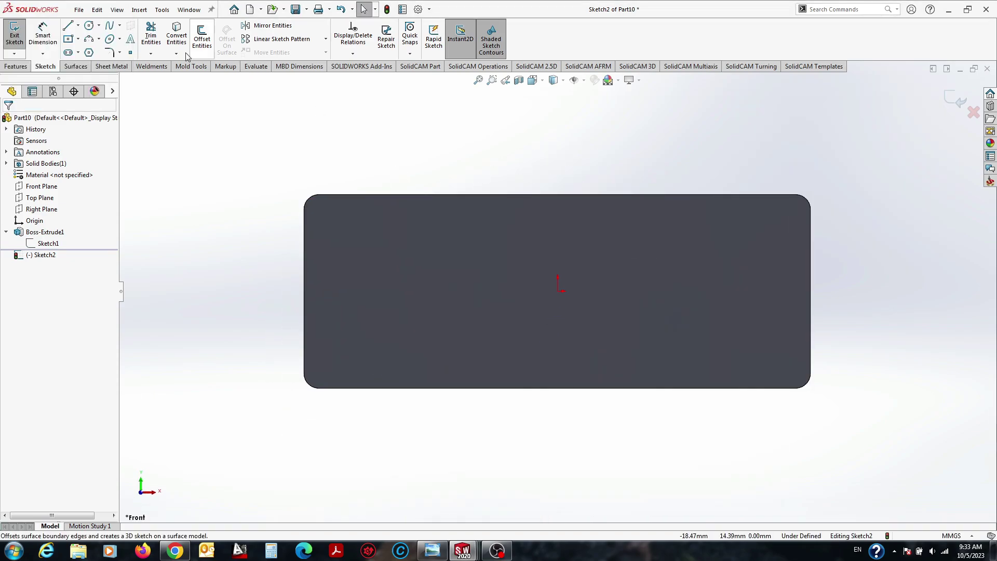
pyautogui.press('r')
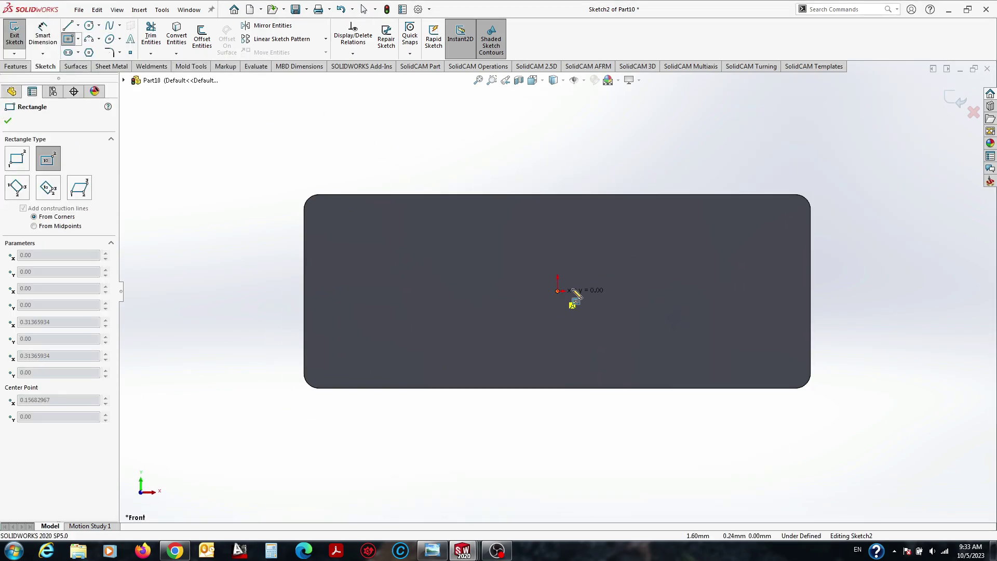
pyautogui.click(557, 290)
pyautogui.click(775, 213)
pyautogui.press('Escape')
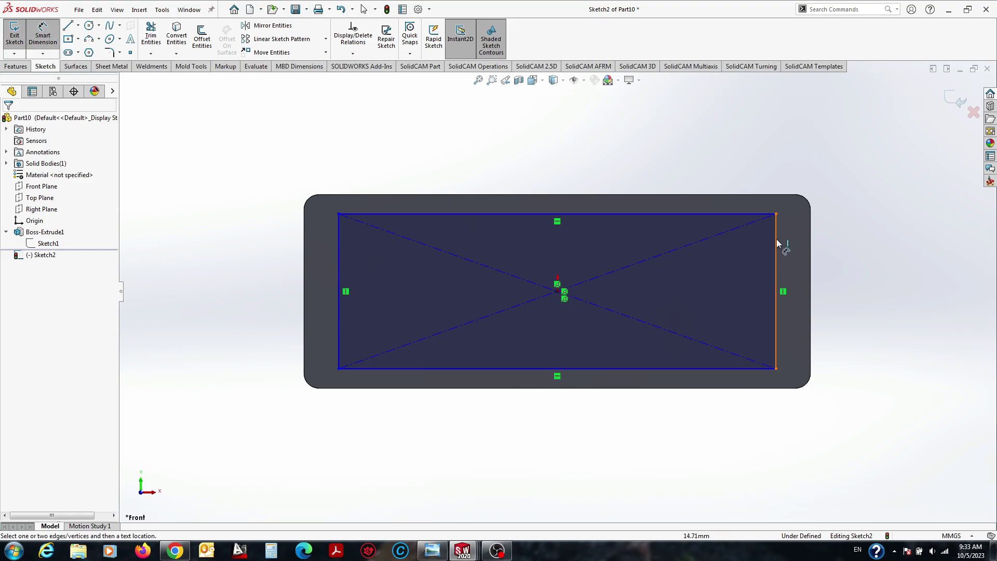
# Dimension the rectangle 9 mm high, 30 mm wide and 2.00 mm from the outer edge.
pyautogui.click(777, 241)
pyautogui.click(917, 254)
pyautogui.write('9')
pyautogui.press('Return')
pyautogui.click(733, 359)
pyautogui.click(718, 428)
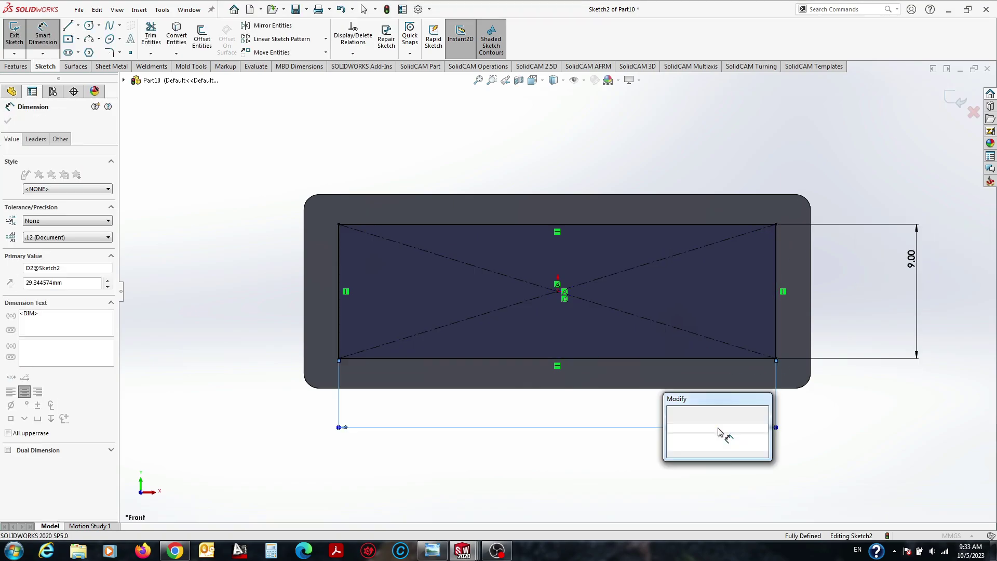
pyautogui.write('30')
pyautogui.press('Return')
pyautogui.press('Escape')
pyautogui.click(333, 249)
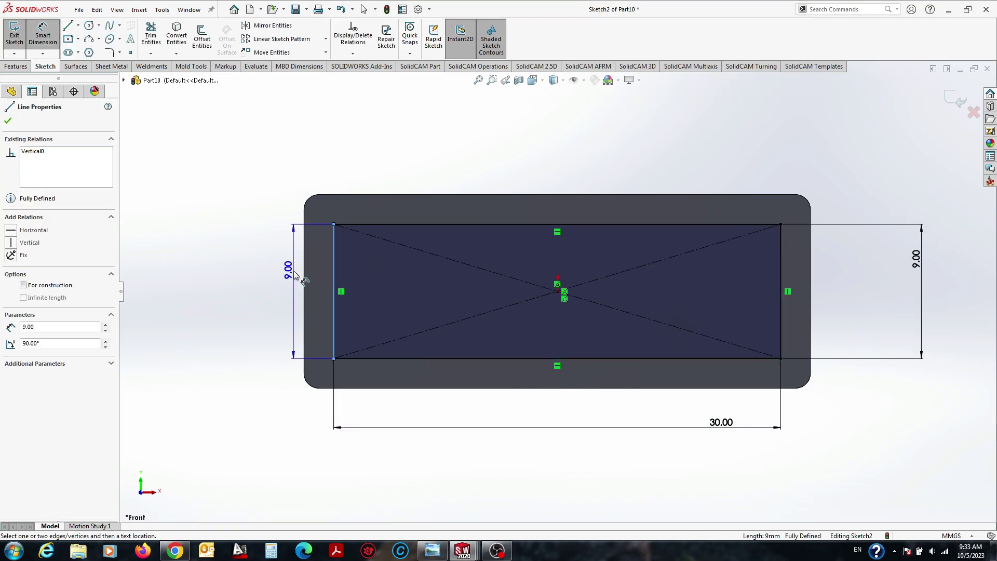
pyautogui.click(304, 233)
# Cut the rectangle through the block, Offset From Surface to the far end face.
pyautogui.click(15, 65)
pyautogui.click(157, 37)
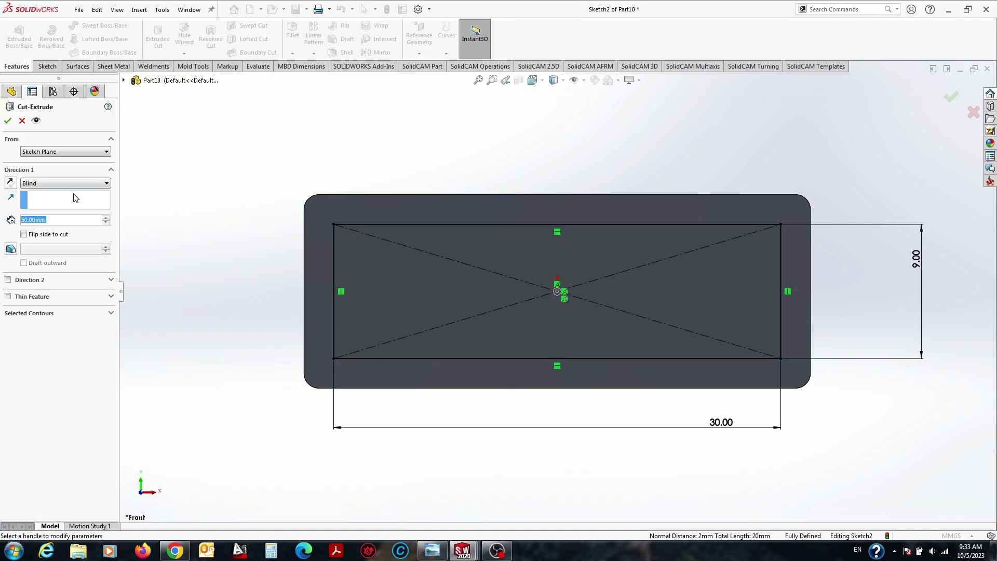
pyautogui.click(62, 183)
pyautogui.click(64, 233)
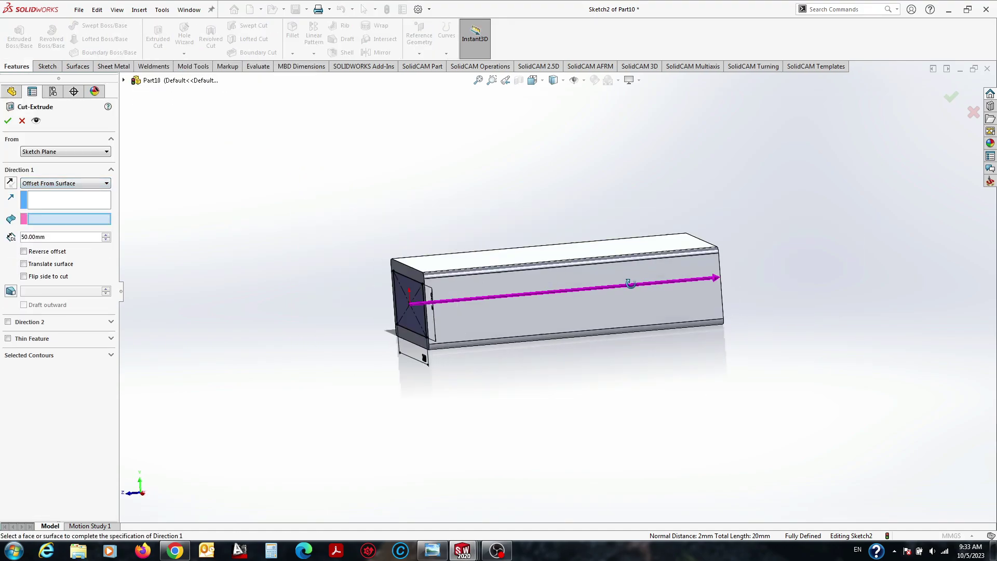
pyautogui.click(711, 272)
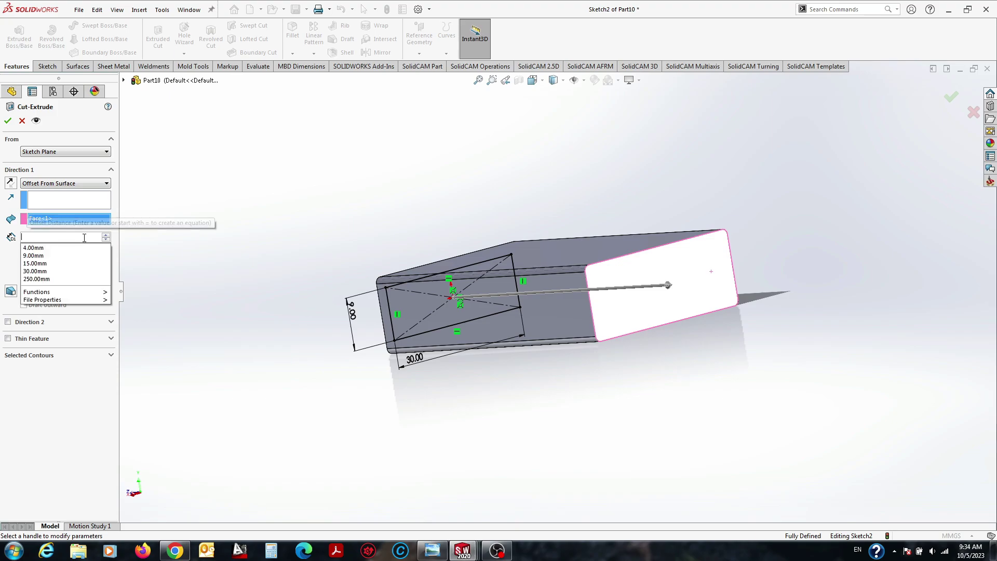
pyautogui.press('Return')
pyautogui.moveTo(283, 212)
pyautogui.mouseDown(button='middle')
pyautogui.moveTo(739, 307)
pyautogui.moveTo(610, 149)
pyautogui.mouseUp(button='middle')
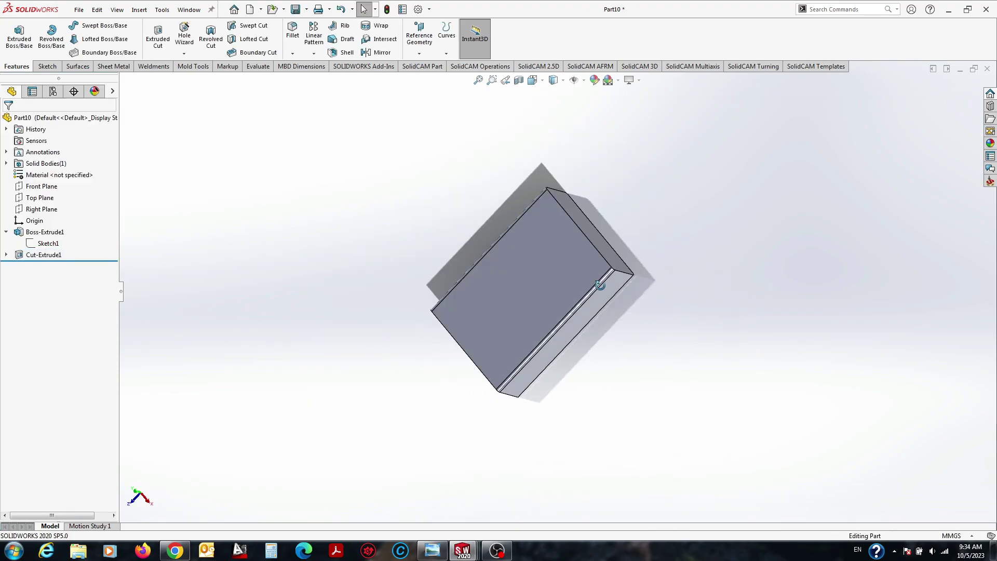
# Save the part as part7 and round an edge with a 1 mm fillet.
pyautogui.click(295, 9)
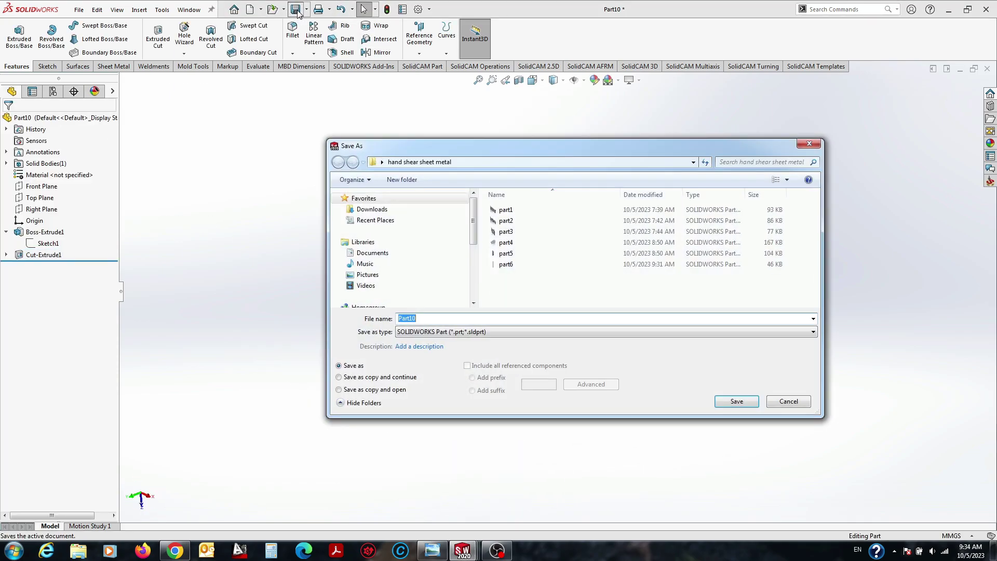
pyautogui.write('part7')
pyautogui.press('Return')
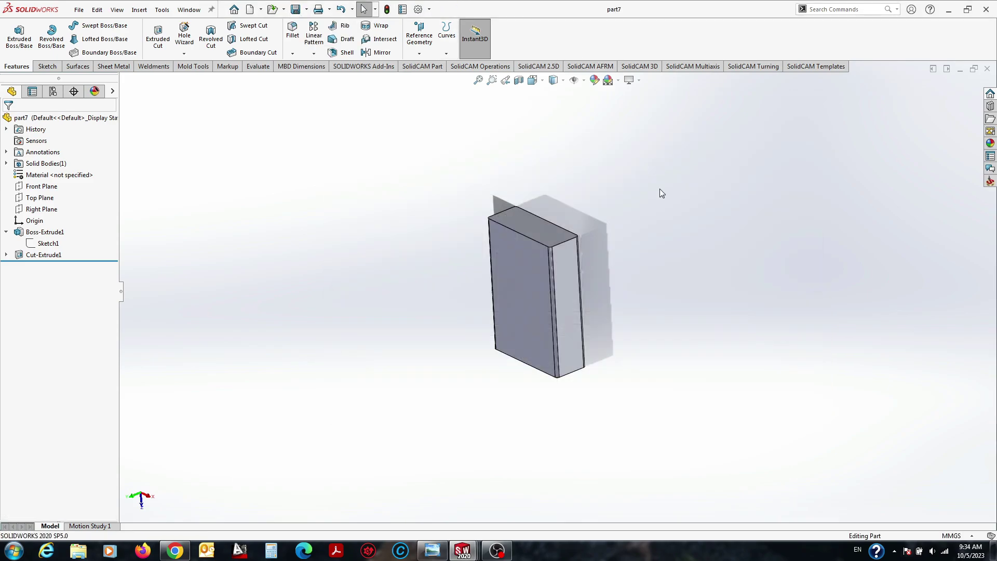
pyautogui.click(293, 30)
pyautogui.scroll(-2, 576, 267)
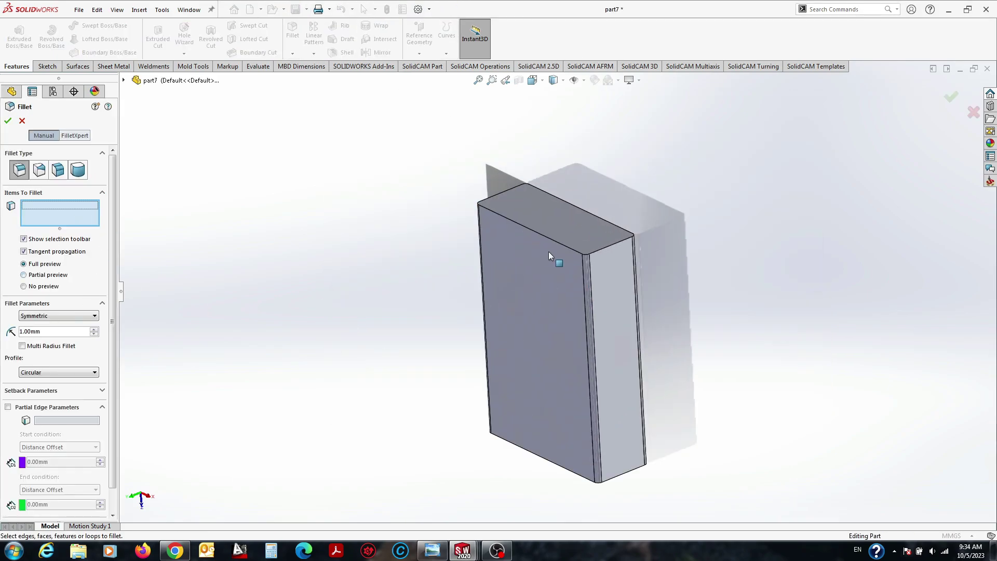
pyautogui.click(605, 267)
pyautogui.press('Return')
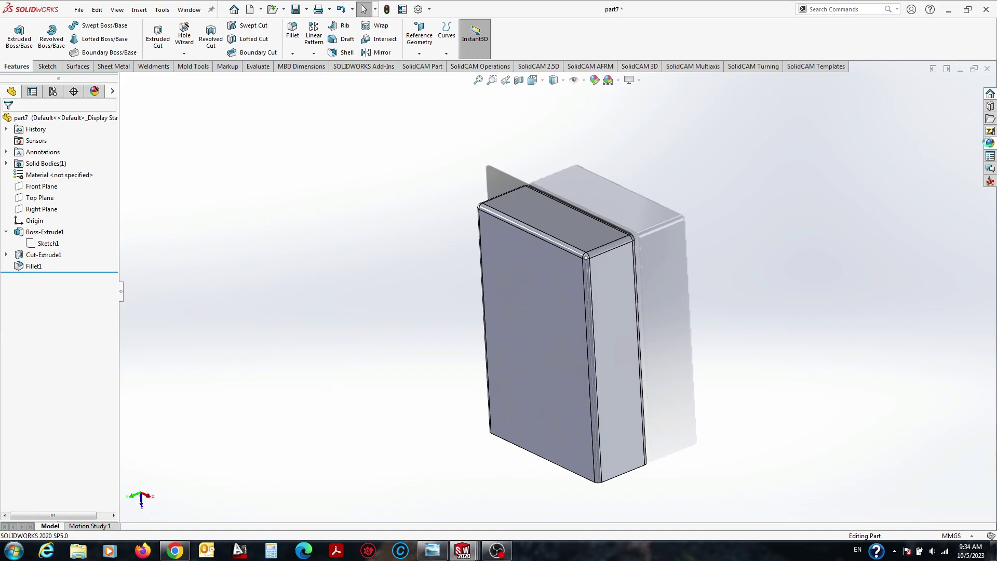
# Give part7 a dark rubber appearance shown shaded with edges, and return to the shear assembly.
pyautogui.click(990, 143)
pyautogui.click(874, 145)
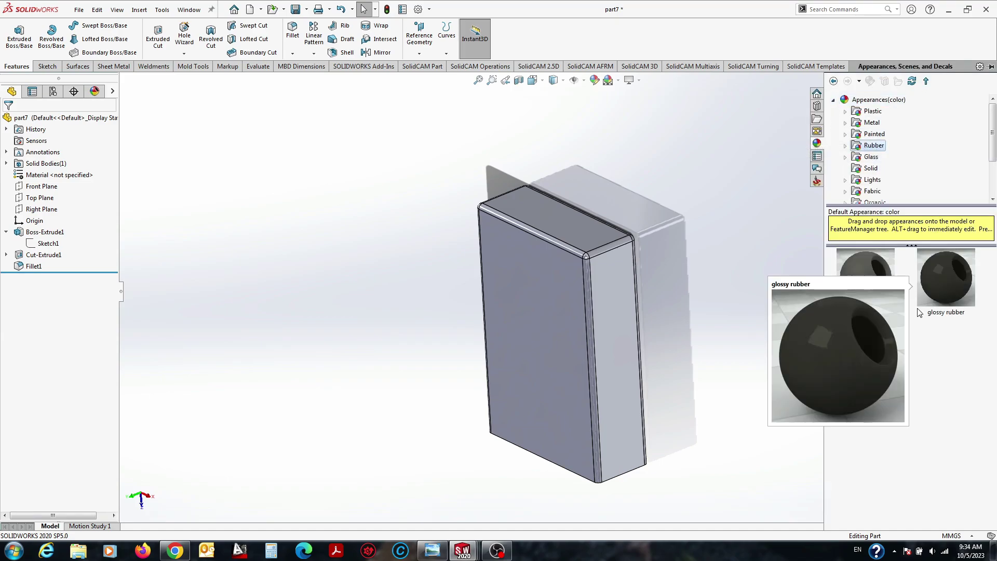
pyautogui.moveTo(865, 277); pyautogui.dragTo(590, 321)
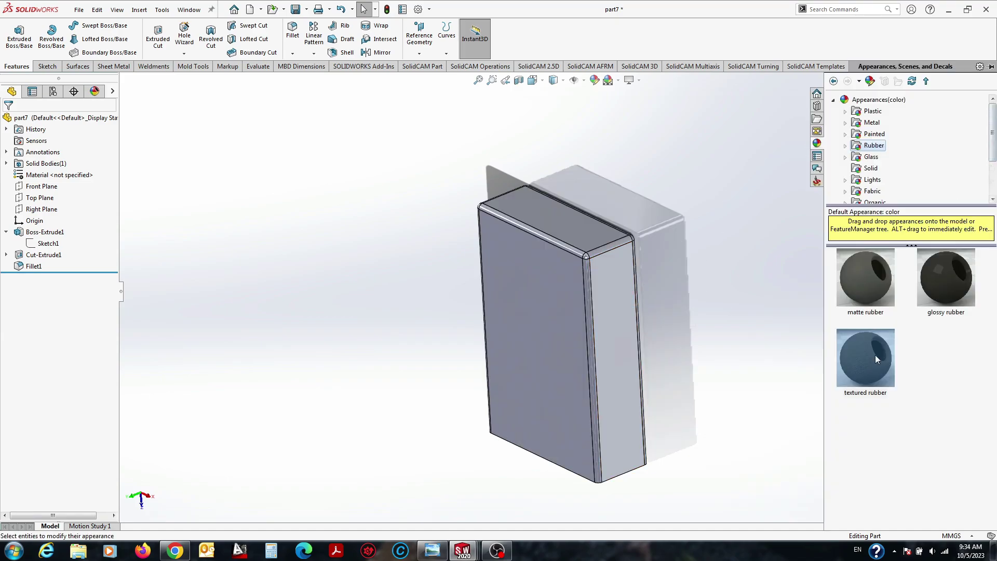
pyautogui.moveTo(874, 355); pyautogui.dragTo(561, 322)
pyautogui.click(554, 93)
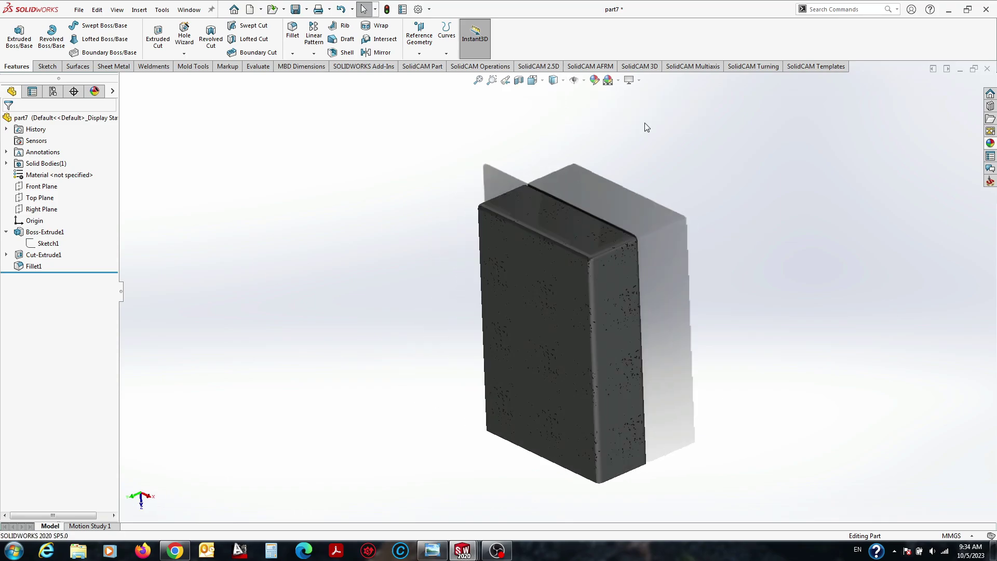
pyautogui.click(553, 80)
pyautogui.click(554, 94)
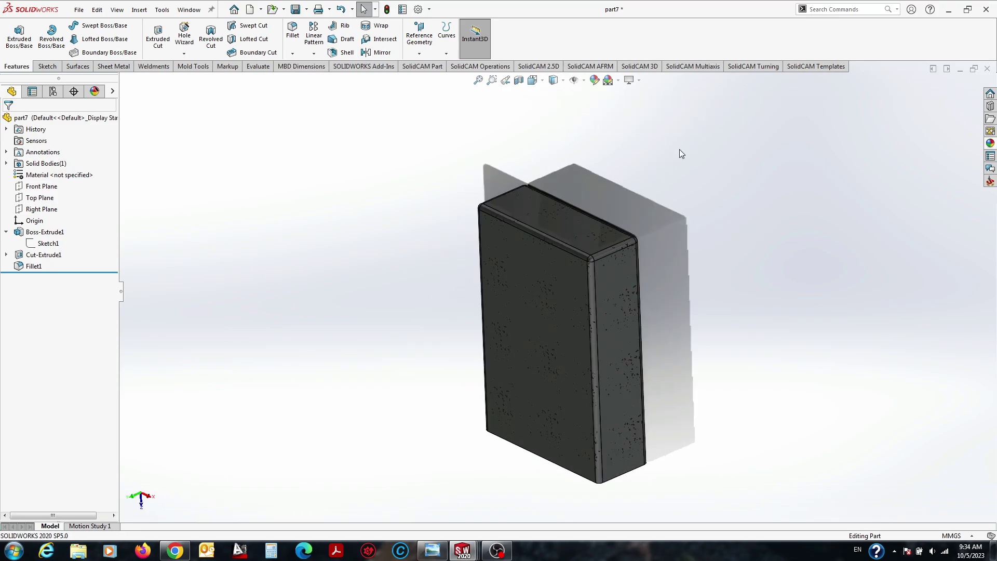
pyautogui.moveTo(679, 148); pyautogui.dragTo(681, 169, button='middle')
pyautogui.scroll(3, 718, 259)
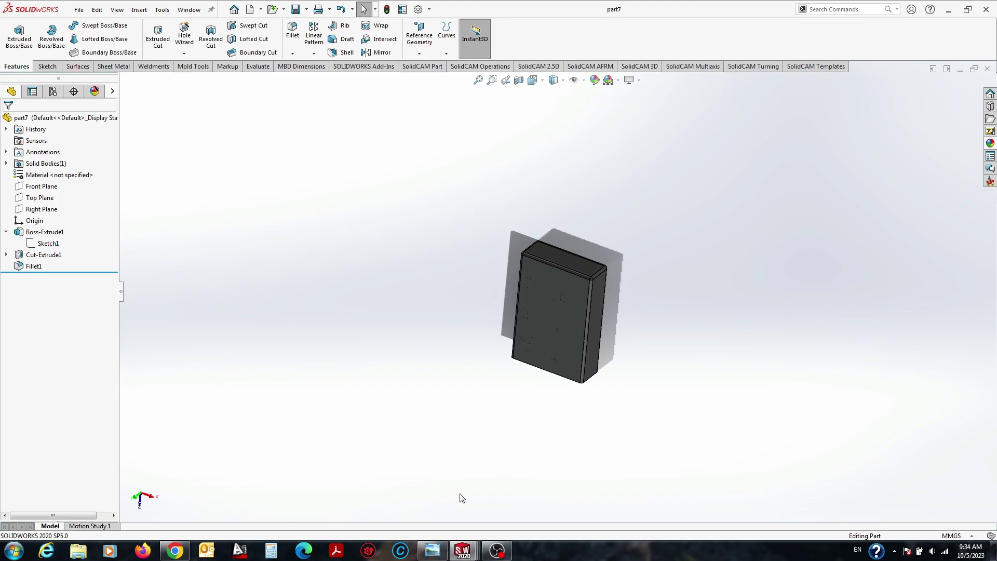
pyautogui.click(520, 494)
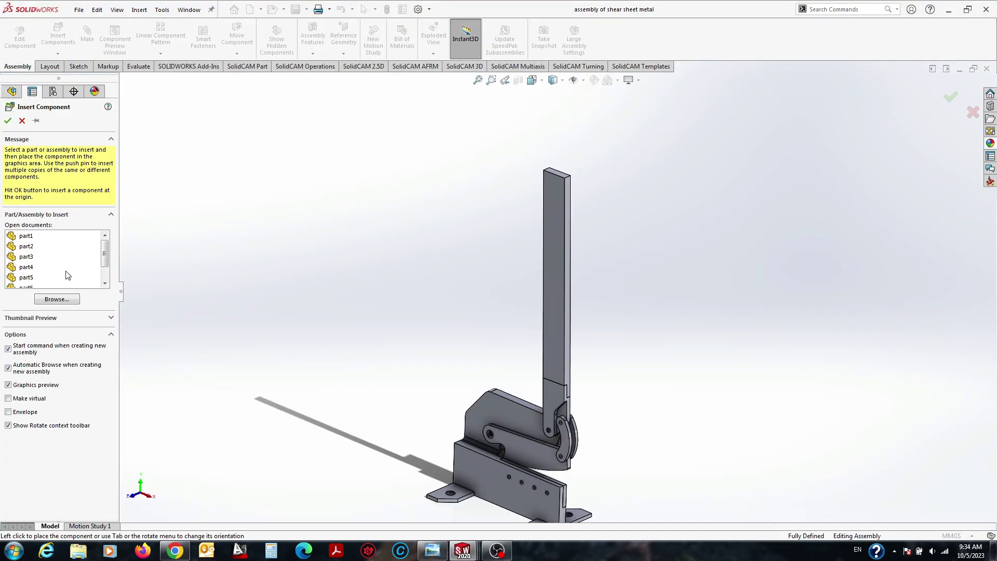
# Insert part7 as the grip on top of the lever.
pyautogui.click(54, 278)
pyautogui.click(556, 156)
pyautogui.scroll(5, 559, 191)
pyautogui.moveTo(559, 191)
pyautogui.mouseDown(button='middle')
pyautogui.moveTo(615, 210)
pyautogui.moveTo(646, 204)
pyautogui.moveTo(672, 313)
pyautogui.moveTo(603, 245)
pyautogui.mouseUp(button='middle')
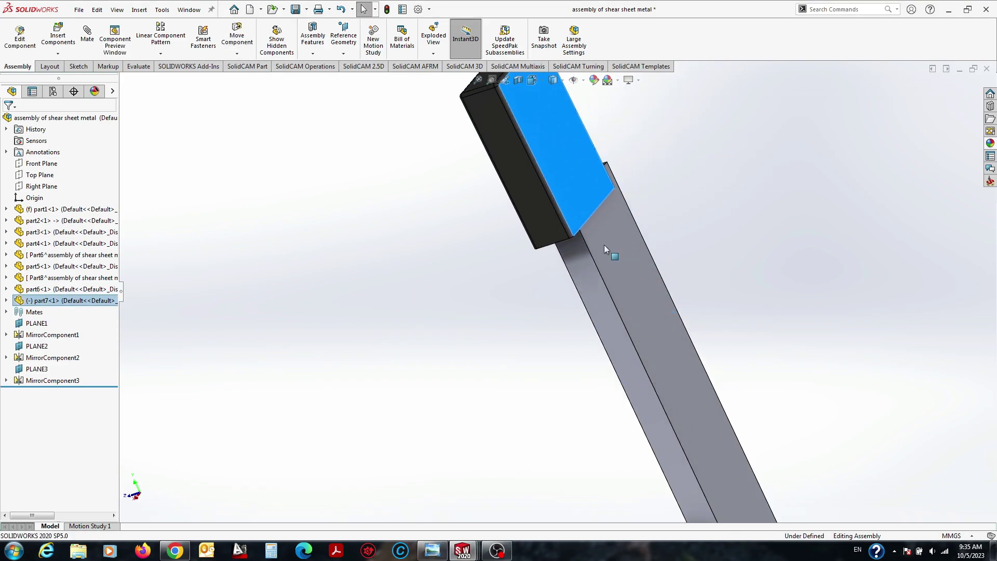
pyautogui.scroll(-5, 634, 292)
pyautogui.scroll(5, 634, 292)
pyautogui.moveTo(633, 291)
pyautogui.mouseDown(button='middle')
pyautogui.moveTo(746, 325)
pyautogui.moveTo(775, 319)
pyautogui.mouseUp(button='middle')
pyautogui.scroll(3, 775, 319)
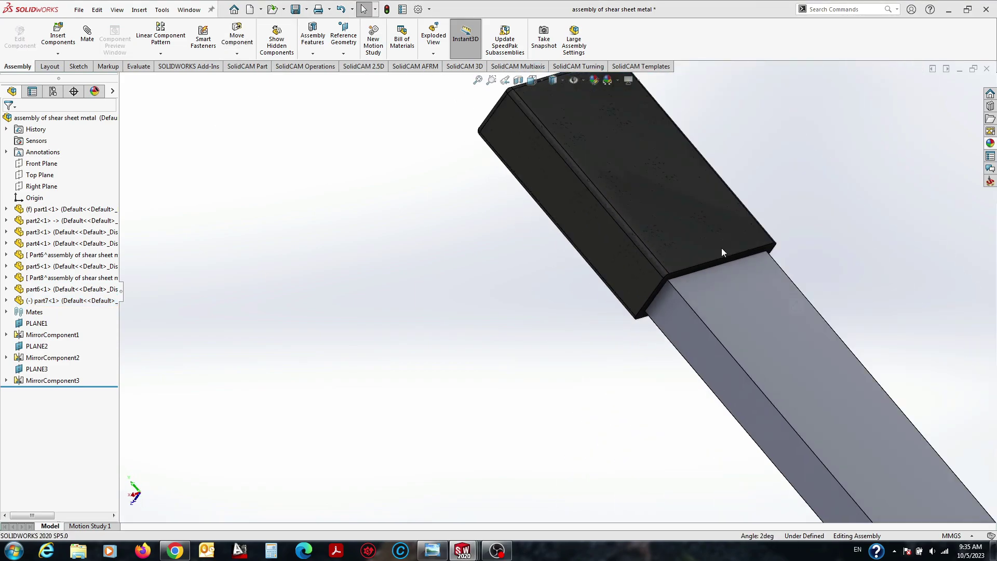
pyautogui.moveTo(721, 247)
pyautogui.mouseDown(button='middle')
pyautogui.moveTo(426, 110)
pyautogui.moveTo(724, 333)
pyautogui.moveTo(710, 292)
pyautogui.moveTo(832, 467)
pyautogui.moveTo(505, 407)
pyautogui.moveTo(618, 290)
pyautogui.moveTo(547, 311)
pyautogui.moveTo(571, 241)
pyautogui.mouseUp(button='middle')
# Edit the grip part to change its 50 mm extrusion length to 70 mm.
pyautogui.click(426, 110)
pyautogui.keyDown('ctrl'); pyautogui.click(504, 407); pyautogui.keyUp('ctrl')
pyautogui.scroll(5, 618, 290)
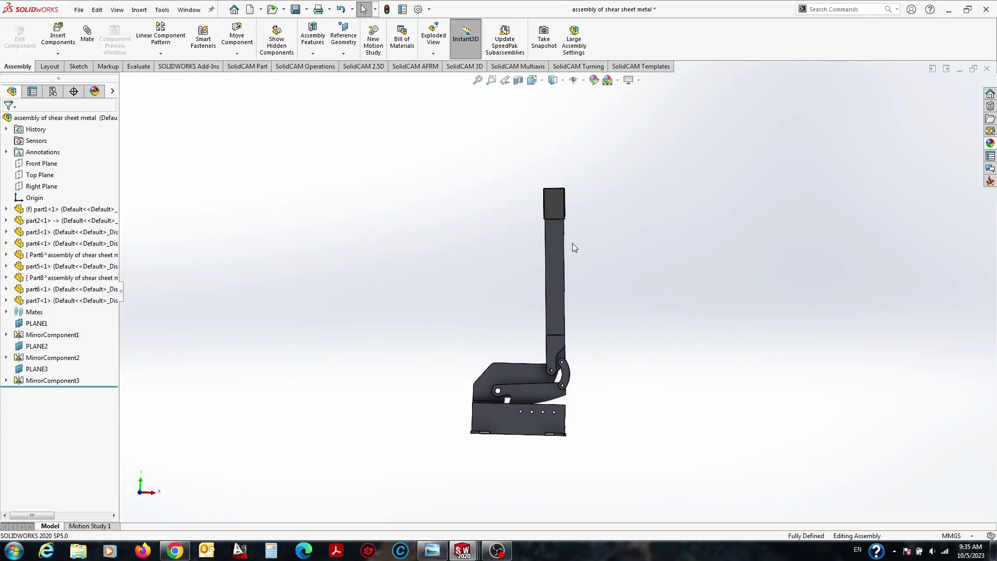
pyautogui.scroll(-3, 572, 243)
pyautogui.click(534, 176)
pyautogui.click(606, 132)
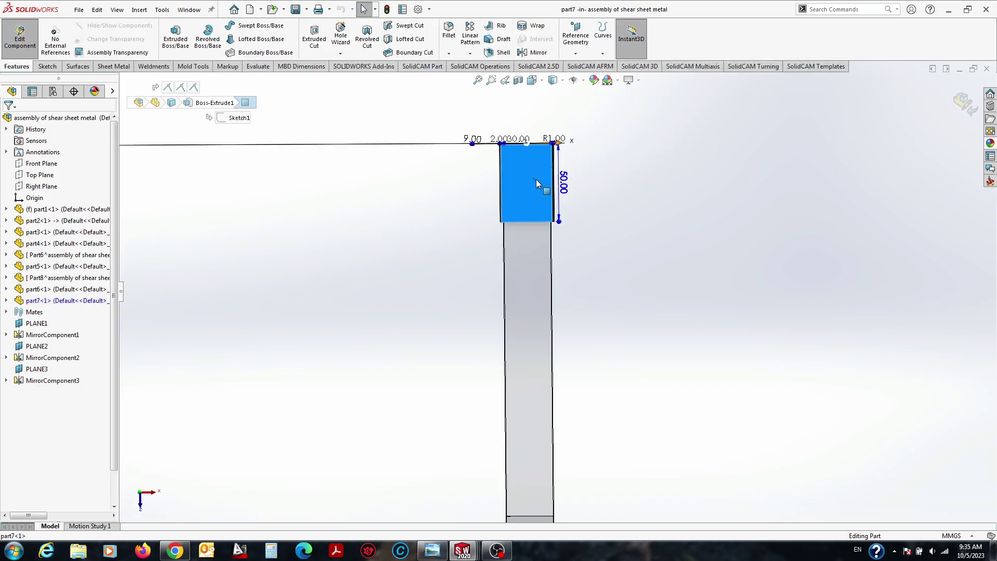
pyautogui.click(564, 184)
pyautogui.click(965, 102)
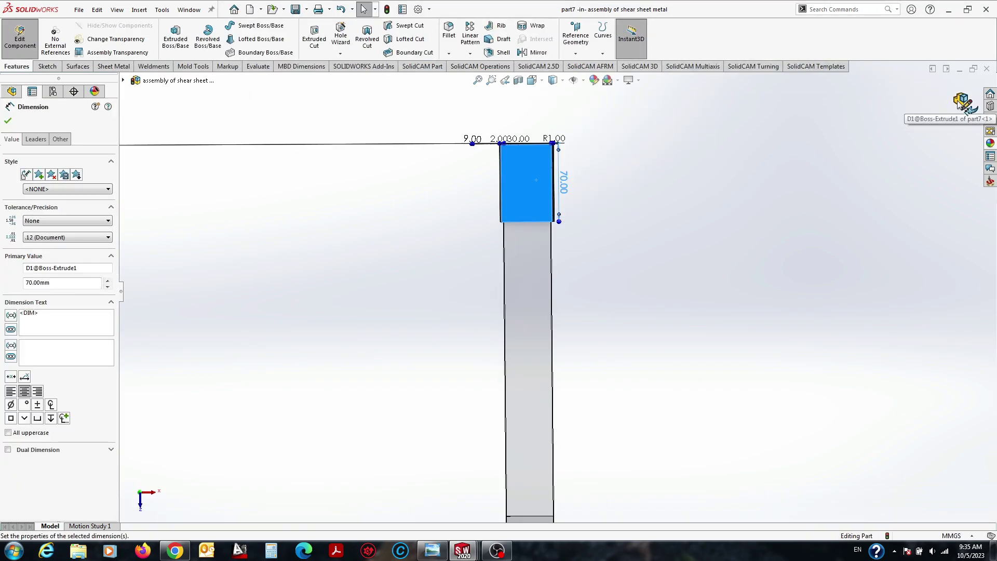
pyautogui.moveTo(782, 189); pyautogui.dragTo(544, 327, button='middle')
pyautogui.scroll(-3, 545, 326)
pyautogui.scroll(3, 535, 437)
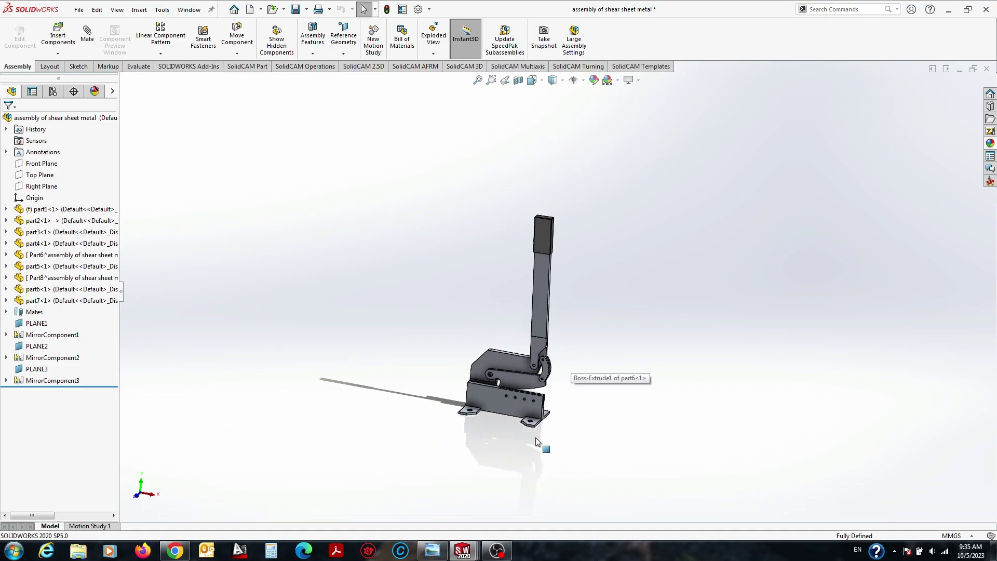
pyautogui.scroll(-4, 535, 437)
pyautogui.moveTo(535, 438)
pyautogui.mouseDown(button='middle')
pyautogui.moveTo(488, 305)
pyautogui.moveTo(541, 344)
pyautogui.mouseUp(button='middle')
# Colour the whole front plate part dark red.
pyautogui.scroll(-3, 541, 345)
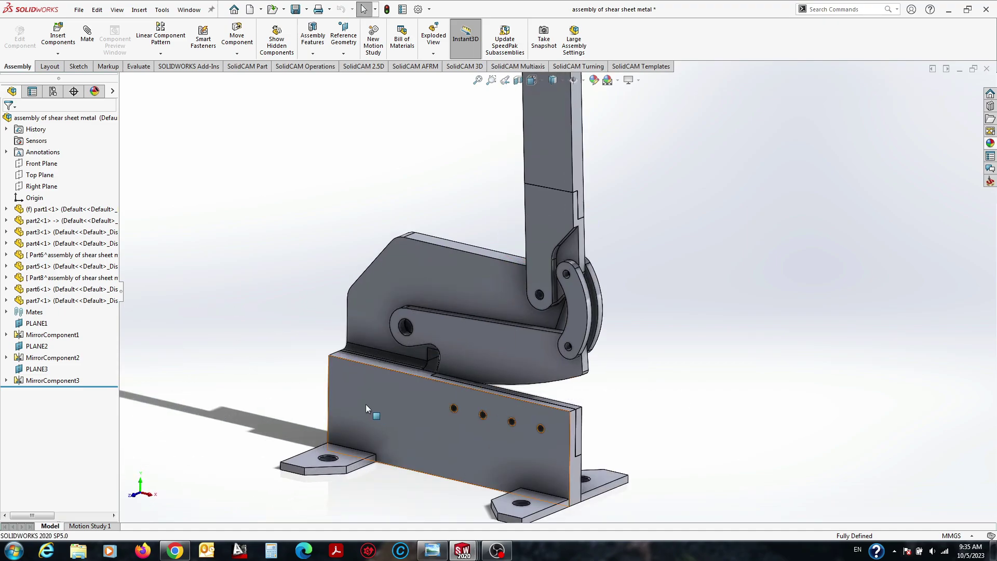
pyautogui.click(365, 403)
pyautogui.click(447, 355)
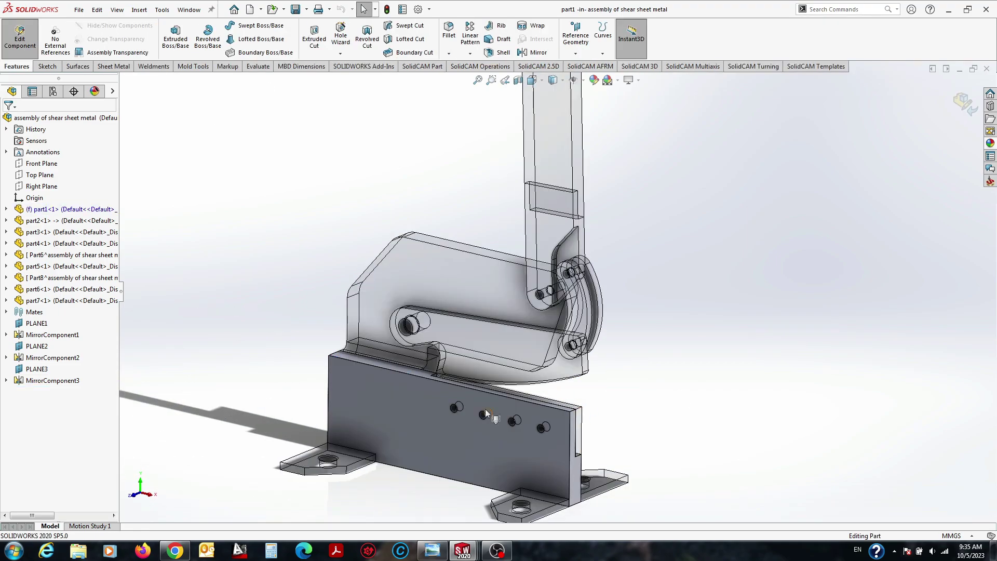
pyautogui.click(478, 353)
pyautogui.click(488, 410)
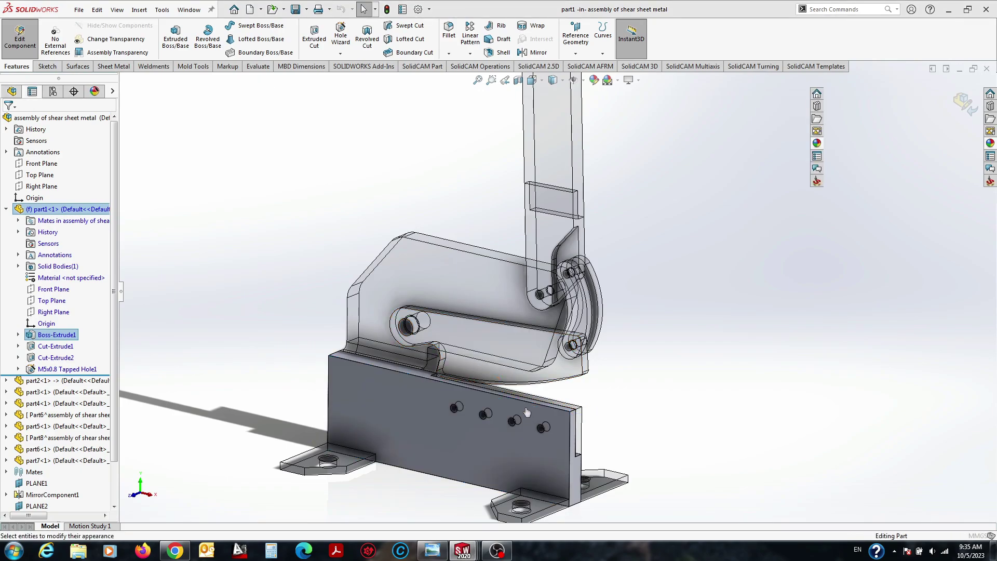
pyautogui.click(34, 370)
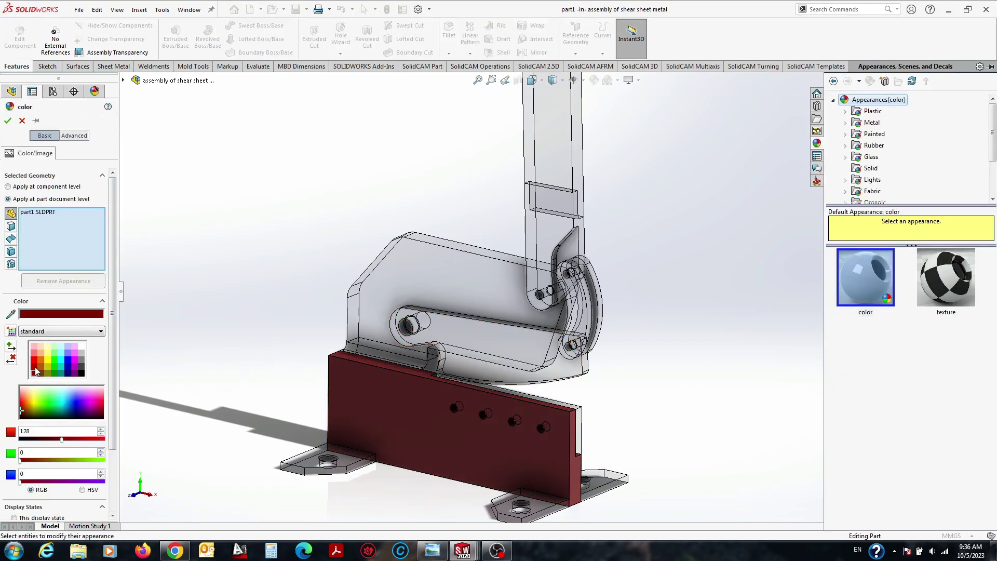
pyautogui.click(8, 120)
pyautogui.click(20, 36)
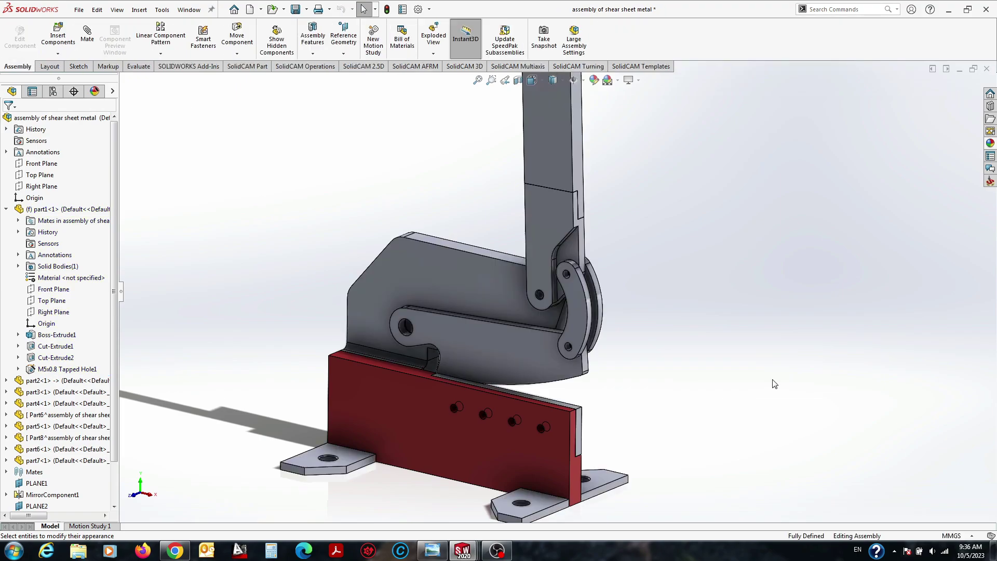
# Colour the whole side plate part dark red.
pyautogui.moveTo(467, 312); pyautogui.dragTo(660, 338, button='middle')
pyautogui.scroll(-3, 660, 338)
pyautogui.click(546, 289)
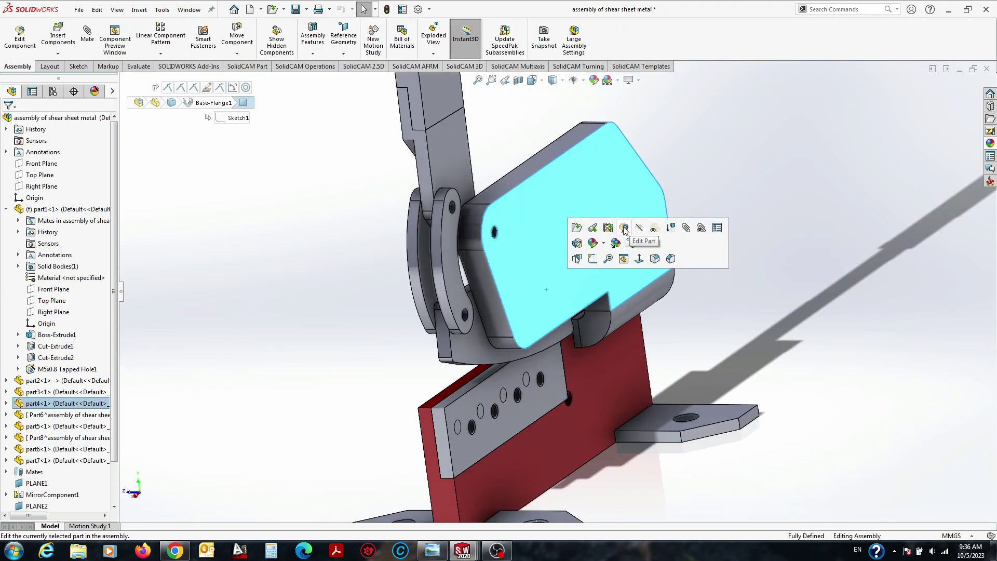
pyautogui.click(574, 225)
pyautogui.click(619, 177)
pyautogui.click(644, 236)
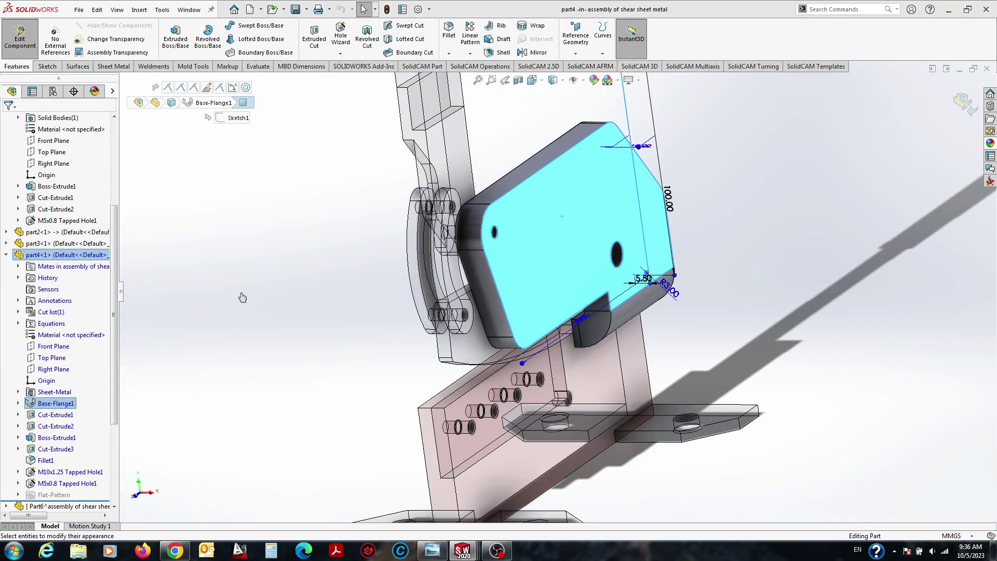
pyautogui.click(7, 121)
pyautogui.click(20, 37)
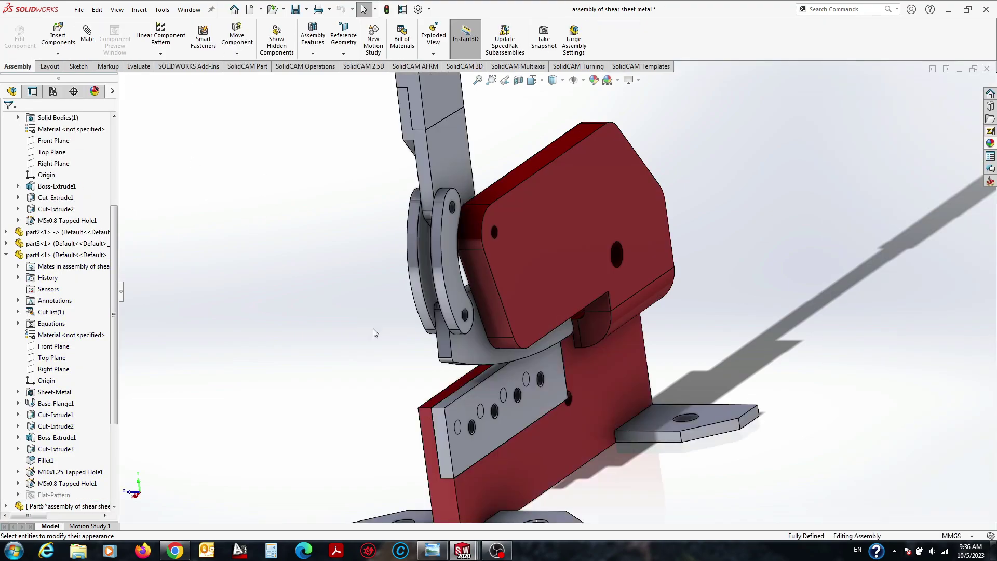
# Colour the lever's lower section (part5) olive green.
pyautogui.scroll(5, 519, 285)
pyautogui.moveTo(519, 311)
pyautogui.mouseDown(button='middle')
pyautogui.moveTo(647, 378)
pyautogui.moveTo(574, 253)
pyautogui.moveTo(590, 242)
pyautogui.moveTo(492, 270)
pyautogui.mouseUp(button='middle')
pyautogui.scroll(-5, 493, 269)
pyautogui.scroll(4, 552, 311)
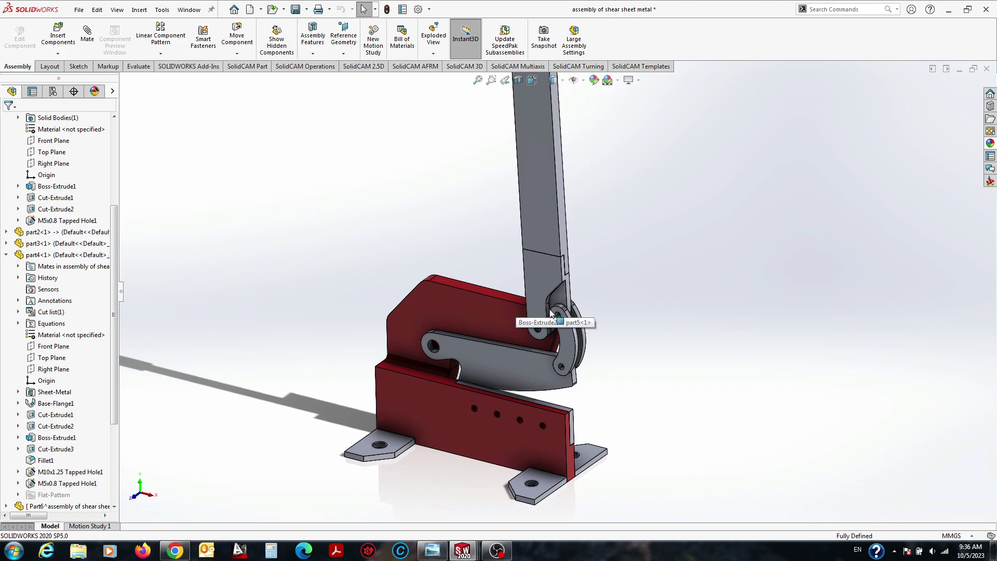
pyautogui.click(547, 284)
pyautogui.click(595, 232)
pyautogui.click(542, 291)
pyautogui.click(622, 233)
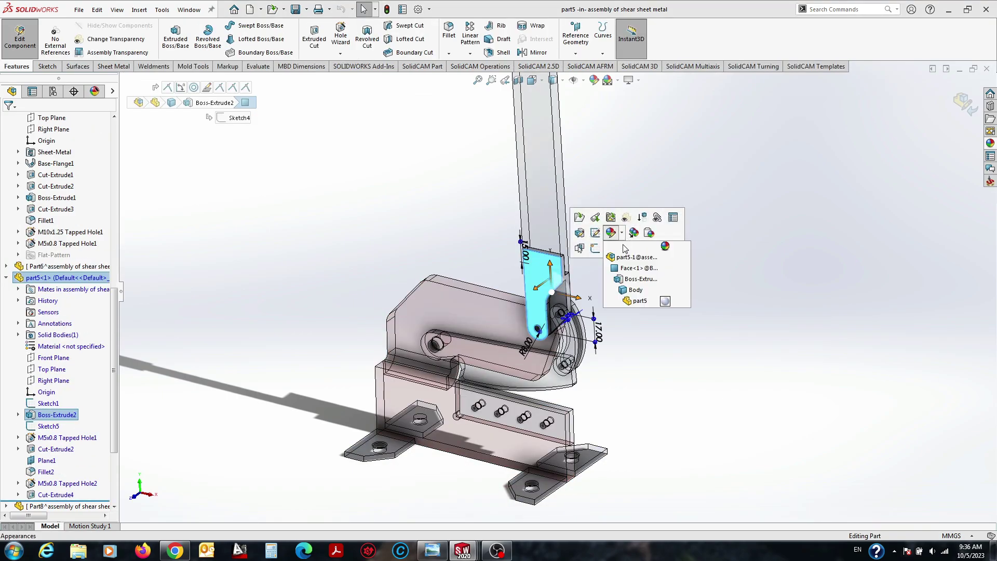
pyautogui.click(665, 300)
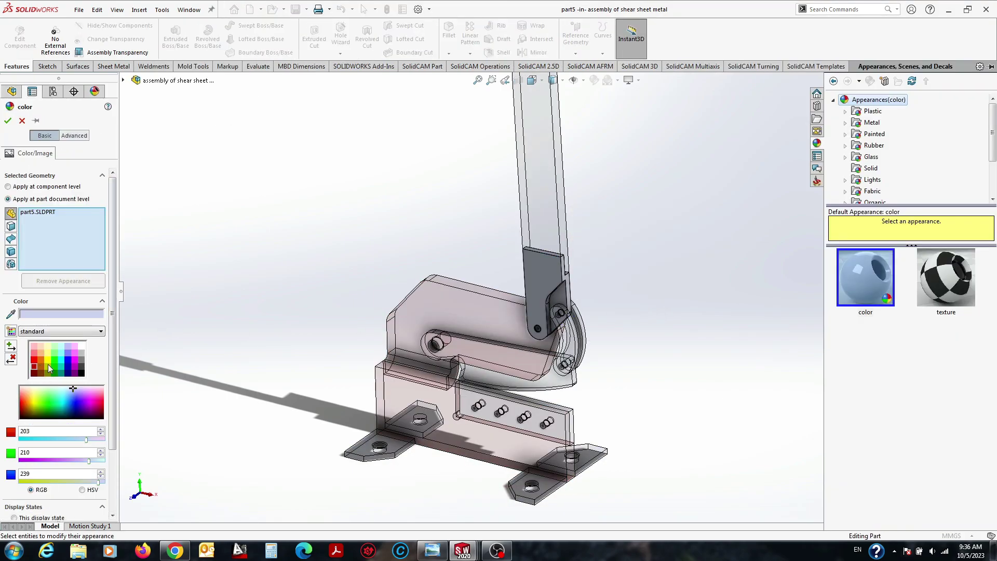
pyautogui.click(48, 363)
pyautogui.click(8, 121)
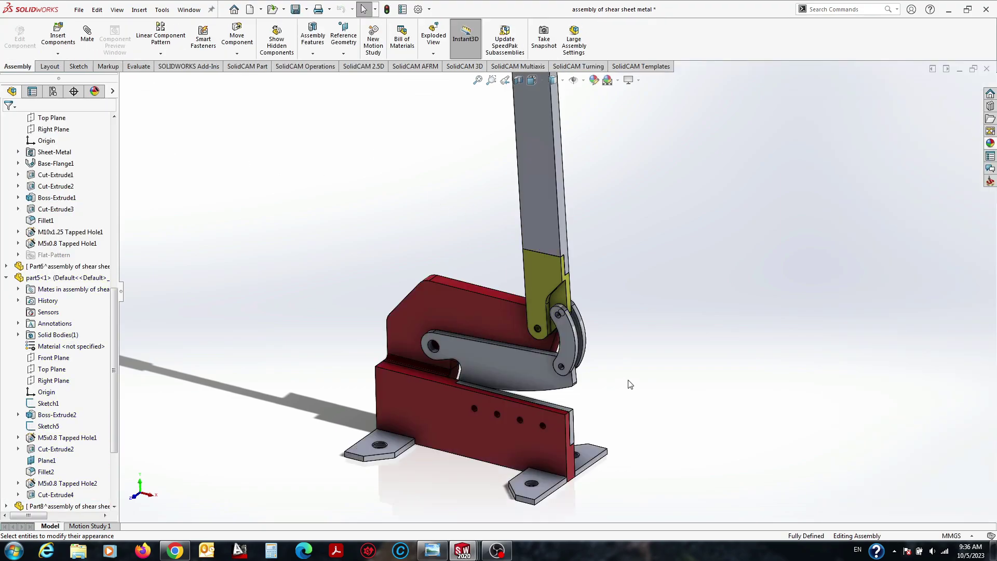
# Colour the whole curved link part a dark shade.
pyautogui.scroll(-3, 629, 384)
pyautogui.click(553, 314)
pyautogui.click(610, 258)
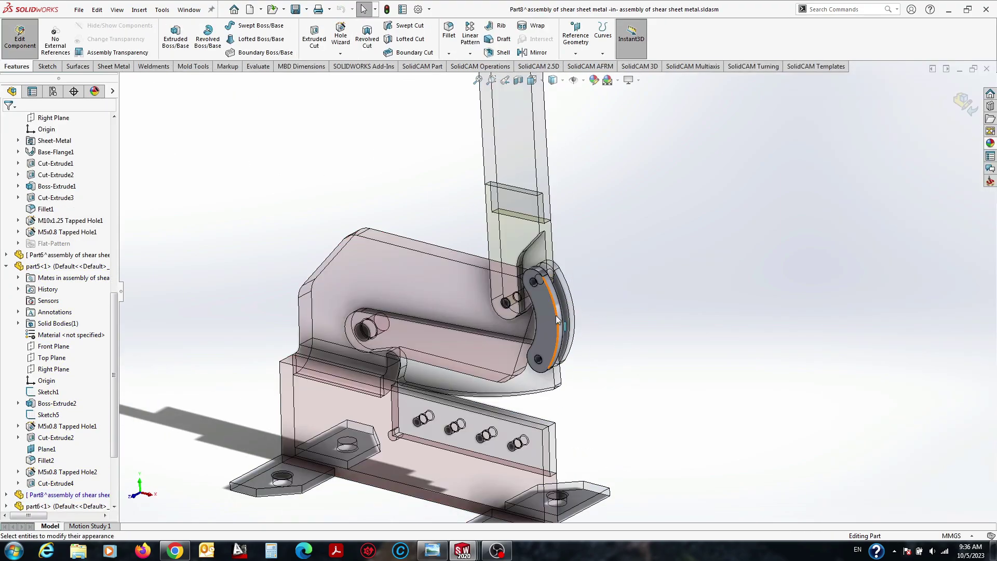
pyautogui.click(556, 315)
pyautogui.click(638, 280)
pyautogui.click(659, 342)
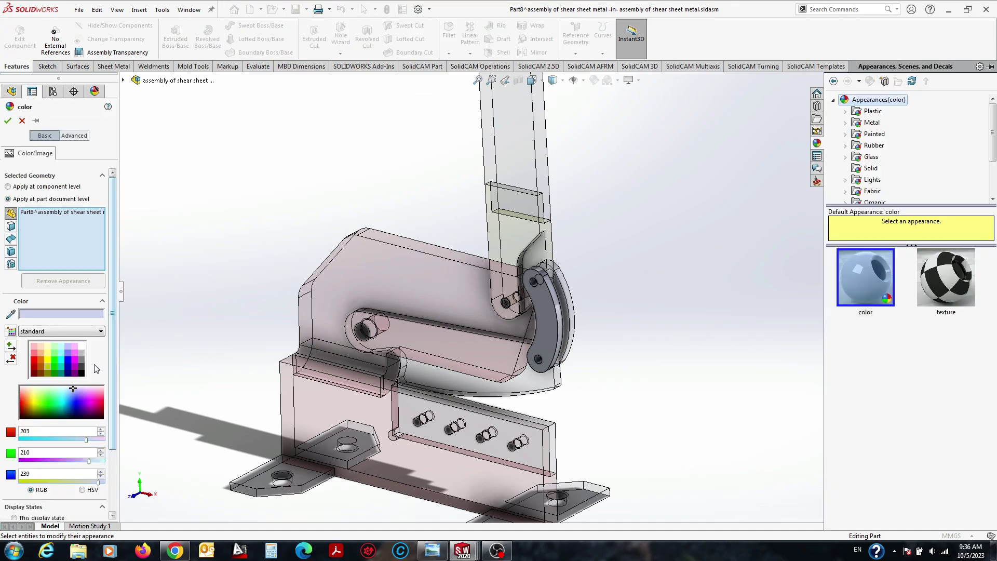
pyautogui.click(81, 370)
pyautogui.click(7, 120)
pyautogui.click(19, 36)
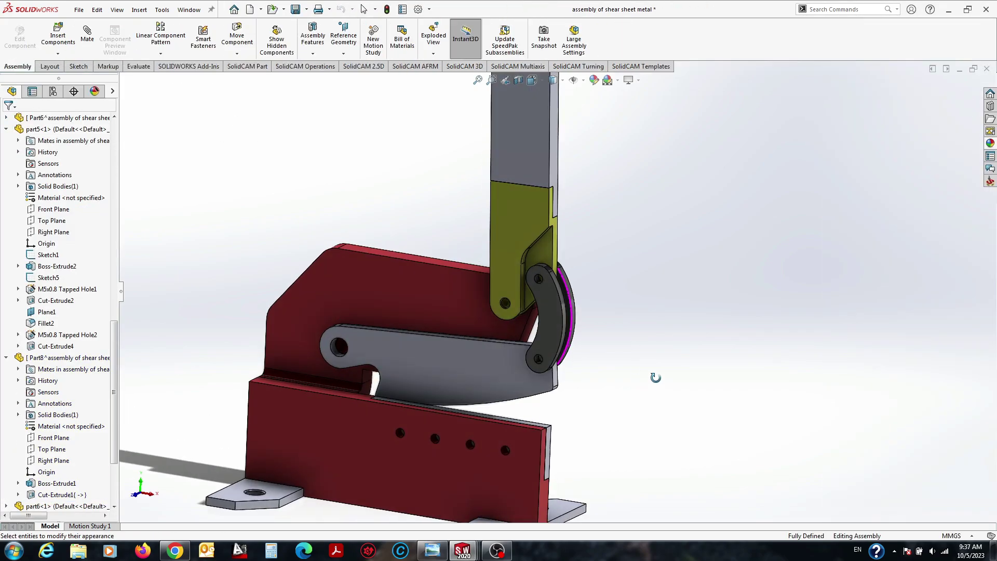
# Colour the foot plate dark grey (64,64,64).
pyautogui.moveTo(655, 377); pyautogui.dragTo(370, 389, button='middle')
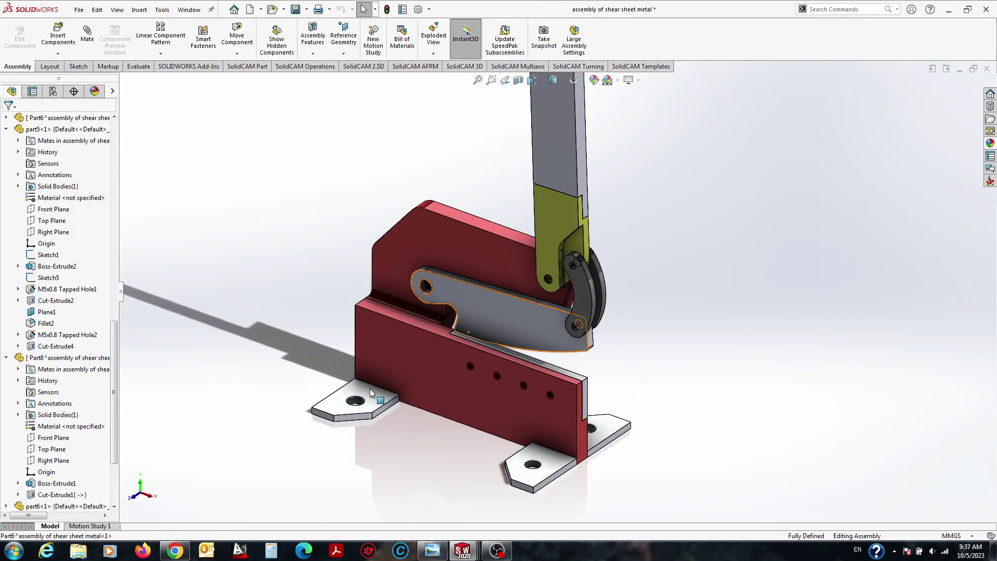
pyautogui.click(370, 388)
pyautogui.click(446, 349)
pyautogui.click(363, 397)
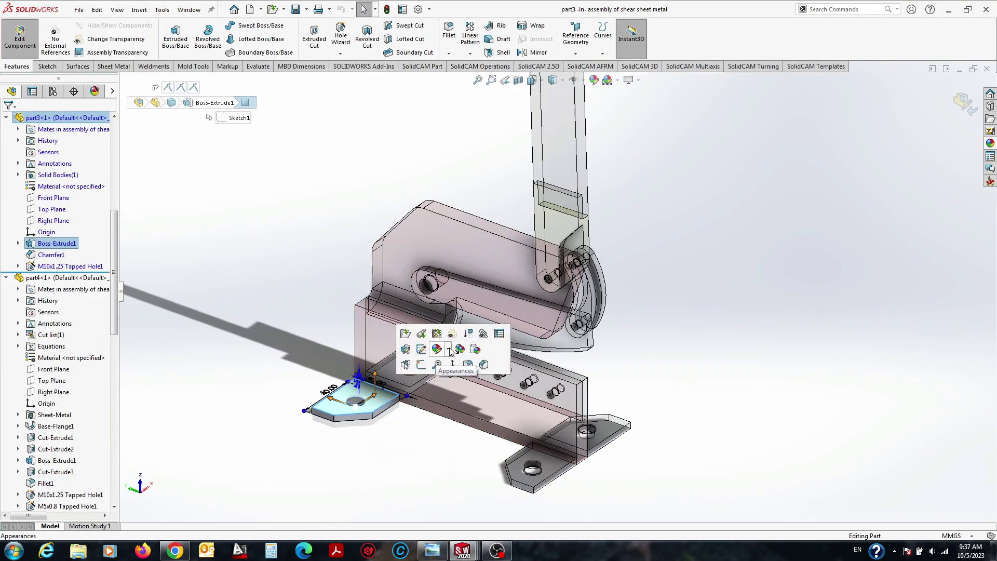
pyautogui.click(450, 350)
pyautogui.click(468, 418)
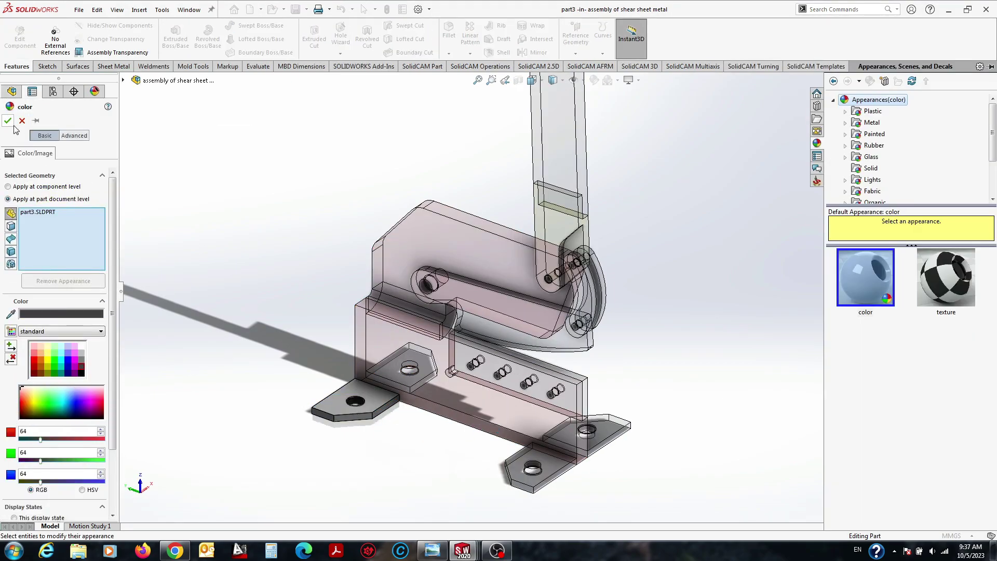
pyautogui.click(8, 120)
pyautogui.click(20, 35)
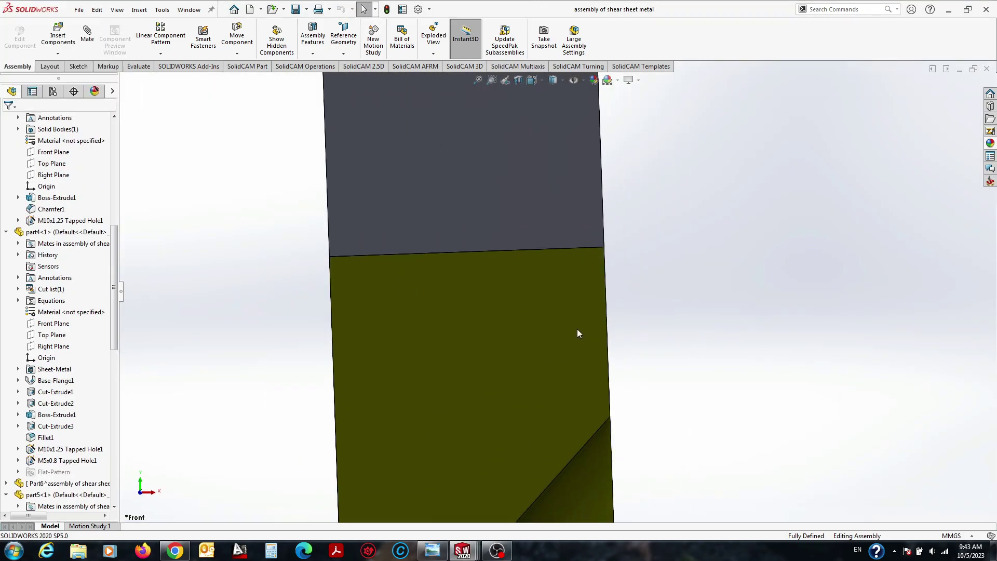
# Edit the lever part and snap the M5 hole centres onto a horizontal construction line.
pyautogui.click(577, 329)
pyautogui.click(551, 245)
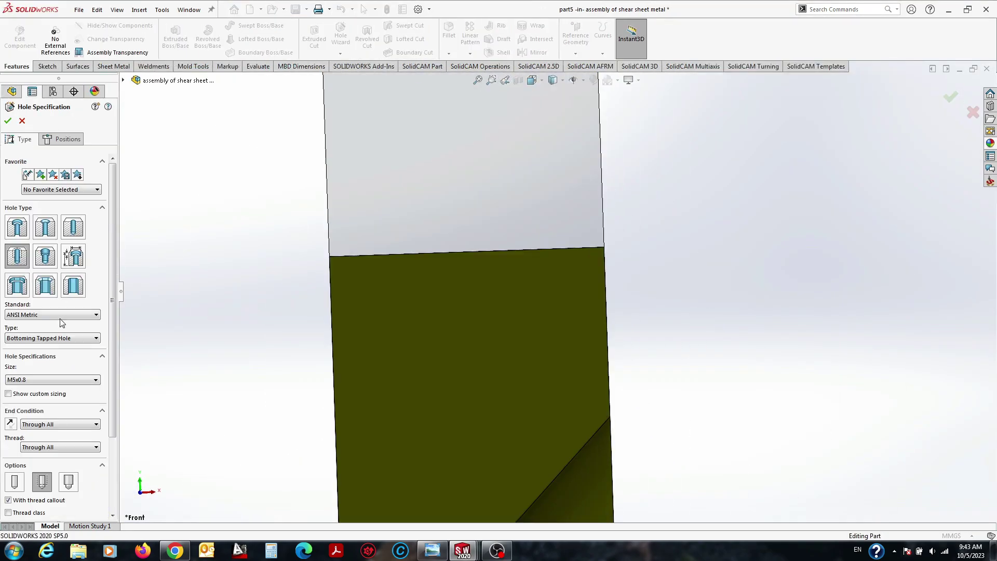
pyautogui.click(61, 139)
pyautogui.click(360, 295)
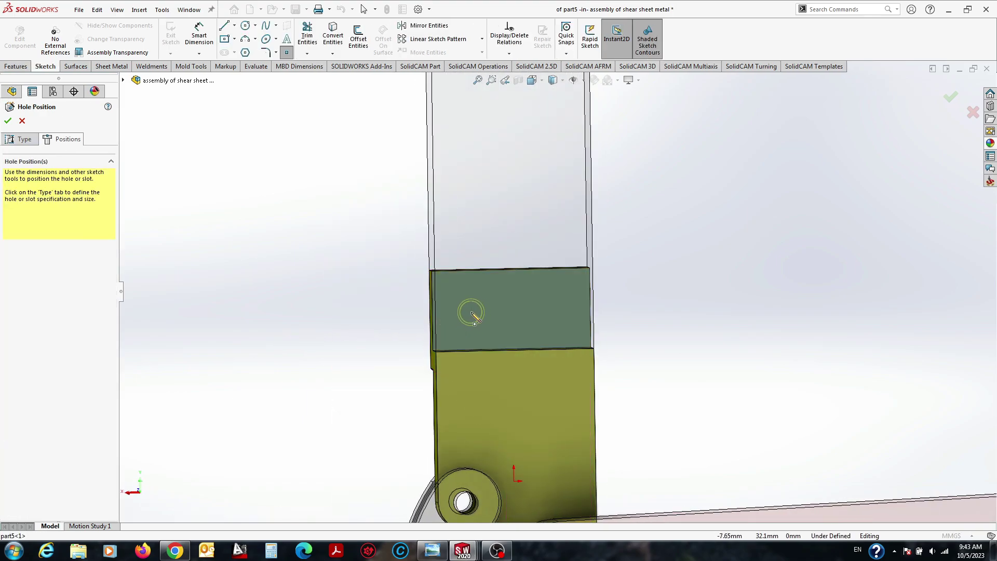
pyautogui.press('l')
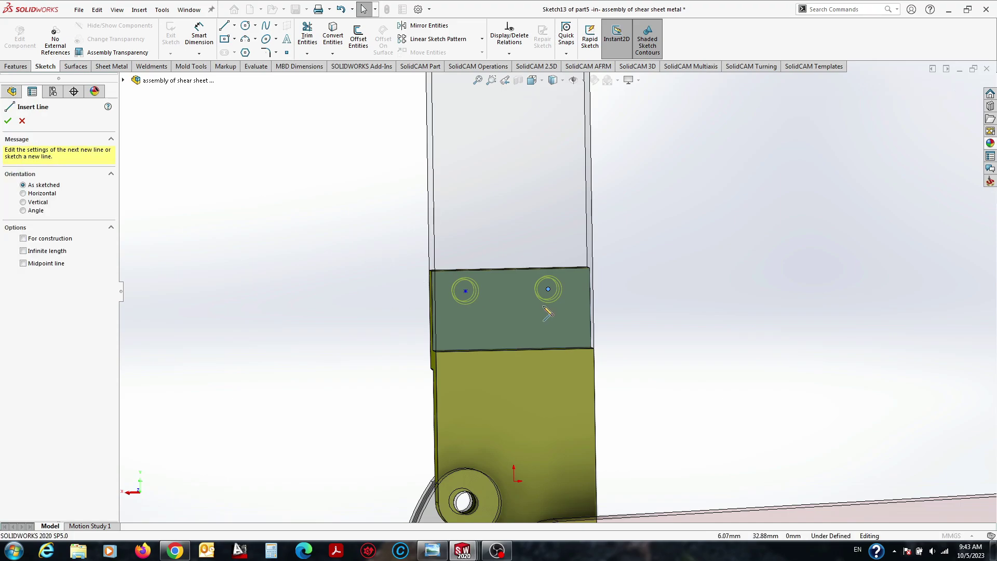
pyautogui.click(433, 311)
pyautogui.click(590, 307)
pyautogui.press('Escape')
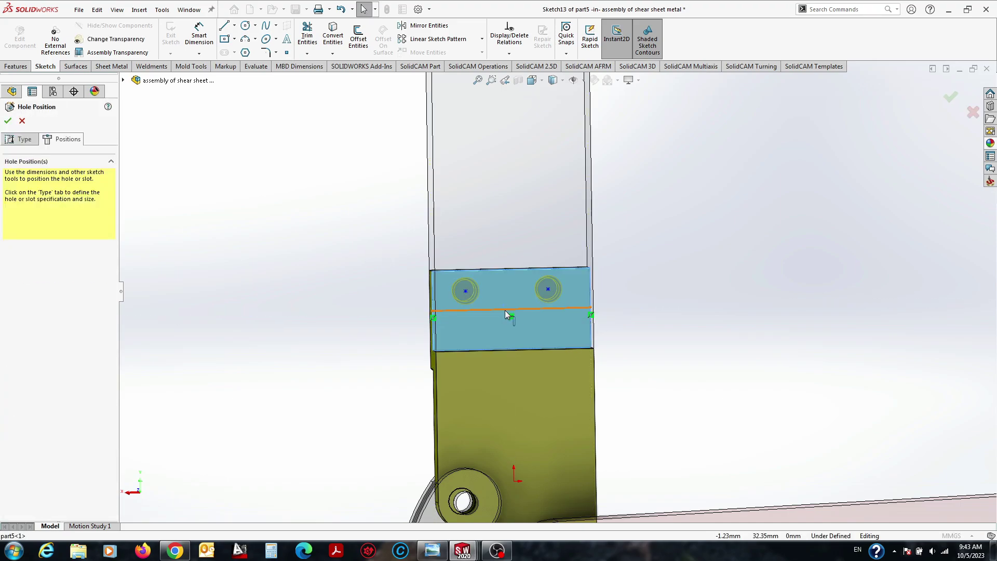
pyautogui.click(505, 310)
pyautogui.click(550, 280)
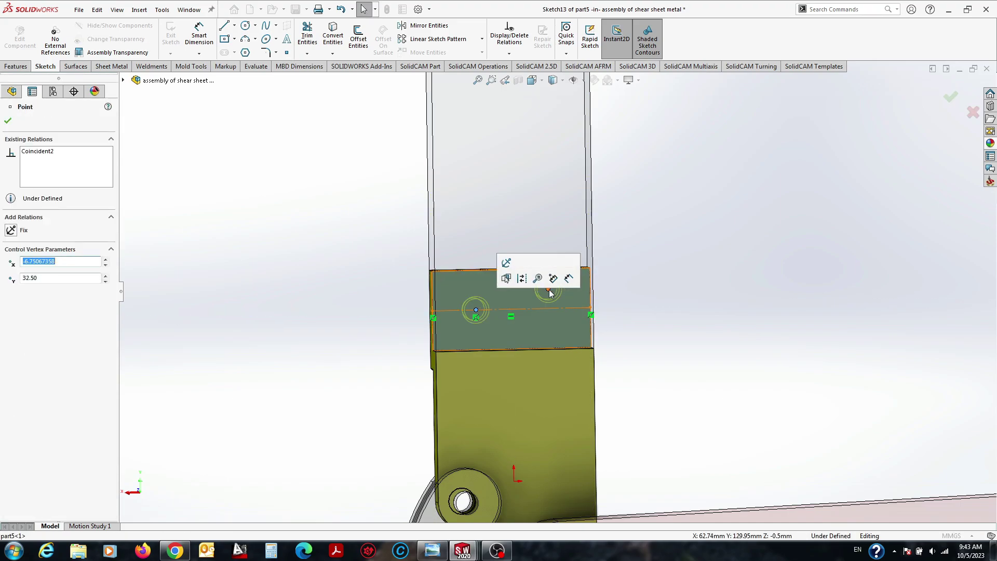
pyautogui.moveTo(545, 291); pyautogui.dragTo(556, 309)
pyautogui.press('Escape')
# Dimension both M5 hole centres 10 mm from the plate edges.
pyautogui.click(506, 310)
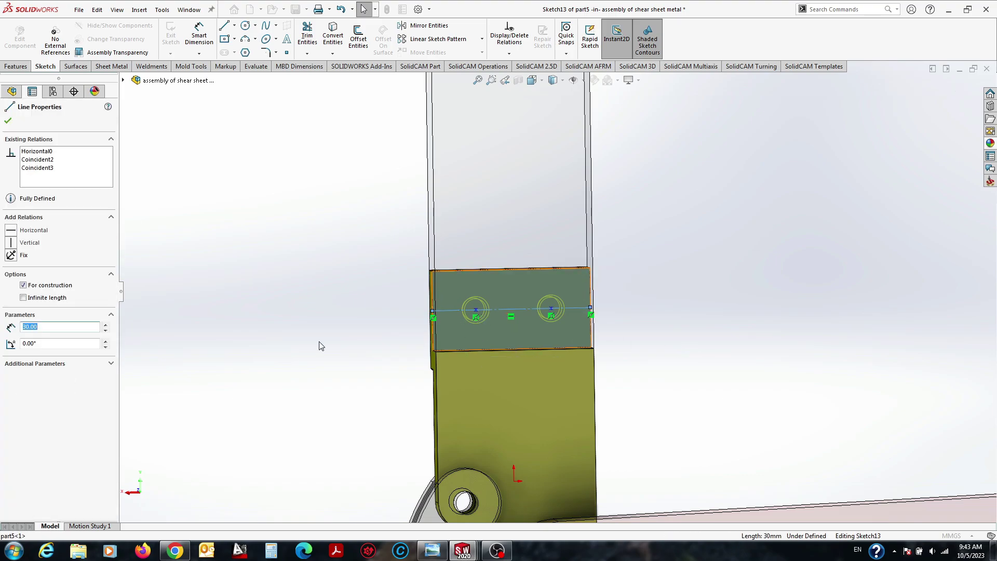
pyautogui.press('d')
pyautogui.click(476, 310)
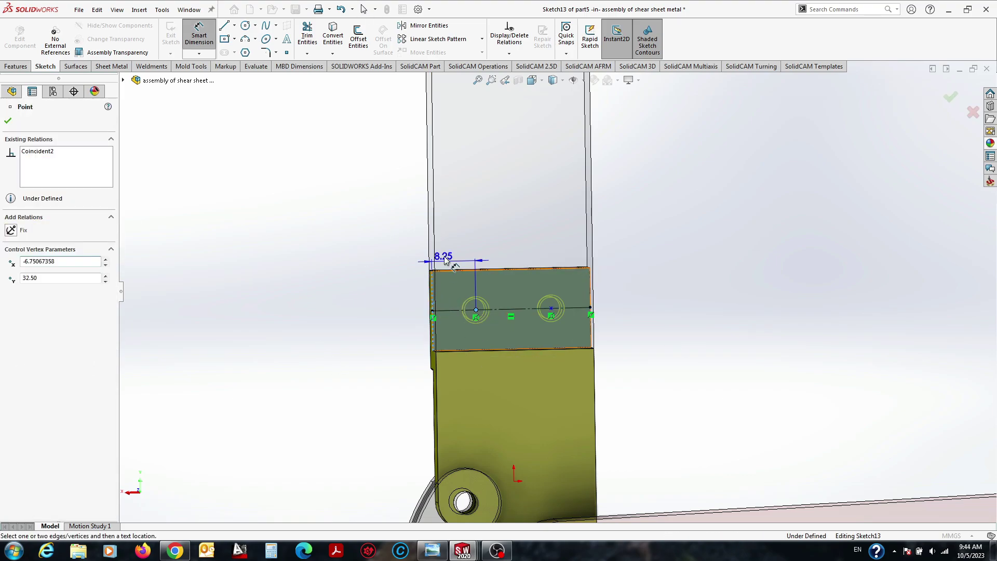
pyautogui.click(457, 229)
pyautogui.write('10')
pyautogui.press('Return')
pyautogui.click(551, 309)
pyautogui.click(590, 332)
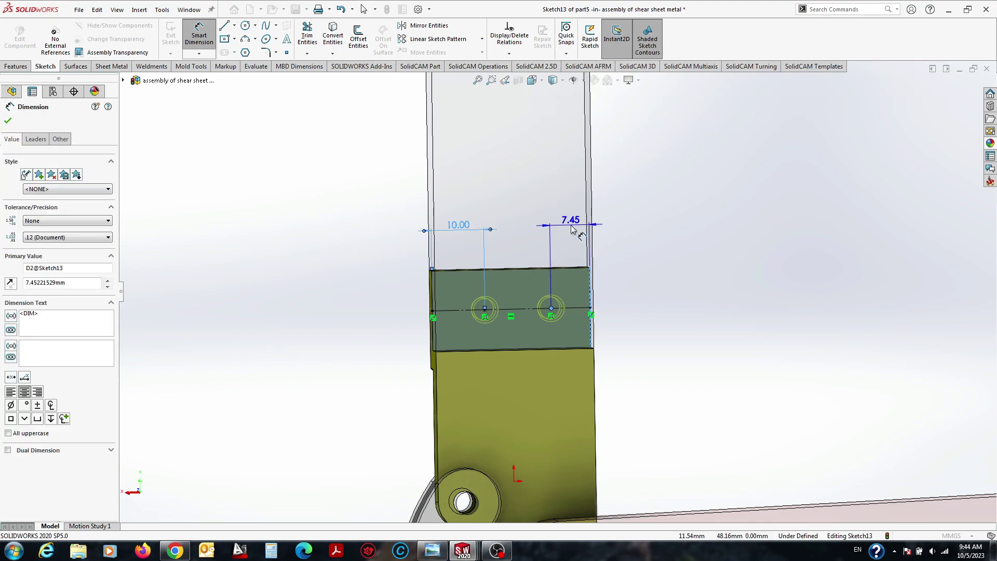
pyautogui.click(571, 229)
pyautogui.write('10')
pyautogui.press('Return')
# Change both 10.00 hole offsets to 8 mm, accept, and return to the assembly.
pyautogui.doubleClick(565, 220)
pyautogui.write('8')
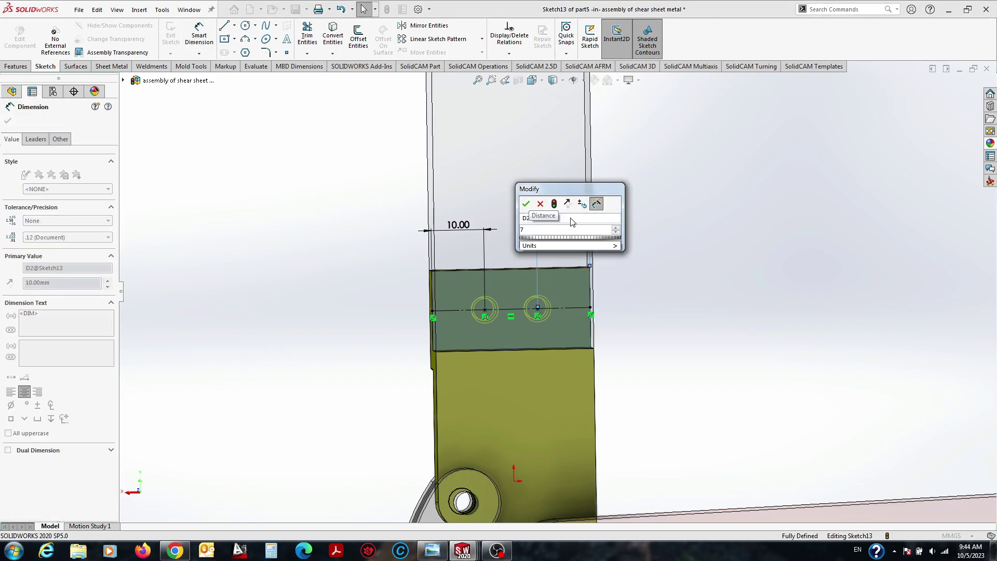
pyautogui.press('Return')
pyautogui.doubleClick(465, 227)
pyautogui.write('8')
pyautogui.press('Return')
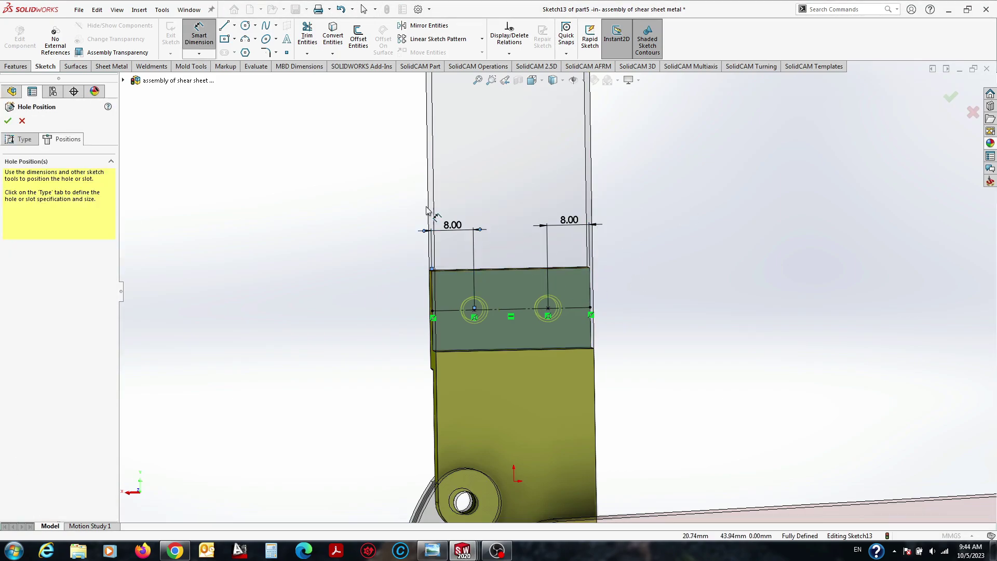
pyautogui.click(7, 121)
pyautogui.click(20, 36)
# Add matching M5 tapped holes to the handle's front face with Hole Wizard.
pyautogui.moveTo(330, 242); pyautogui.dragTo(707, 339, button='middle')
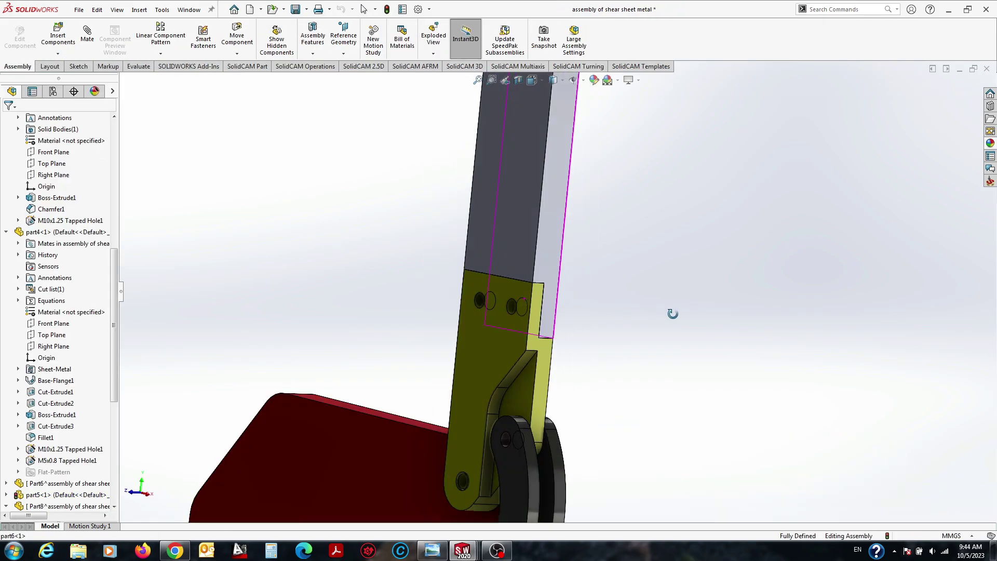
pyautogui.scroll(-3, 509, 269)
pyautogui.click(540, 244)
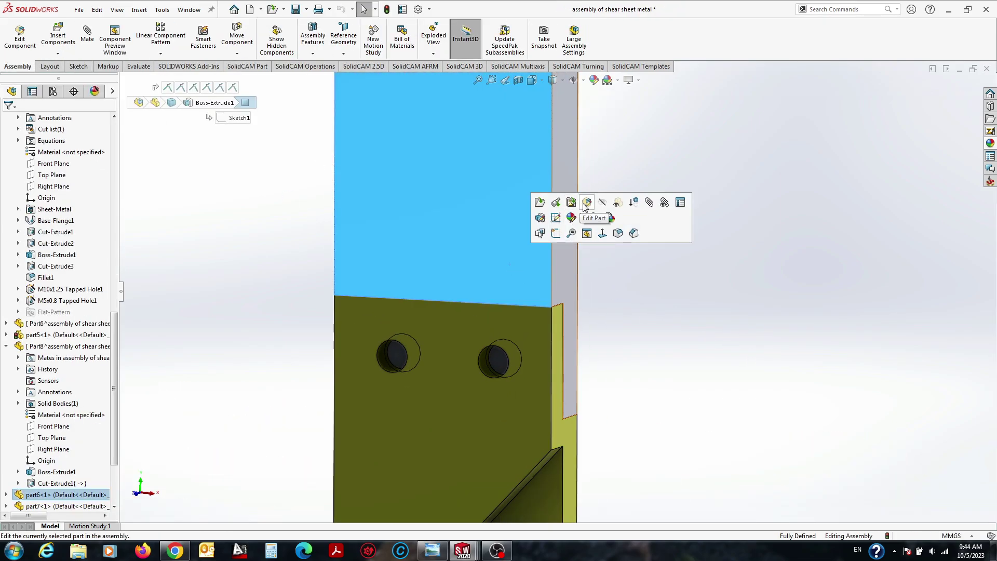
pyautogui.click(586, 203)
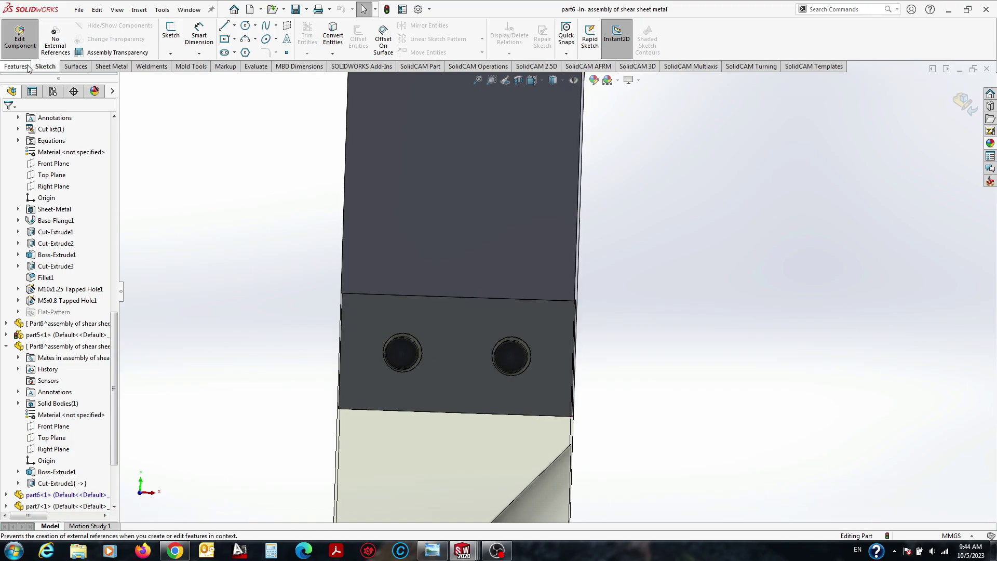
pyautogui.click(16, 66)
pyautogui.click(341, 37)
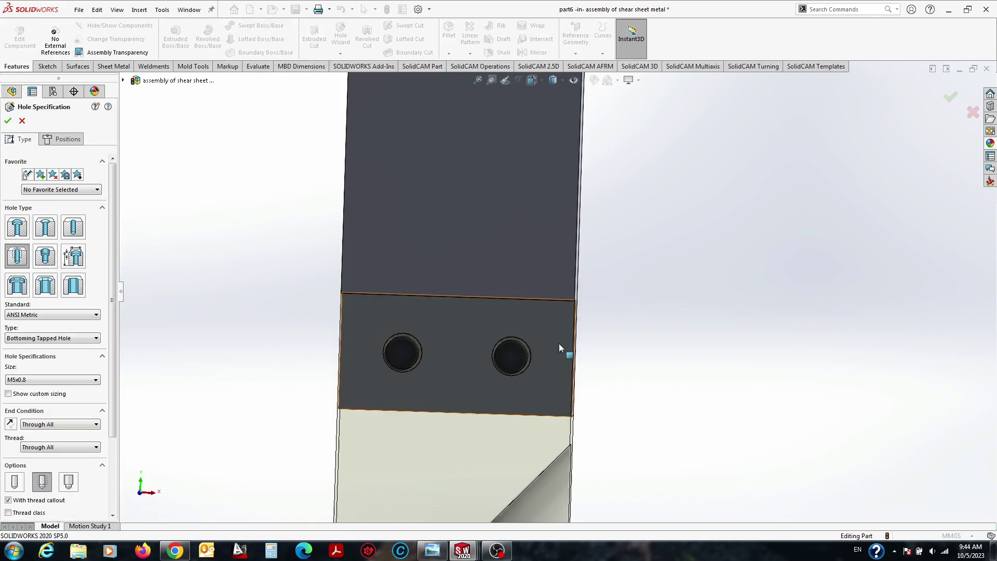
pyautogui.click(526, 372)
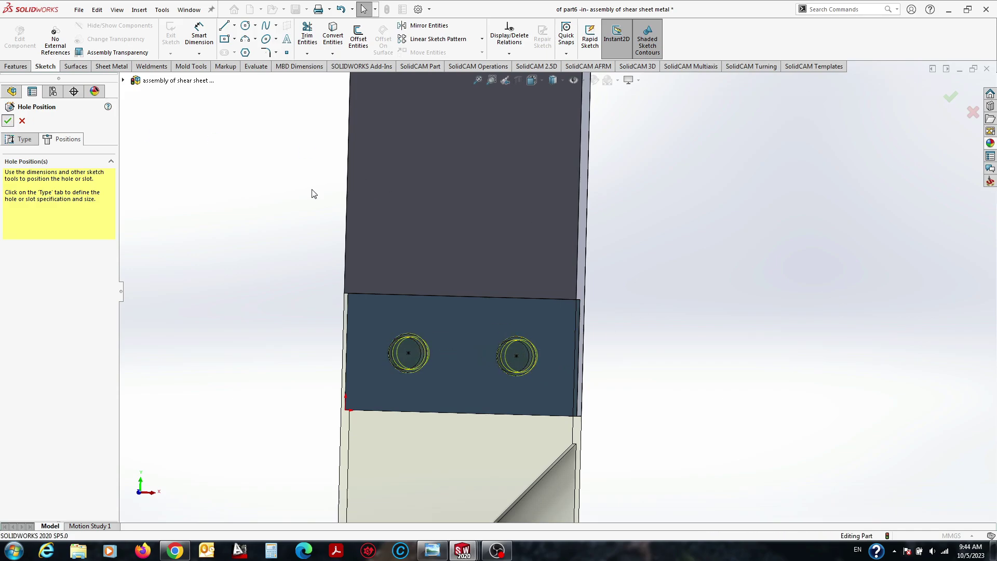
pyautogui.click(8, 120)
pyautogui.click(951, 96)
# Check the new holes and save the assembly with its modified documents.
pyautogui.moveTo(363, 260)
pyautogui.mouseDown(button='middle')
pyautogui.moveTo(434, 319)
pyautogui.moveTo(563, 363)
pyautogui.mouseUp(button='middle')
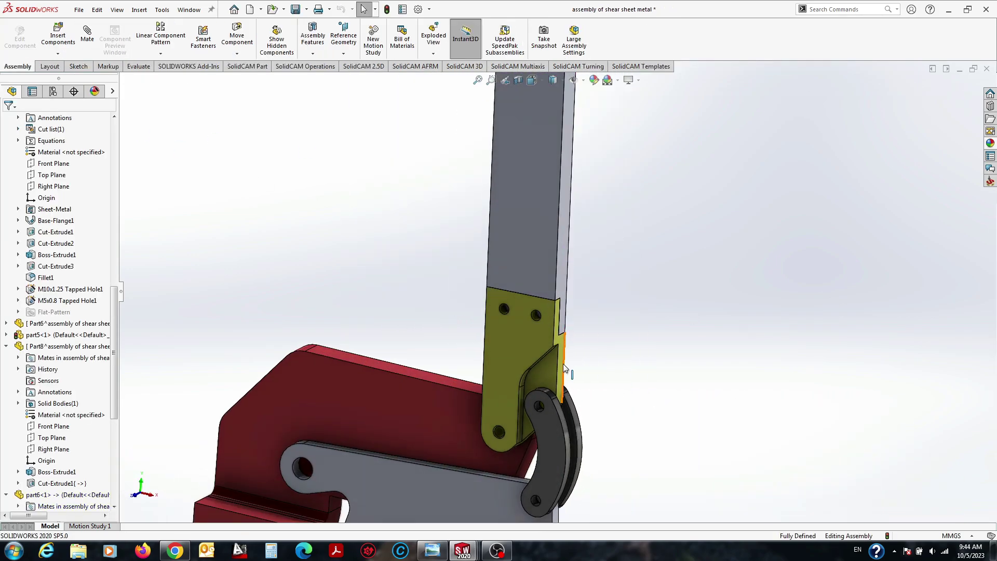
pyautogui.scroll(5, 562, 364)
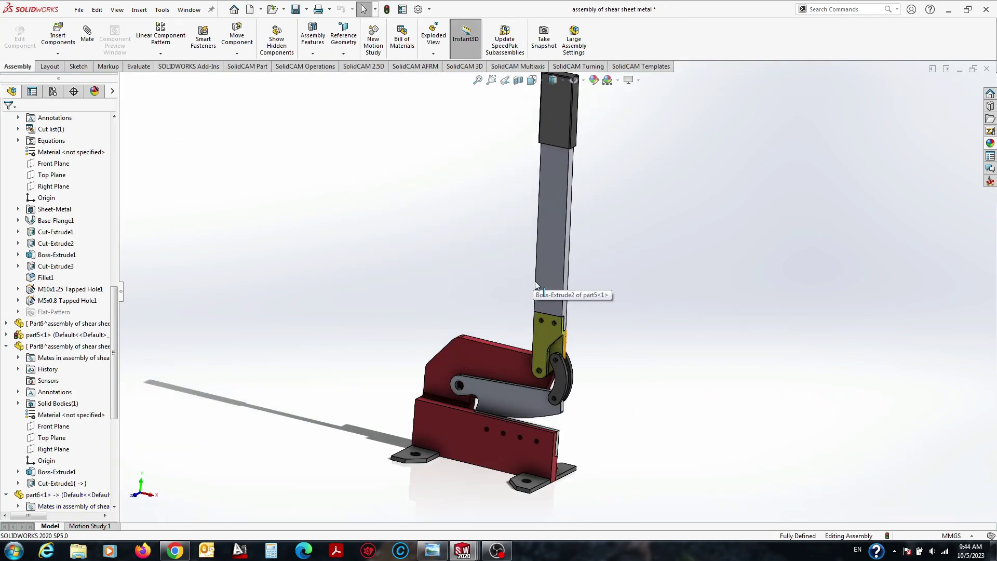
pyautogui.click(299, 12)
pyautogui.click(209, 163)
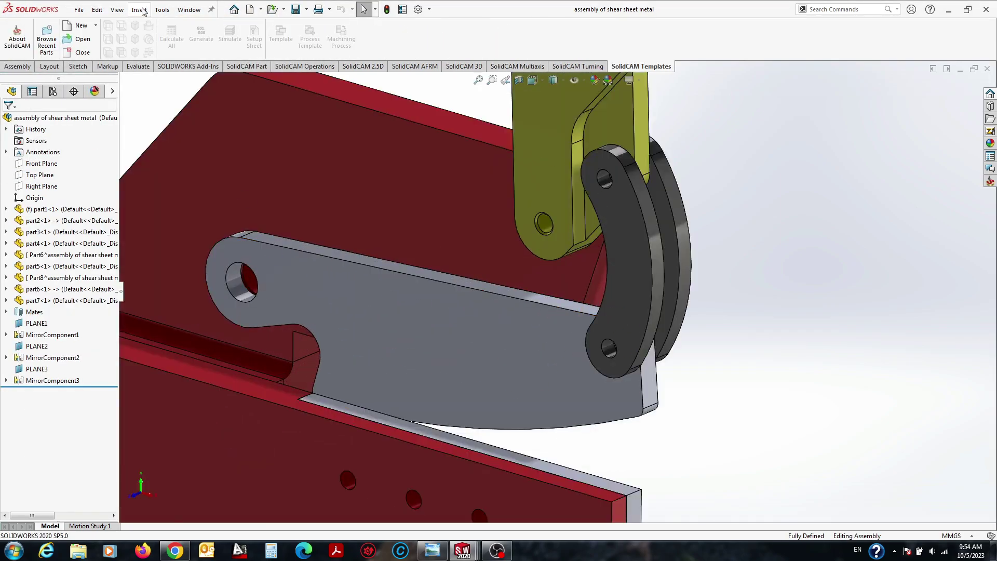
# Insert the M10 socket screw and make it concentric with the arm's pivot hole.
pyautogui.click(17, 66)
pyautogui.click(57, 37)
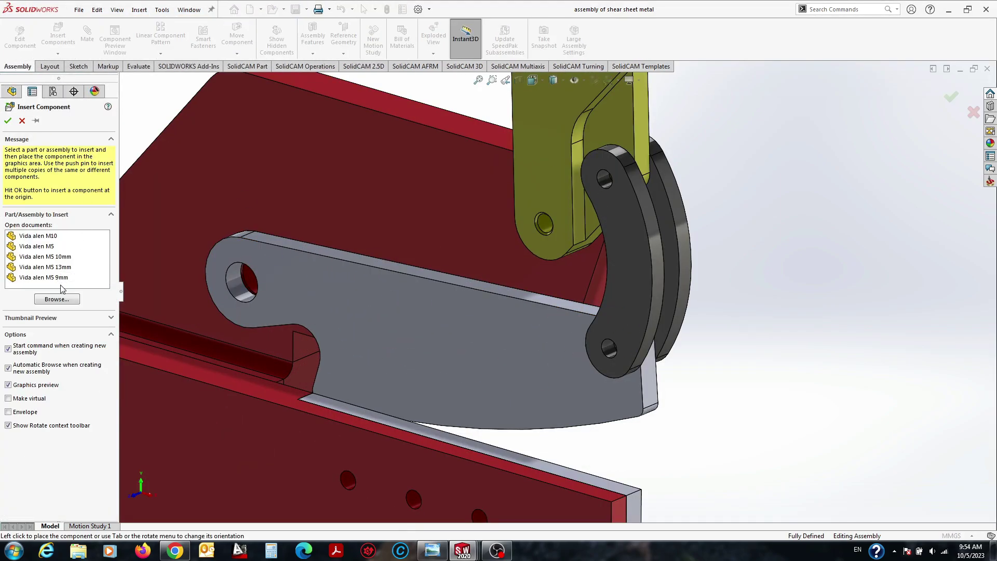
pyautogui.scroll(3, 213, 291)
pyautogui.click(213, 291)
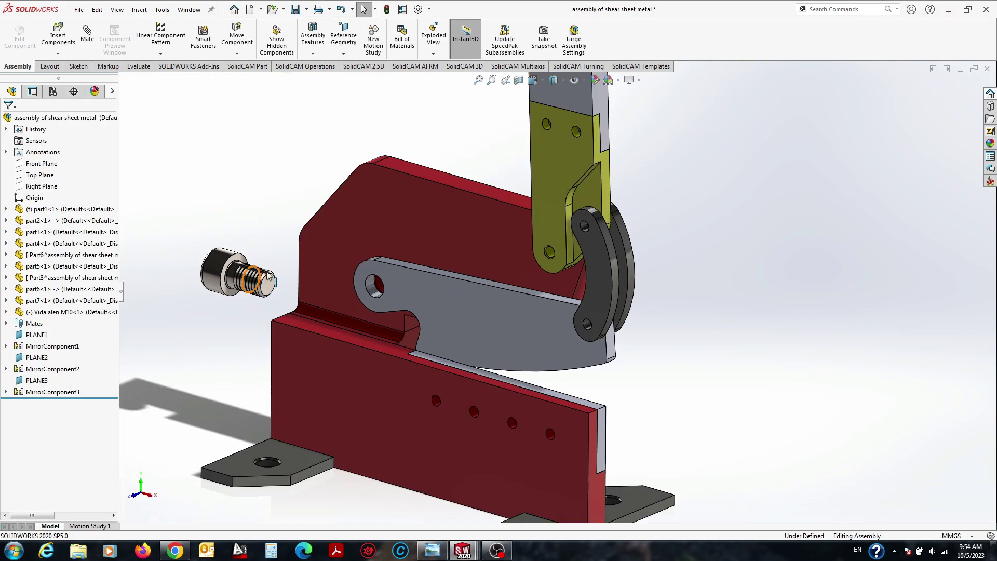
pyautogui.scroll(-5, 213, 291)
pyautogui.click(286, 275)
pyautogui.keyDown('ctrl'); pyautogui.click(669, 334); pyautogui.keyUp('ctrl')
pyautogui.click(706, 322)
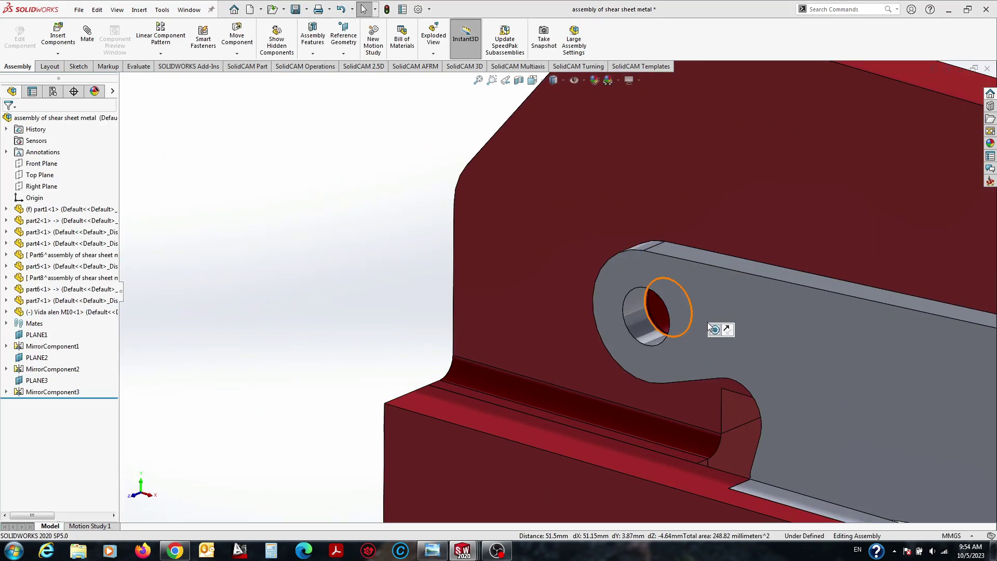
pyautogui.press('f')
# Seat the M10 screw head coincident against the arm plate.
pyautogui.scroll(5, 492, 266)
pyautogui.click(436, 304)
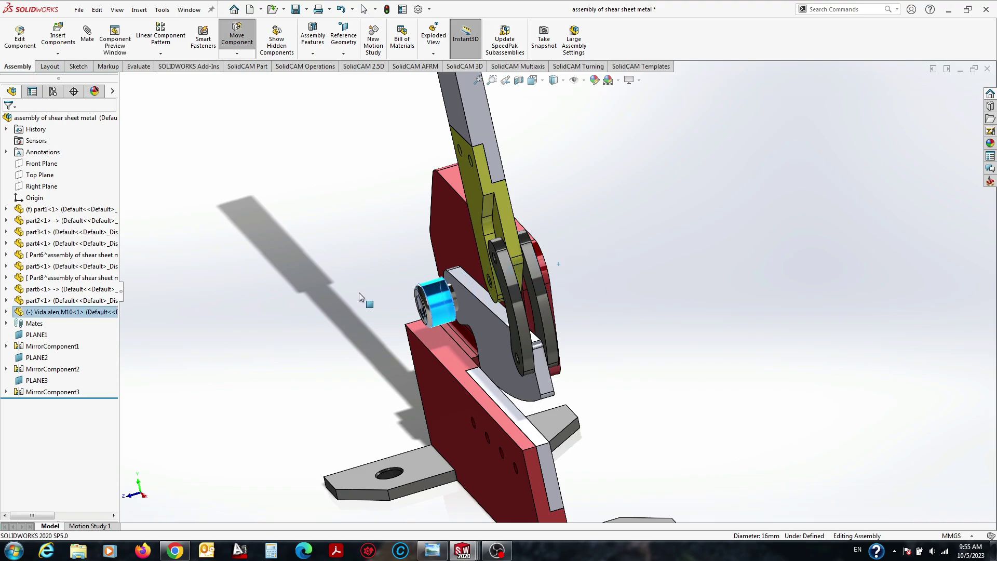
pyautogui.scroll(3, 441, 306)
pyautogui.click(464, 284)
pyautogui.moveTo(463, 284); pyautogui.dragTo(487, 322, button='middle')
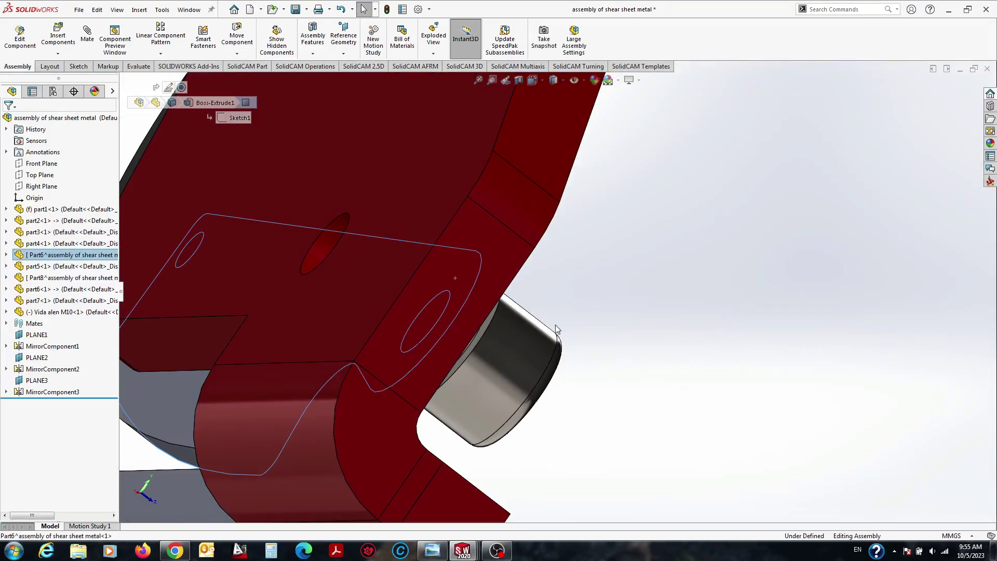
pyautogui.click(487, 321)
pyautogui.scroll(-5, 552, 250)
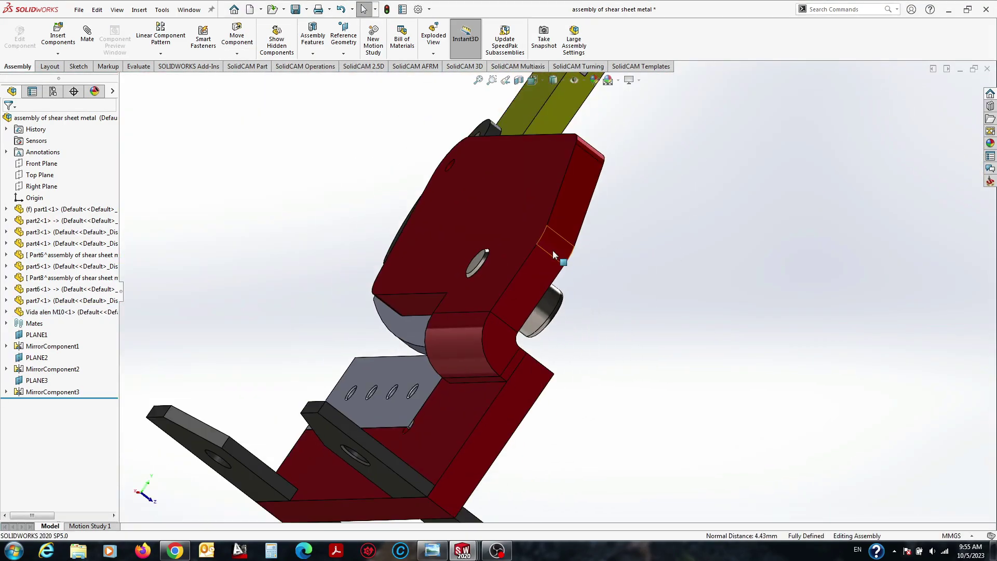
pyautogui.scroll(5, 491, 254)
pyautogui.scroll(-5, 494, 258)
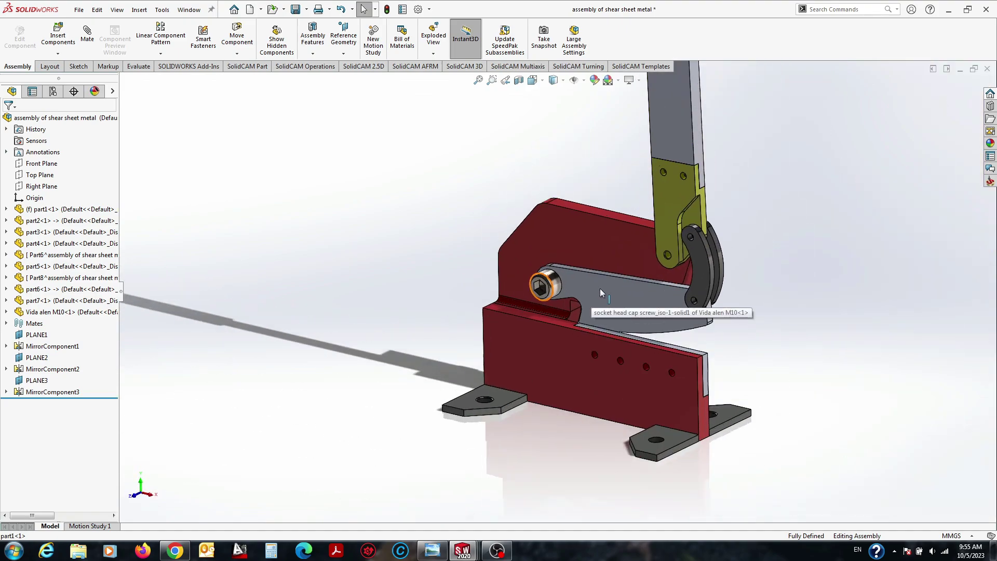
# Copy the M10 screw with its mates into the left and right foot holes.
pyautogui.write('dopy')
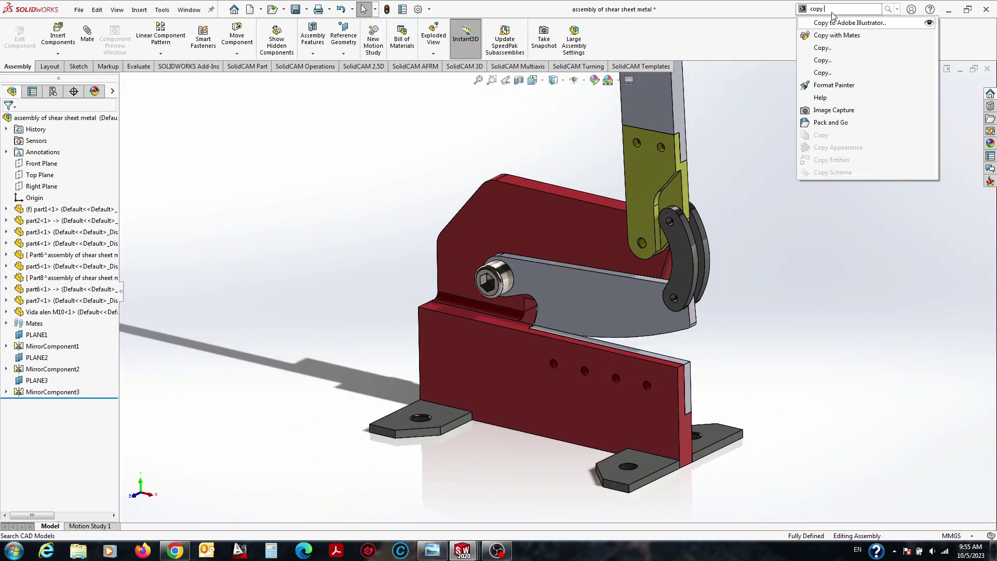
pyautogui.click(852, 31)
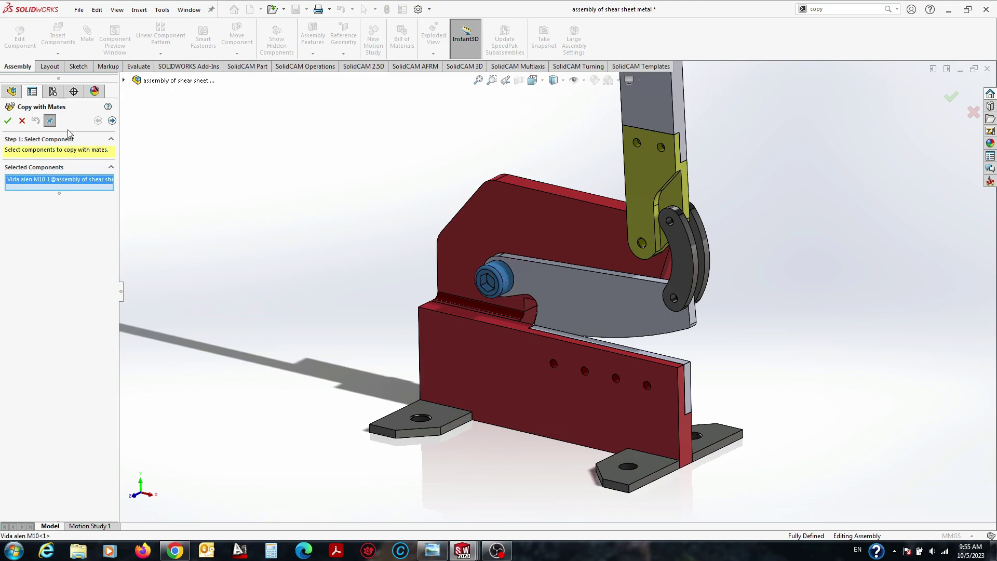
pyautogui.scroll(3, 437, 419)
pyautogui.scroll(3, 446, 382)
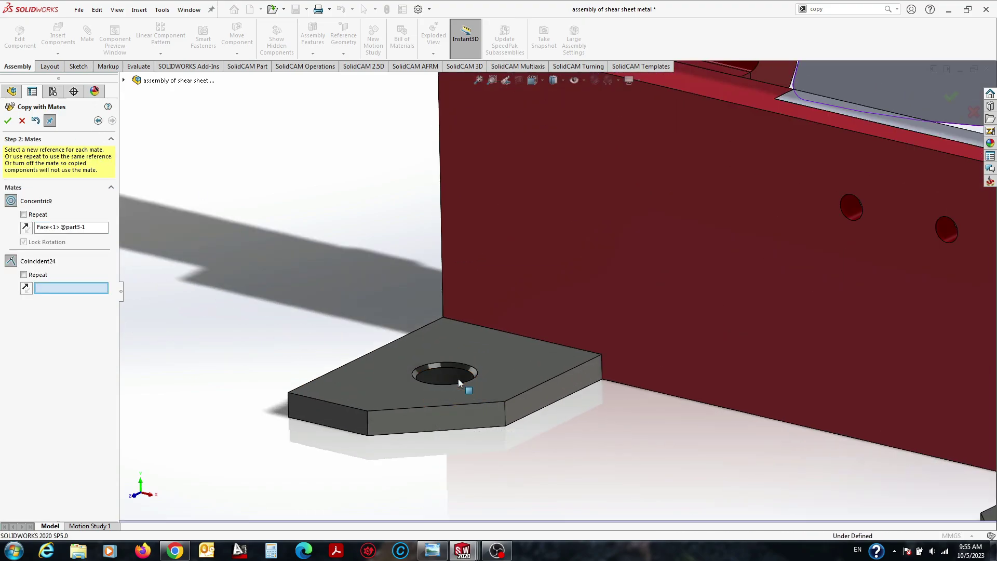
pyautogui.scroll(-3, 598, 322)
pyautogui.click(479, 333)
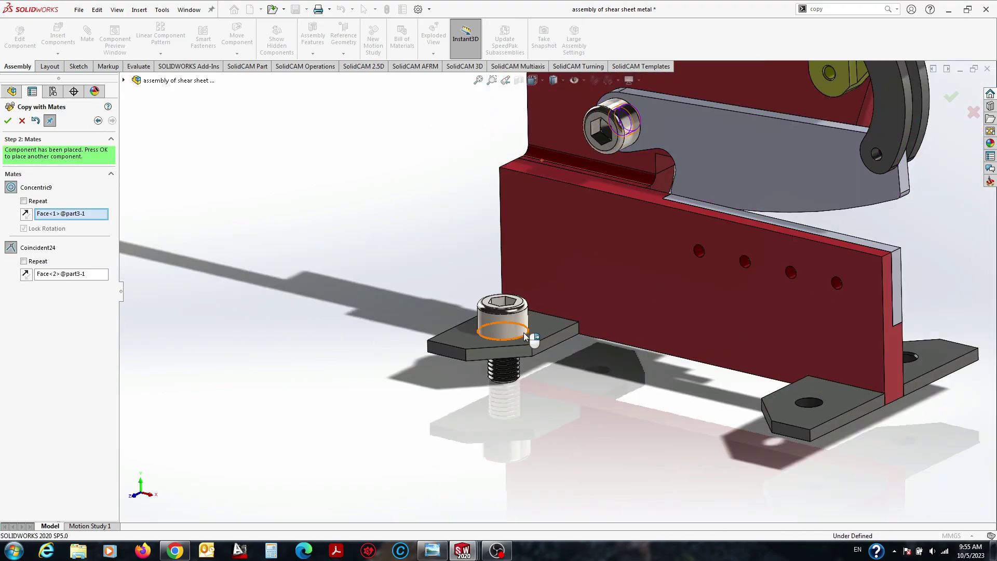
pyautogui.scroll(-2, 718, 404)
pyautogui.scroll(4, 718, 403)
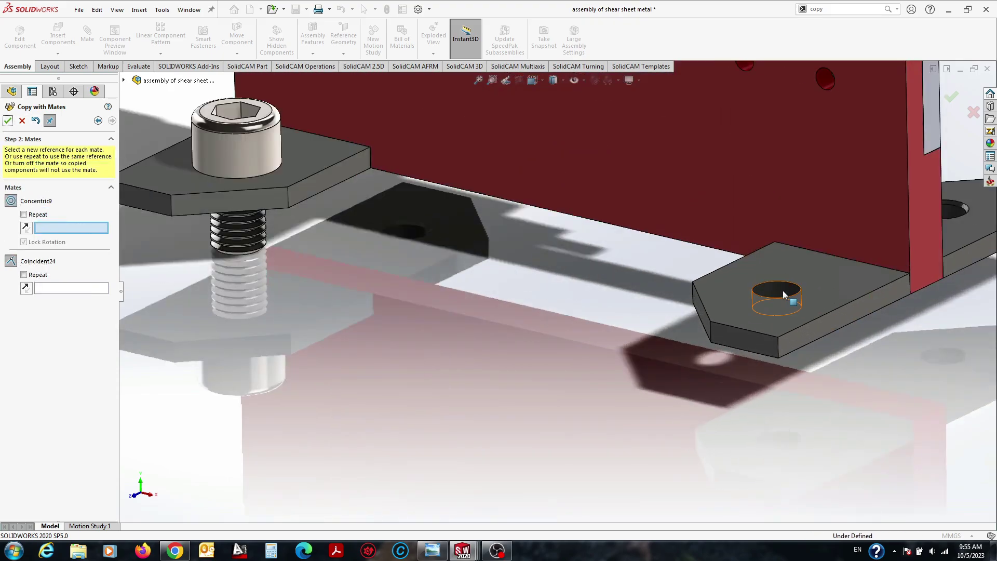
pyautogui.click(783, 291)
pyautogui.click(824, 291)
# Place the remaining M10 screw copies into the other foot plate holes.
pyautogui.scroll(3, 804, 263)
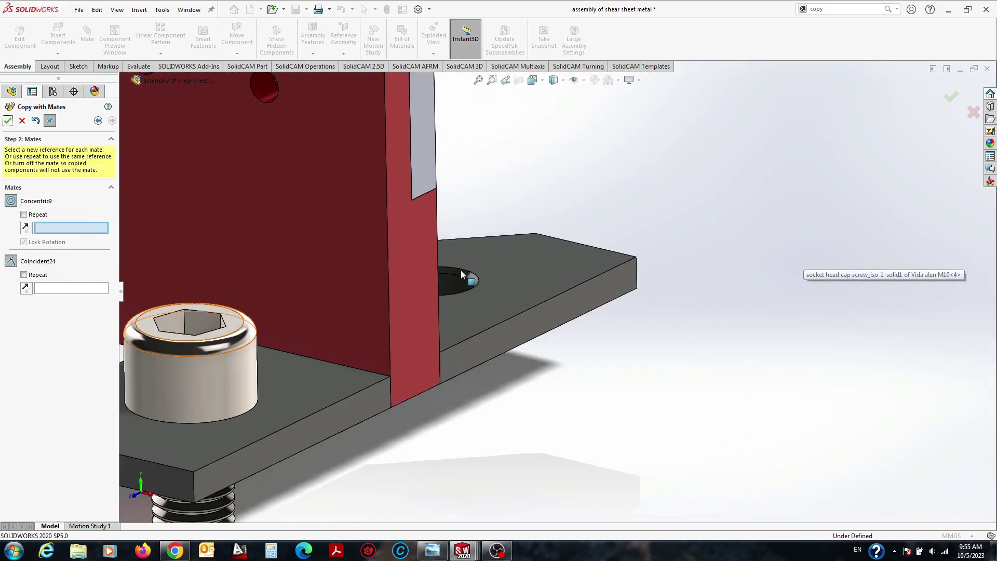
pyautogui.scroll(1, 460, 291)
pyautogui.click(537, 294)
pyautogui.scroll(-5, 612, 265)
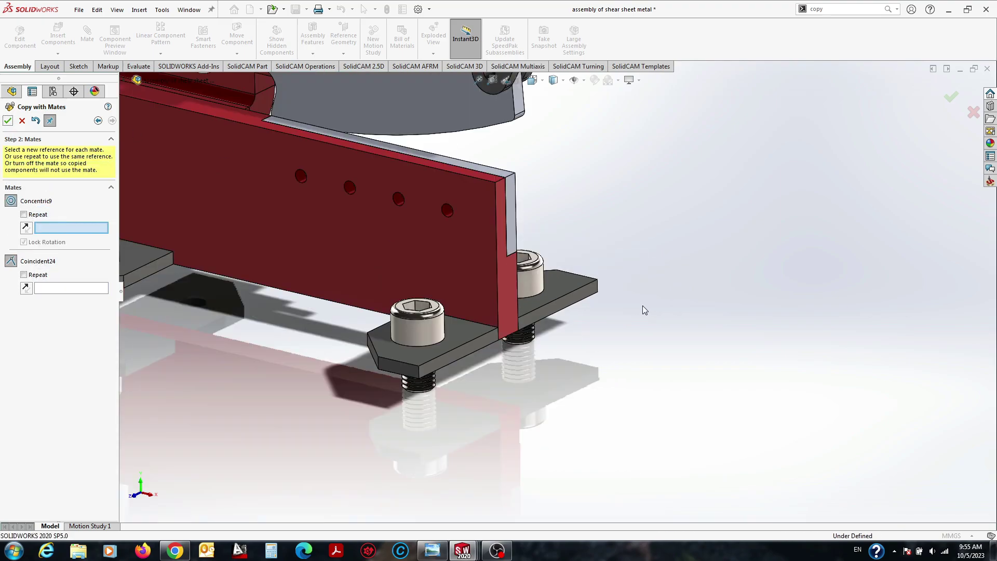
pyautogui.scroll(5, 612, 265)
pyautogui.scroll(2, 612, 265)
pyautogui.click(523, 234)
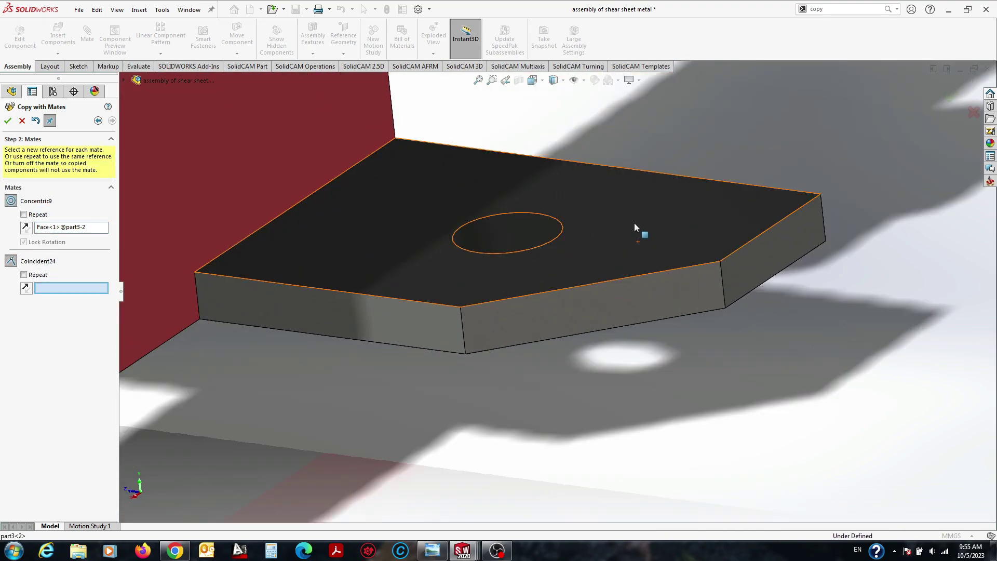
pyautogui.click(634, 222)
pyautogui.click(22, 120)
pyautogui.scroll(-10, 552, 333)
# Insert an M5 10mm socket screw and position it at the red plate's holes.
pyautogui.moveTo(553, 333); pyautogui.dragTo(746, 236, button='middle')
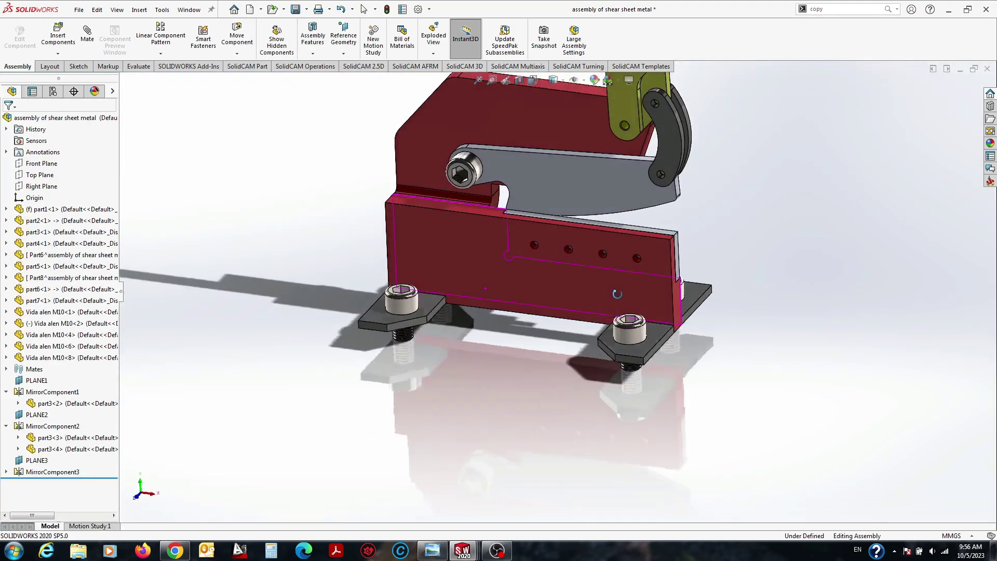
pyautogui.scroll(5, 724, 224)
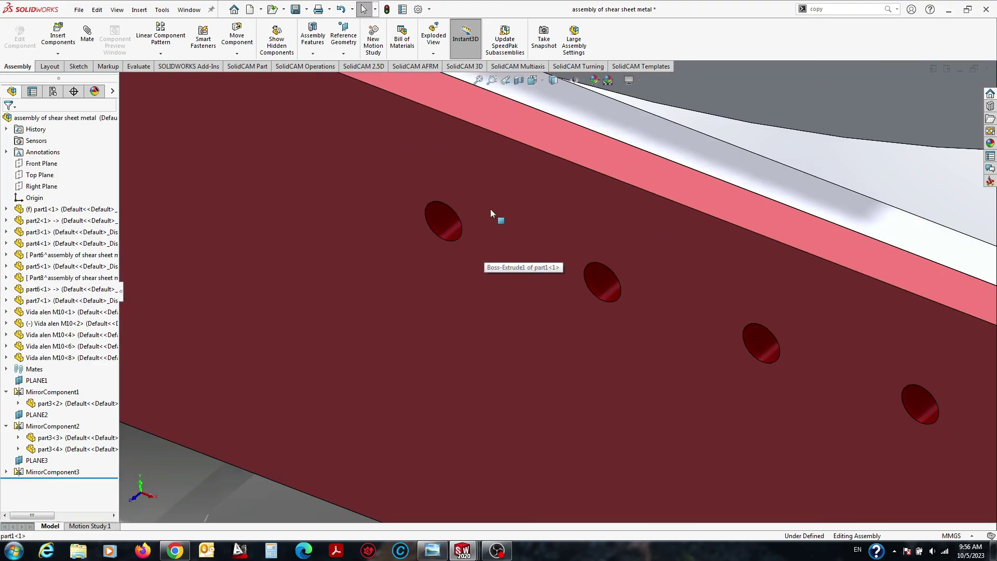
pyautogui.moveTo(490, 208); pyautogui.dragTo(684, 269, button='middle')
pyautogui.click(684, 270)
pyautogui.click(572, 327)
pyautogui.moveTo(572, 327); pyautogui.dragTo(433, 311, button='middle')
pyautogui.click(58, 36)
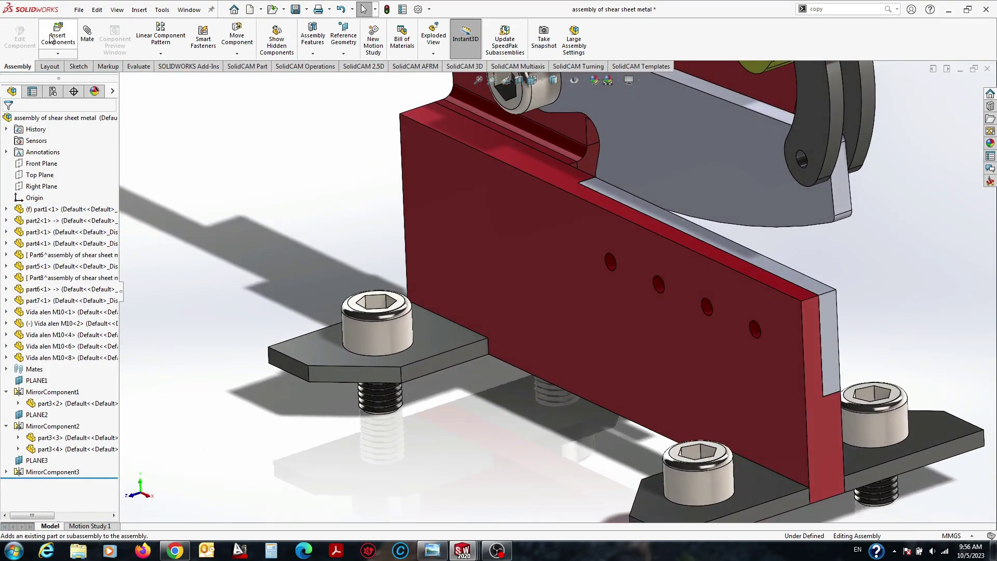
pyautogui.click(433, 428)
pyautogui.scroll(5, 433, 428)
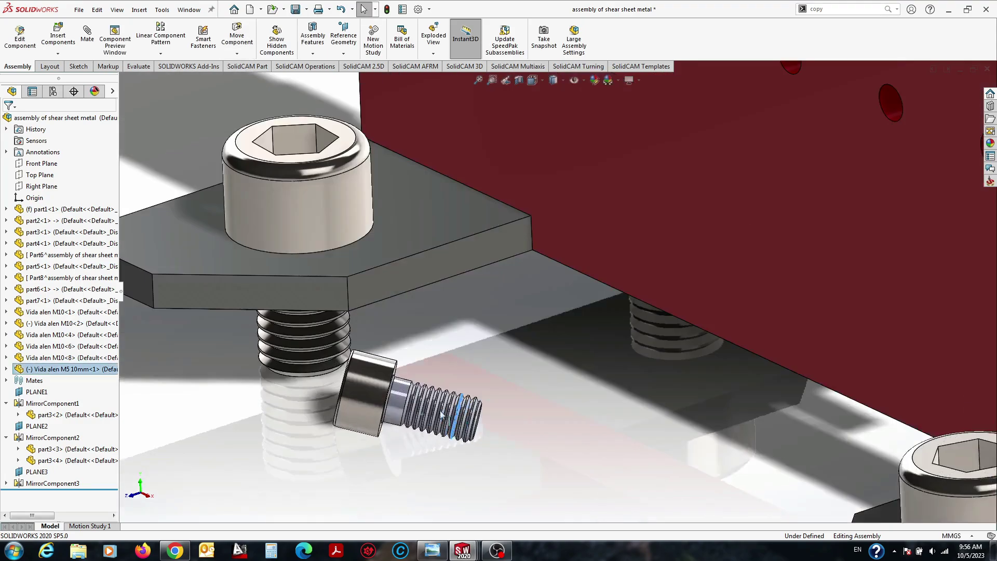
pyautogui.scroll(5, 612, 163)
pyautogui.click(612, 163)
pyautogui.moveTo(612, 163); pyautogui.dragTo(600, 240)
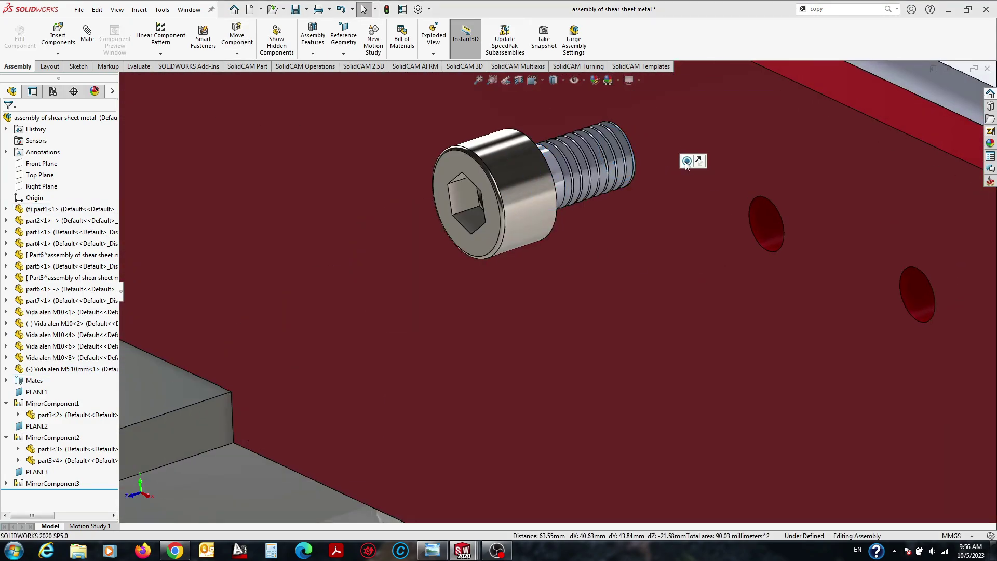
pyautogui.moveTo(600, 240)
pyautogui.mouseDown(button='middle')
pyautogui.moveTo(454, 153)
pyautogui.moveTo(673, 164)
pyautogui.mouseUp(button='middle')
pyautogui.click(453, 153)
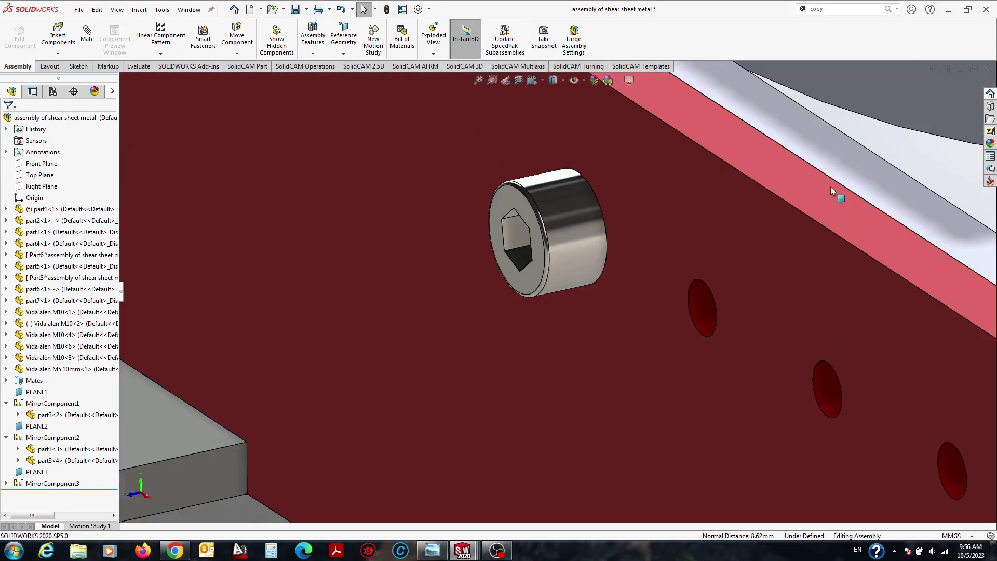
# Linear-pattern the screw along the plate's top edge into four screws 18 mm apart.
pyautogui.scroll(-5, 672, 222)
pyautogui.scroll(5, 671, 222)
pyautogui.moveTo(671, 222); pyautogui.dragTo(753, 288, button='middle')
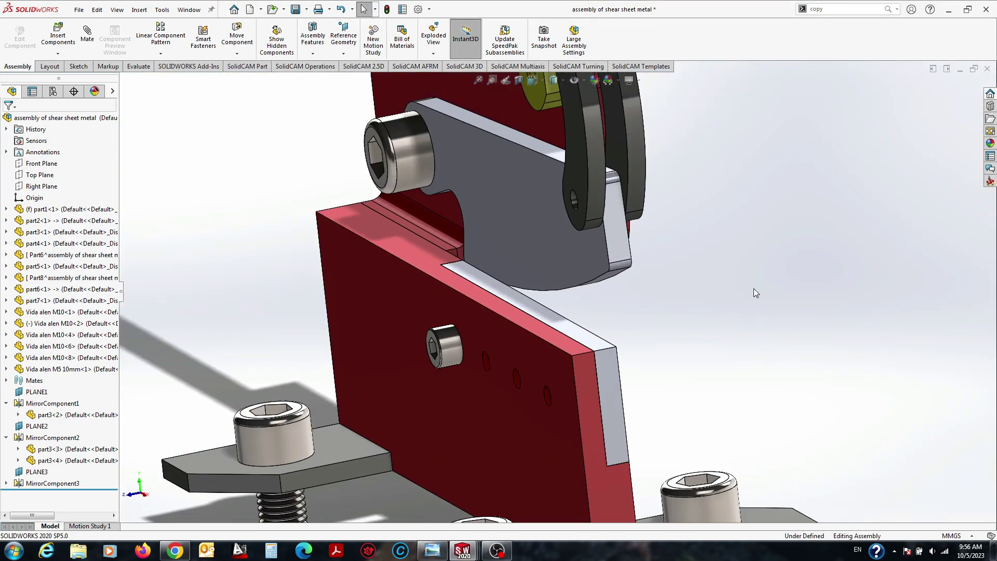
pyautogui.scroll(3, 535, 347)
pyautogui.scroll(2, 535, 347)
pyautogui.click(497, 347)
pyautogui.scroll(-2, 656, 257)
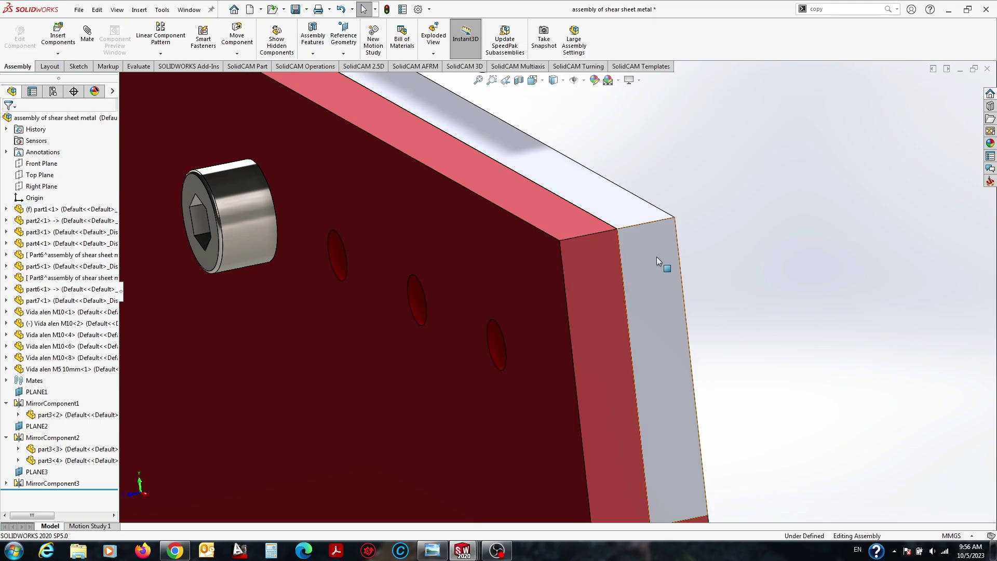
pyautogui.scroll(-4, 657, 257)
pyautogui.click(160, 38)
pyautogui.click(521, 256)
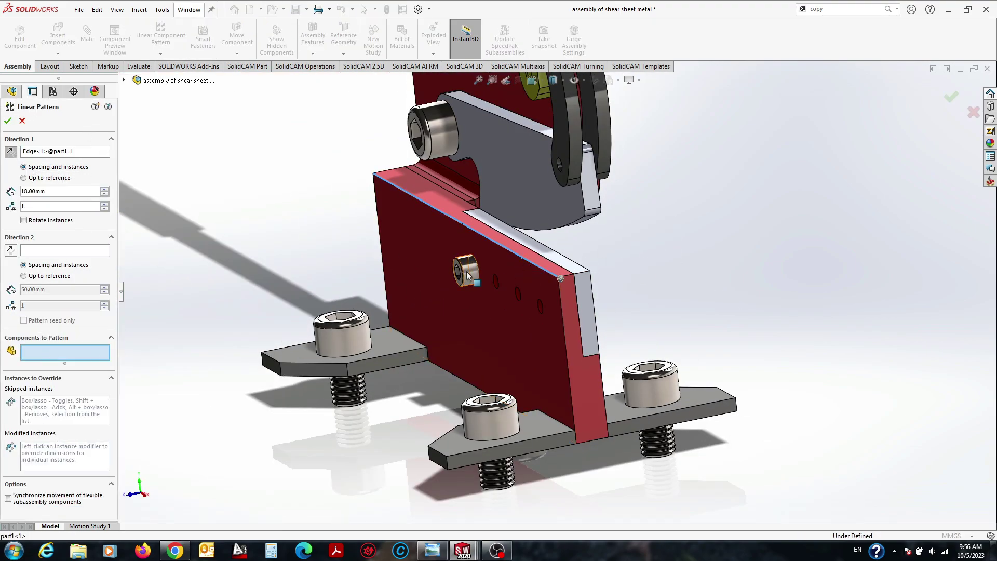
pyautogui.click(7, 120)
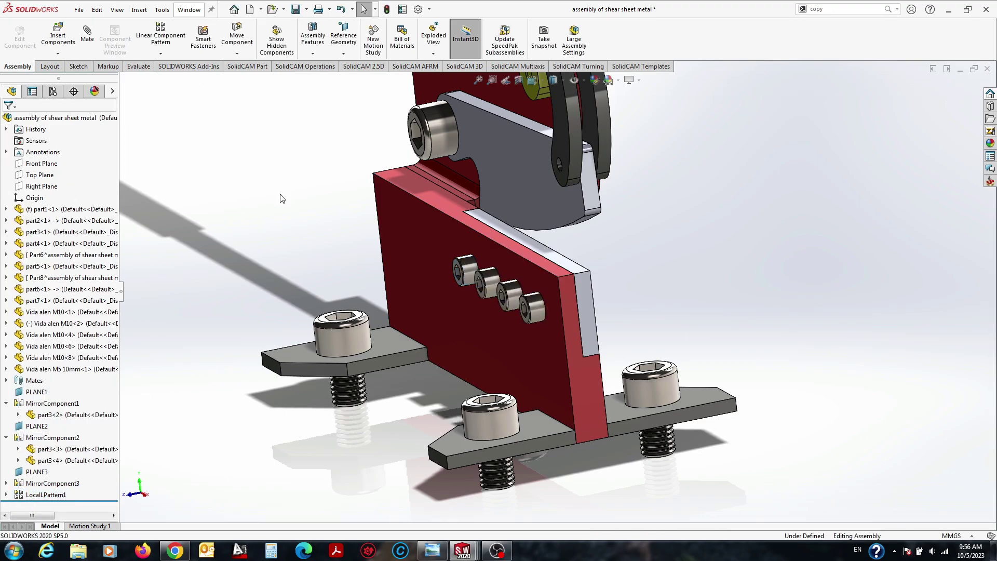
pyautogui.moveTo(283, 195); pyautogui.dragTo(438, 173, button='middle')
# Insert an M5 13mm socket screw, concentric and flush in the curved link's hole.
pyautogui.scroll(-3, 633, 245)
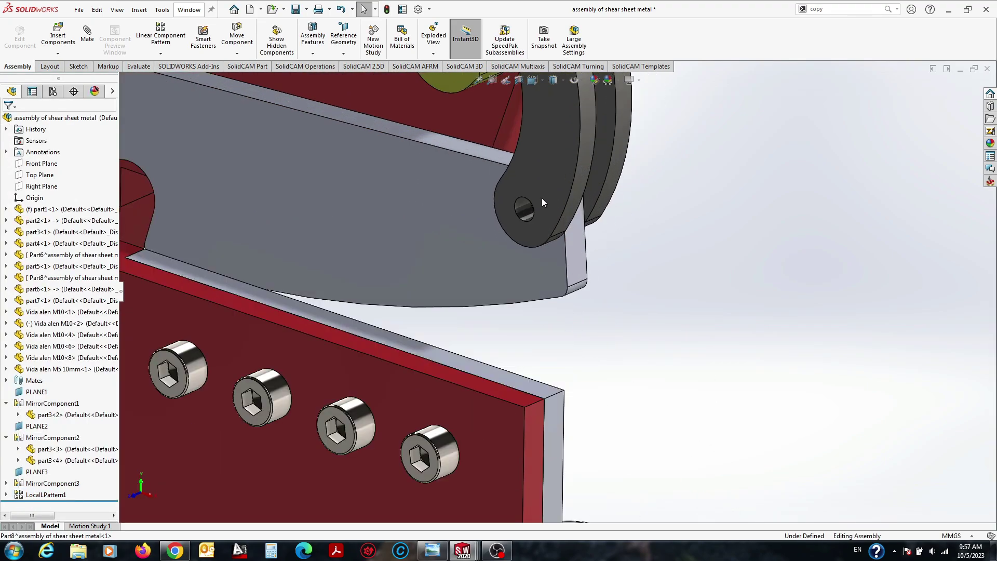
pyautogui.moveTo(541, 198); pyautogui.dragTo(576, 198, button='middle')
pyautogui.click(582, 198)
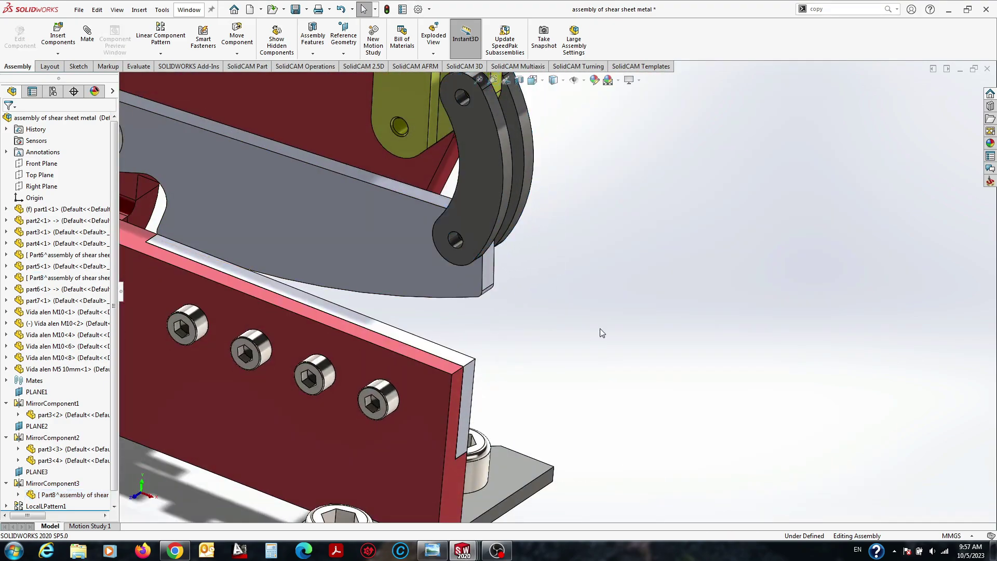
pyautogui.click(62, 267)
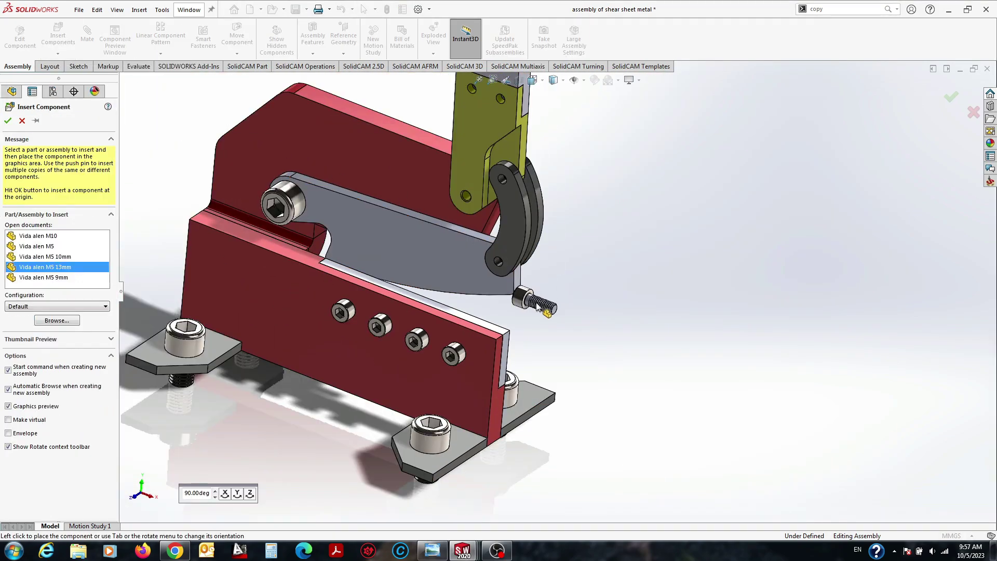
pyautogui.click(498, 309)
pyautogui.scroll(-2, 553, 351)
pyautogui.keyDown('ctrl'); pyautogui.click(492, 246); pyautogui.keyUp('ctrl')
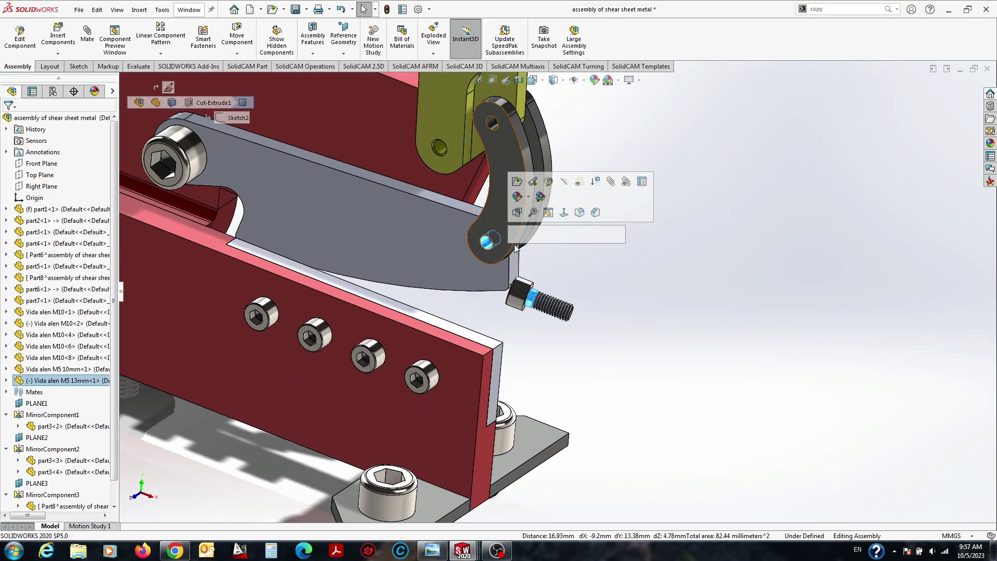
pyautogui.click(552, 233)
pyautogui.click(508, 221)
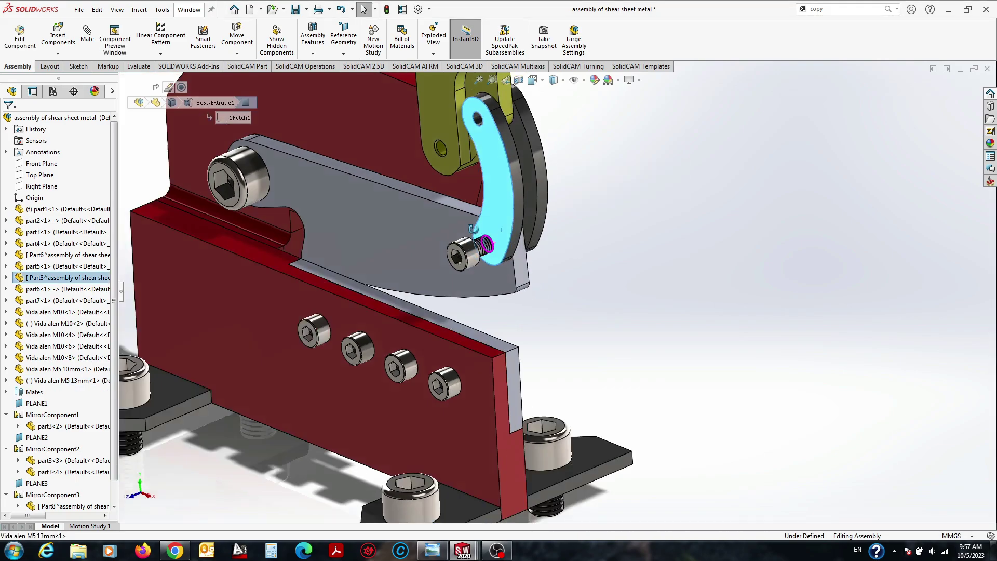
pyautogui.scroll(-5, 496, 249)
pyautogui.keyDown('ctrl'); pyautogui.click(496, 248); pyautogui.keyUp('ctrl')
pyautogui.scroll(-2, 609, 248)
pyautogui.scroll(6, 613, 254)
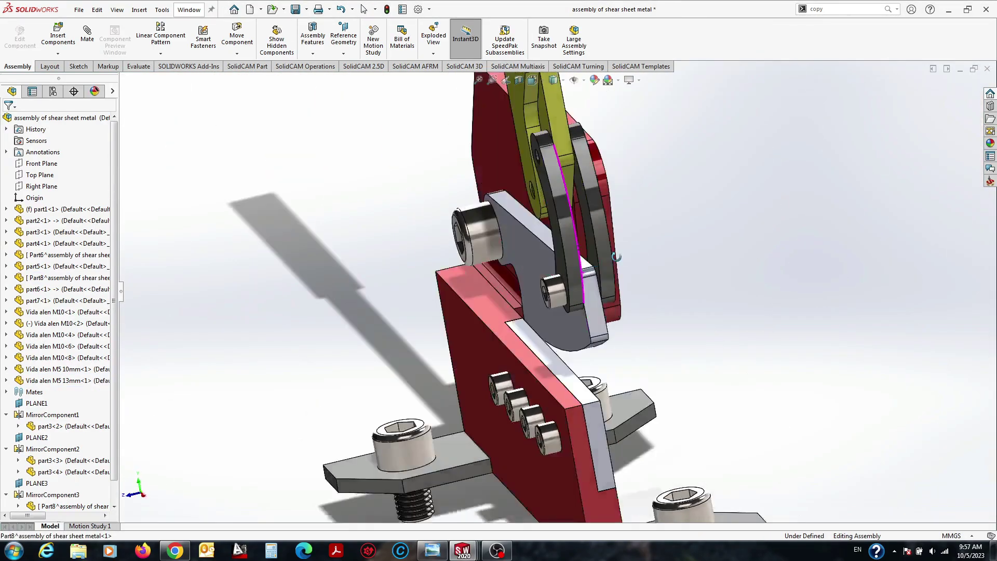
pyautogui.scroll(4, 571, 364)
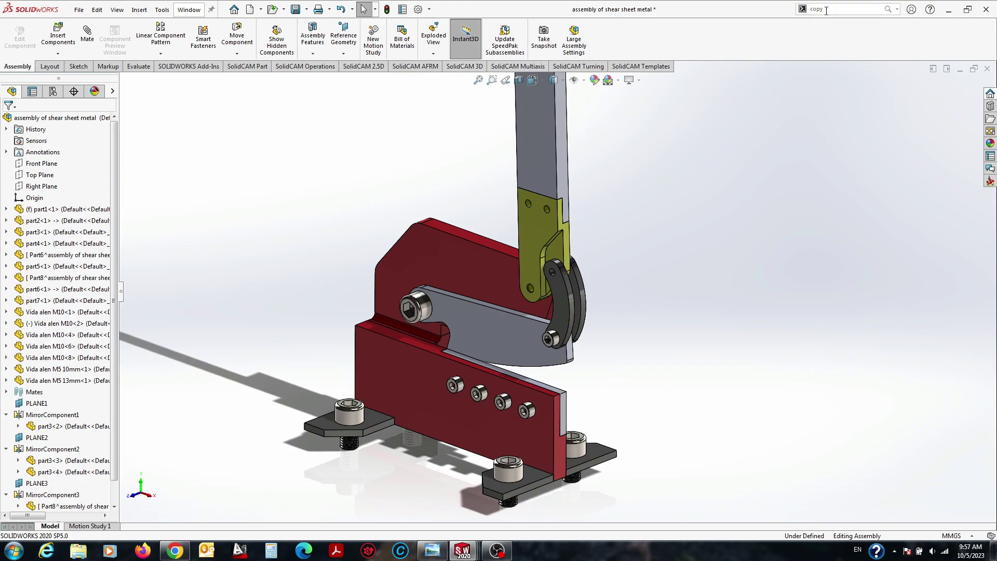
# Copy the M5 13mm screw with its mates into the link's upper hole.
pyautogui.click(841, 21)
pyautogui.scroll(-4, 618, 233)
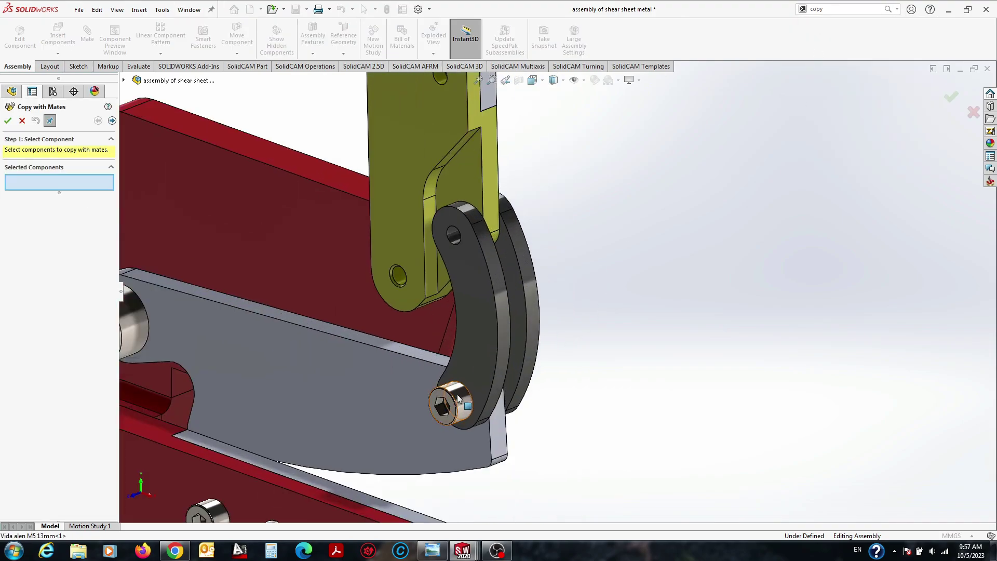
pyautogui.click(451, 403)
pyautogui.click(453, 241)
pyautogui.click(458, 265)
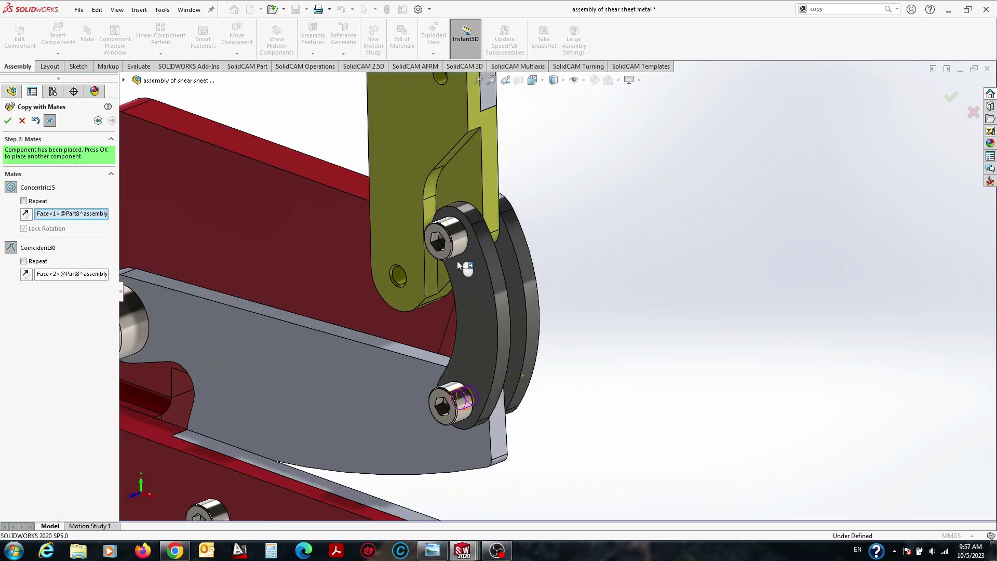
pyautogui.click(7, 122)
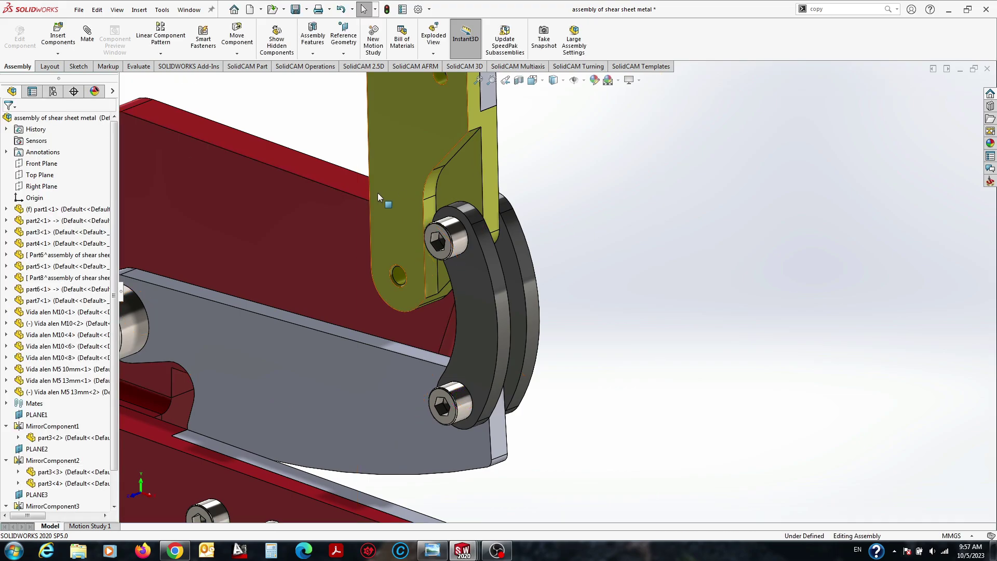
# Orbit around the whole shear and begin inserting another component.
pyautogui.scroll(5, 584, 293)
pyautogui.moveTo(585, 294)
pyautogui.mouseDown(button='middle')
pyautogui.moveTo(561, 212)
pyautogui.moveTo(686, 239)
pyautogui.mouseUp(button='middle')
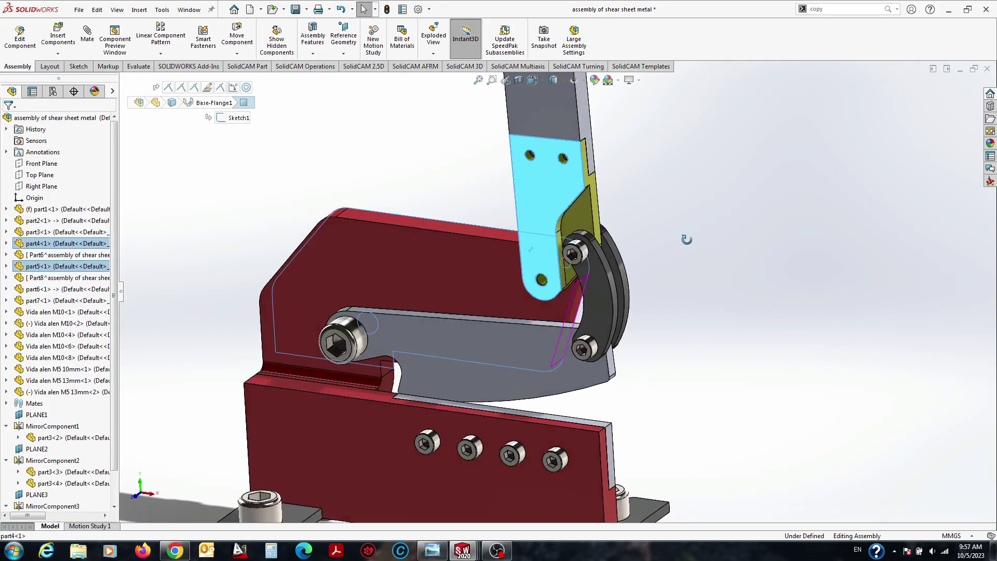
pyautogui.scroll(5, 686, 239)
pyautogui.moveTo(656, 295); pyautogui.dragTo(196, 150, button='middle')
pyautogui.click(57, 35)
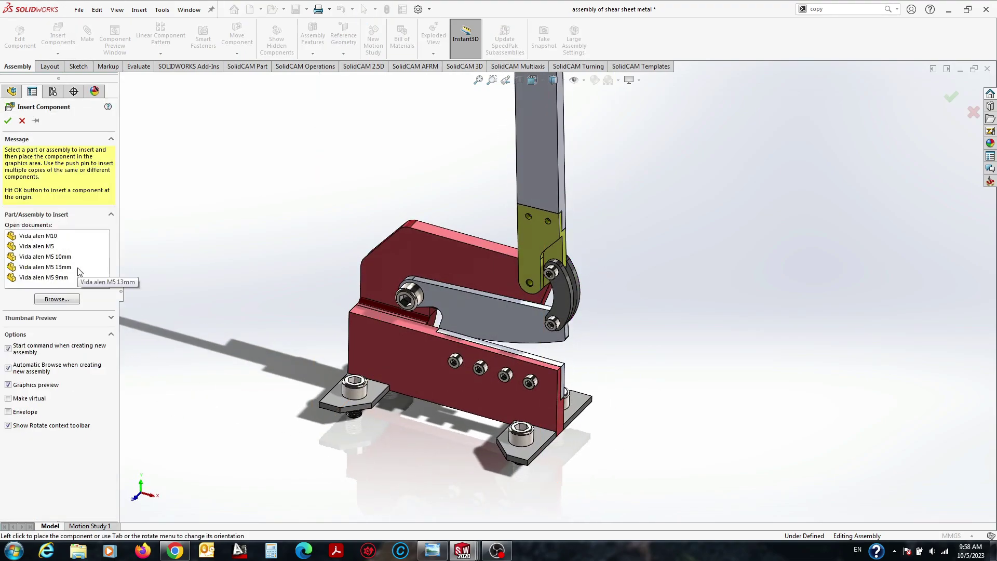
# Insert a Vida alen M5 9mm screw, mated concentric and flush in the first yellow bracket hole.
pyautogui.click(62, 277)
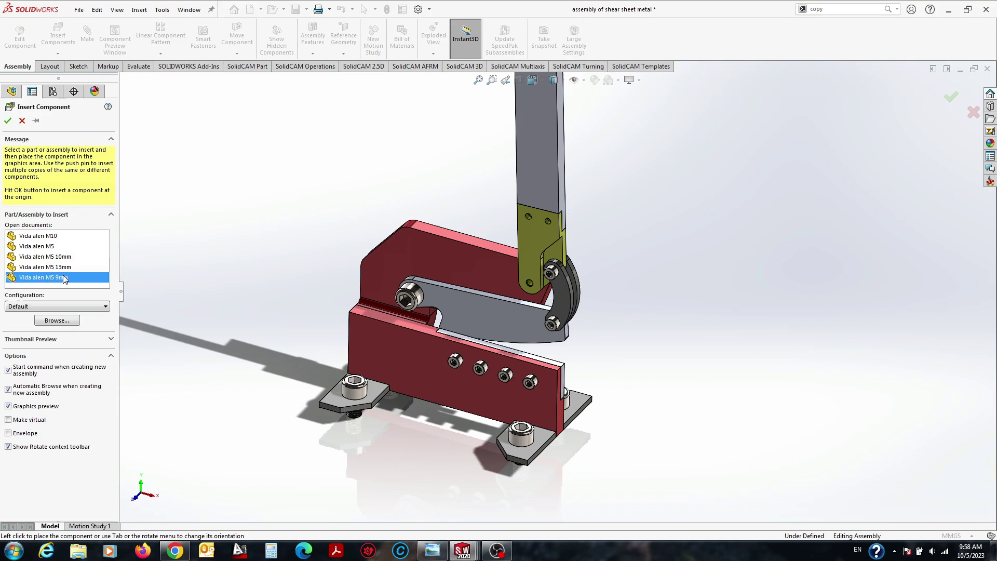
pyautogui.click(503, 249)
pyautogui.scroll(-5, 483, 236)
pyautogui.click(459, 223)
pyautogui.scroll(-3, 459, 223)
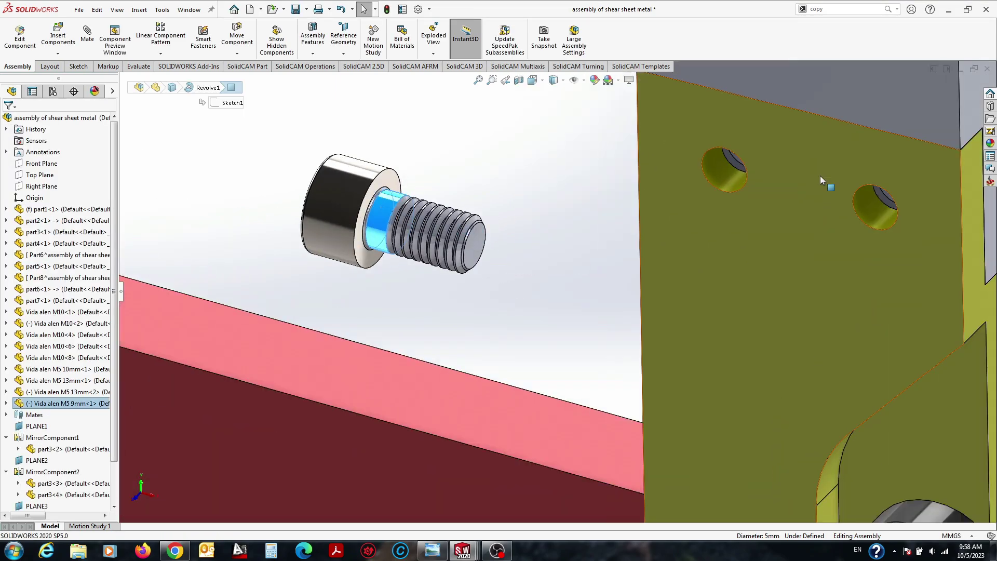
pyautogui.keyDown('ctrl'); pyautogui.click(738, 179); pyautogui.keyUp('ctrl')
pyautogui.click(799, 172)
pyautogui.click(806, 180)
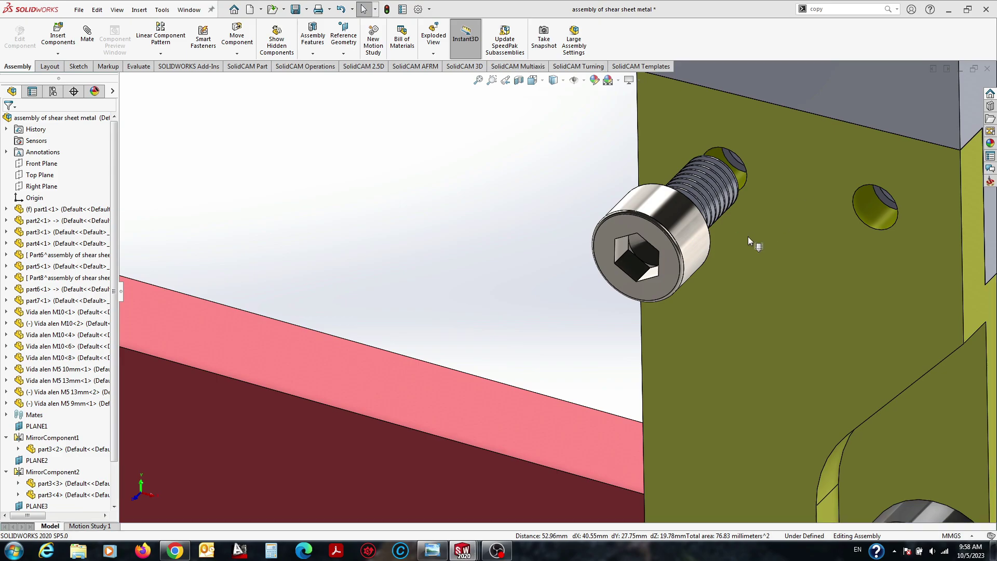
pyautogui.click(748, 236)
pyautogui.hotkey('ctrl', '8')
pyautogui.keyDown('ctrl'); pyautogui.click(655, 244); pyautogui.keyUp('ctrl')
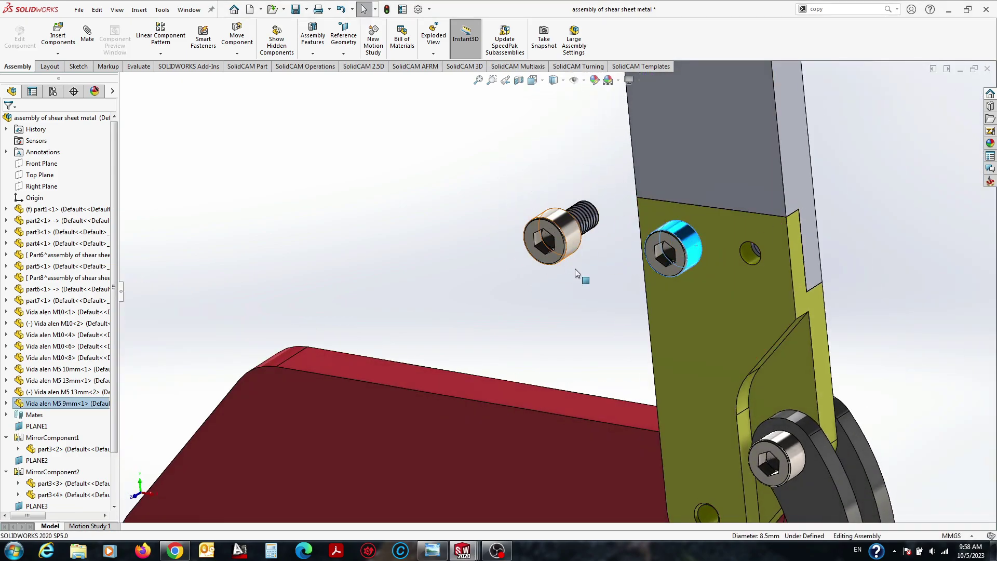
# Copy the M5 9mm screw into the second yellow bracket hole.
pyautogui.moveTo(575, 269); pyautogui.dragTo(577, 224, button='middle')
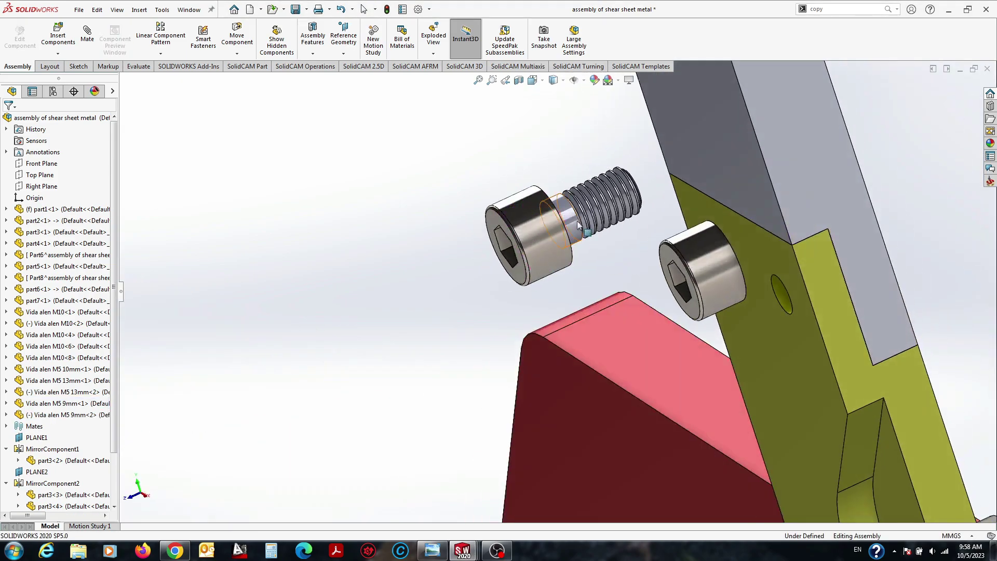
pyautogui.click(788, 305)
pyautogui.click(849, 287)
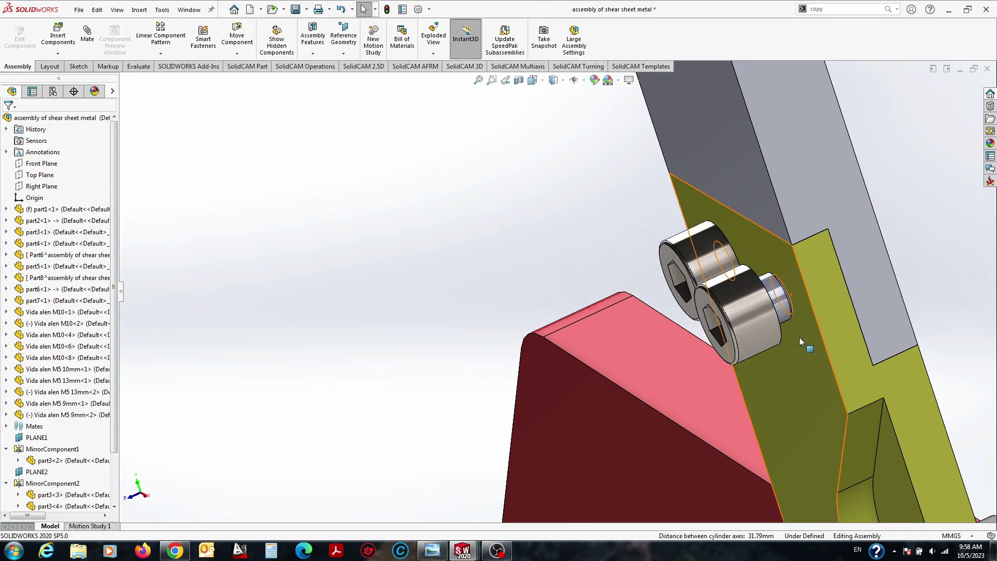
pyautogui.moveTo(800, 338)
pyautogui.mouseDown(button='middle')
pyautogui.moveTo(691, 320)
pyautogui.moveTo(620, 350)
pyautogui.mouseUp(button='middle')
pyautogui.click(732, 311)
pyautogui.scroll(-3, 620, 350)
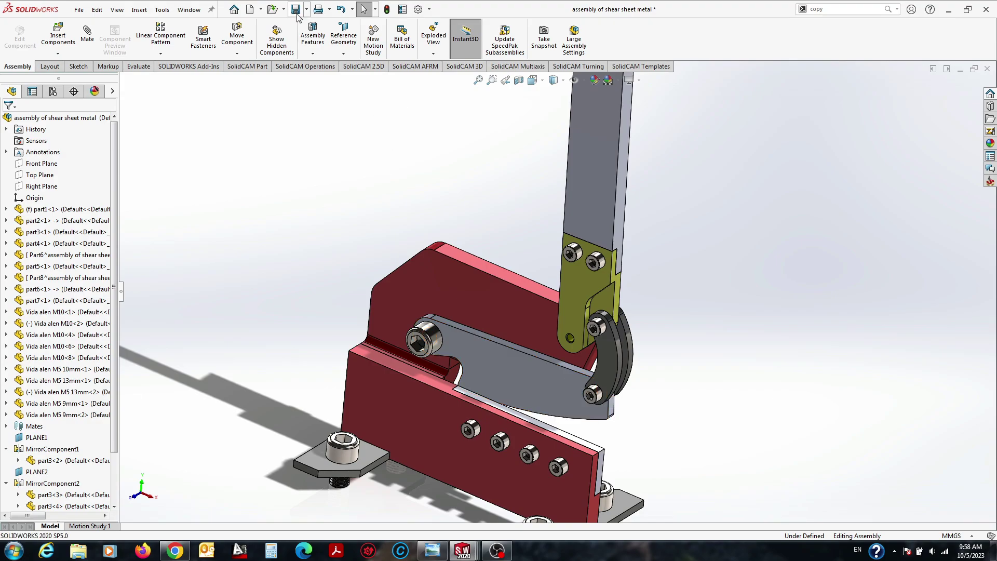
pyautogui.scroll(5, 445, 172)
pyautogui.scroll(-5, 446, 203)
# Insert a Vida alen M5 screw into the link joint hole, flipped to point inward.
pyautogui.click(57, 34)
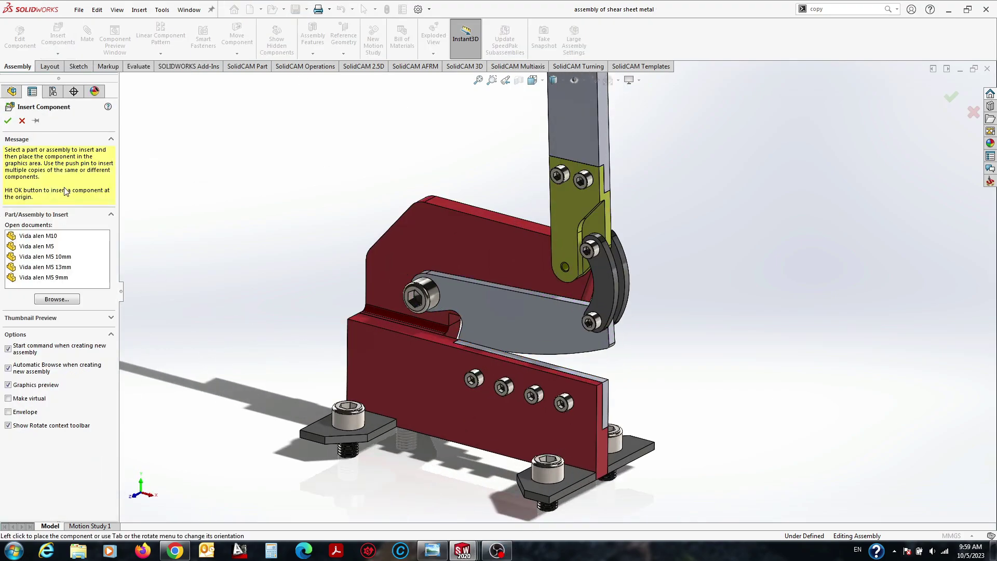
pyautogui.click(52, 246)
pyautogui.click(641, 319)
pyautogui.scroll(-4, 642, 319)
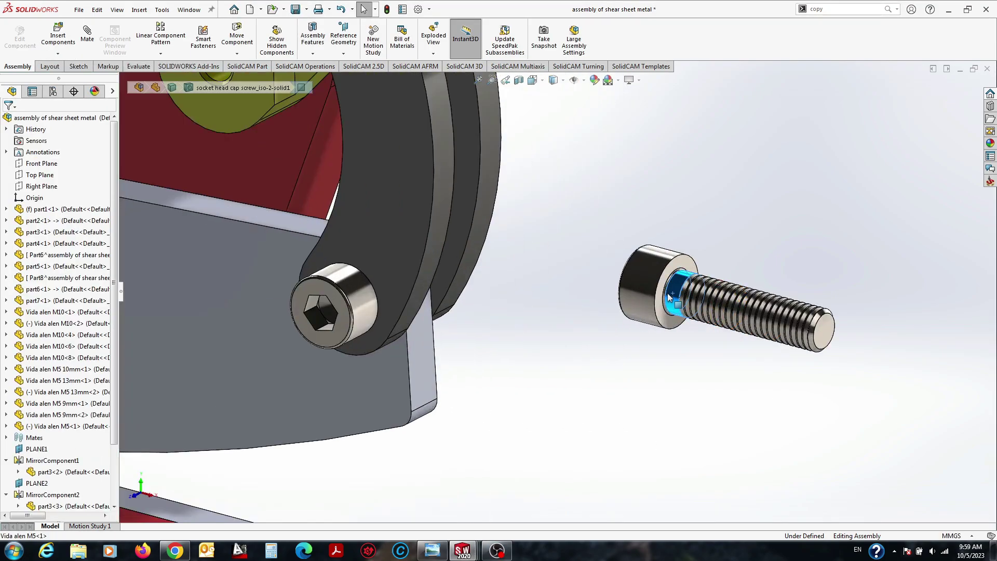
pyautogui.scroll(-3, 575, 291)
pyautogui.keyDown('ctrl'); pyautogui.click(573, 293); pyautogui.keyUp('ctrl')
pyautogui.click(631, 280)
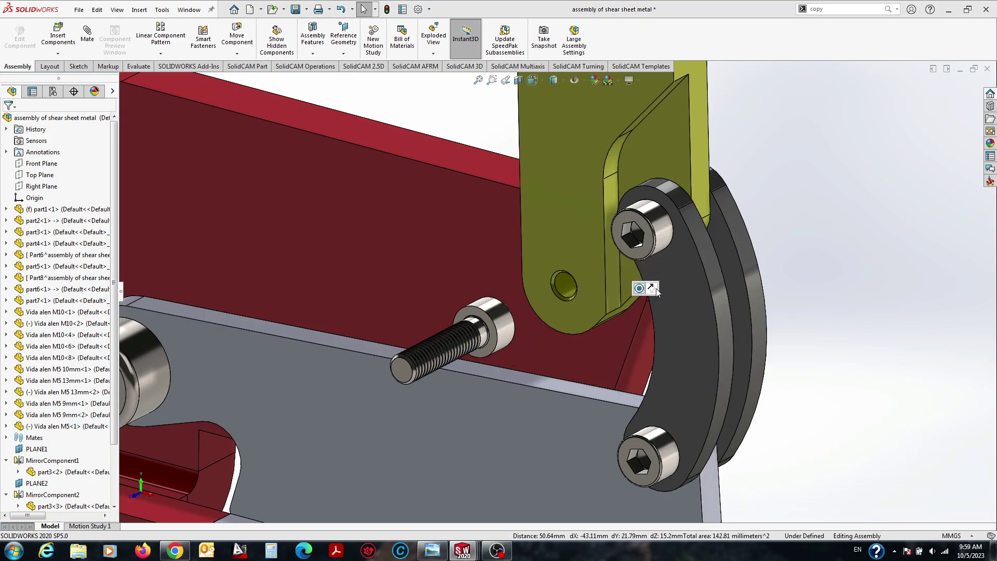
pyautogui.click(641, 289)
# Orbit around the shear to inspect the new M5 screw at the link joint.
pyautogui.moveTo(541, 263); pyautogui.dragTo(524, 280, button='middle')
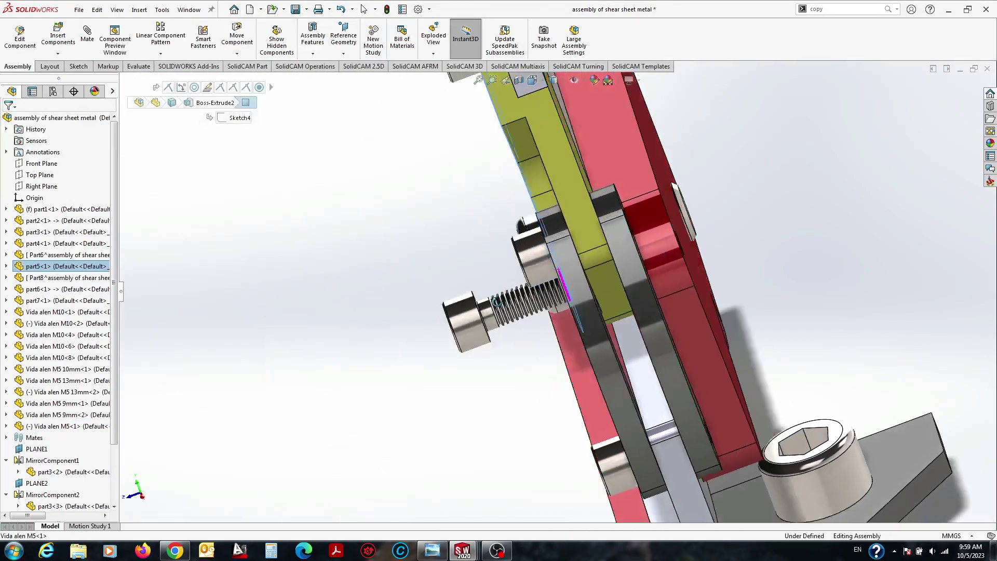
pyautogui.scroll(-4, 525, 280)
pyautogui.click(534, 268)
pyautogui.scroll(-3, 887, 284)
pyautogui.scroll(5, 887, 281)
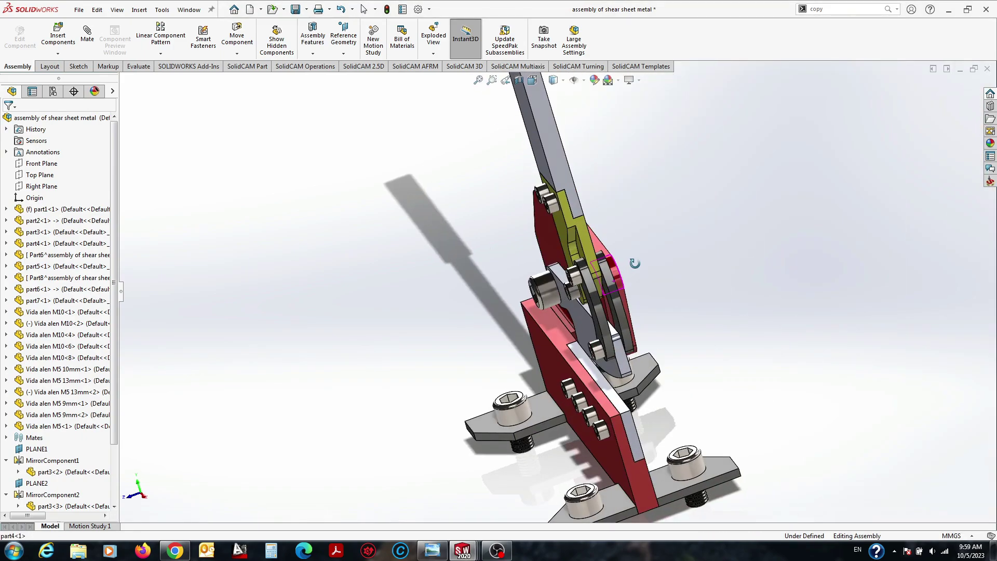
pyautogui.moveTo(634, 263)
pyautogui.mouseDown(button='middle')
pyautogui.moveTo(550, 310)
pyautogui.moveTo(523, 307)
pyautogui.mouseUp(button='middle')
pyautogui.scroll(4, 570, 212)
pyautogui.scroll(-5, 570, 212)
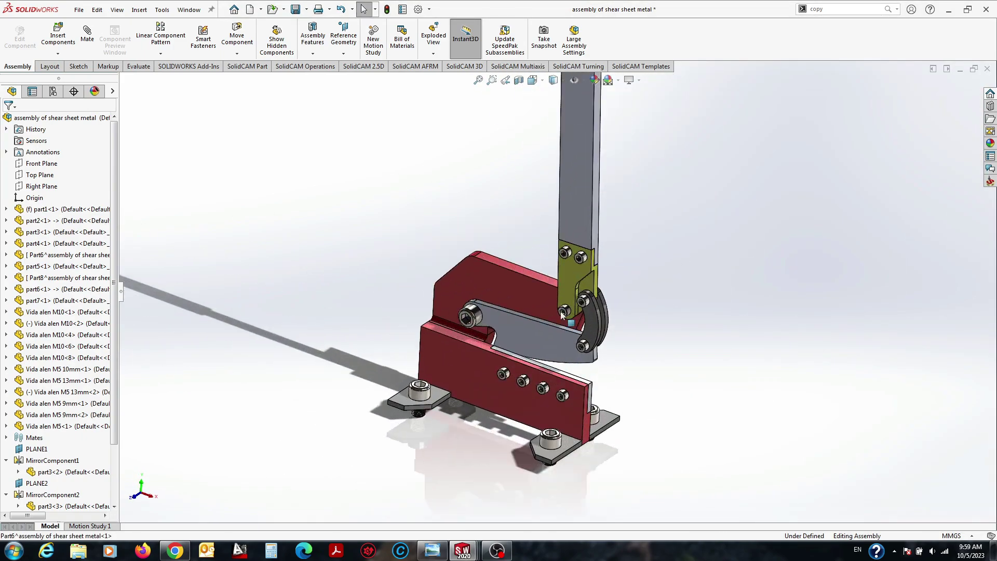
pyautogui.scroll(4, 545, 142)
pyautogui.scroll(-2, 599, 303)
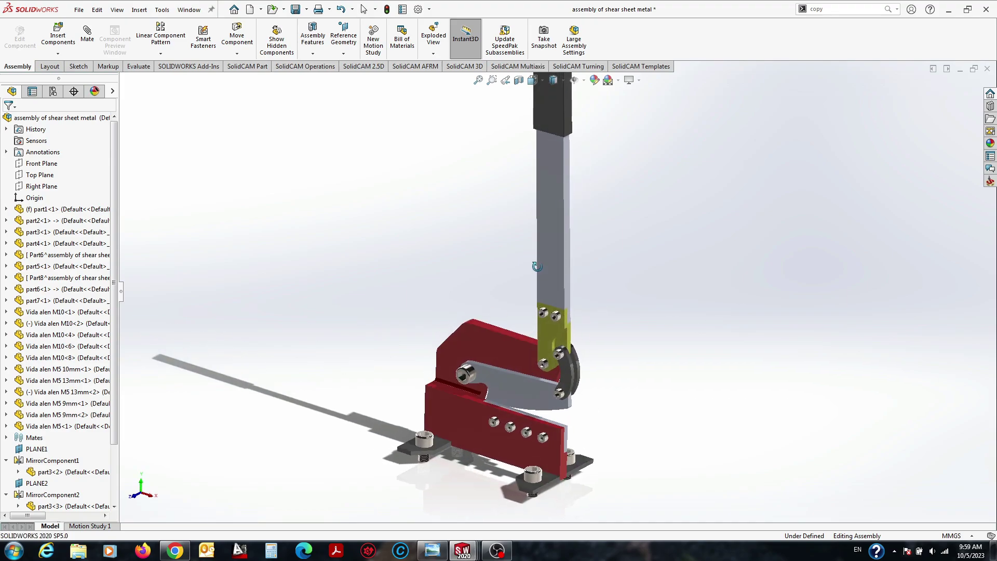